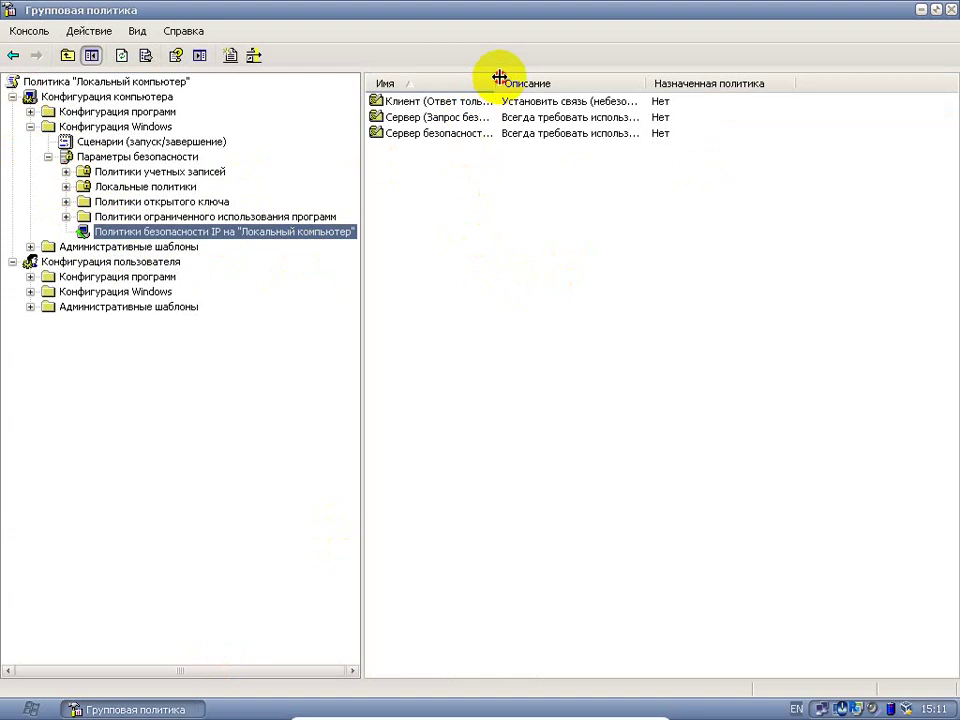
# Examine the IP security rules of the "Сервер (Запрос безопасности)" policy, widening the truncated columns.
pyautogui.moveTo(497, 84); pyautogui.dragTo(621, 83)
pyautogui.click(456, 101)
pyautogui.click(482, 118)
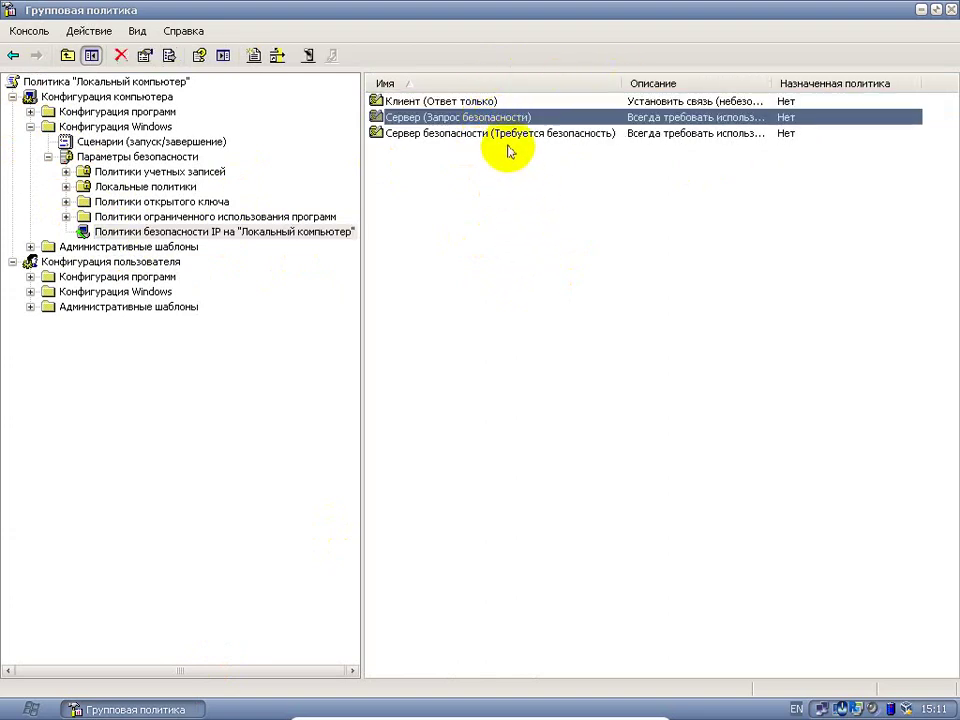
pyautogui.doubleClick(544, 118)
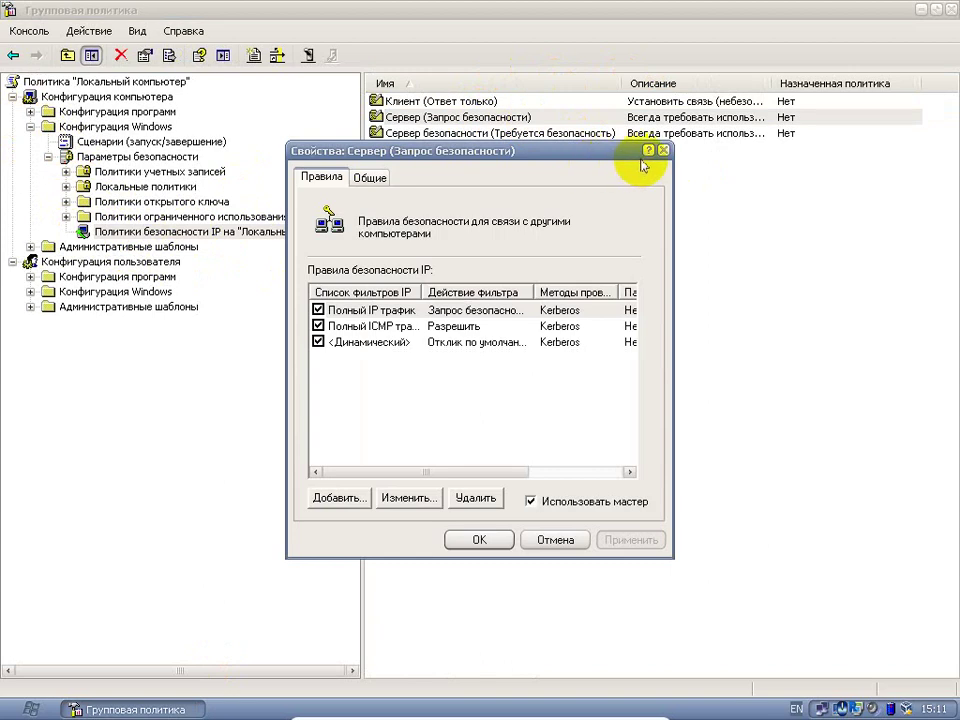
pyautogui.click(410, 327)
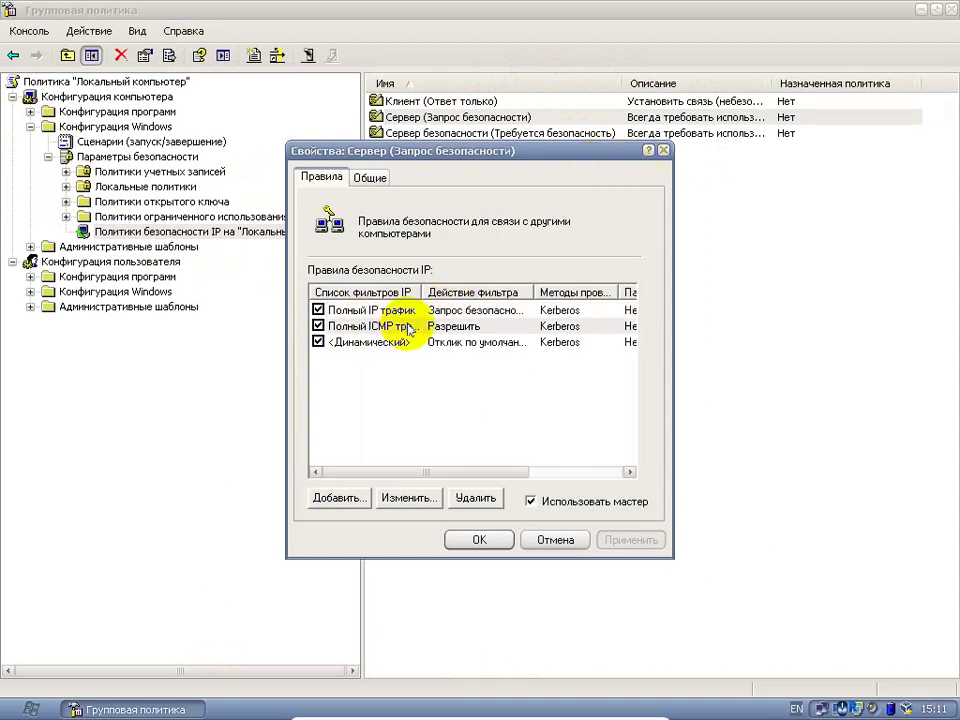
pyautogui.click(418, 310)
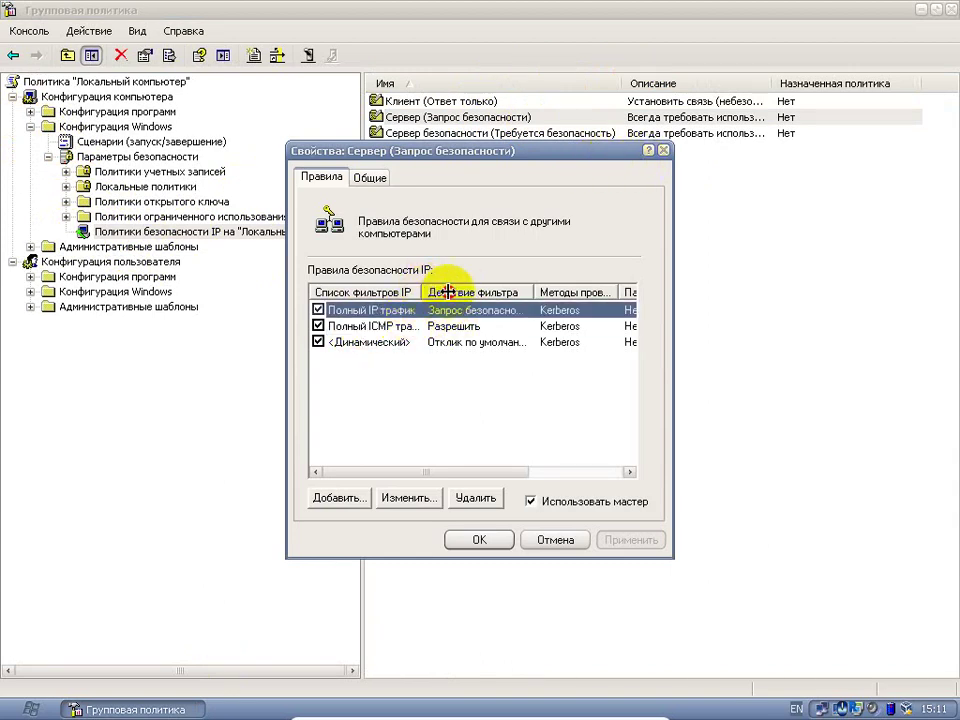
pyautogui.moveTo(425, 292)
pyautogui.mouseDown()
pyautogui.moveTo(396, 290)
pyautogui.moveTo(444, 293)
pyautogui.mouseUp()
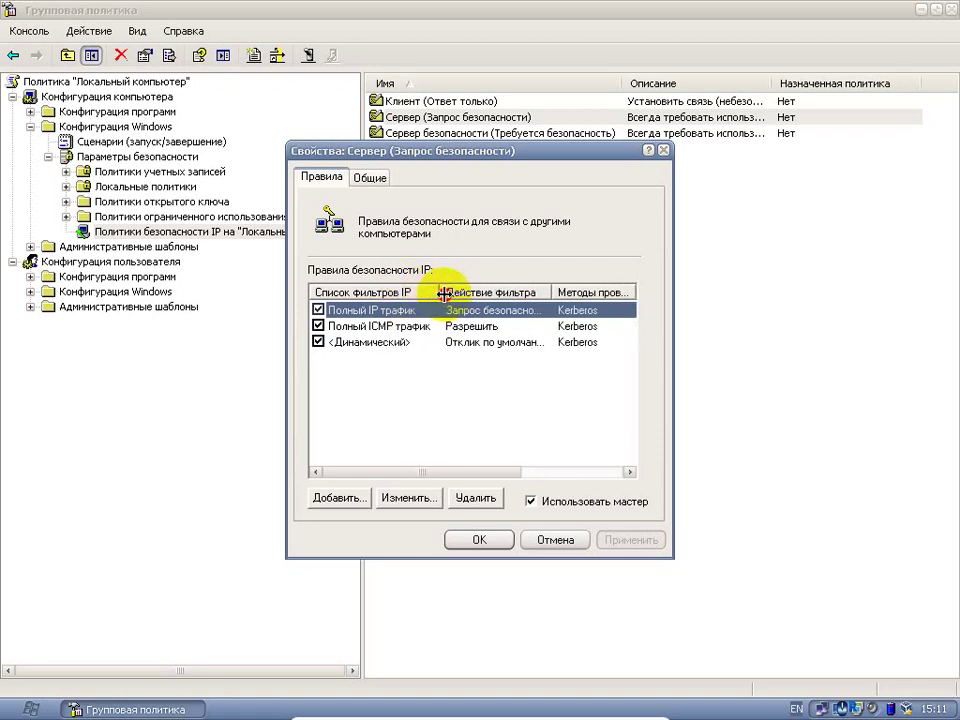
pyautogui.click(425, 326)
pyautogui.click(663, 150)
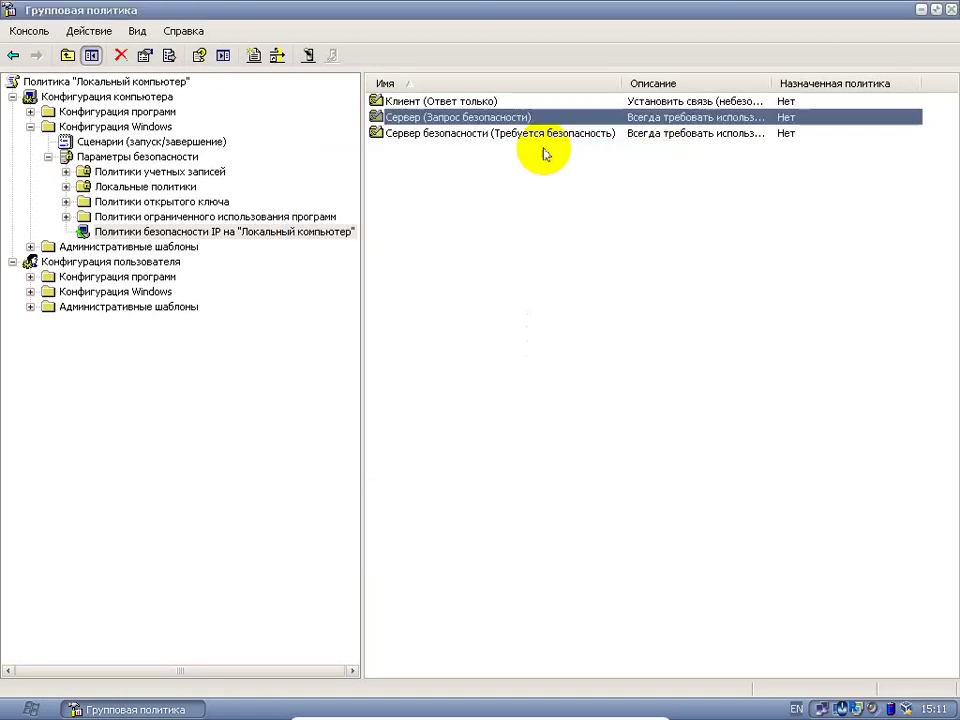
# Examine the "Установщик Windows" and "Internet Explorer" policies under the computer's administrative templates for Windows components.
pyautogui.click(30, 247)
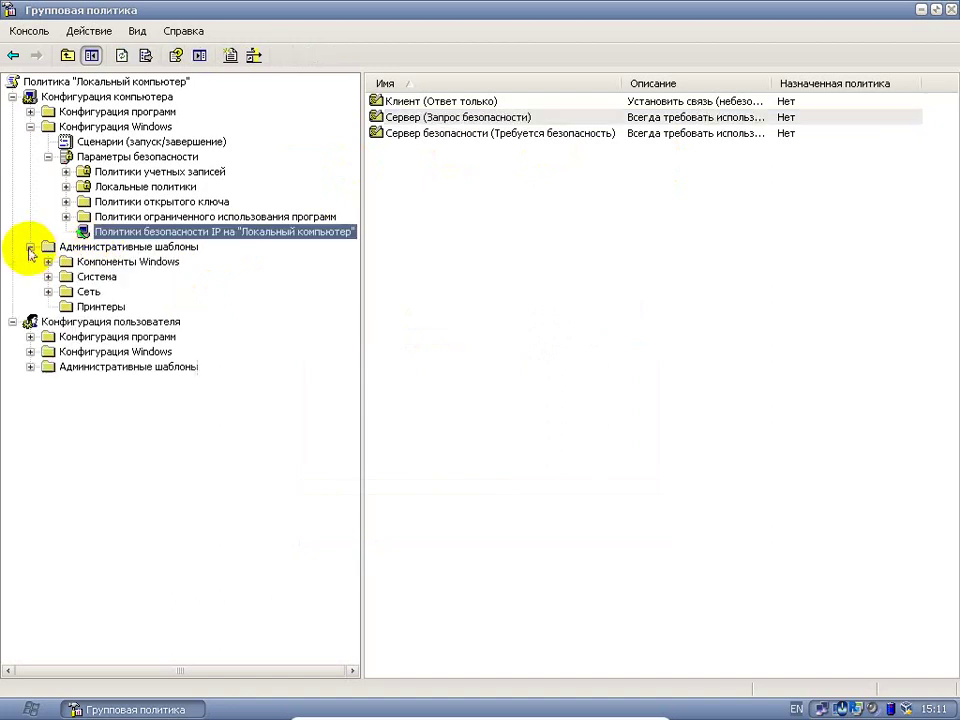
pyautogui.click(48, 261)
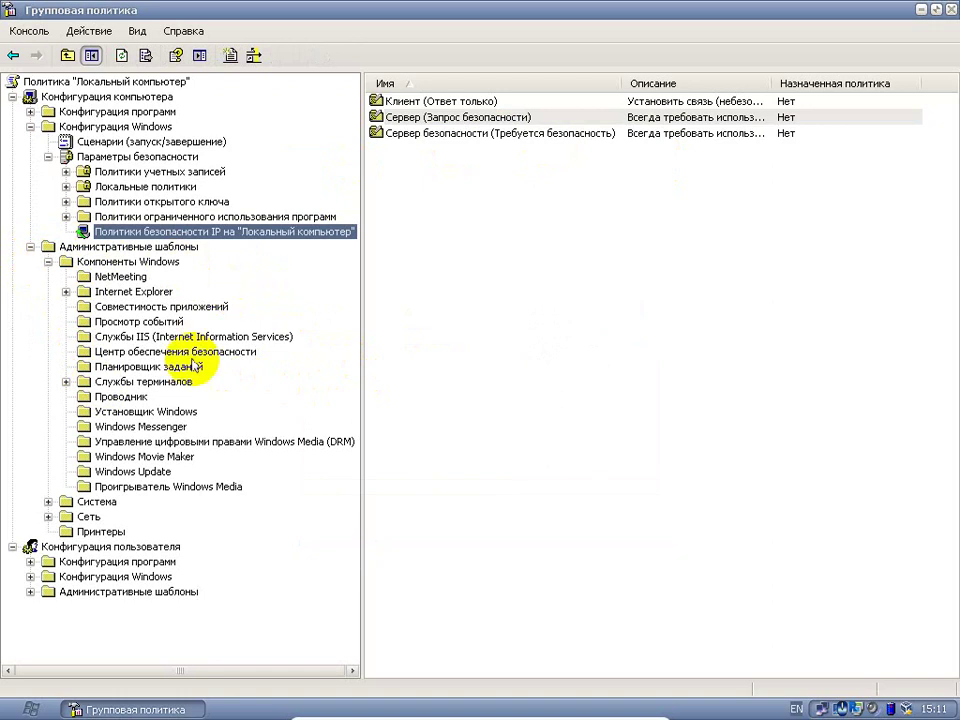
pyautogui.click(154, 413)
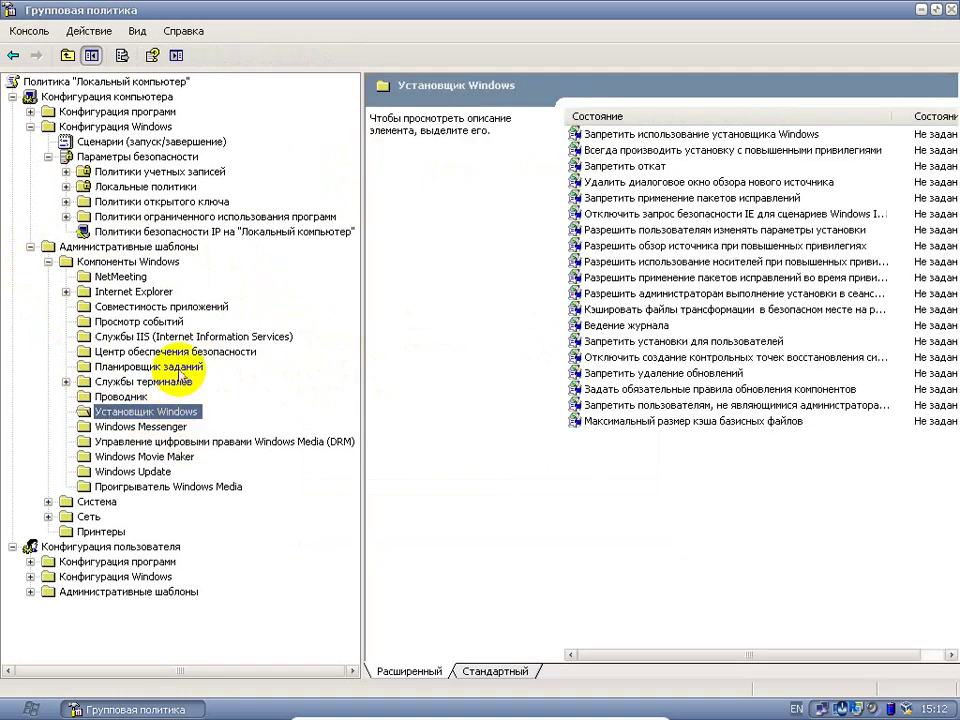
pyautogui.click(117, 293)
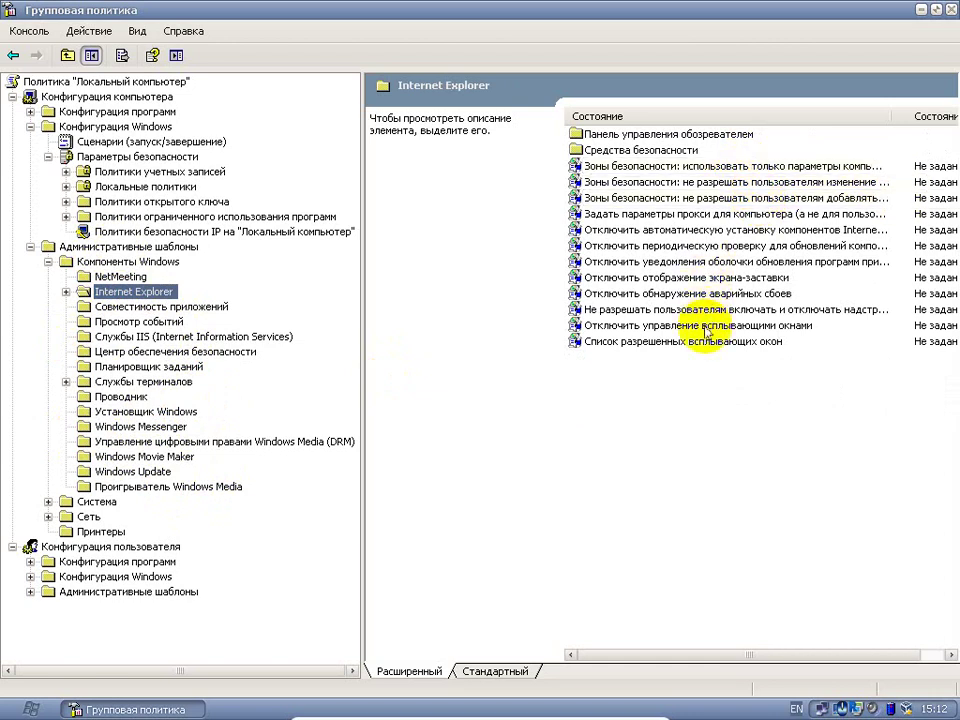
# View the computer's "Вход в систему" policies under "Система" and read the description of the "Первое знакомство" window policy.
pyautogui.click(48, 501)
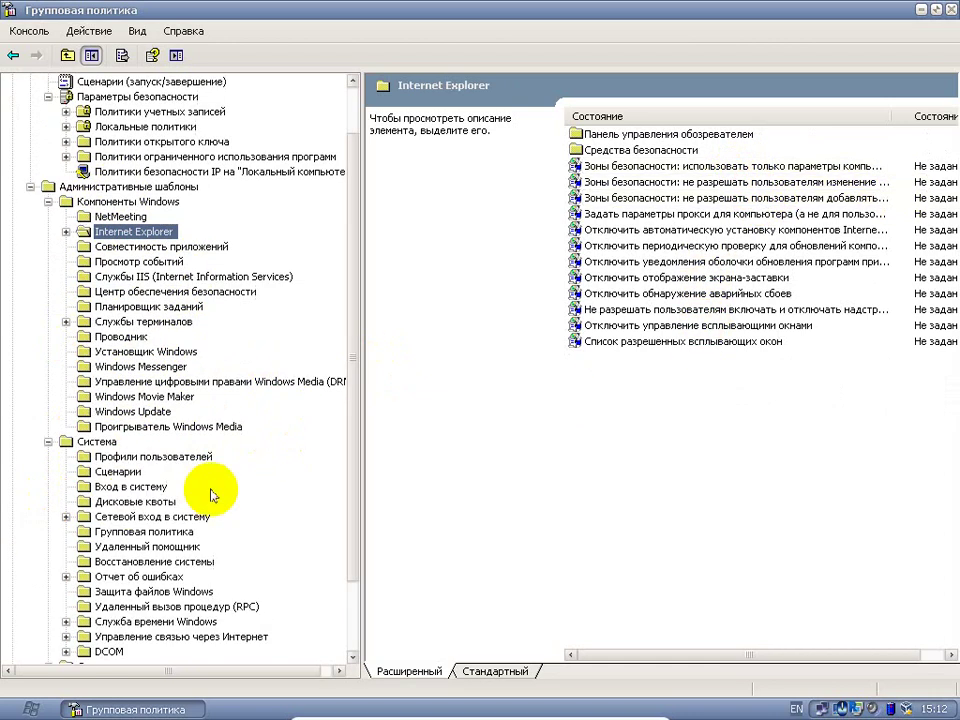
pyautogui.scroll(-2, 155, 283)
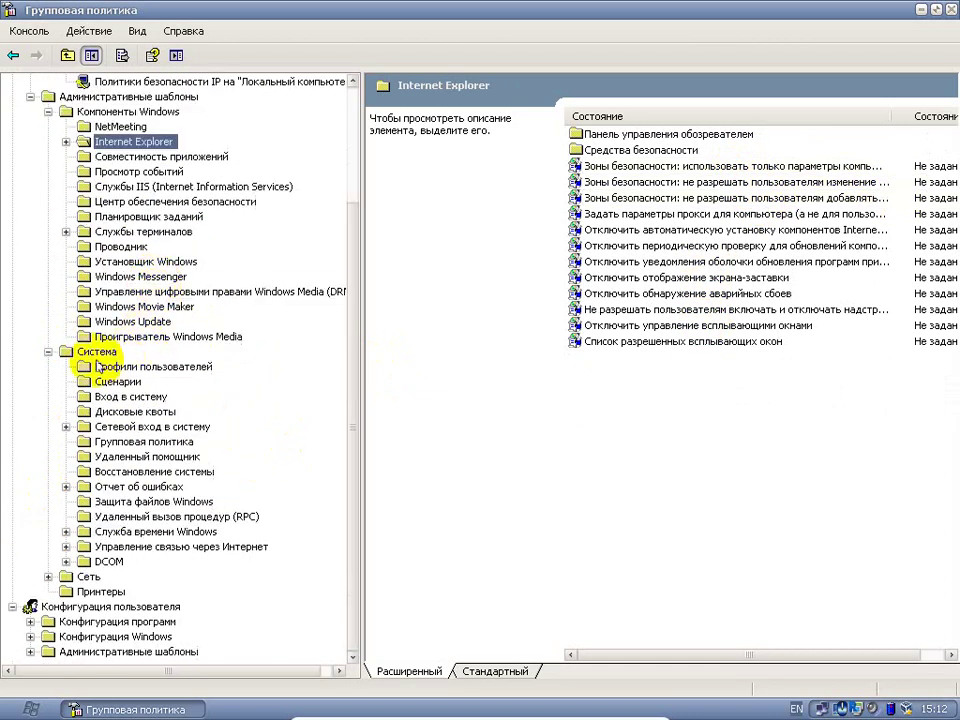
pyautogui.click(126, 397)
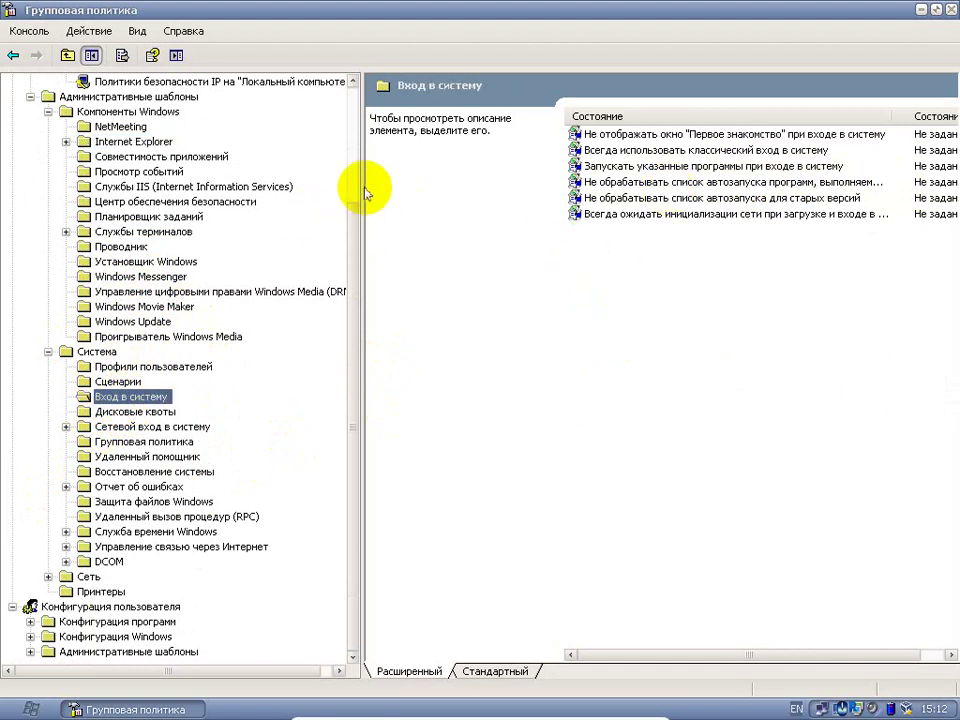
pyautogui.moveTo(357, 181); pyautogui.dragTo(241, 183)
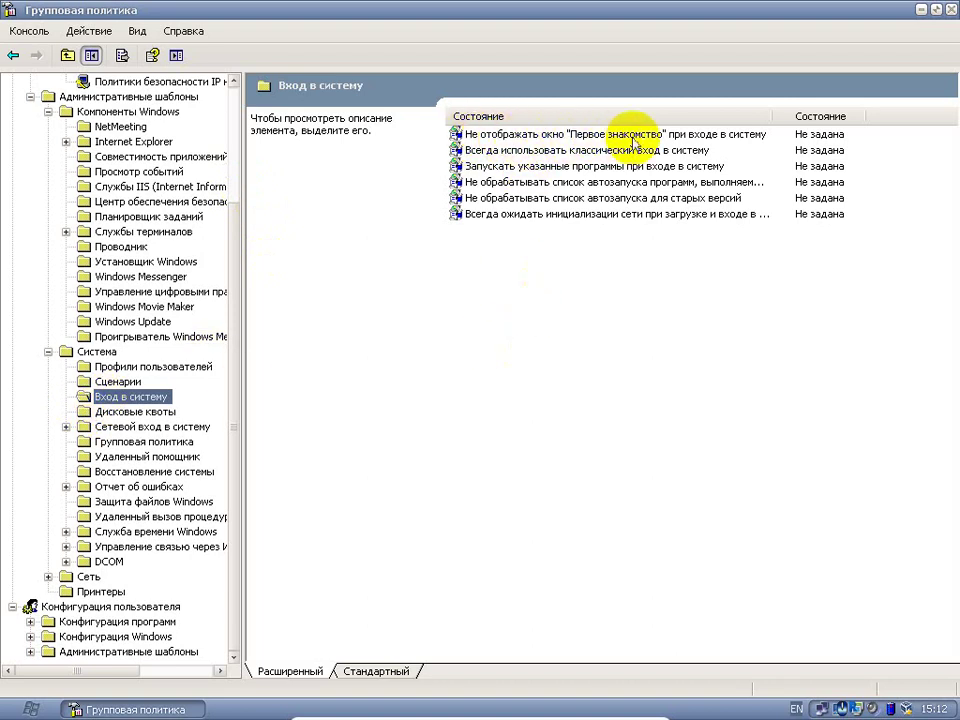
pyautogui.click(707, 137)
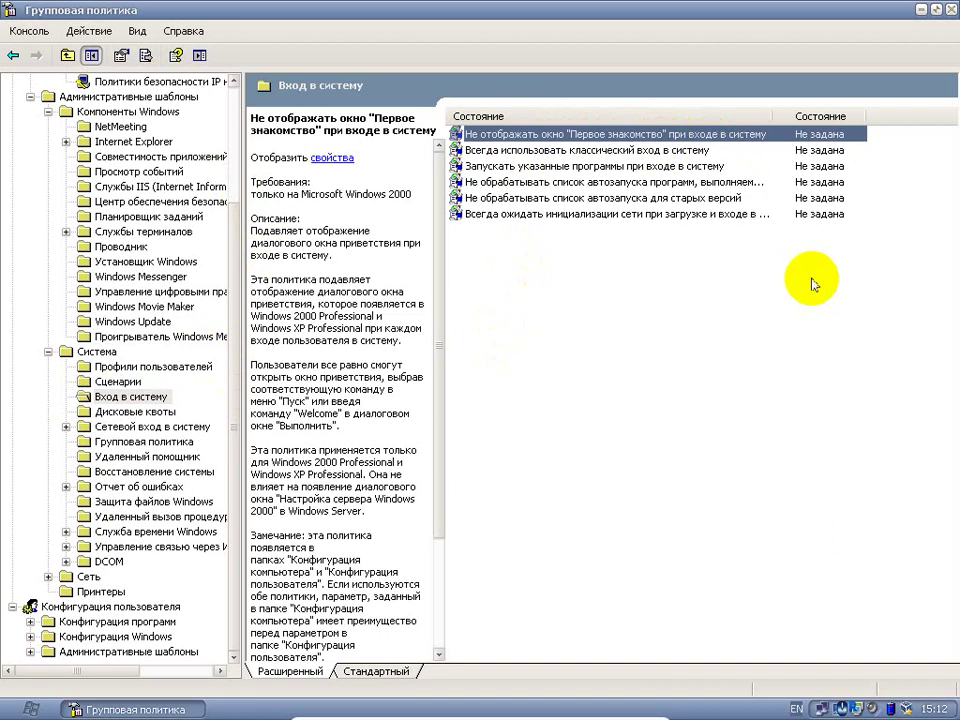
# Try to set the "Всегда использовать классический вход в систему" policy to "Включен".
pyautogui.click(577, 151)
pyautogui.doubleClick(577, 151)
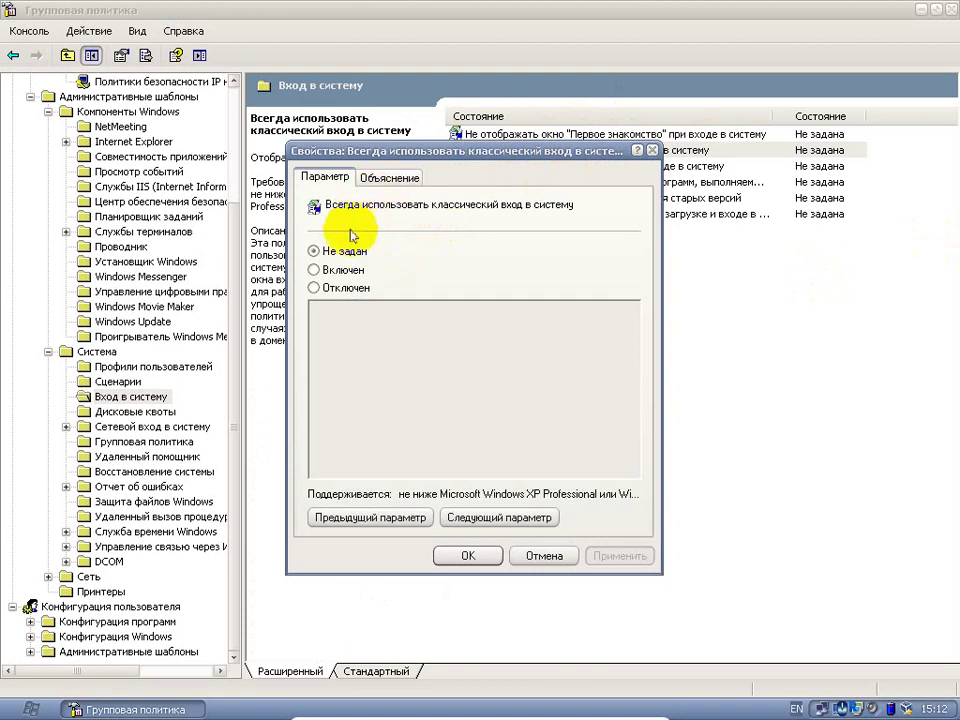
pyautogui.click(335, 274)
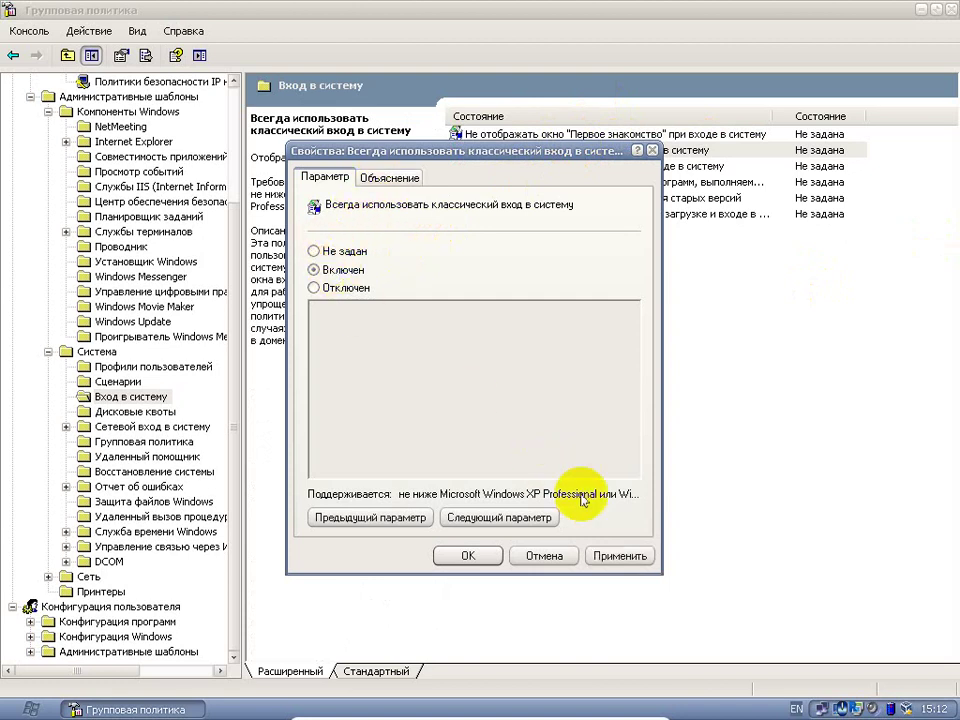
# Log off from Windows to view the welcome screen and sign back in to the first account with its password.
pyautogui.click(30, 708)
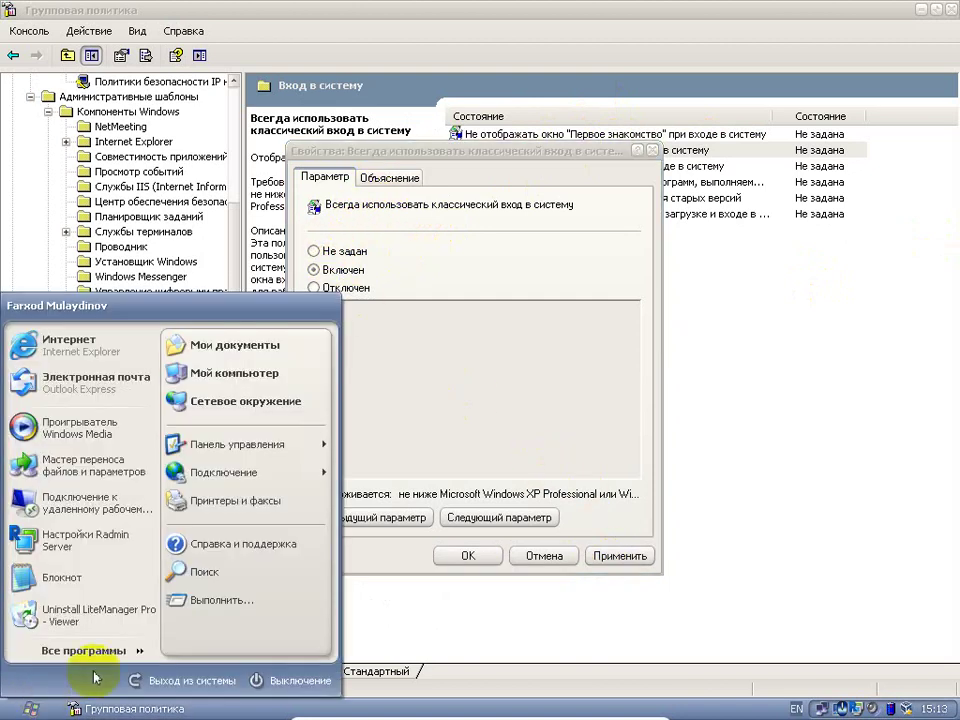
pyautogui.click(145, 680)
pyautogui.click(537, 315)
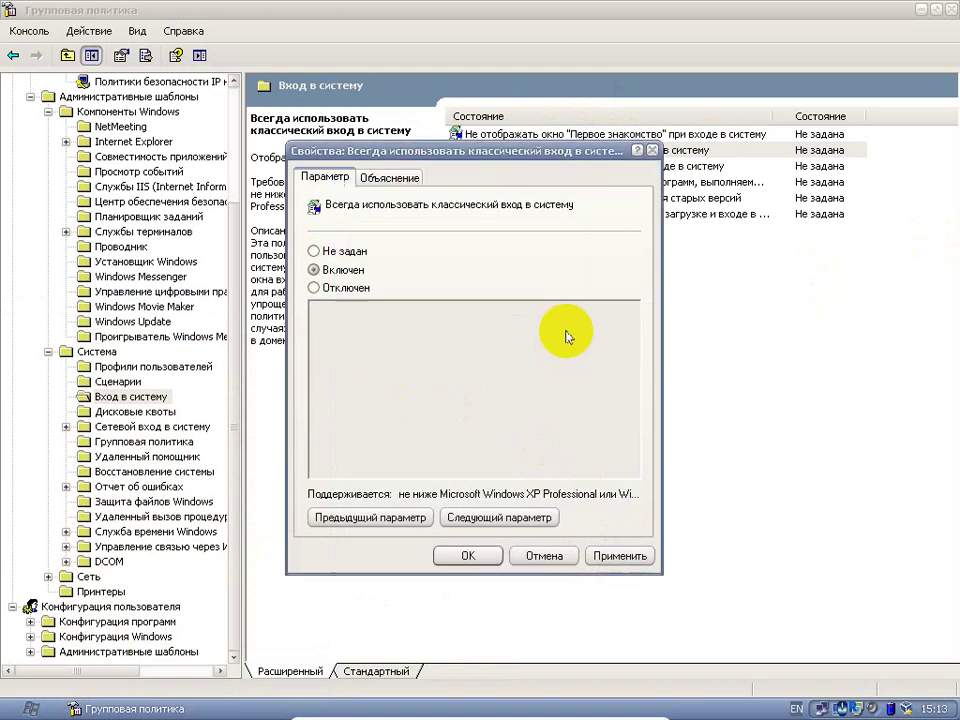
pyautogui.click(479, 384)
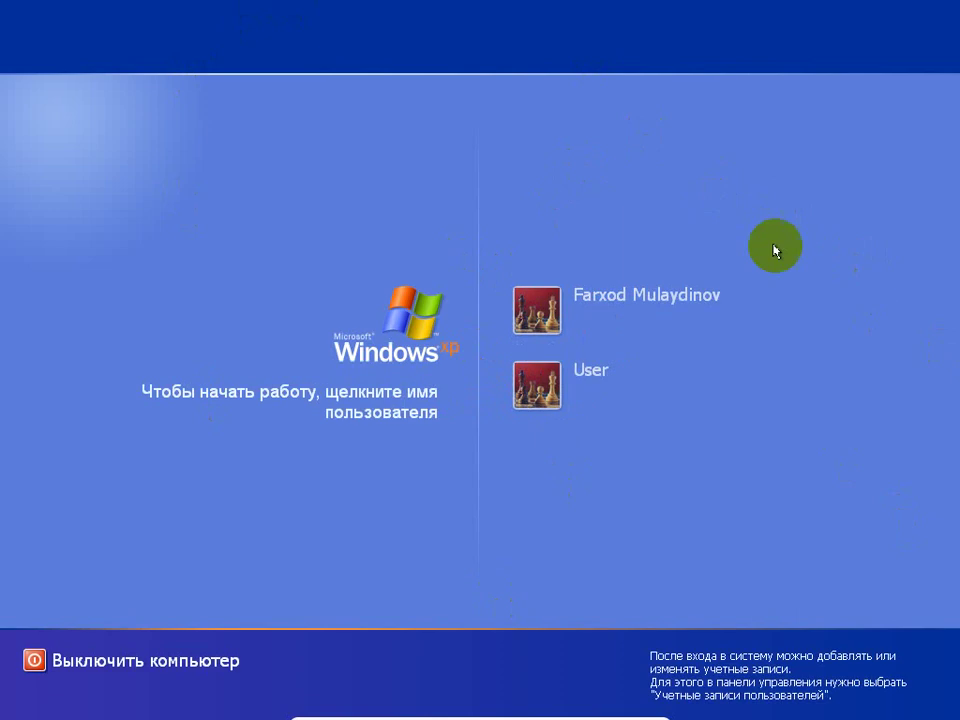
pyautogui.click(616, 306)
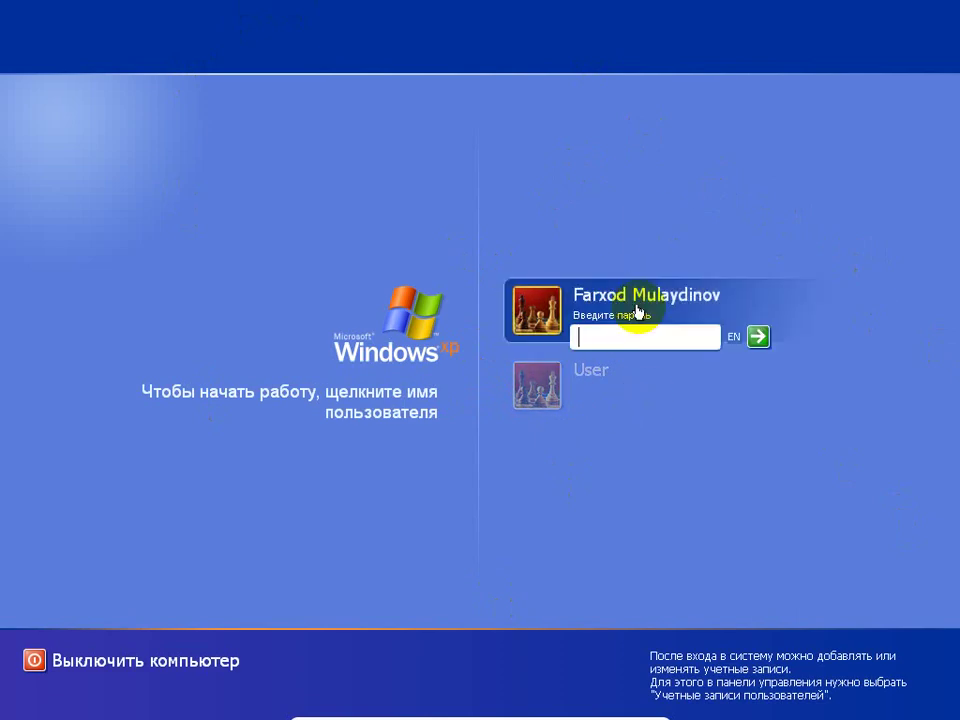
pyautogui.press('Return')
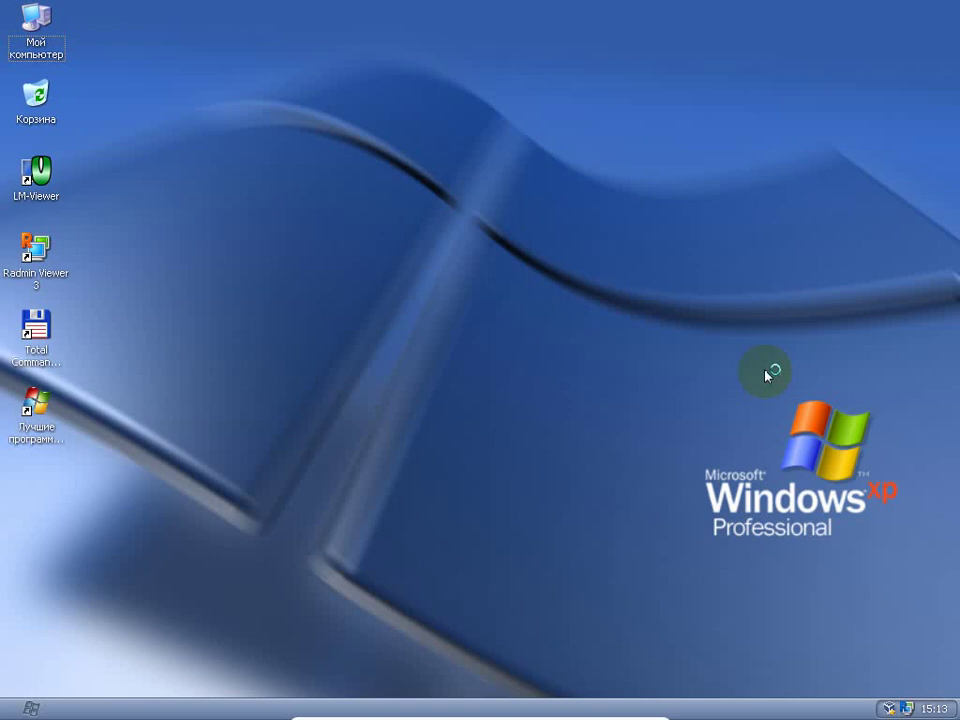
# Run gpedit.msc, show the "Вход в систему" policies in the computer's administrative templates under "Система", and maximize the window.
pyautogui.press('super+r')
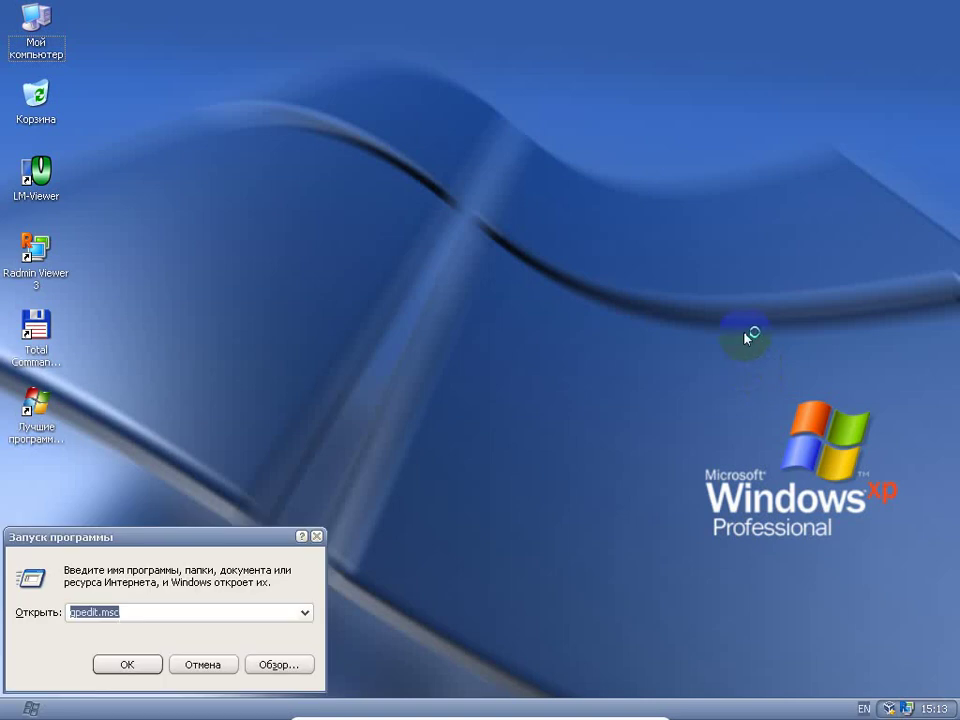
pyautogui.press('Return')
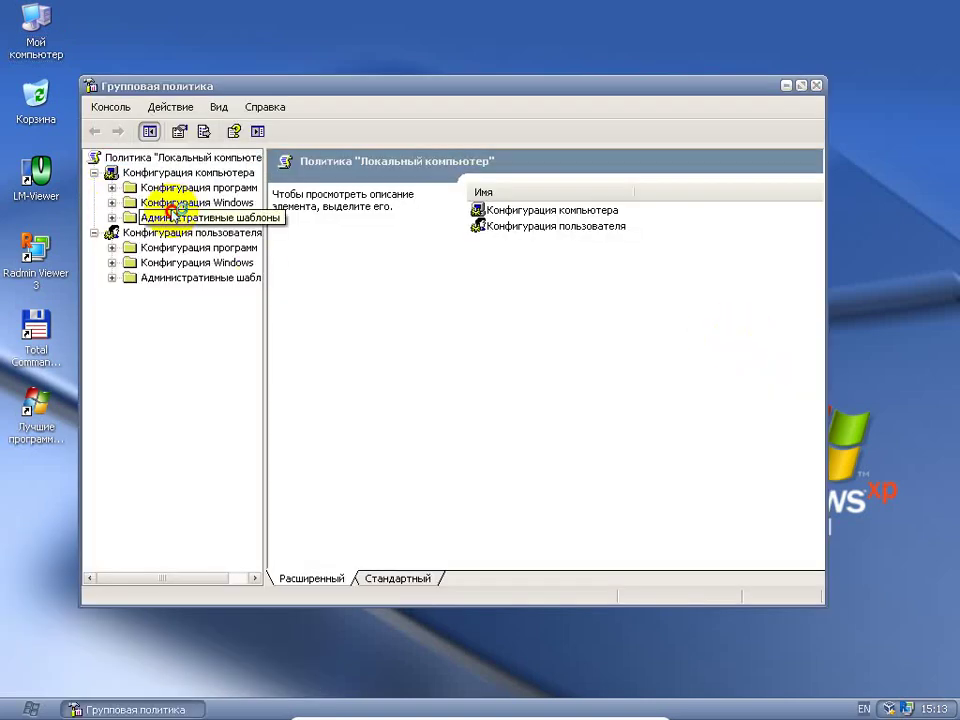
pyautogui.doubleClick(172, 216)
pyautogui.doubleClick(179, 247)
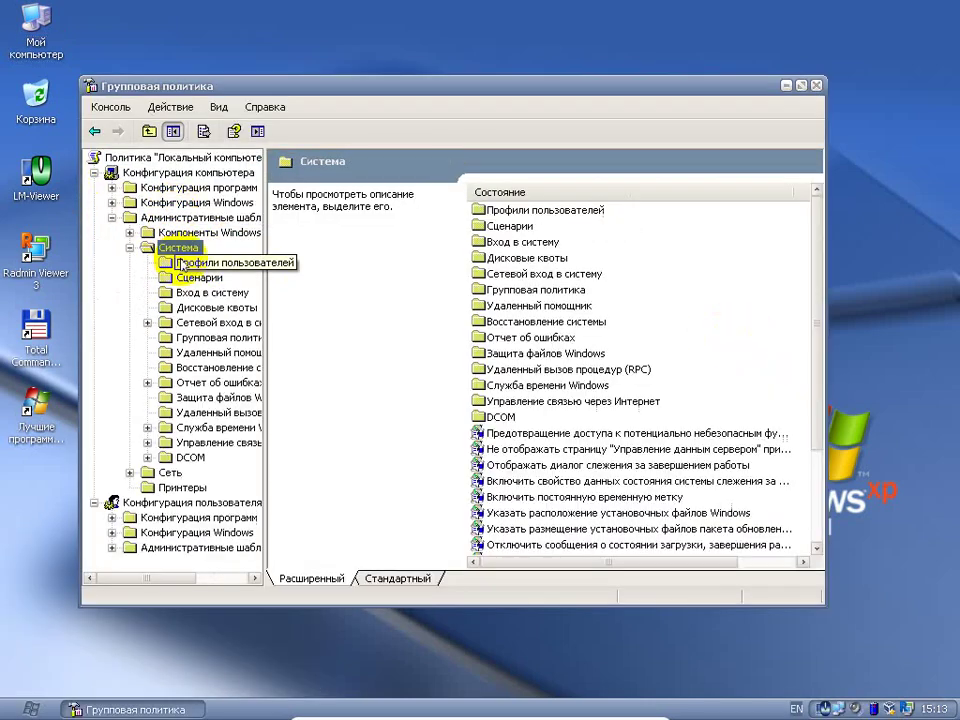
pyautogui.click(185, 292)
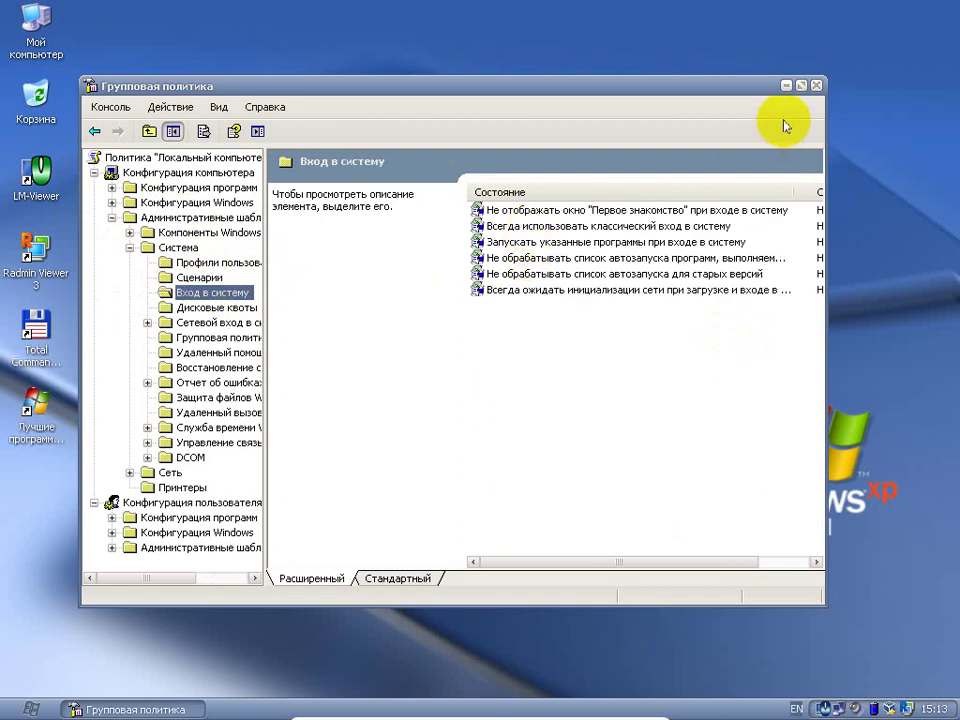
pyautogui.click(801, 87)
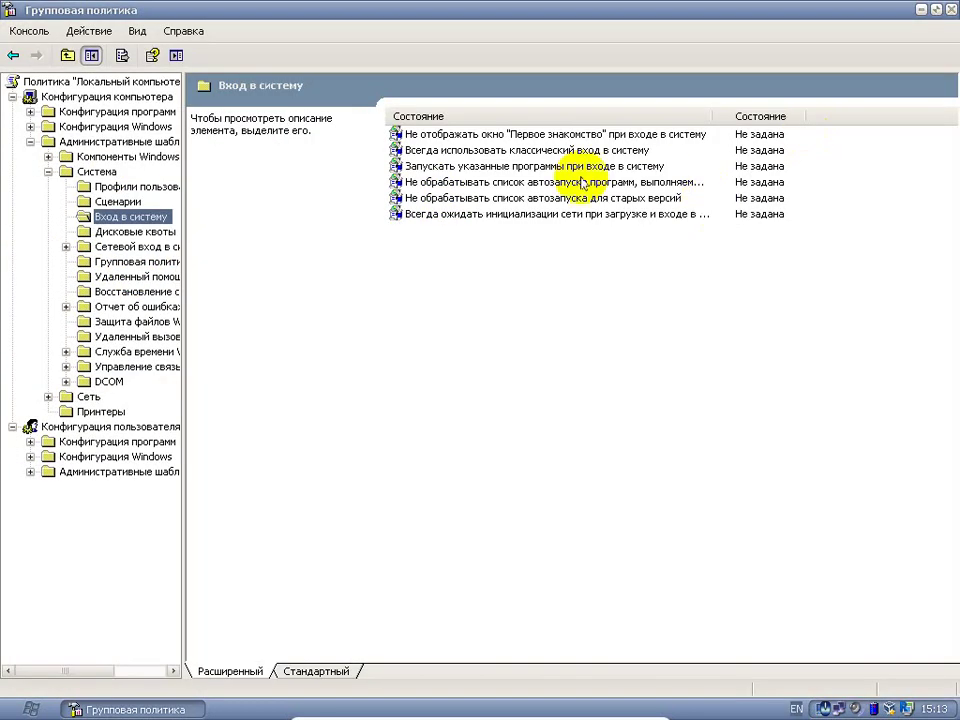
# Set the "Всегда использовать классический вход в систему" policy to "Включен" and apply it.
pyautogui.doubleClick(489, 158)
pyautogui.click(330, 262)
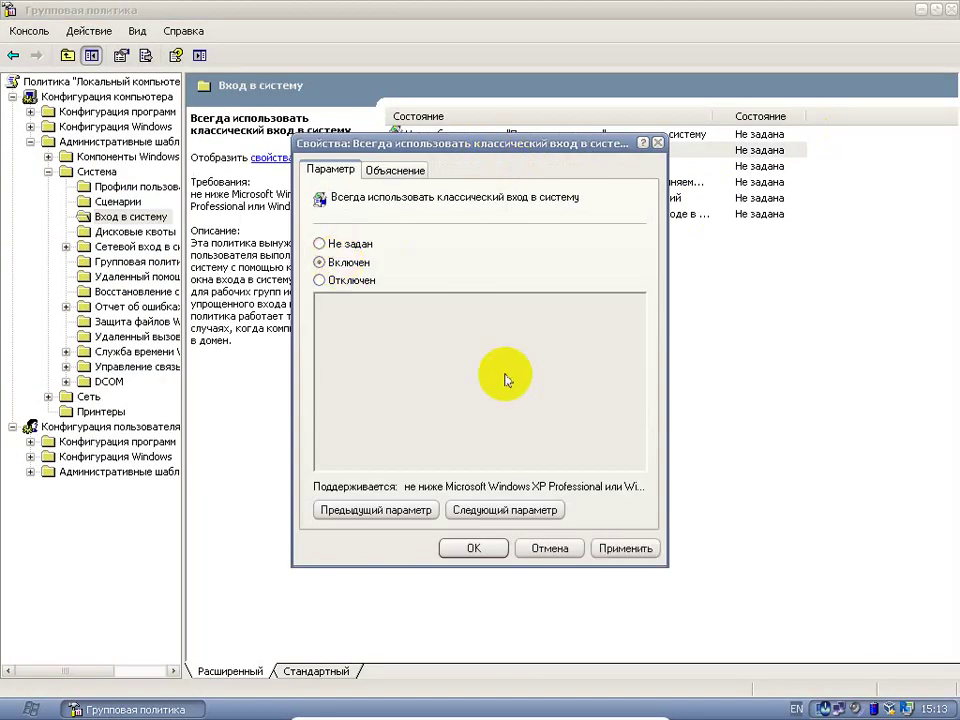
pyautogui.click(605, 545)
pyautogui.click(474, 548)
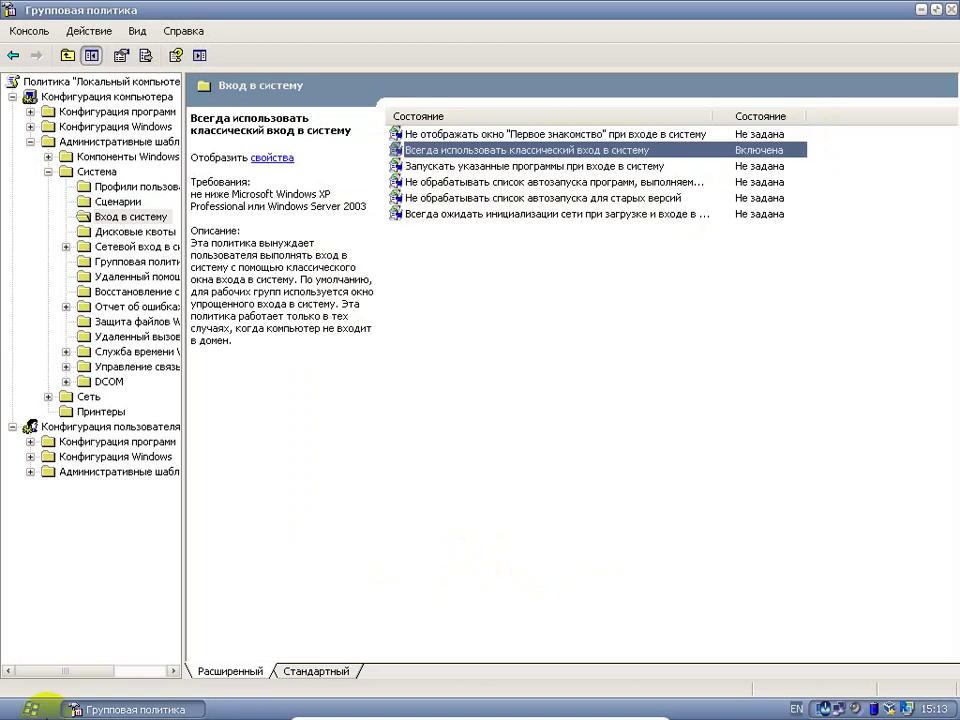
# Log off from Windows to check the logon window and sign back in as Admin with the account password.
pyautogui.click(30, 707)
pyautogui.click(203, 681)
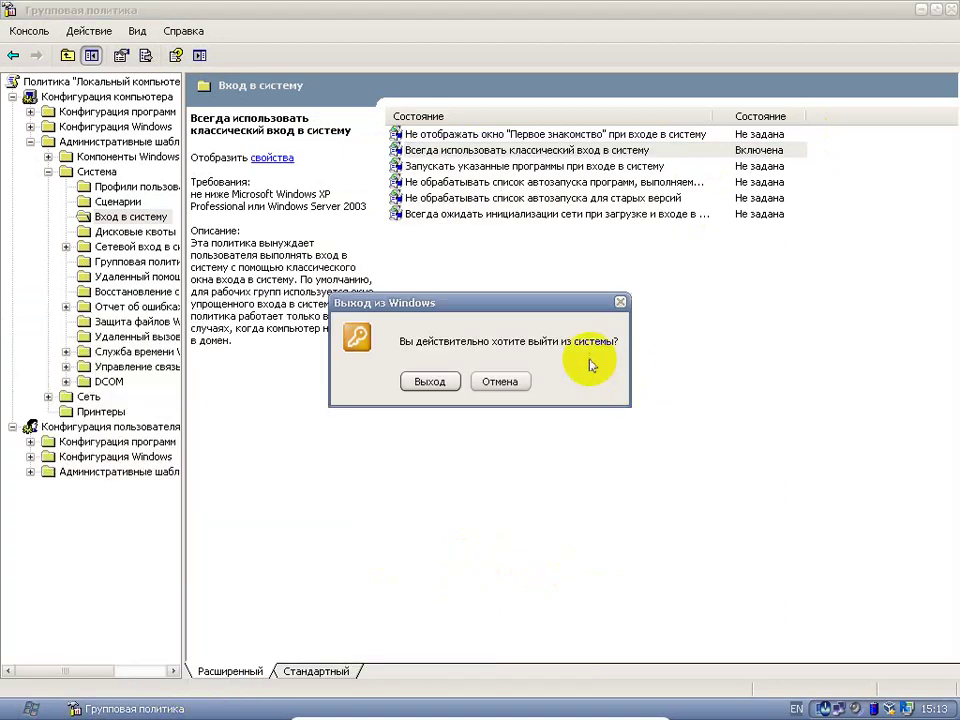
pyautogui.click(432, 382)
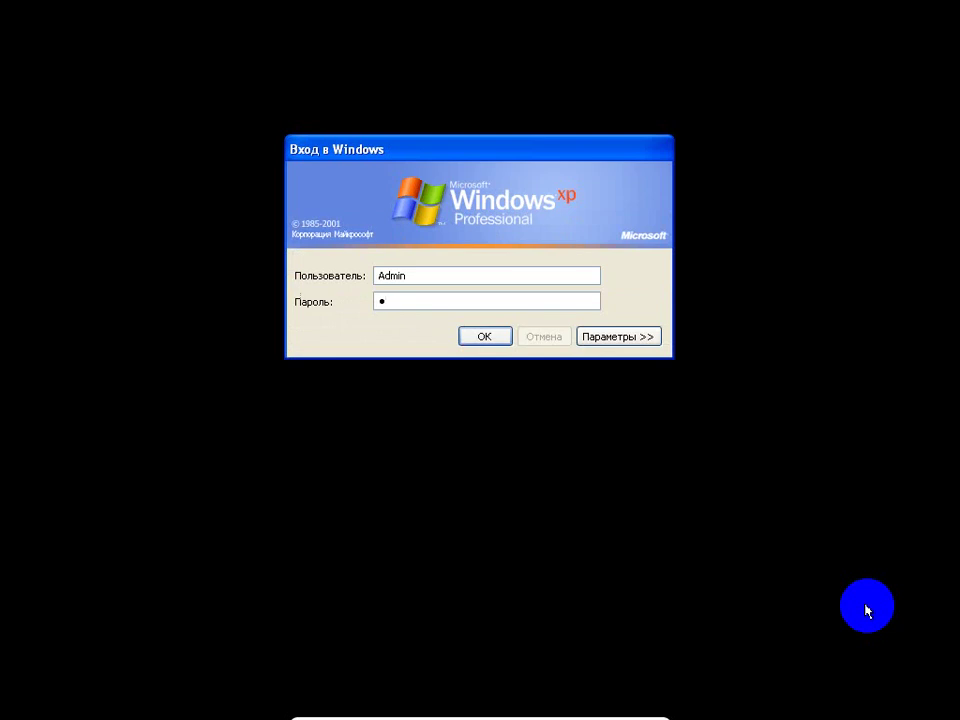
pyautogui.press('Return')
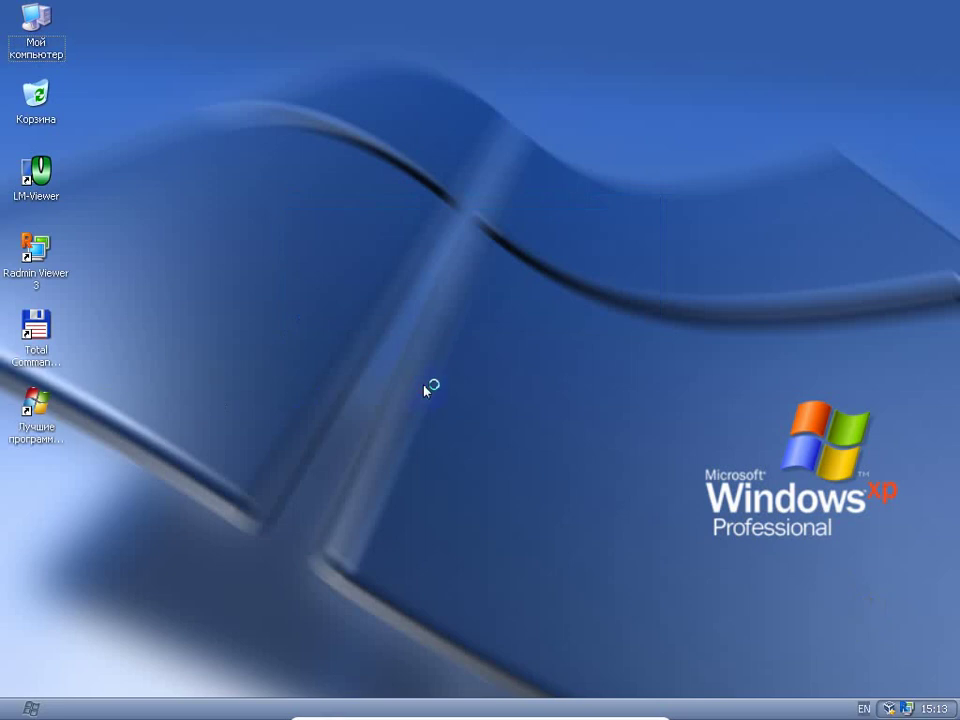
# Reopen the Group Policy editor with gpedit.msc, maximize it, and widen the policy tree until its names are fully readable.
pyautogui.press('super+r')
pyautogui.press('Return')
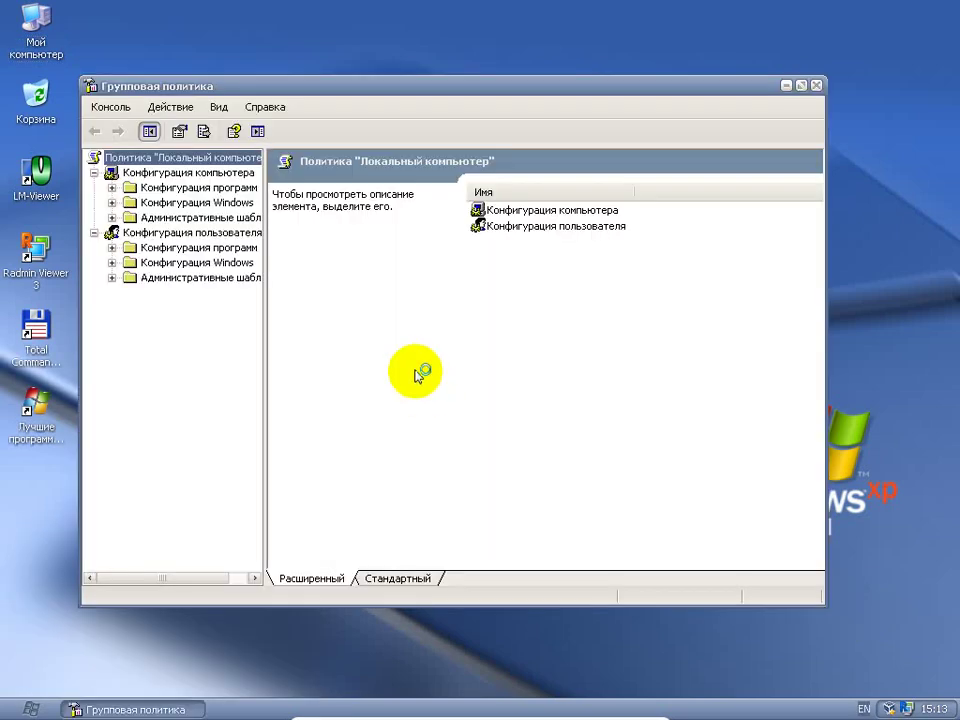
pyautogui.click(801, 86)
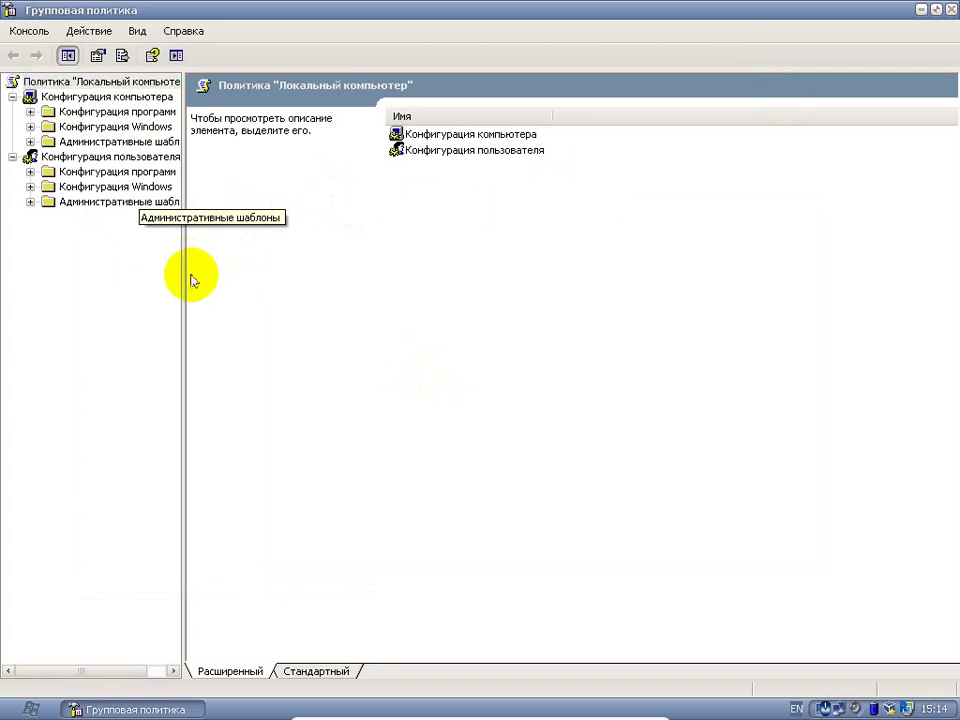
pyautogui.moveTo(178, 276); pyautogui.dragTo(295, 250)
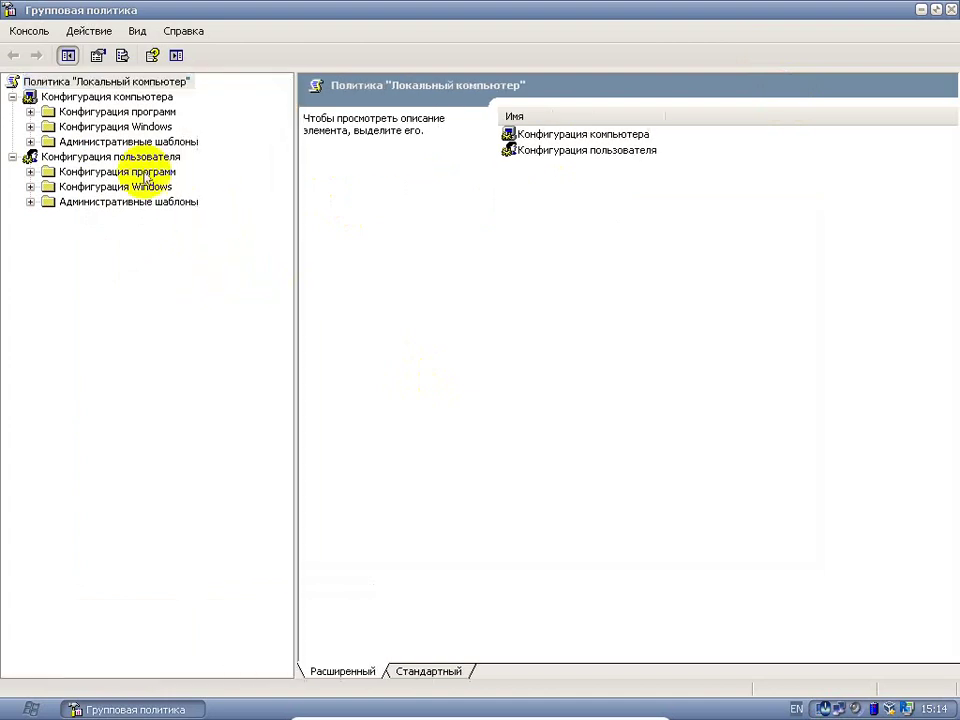
# Examine the "Профили пользователей" and "Сценарии" policies in the computer's administrative templates under "Система", widening the policy name column.
pyautogui.doubleClick(145, 145)
pyautogui.click(105, 172)
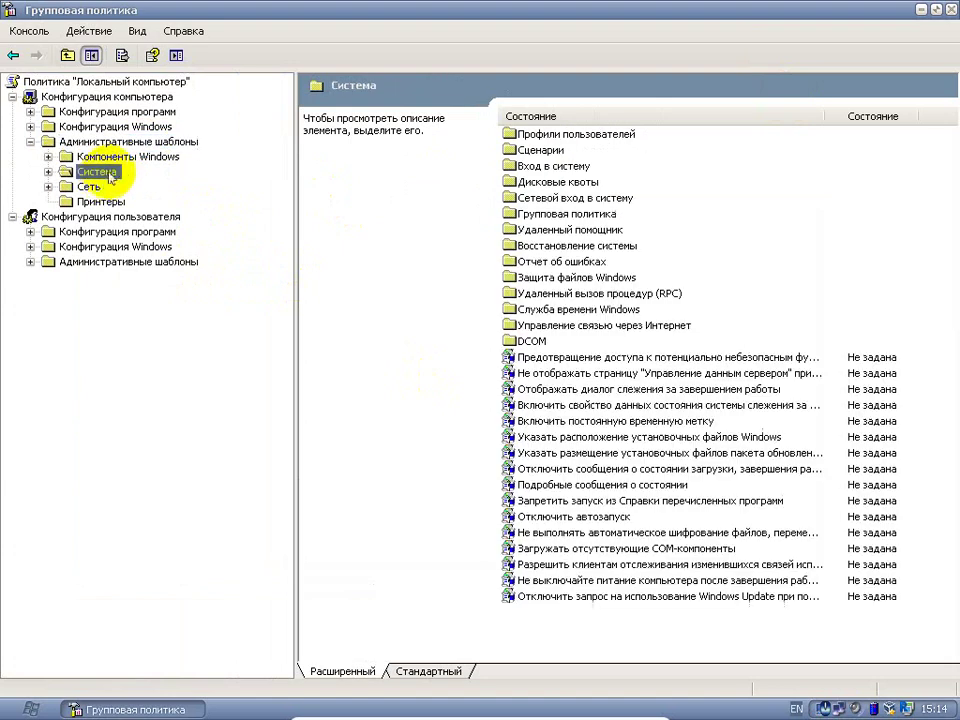
pyautogui.doubleClick(105, 172)
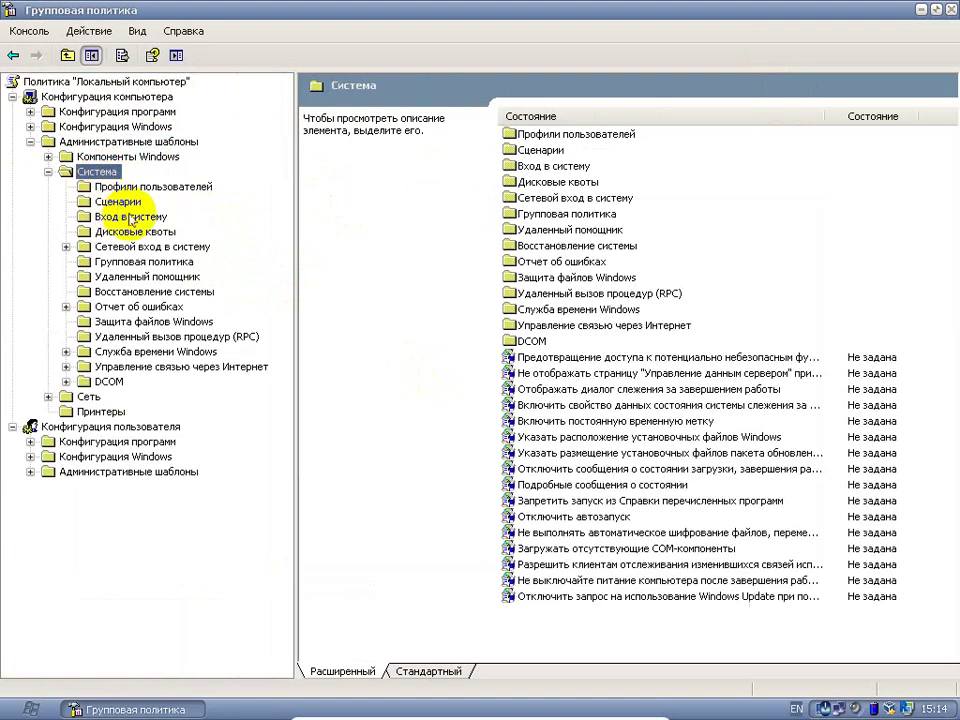
pyautogui.click(112, 186)
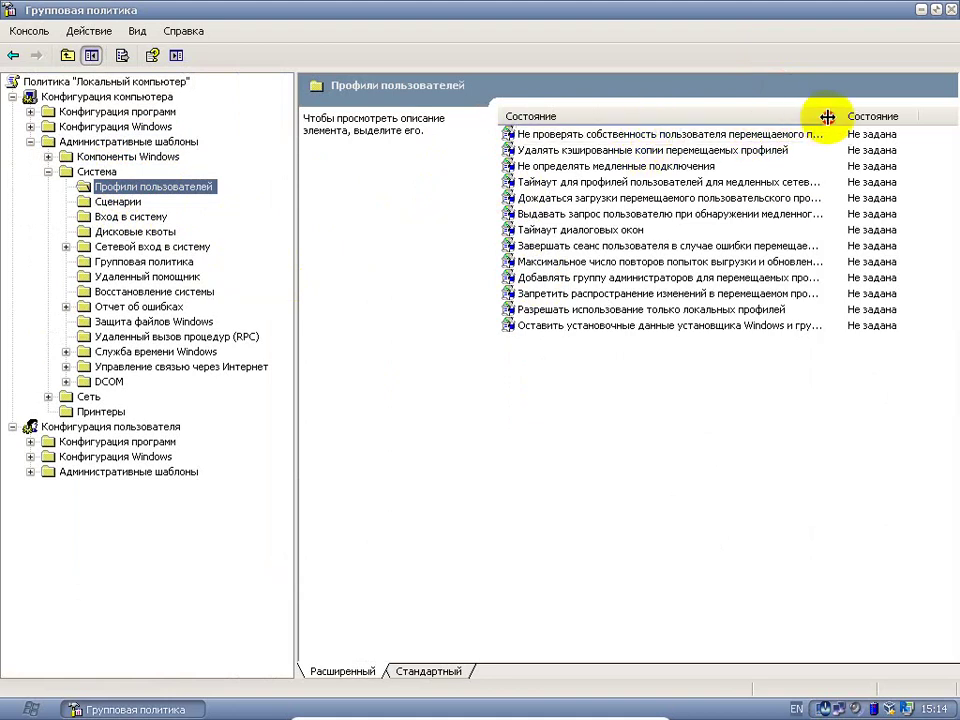
pyautogui.moveTo(825, 118); pyautogui.dragTo(878, 119)
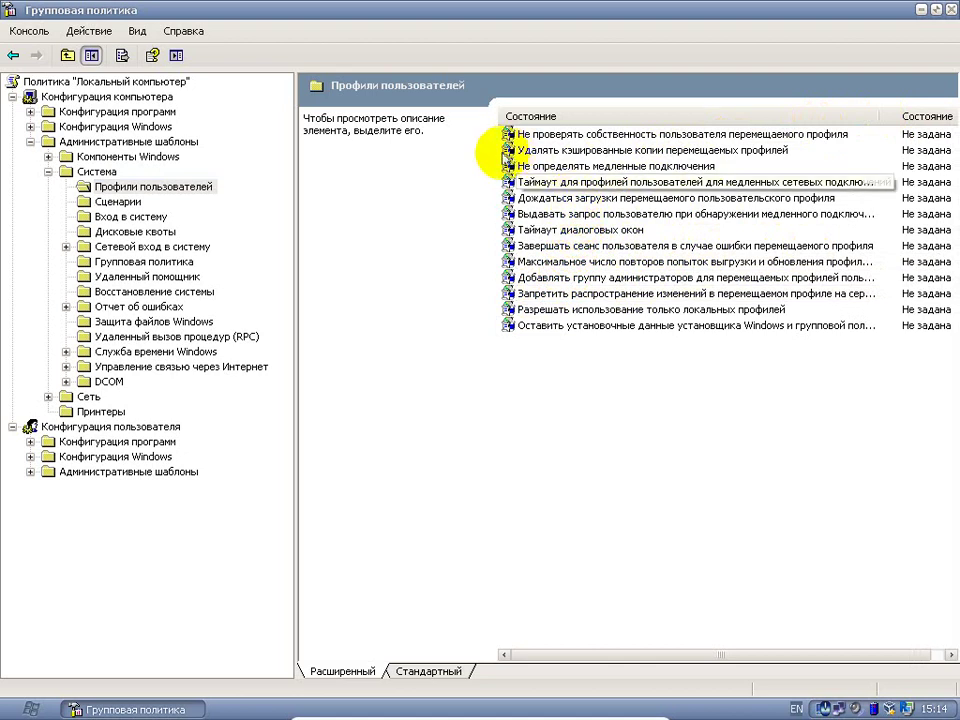
pyautogui.click(122, 204)
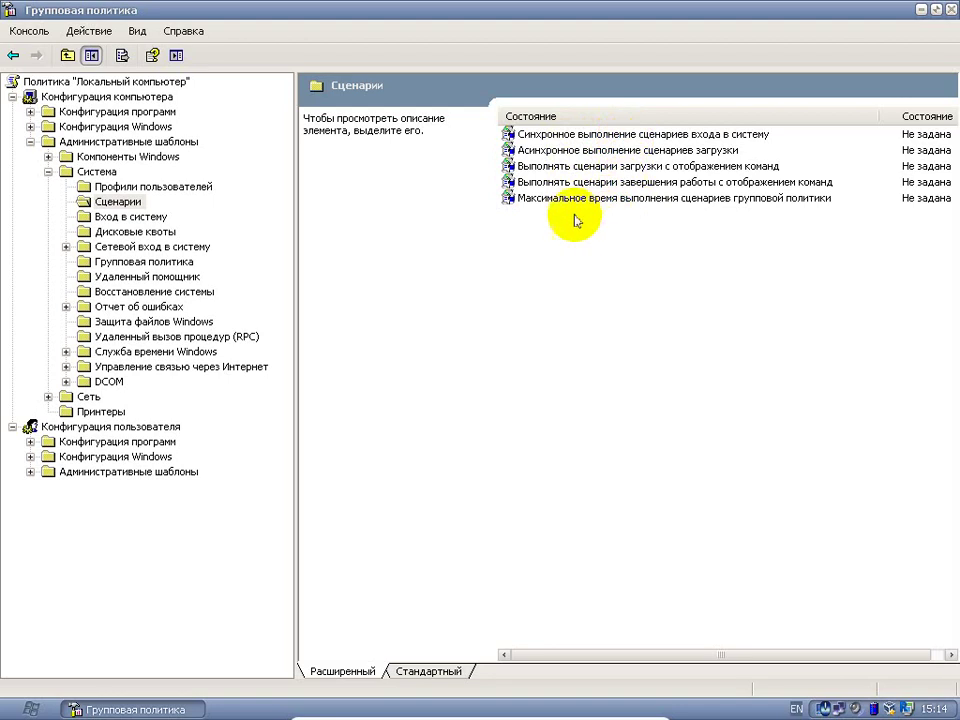
# Set the "Запускать указанные программы при входе в систему" policy under "Вход в систему" to "Включен" and show its program list.
pyautogui.click(130, 216)
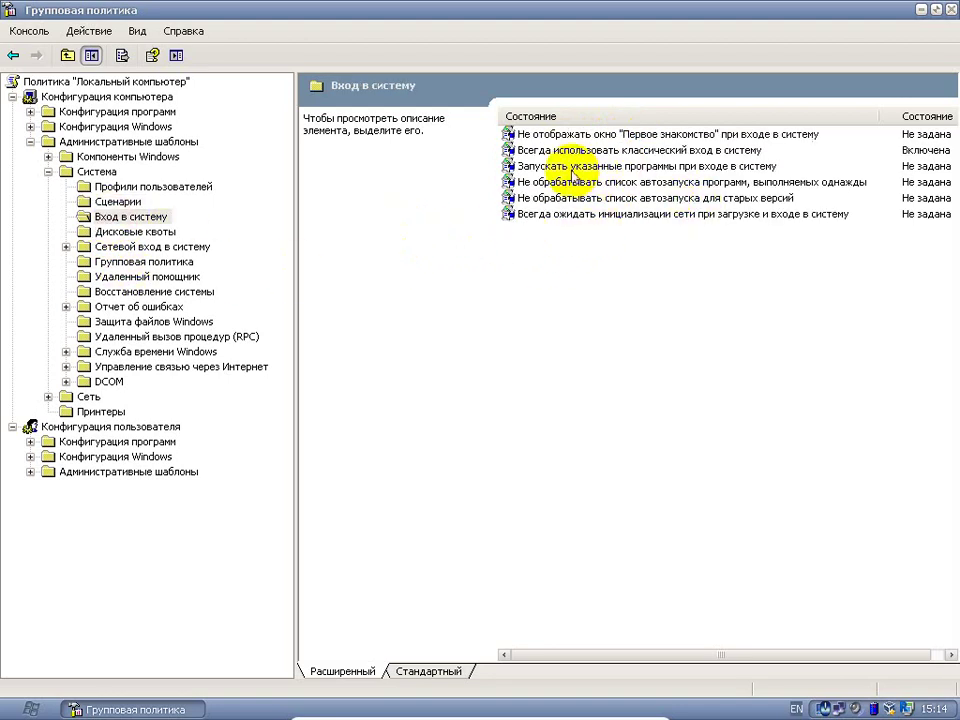
pyautogui.click(525, 167)
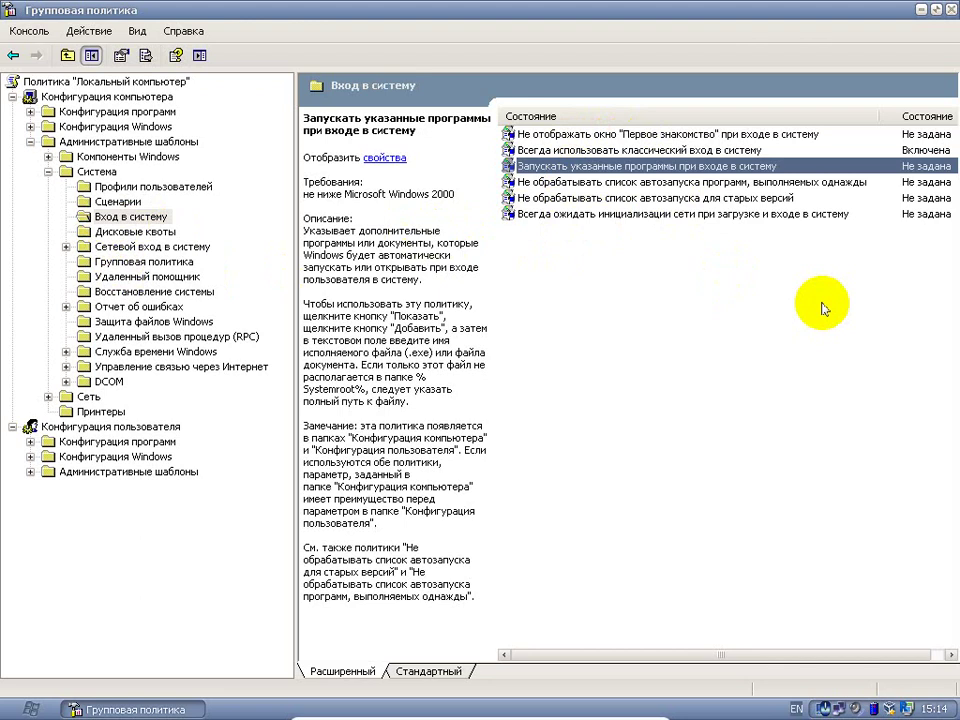
pyautogui.press('Return')
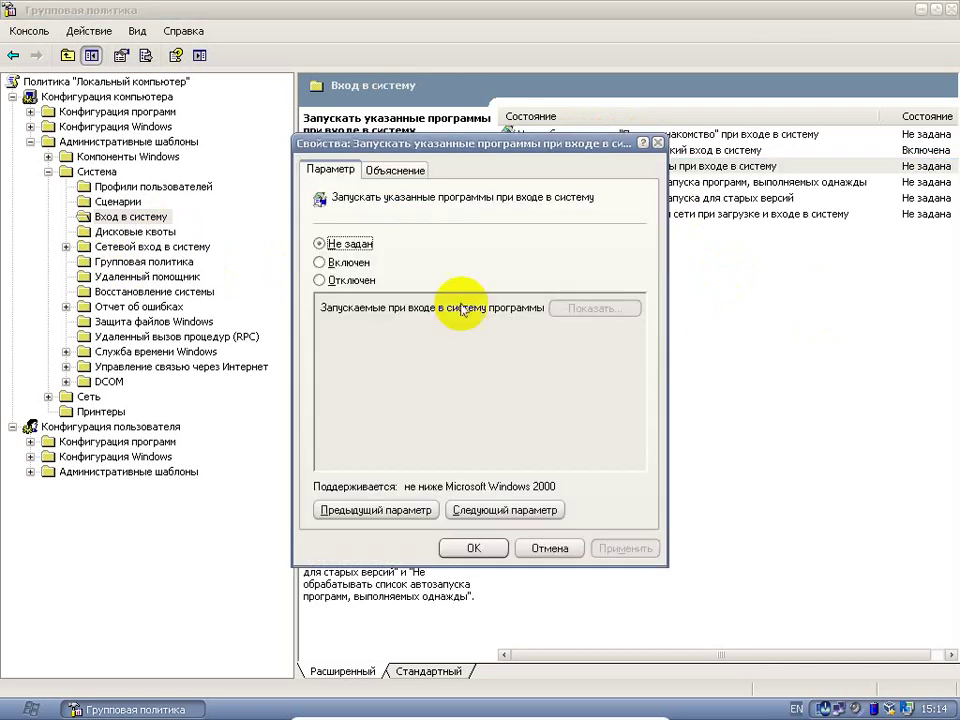
pyautogui.click(320, 262)
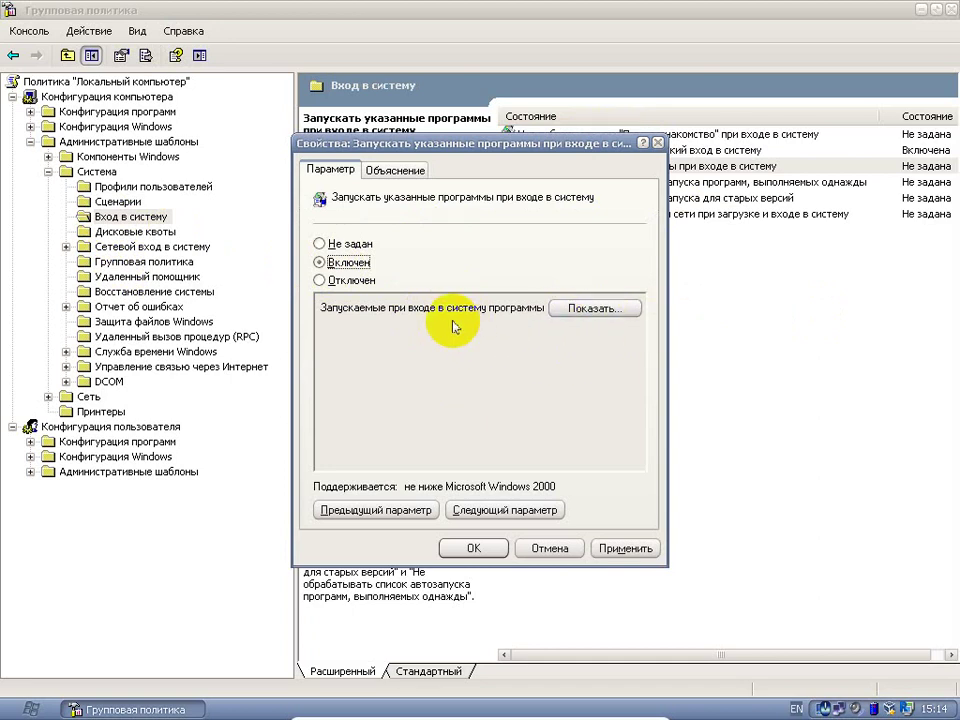
pyautogui.click(615, 311)
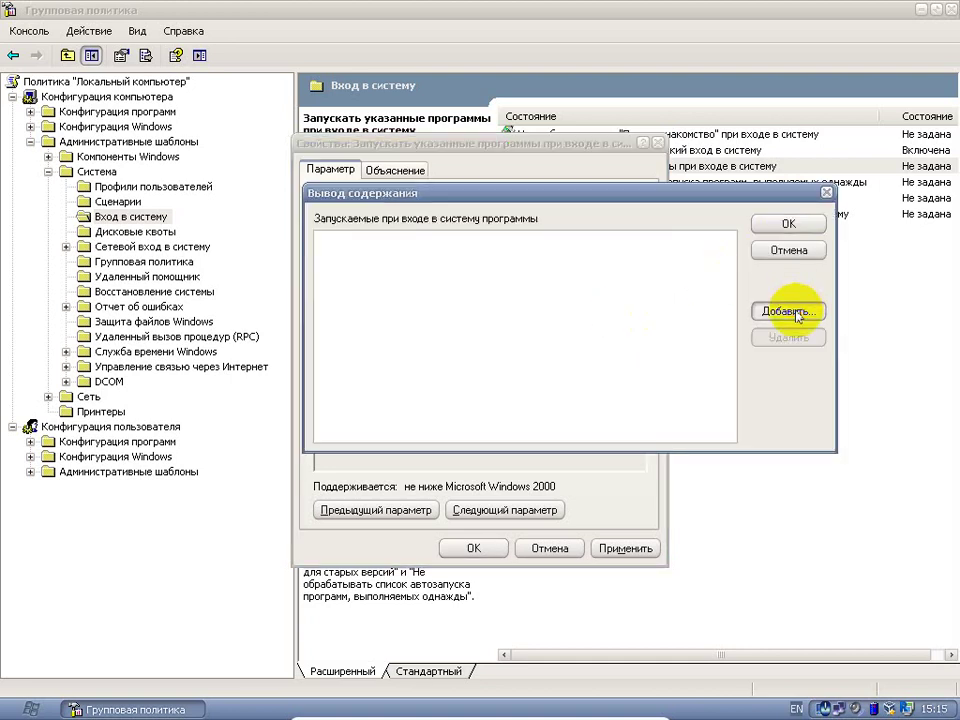
# Add "Internet Explorer" to the programs launched at sign-in, then apply and close the policy's properties.
pyautogui.click(789, 311)
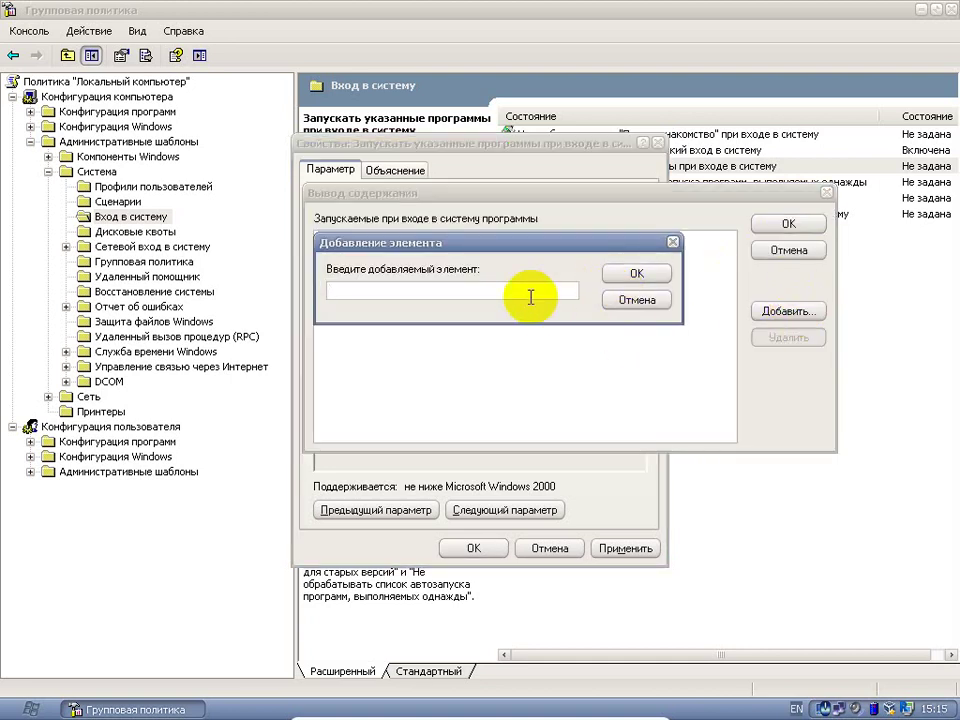
pyautogui.click(628, 302)
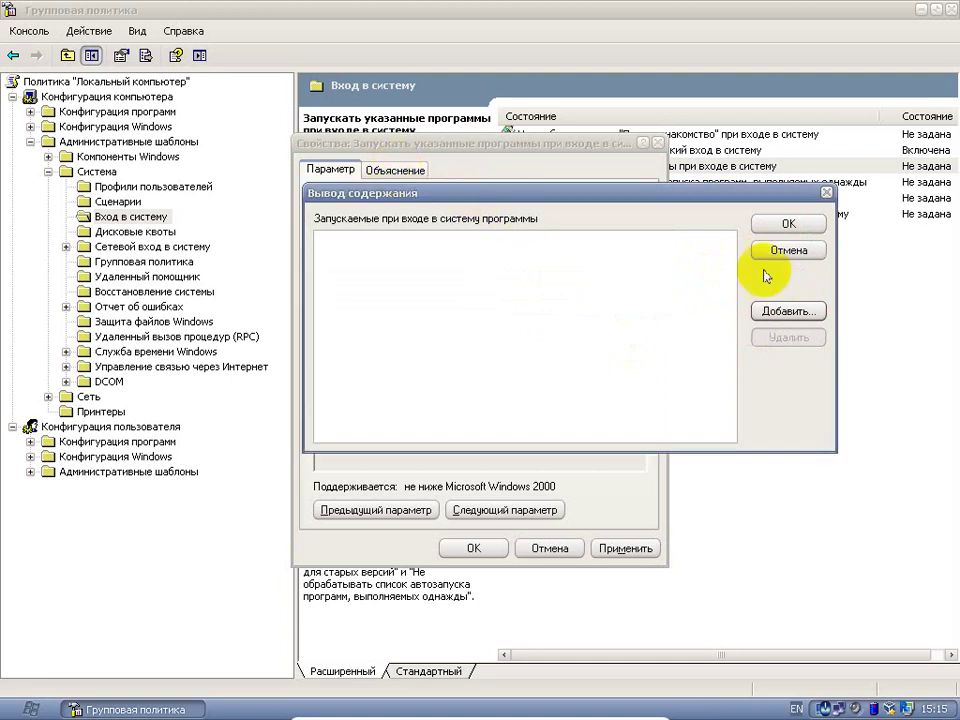
pyautogui.click(812, 311)
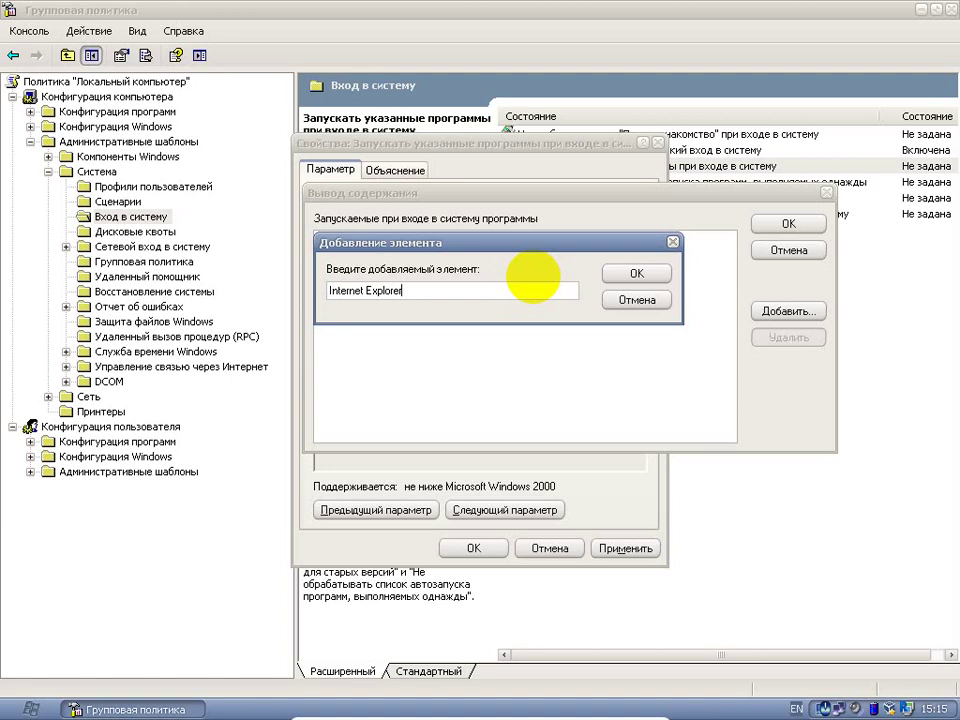
pyautogui.click(622, 274)
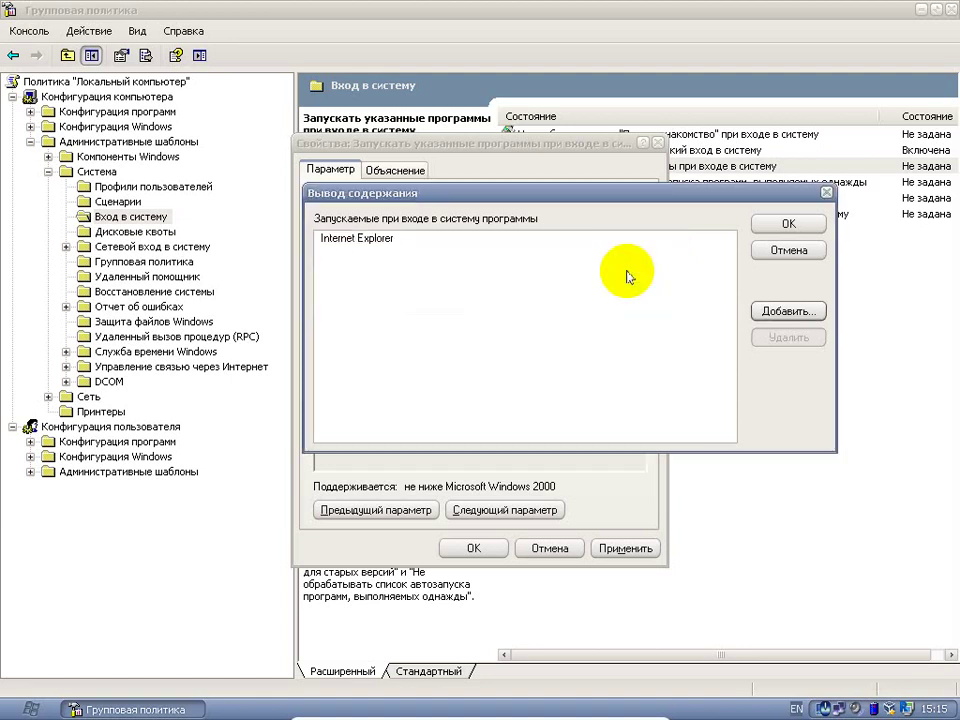
pyautogui.click(381, 242)
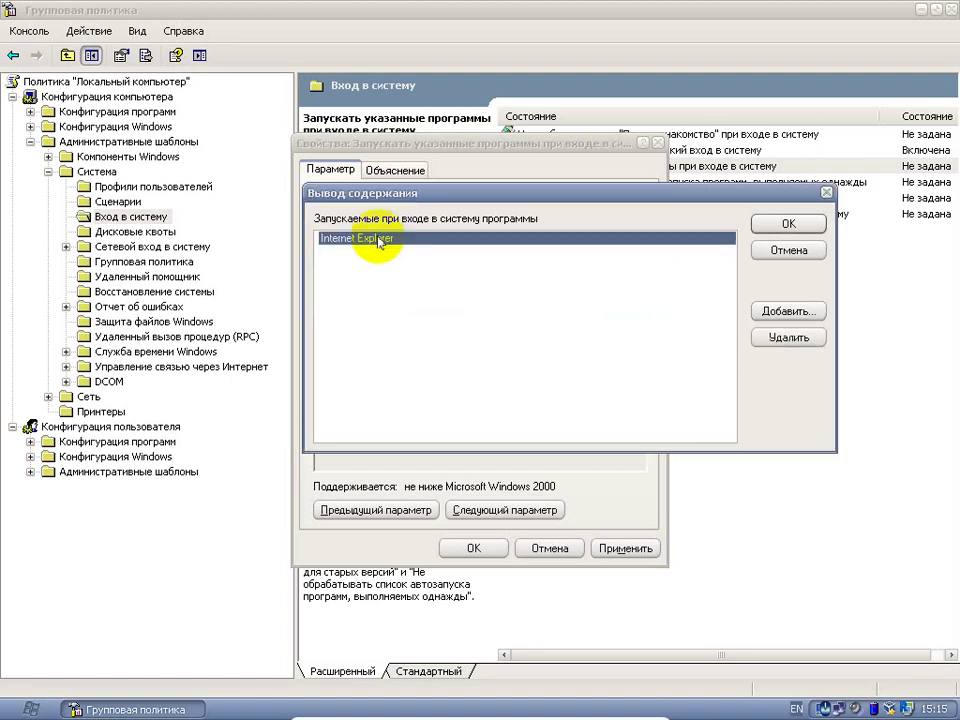
pyautogui.click(797, 226)
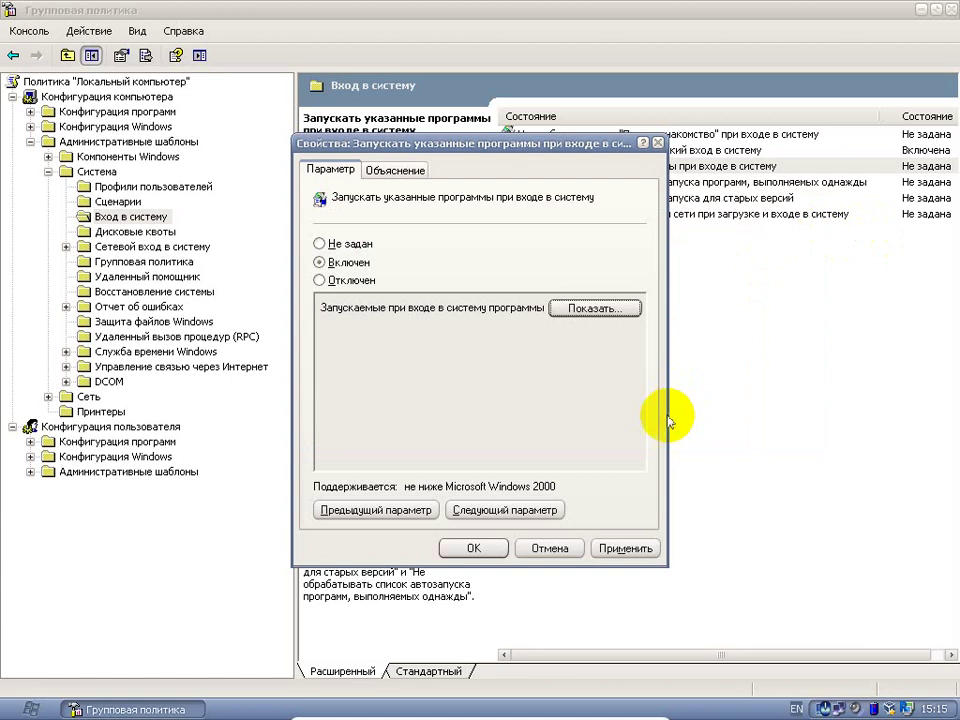
pyautogui.click(632, 550)
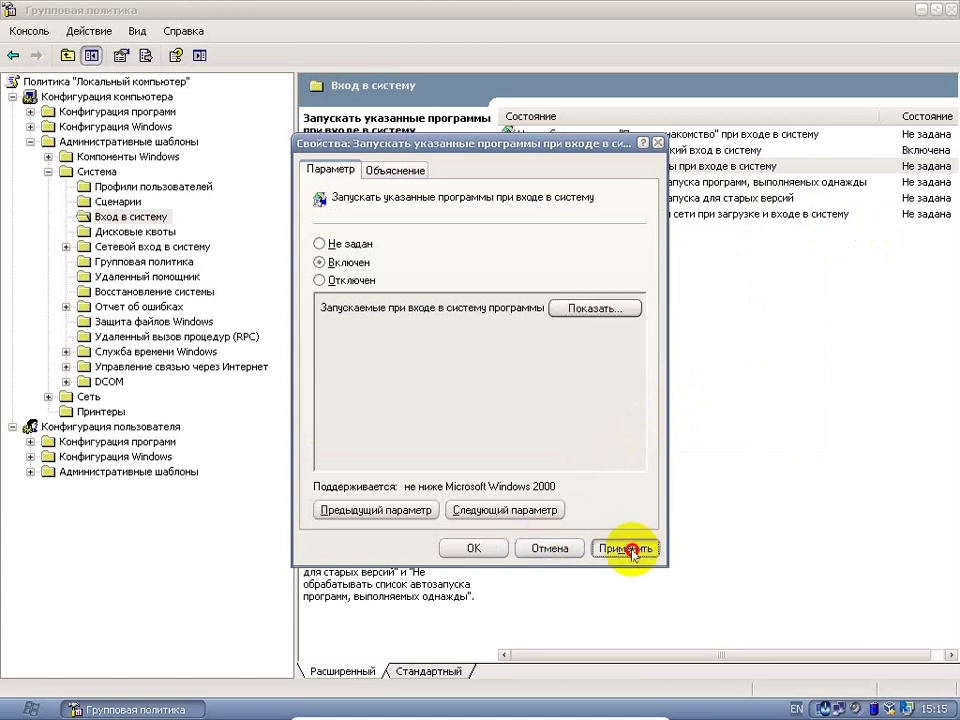
pyautogui.click(470, 547)
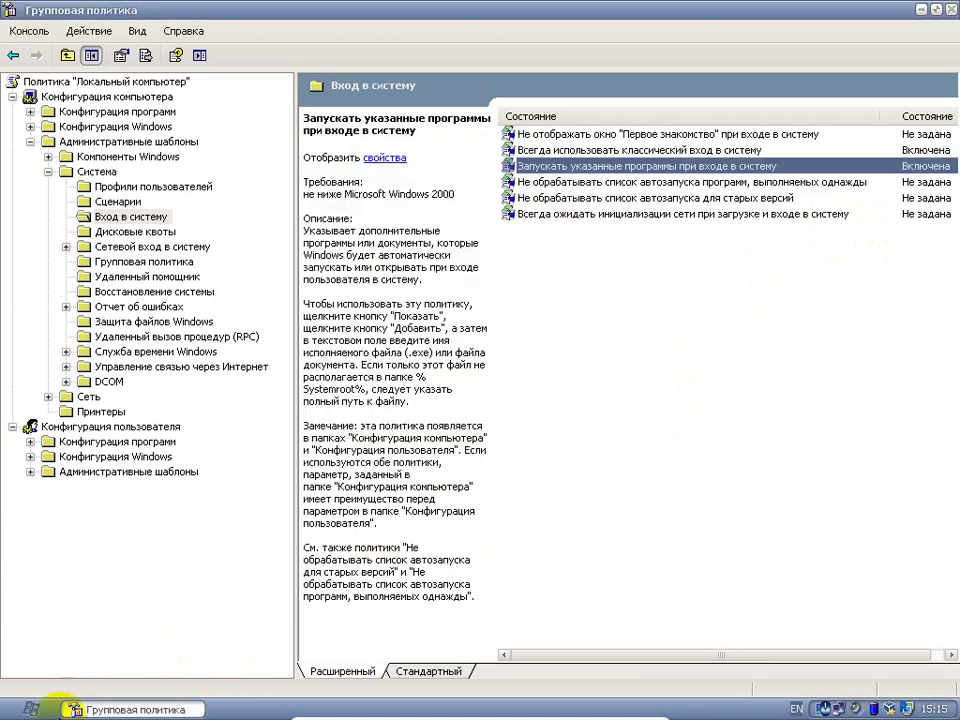
# Log off from Windows and sign back in as Admin to check which programs start at sign-in.
pyautogui.click(30, 708)
pyautogui.click(133, 682)
pyautogui.click(429, 381)
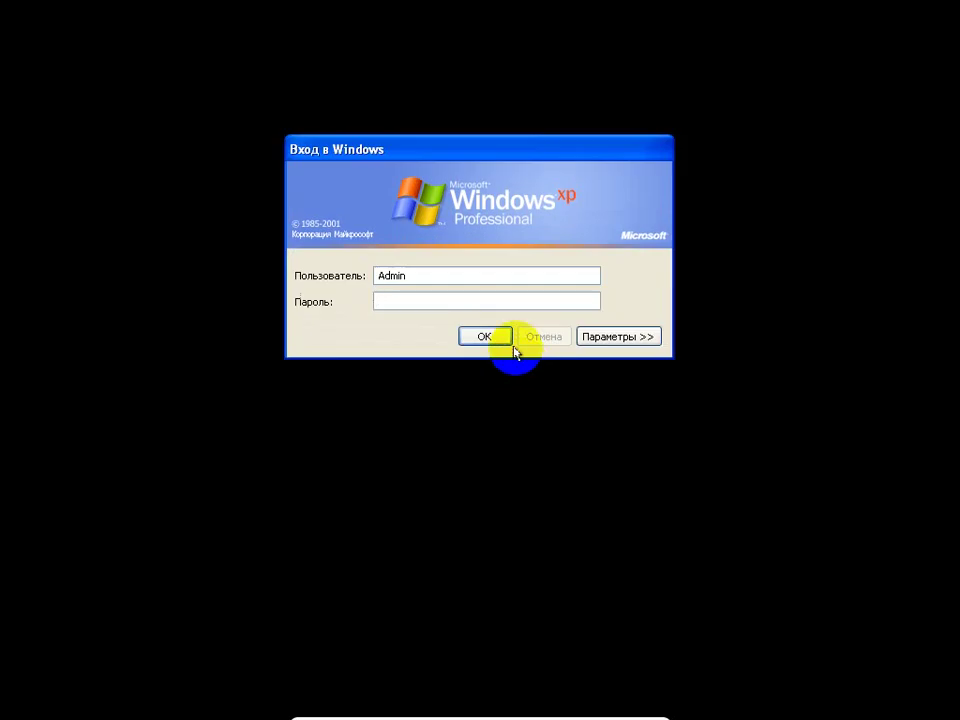
pyautogui.press('Return')
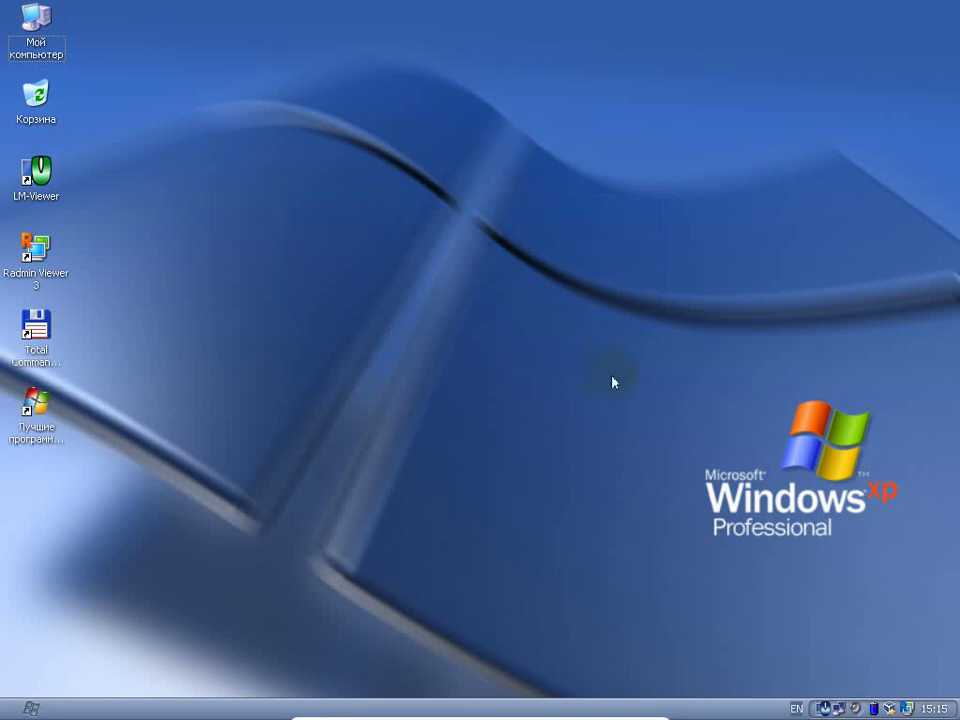
# Run gpedit.msc again, show the computer's "Вход в систему" policies under "Система", and maximize the window.
pyautogui.press('super+r')
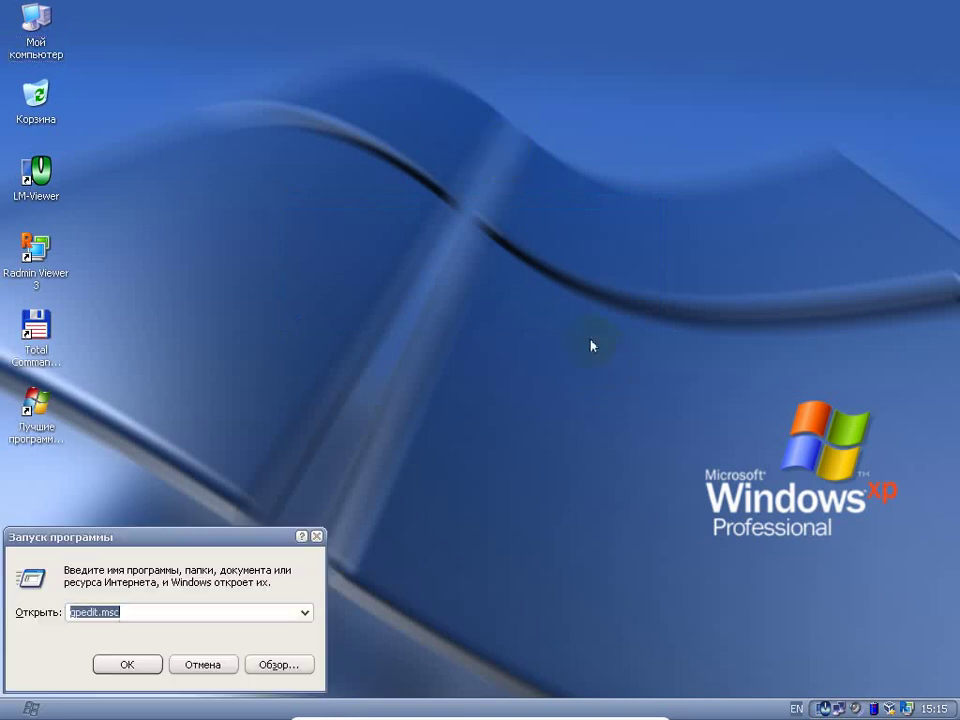
pyautogui.press('Return')
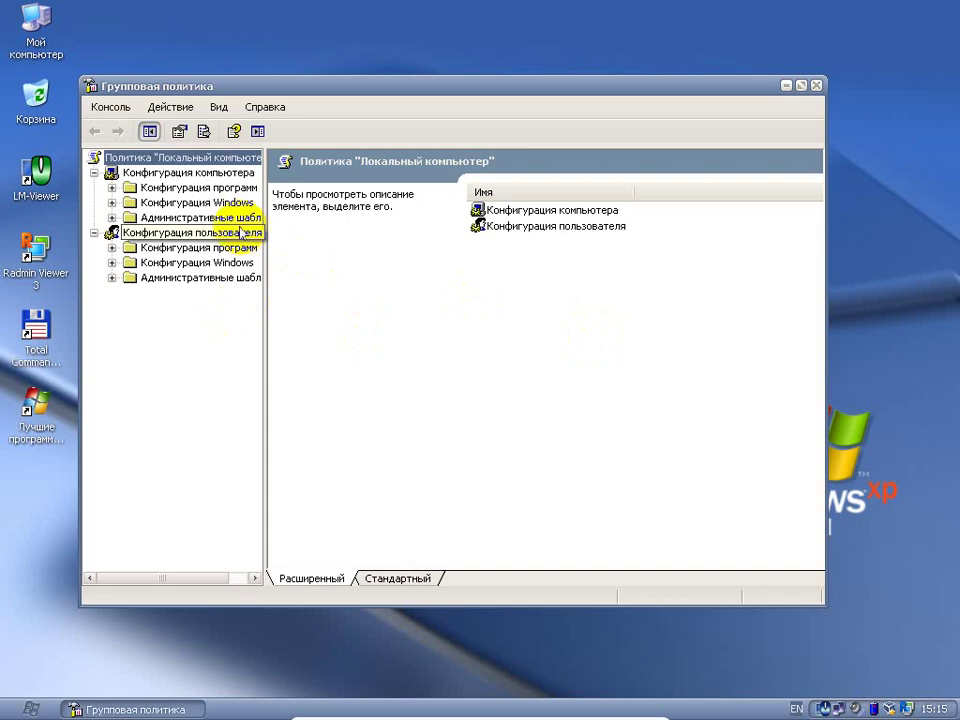
pyautogui.click(243, 230)
pyautogui.click(243, 220)
pyautogui.click(112, 217)
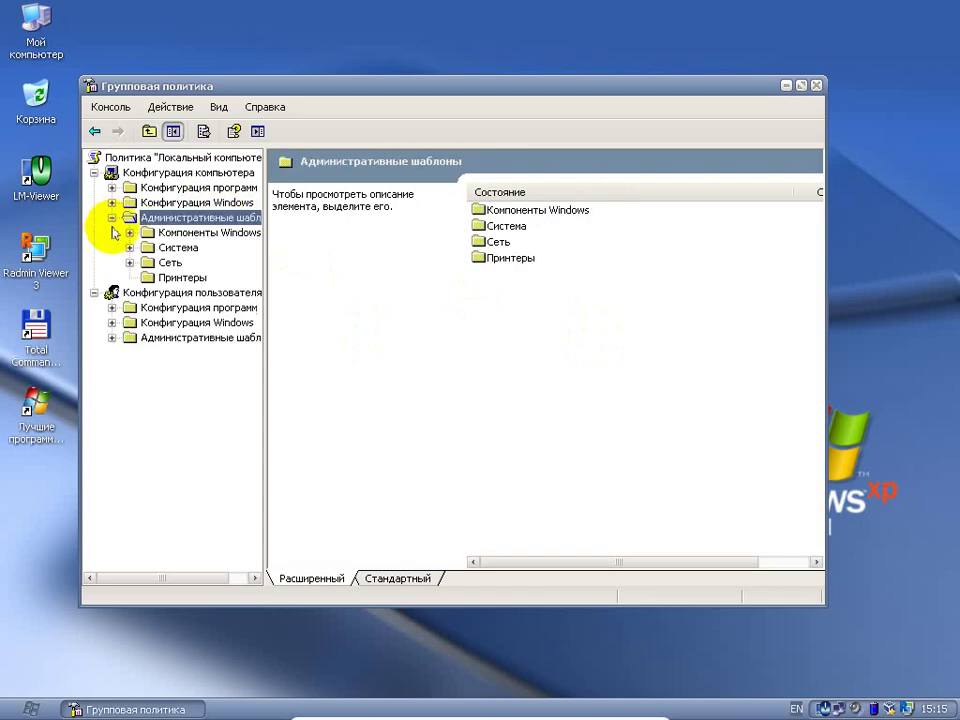
pyautogui.click(180, 248)
pyautogui.doubleClick(180, 248)
pyautogui.click(199, 293)
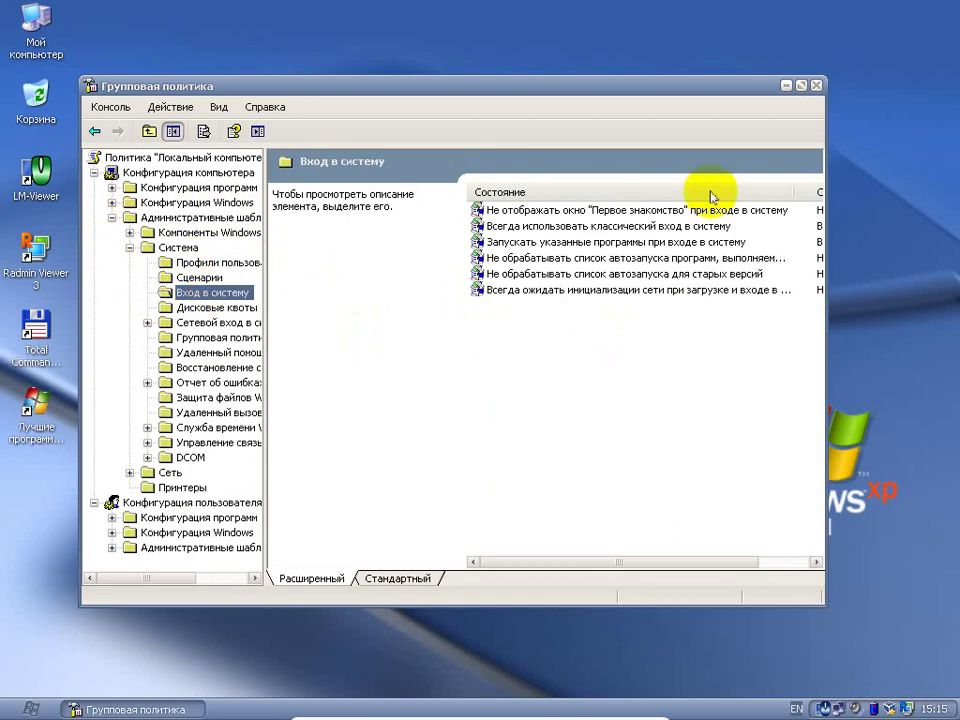
pyautogui.click(802, 87)
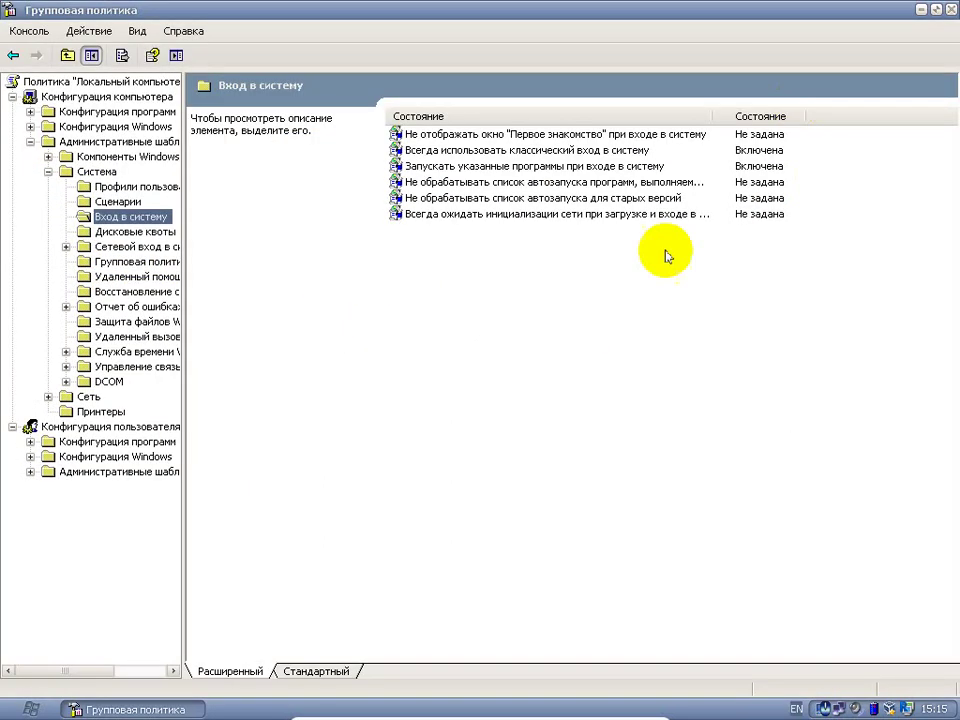
# Read the explanation of the "Запускать указанные программы при входе в систему" policy.
pyautogui.click(534, 167)
pyautogui.doubleClick(534, 167)
pyautogui.click(400, 169)
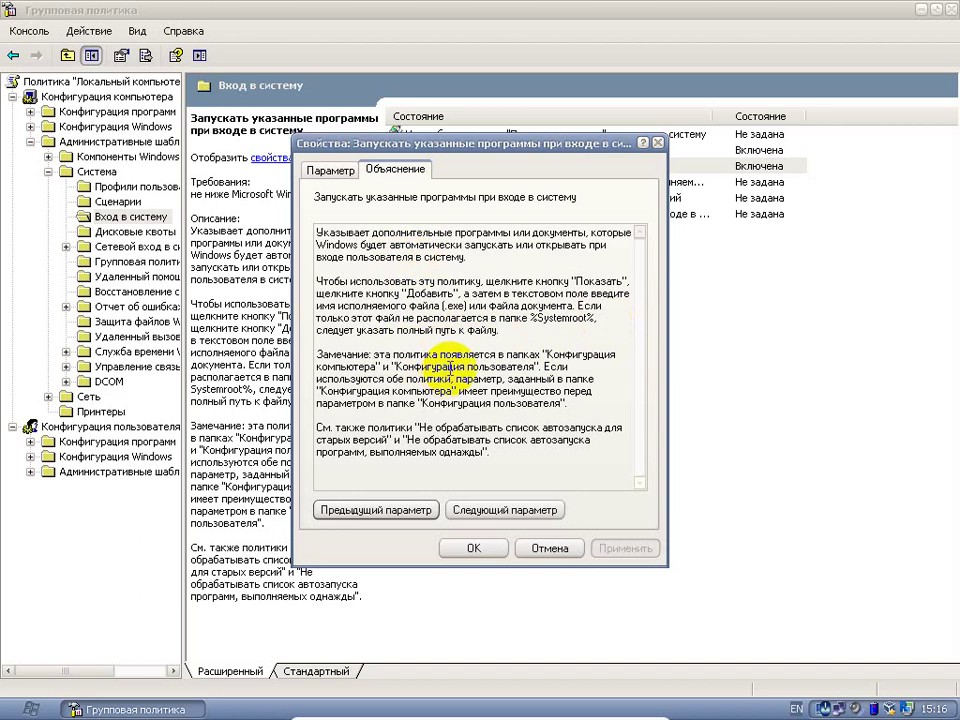
# Open "Мой компьютер" and copy the "Total Commander Rus" shortcut from the list of all programs.
pyautogui.click(32, 708)
pyautogui.click(274, 374)
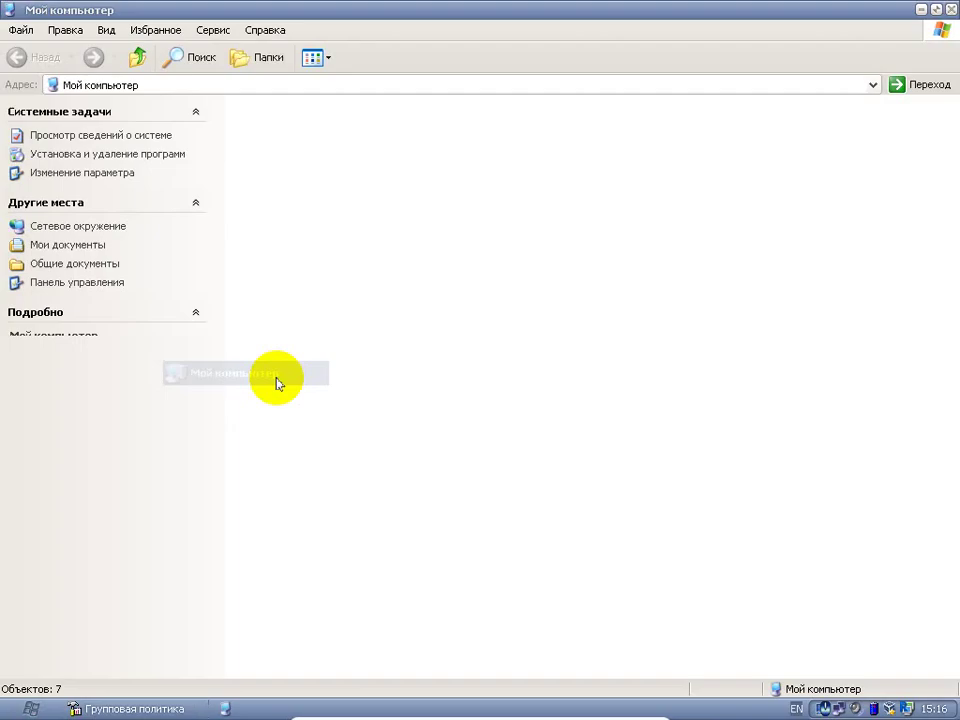
pyautogui.click(25, 712)
pyautogui.click(60, 650)
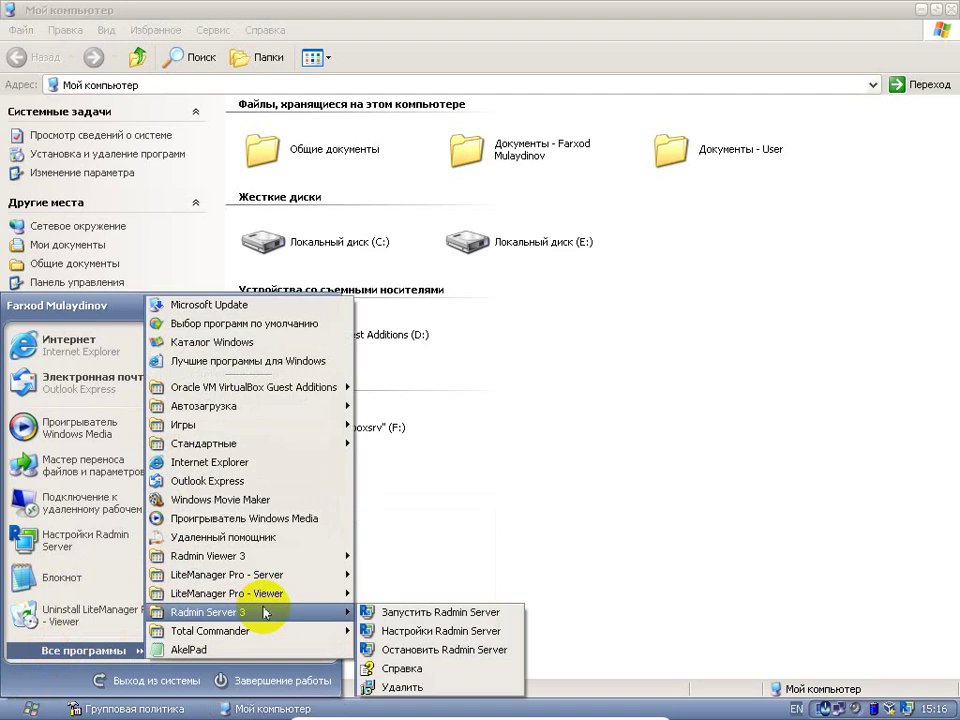
pyautogui.moveTo(291, 556)
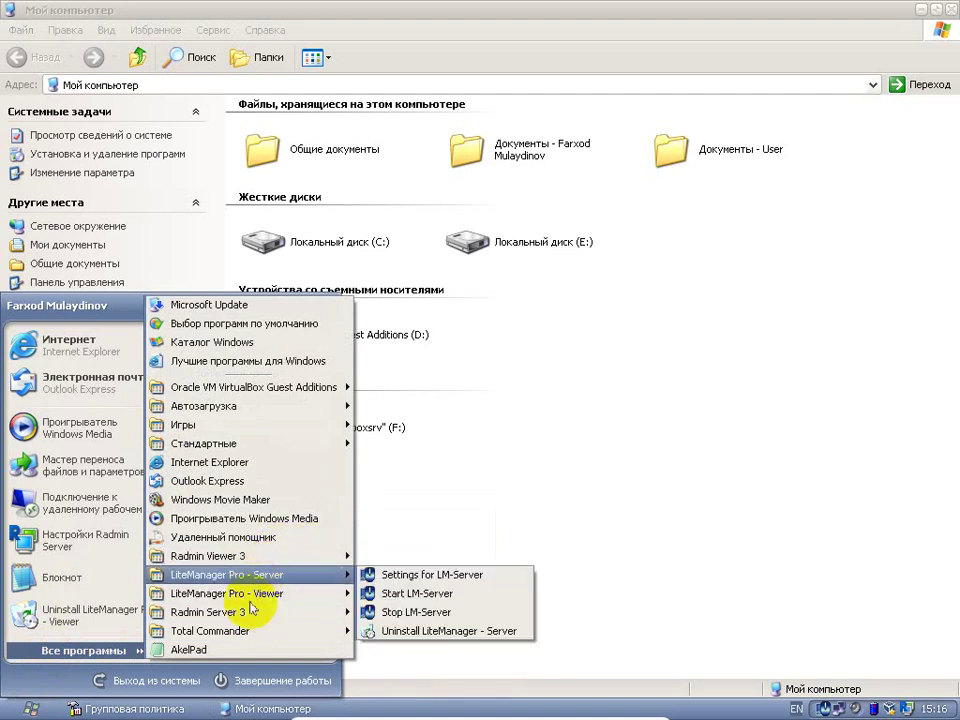
pyautogui.moveTo(240, 631)
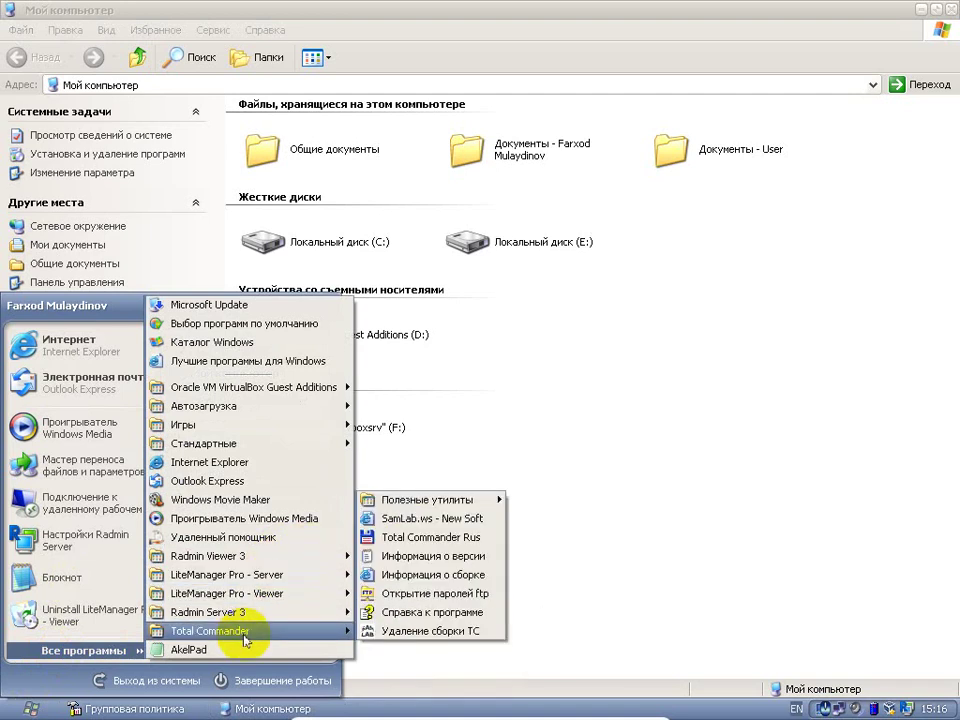
pyautogui.rightClick(421, 541)
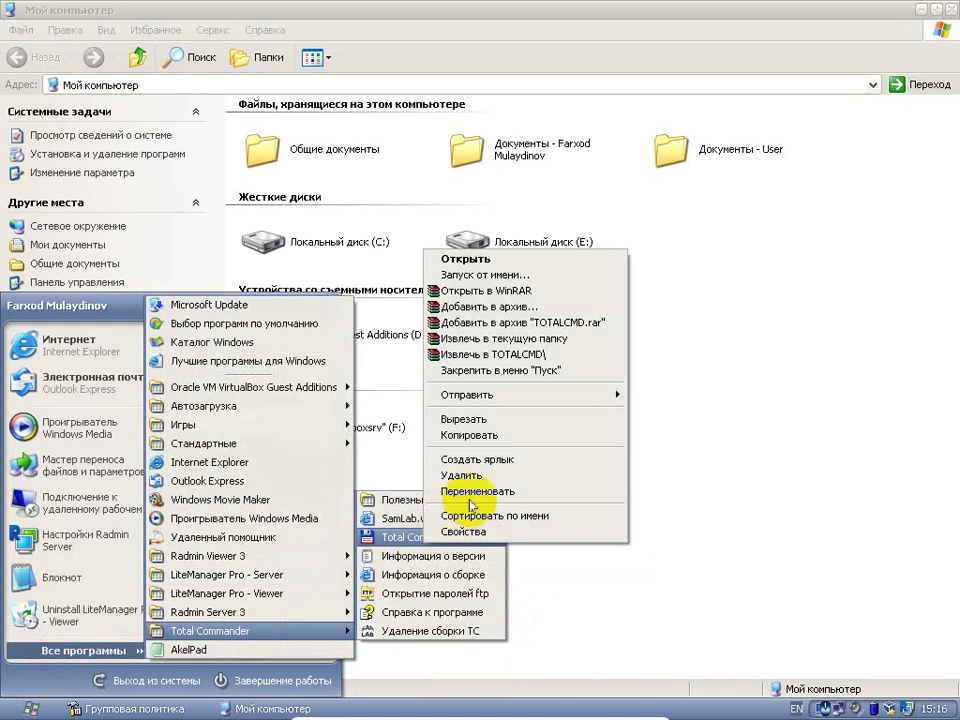
pyautogui.click(497, 437)
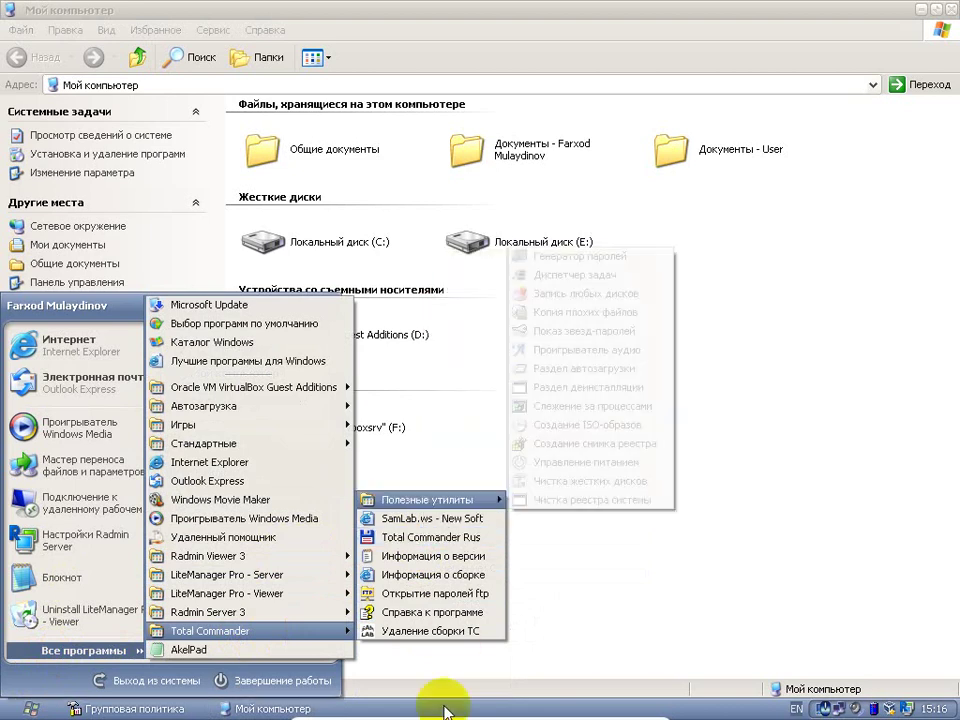
# In the "Запускать указанные программы при входе в систему" policy, remove Internet Explorer from the program list and start adding a new item.
pyautogui.click(140, 713)
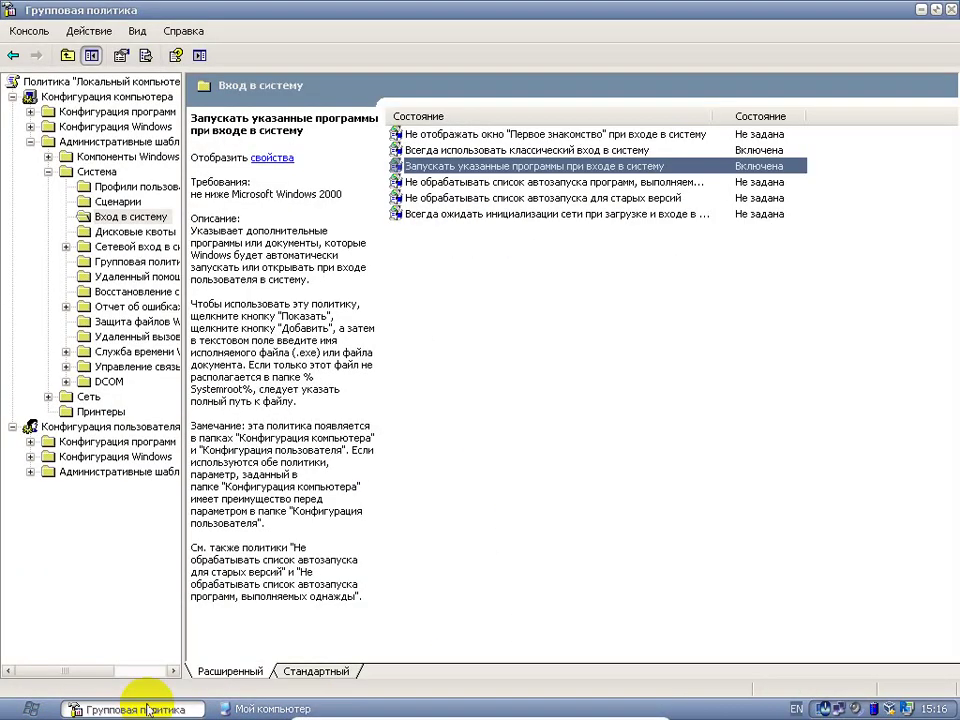
pyautogui.doubleClick(476, 171)
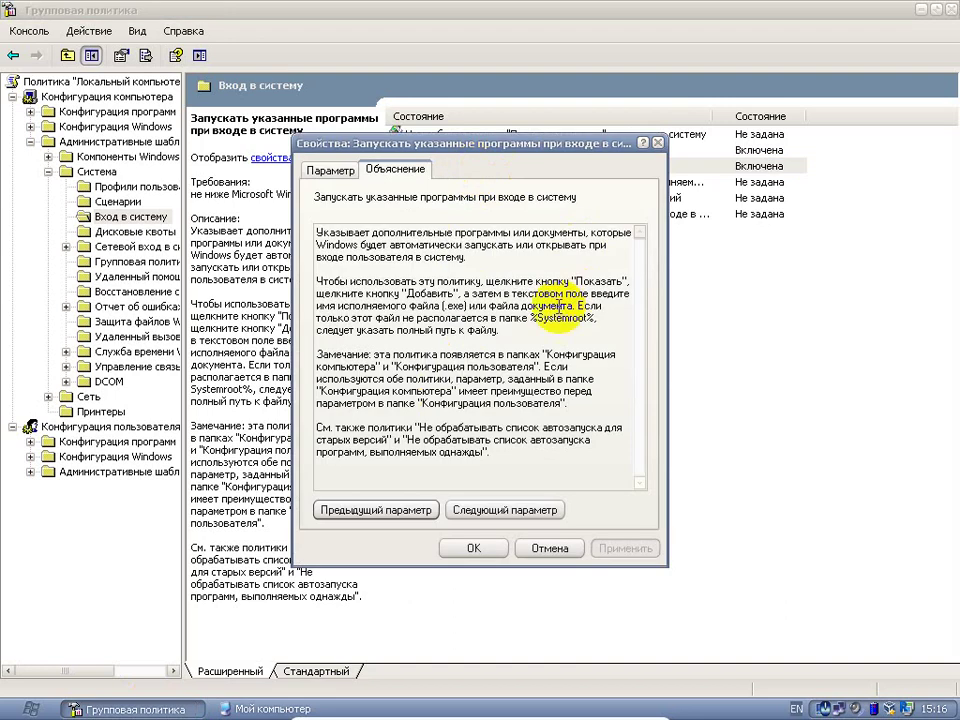
pyautogui.click(328, 169)
pyautogui.click(573, 307)
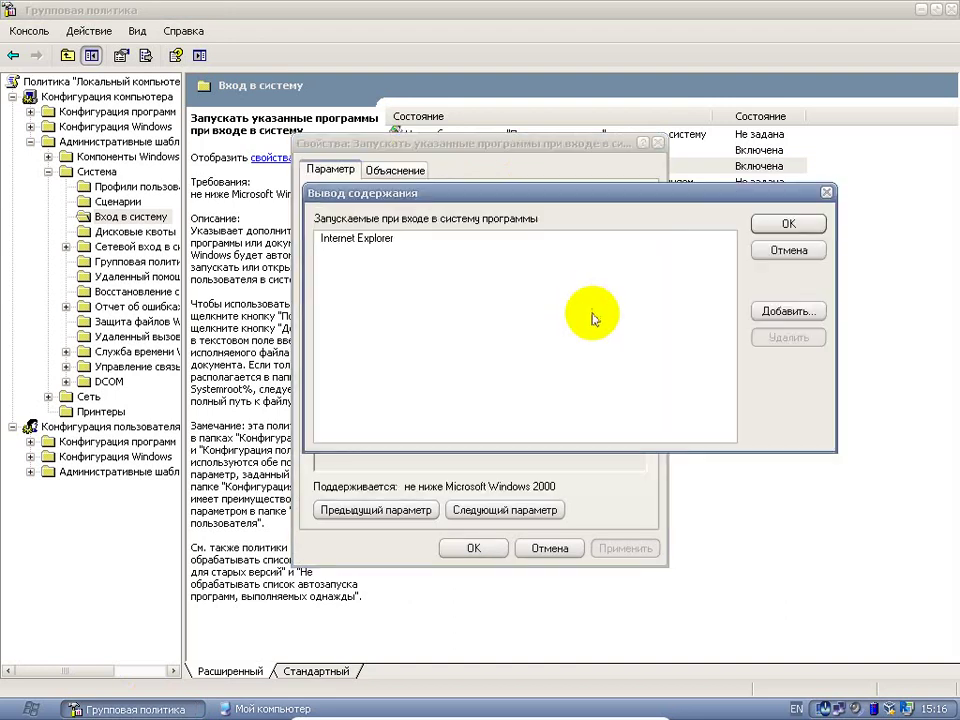
pyautogui.click(430, 239)
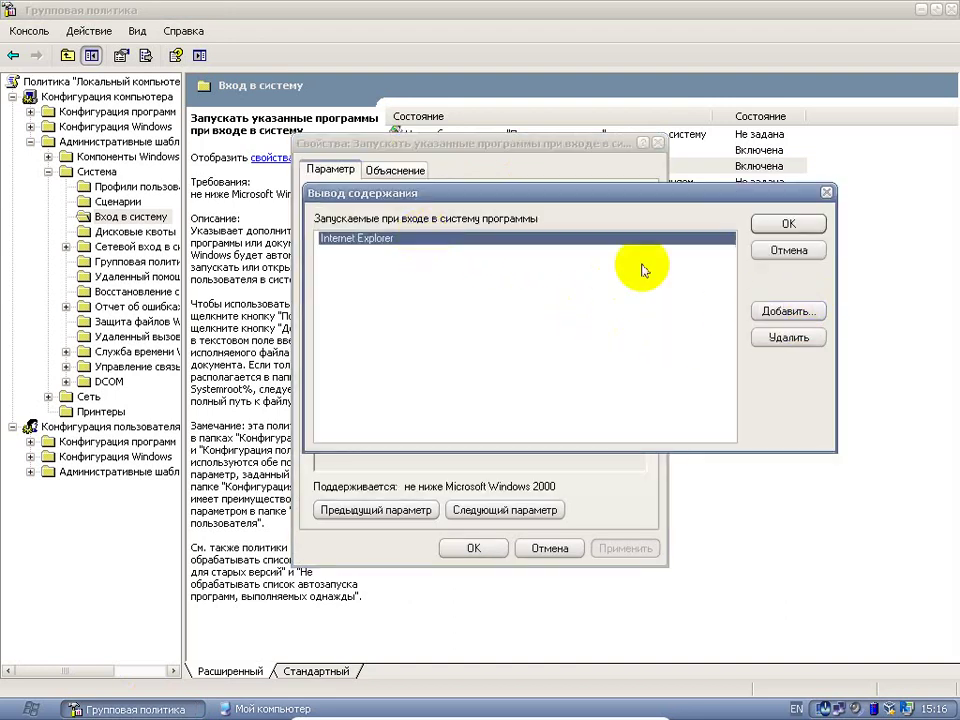
pyautogui.click(789, 313)
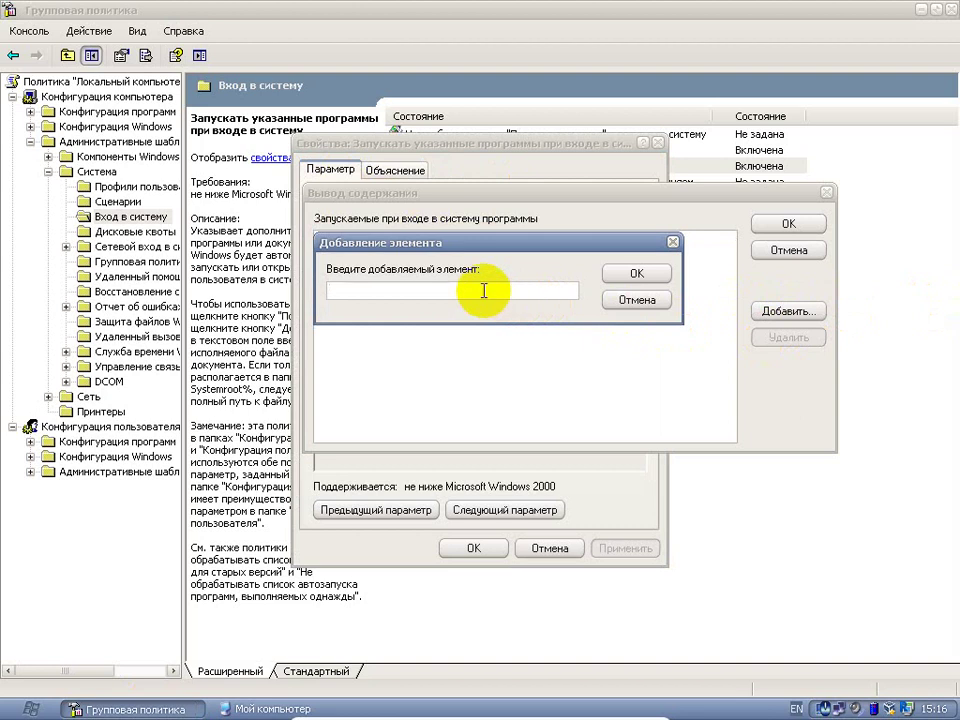
# Open "Мой компьютер" and go to the C:\Program Files\Total Commander folder.
pyautogui.click(245, 709)
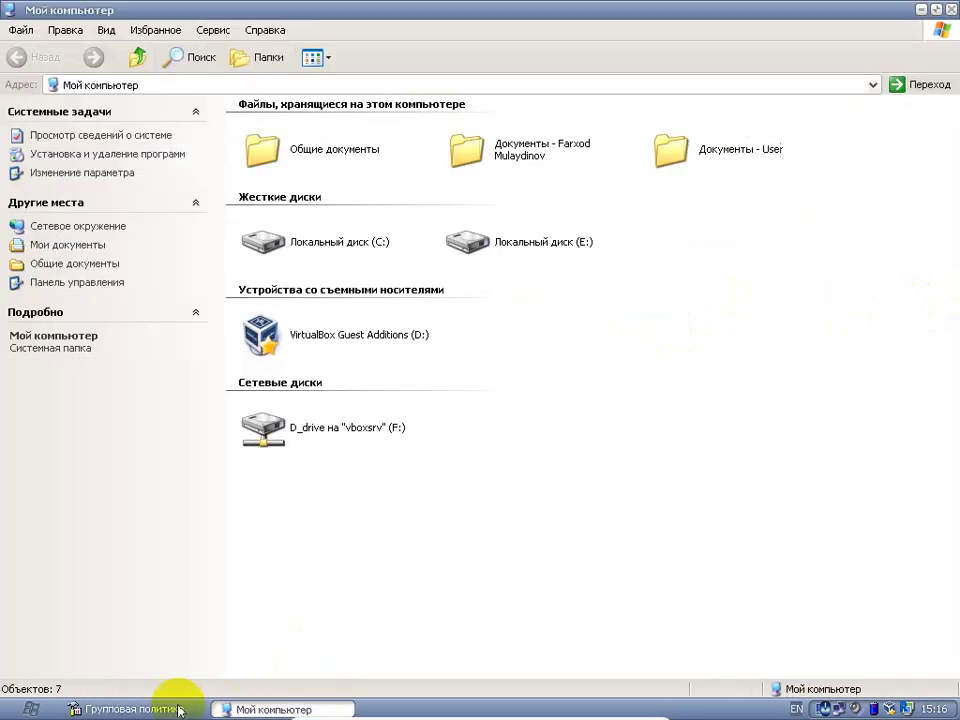
pyautogui.click(30, 709)
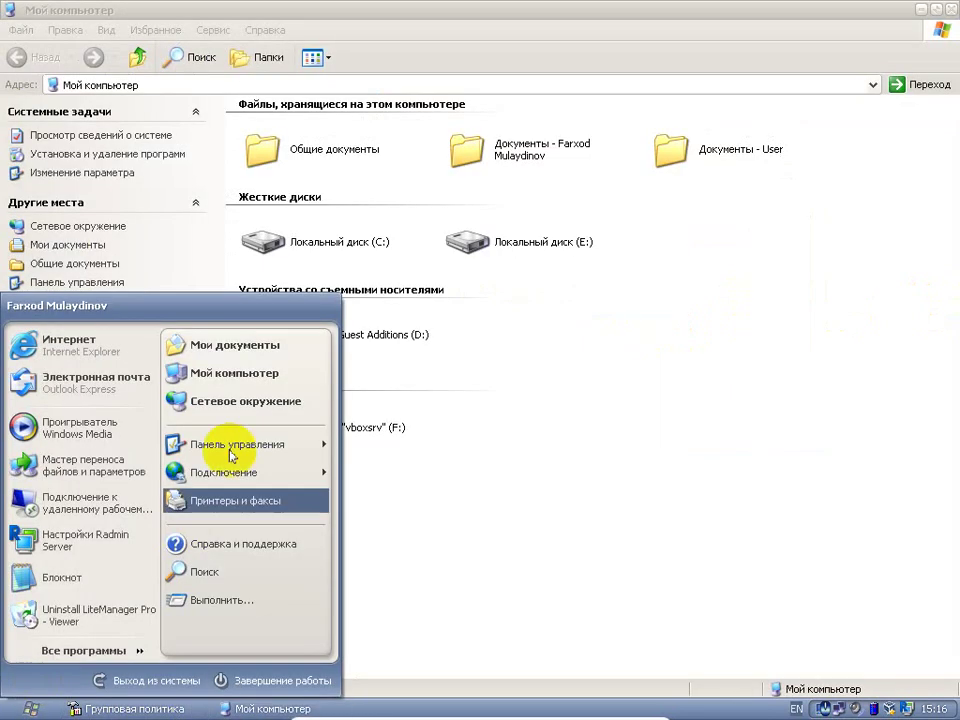
pyautogui.click(249, 373)
pyautogui.doubleClick(413, 368)
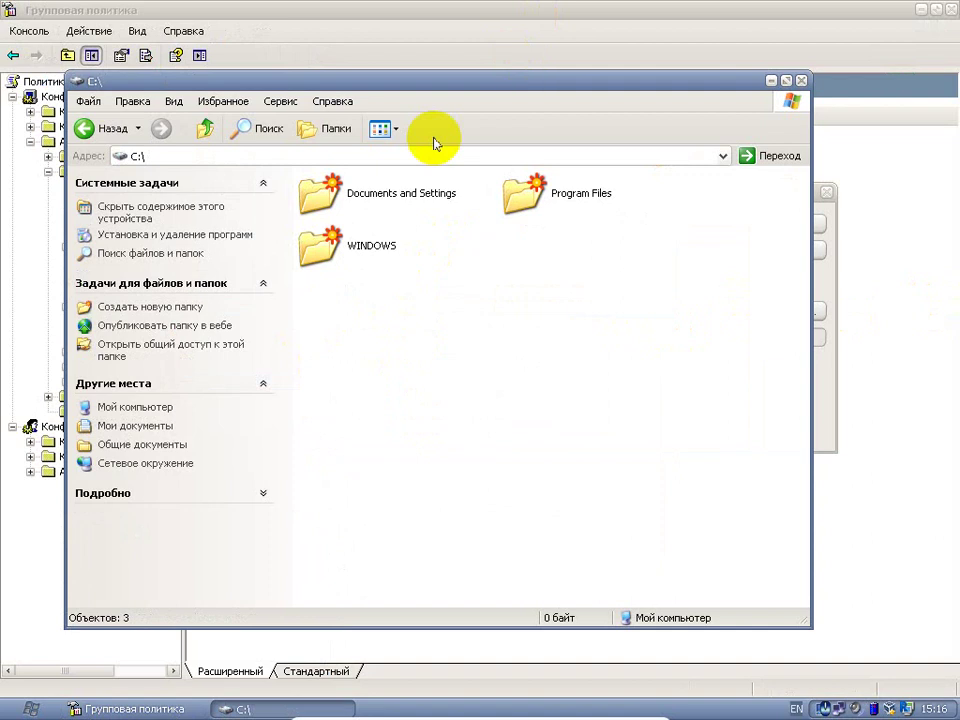
pyautogui.doubleClick(576, 205)
pyautogui.click(437, 292)
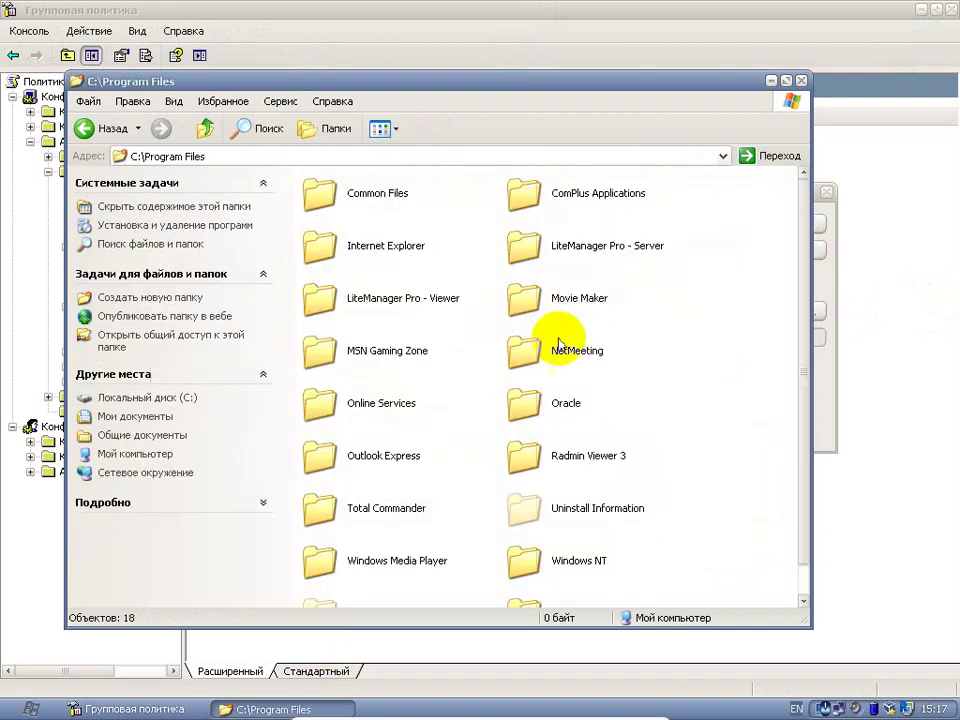
pyautogui.click(555, 460)
pyautogui.scroll(-1, 559, 484)
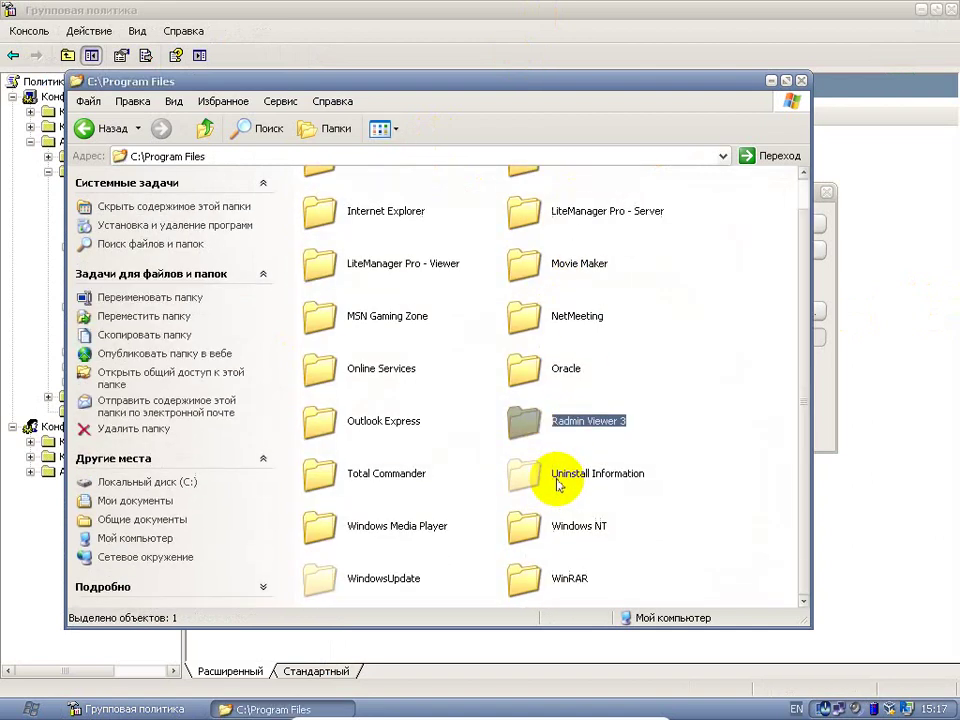
pyautogui.doubleClick(369, 474)
pyautogui.scroll(-3, 584, 500)
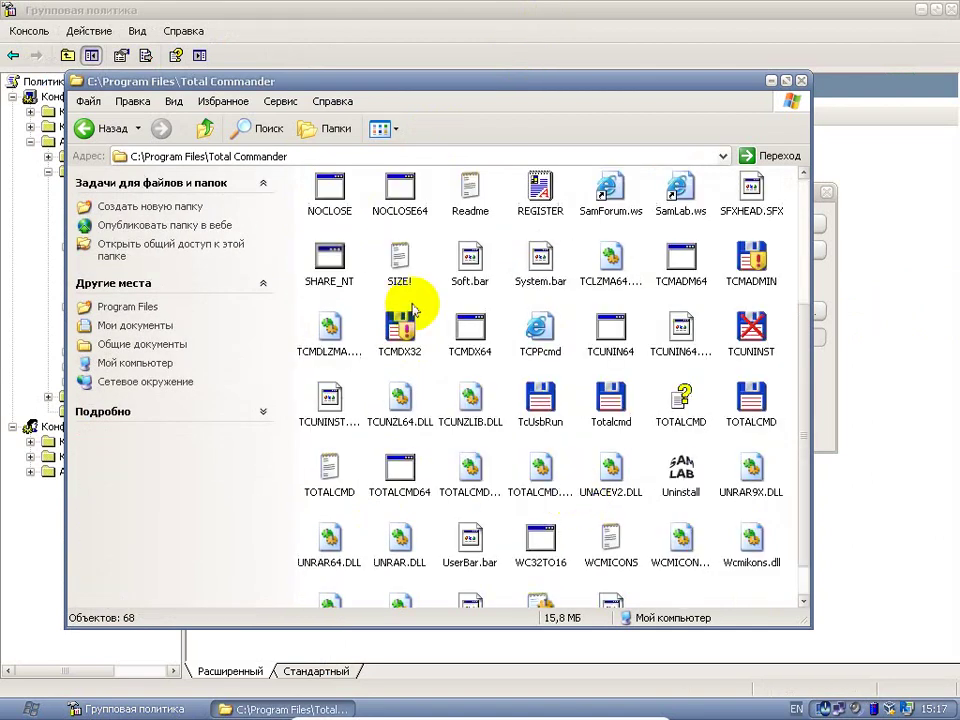
# Copy the folder's path into the policy's new item and end it with a backslash: C:\Program Files\Total Commander\.
pyautogui.click(315, 157)
pyautogui.hotkey('ctrl', 'c')
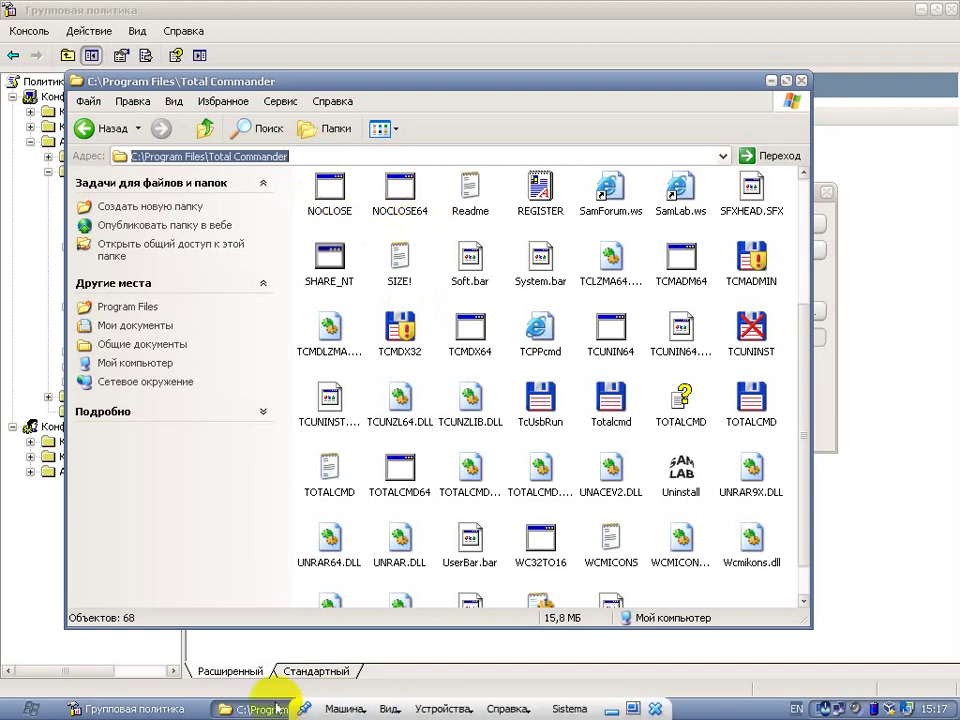
pyautogui.click(100, 708)
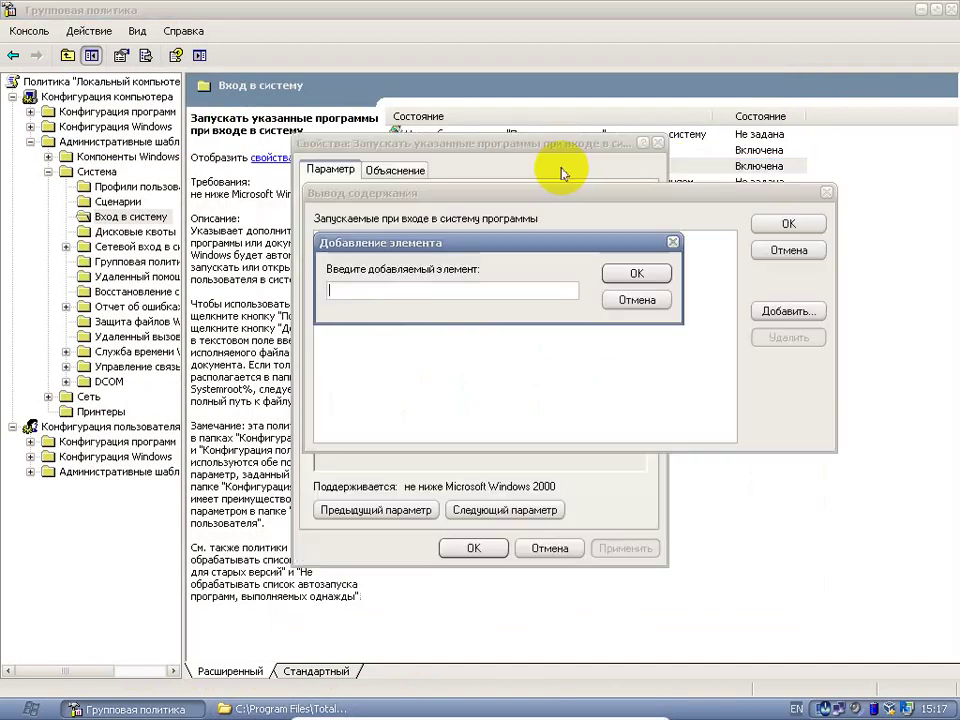
pyautogui.hotkey('ctrl', 'v')
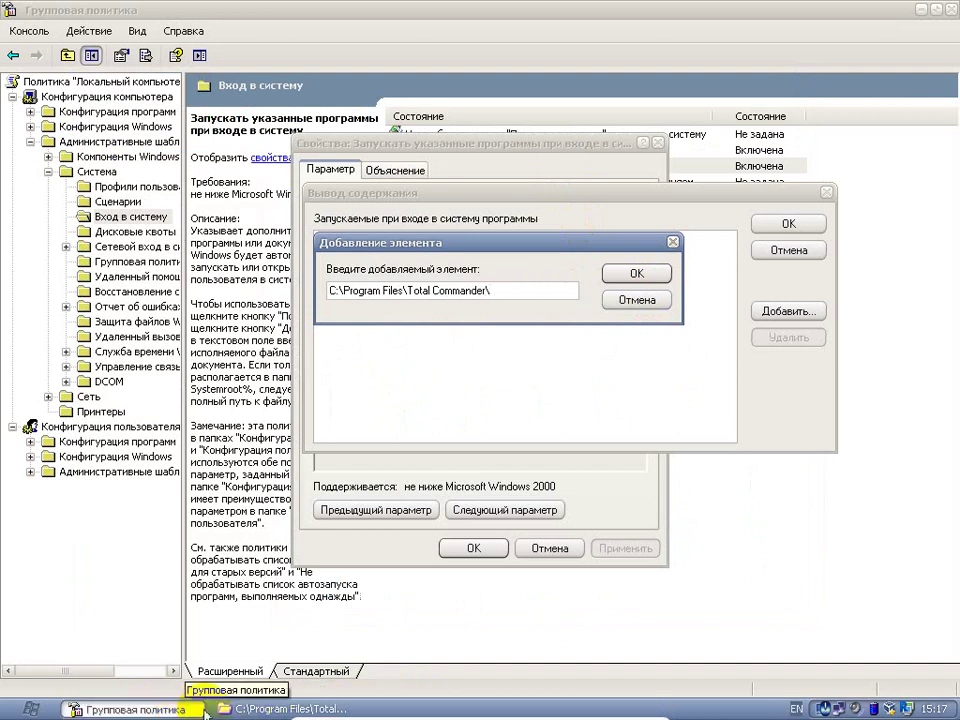
# In the Total Commander folder, find the main program file and copy its name, TOTALCMD, without renaming it.
pyautogui.click(285, 708)
pyautogui.click(611, 398)
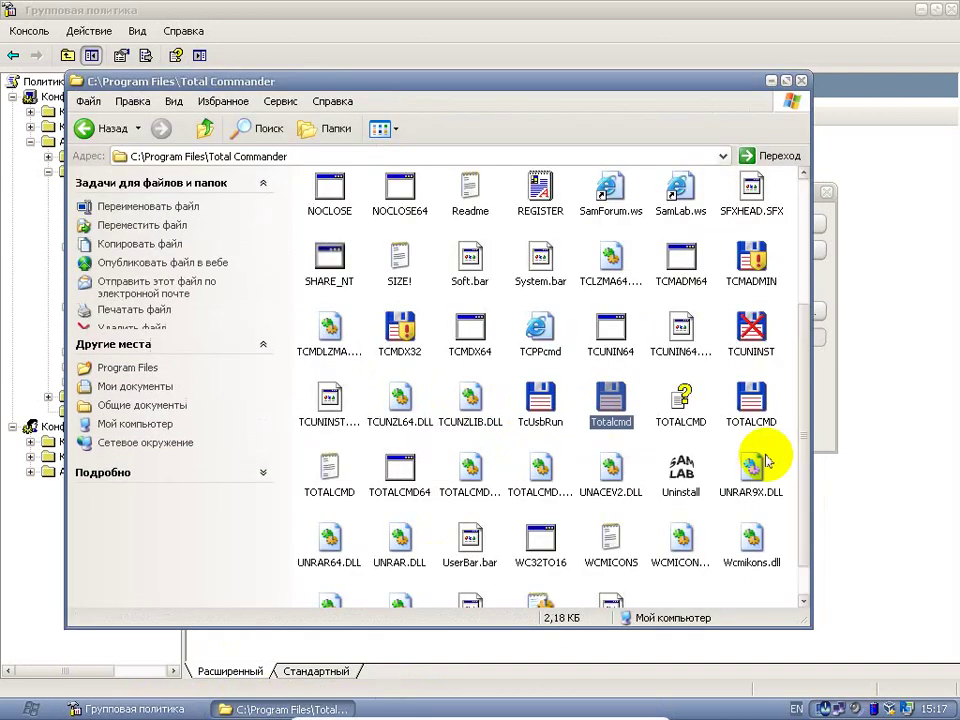
pyautogui.scroll(-1, 720, 461)
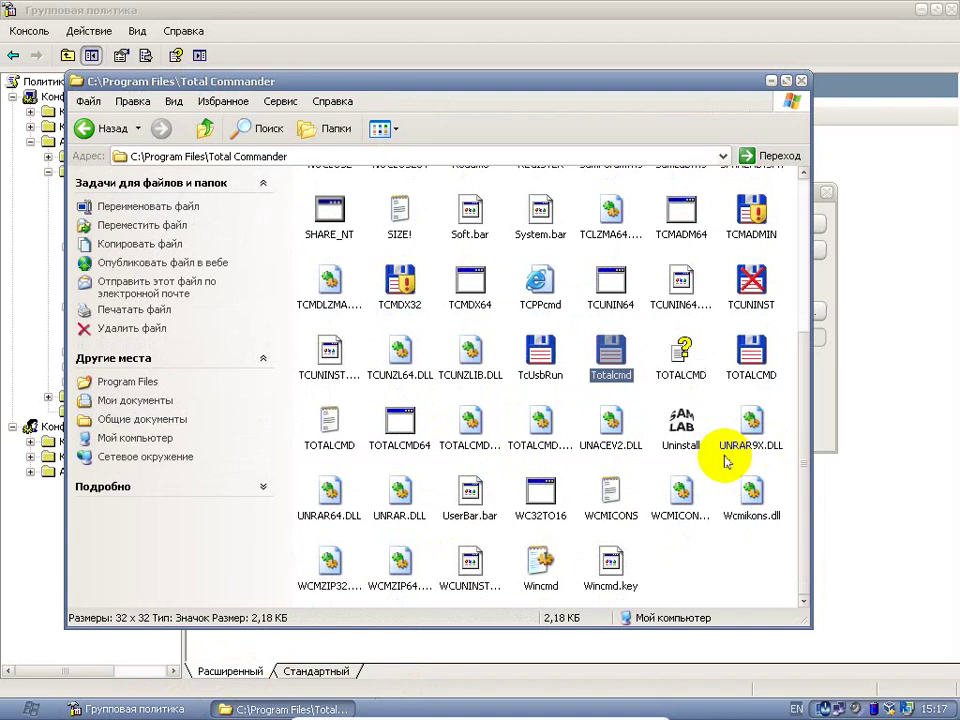
pyautogui.click(762, 362)
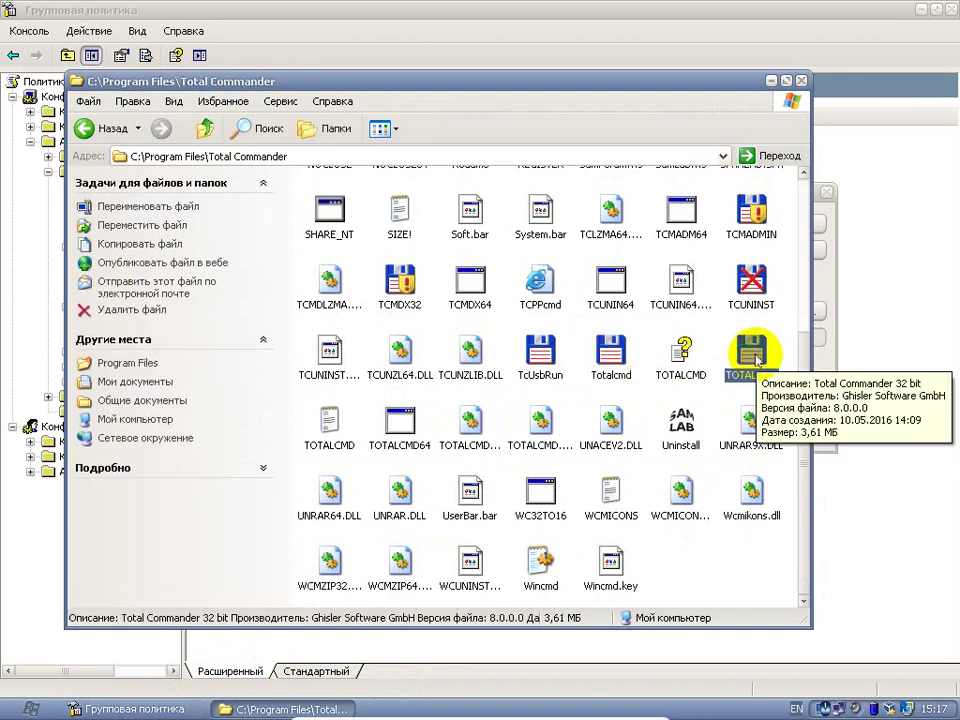
pyautogui.press('F2')
pyautogui.hotkey('ctrl', 'c')
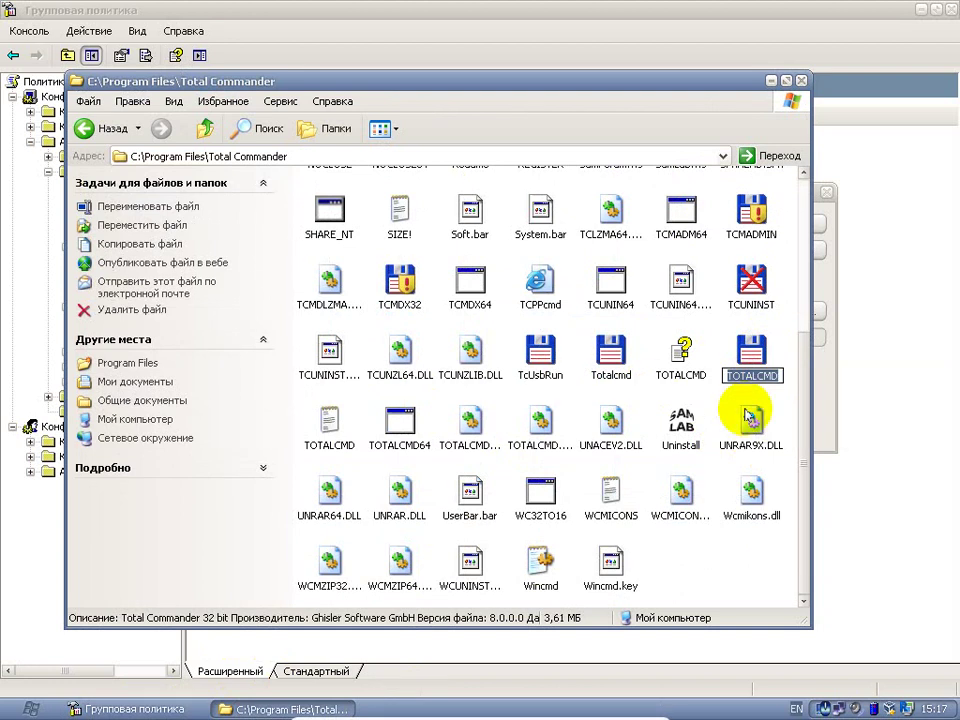
# Complete the new item's path with the TOTALCMD file name and its extension, and save the program list and policy.
pyautogui.click(130, 709)
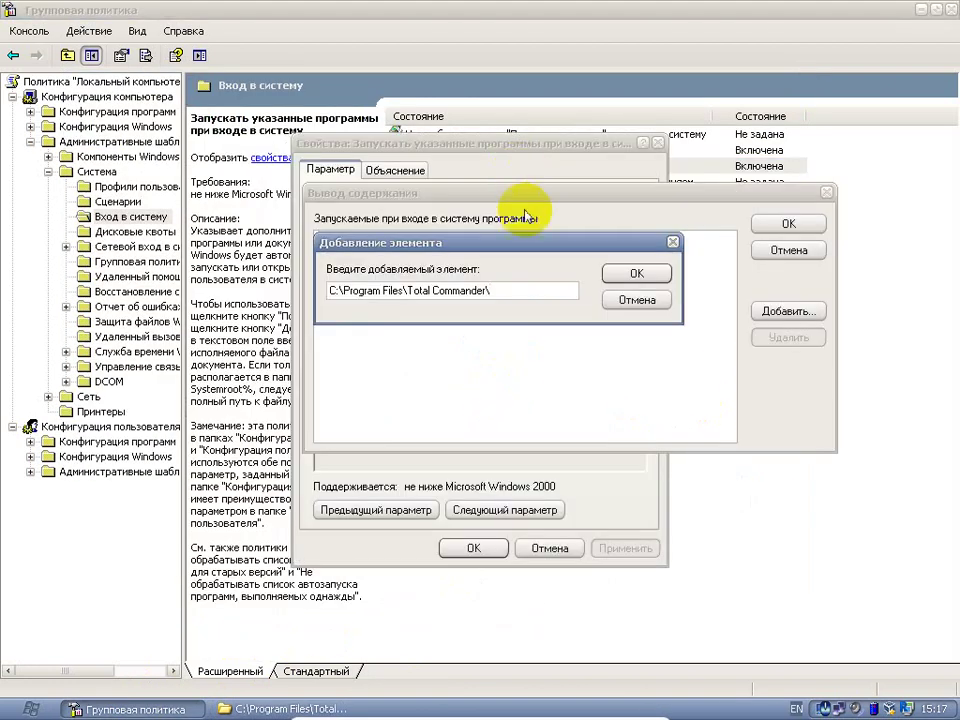
pyautogui.hotkey('ctrl', 'v')
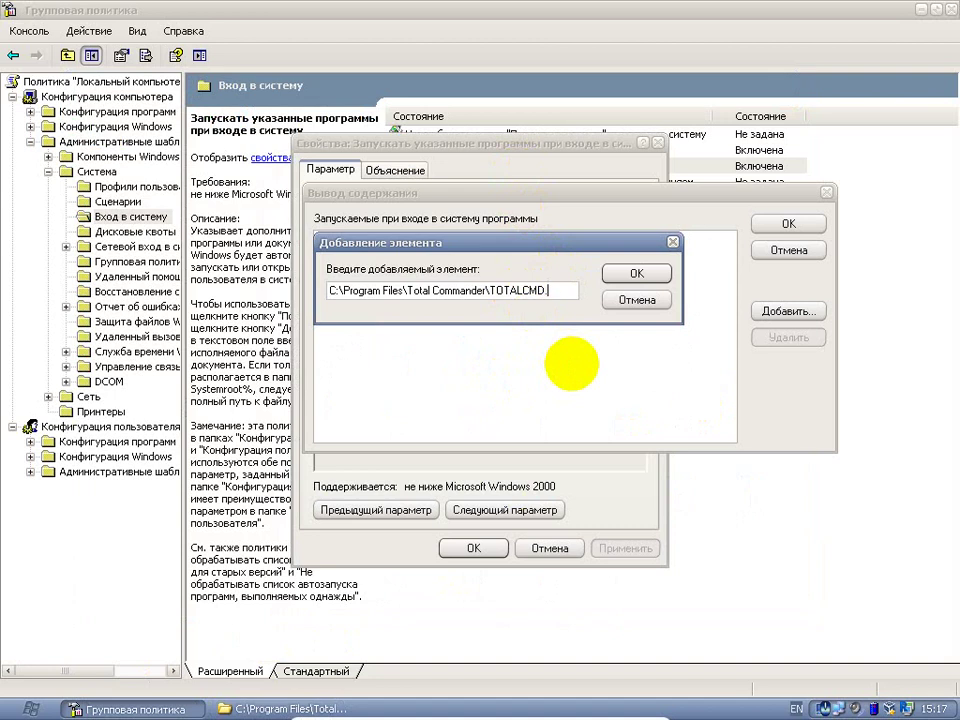
pyautogui.click(625, 273)
pyautogui.click(787, 223)
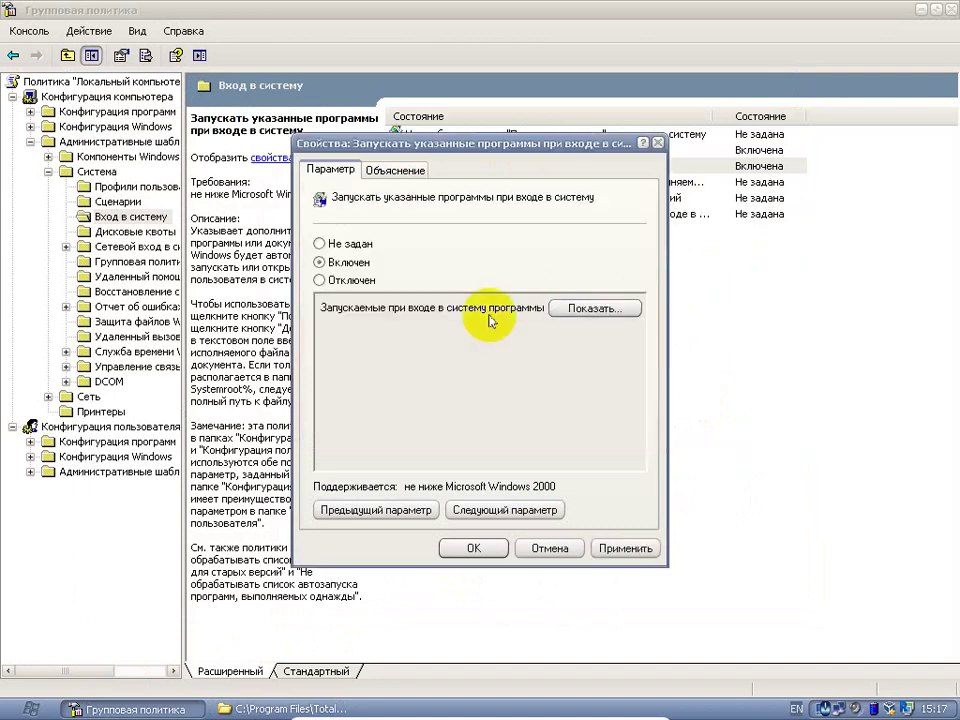
pyautogui.click(468, 549)
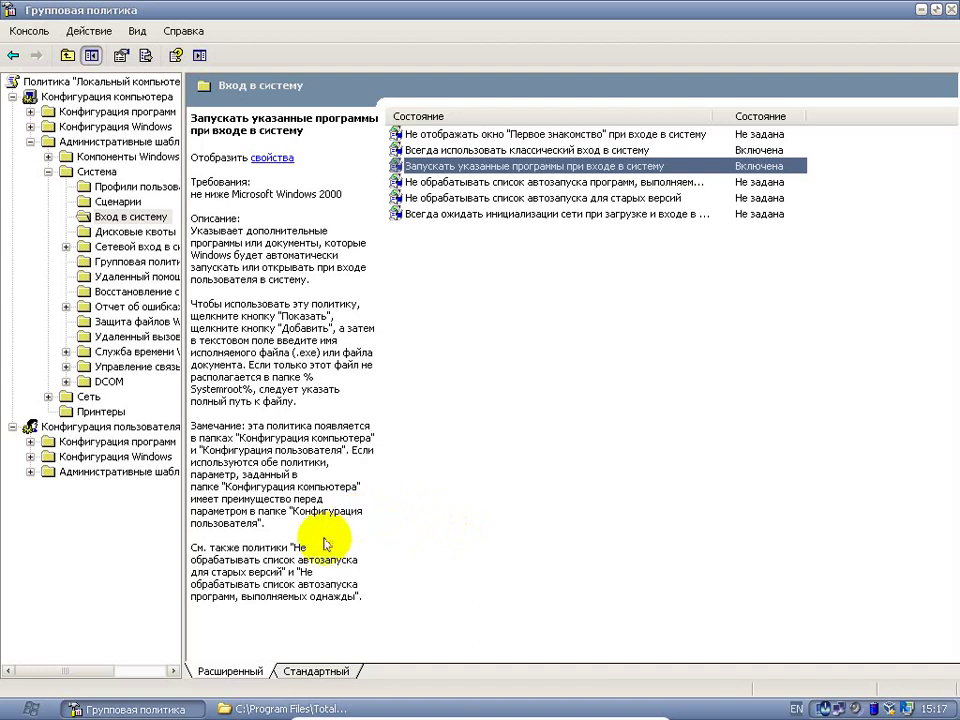
# Log off from Windows and sign back in to check whether Total Commander starts automatically.
pyautogui.click(30, 708)
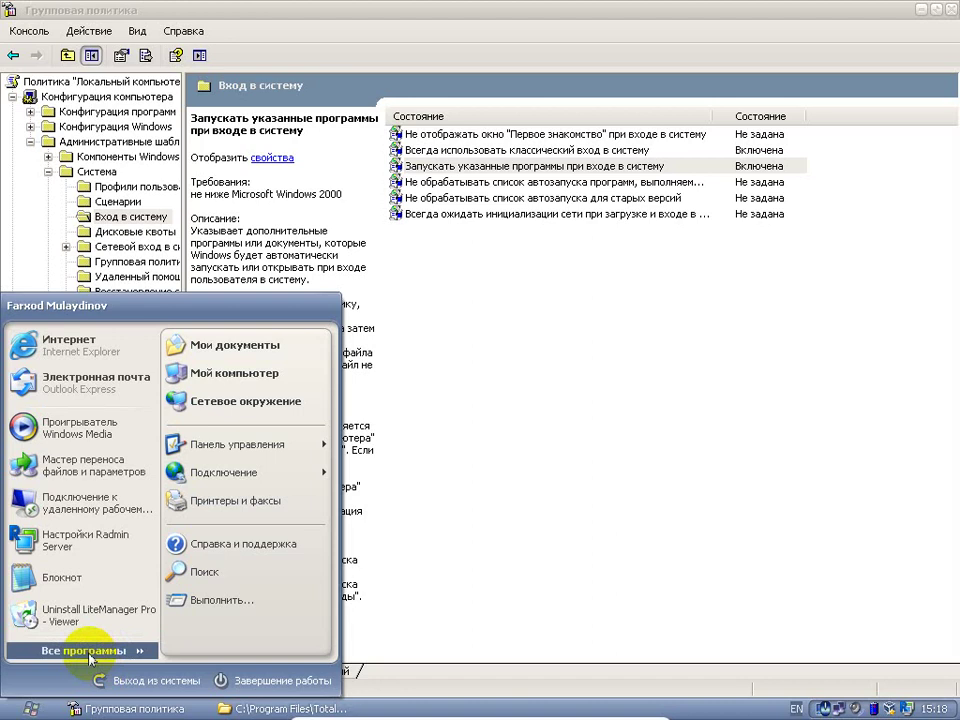
pyautogui.click(140, 680)
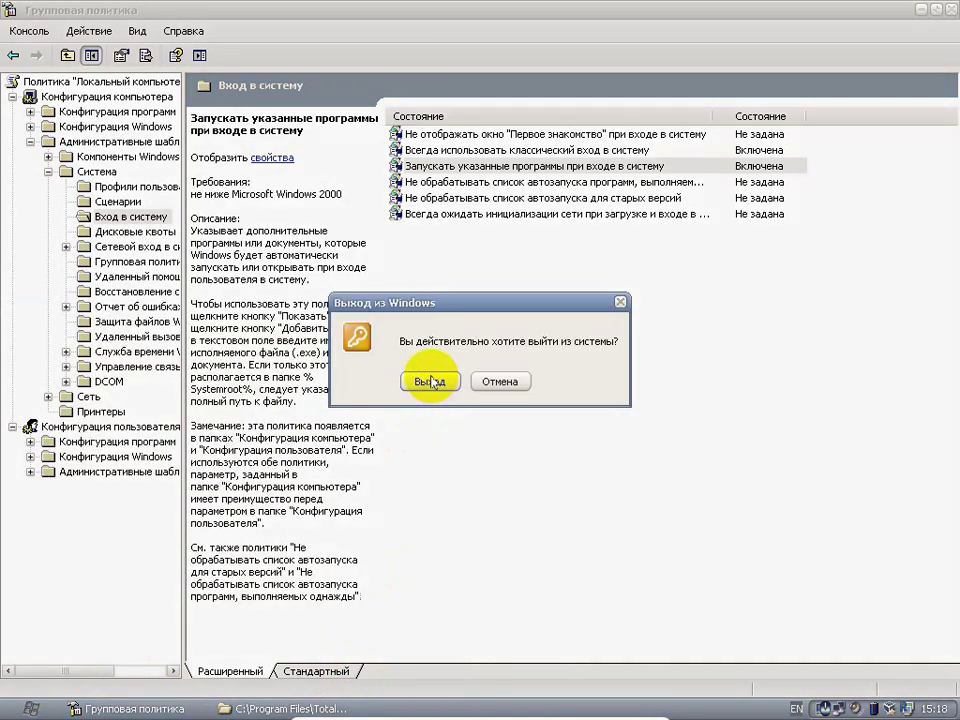
pyautogui.click(430, 382)
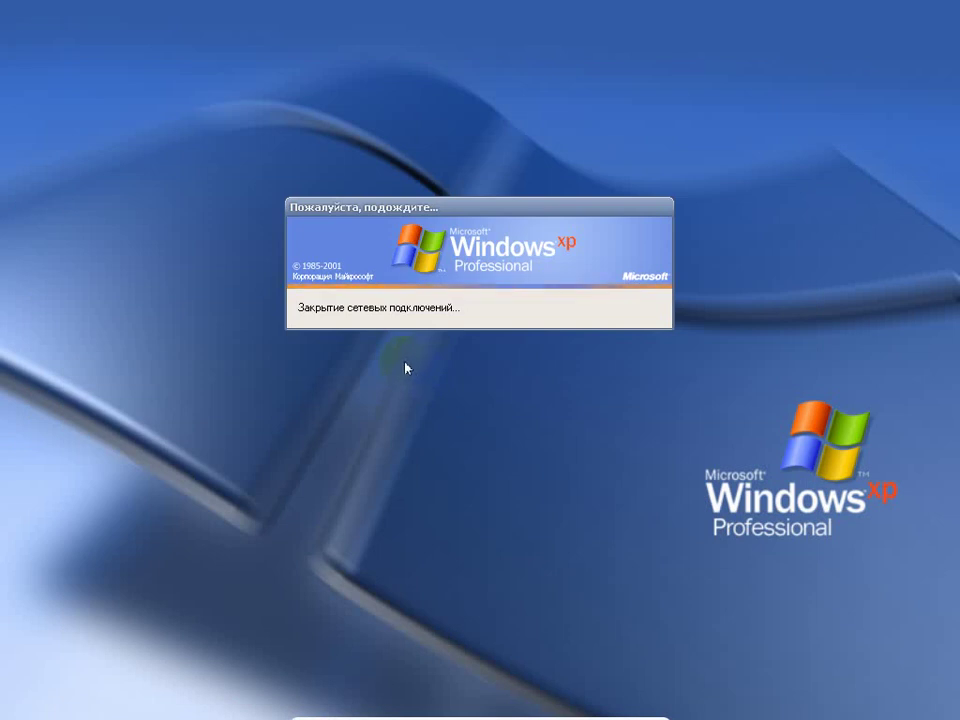
pyautogui.press('Return')
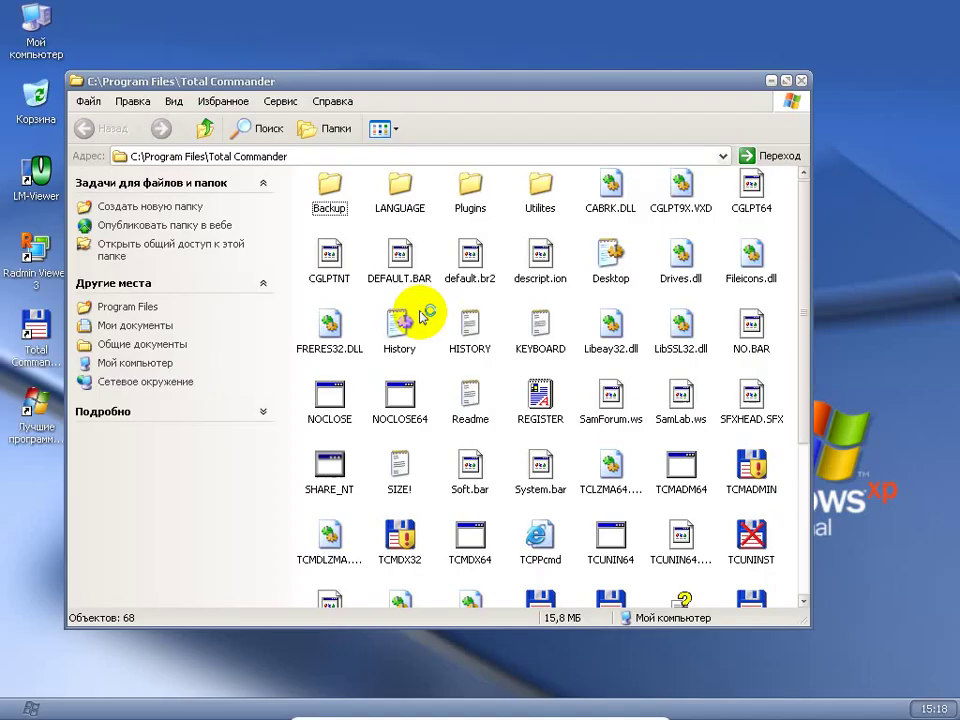
pyautogui.doubleClick(422, 317)
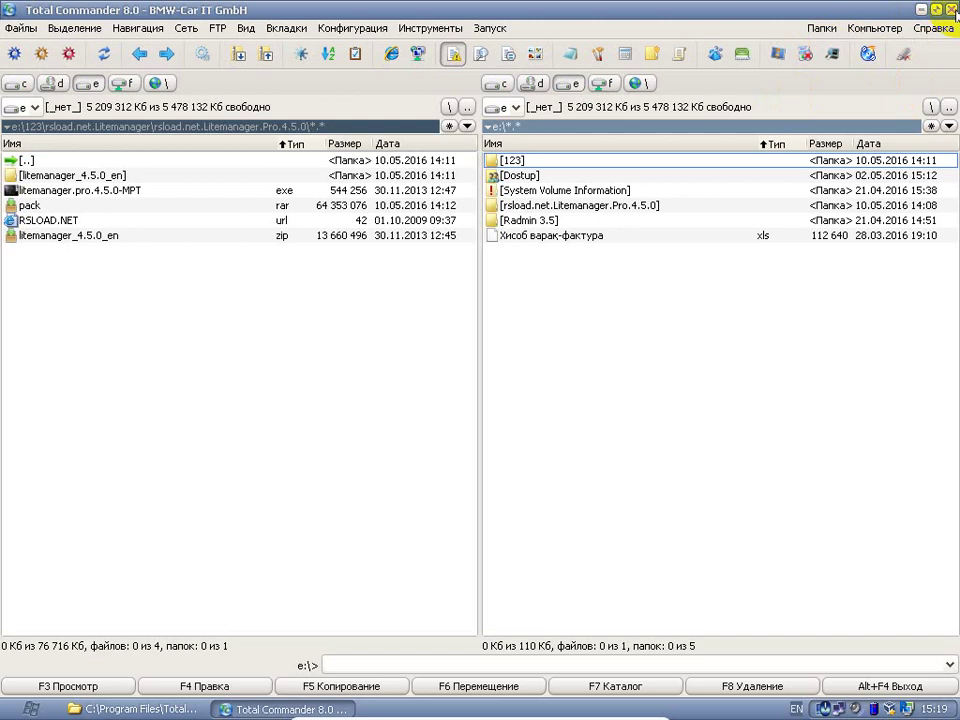
# Close Total Commander and the C:\Program Files\Total Commander folder window to return to the empty desktop.
pyautogui.click(952, 10)
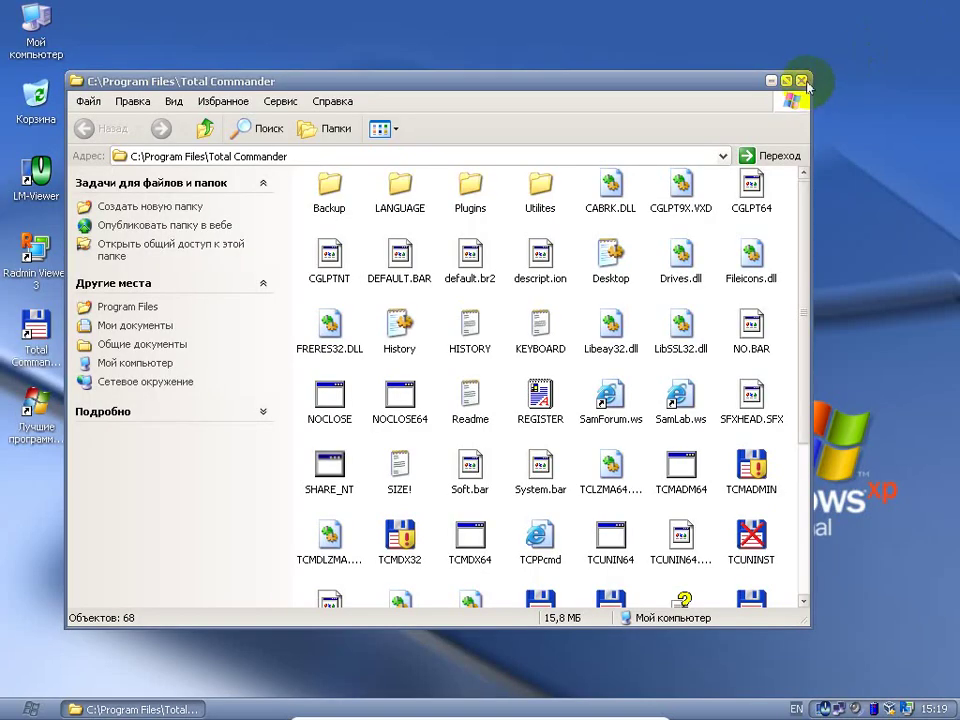
pyautogui.click(795, 98)
pyautogui.click(12, 702)
pyautogui.click(621, 249)
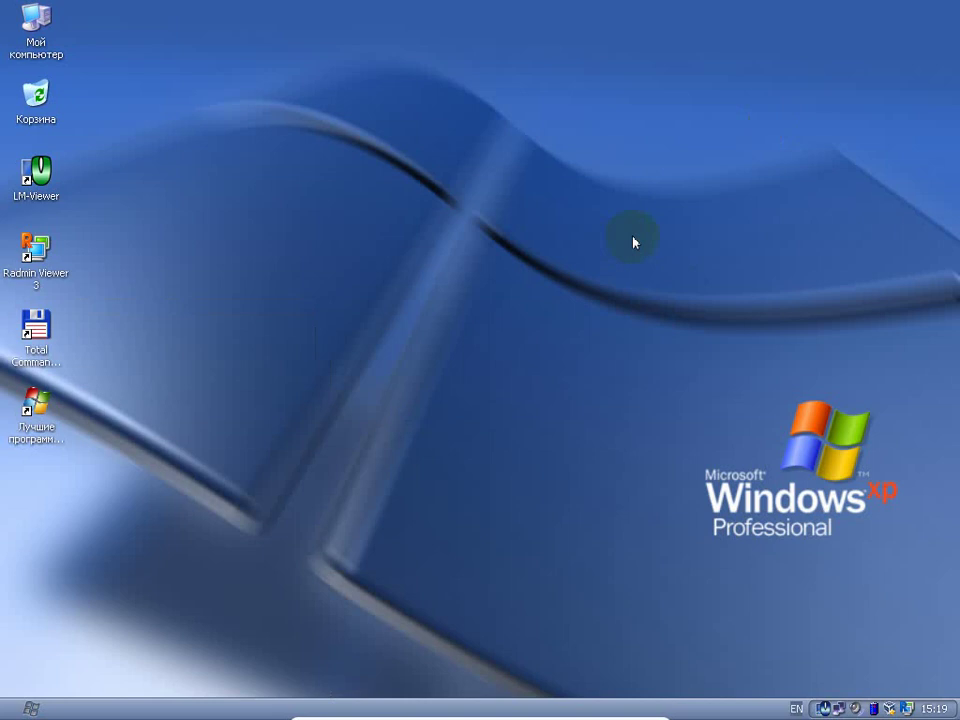
# Run gpedit.msc again, widen the tree, maximize the window, and show "Сценарии (запуск/завершение)" under the computer's "Конфигурация Windows".
pyautogui.press('super+r')
pyautogui.press('Return')
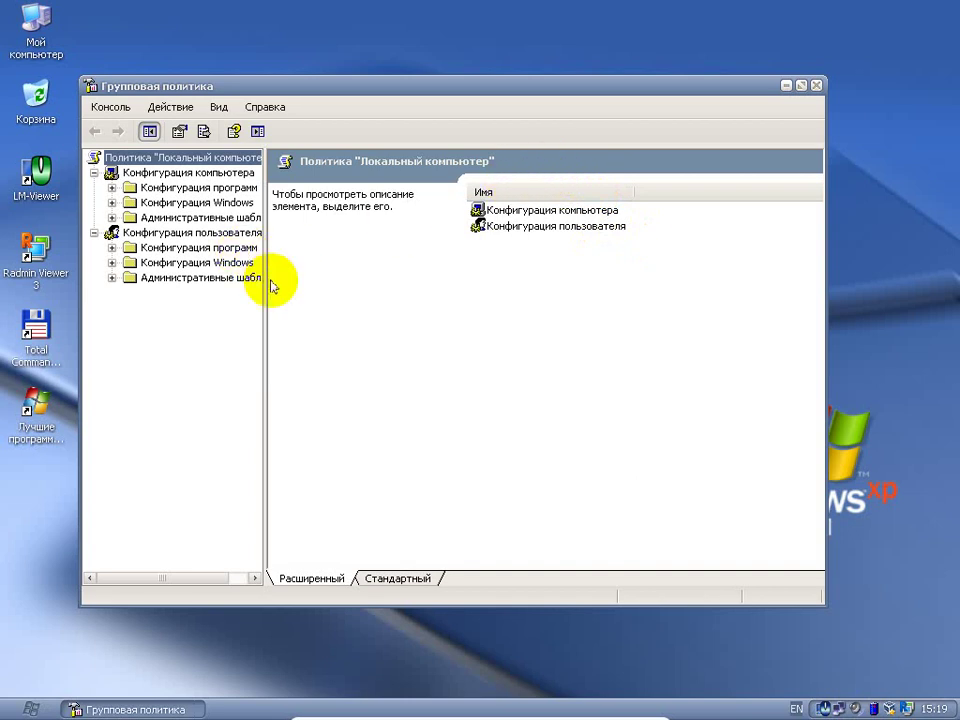
pyautogui.moveTo(266, 300); pyautogui.dragTo(428, 290)
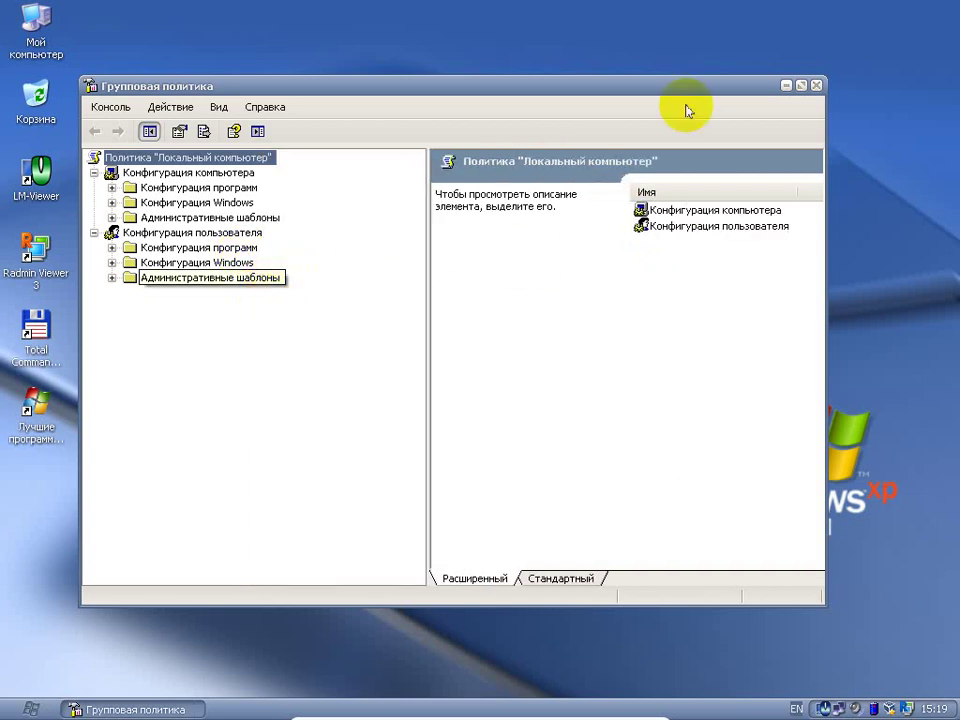
pyautogui.click(801, 86)
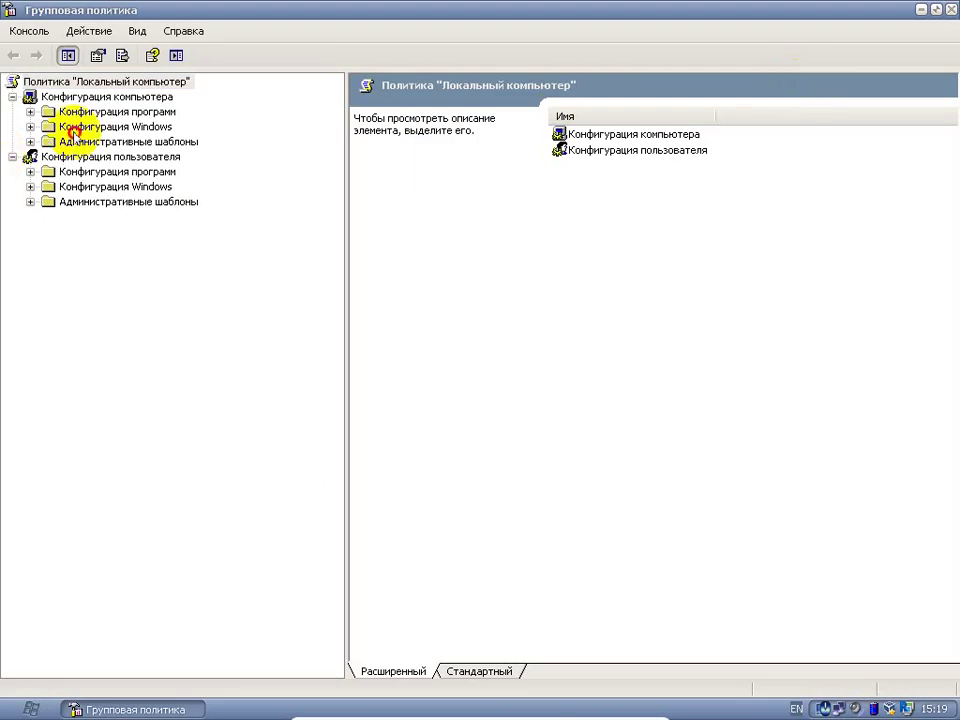
pyautogui.doubleClick(62, 126)
pyautogui.click(95, 142)
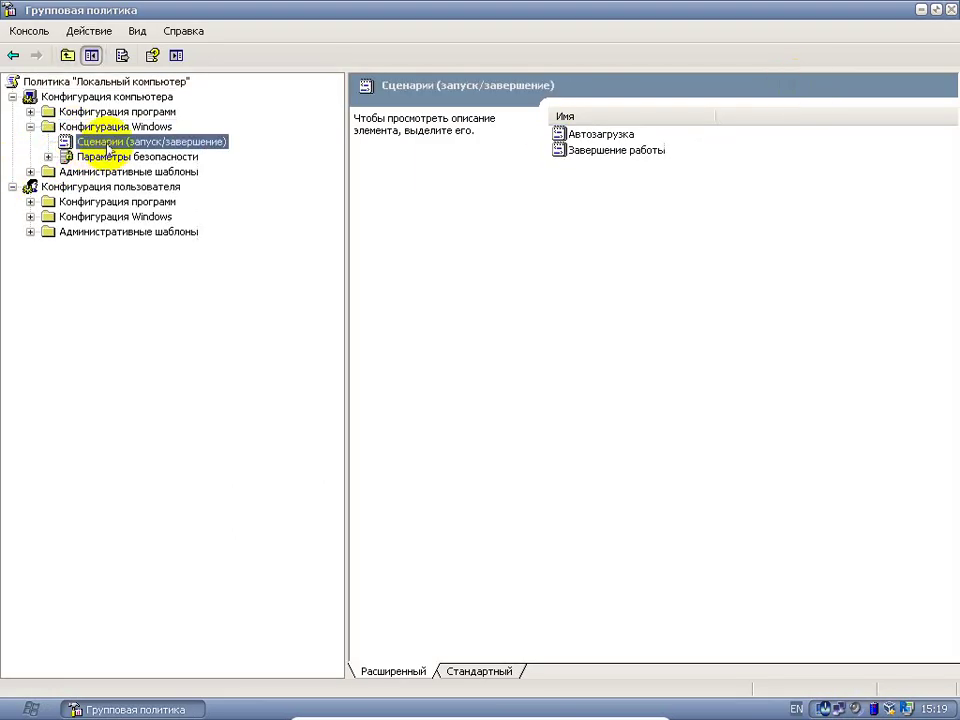
pyautogui.moveTo(320, 716)
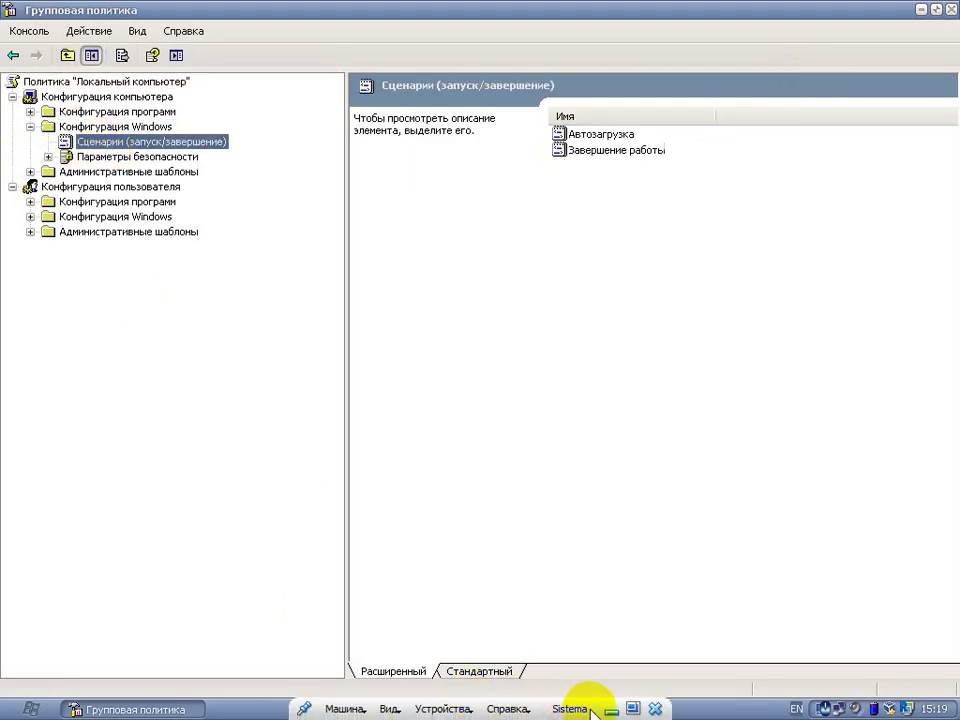
pyautogui.click(611, 710)
pyautogui.click(595, 702)
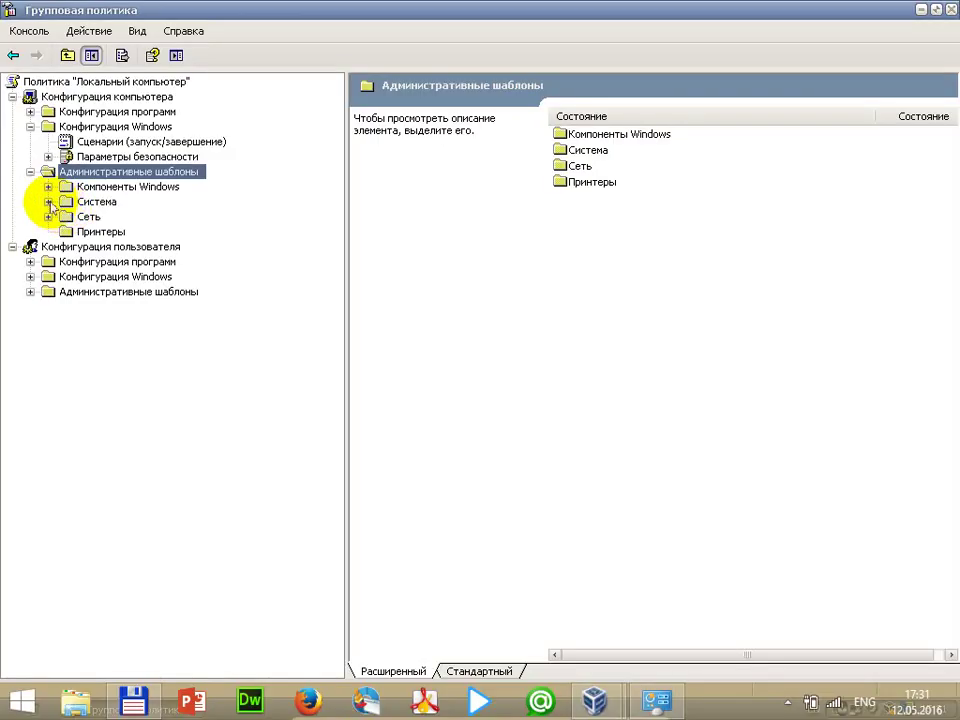
# Under the computer's "Система" templates, open "Вход в систему" and set "Всегда использовать классический вход в систему" to "Не задан", saving the change.
pyautogui.click(48, 201)
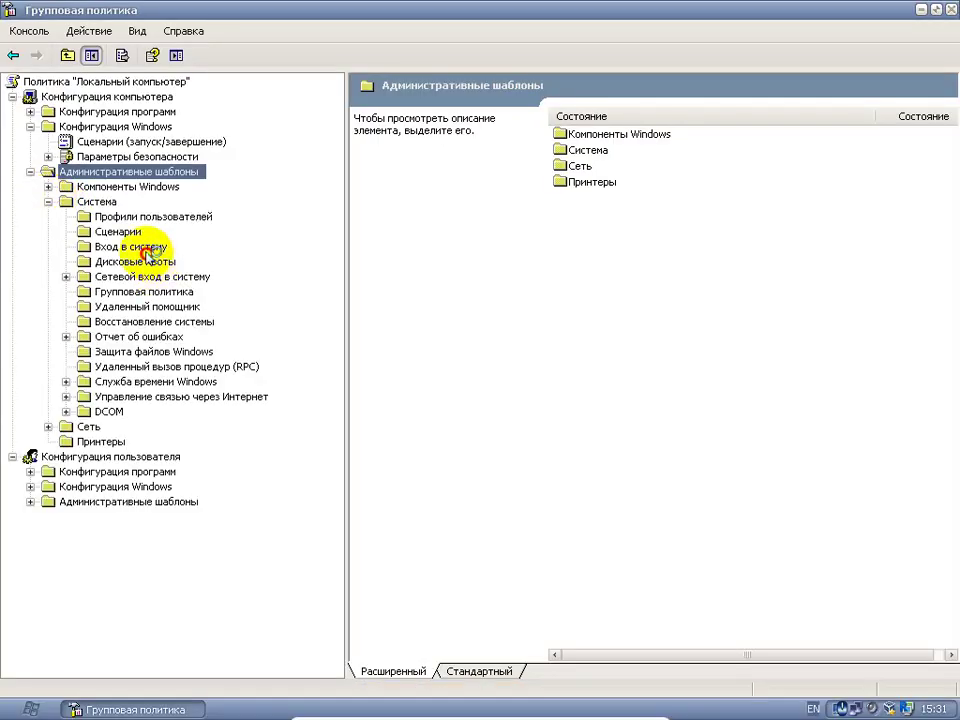
pyautogui.click(130, 246)
pyautogui.click(721, 137)
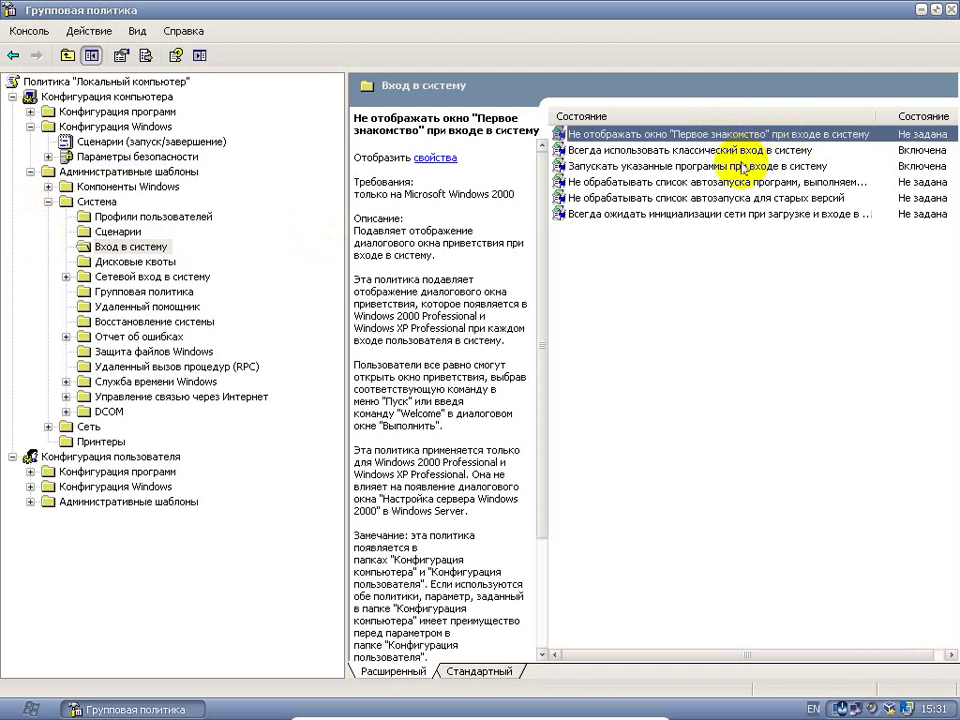
pyautogui.click(710, 152)
pyautogui.doubleClick(710, 152)
pyautogui.click(319, 251)
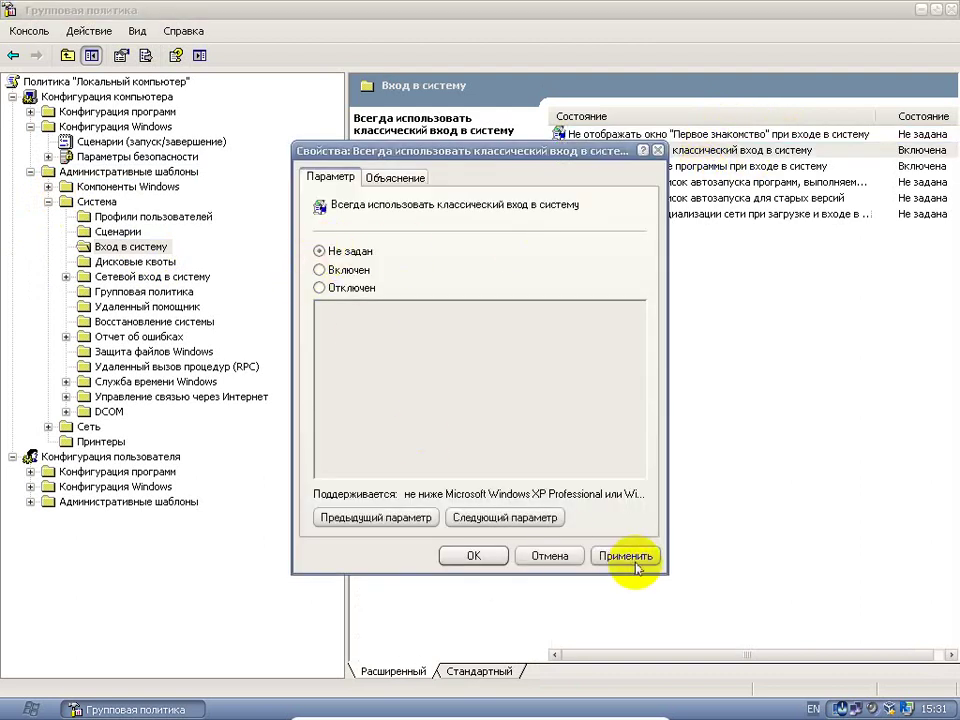
pyautogui.click(622, 554)
pyautogui.click(468, 556)
# Log off and sign back in with the account password to check the logon screen, and close Total Commander.
pyautogui.click(22, 708)
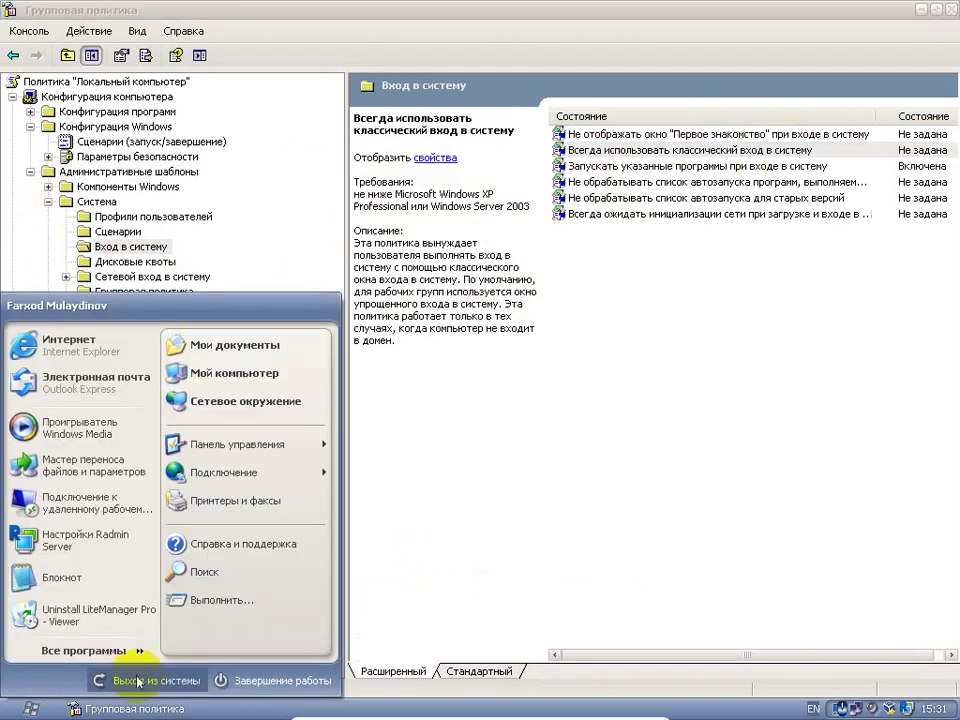
pyautogui.click(165, 677)
pyautogui.click(530, 268)
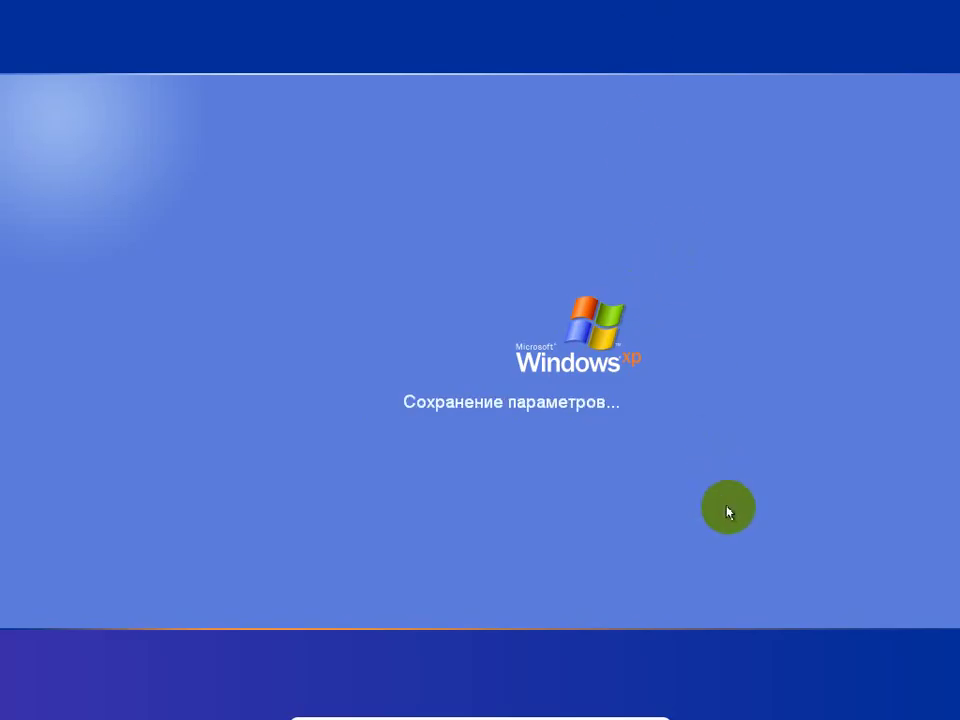
pyautogui.click(638, 332)
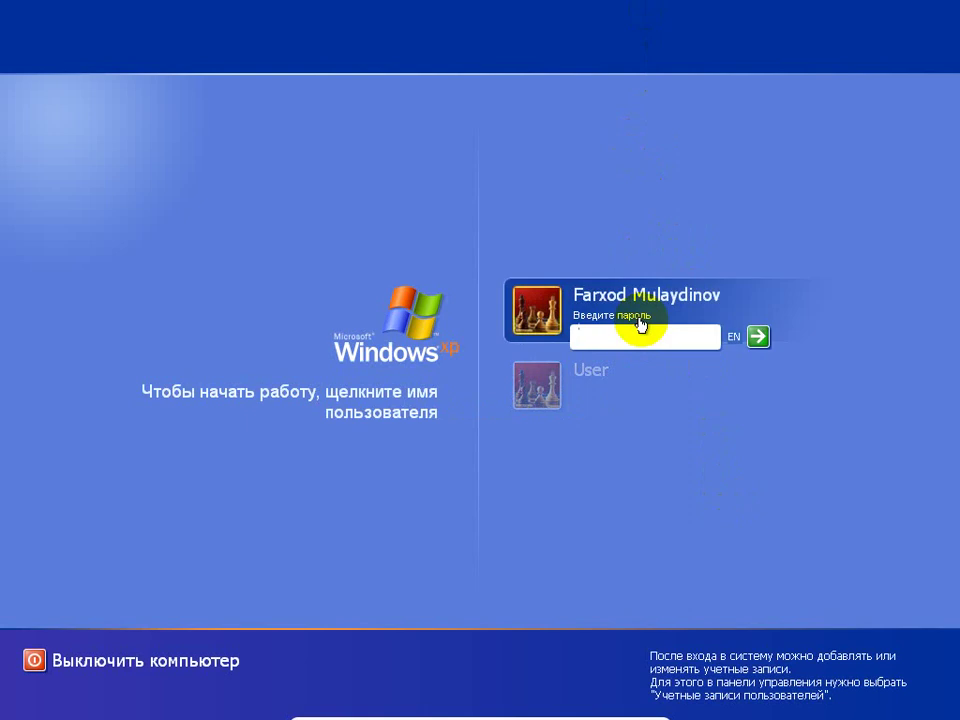
pyautogui.write('1')
pyautogui.press('Return')
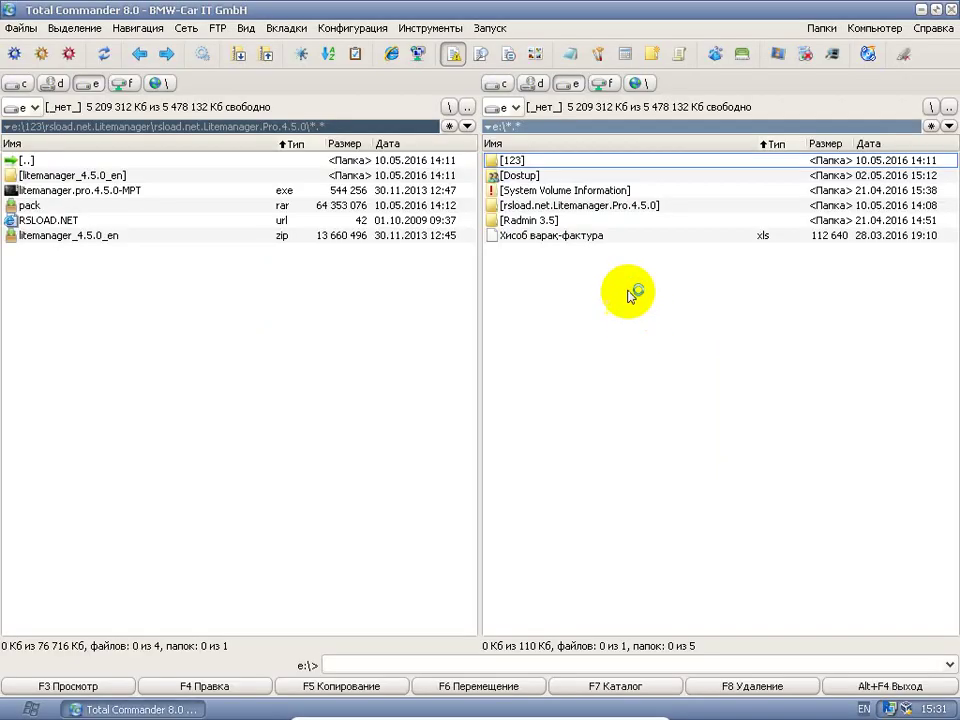
pyautogui.click(948, 9)
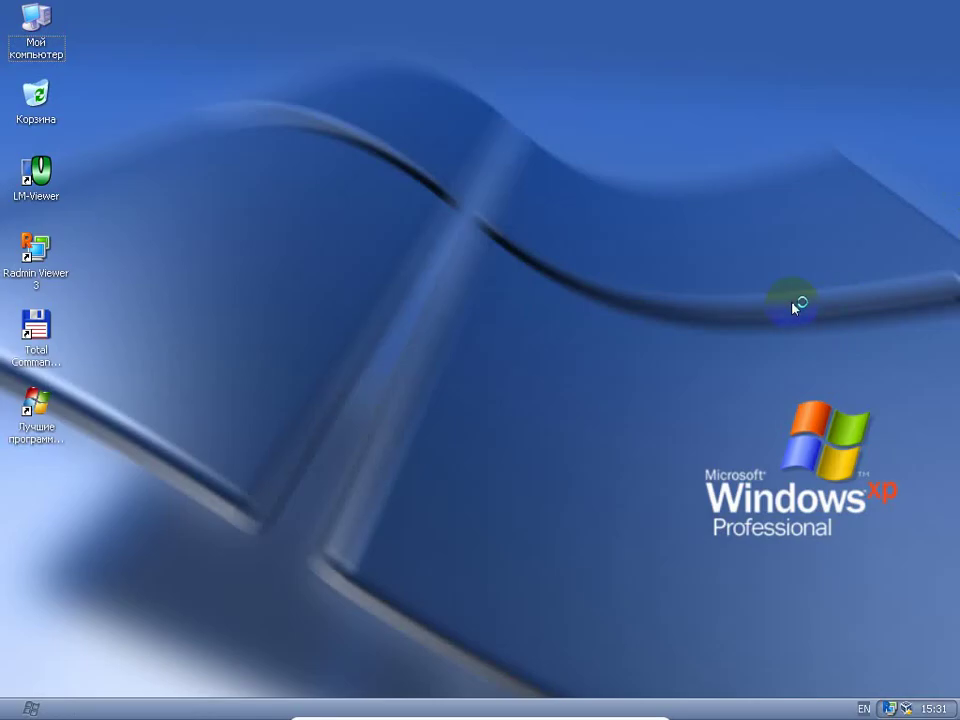
# Run gpedit.msc again and show the "Вход в систему" policies under the computer's "Административные шаблоны" > "Система".
pyautogui.press('super+r')
pyautogui.press('Return')
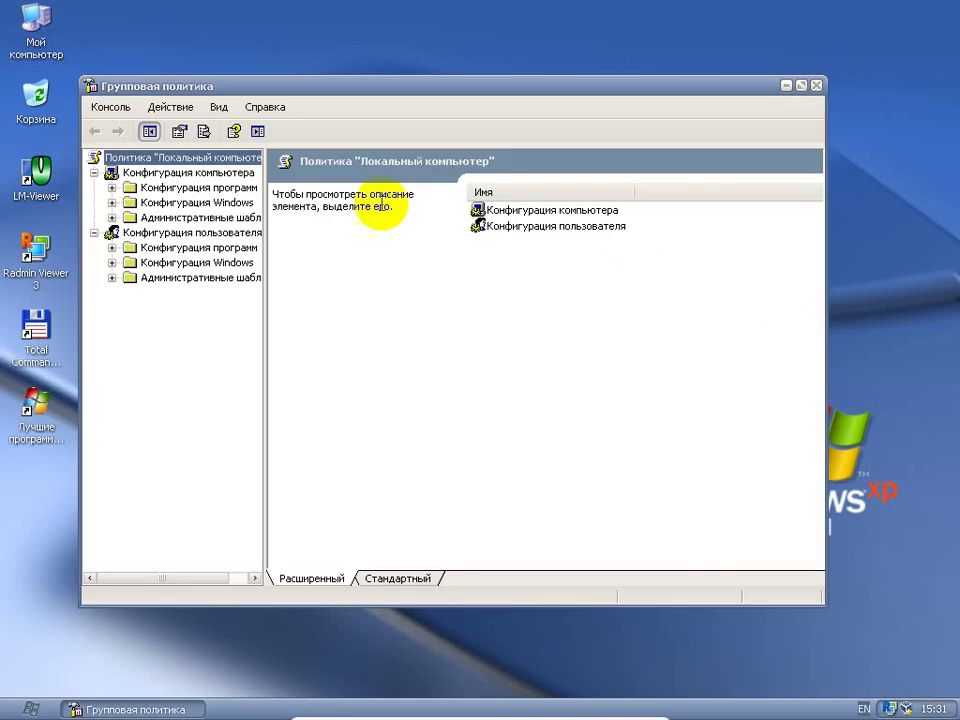
pyautogui.doubleClick(238, 217)
pyautogui.click(182, 249)
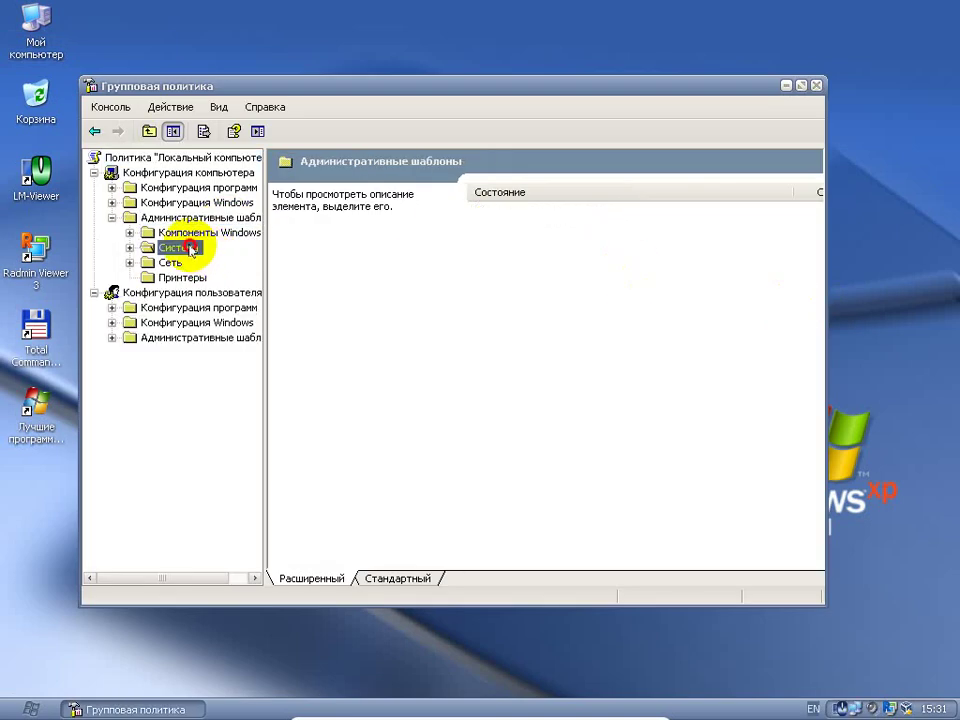
pyautogui.doubleClick(184, 249)
pyautogui.click(196, 292)
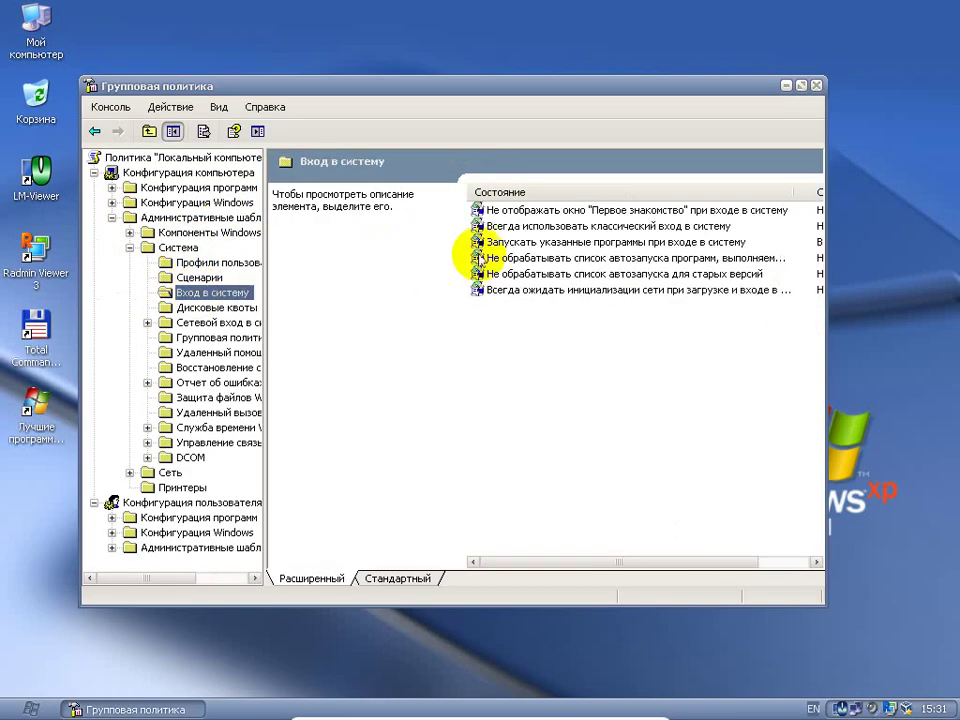
# Set "Всегда использовать классический вход в систему" to "Включен" and save the policy.
pyautogui.click(530, 228)
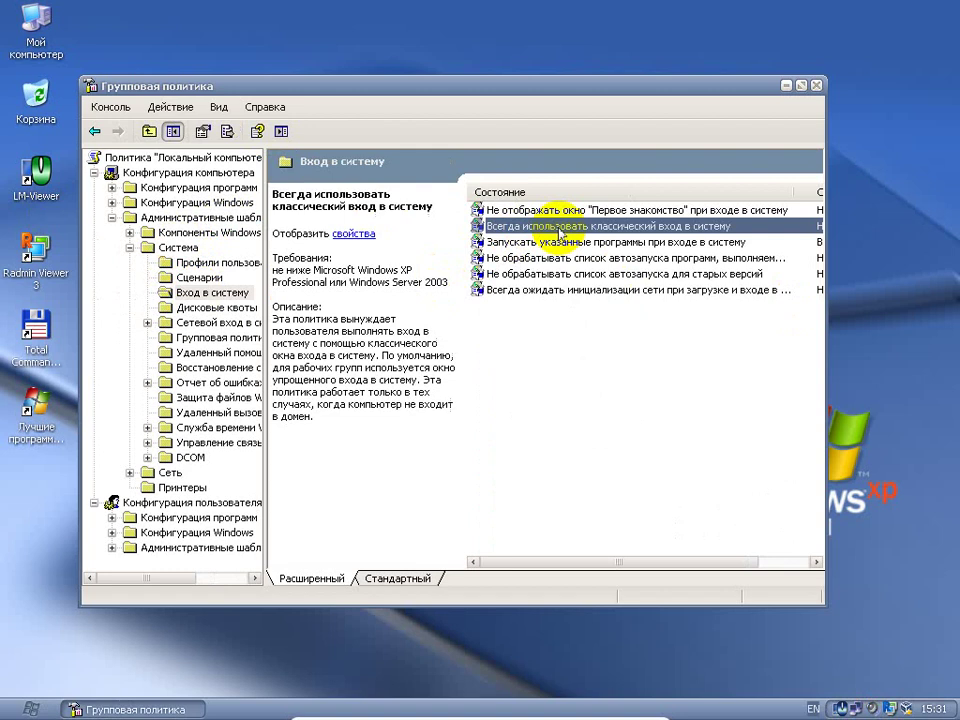
pyautogui.doubleClick(725, 227)
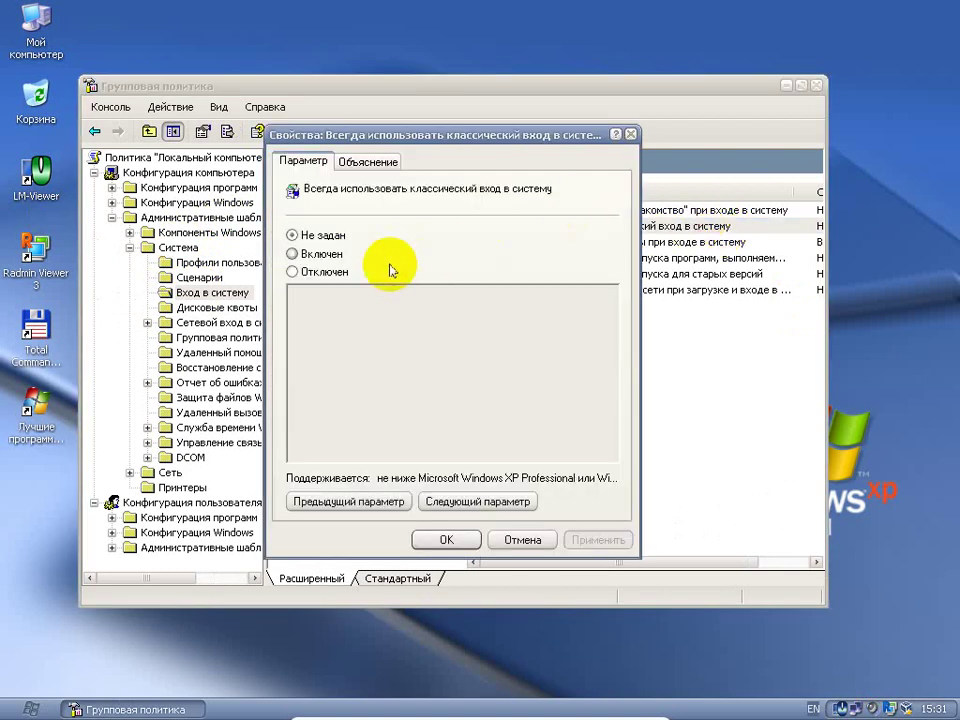
pyautogui.click(330, 255)
pyautogui.moveTo(430, 134); pyautogui.dragTo(247, 252)
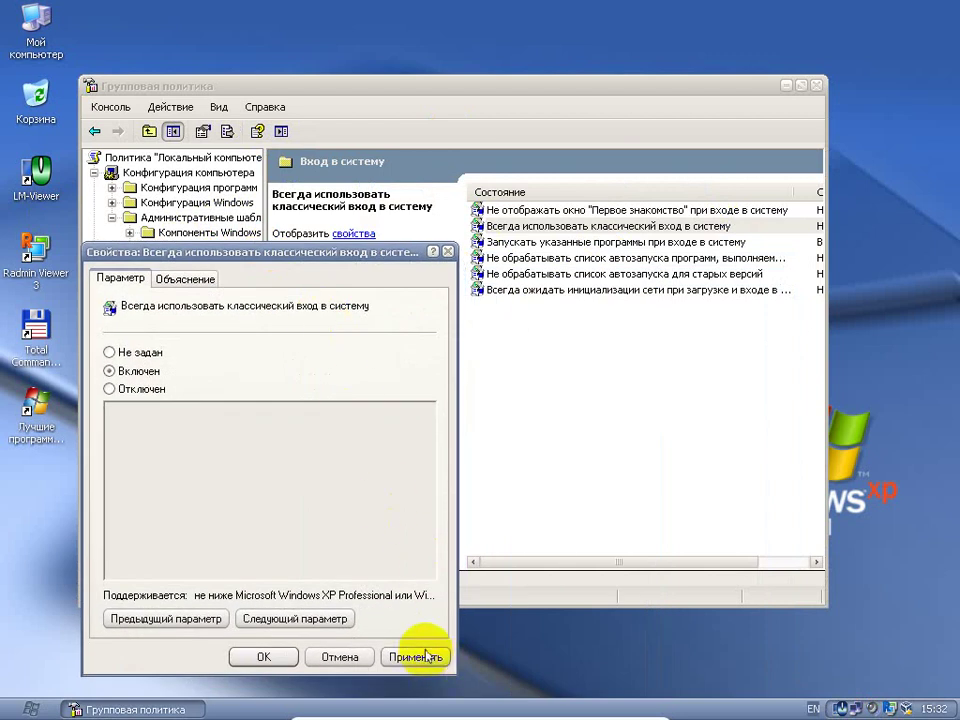
pyautogui.click(415, 656)
pyautogui.click(263, 656)
# Log off, enter the account password in the classic logon window to sign in, and close Total Commander.
pyautogui.click(30, 708)
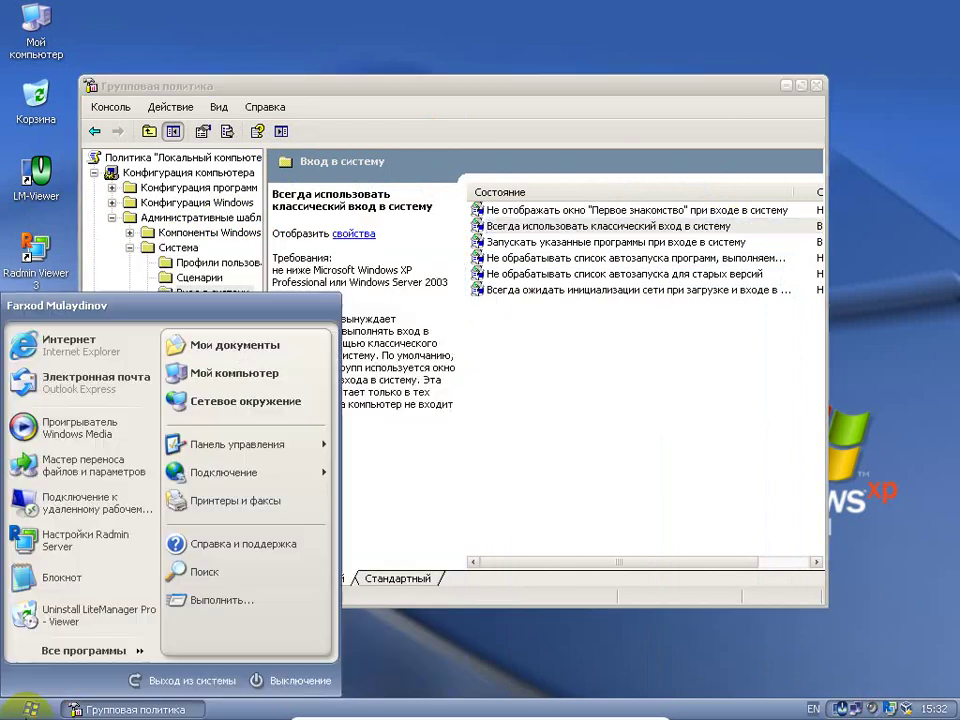
pyautogui.click(216, 676)
pyautogui.press('Return')
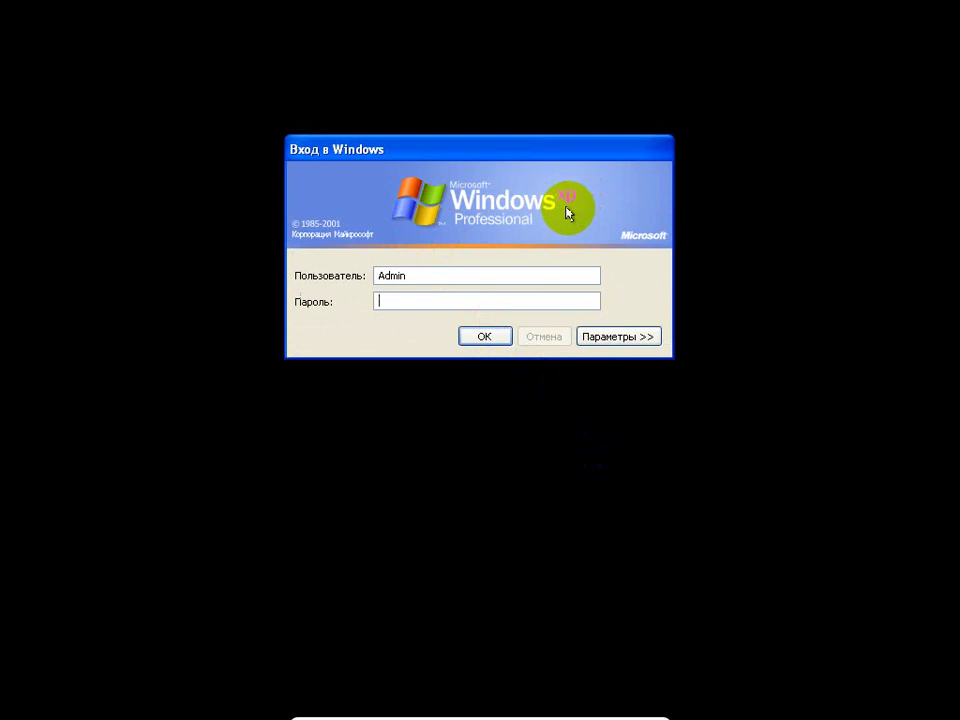
pyautogui.write('1')
pyautogui.press('Return')
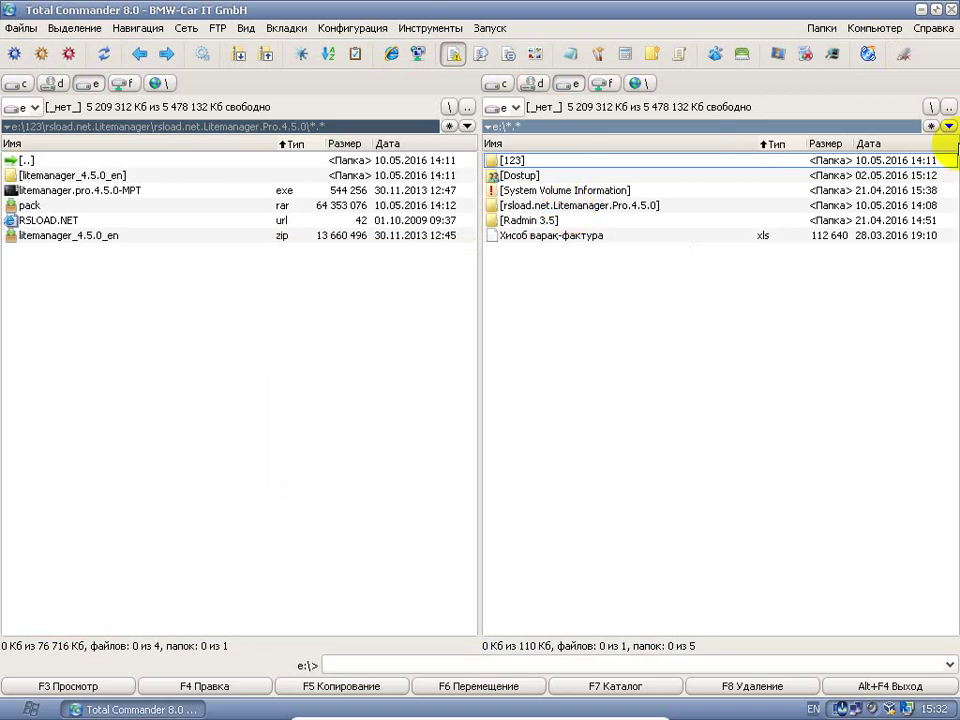
pyautogui.click(948, 10)
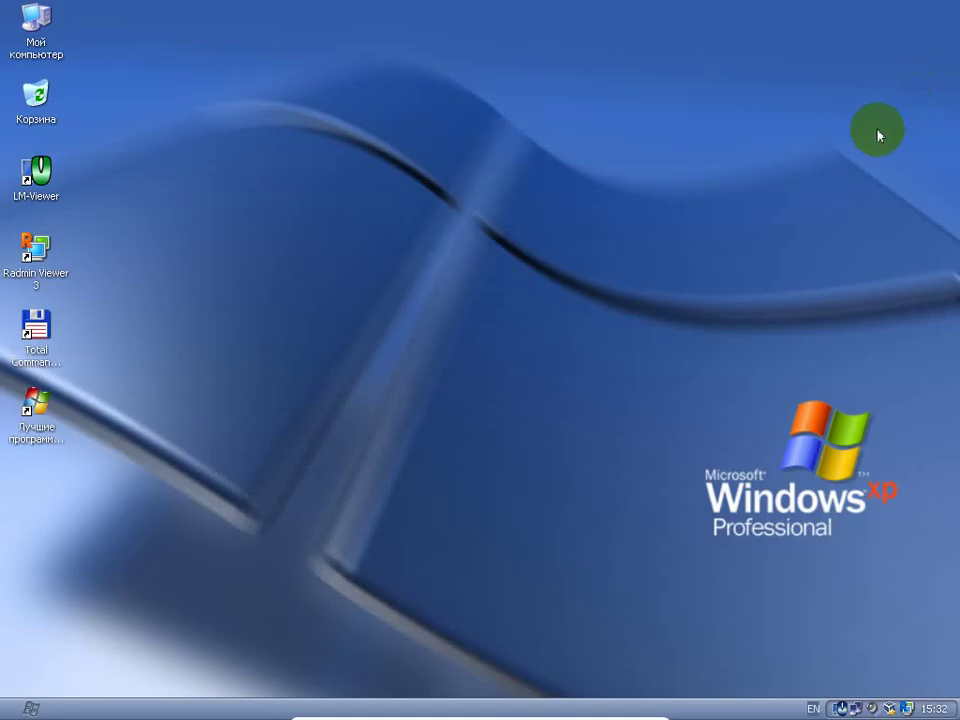
# Reopen Group Policy maximized with a wider tree, and show "Дисковые квоты" under the computer's "Система" administrative templates.
pyautogui.press('super+r')
pyautogui.press('Return')
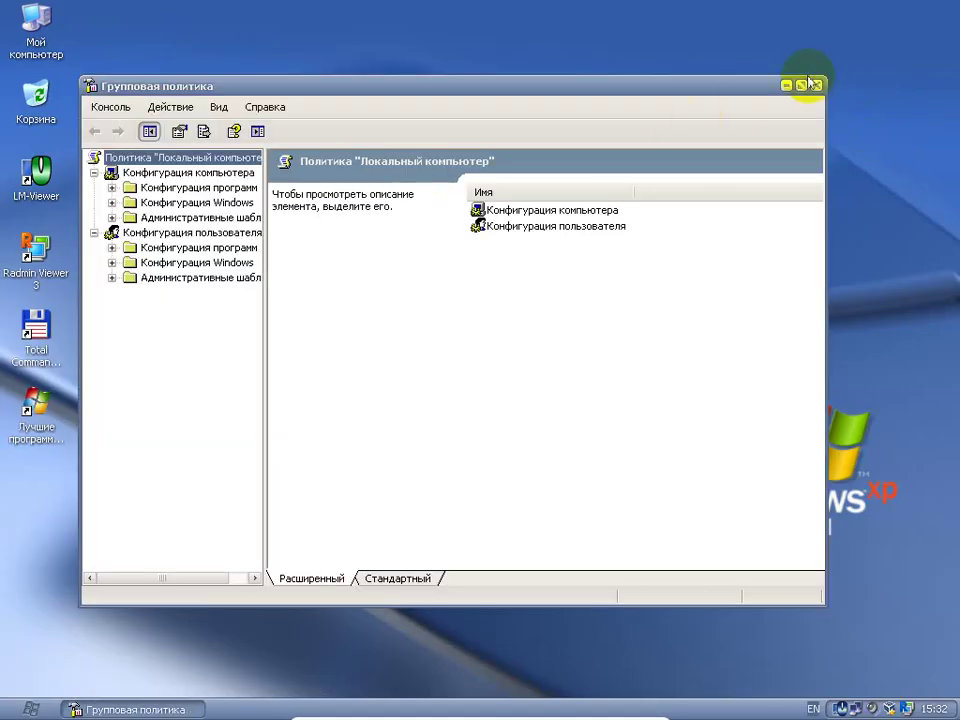
pyautogui.click(800, 85)
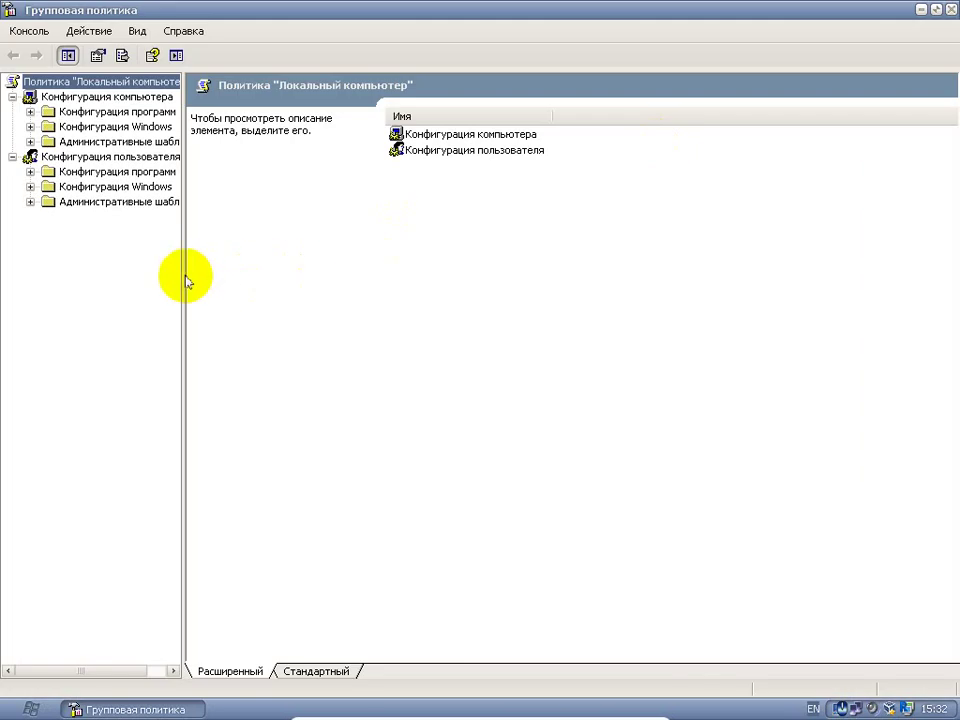
pyautogui.moveTo(183, 274); pyautogui.dragTo(370, 270)
pyautogui.doubleClick(183, 146)
pyautogui.doubleClick(90, 172)
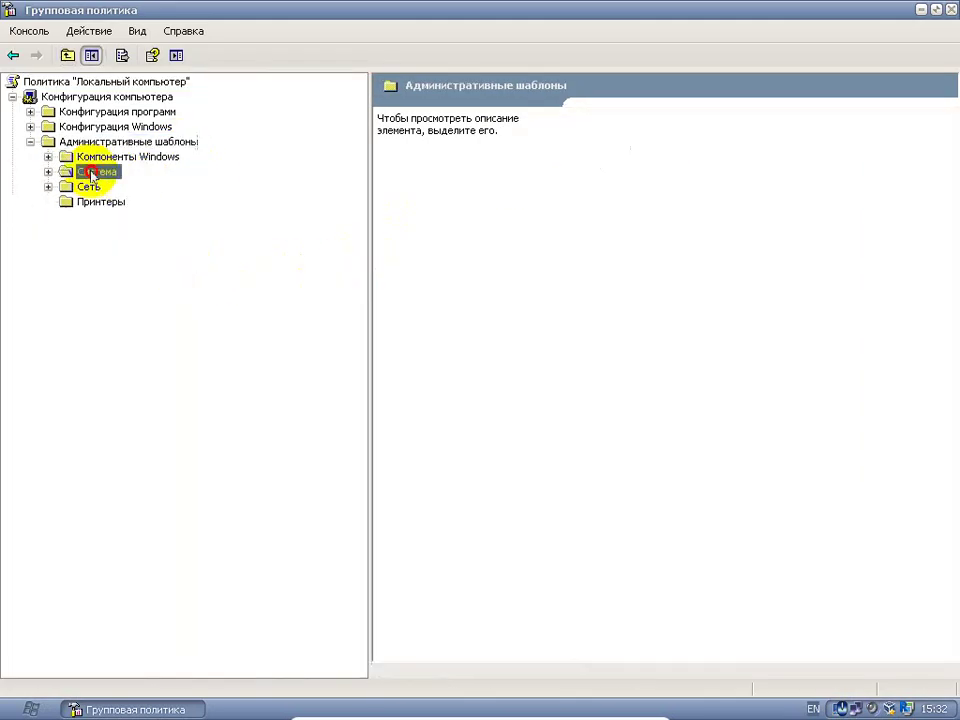
pyautogui.click(130, 231)
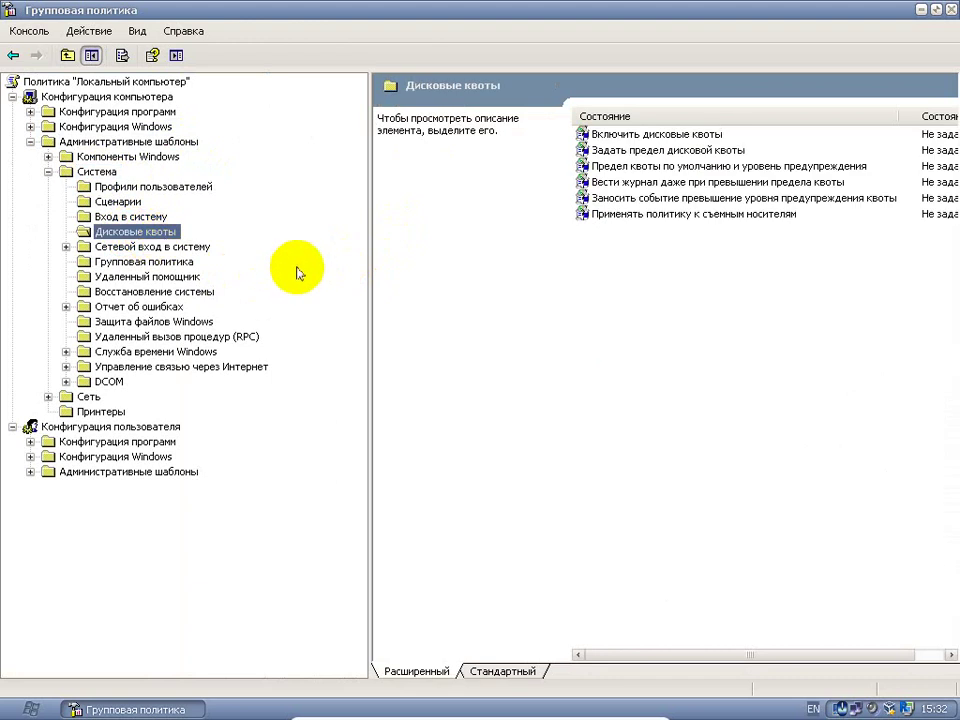
# Review the descriptions of the disk quota policies, from "Включить дисковые квоты" to "Применять политику к съемным носителям".
pyautogui.click(639, 134)
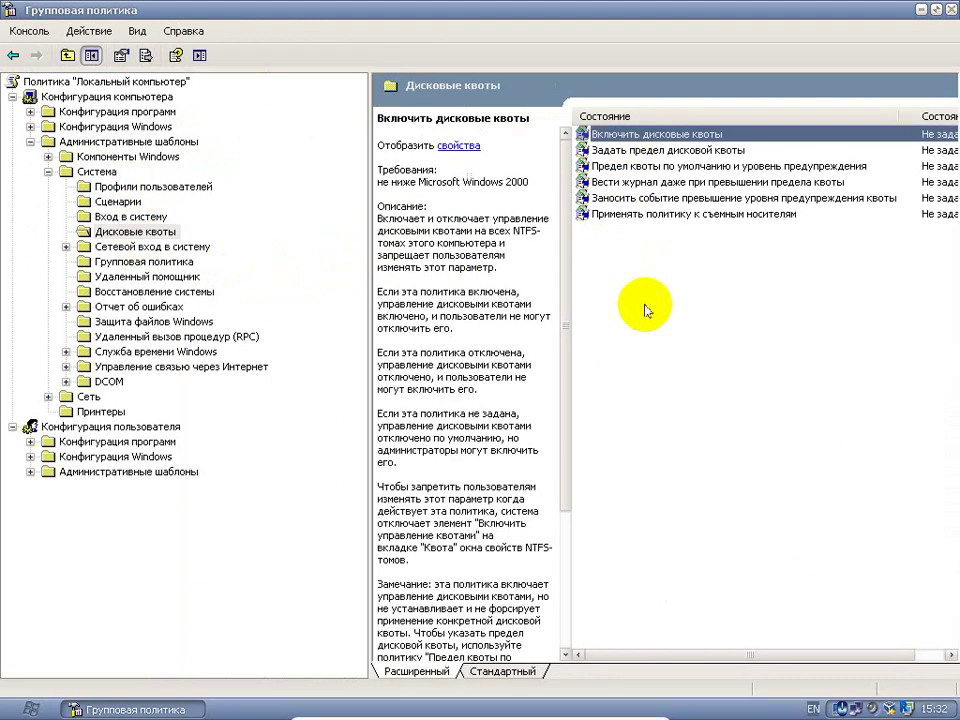
pyautogui.press('Down')
pyautogui.press('Down')
pyautogui.press('Down')
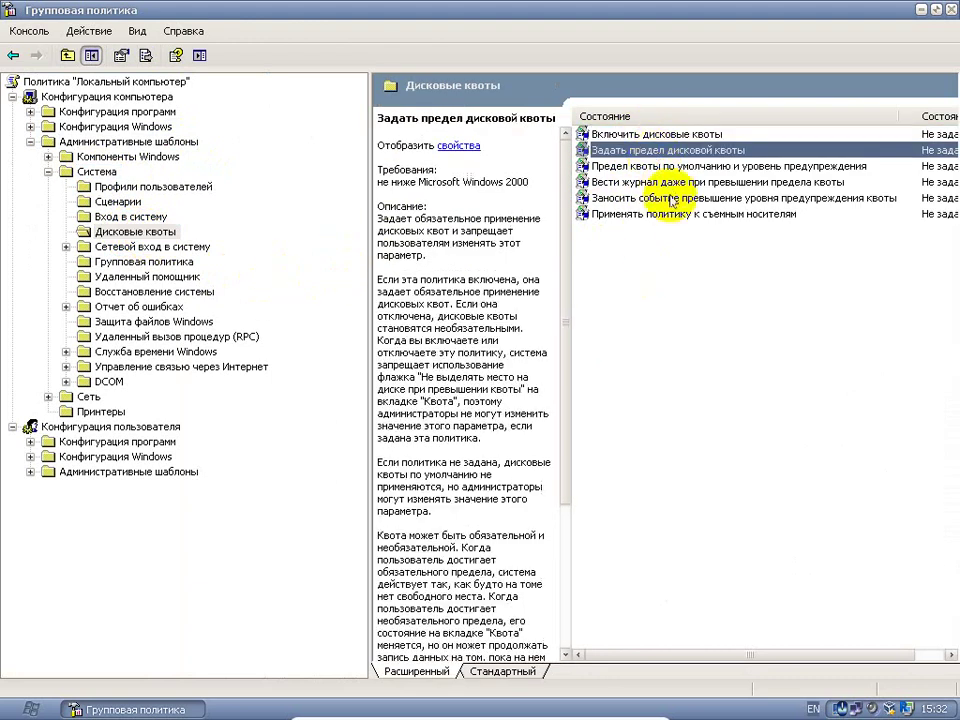
pyautogui.click(664, 213)
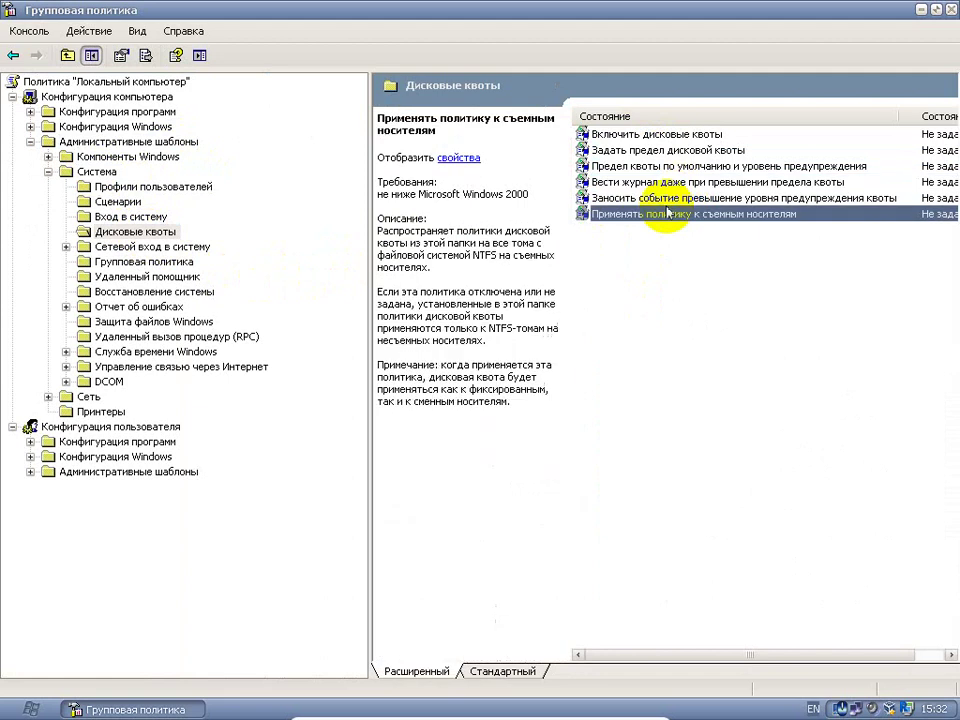
# Set "Включить дисковые квоты" to "Включен", apply it, and read the policy's explanation.
pyautogui.click(676, 145)
pyautogui.doubleClick(676, 135)
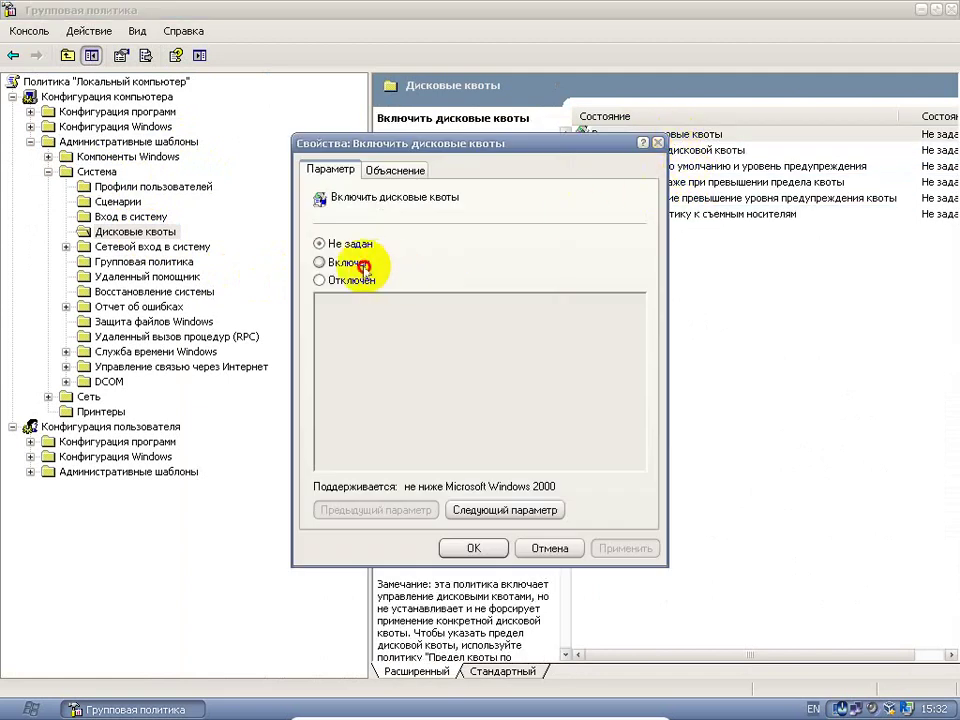
pyautogui.click(320, 262)
pyautogui.click(622, 549)
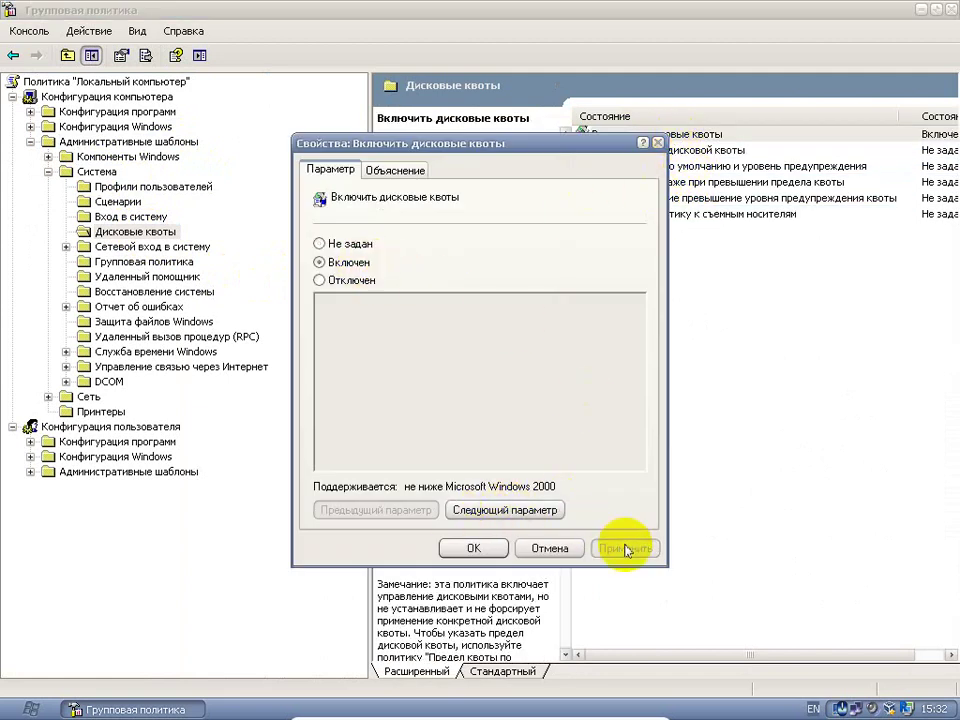
pyautogui.click(402, 170)
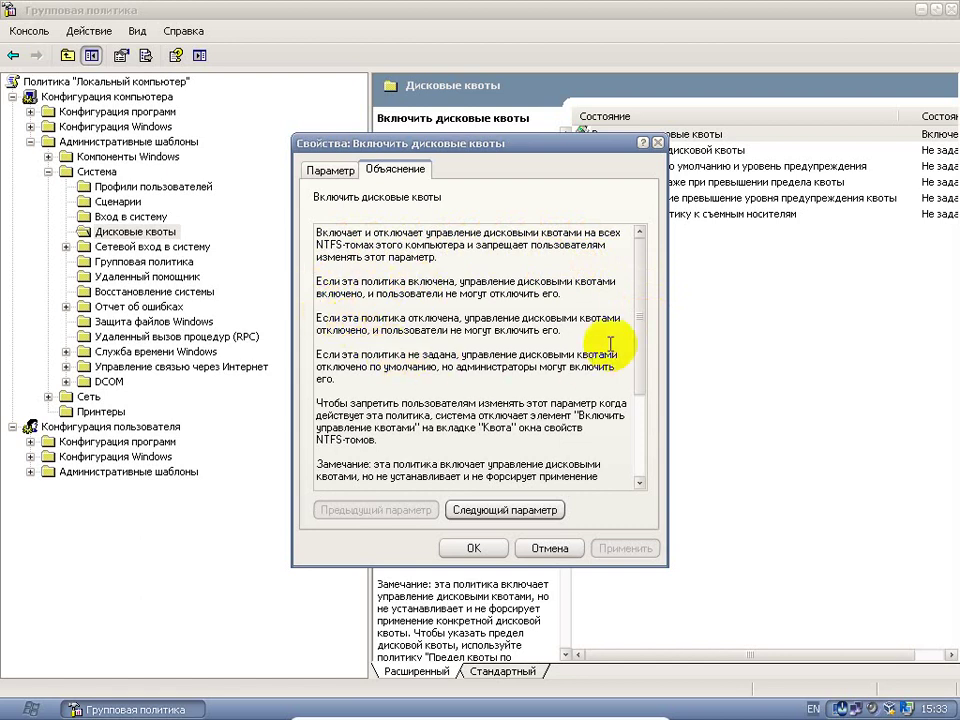
pyautogui.moveTo(643, 286); pyautogui.dragTo(642, 312)
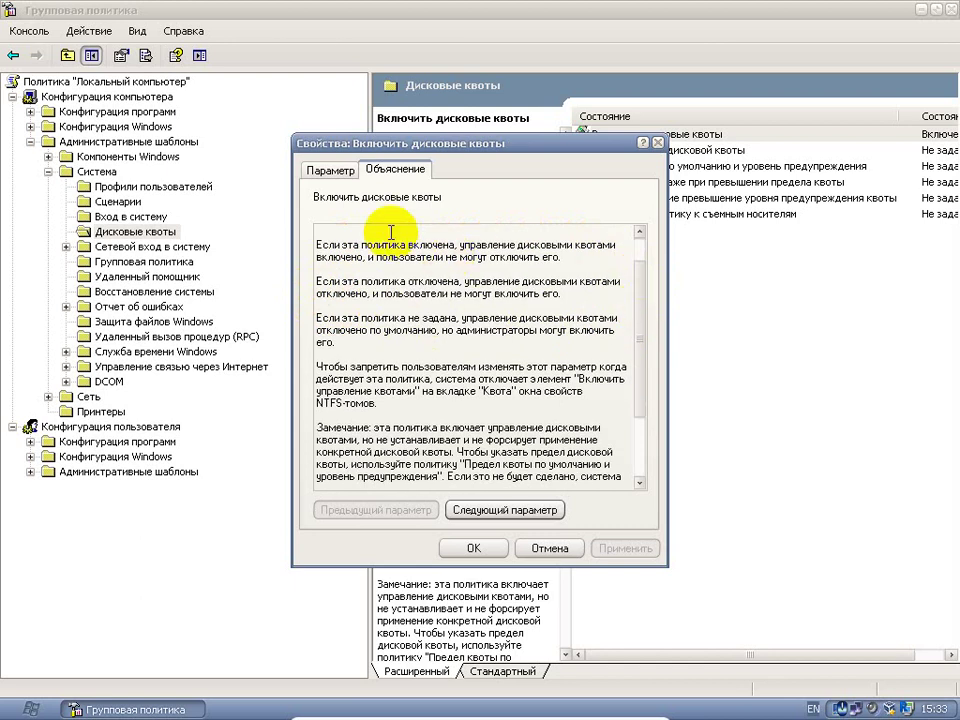
# Set "Включить дисковые квоты" back to "Не задан" and save the policy.
pyautogui.click(320, 189)
pyautogui.click(320, 243)
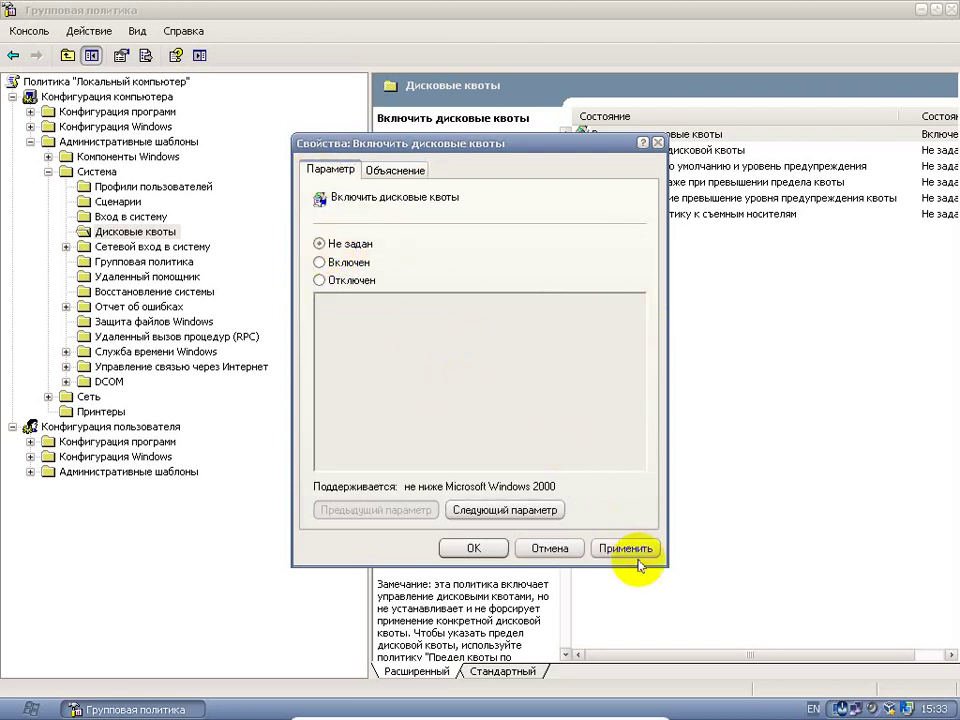
pyautogui.click(630, 550)
pyautogui.click(476, 550)
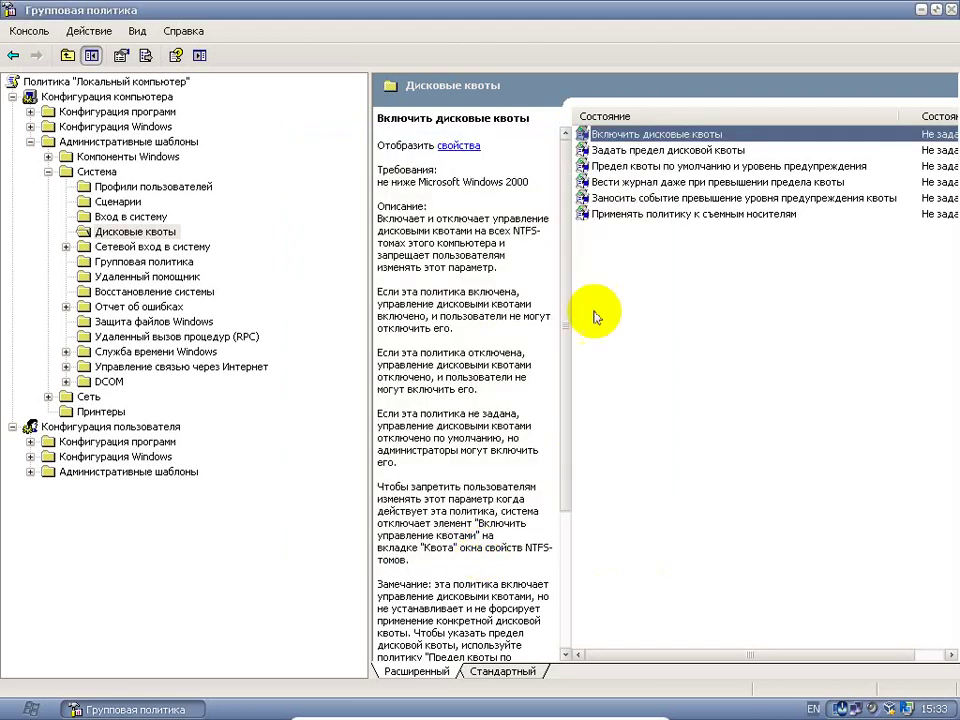
# Set "Задать предел дисковой квоты" to "Включен", apply it, and read the policy's explanation.
pyautogui.click(630, 151)
pyautogui.doubleClick(630, 151)
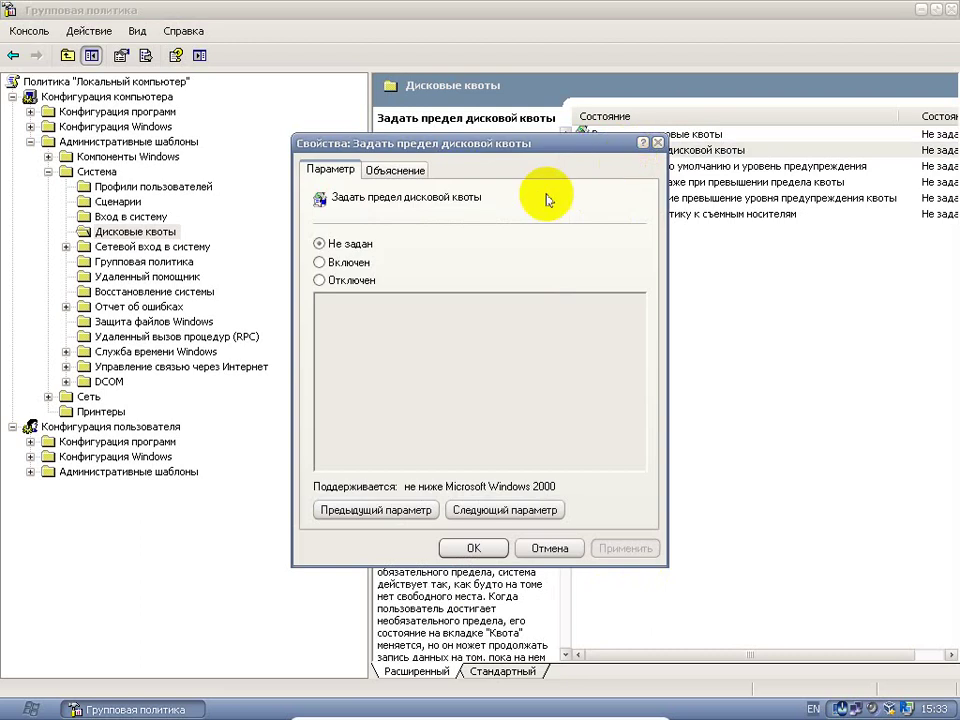
pyautogui.click(350, 261)
pyautogui.click(637, 553)
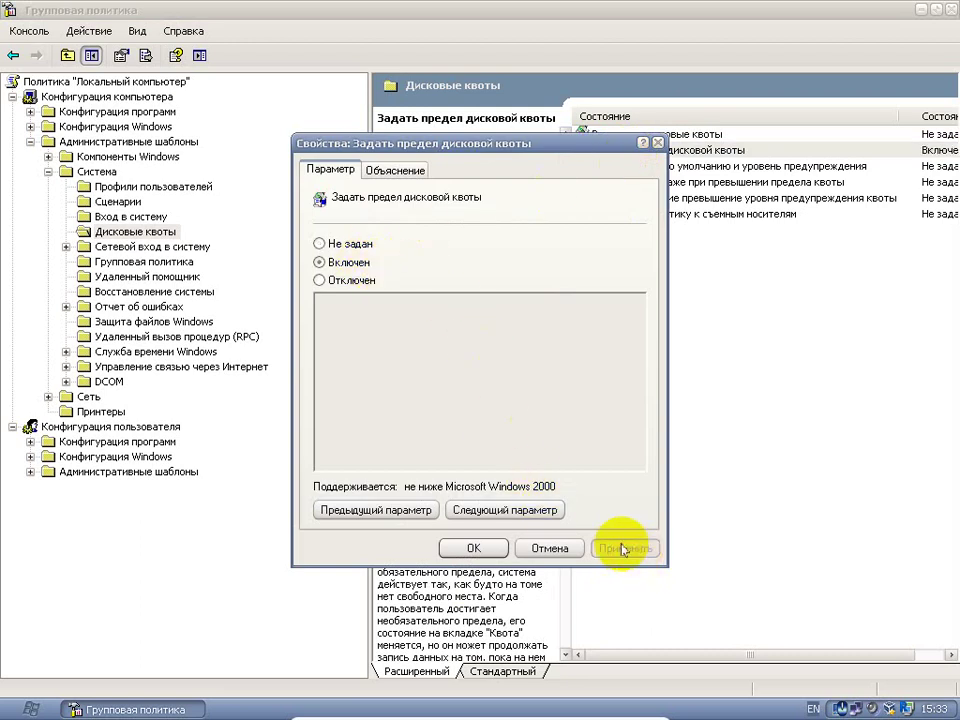
pyautogui.click(395, 170)
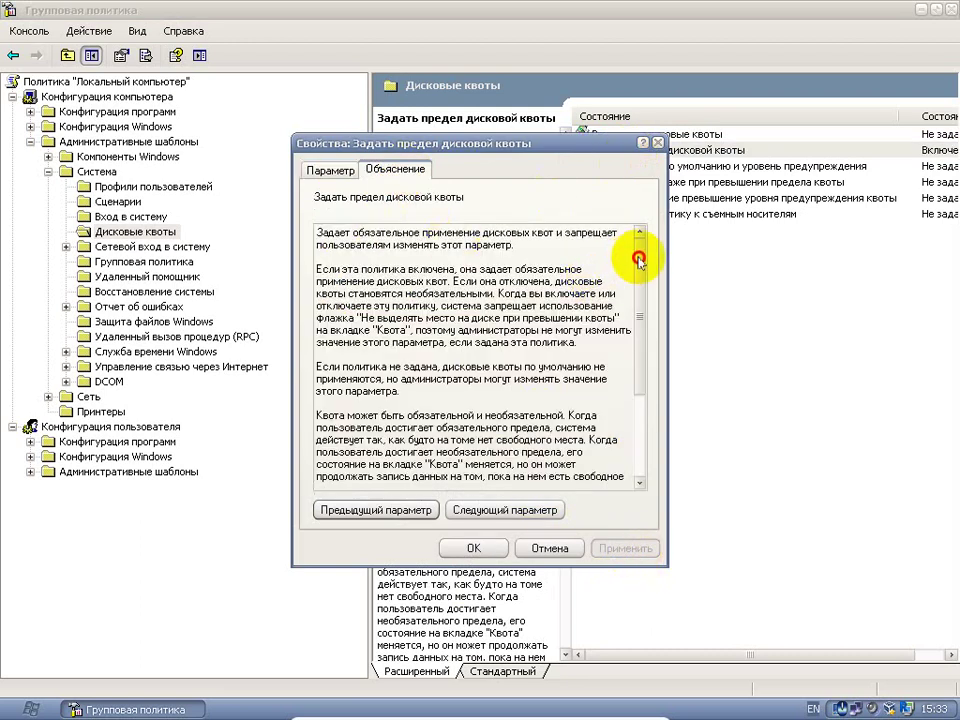
pyautogui.moveTo(639, 262); pyautogui.dragTo(639, 272)
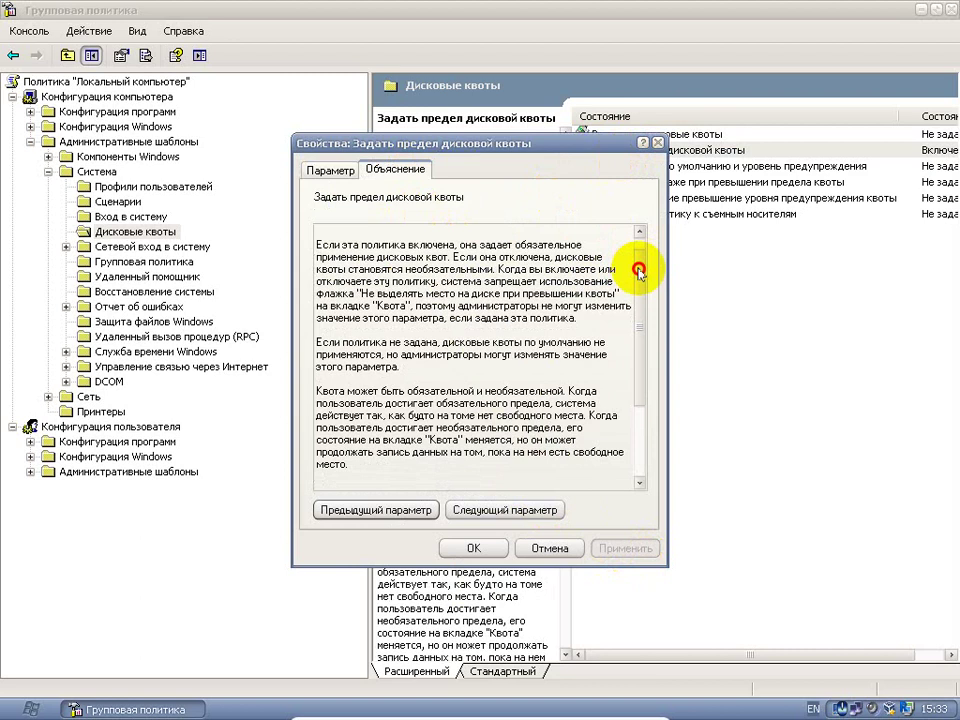
# Finish reading the "Задать предел дисковой квоты" explanation and review the descriptions of the remaining disk quota policies.
pyautogui.moveTo(639, 272); pyautogui.dragTo(639, 250)
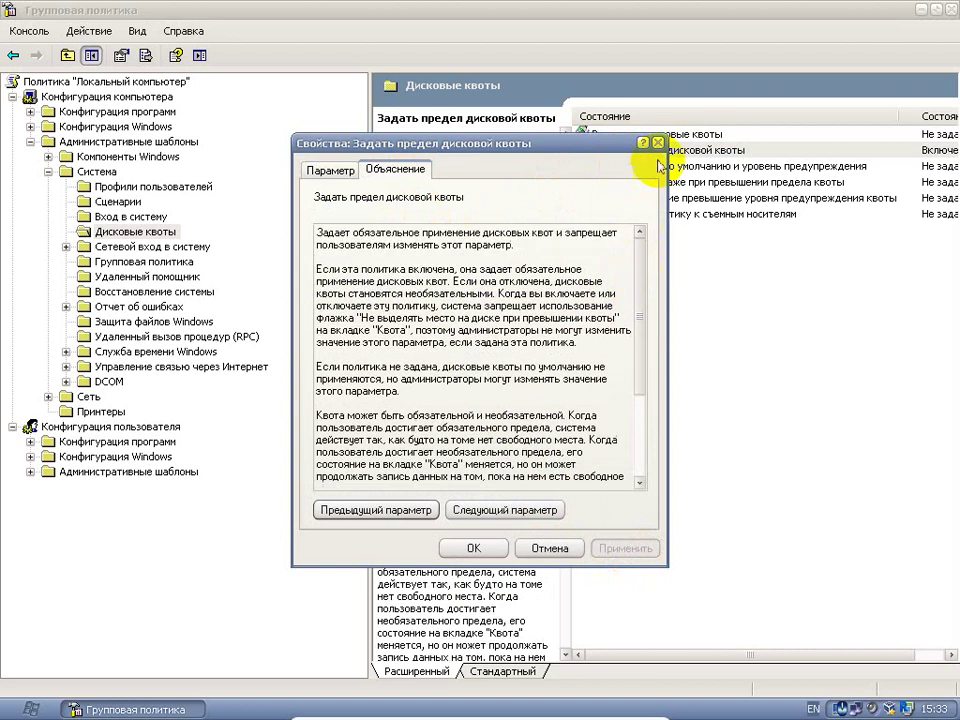
pyautogui.click(656, 144)
pyautogui.click(604, 167)
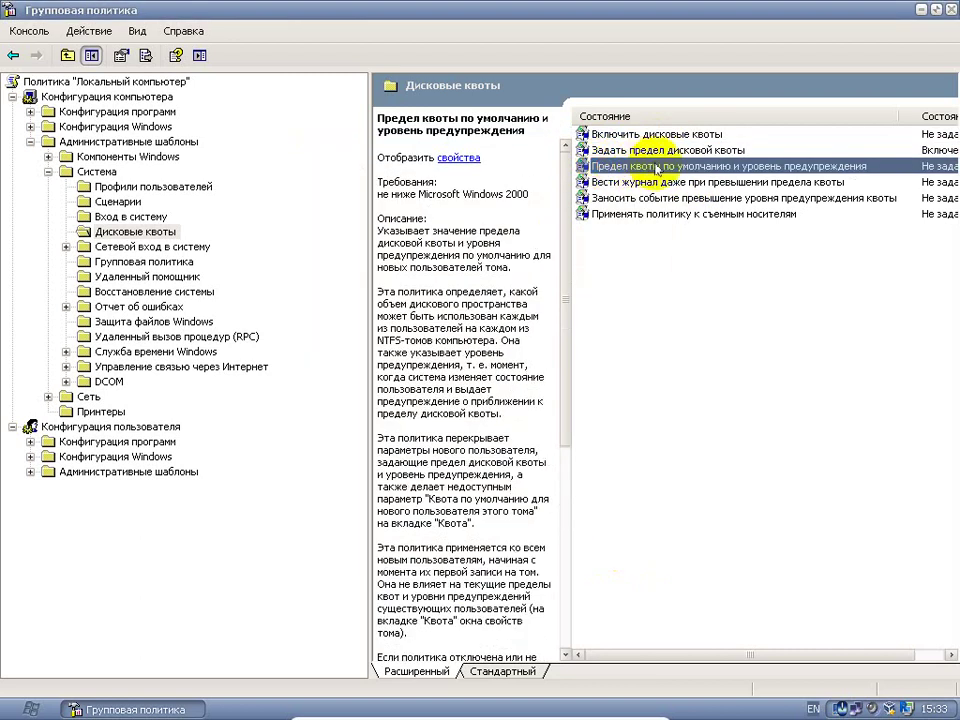
pyautogui.press('Down')
pyautogui.press('Down')
pyautogui.press('Down')
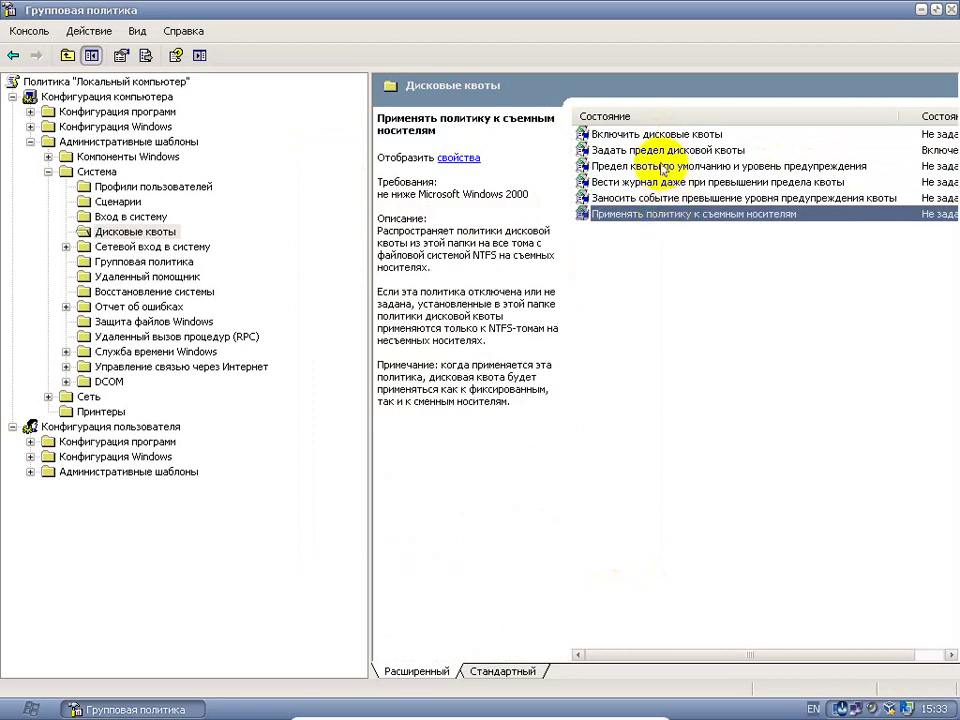
# Examine the quota fields of "Предел квоты по умолчанию и уровень предупреждения" under "Включен", and save the policy as "Не задан".
pyautogui.doubleClick(663, 168)
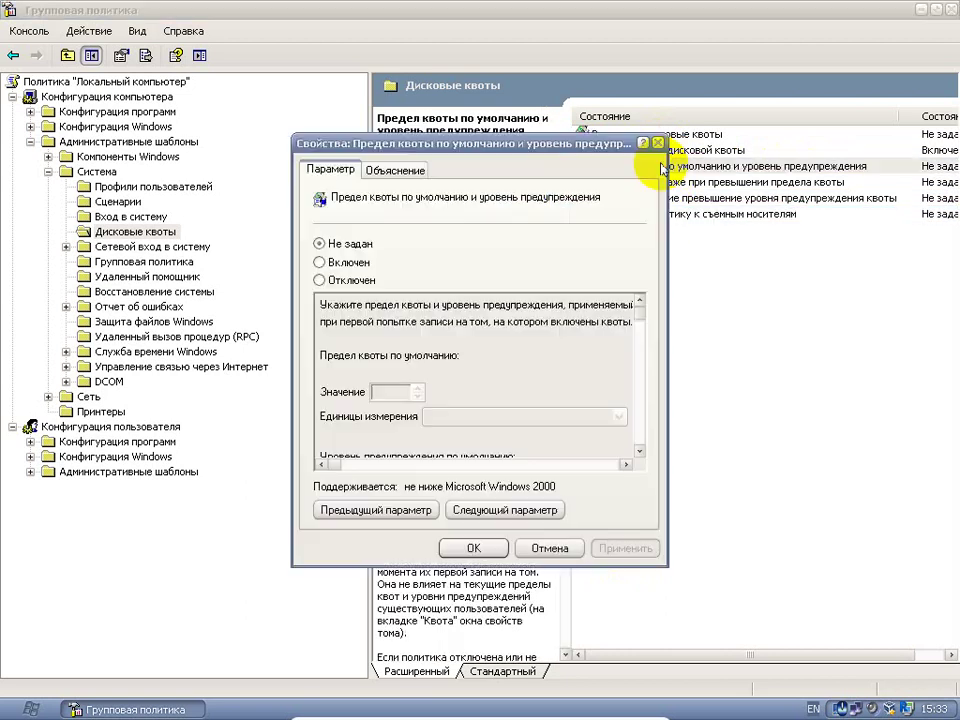
pyautogui.click(350, 262)
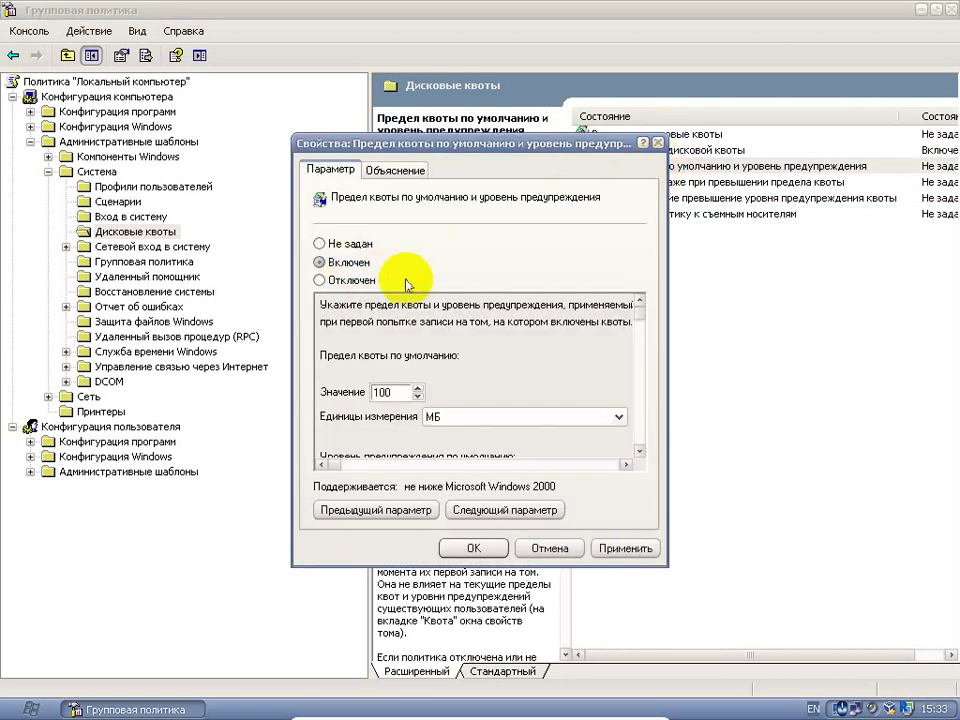
pyautogui.doubleClick(388, 391)
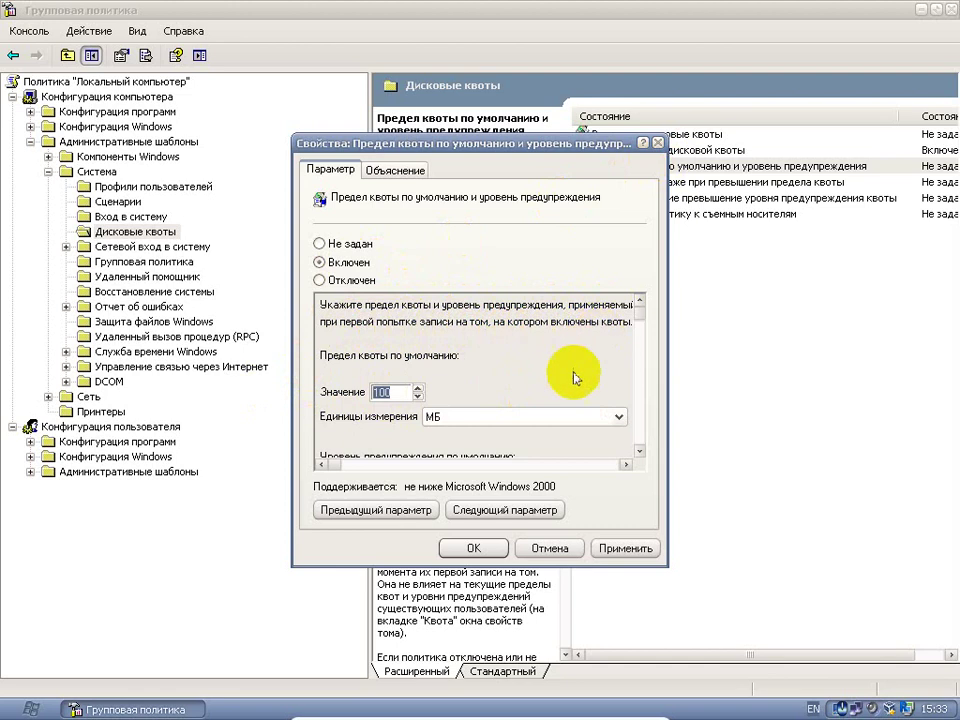
pyautogui.moveTo(640, 332)
pyautogui.mouseDown()
pyautogui.moveTo(650, 478)
pyautogui.moveTo(664, 315)
pyautogui.moveTo(643, 477)
pyautogui.moveTo(653, 396)
pyautogui.moveTo(625, 443)
pyautogui.moveTo(634, 317)
pyautogui.moveTo(645, 312)
pyautogui.mouseUp()
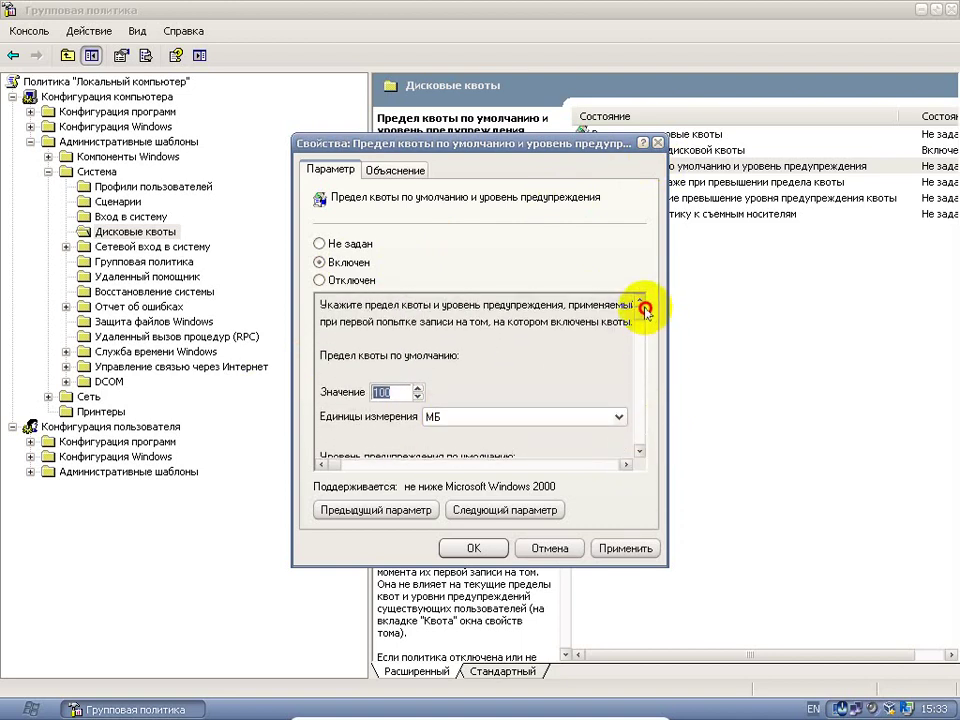
pyautogui.click(316, 243)
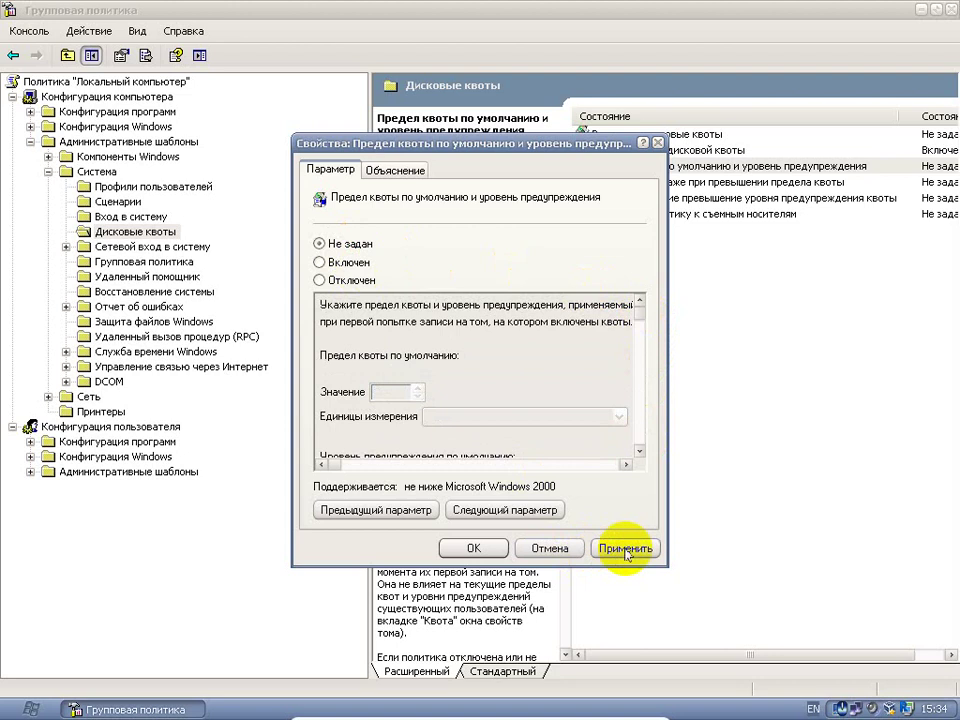
pyautogui.click(624, 549)
pyautogui.click(465, 546)
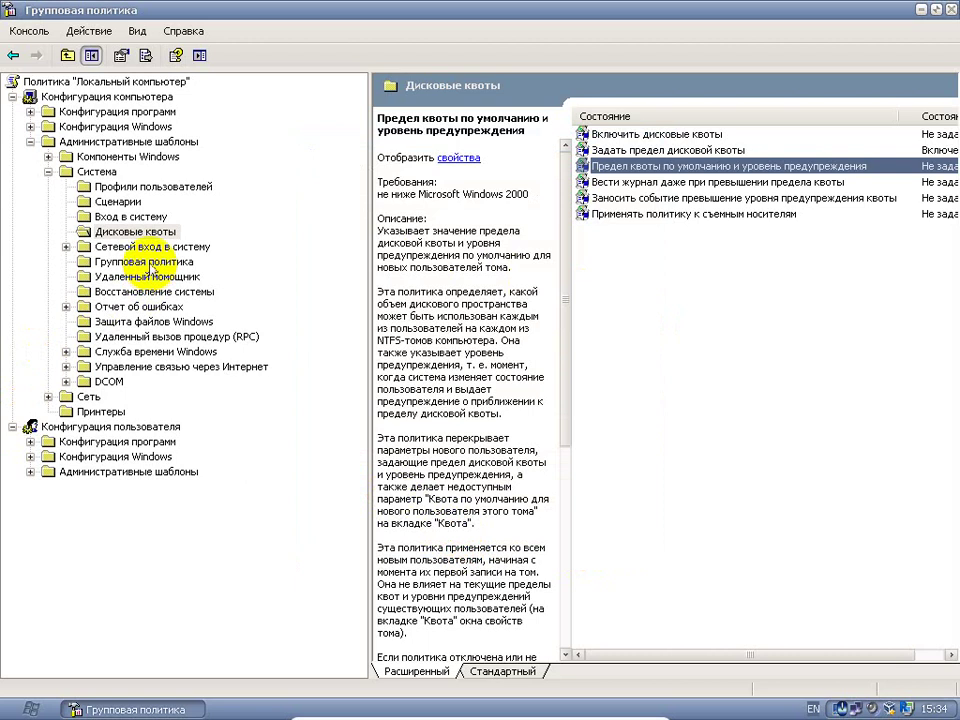
# Look through the computer's system policy folders from "Сетевой вход в систему" to "Восстановление системы", and expand "Конфигурация Windows".
pyautogui.click(125, 246)
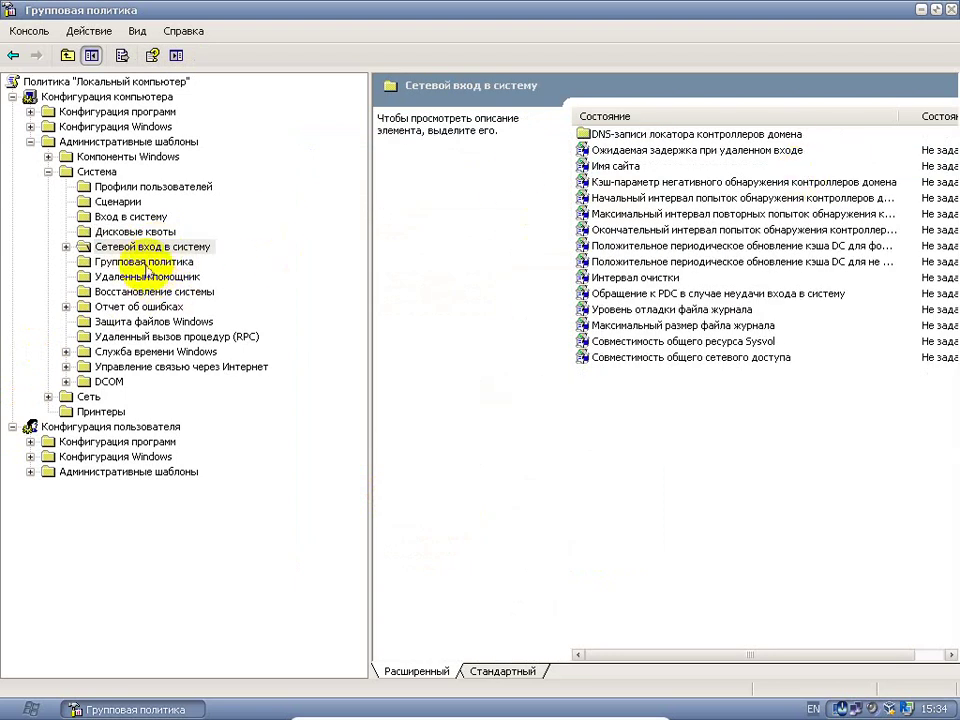
pyautogui.click(146, 263)
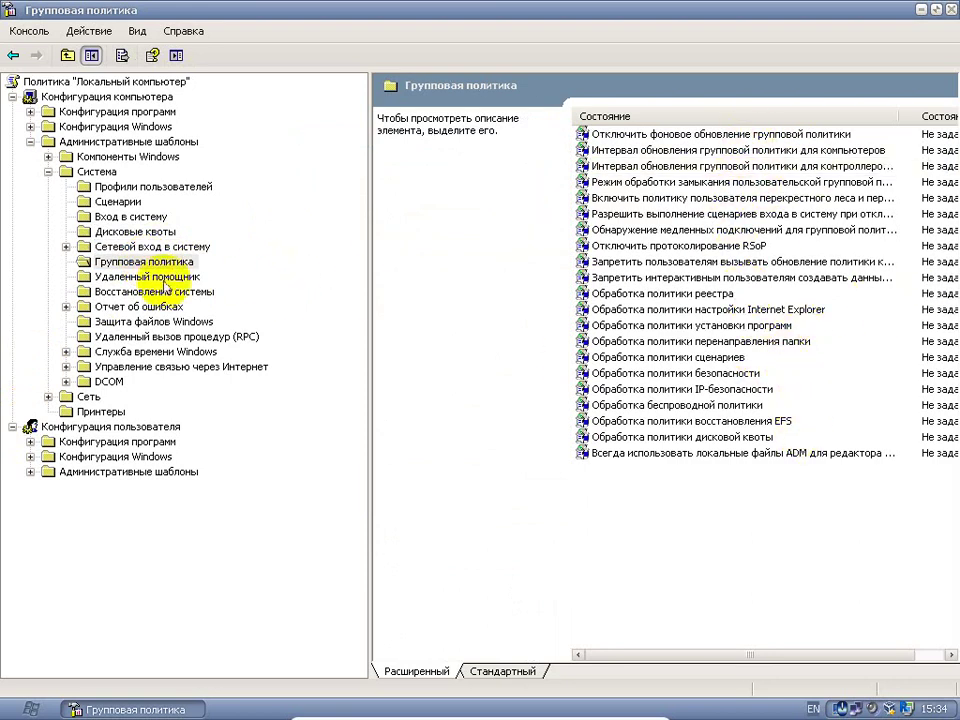
pyautogui.click(115, 279)
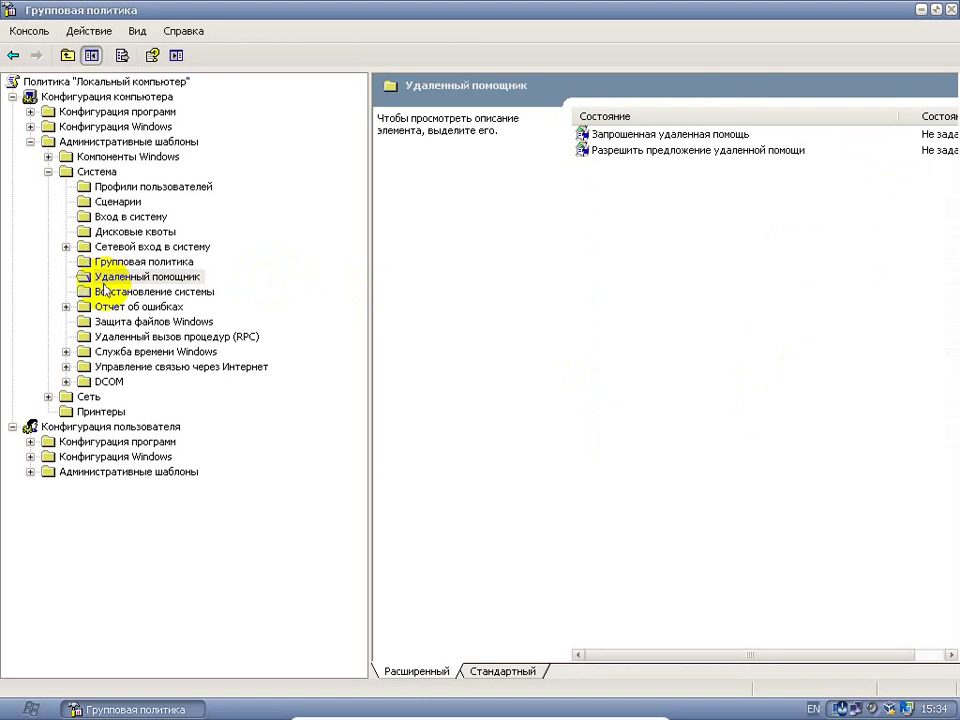
pyautogui.click(117, 291)
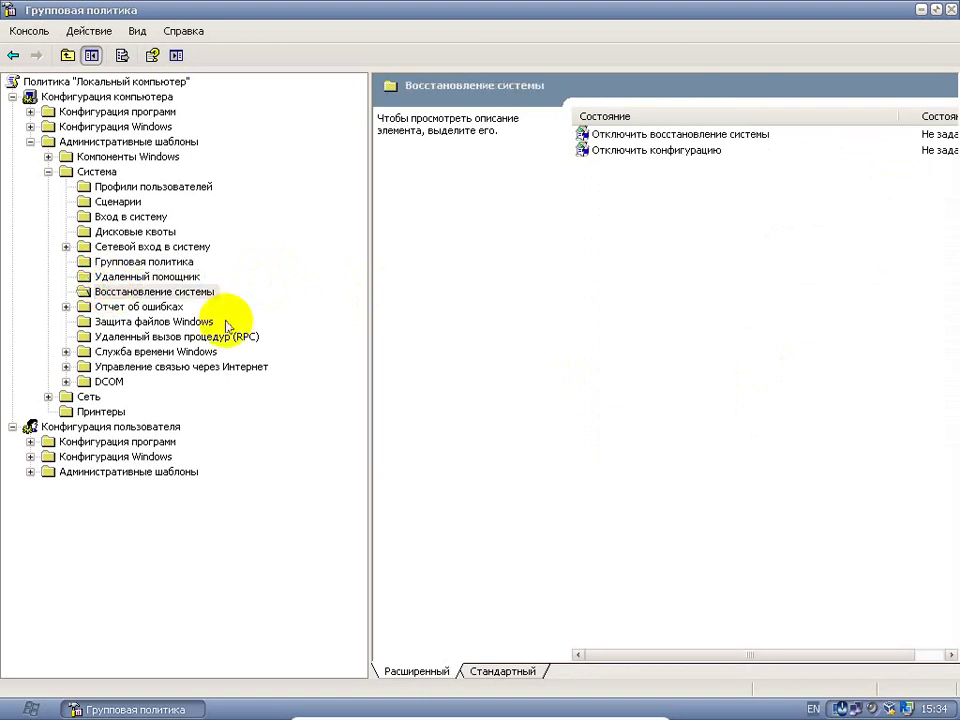
pyautogui.doubleClick(103, 130)
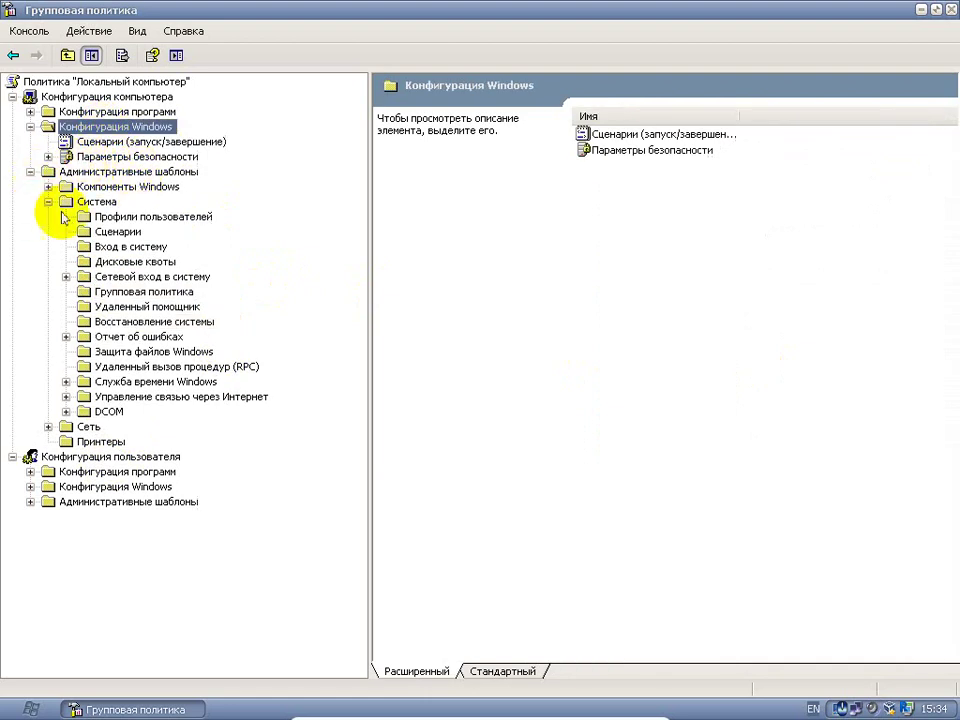
# Review the options and explanation of "Обработка политики IP-безопасности" in the "Групповая политика" folder, leaving the policy as is.
pyautogui.click(118, 294)
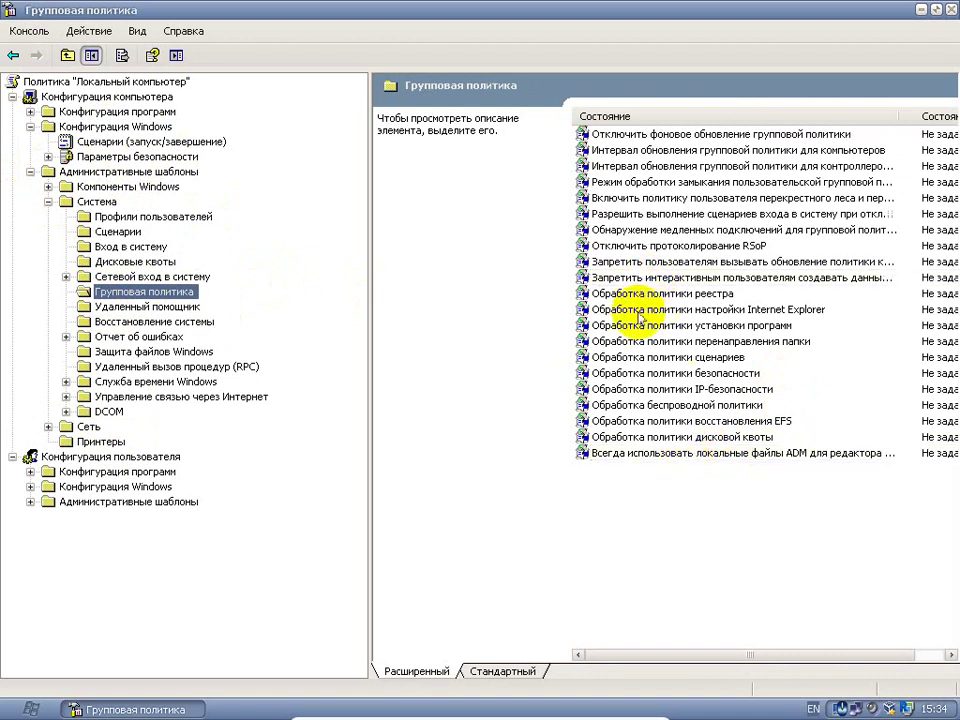
pyautogui.click(624, 389)
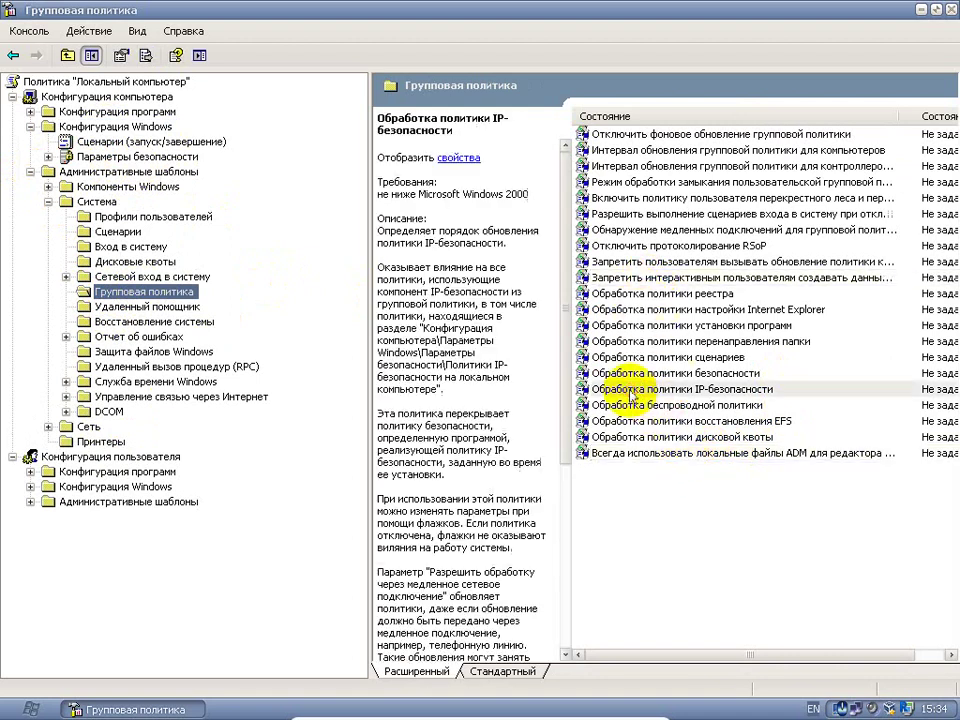
pyautogui.doubleClick(662, 390)
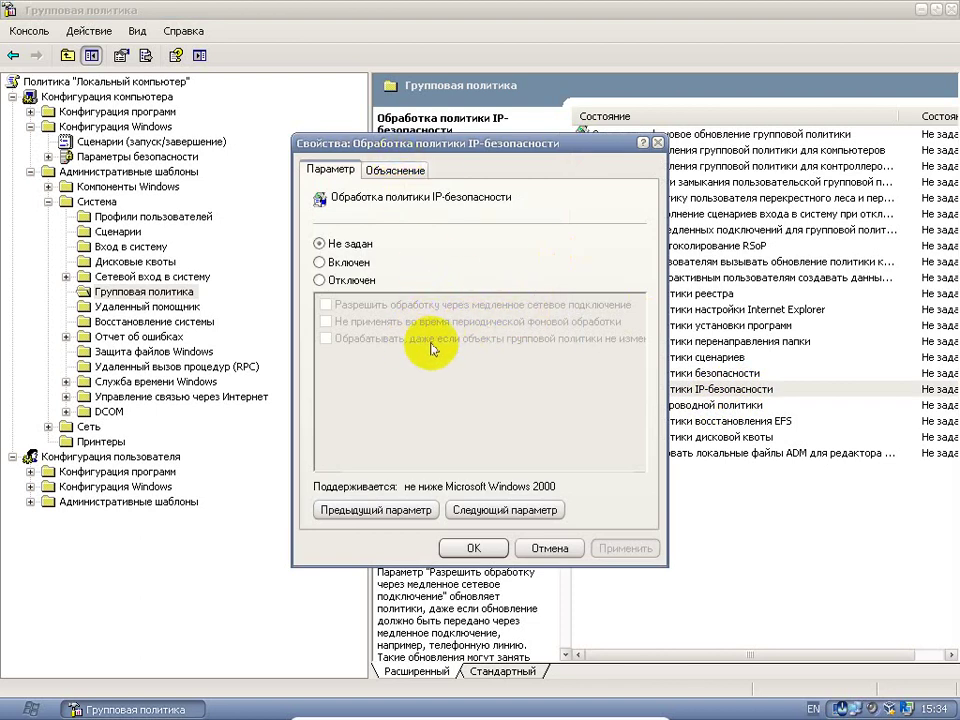
pyautogui.click(418, 170)
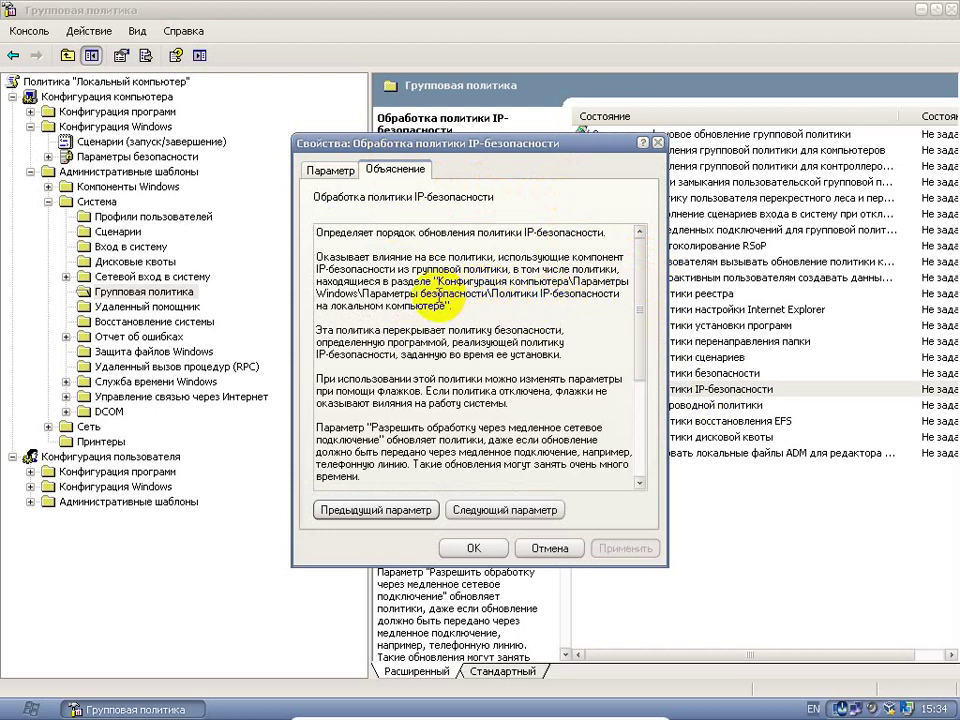
pyautogui.click(334, 172)
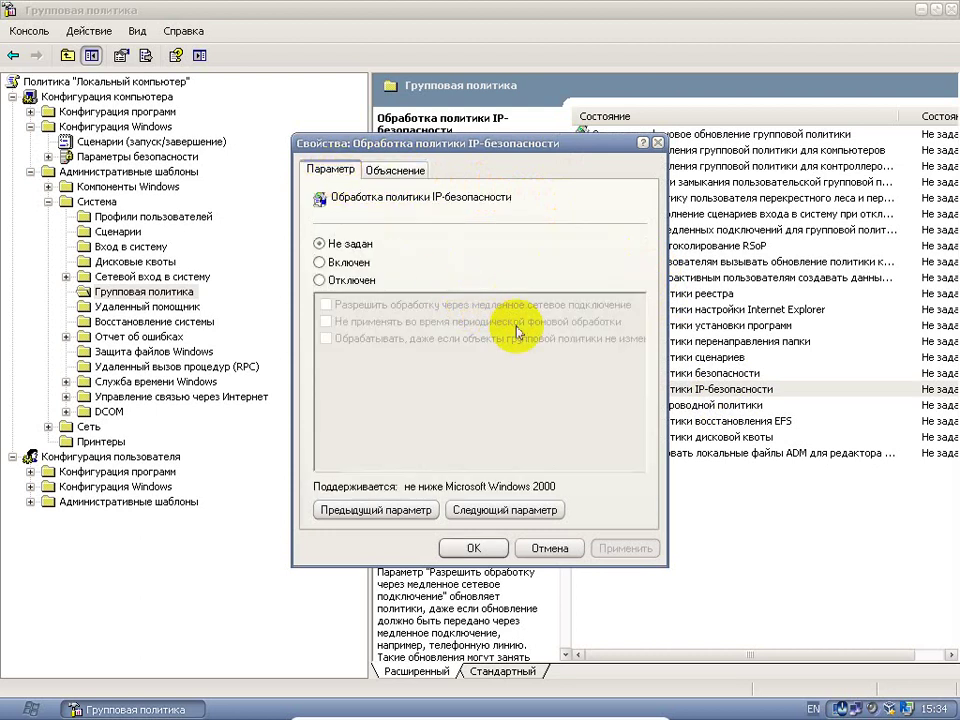
pyautogui.click(409, 175)
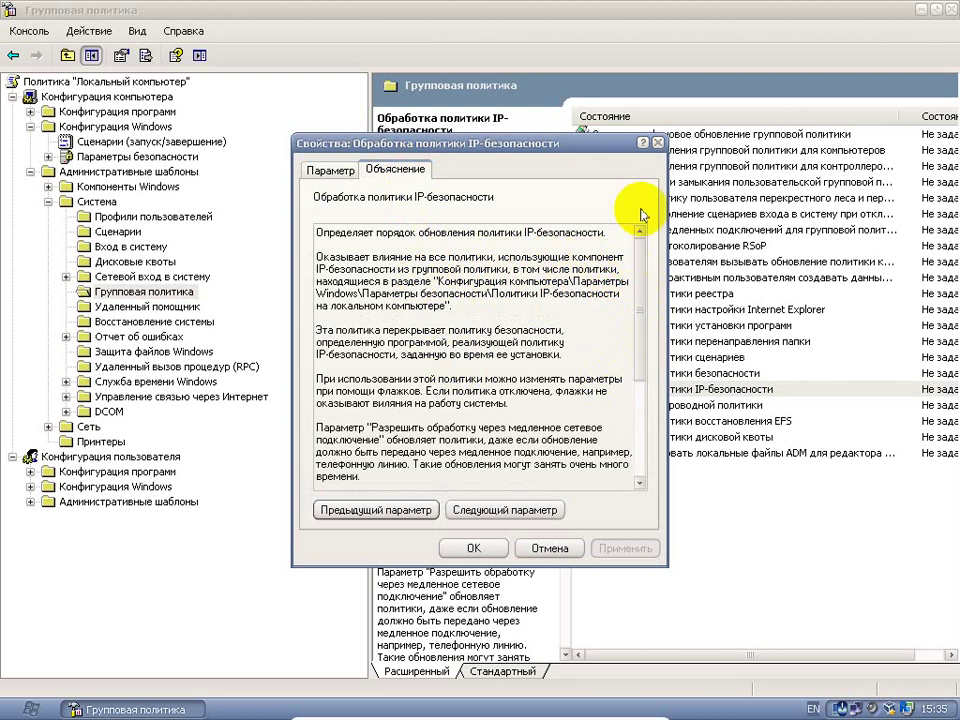
pyautogui.click(658, 144)
# Look at the "Удаленный помощник" policies and inspect "Отключить восстановление системы" and "Отключить конфигурацию" in the "Восстановление системы" folder.
pyautogui.click(170, 306)
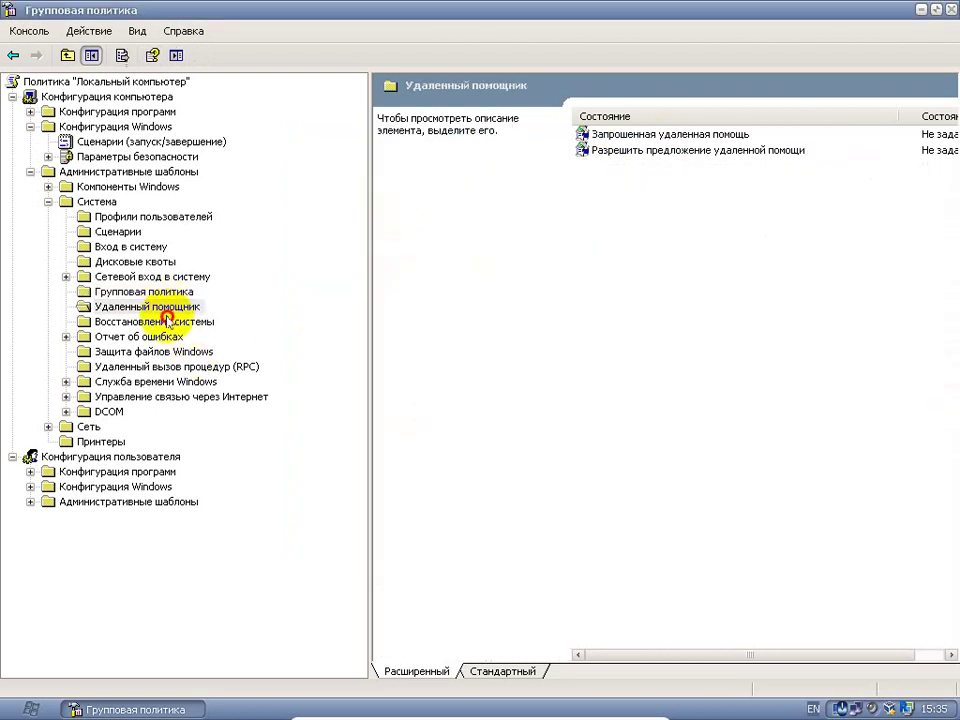
pyautogui.click(165, 322)
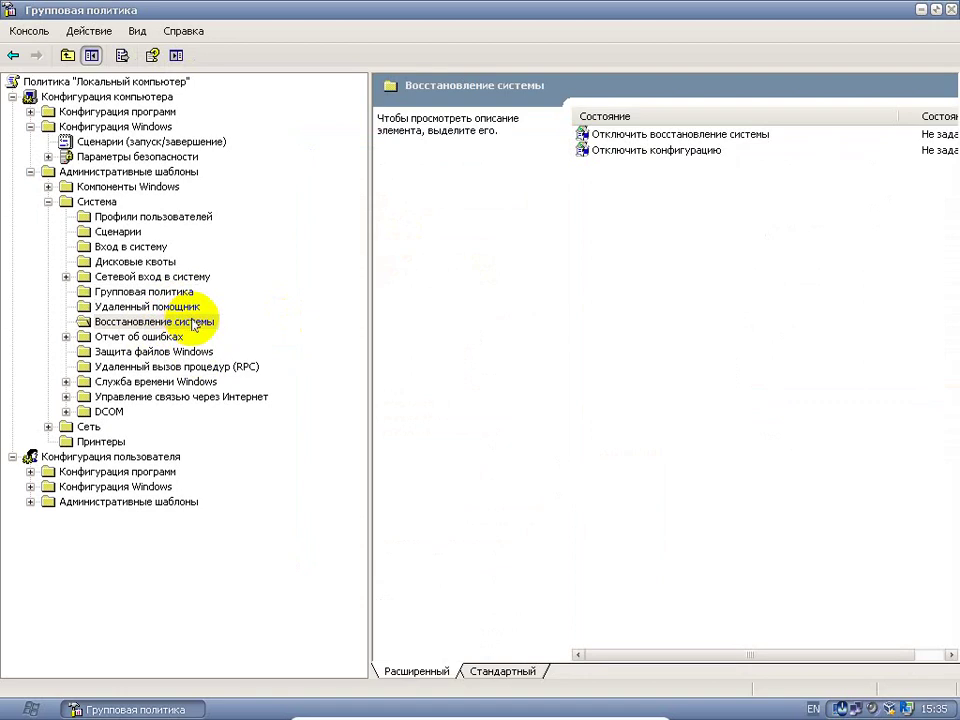
pyautogui.click(711, 139)
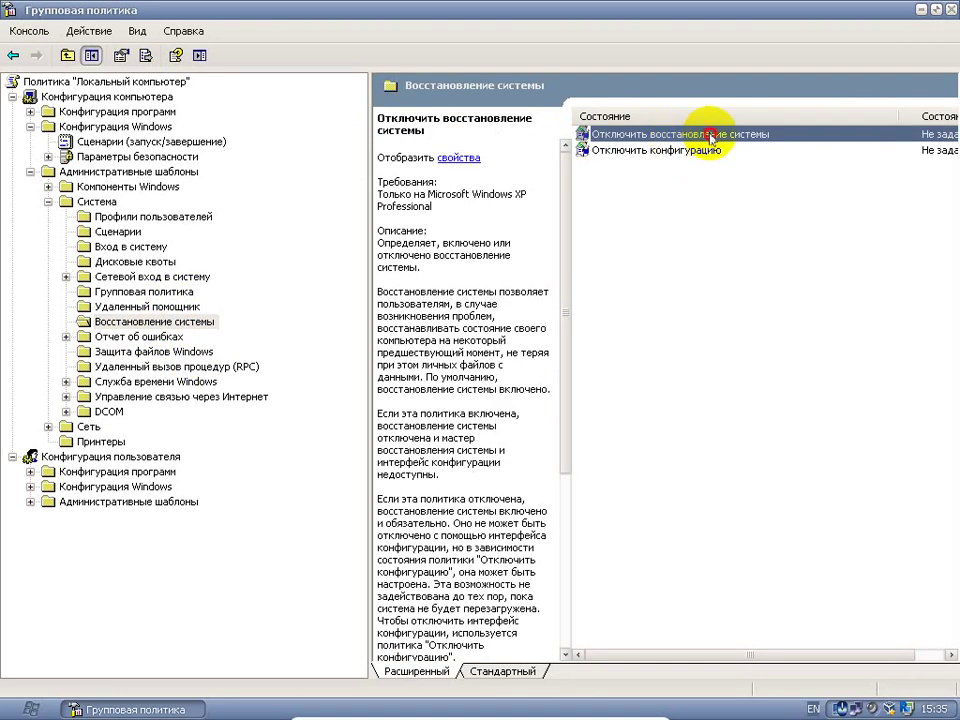
pyautogui.doubleClick(711, 139)
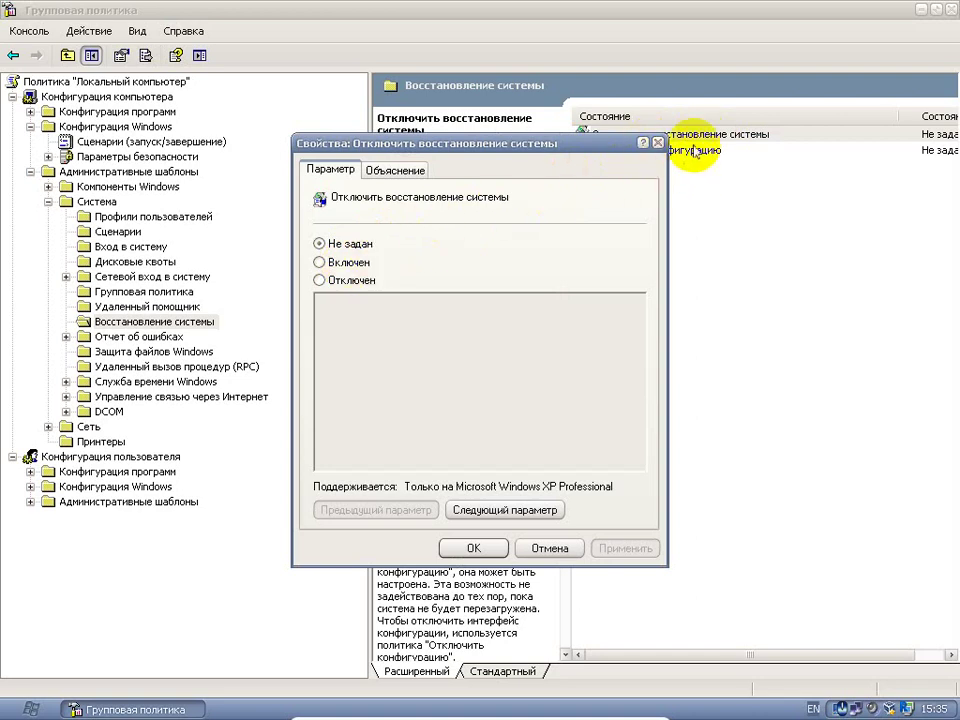
pyautogui.click(658, 143)
pyautogui.click(670, 151)
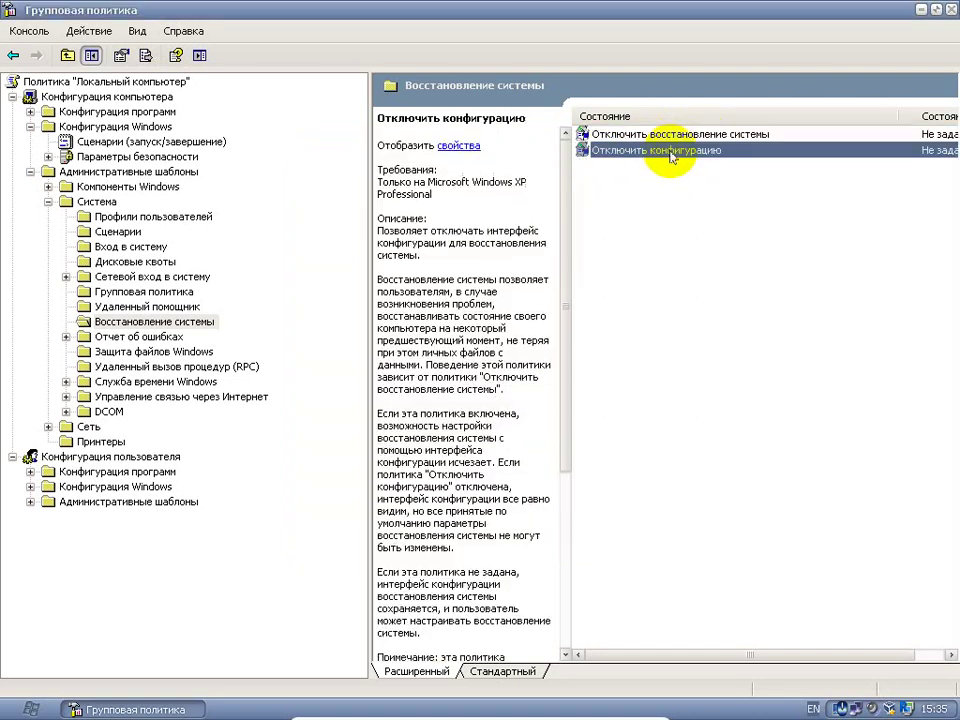
pyautogui.doubleClick(670, 152)
pyautogui.click(648, 143)
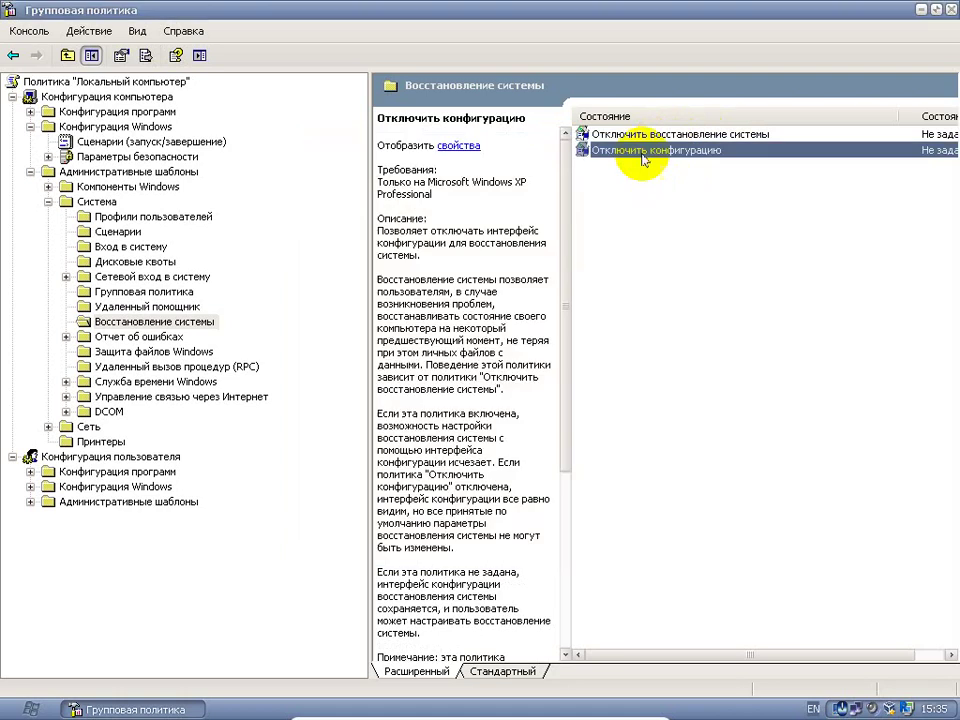
# Look through "Отчет об ошибках", "Защита файлов Windows" and the "Сеть" subfolders, and collapse the computer's "Сеть" and "Система" branches.
pyautogui.click(120, 337)
pyautogui.click(150, 352)
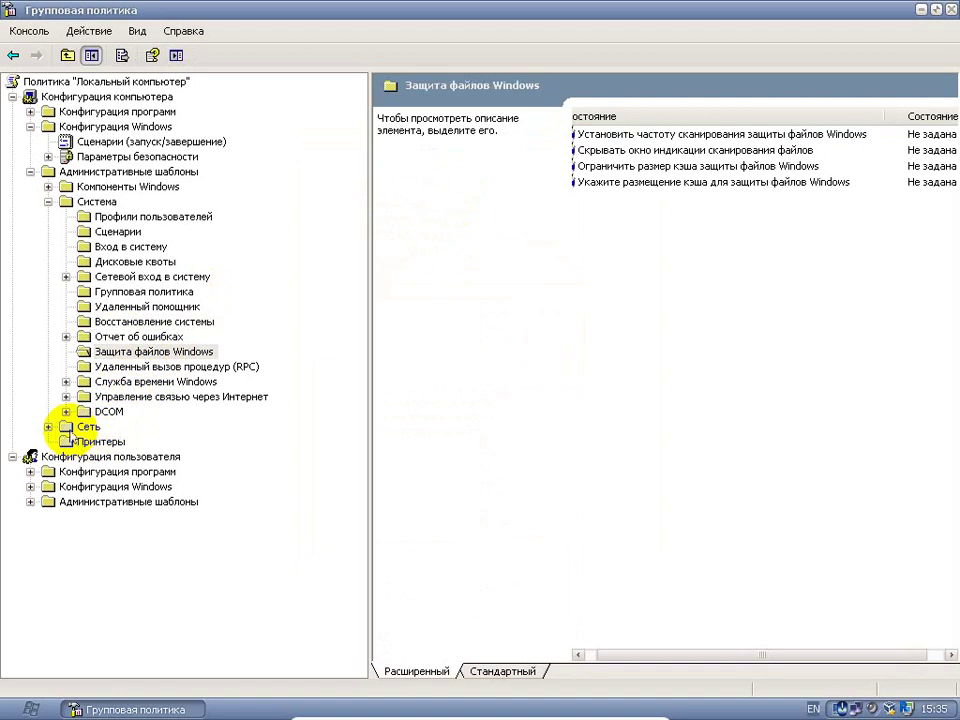
pyautogui.click(64, 428)
pyautogui.click(48, 428)
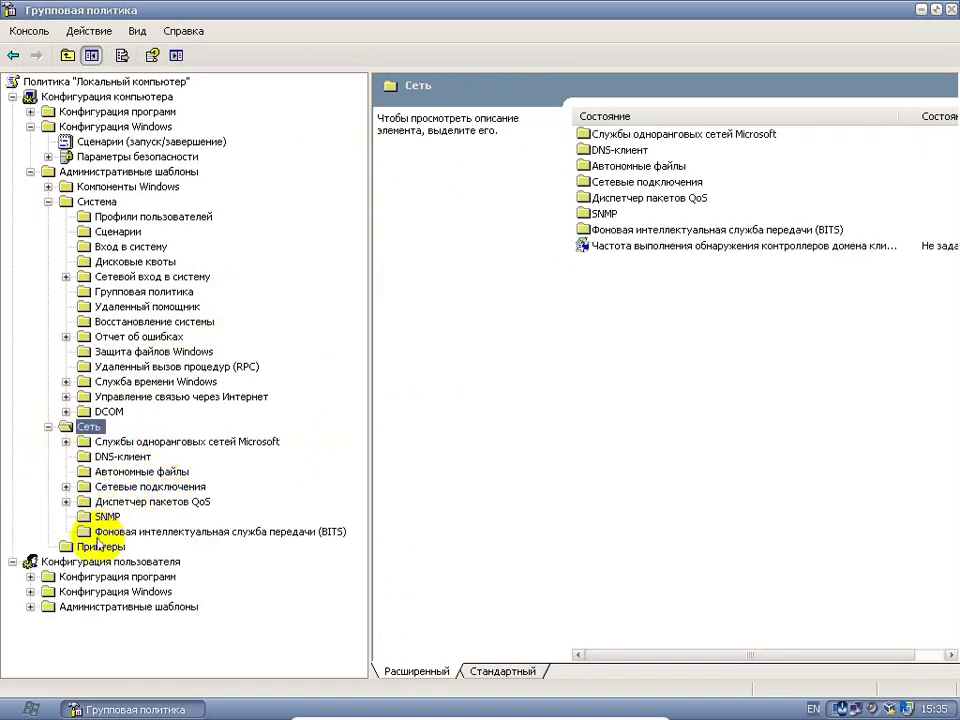
pyautogui.click(48, 428)
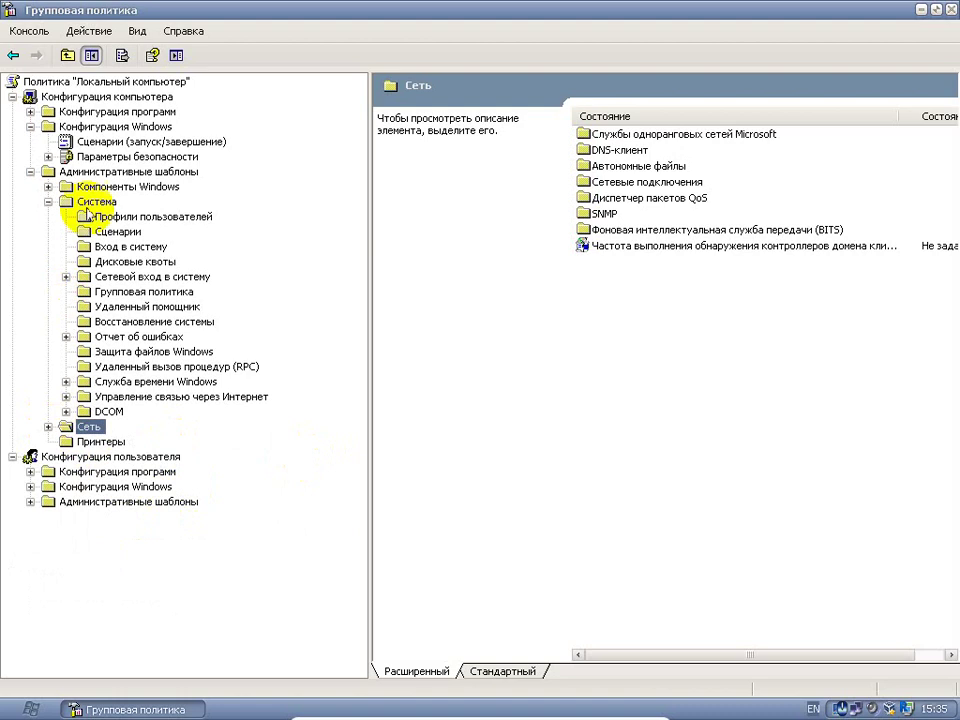
pyautogui.click(48, 201)
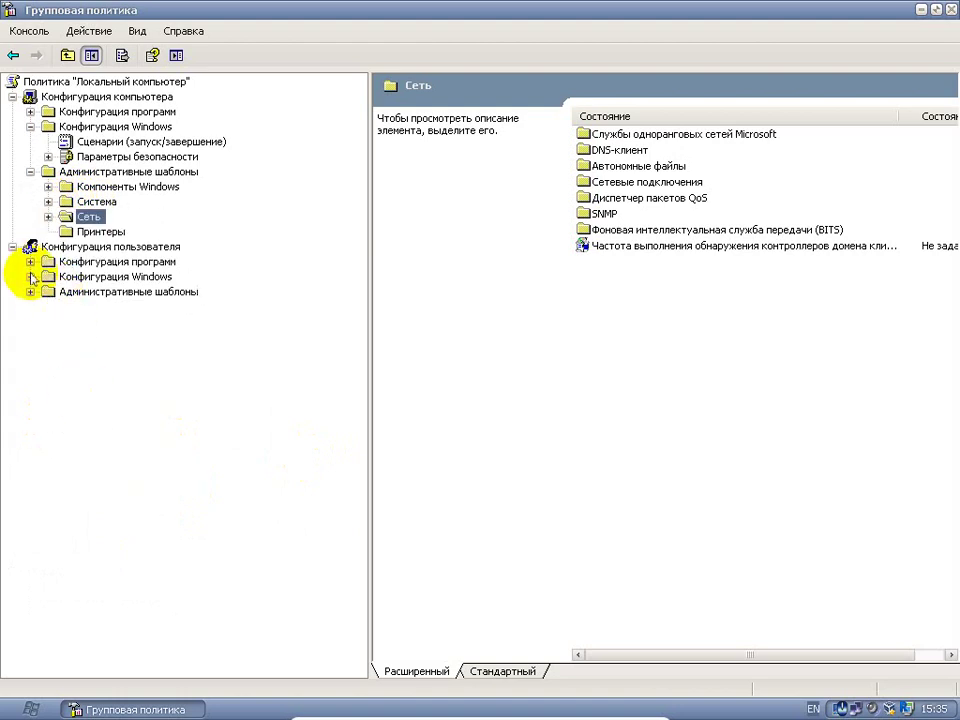
# Expand the user configuration's "Конфигурация Windows" and "Административные шаблоны" branches, including security settings, Internet Explorer settings and "Компоненты Windows".
pyautogui.click(30, 292)
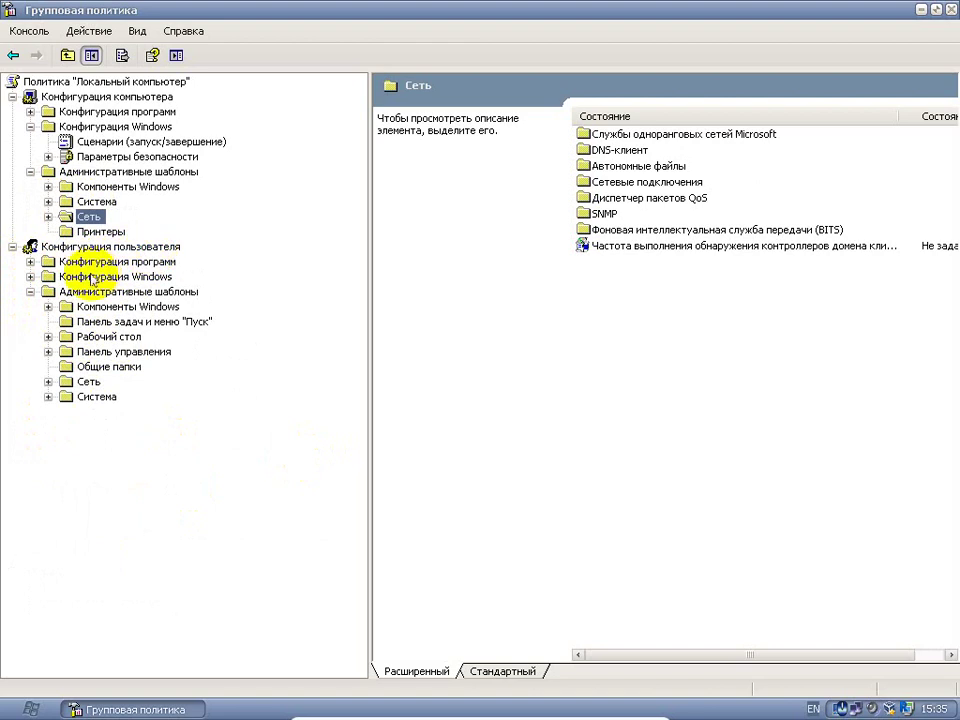
pyautogui.click(30, 276)
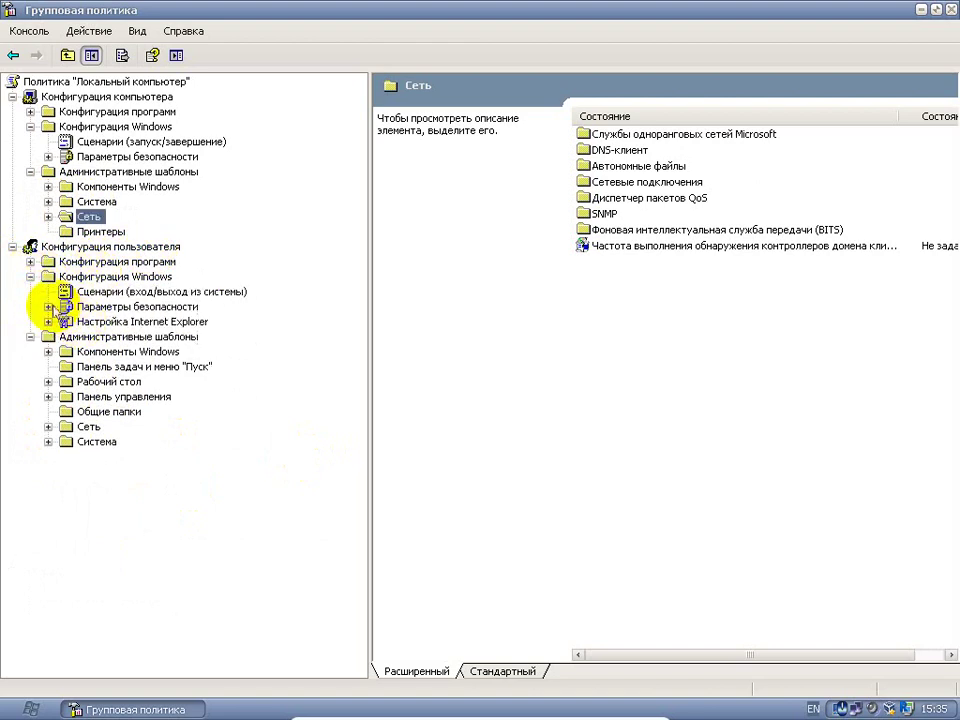
pyautogui.click(48, 306)
pyautogui.click(65, 321)
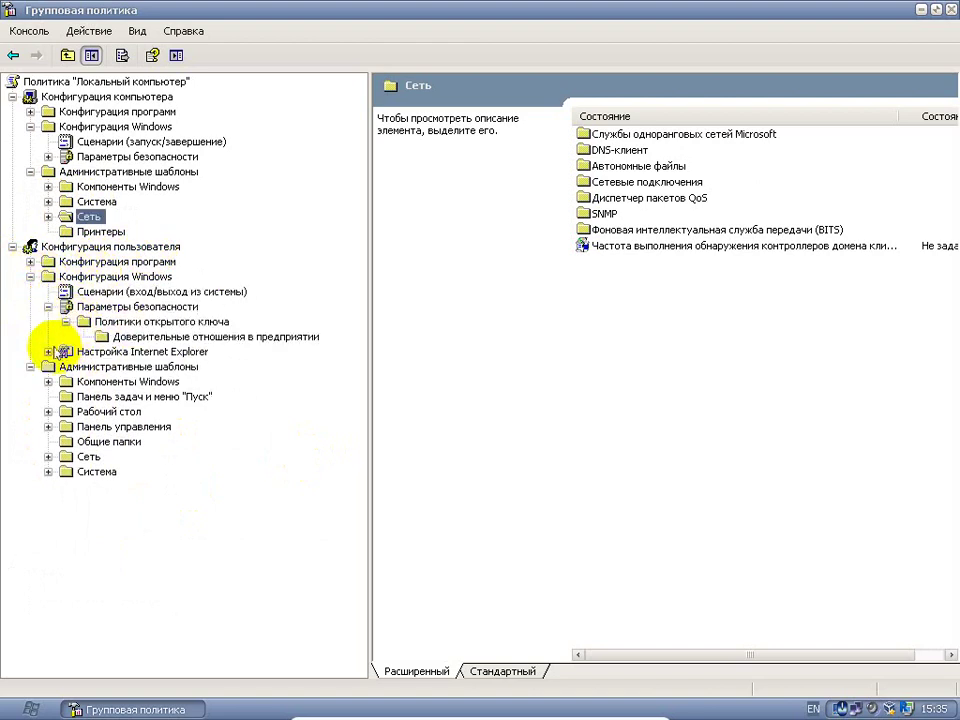
pyautogui.click(48, 351)
pyautogui.click(30, 261)
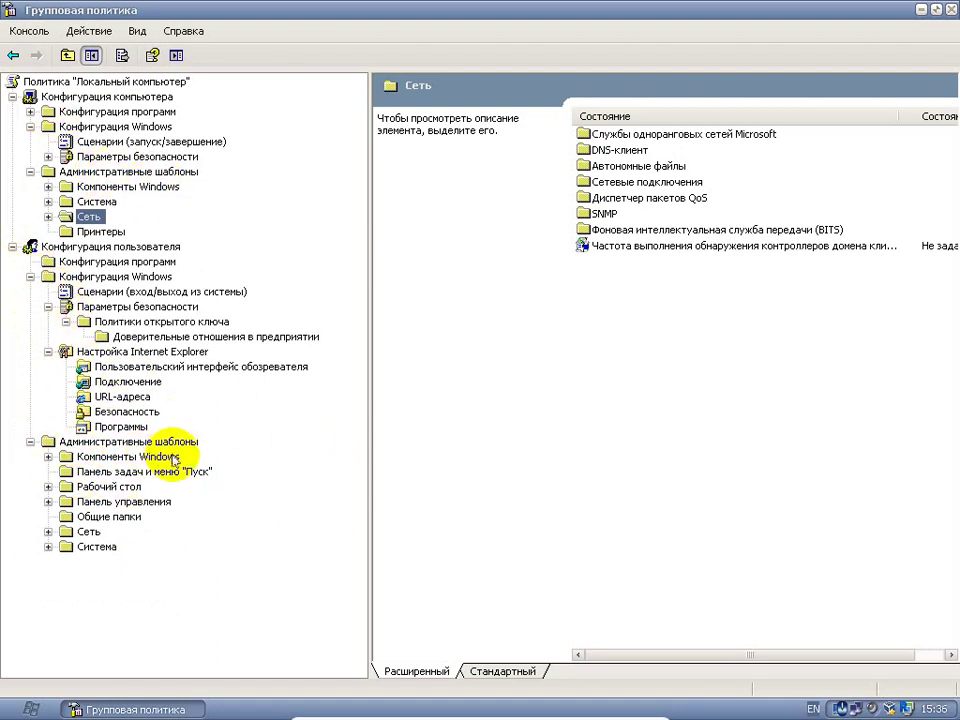
pyautogui.click(48, 456)
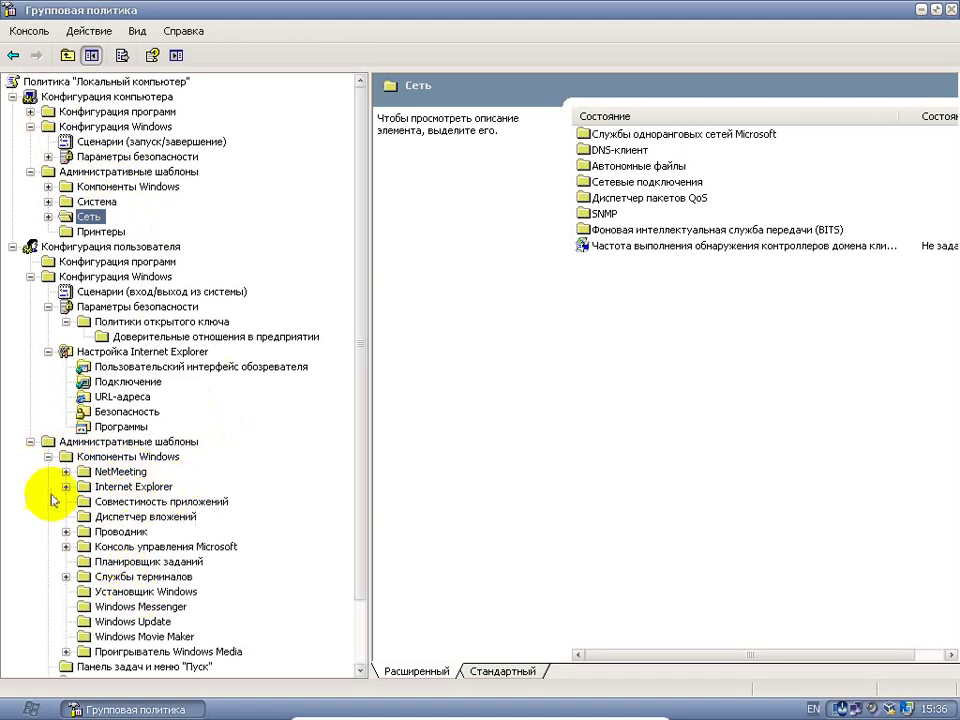
# Open the user configuration's "Рабочий стол" policies, widen the policy list and read the description of "Скрыть и отключить все значки на рабочем столе".
pyautogui.scroll(-2, 50, 490)
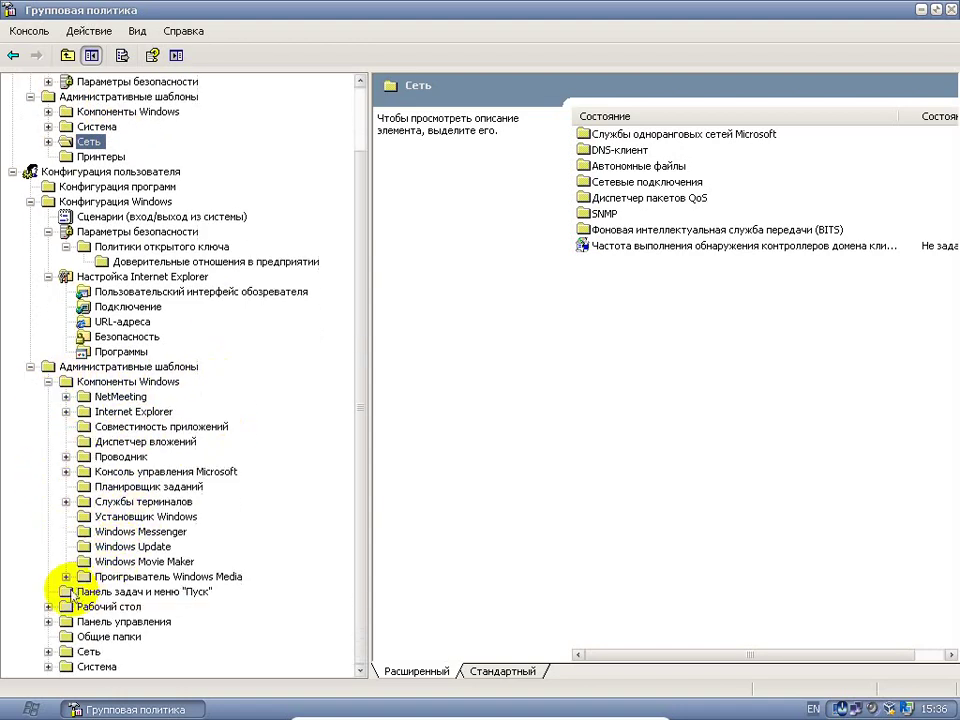
pyautogui.click(104, 607)
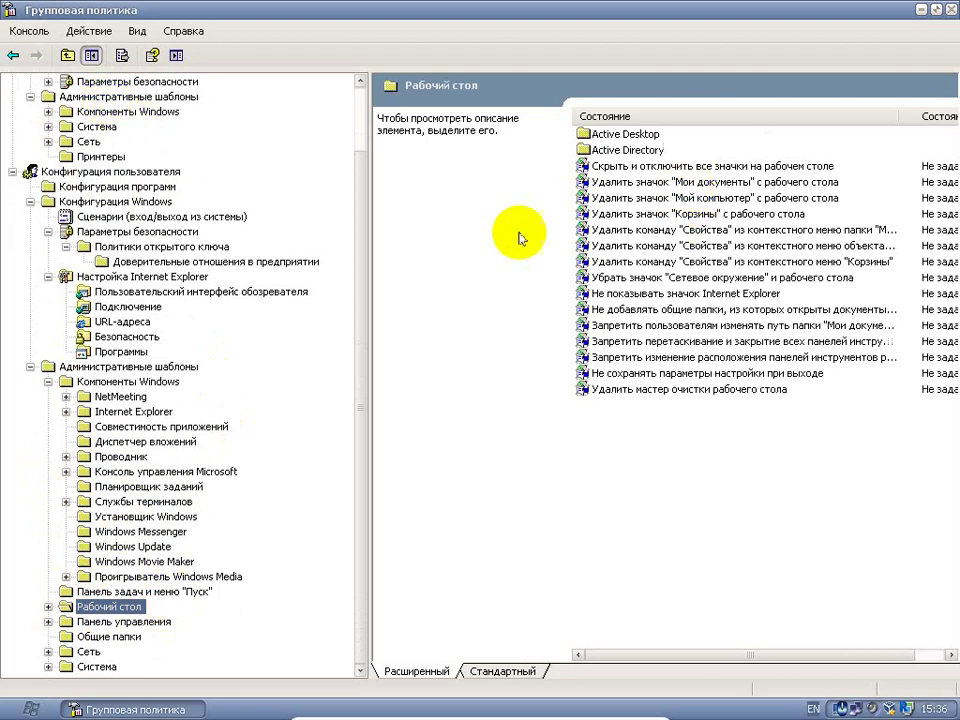
pyautogui.moveTo(366, 118); pyautogui.dragTo(248, 96)
pyautogui.click(620, 166)
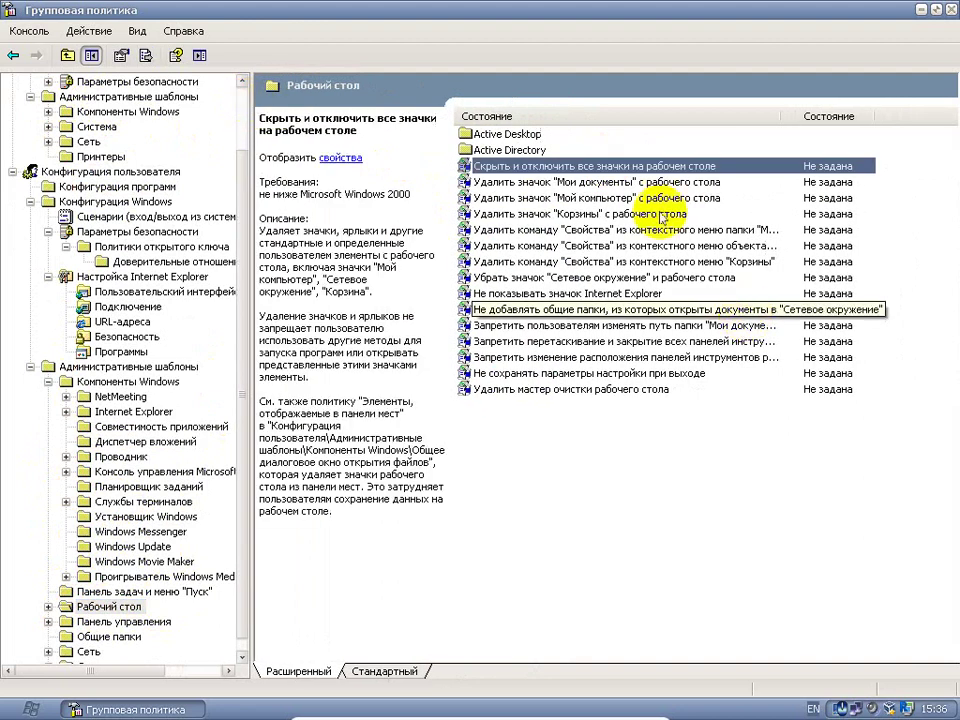
pyautogui.click(510, 136)
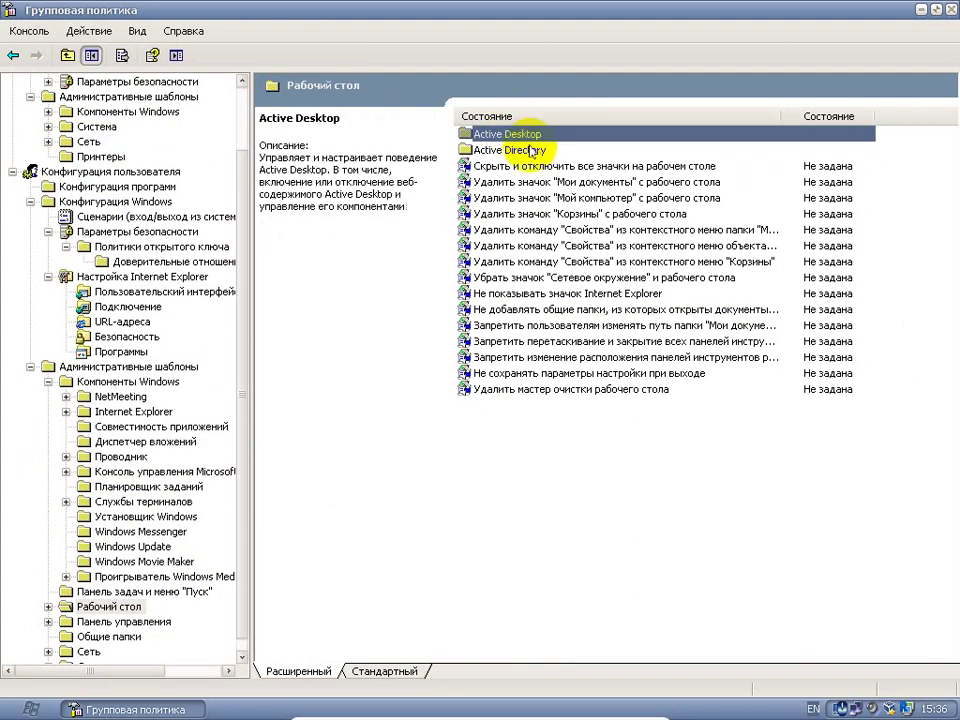
pyautogui.click(519, 168)
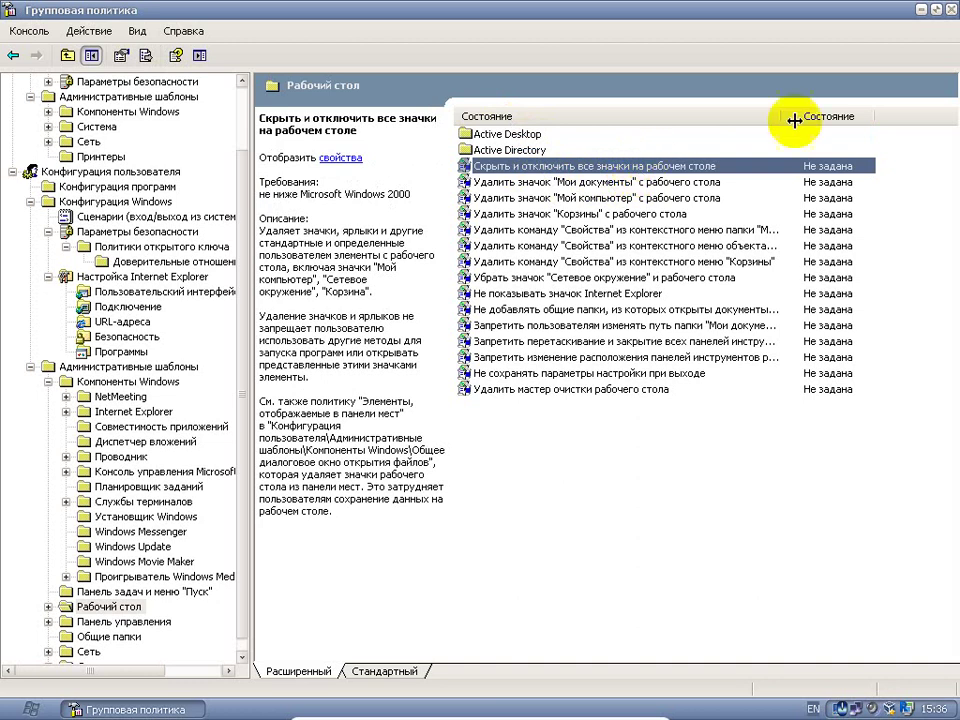
# Go to the desktop, turn off "Отображать значки рабочего стола", turn it back on and return to the policy editor.
pyautogui.click(918, 10)
pyautogui.rightClick(394, 223)
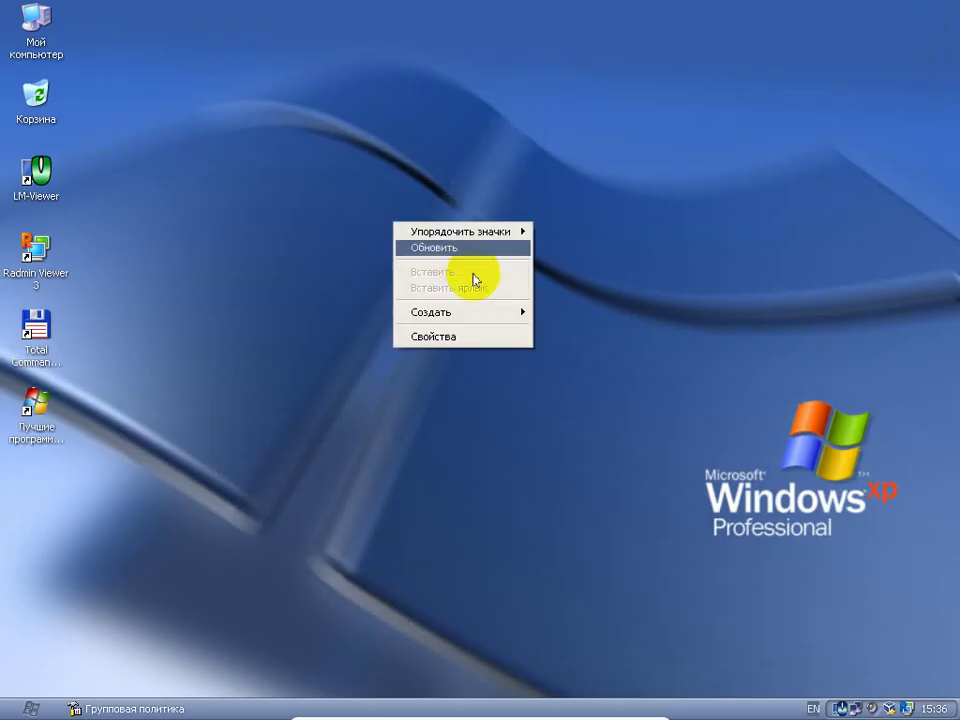
pyautogui.moveTo(484, 238)
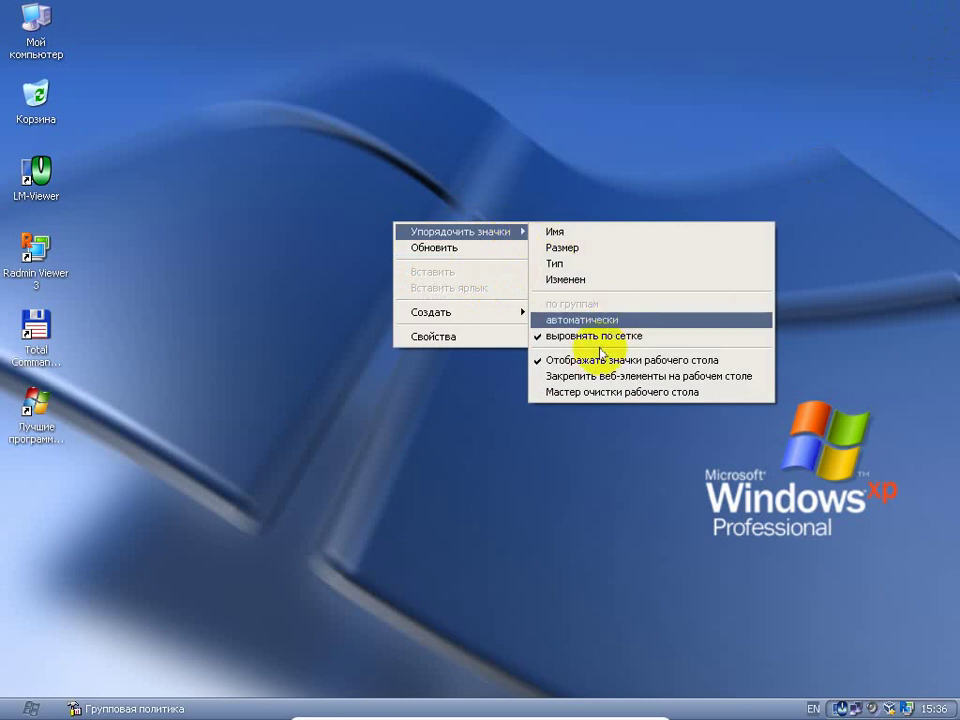
pyautogui.click(539, 361)
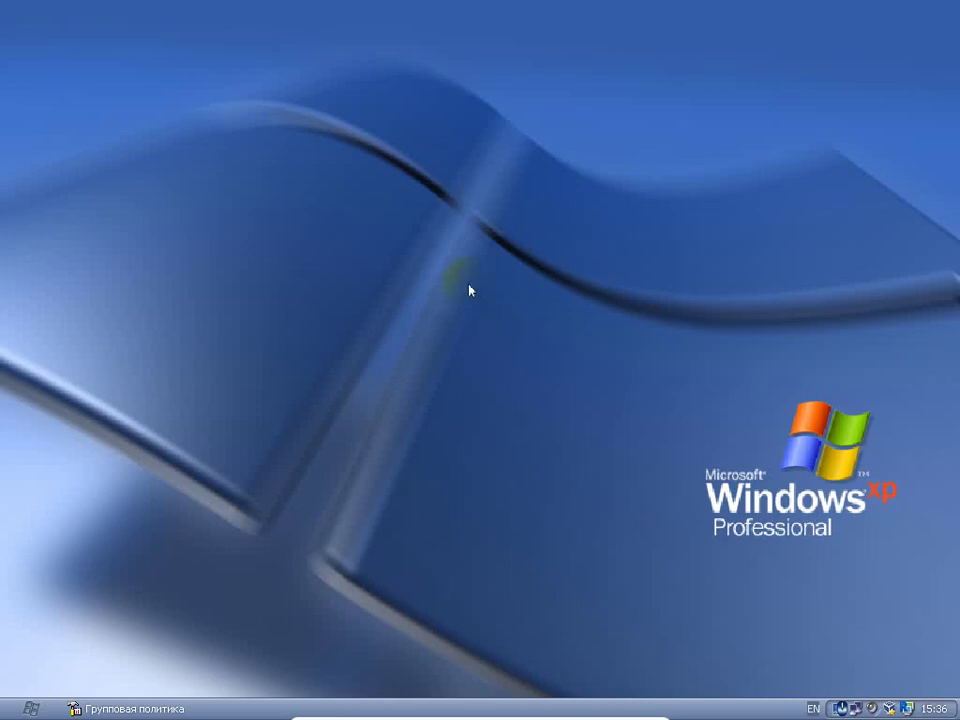
pyautogui.rightClick(469, 290)
pyautogui.moveTo(489, 291)
pyautogui.click(636, 421)
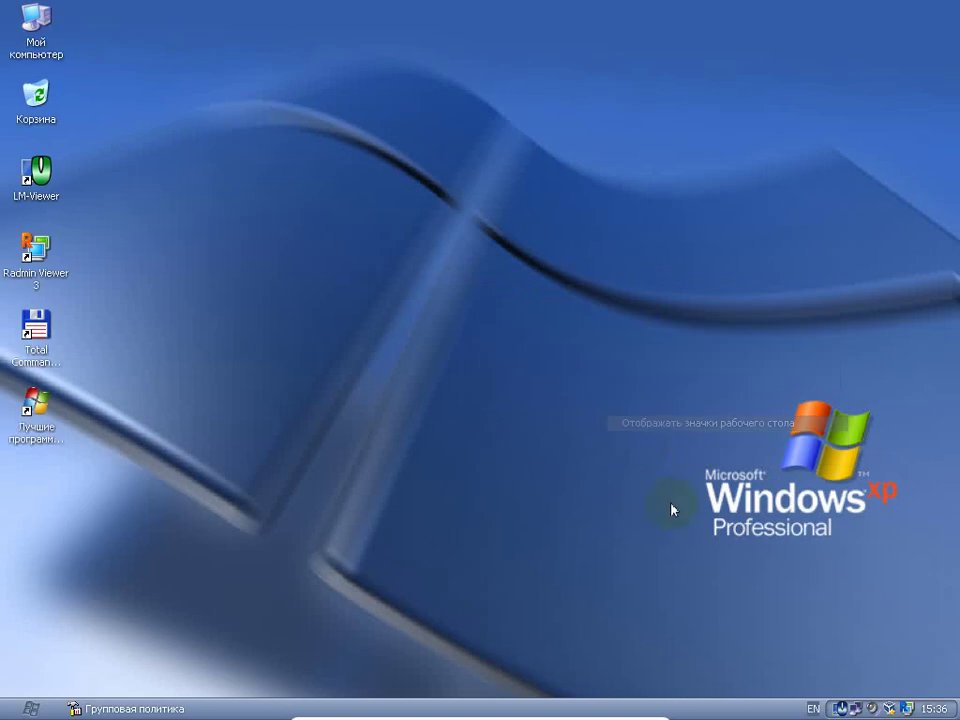
pyautogui.click(150, 708)
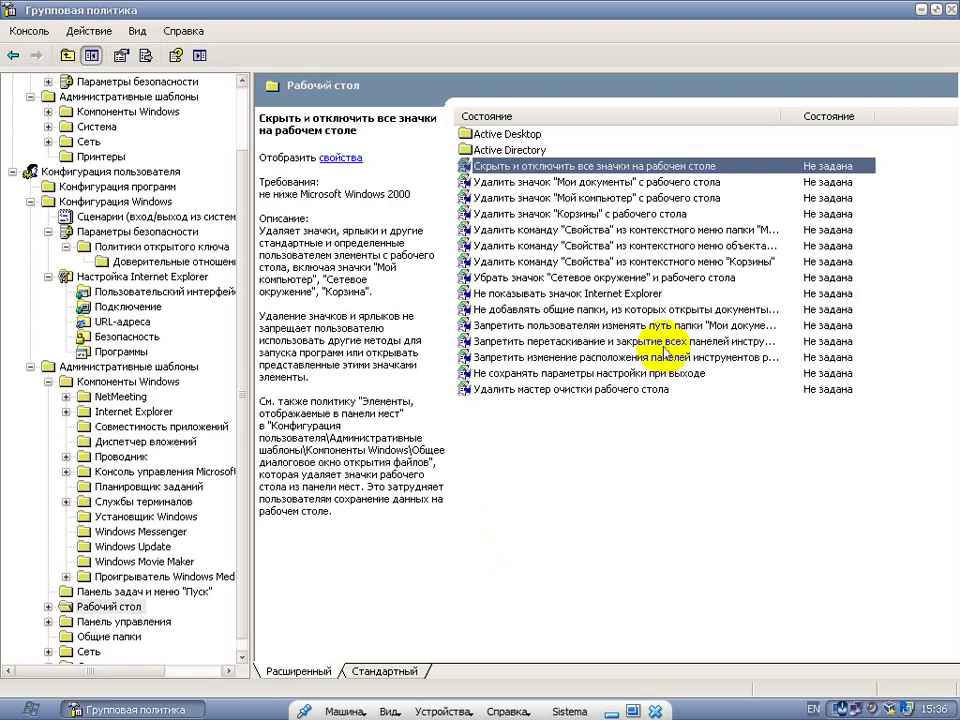
# Look at the settings of "Скрыть и отключить все значки на рабочем столе" and compare them with the desktop's icon arrangement options.
pyautogui.doubleClick(499, 168)
pyautogui.click(662, 142)
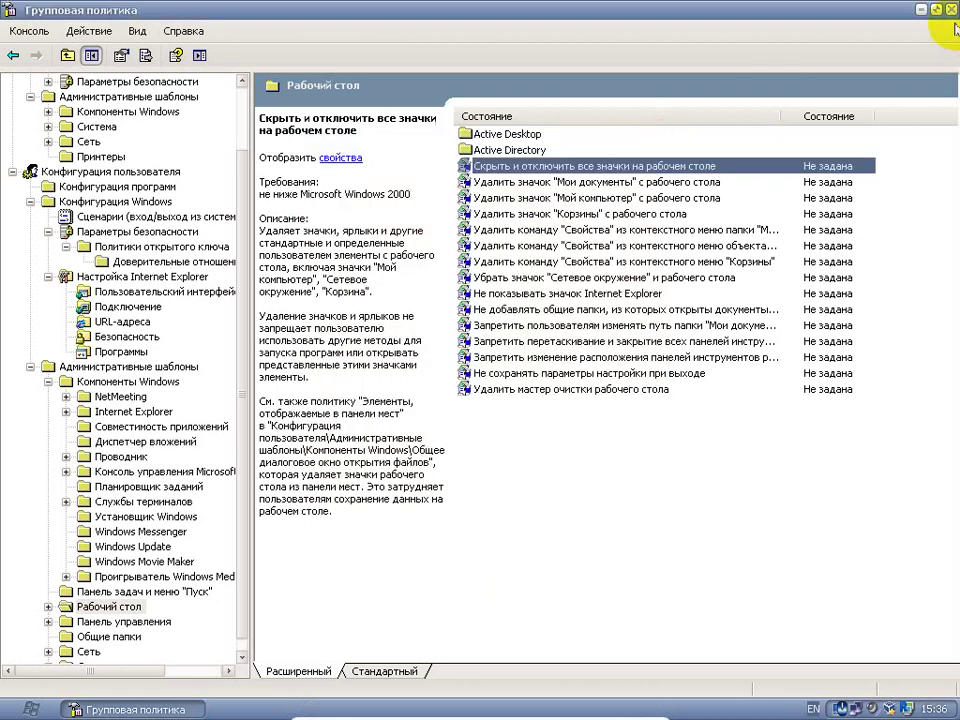
pyautogui.click(922, 10)
pyautogui.rightClick(514, 96)
pyautogui.moveTo(636, 101)
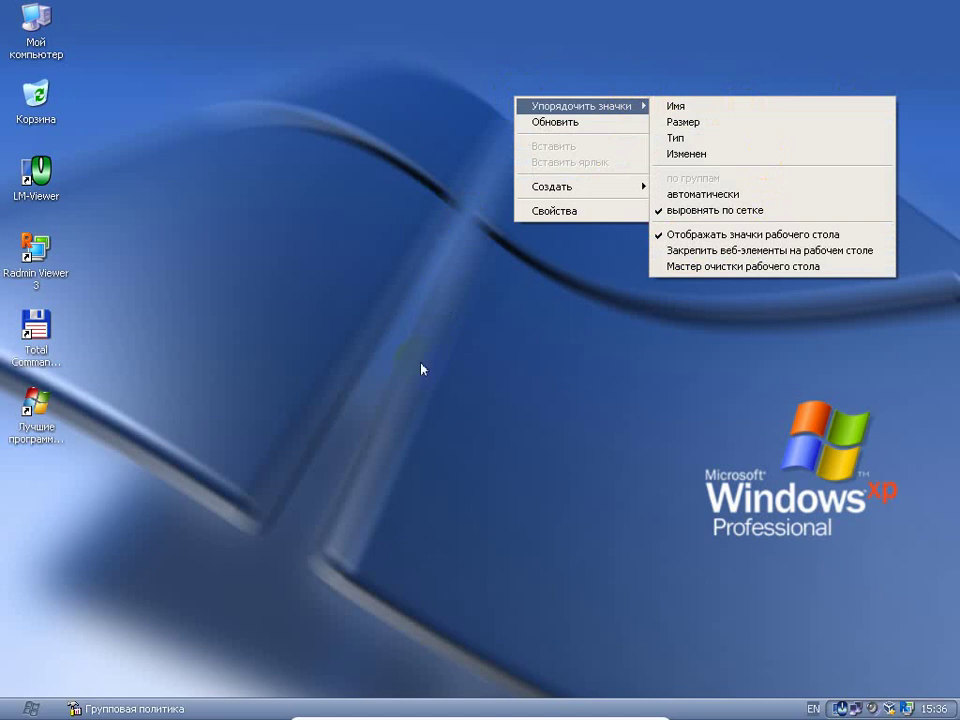
pyautogui.click(414, 630)
pyautogui.click(175, 708)
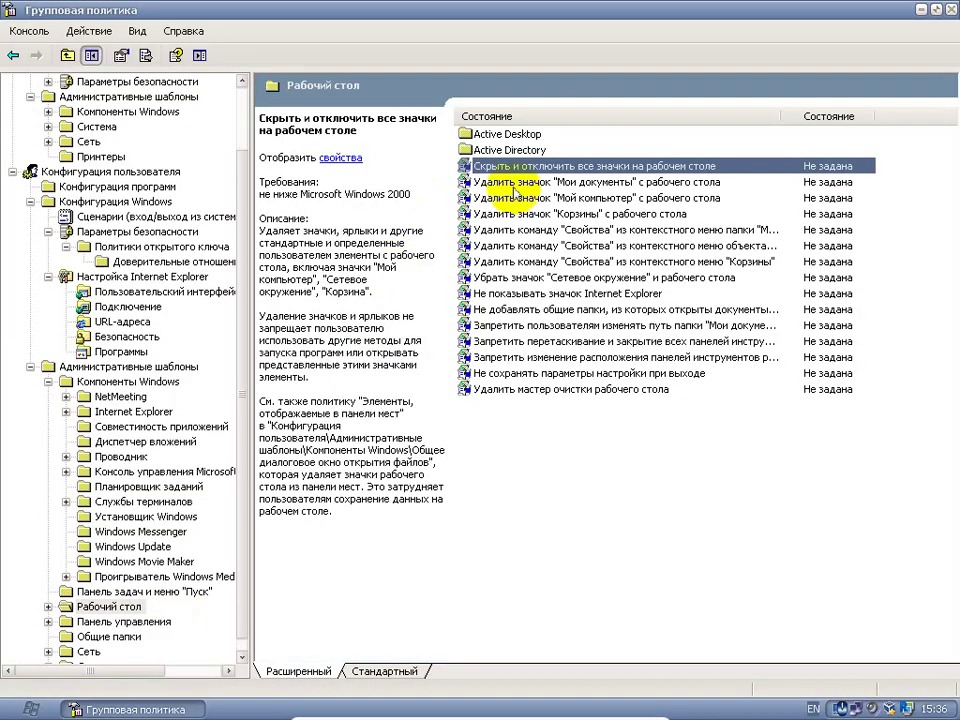
# Set the policy "Скрыть и отключить все значки на рабочем столе" to "Включен" and refresh the desktop to check its effect.
pyautogui.doubleClick(528, 168)
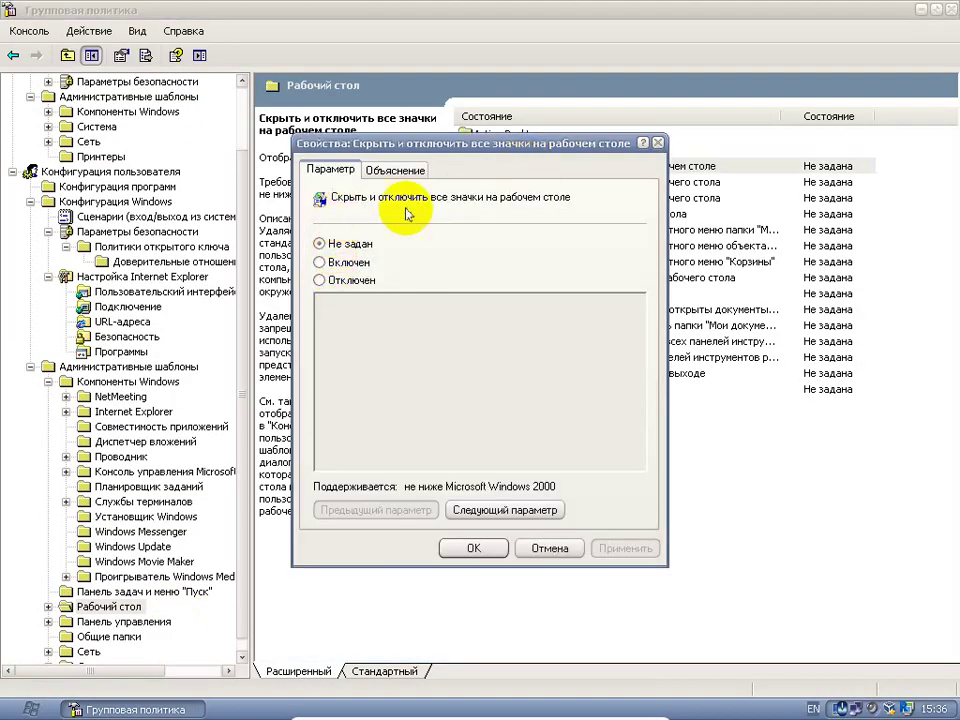
pyautogui.click(320, 262)
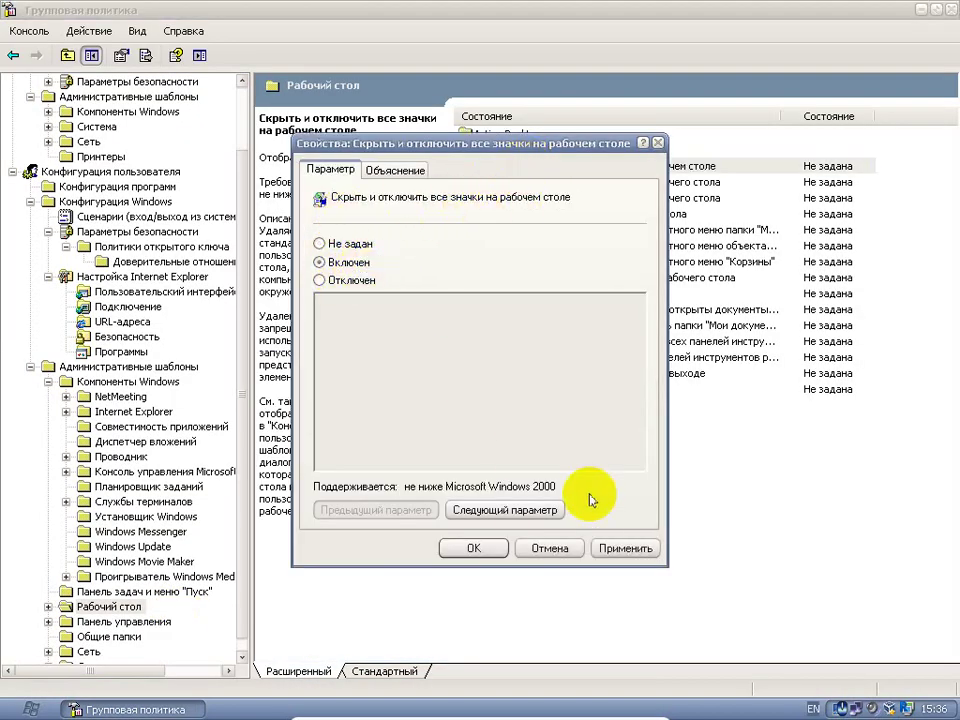
pyautogui.click(625, 548)
pyautogui.click(549, 548)
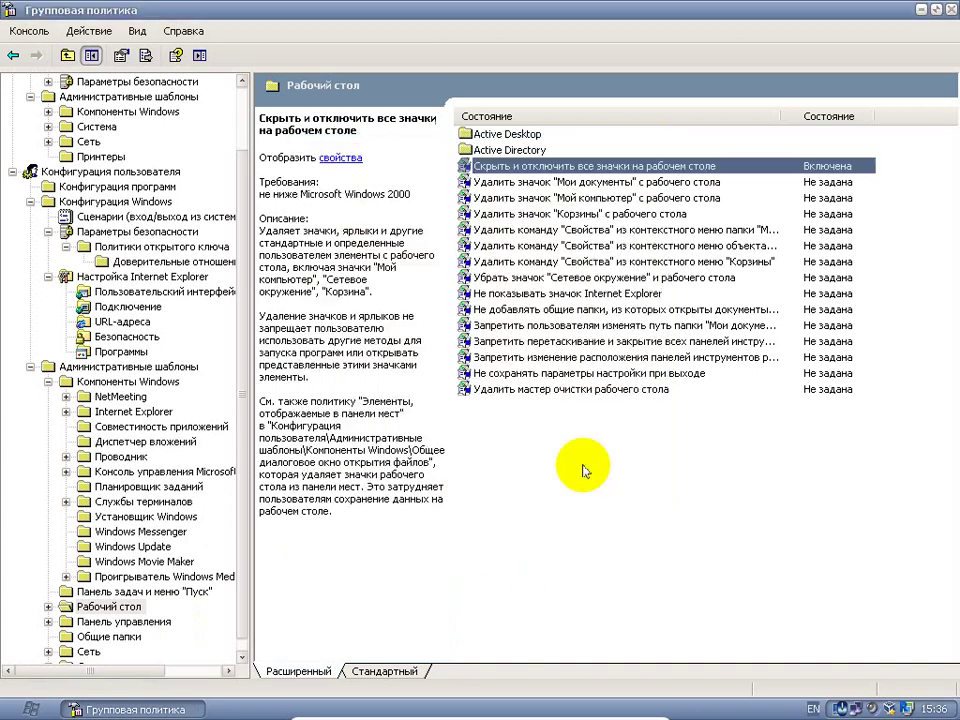
pyautogui.click(919, 10)
pyautogui.rightClick(519, 116)
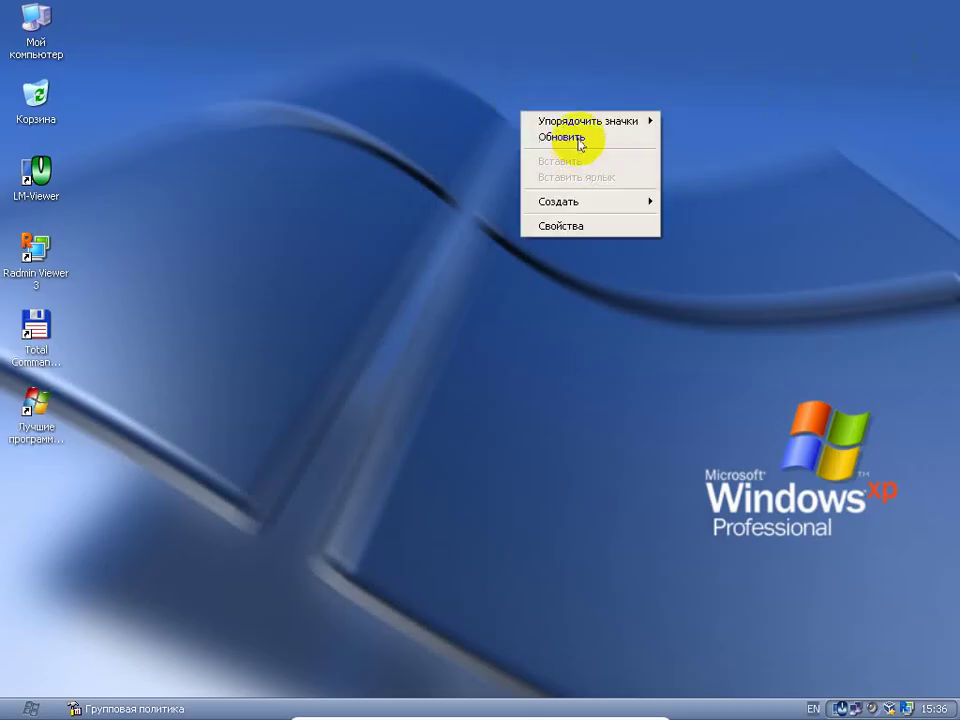
pyautogui.click(566, 139)
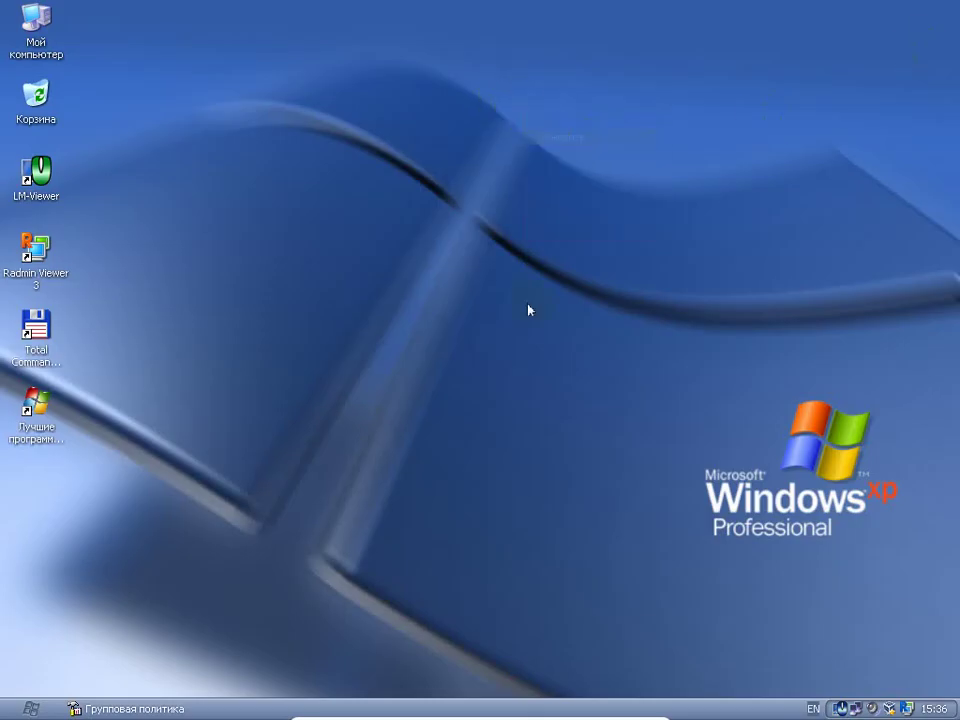
pyautogui.click(137, 706)
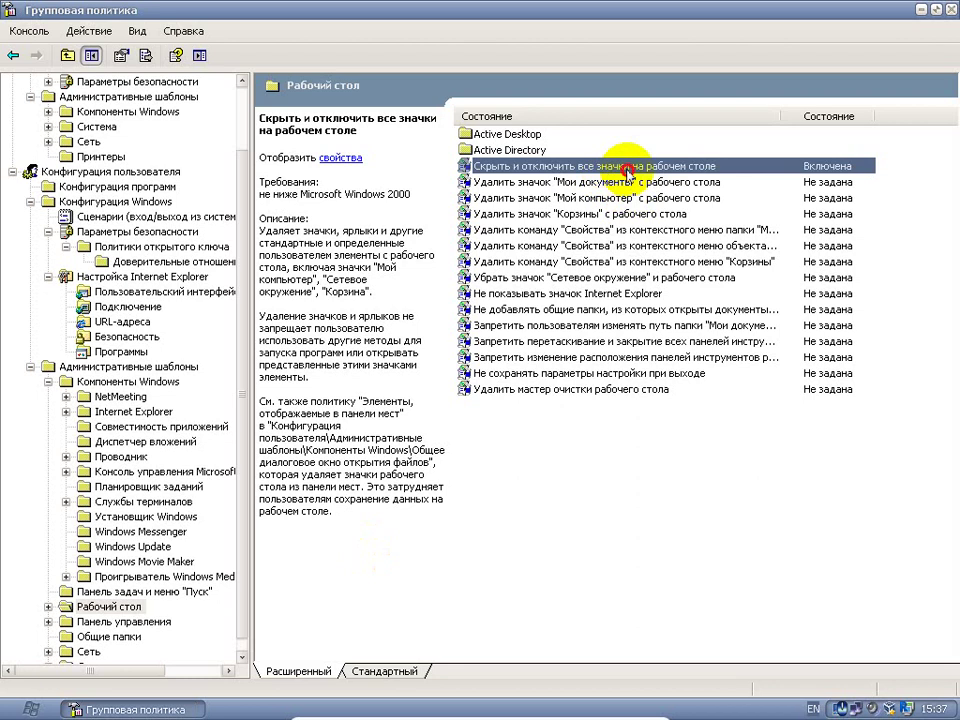
# Read the explanation of the policy "Скрыть и отключить все значки на рабочем столе" and check the icons on the desktop.
pyautogui.doubleClick(625, 168)
pyautogui.click(420, 168)
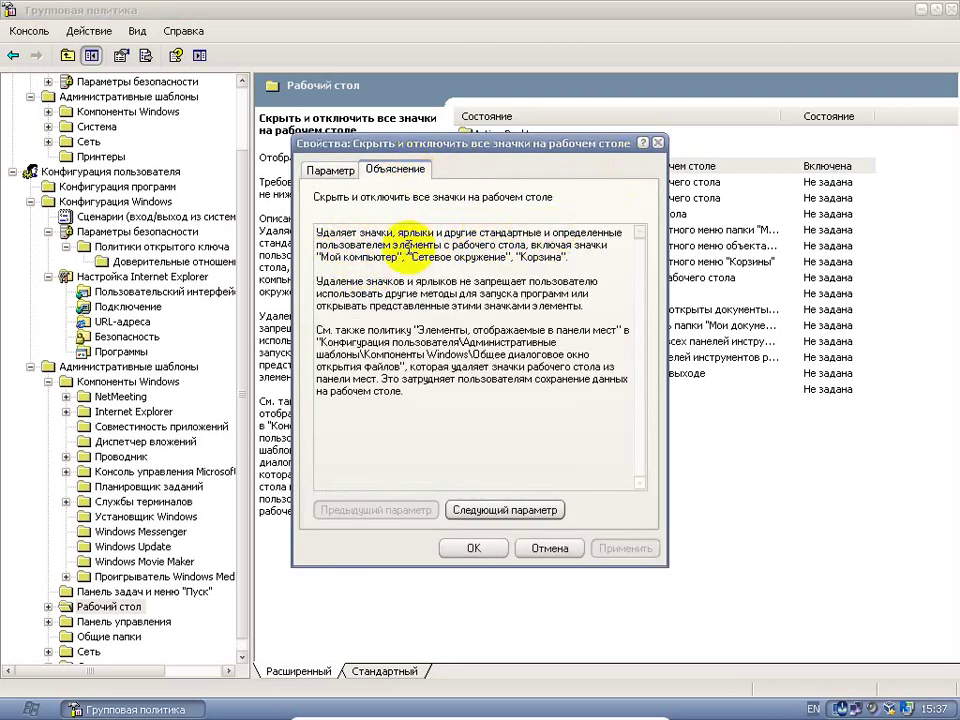
pyautogui.click(658, 143)
pyautogui.click(920, 11)
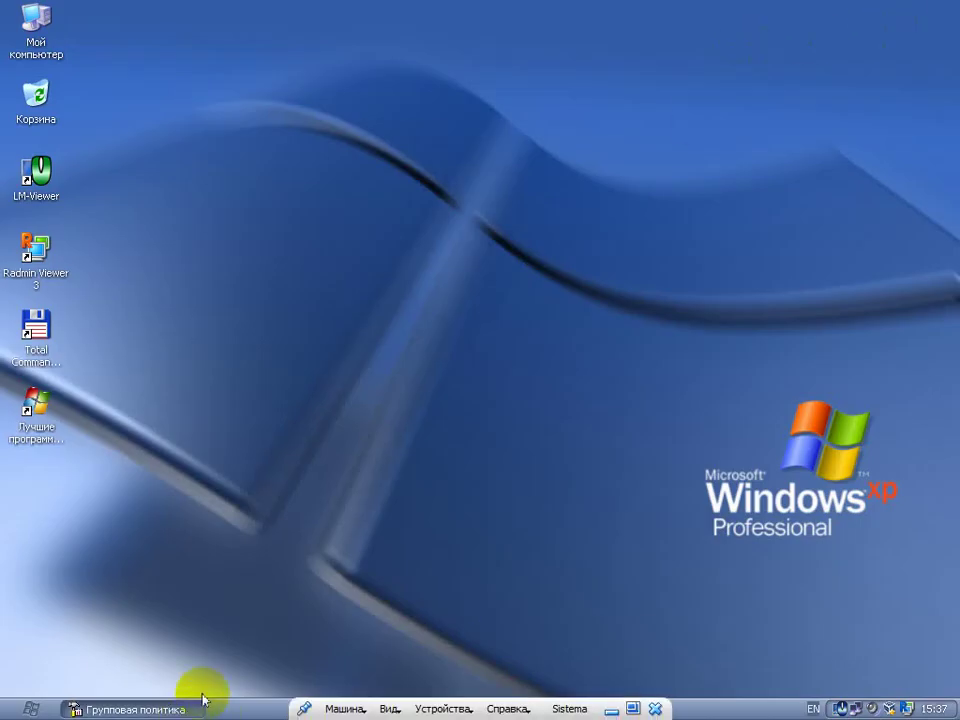
pyautogui.click(125, 709)
# Set the policy "Скрыть и отключить все значки на рабочем столе" to "Отключен" and refresh the desktop.
pyautogui.doubleClick(508, 170)
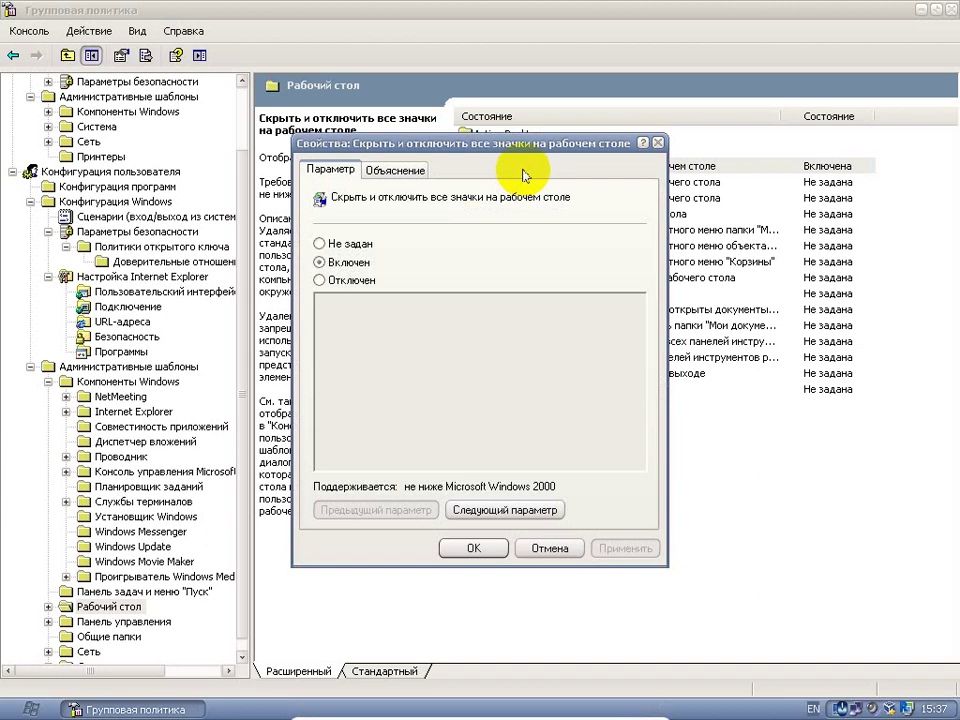
pyautogui.click(338, 280)
pyautogui.click(628, 548)
pyautogui.click(485, 548)
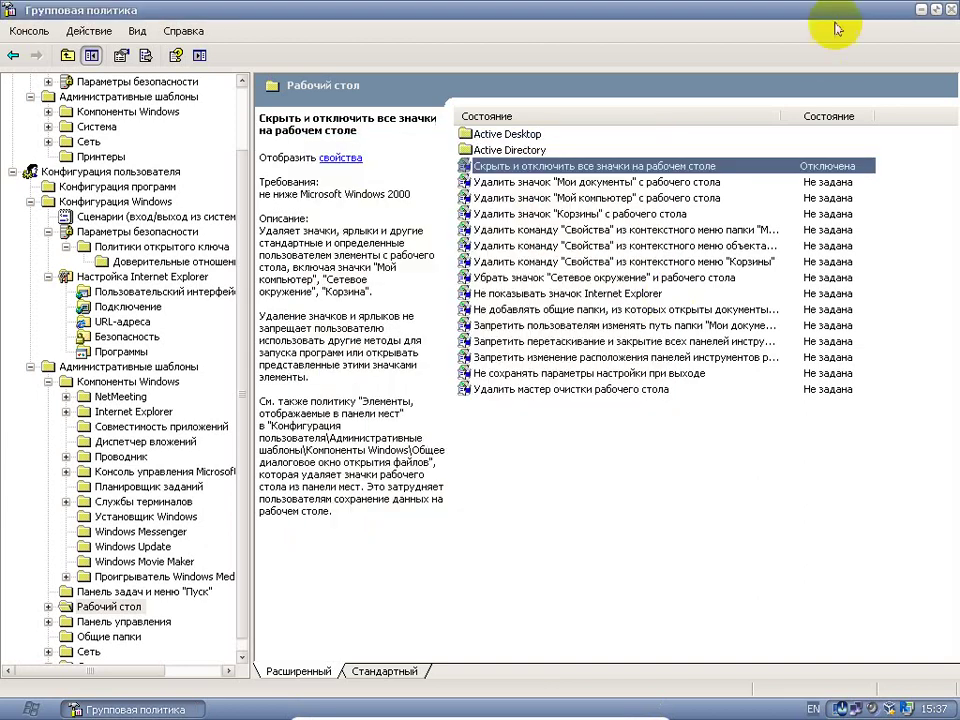
pyautogui.click(920, 11)
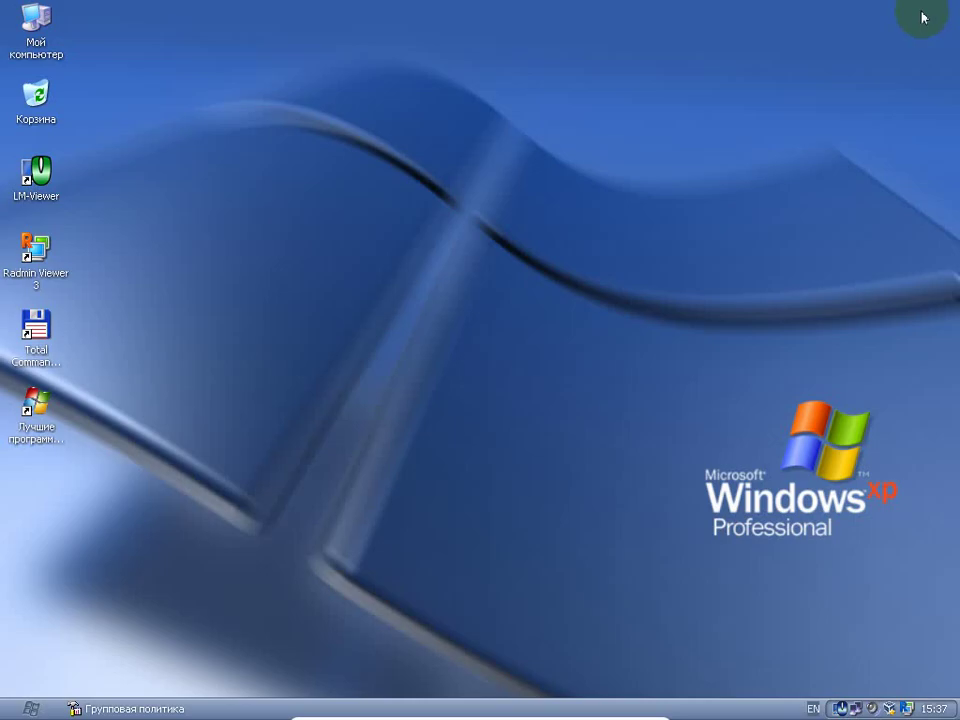
pyautogui.rightClick(358, 102)
pyautogui.click(400, 128)
pyautogui.click(117, 711)
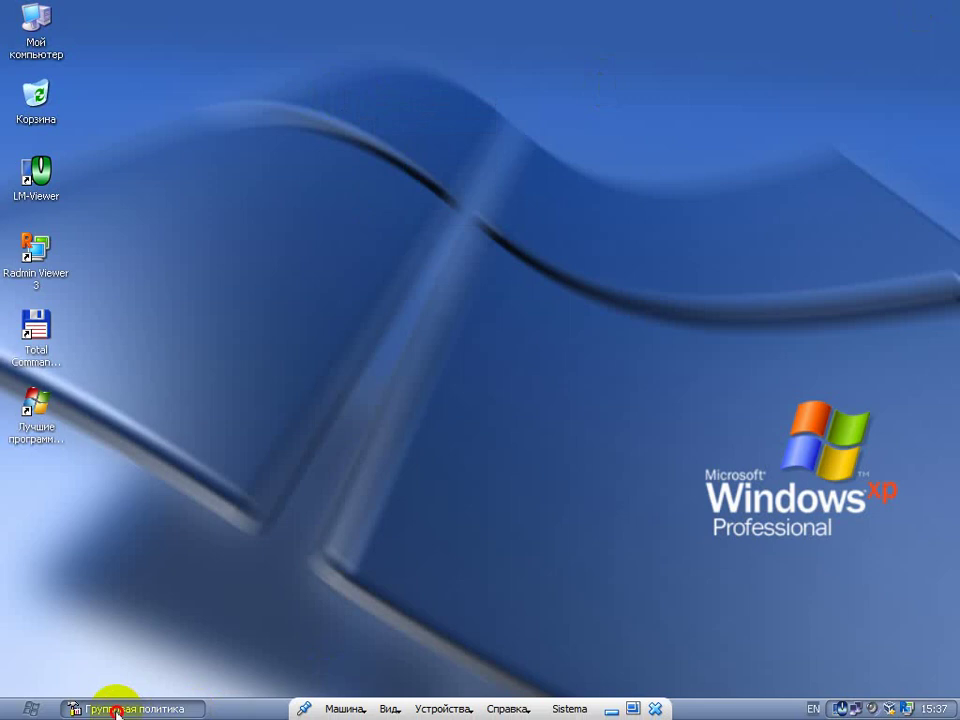
# Set the policy "Удалить значок "Мои документы" с рабочего стола" to "Включен" and check the desktop.
pyautogui.click(531, 184)
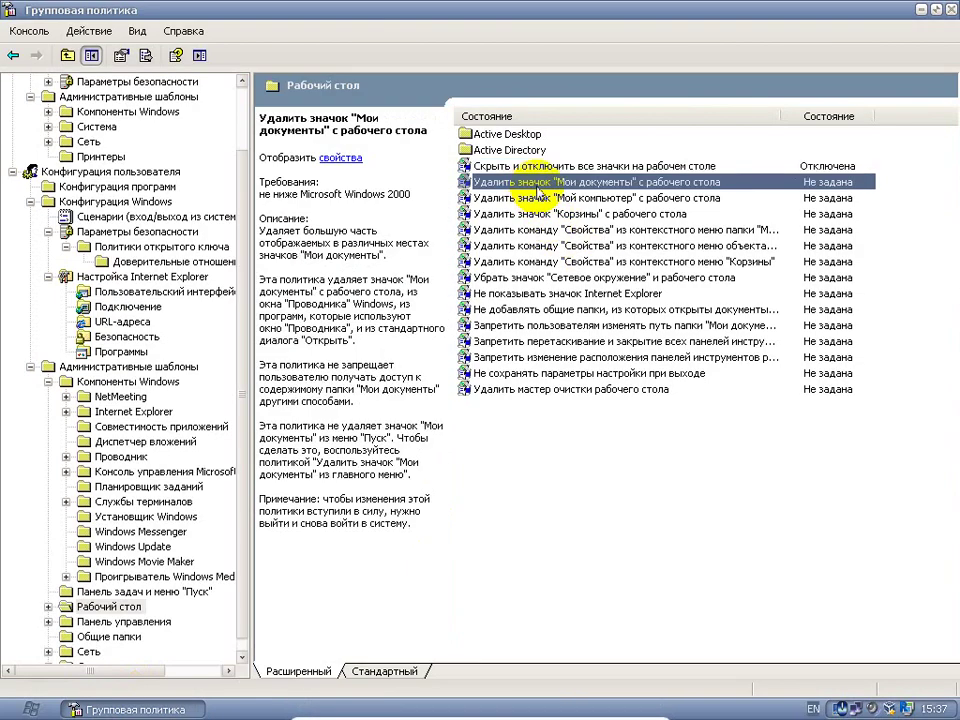
pyautogui.doubleClick(538, 184)
pyautogui.click(319, 262)
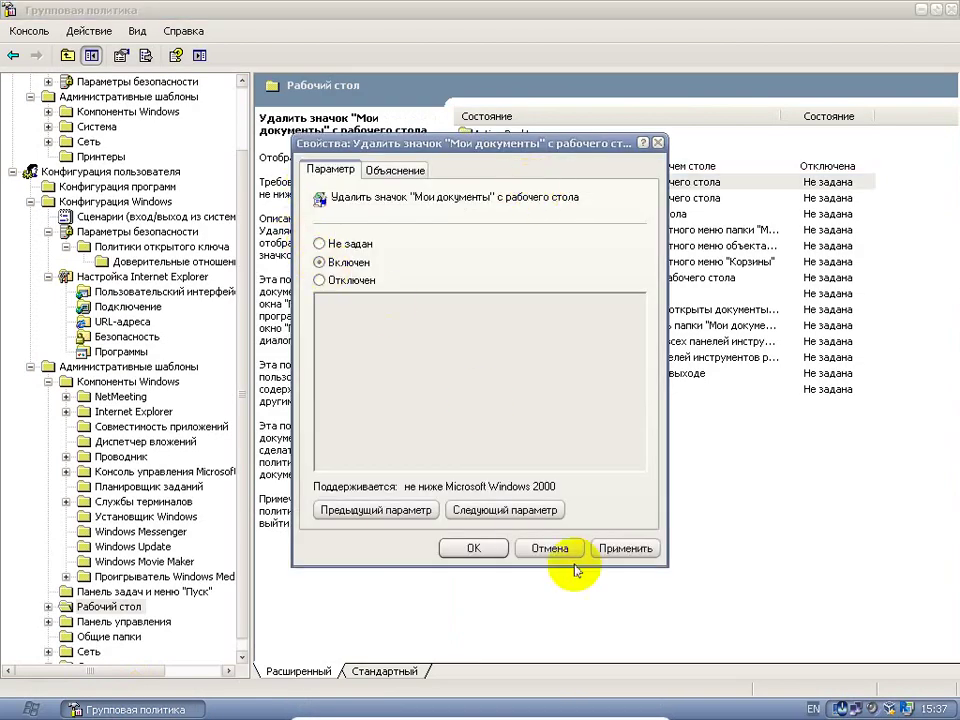
pyautogui.click(621, 548)
pyautogui.click(490, 549)
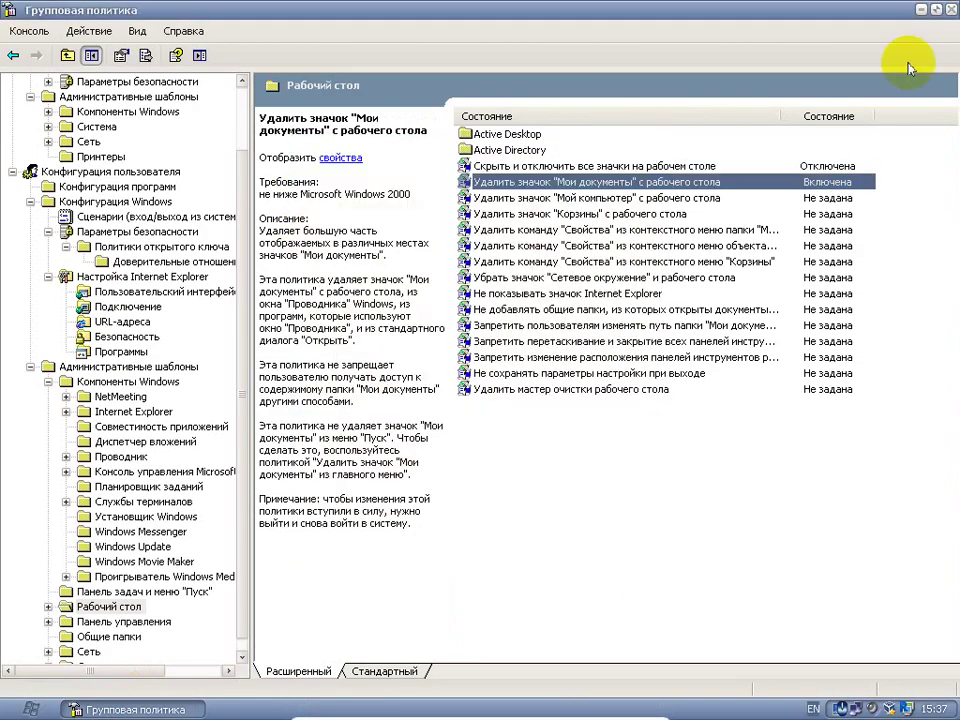
pyautogui.click(918, 12)
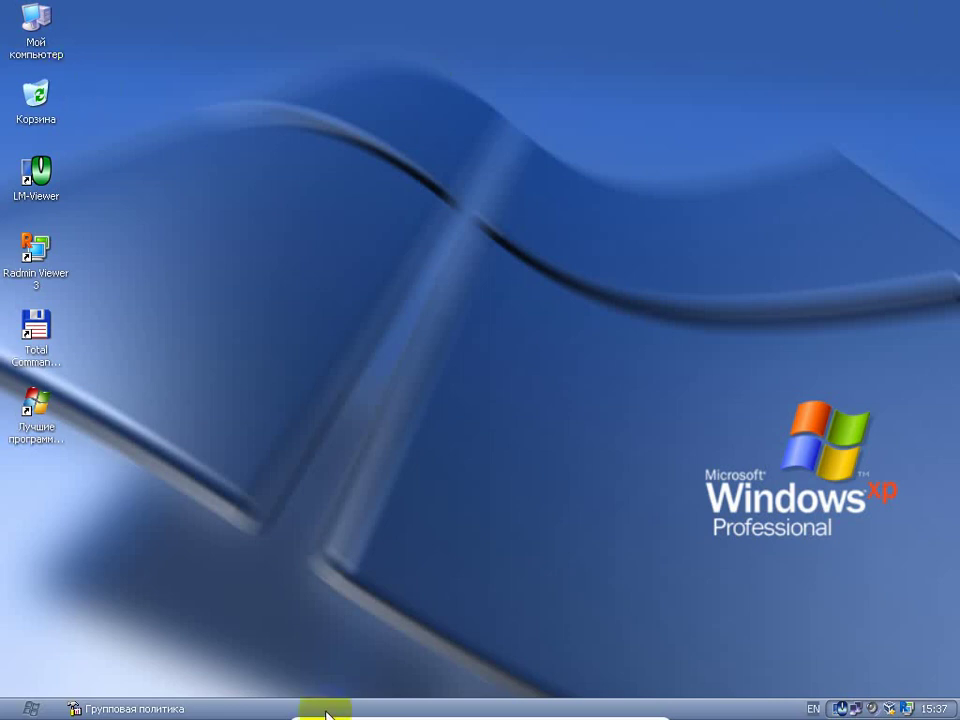
pyautogui.click(160, 708)
# Set the policy "Удалить значок "Корзины" с рабочего стола" to "Включен" and refresh the desktop to check the Recycle Bin icon.
pyautogui.doubleClick(585, 213)
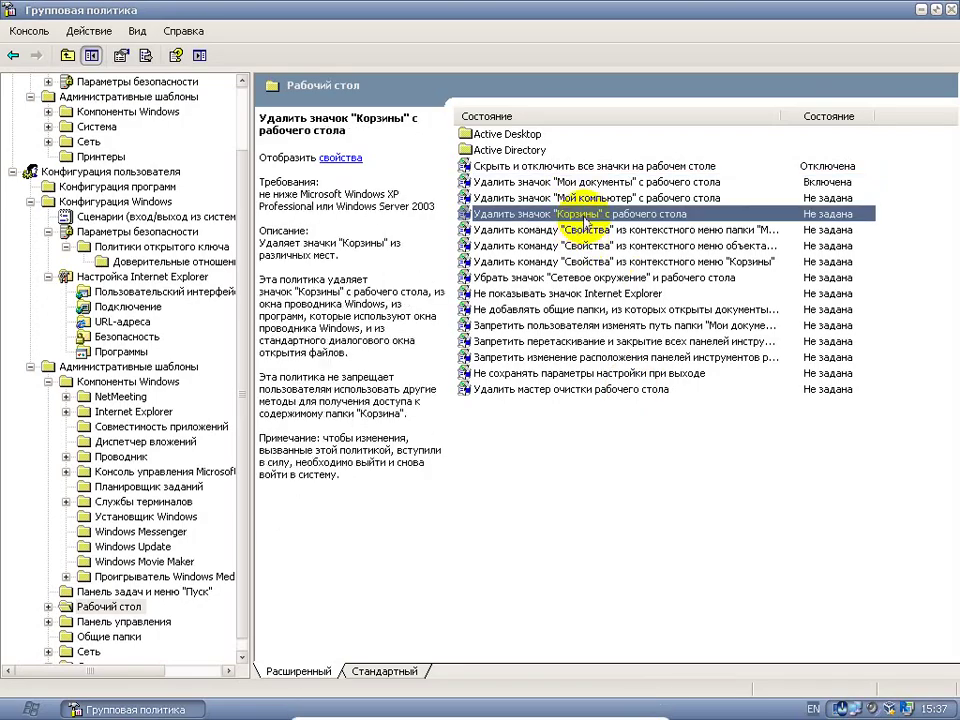
pyautogui.click(347, 264)
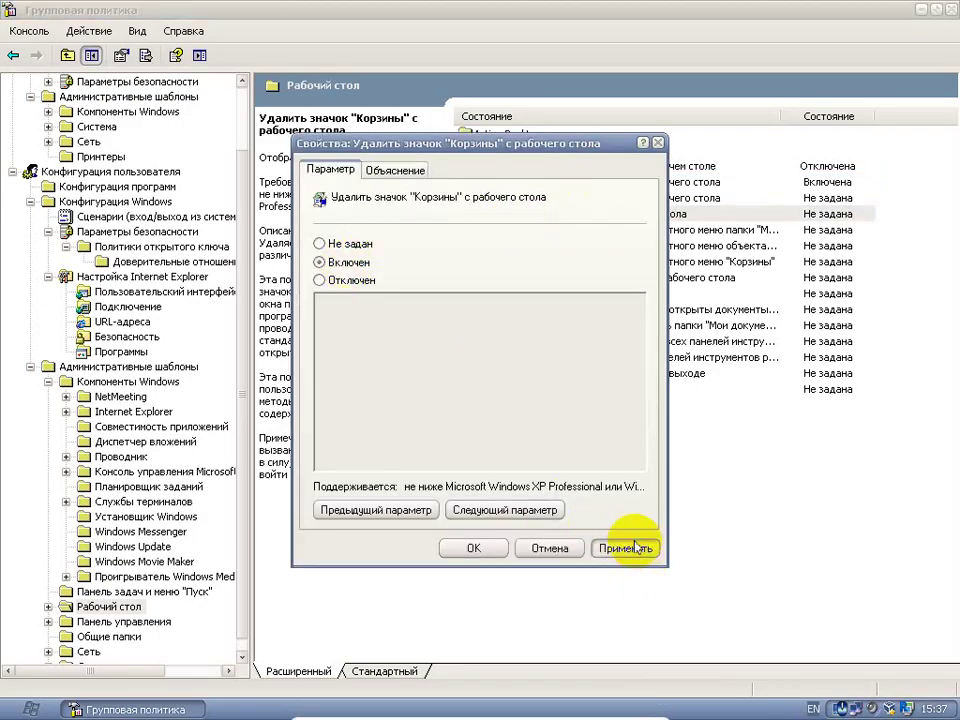
pyautogui.click(625, 548)
pyautogui.click(920, 9)
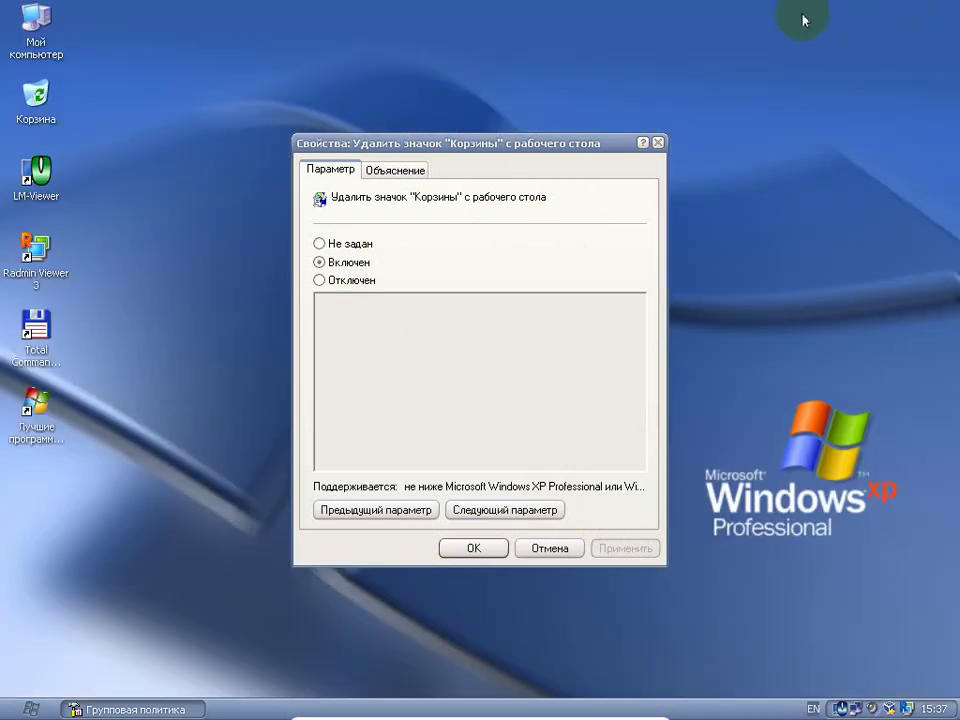
pyautogui.rightClick(776, 189)
pyautogui.click(791, 212)
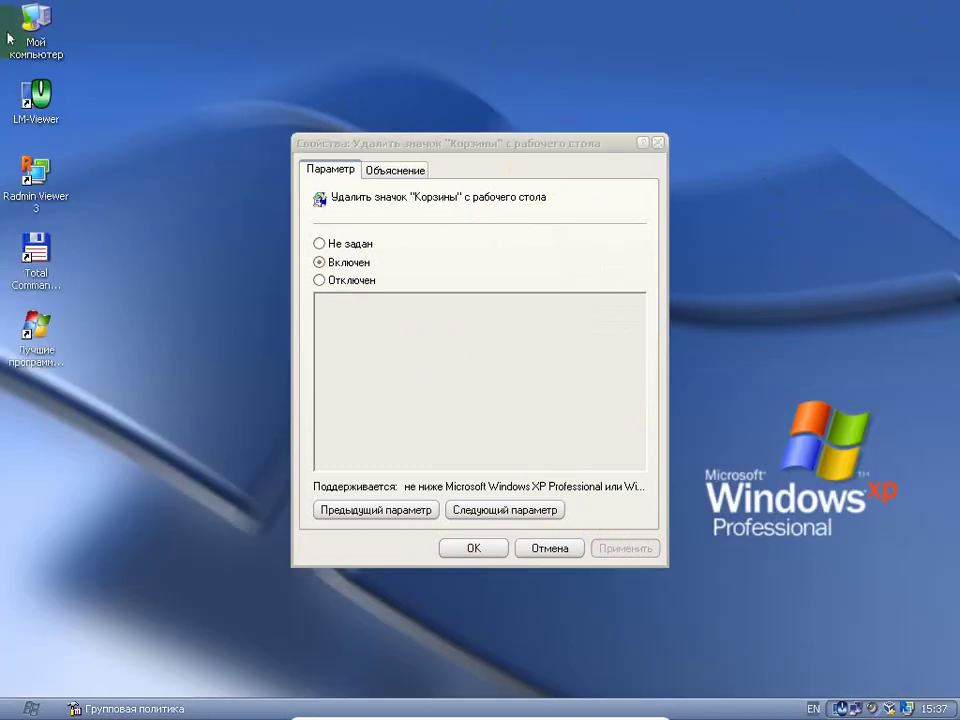
pyautogui.click(489, 550)
pyautogui.click(90, 708)
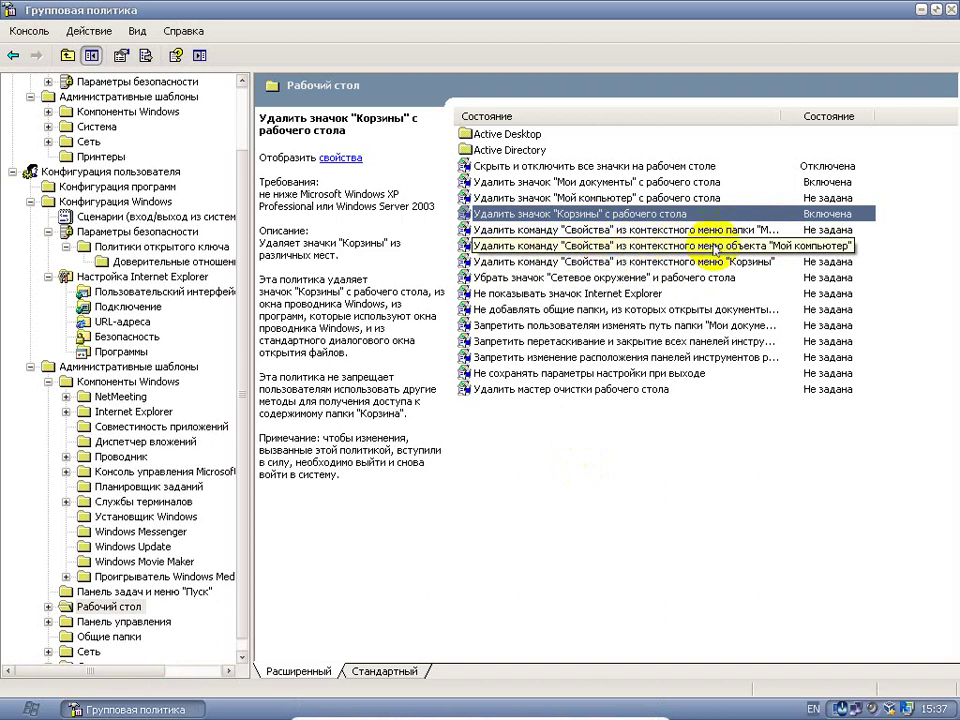
# Go to the desktop and open the system properties of "Мой компьютер".
pyautogui.click(920, 12)
pyautogui.rightClick(44, 36)
pyautogui.click(116, 261)
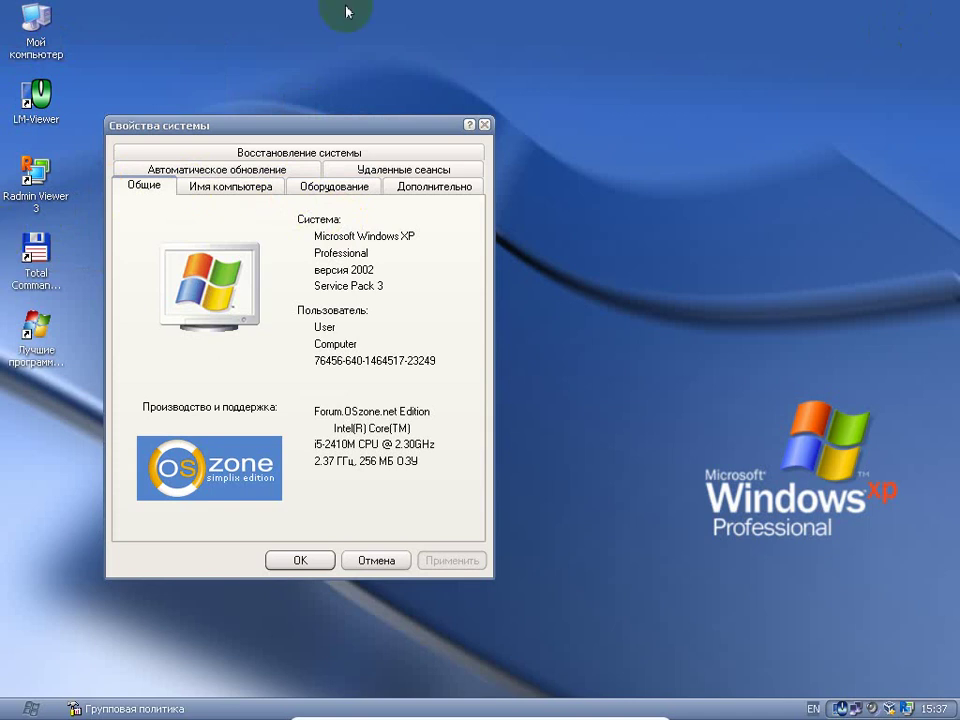
# Close the system properties and set the policy "Удалить значок "Мои документы" с рабочего стола" to "Не задан".
pyautogui.click(485, 125)
pyautogui.rightClick(276, 223)
pyautogui.click(701, 561)
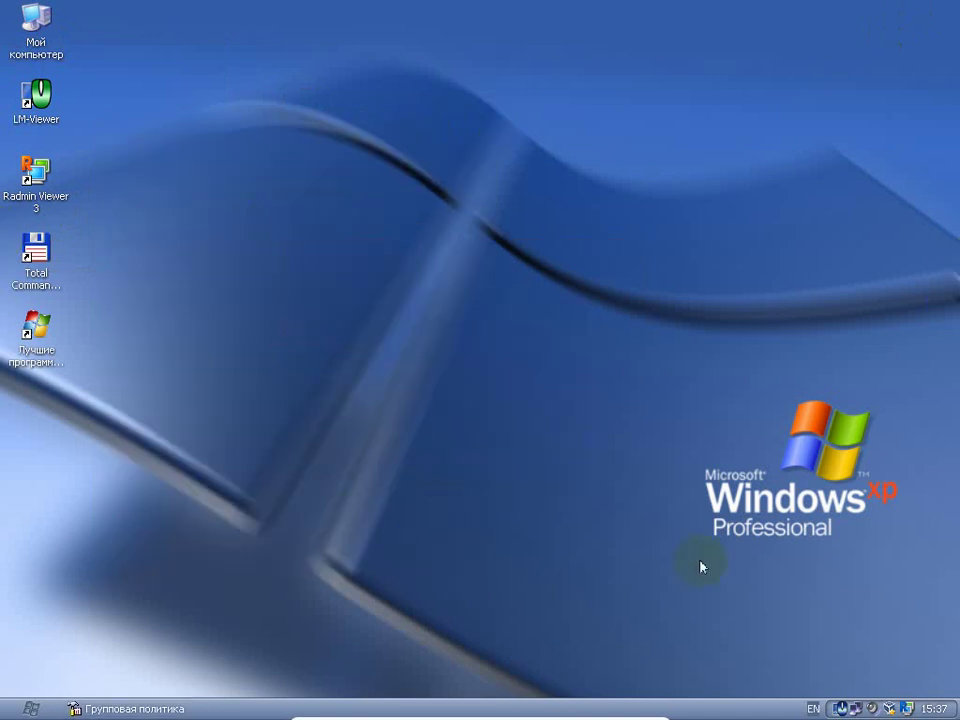
pyautogui.click(140, 709)
pyautogui.doubleClick(519, 181)
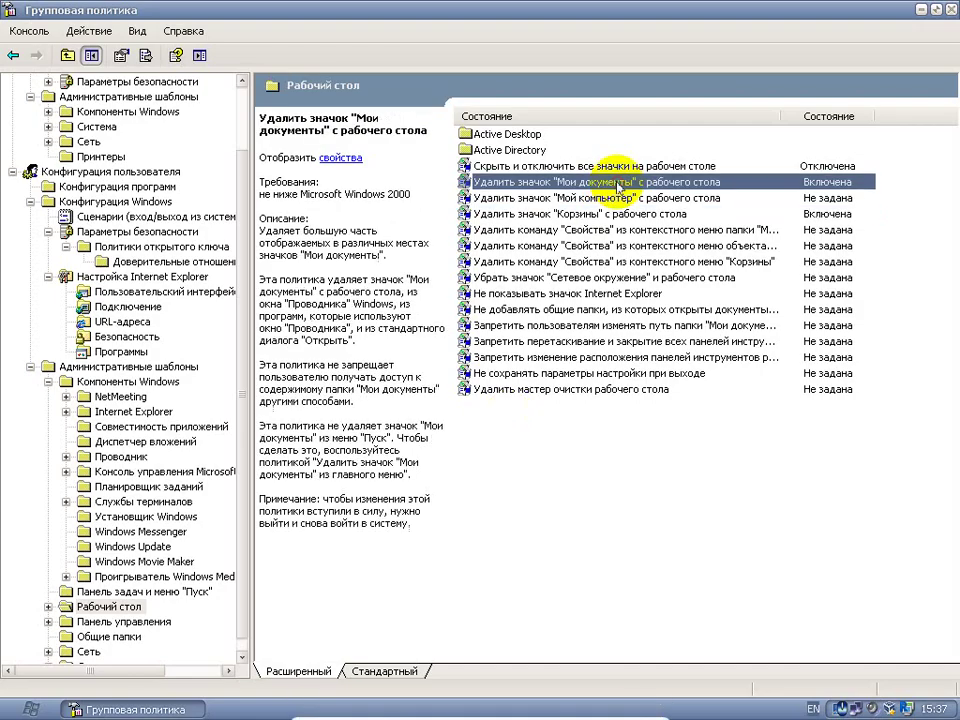
pyautogui.click(349, 243)
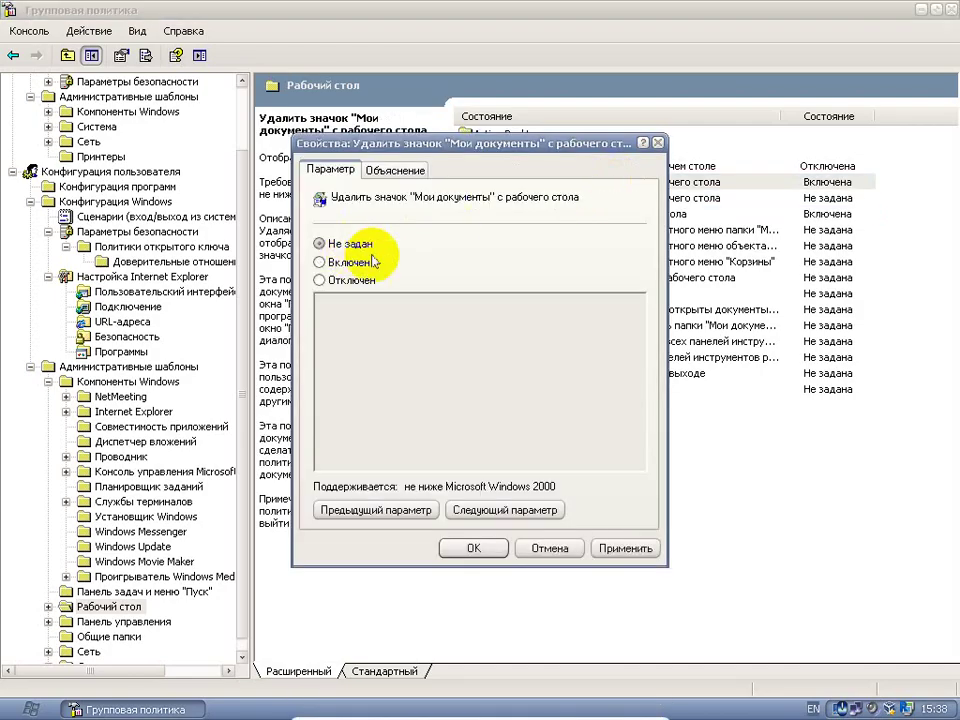
pyautogui.click(612, 548)
pyautogui.click(475, 546)
# Set the policy "Удалить значок "Корзины" с рабочего стола" to "Не задан" and refresh the desktop.
pyautogui.doubleClick(583, 205)
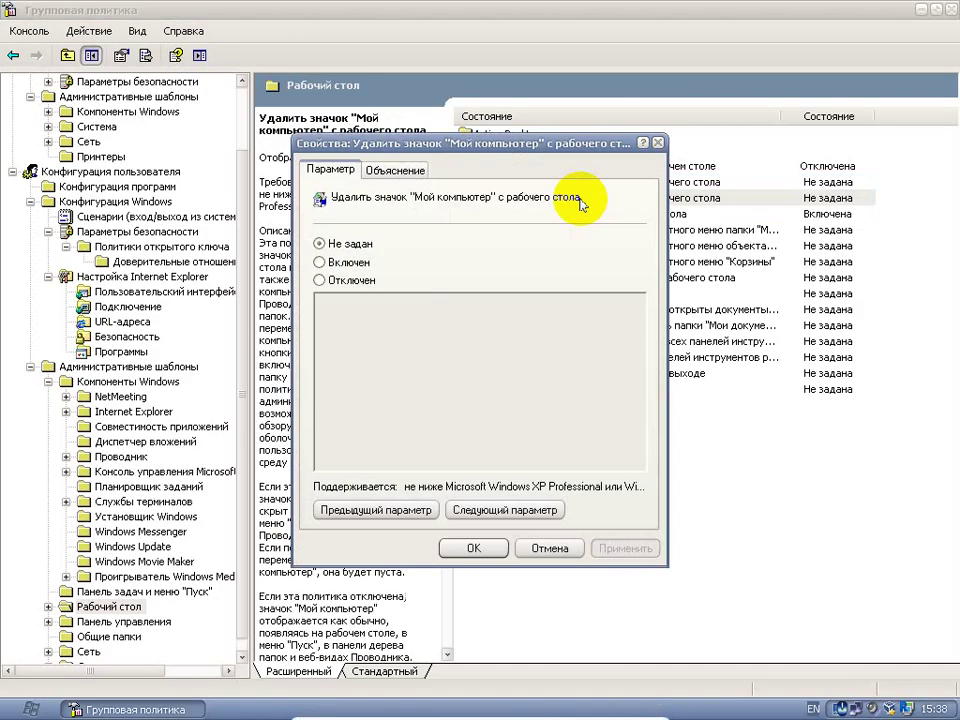
pyautogui.click(474, 548)
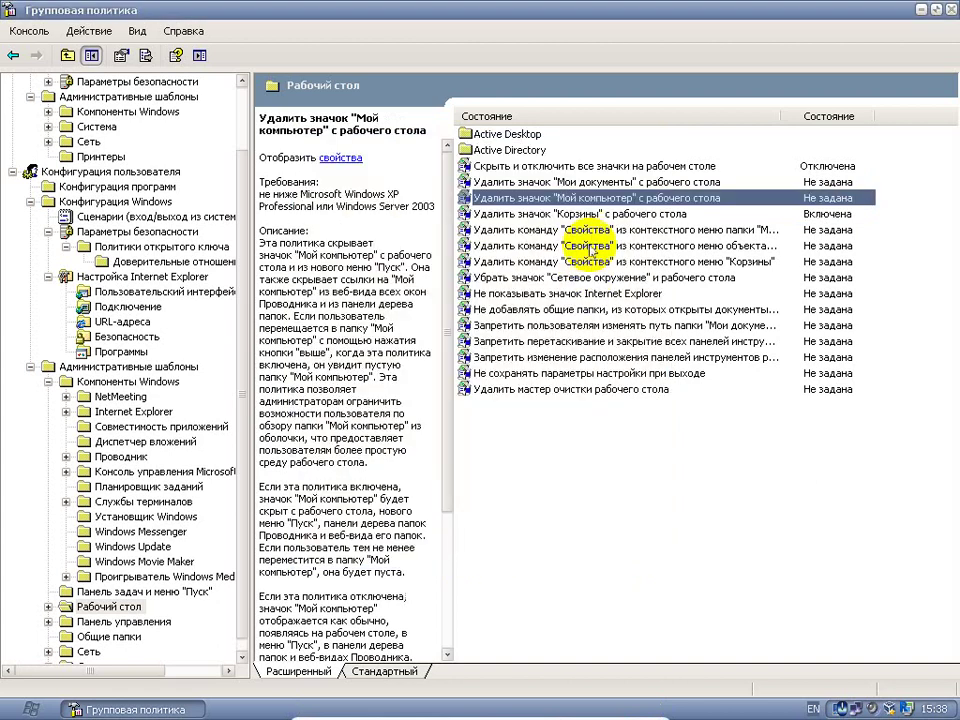
pyautogui.doubleClick(565, 213)
pyautogui.click(362, 265)
pyautogui.press('Up')
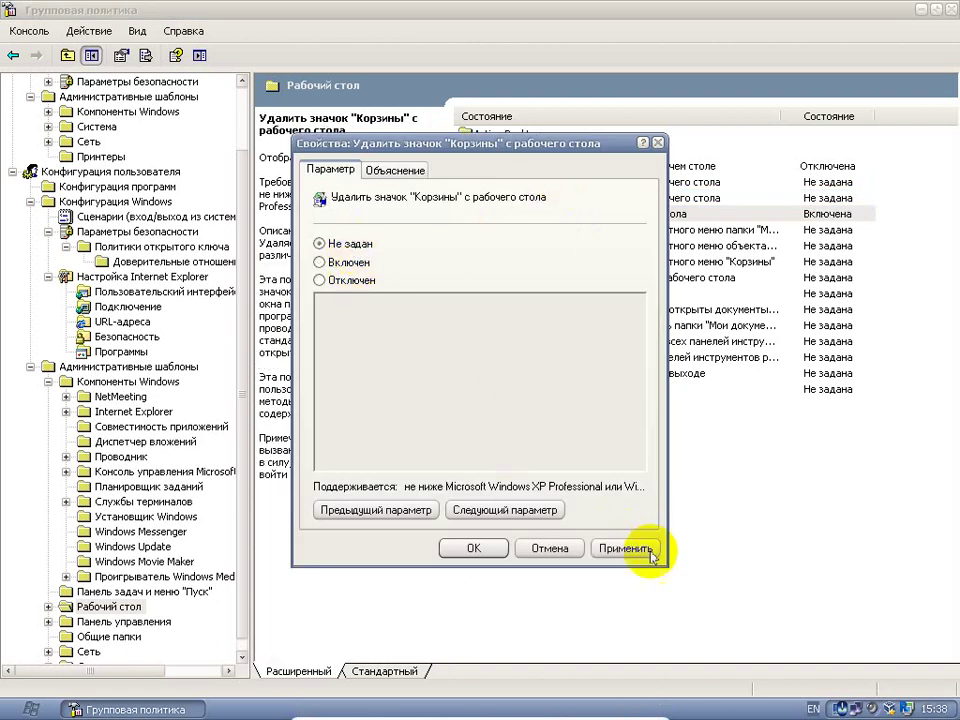
pyautogui.click(625, 548)
pyautogui.click(474, 548)
pyautogui.click(919, 9)
pyautogui.rightClick(542, 141)
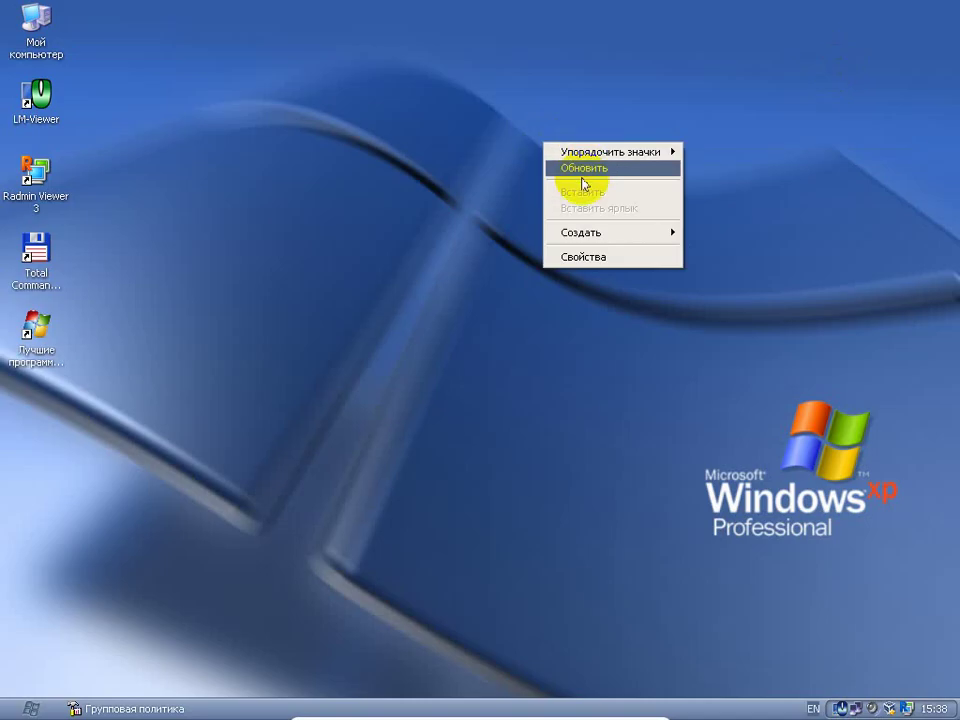
pyautogui.click(583, 168)
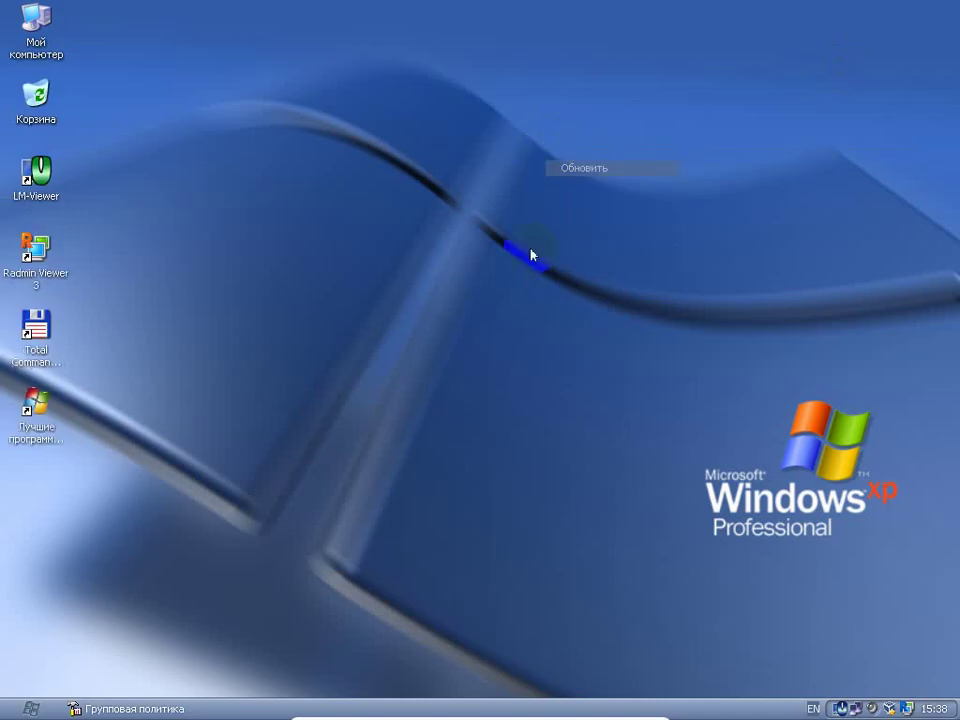
# Widen the policy name column in the "Рабочий стол" policy list of the Group Policy editor.
pyautogui.click(175, 708)
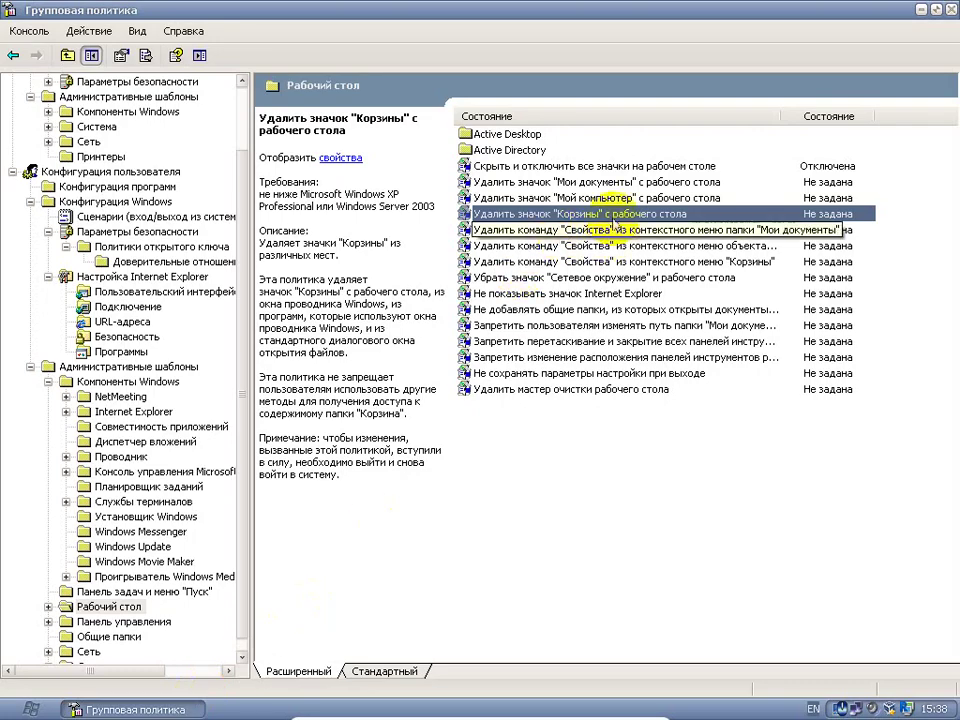
pyautogui.click(785, 261)
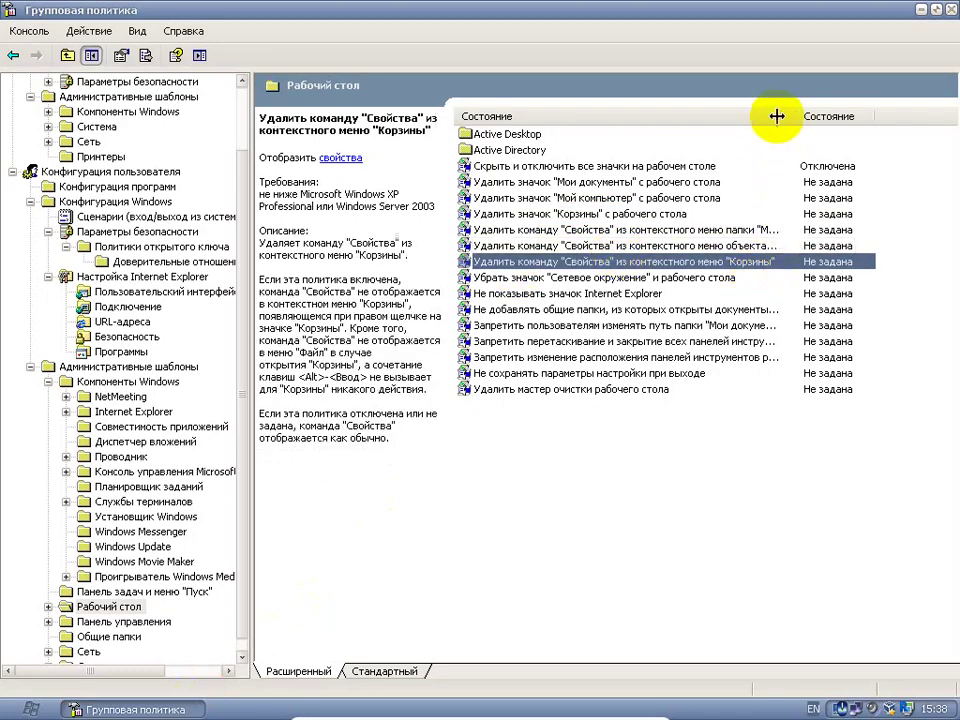
pyautogui.moveTo(776, 116); pyautogui.dragTo(876, 129)
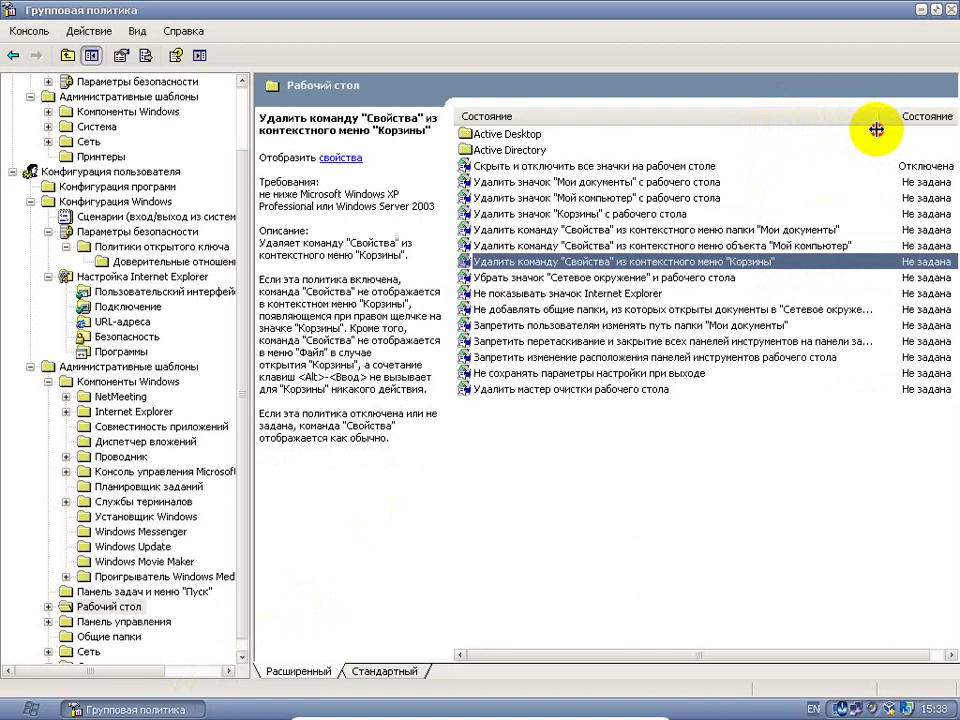
# Check the desktop for the Recycle Bin icon and view the settings of the policy "Удалить значок "Корзины" с рабочего стола".
pyautogui.click(920, 9)
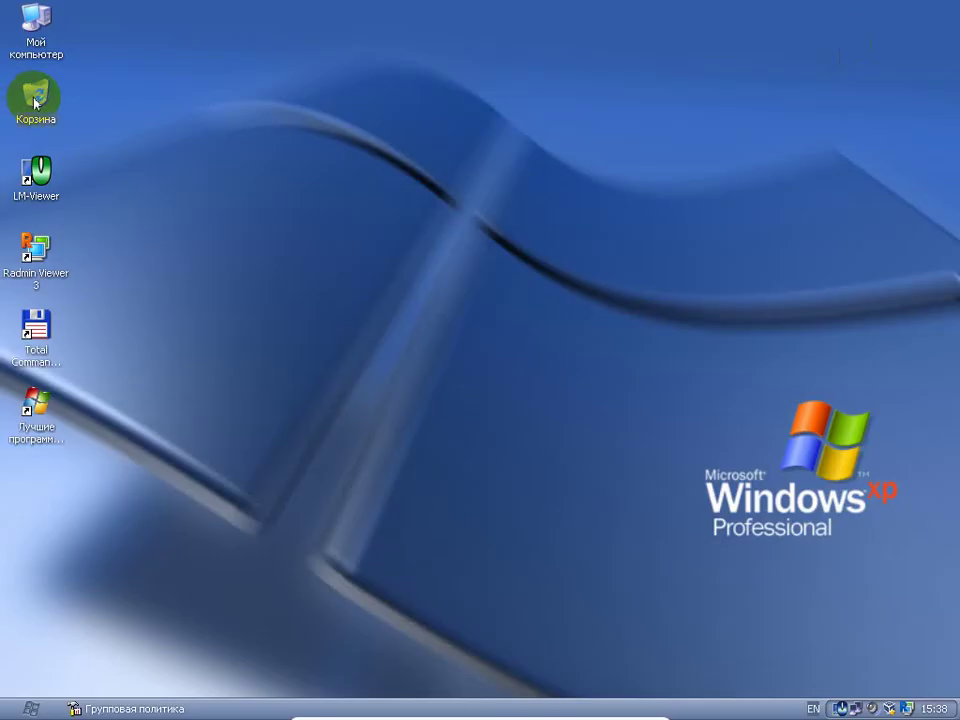
pyautogui.click(212, 708)
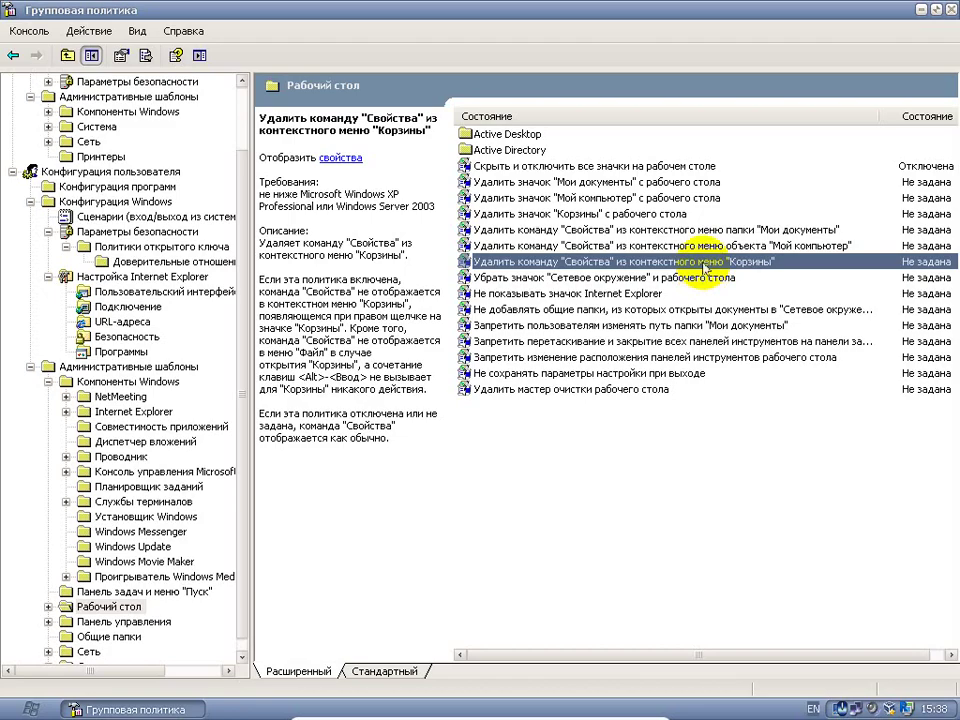
pyautogui.doubleClick(648, 214)
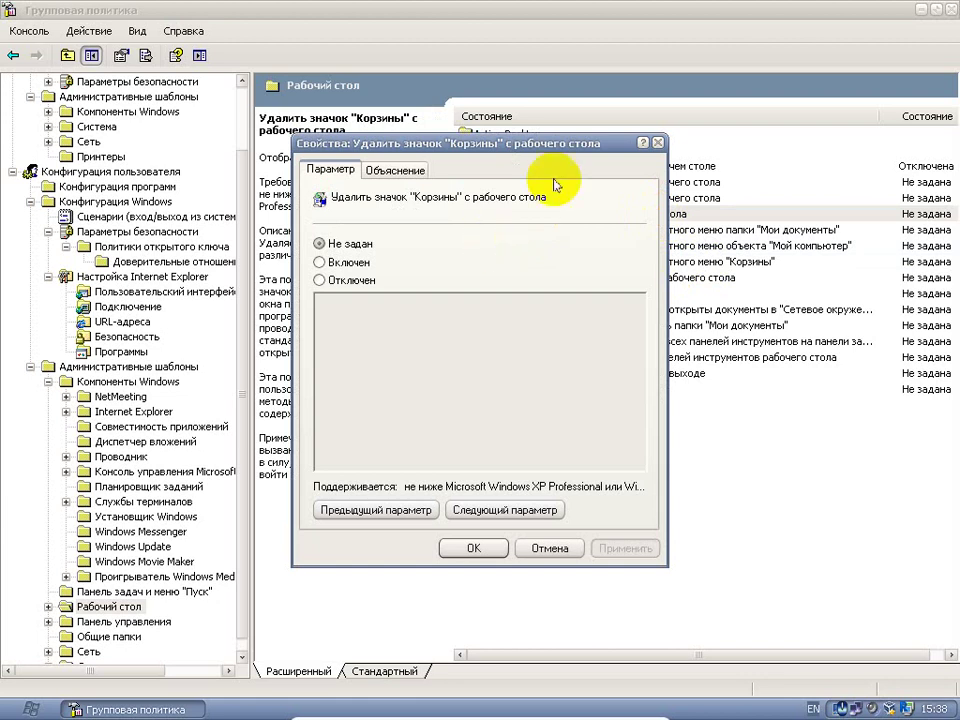
pyautogui.click(658, 143)
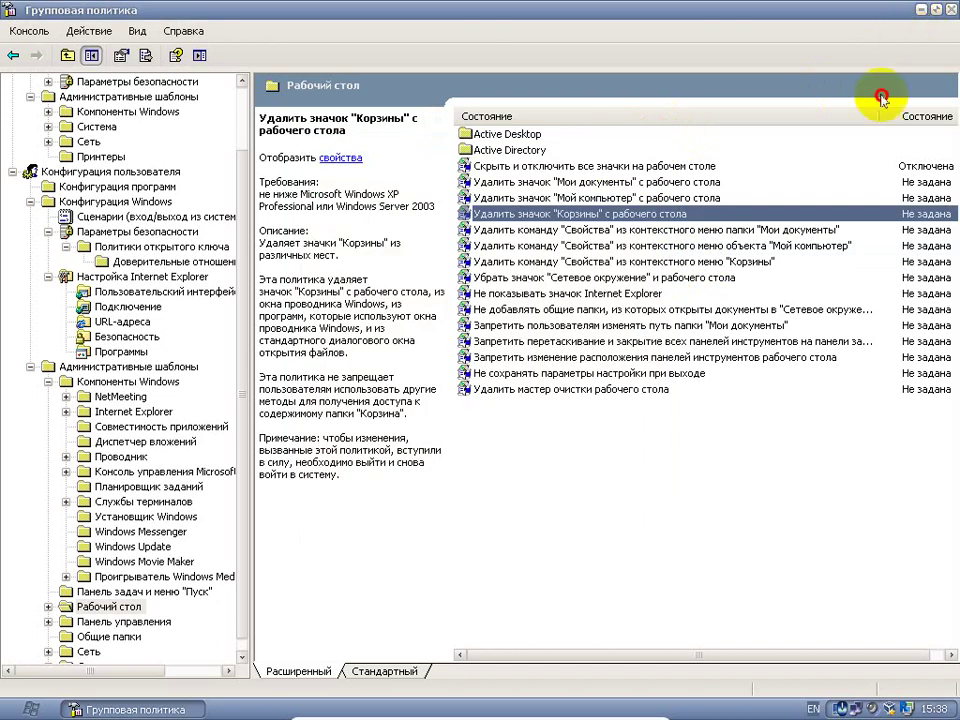
# Set the policy "Удалить команду "Свойства" из контекстного меню объекта "Мой компьютер"" to "Включен".
pyautogui.click(551, 245)
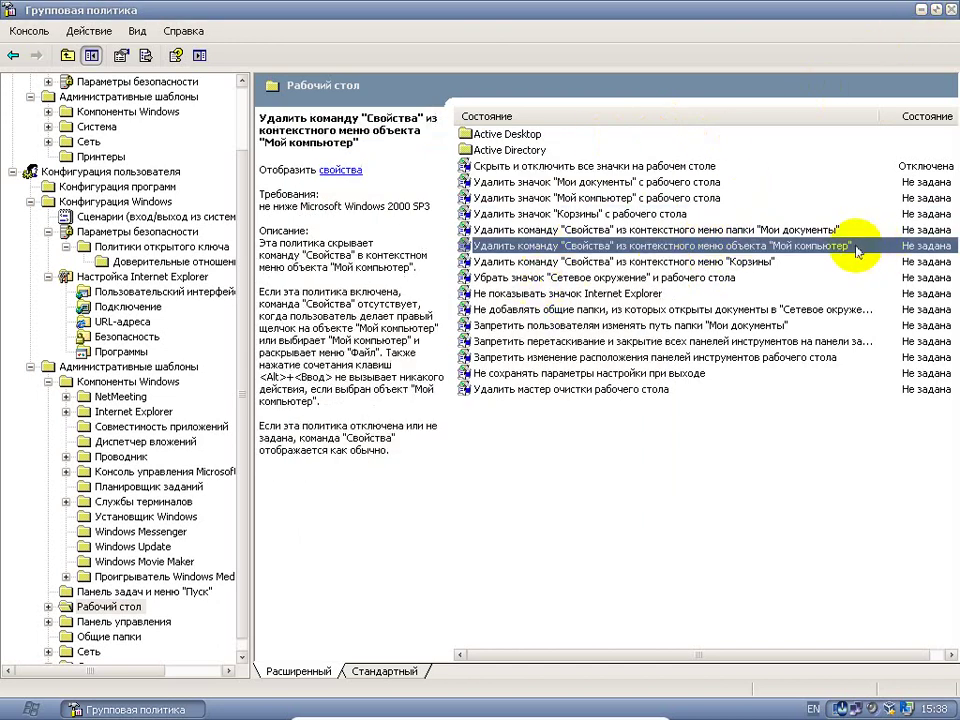
pyautogui.doubleClick(820, 250)
pyautogui.click(320, 262)
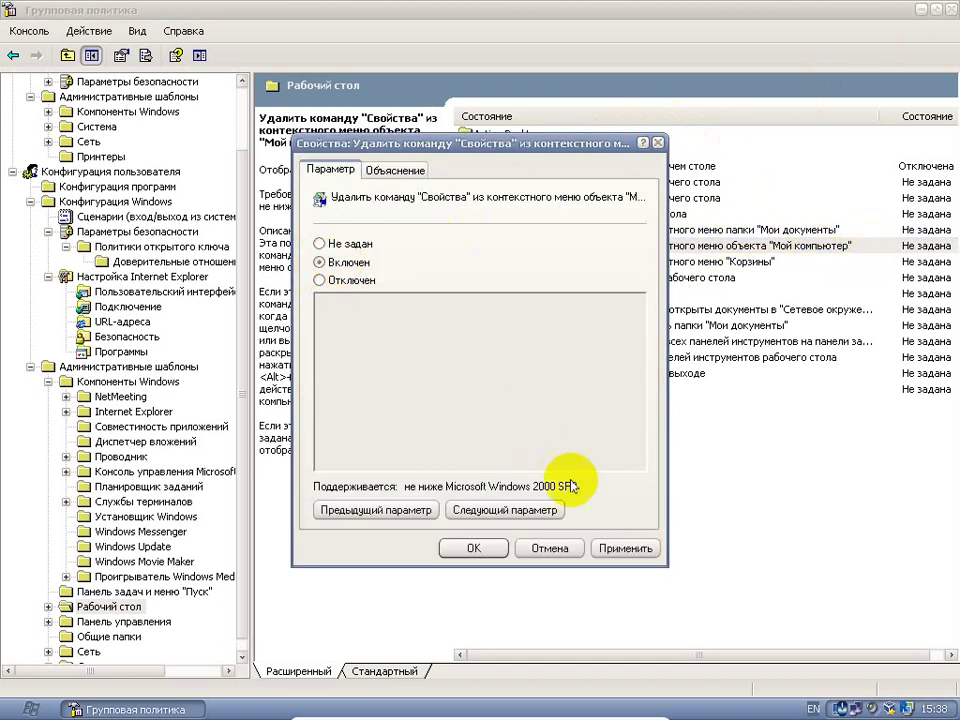
pyautogui.click(624, 549)
pyautogui.click(470, 549)
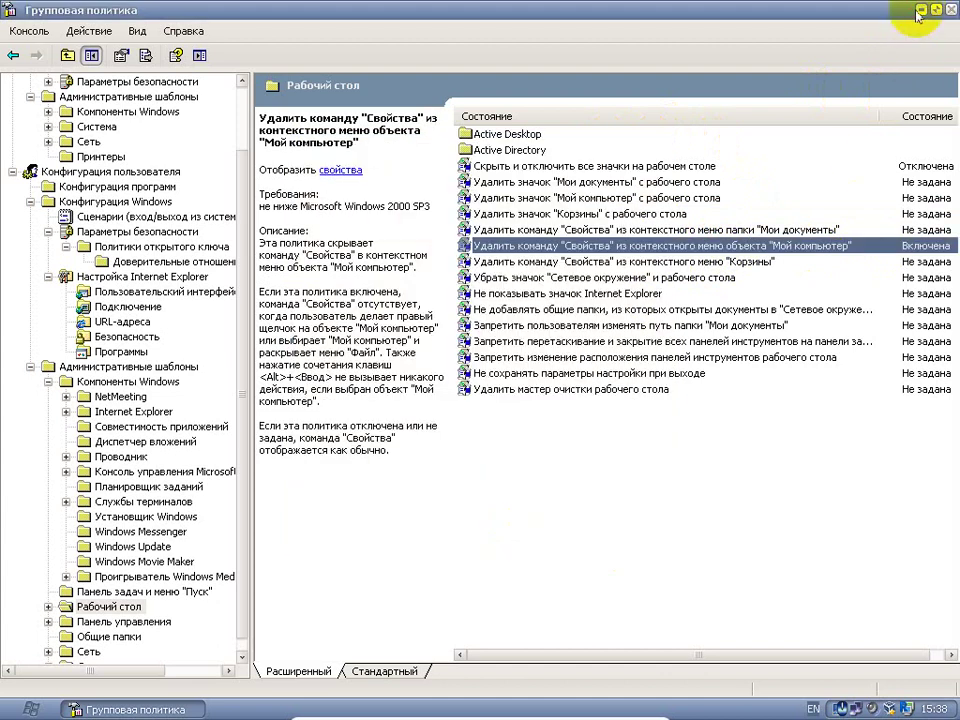
# Go to the desktop and try to open the properties of "Мой компьютер".
pyautogui.click(918, 14)
pyautogui.click(32, 24)
pyautogui.rightClick(33, 30)
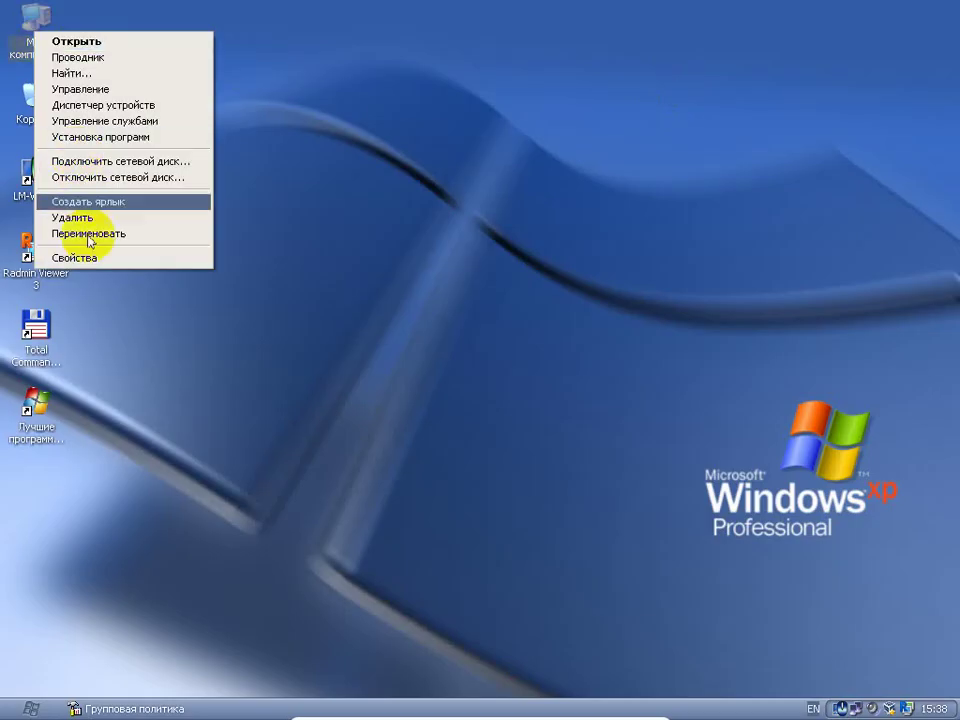
pyautogui.click(189, 260)
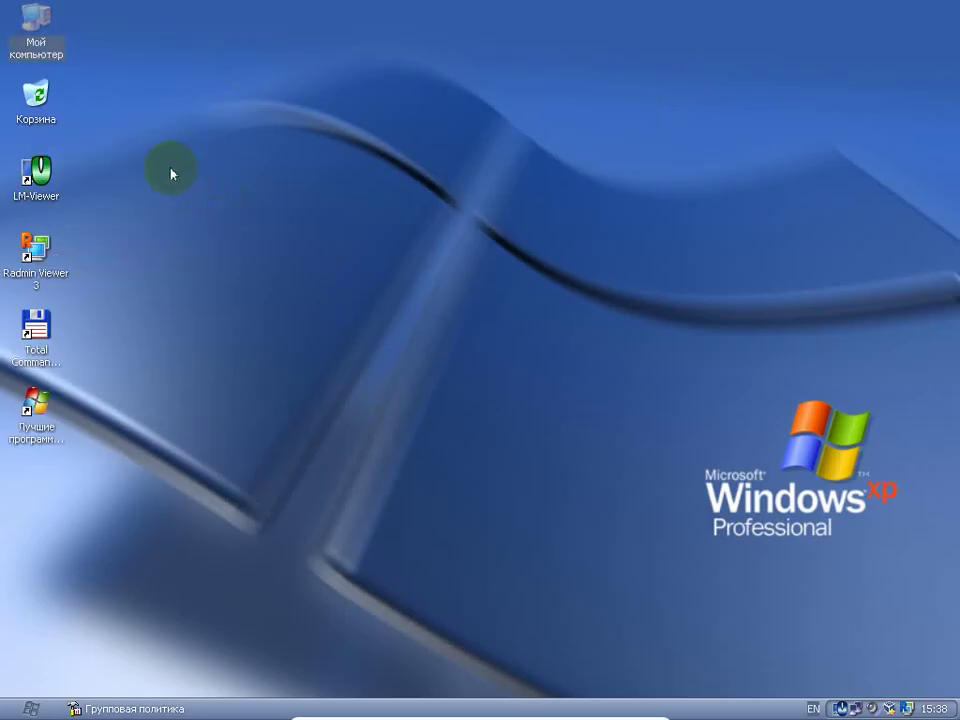
pyautogui.rightClick(28, 38)
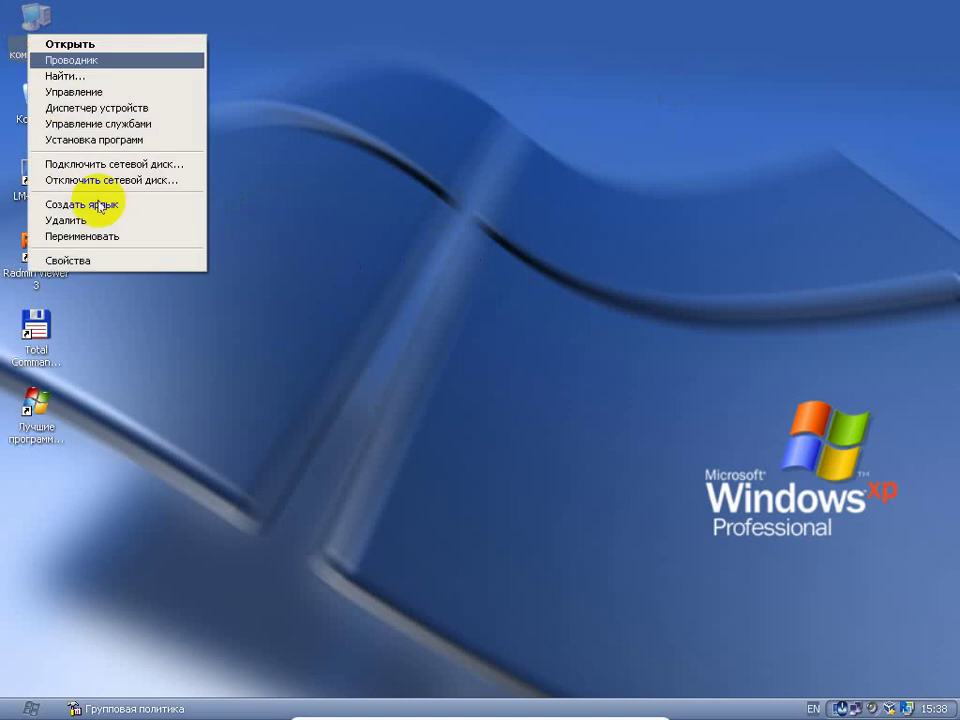
pyautogui.click(101, 261)
# Return to the Group Policy editor and review descriptions of other desktop policies and of "Включить Active Desktop" in the Active Desktop folder.
pyautogui.click(167, 699)
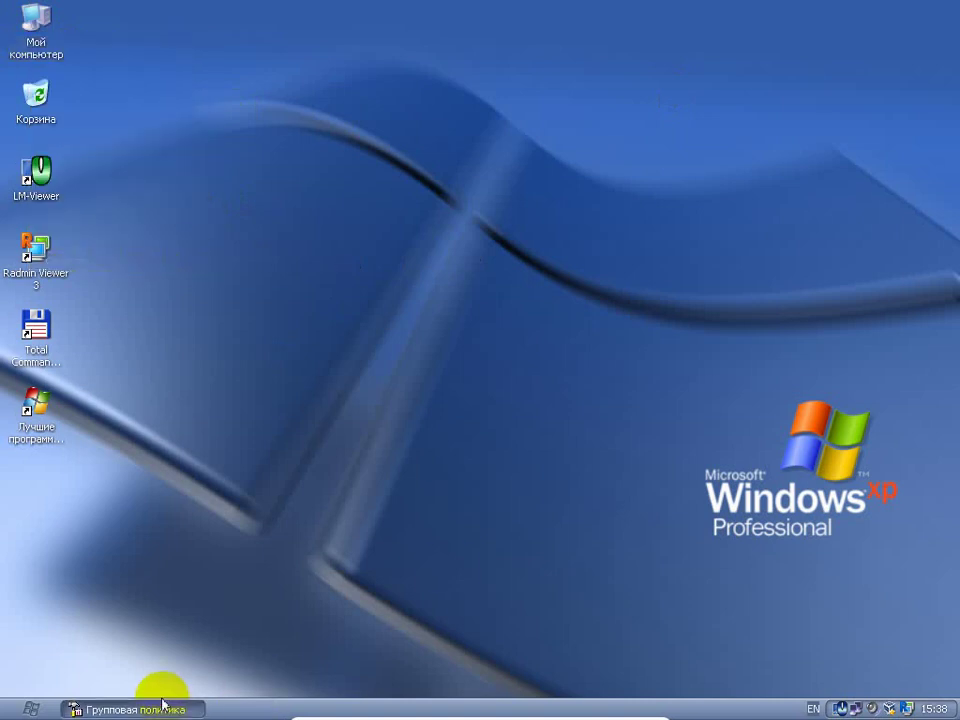
pyautogui.click(688, 261)
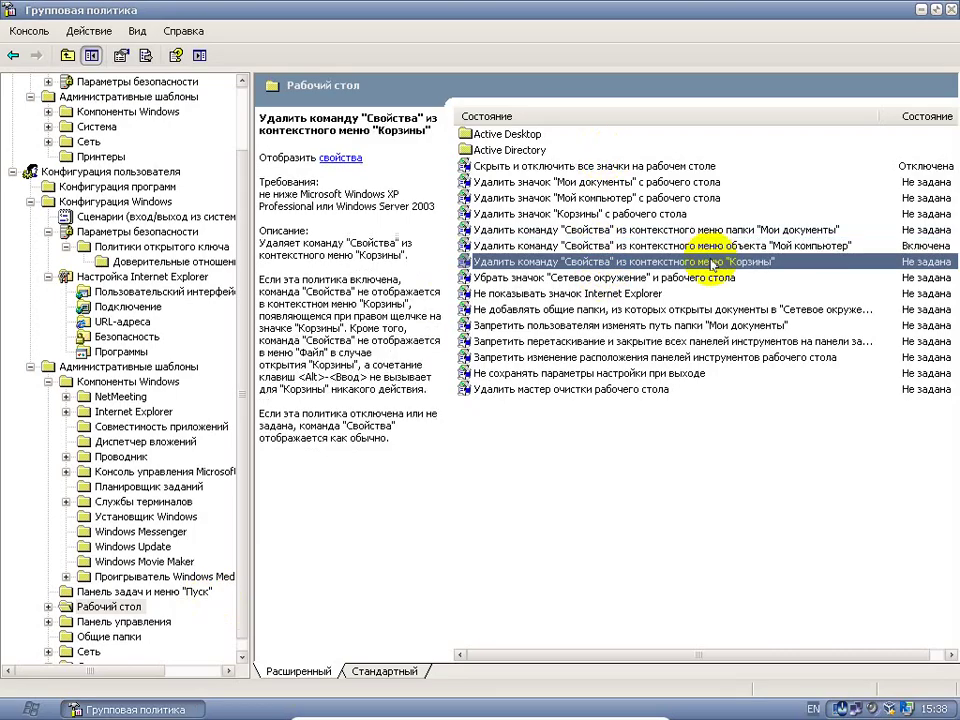
pyautogui.click(476, 277)
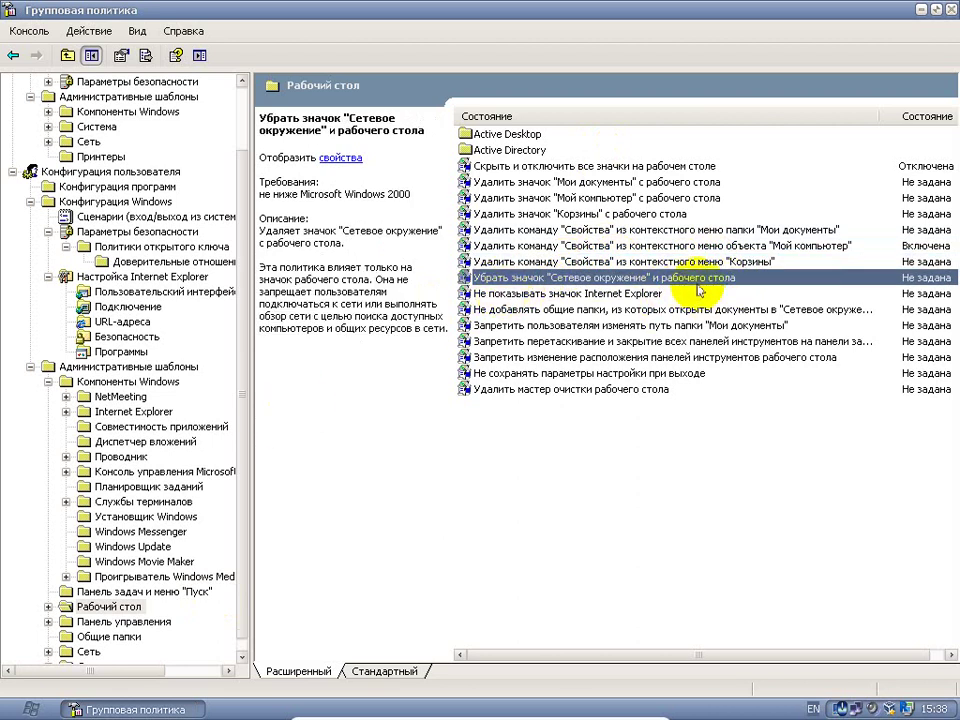
pyautogui.click(620, 394)
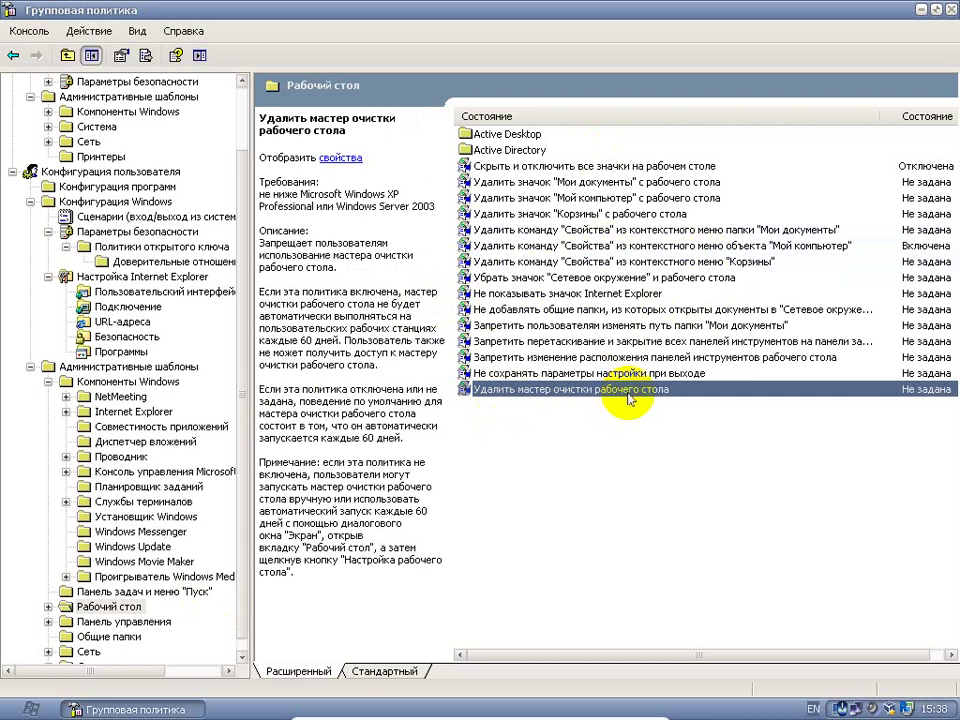
pyautogui.press('Up')
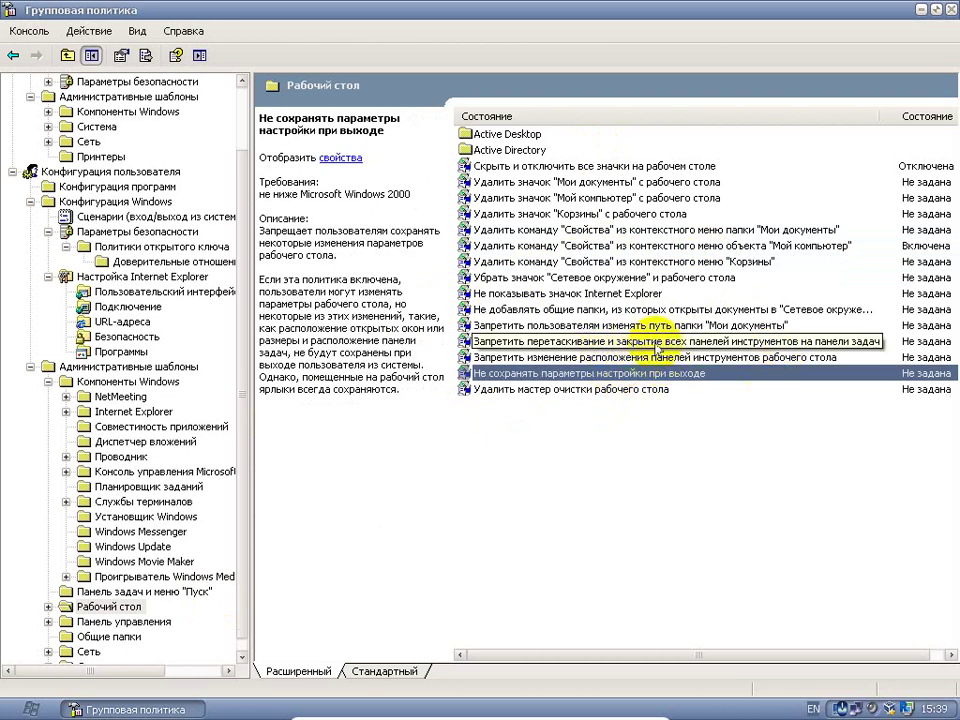
pyautogui.click(685, 325)
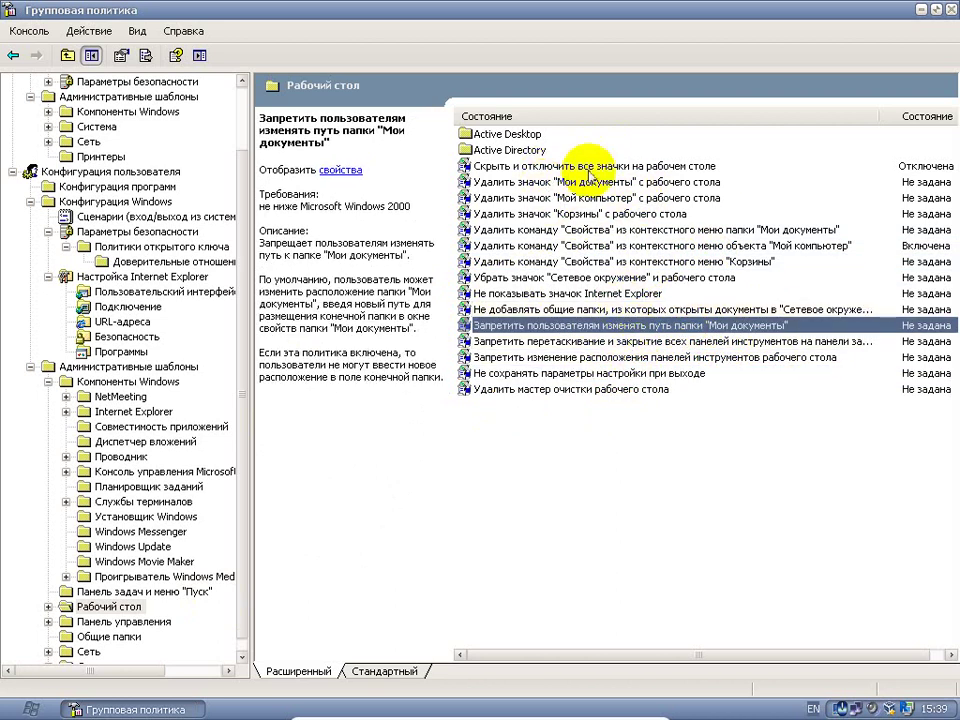
pyautogui.doubleClick(512, 135)
pyautogui.click(530, 134)
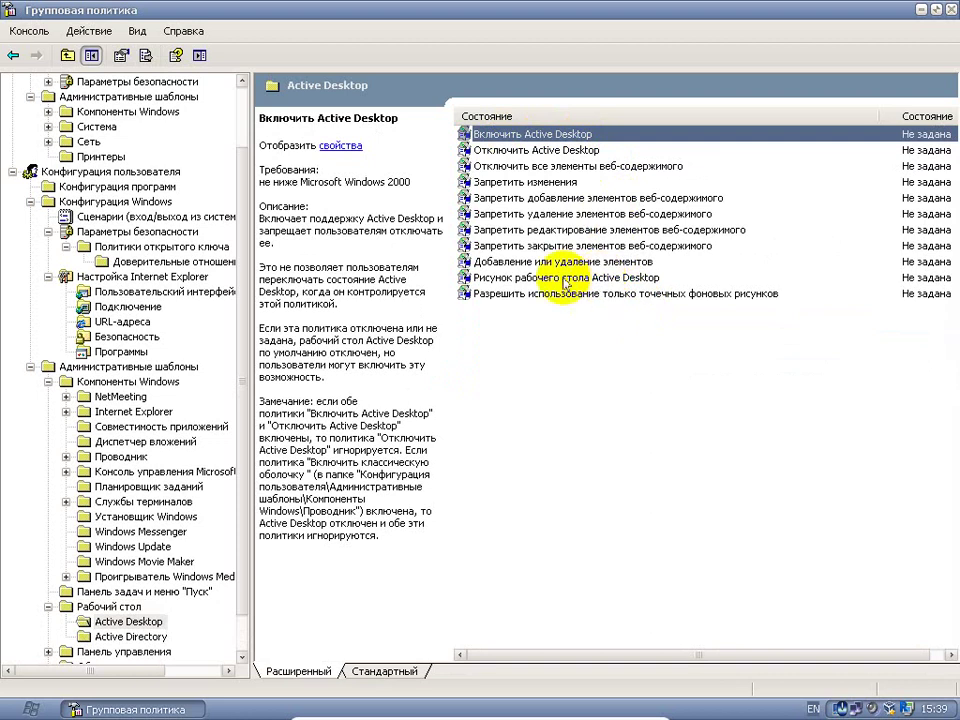
# Set the policy "Запретить доступ к панели управления" in the user's "Панель управления" templates to "Включен".
pyautogui.scroll(-1, 245, 525)
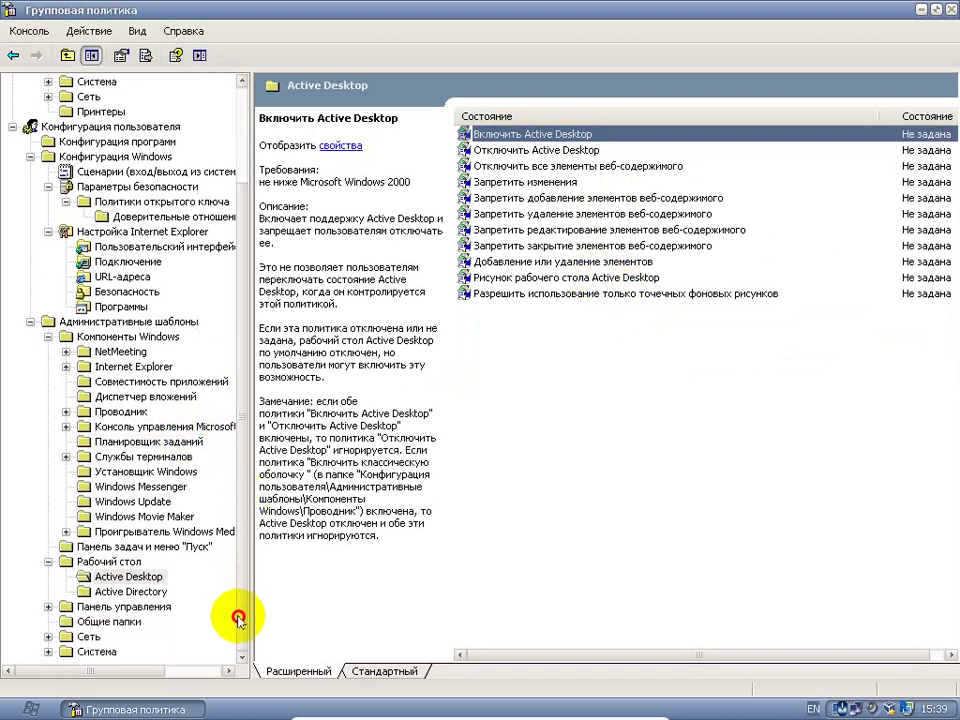
pyautogui.click(105, 561)
pyautogui.doubleClick(143, 607)
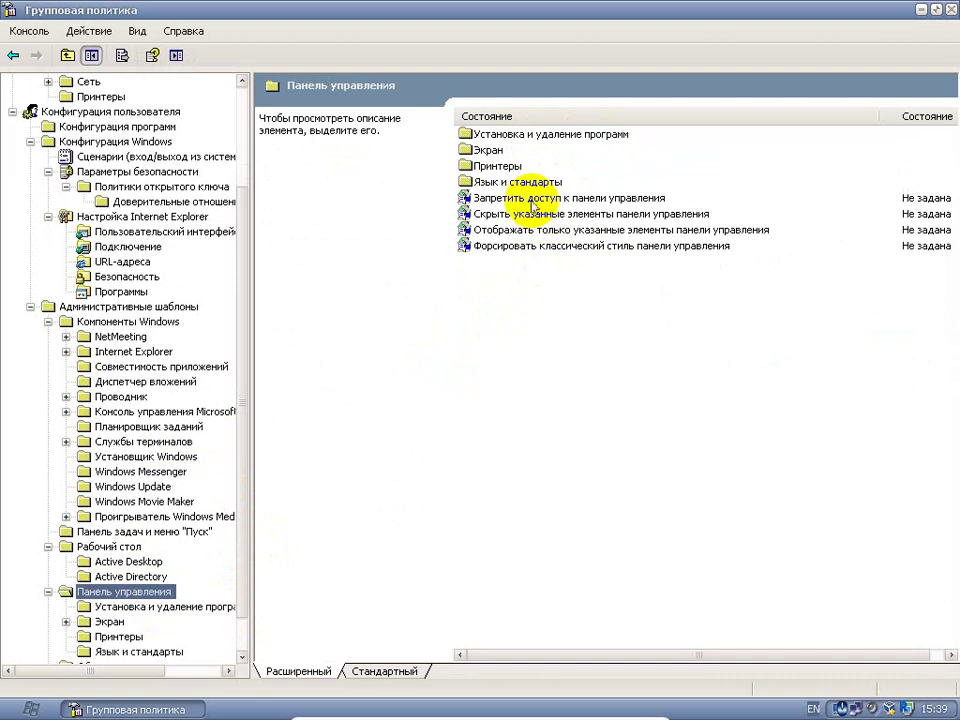
pyautogui.click(534, 200)
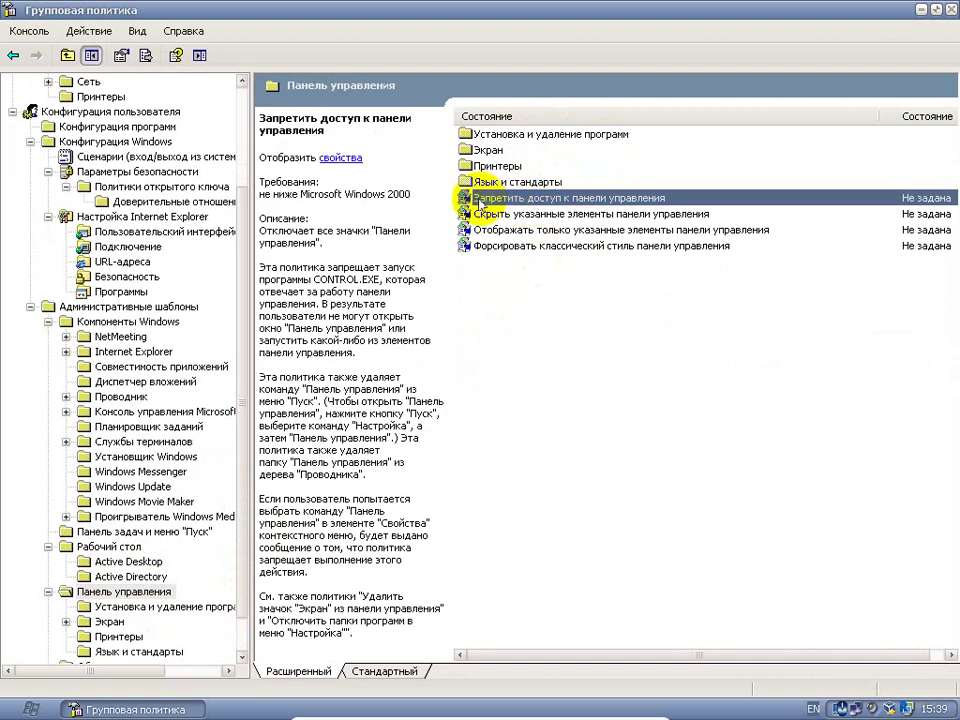
pyautogui.doubleClick(577, 200)
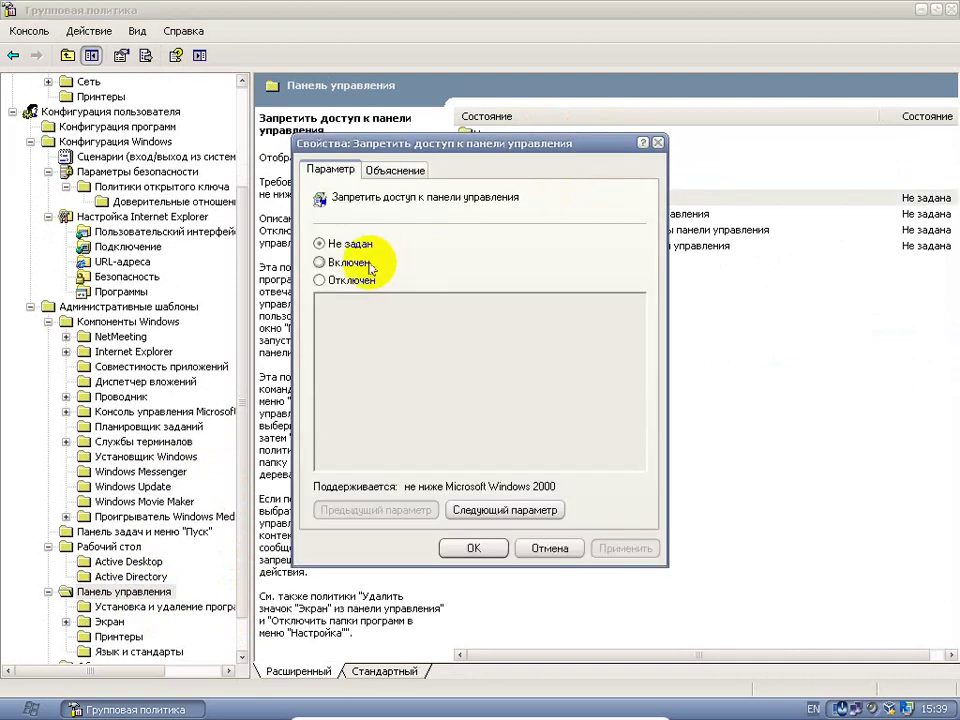
pyautogui.click(320, 262)
pyautogui.click(630, 548)
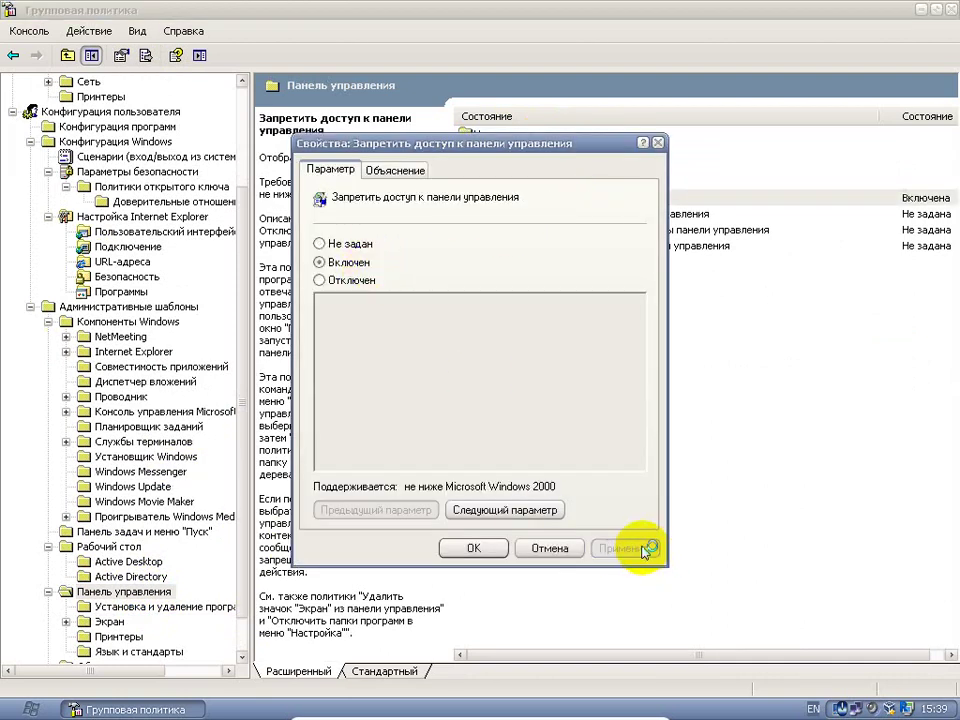
pyautogui.click(481, 549)
# Try to open "Панель управления" and its item "Свойства обозревателя" to test the access restriction.
pyautogui.click(30, 708)
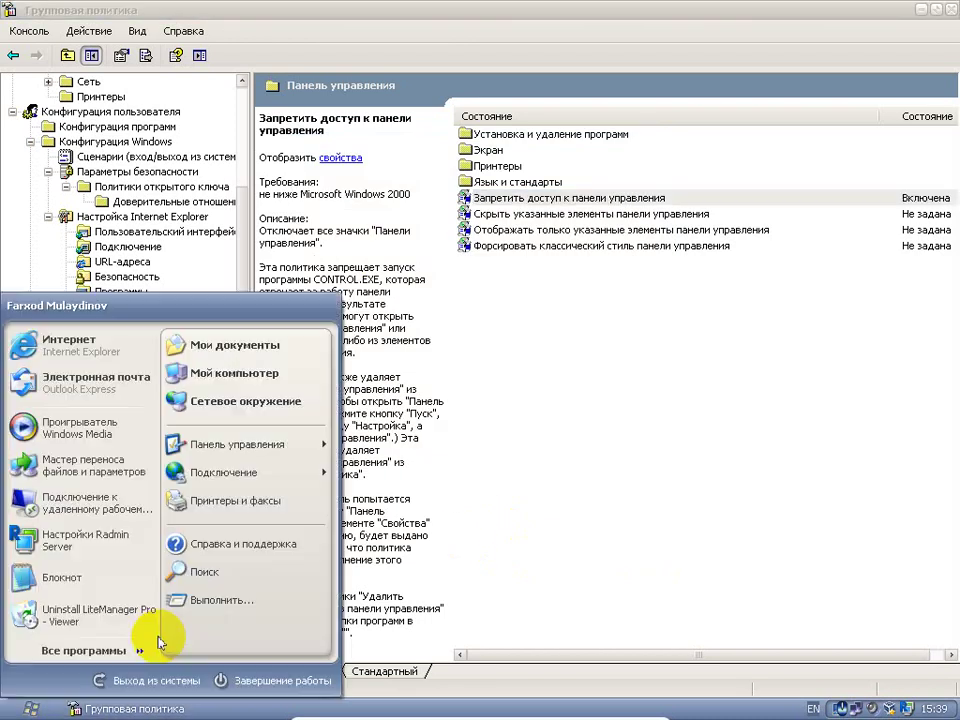
pyautogui.click(291, 453)
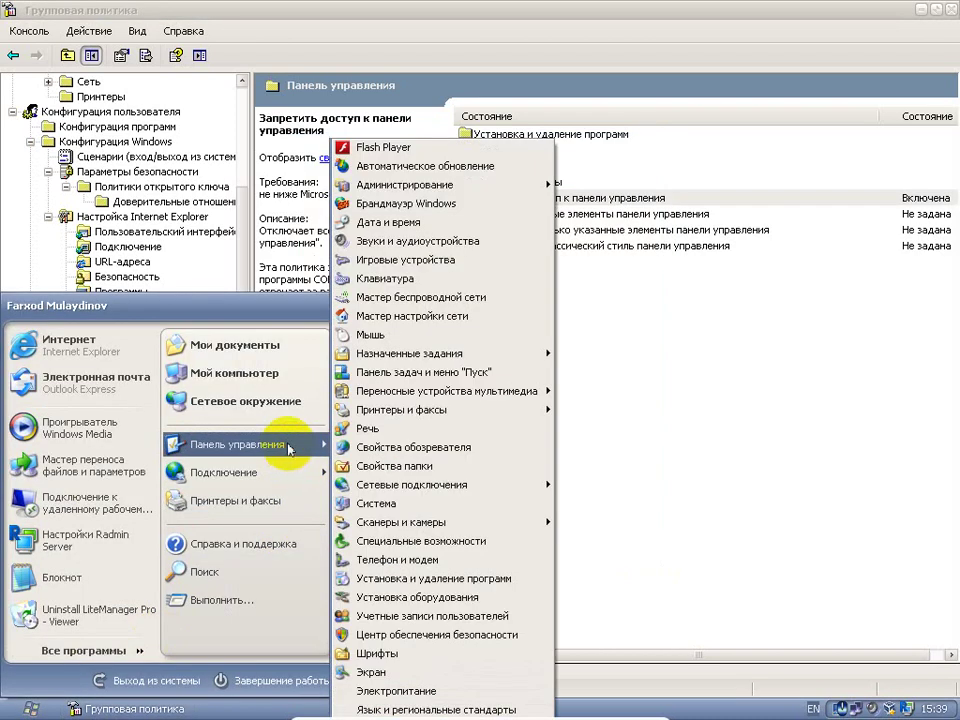
pyautogui.rightClick(291, 447)
pyautogui.click(334, 452)
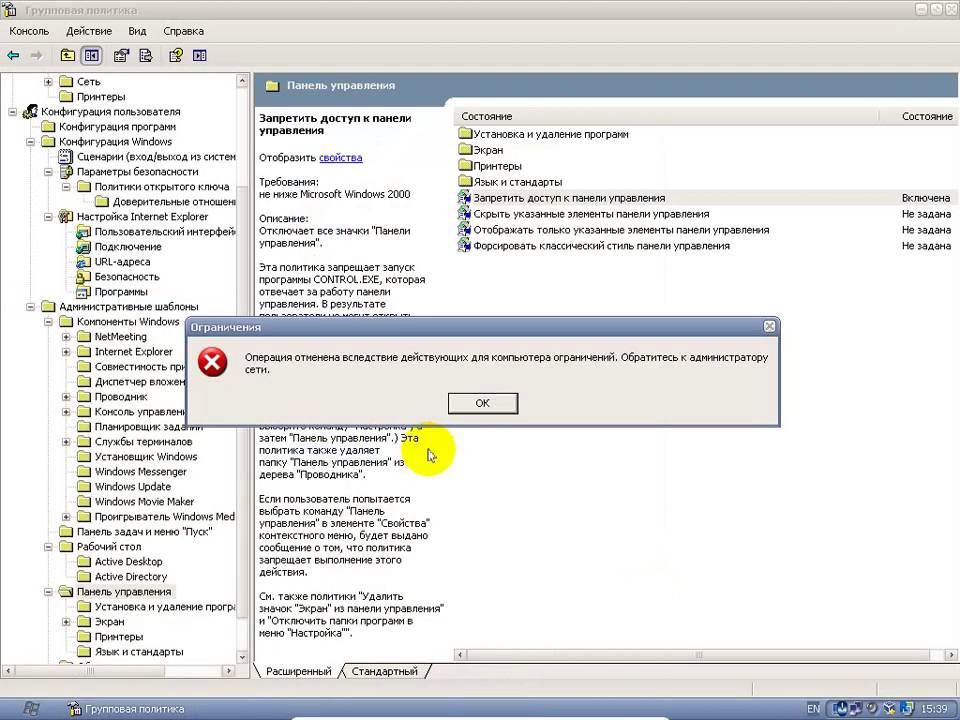
pyautogui.click(477, 406)
pyautogui.click(30, 708)
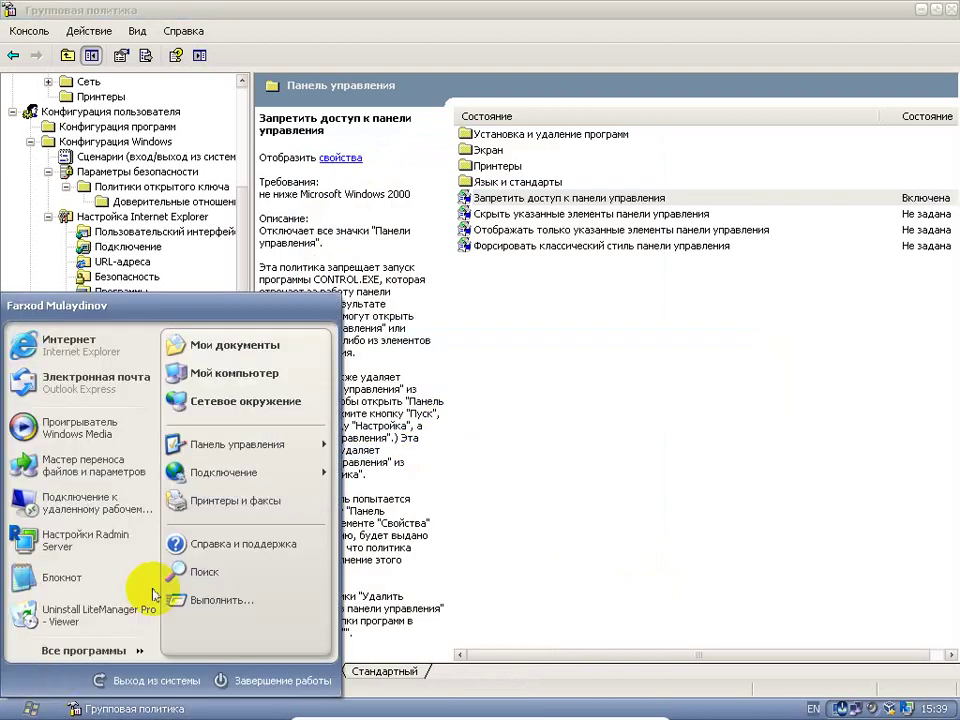
pyautogui.moveTo(250, 444)
pyautogui.click(396, 451)
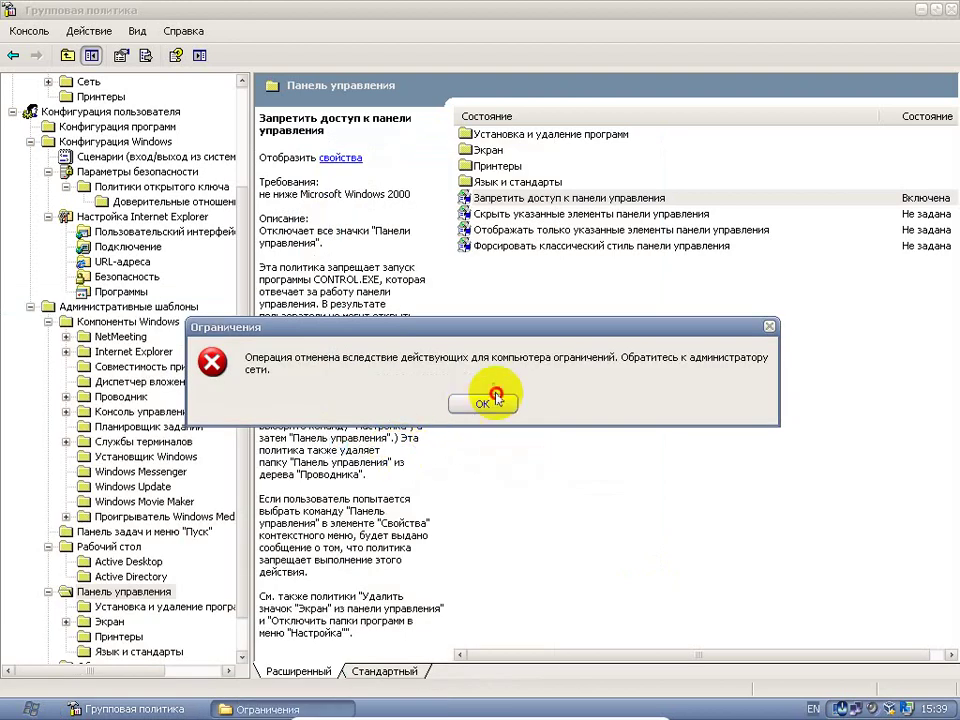
pyautogui.click(481, 403)
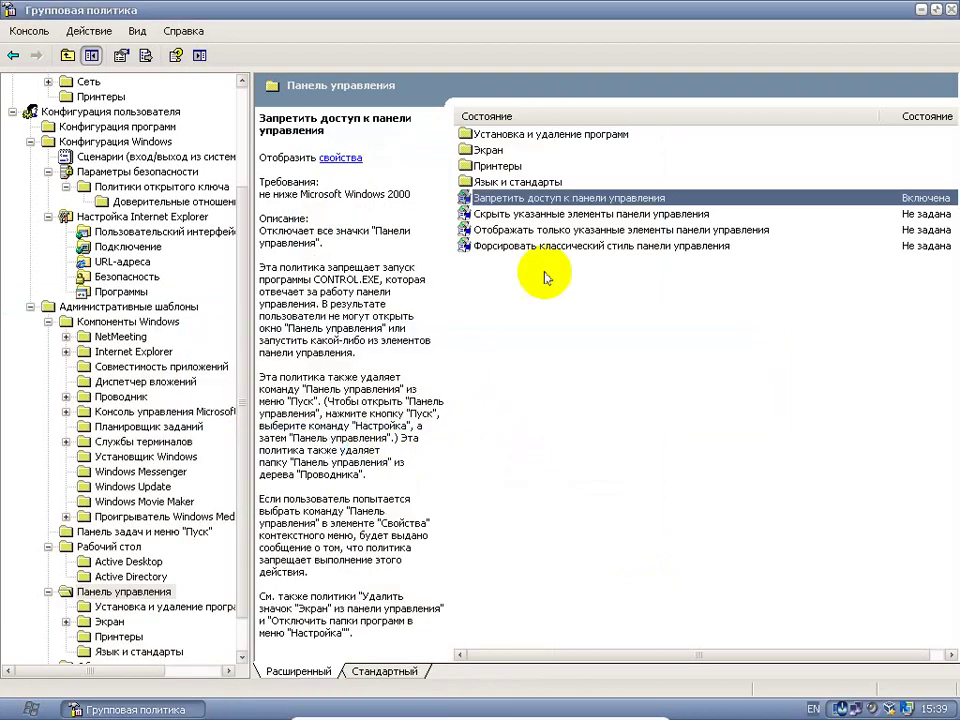
# Set the policy "Запретить доступ к панели управления" to "Не задан".
pyautogui.doubleClick(570, 199)
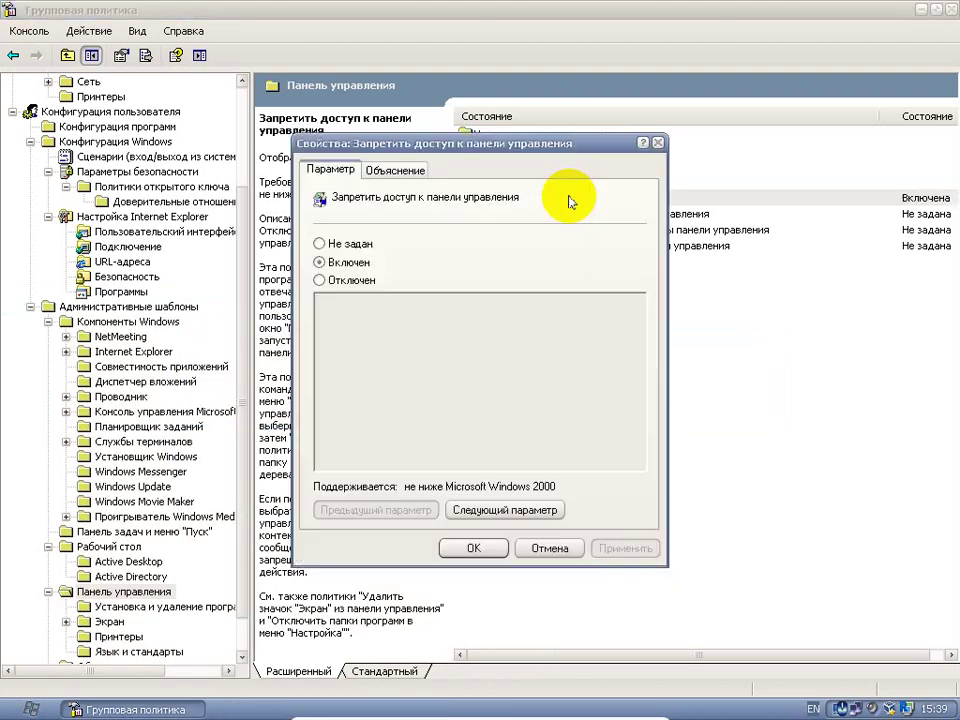
pyautogui.click(345, 243)
pyautogui.click(473, 548)
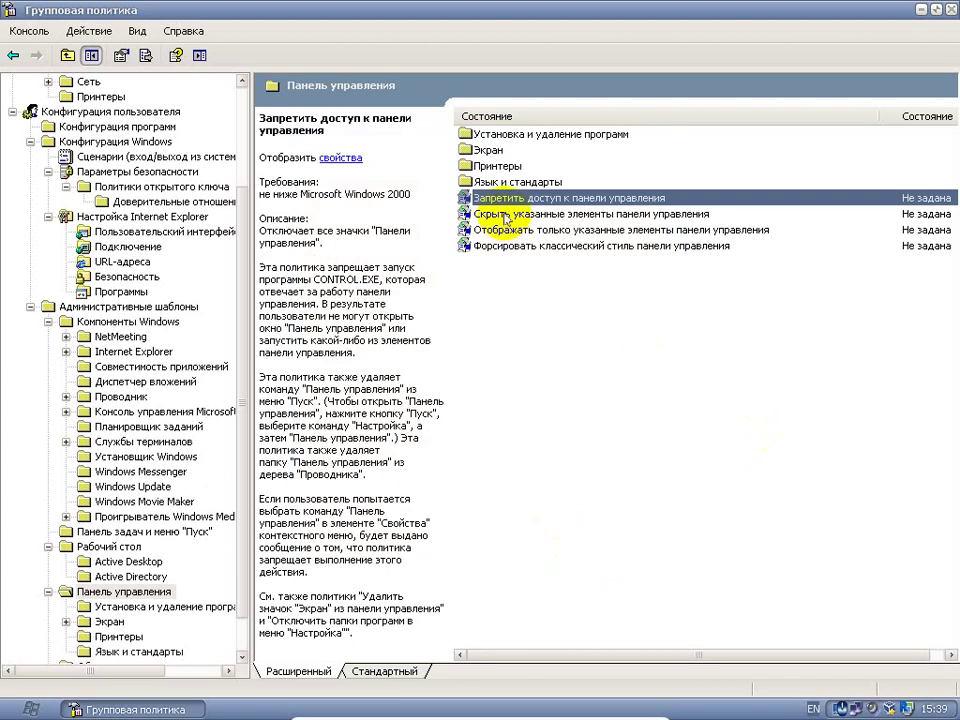
pyautogui.click(506, 214)
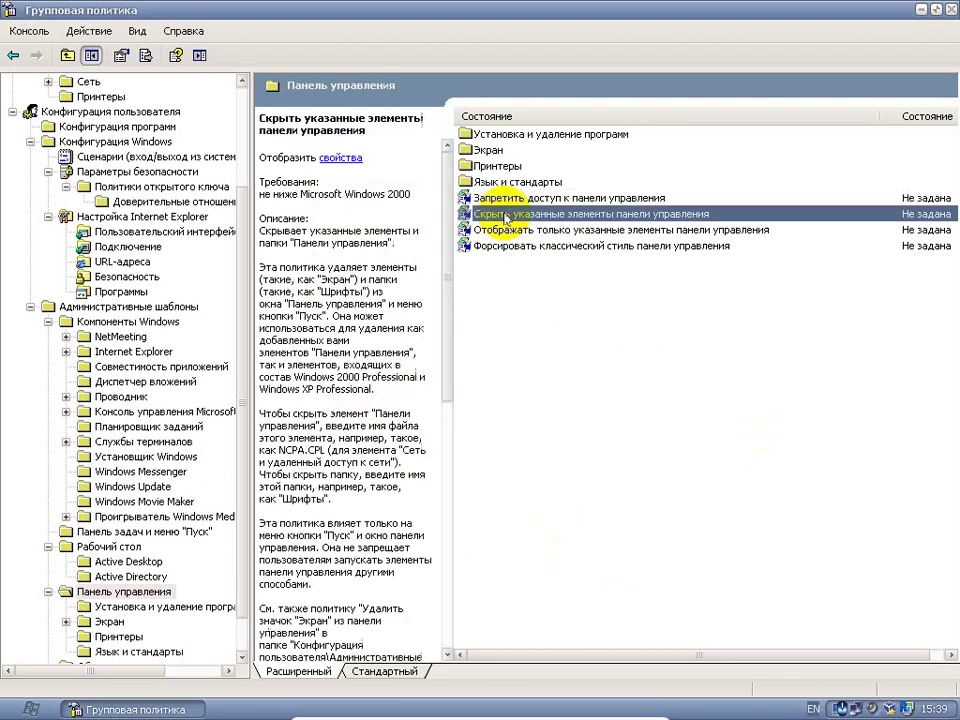
pyautogui.doubleClick(620, 215)
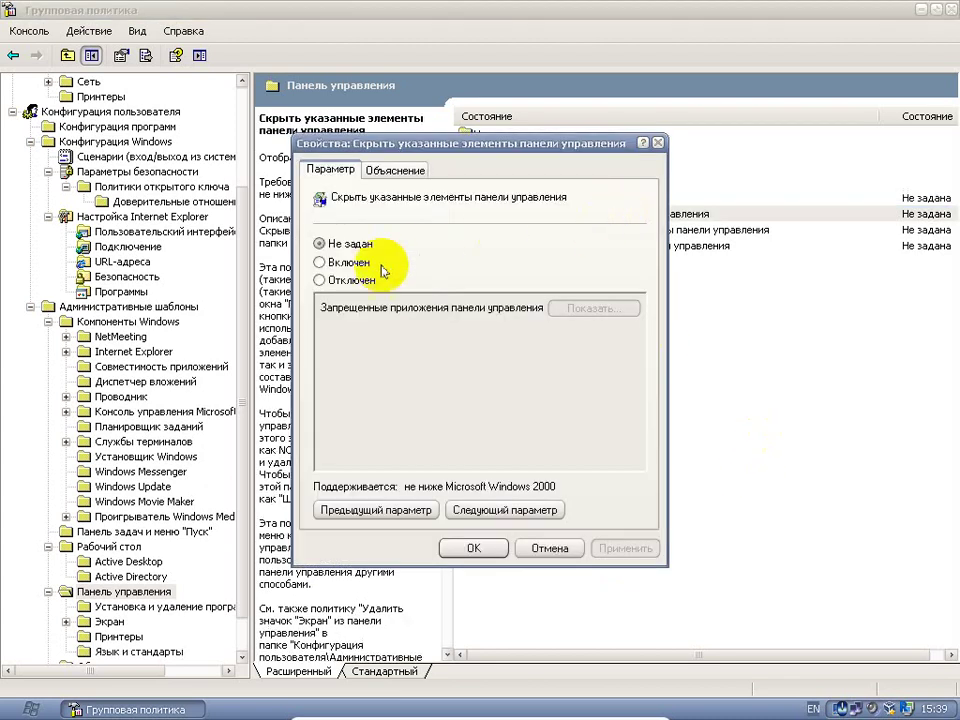
pyautogui.click(372, 265)
pyautogui.click(606, 319)
pyautogui.click(776, 311)
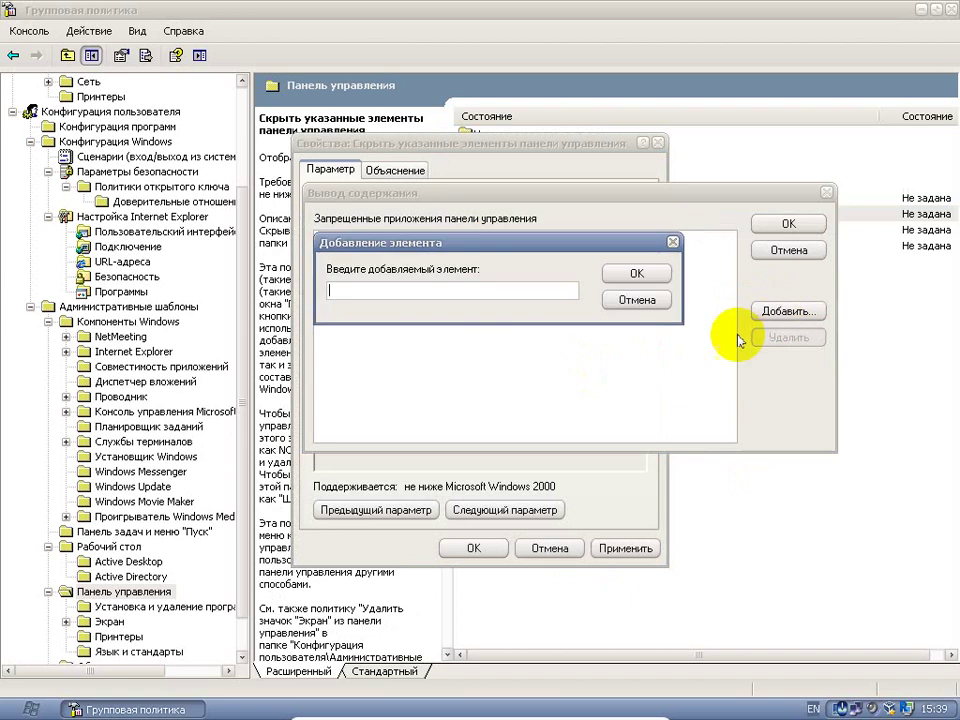
pyautogui.click(12, 705)
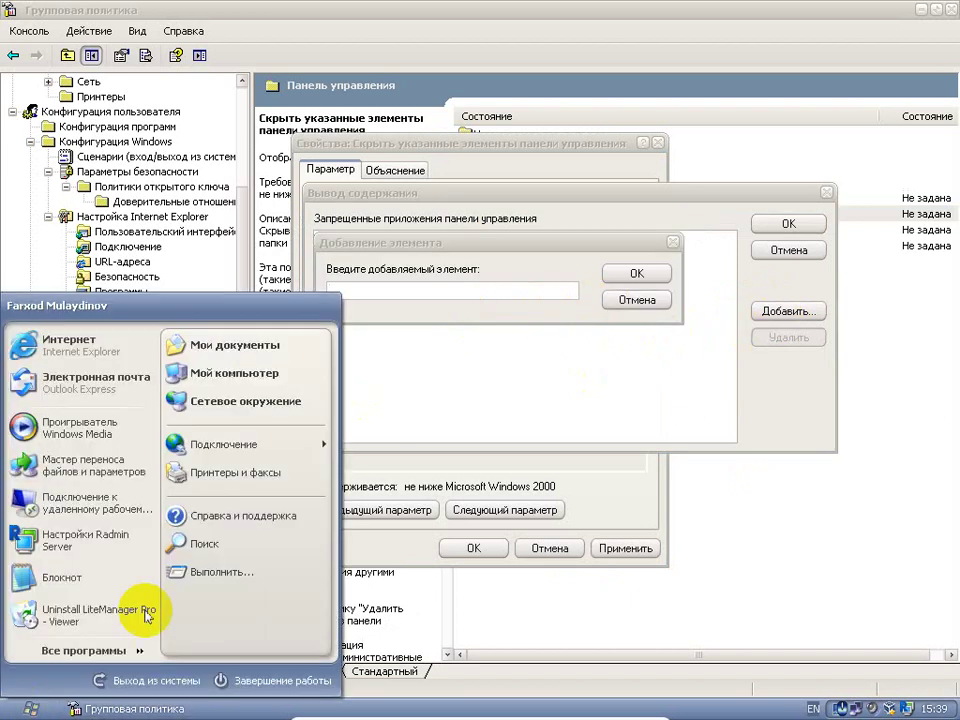
pyautogui.moveTo(284, 455)
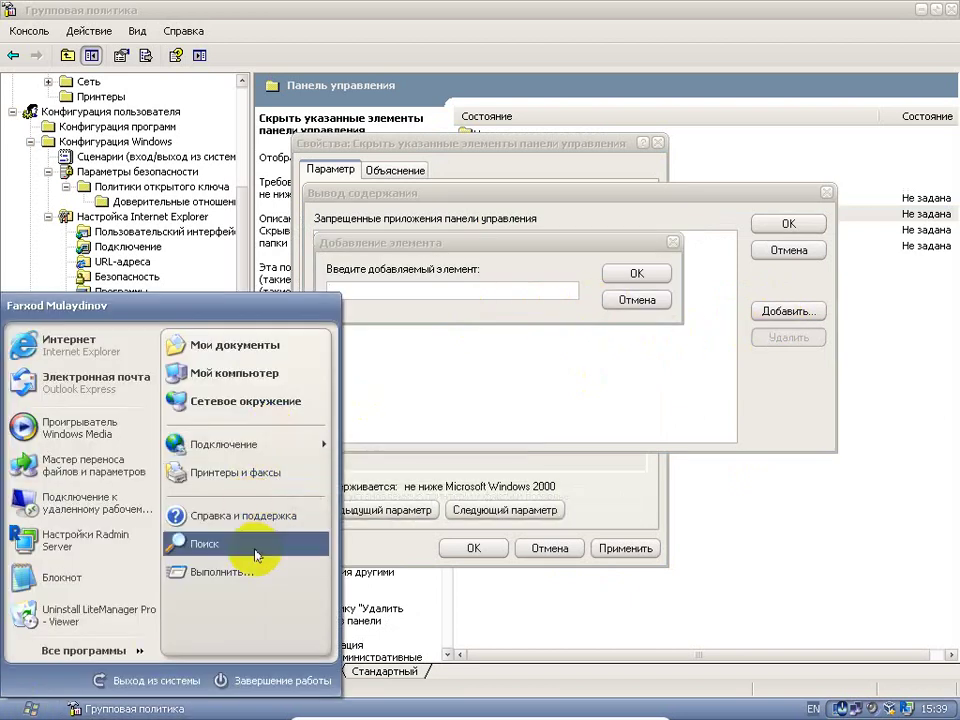
pyautogui.click(829, 196)
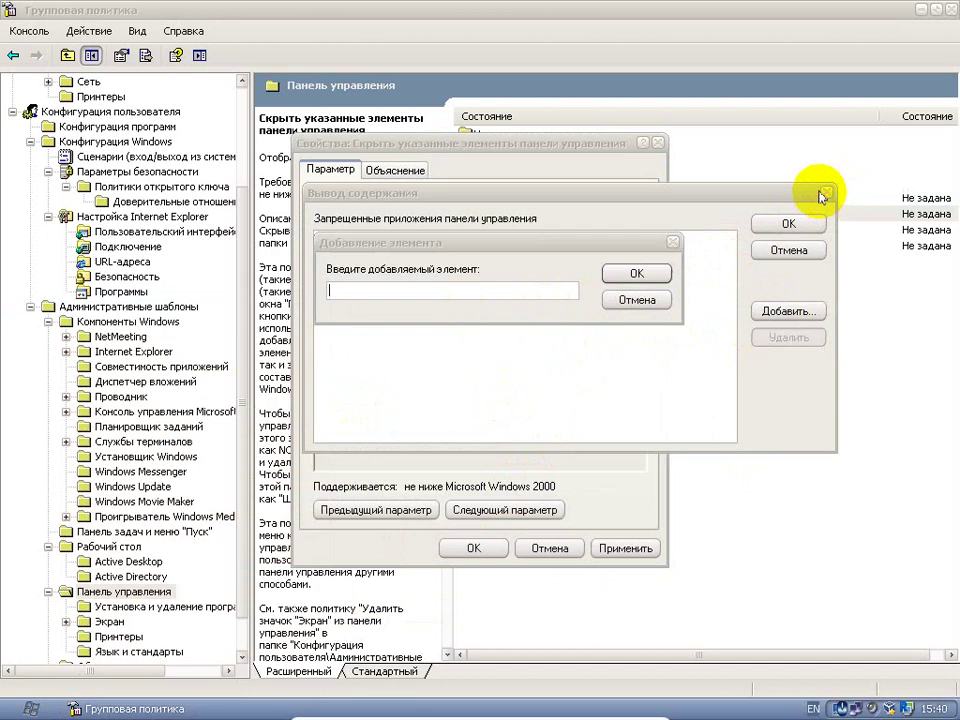
pyautogui.click(636, 300)
pyautogui.click(790, 251)
pyautogui.click(658, 143)
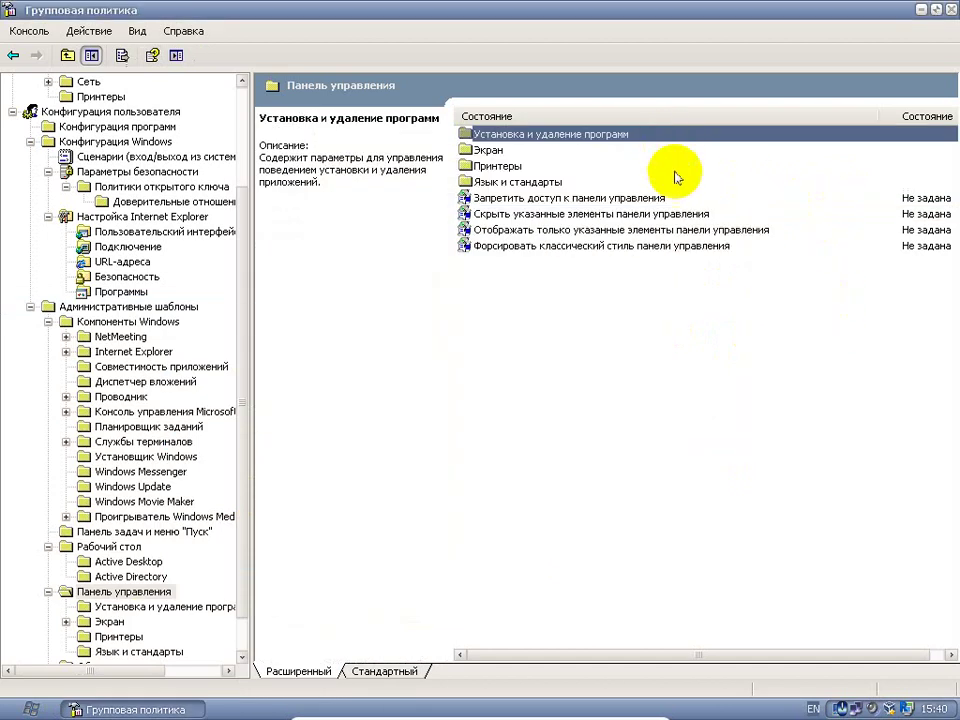
# Set the policy "Запретить доступ к панели управления" to "Отключен" and apply it.
pyautogui.click(861, 214)
pyautogui.click(605, 198)
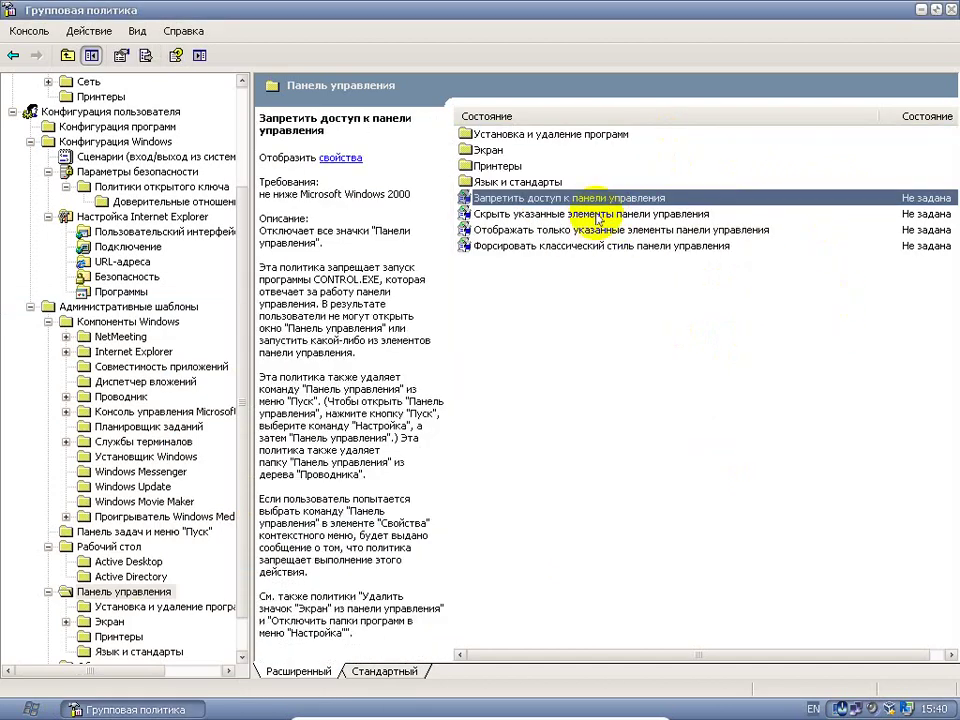
pyautogui.click(32, 706)
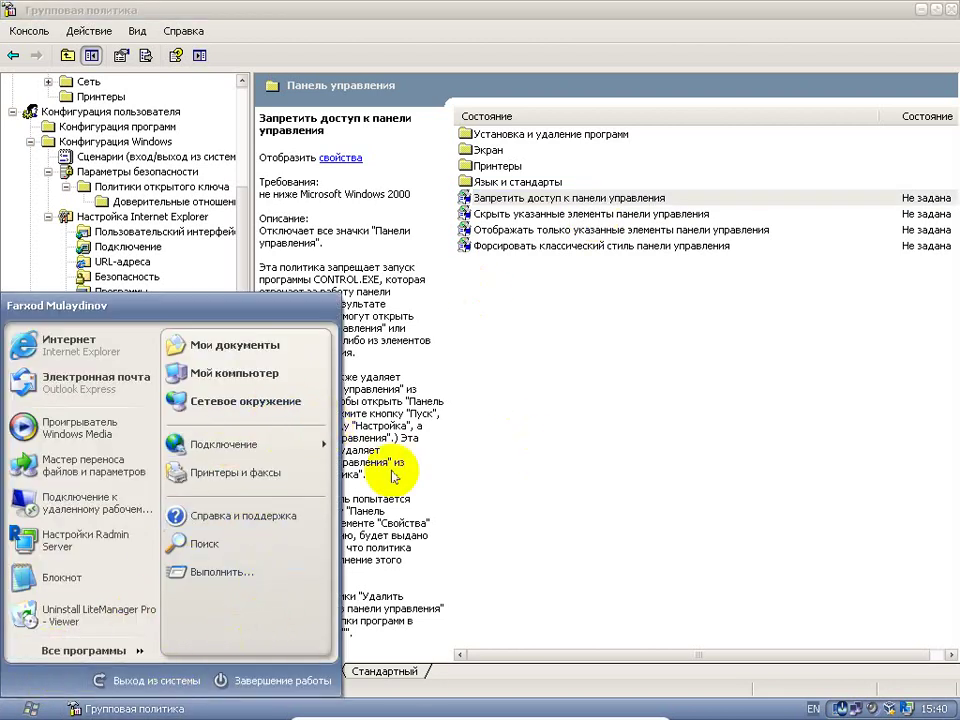
pyautogui.click(616, 493)
pyautogui.doubleClick(537, 199)
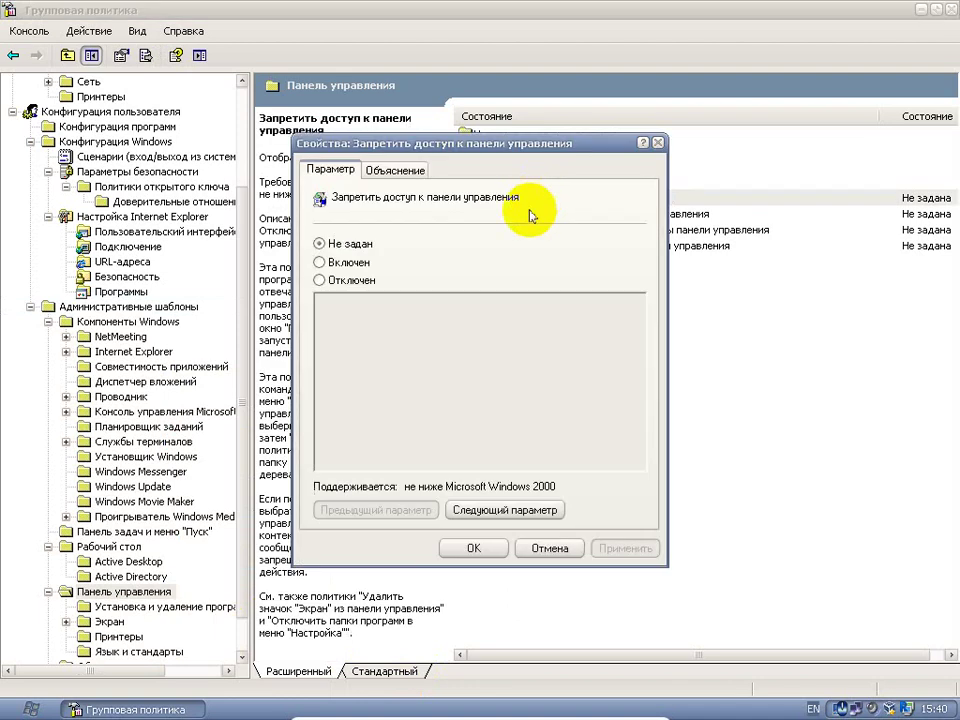
pyautogui.click(330, 280)
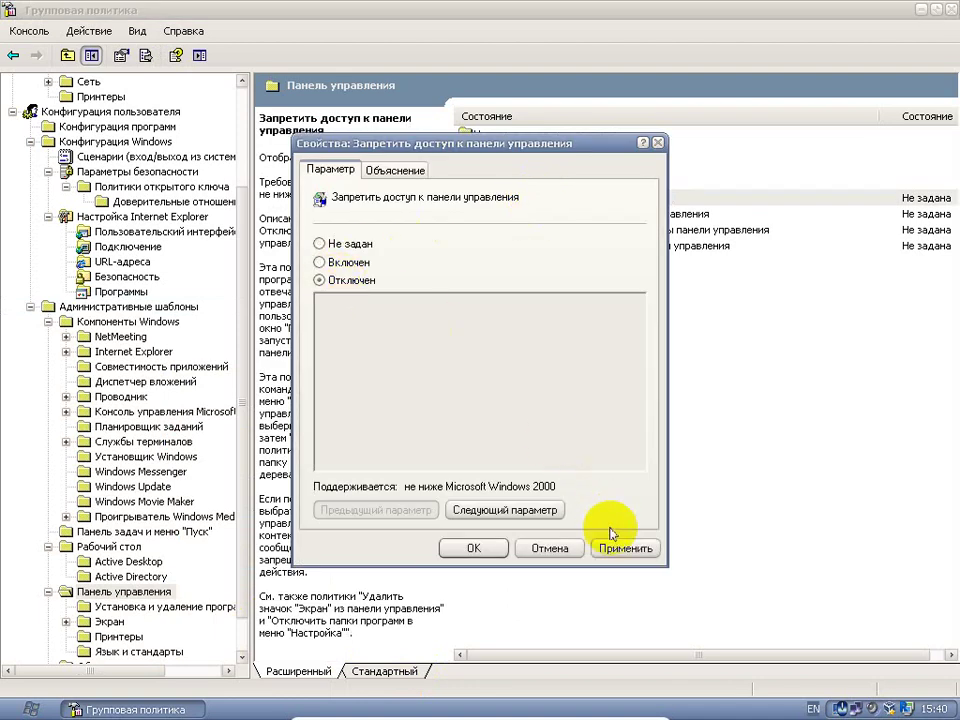
pyautogui.click(622, 548)
pyautogui.click(545, 548)
# Open "Свойства обозревателя" from the Control Panel to test access, and close it again.
pyautogui.click(30, 708)
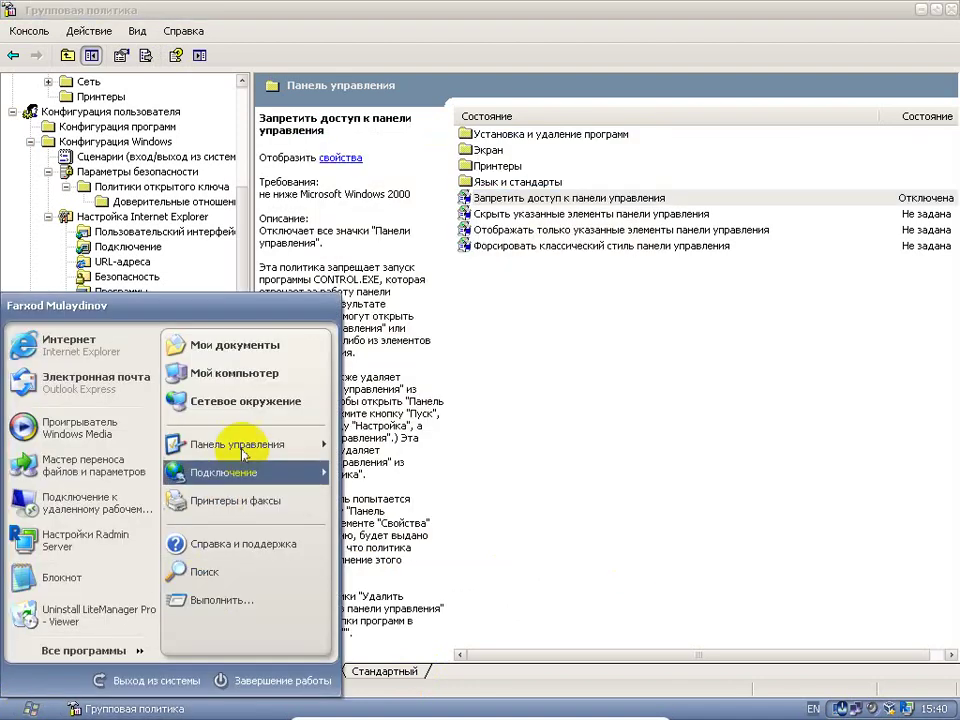
pyautogui.moveTo(266, 440)
pyautogui.click(390, 447)
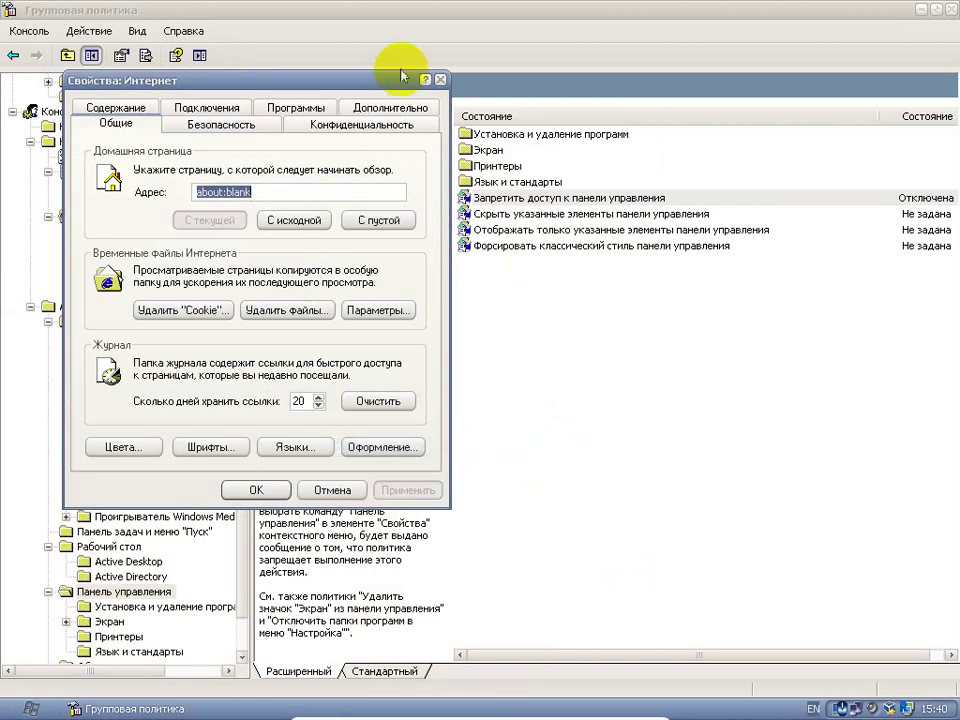
pyautogui.click(441, 80)
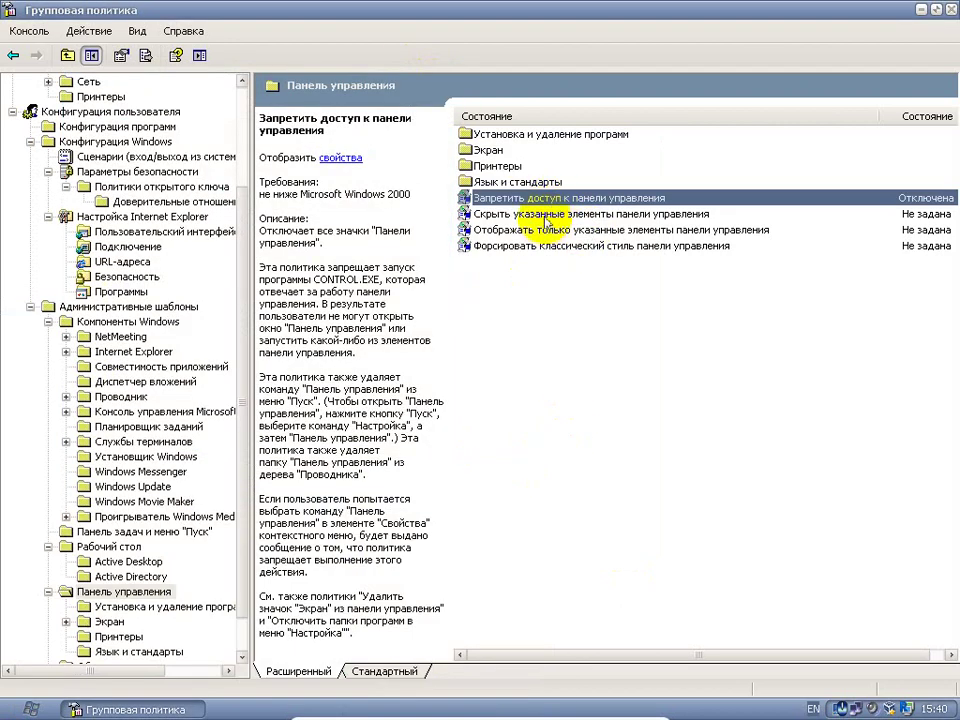
# Set the policy "Скрыть указанные элементы панели управления" to "Включен" with "Мышь" in the list of prohibited applications.
pyautogui.click(546, 214)
pyautogui.doubleClick(546, 214)
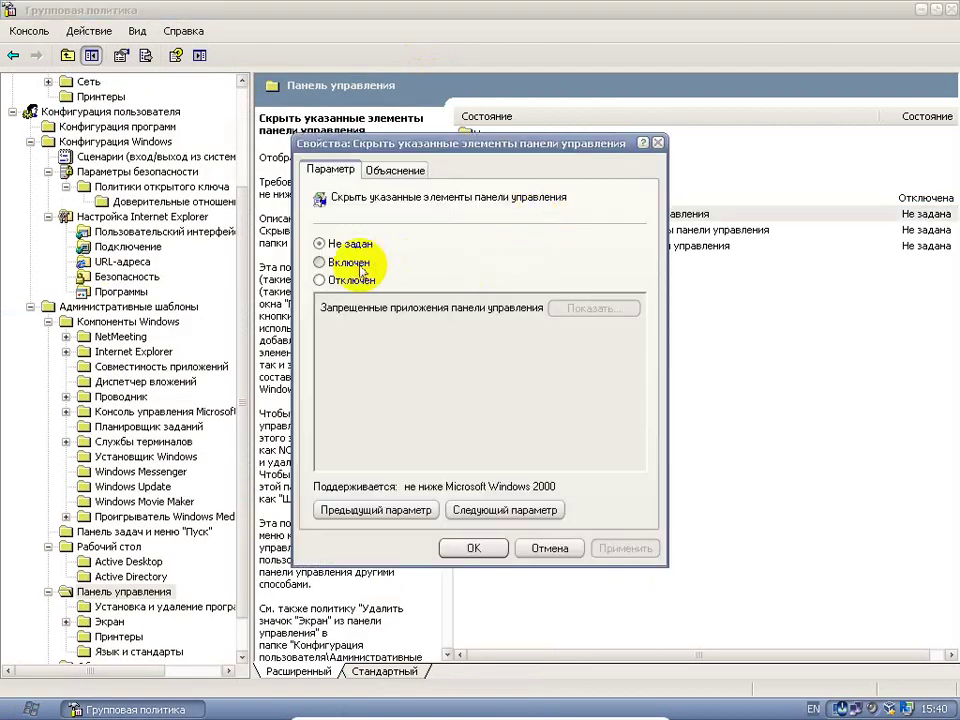
pyautogui.click(318, 270)
pyautogui.click(566, 311)
pyautogui.click(800, 310)
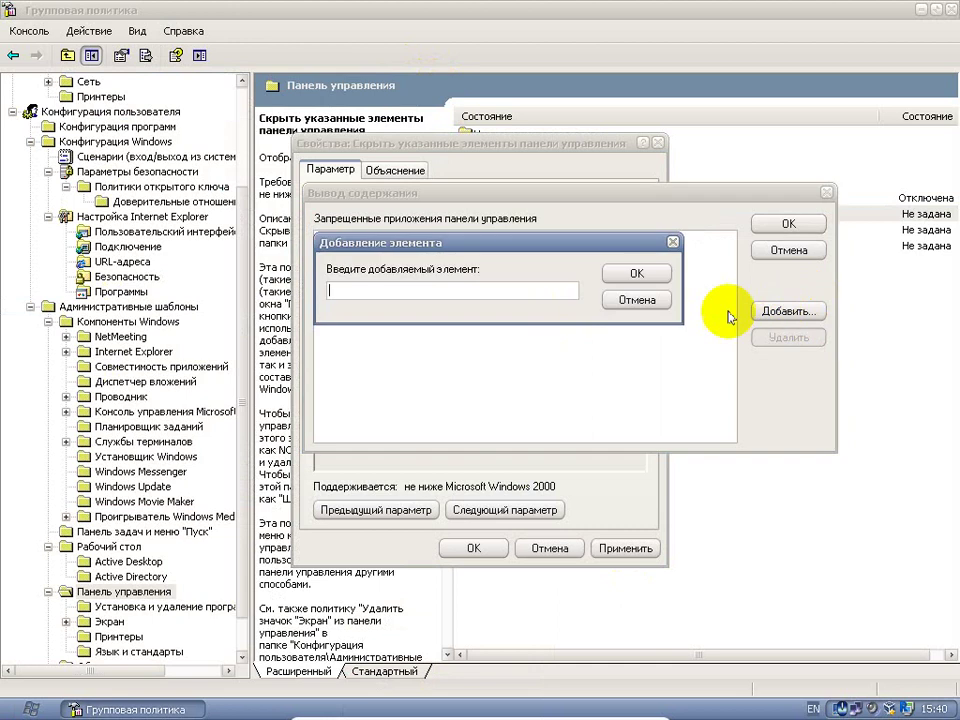
pyautogui.click(28, 709)
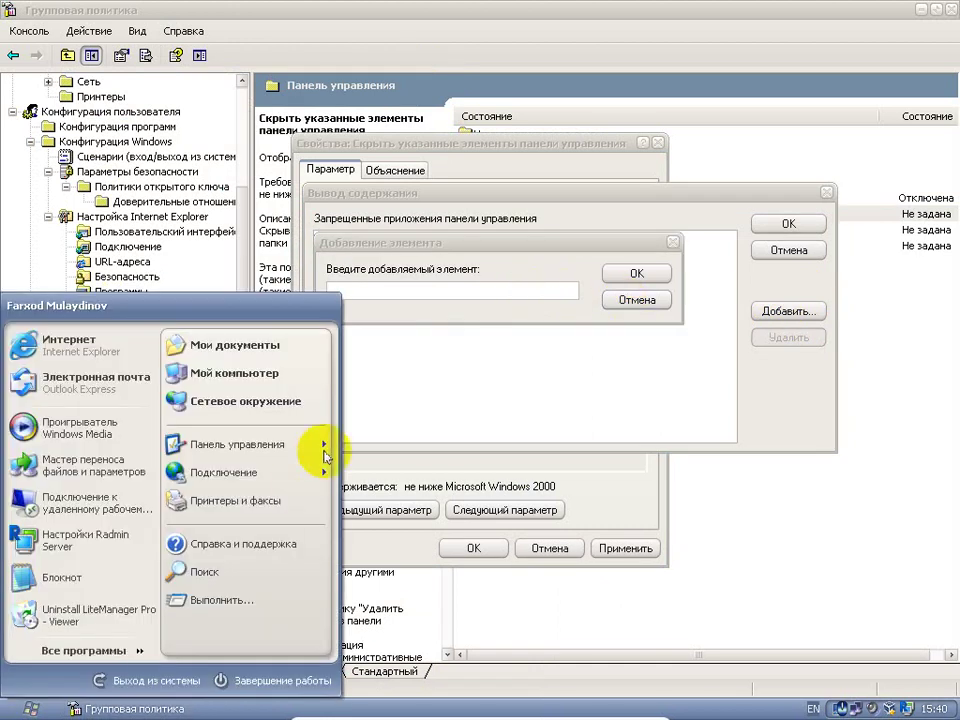
pyautogui.moveTo(315, 444)
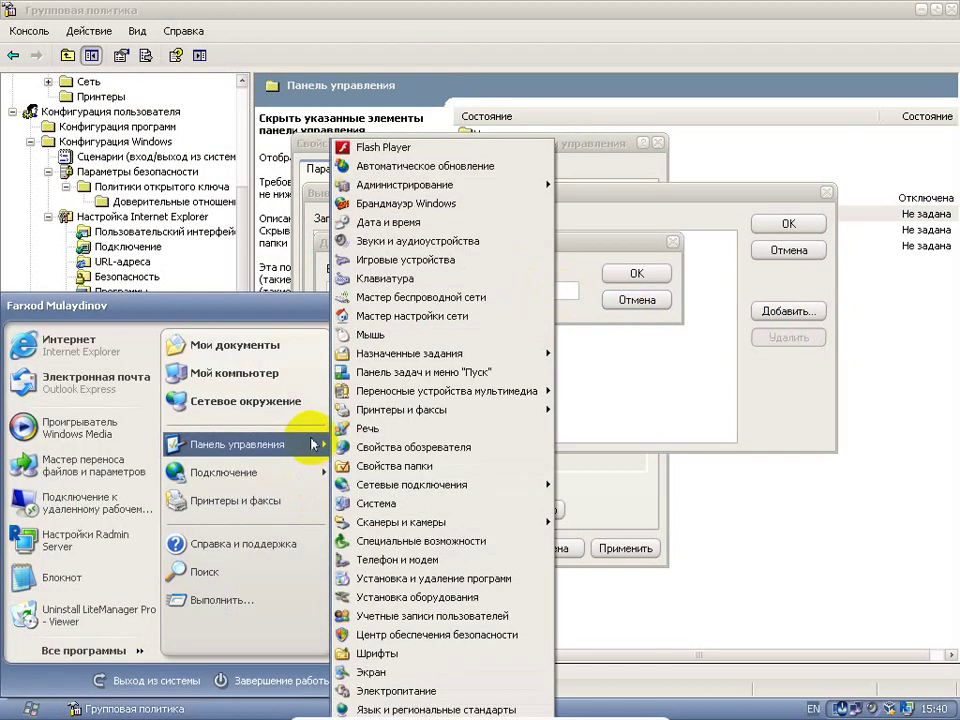
pyautogui.click(574, 281)
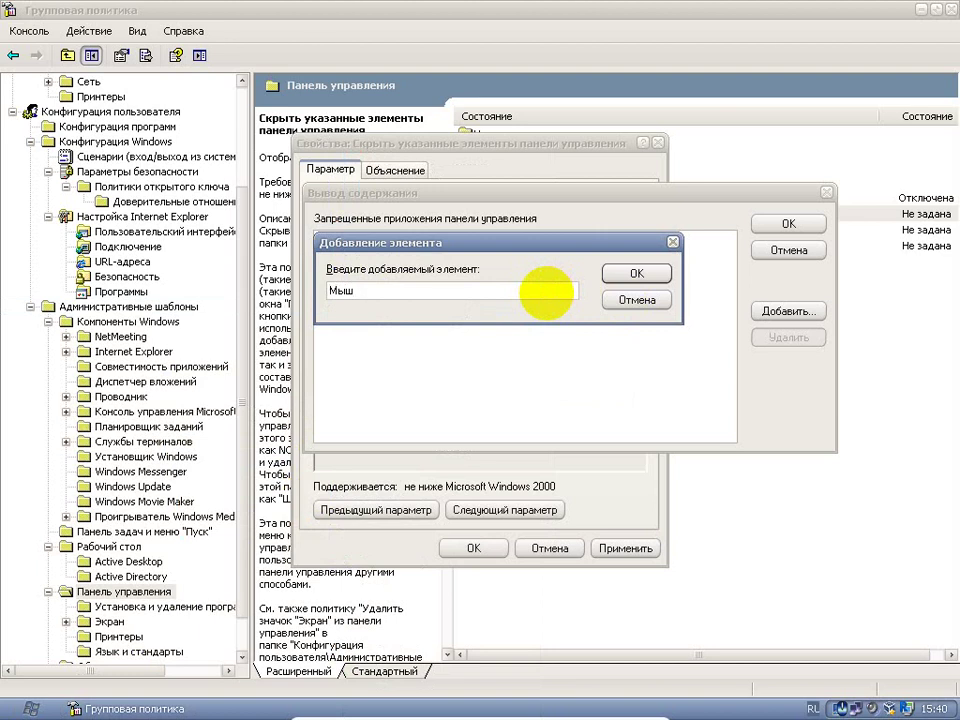
pyautogui.click(636, 273)
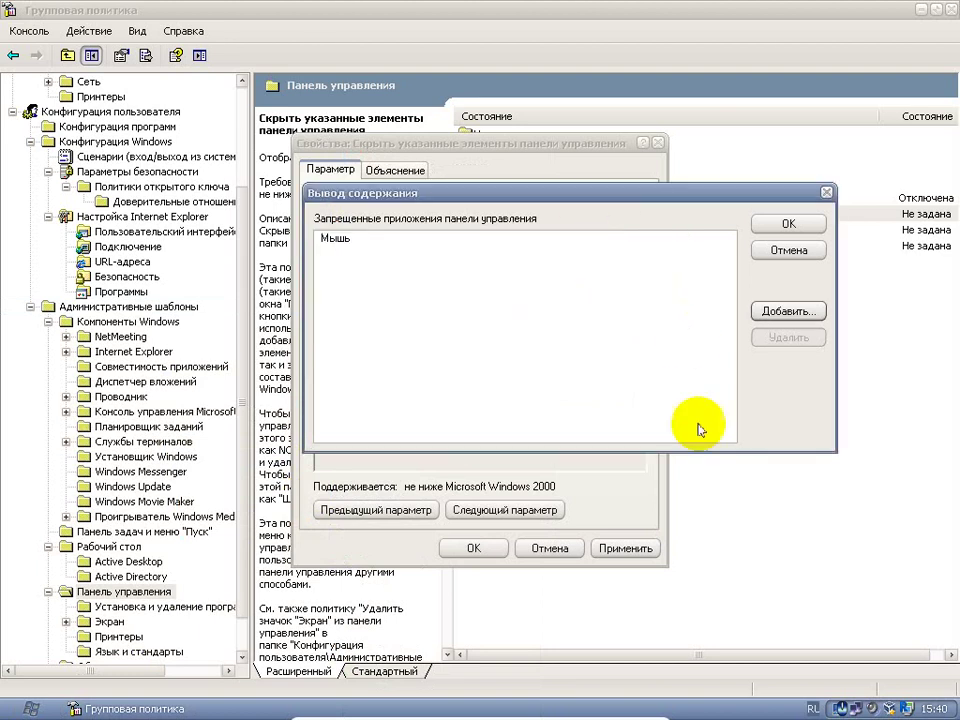
pyautogui.click(791, 226)
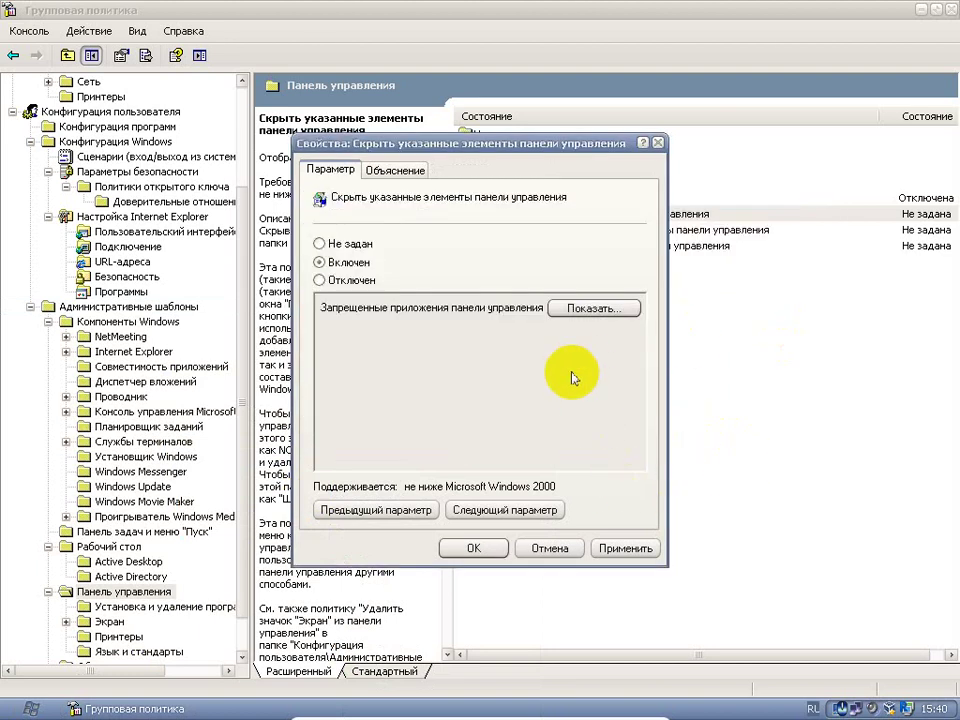
pyautogui.click(621, 548)
# Check the list of Control Panel items for the effect of hiding "Мышь".
pyautogui.click(30, 708)
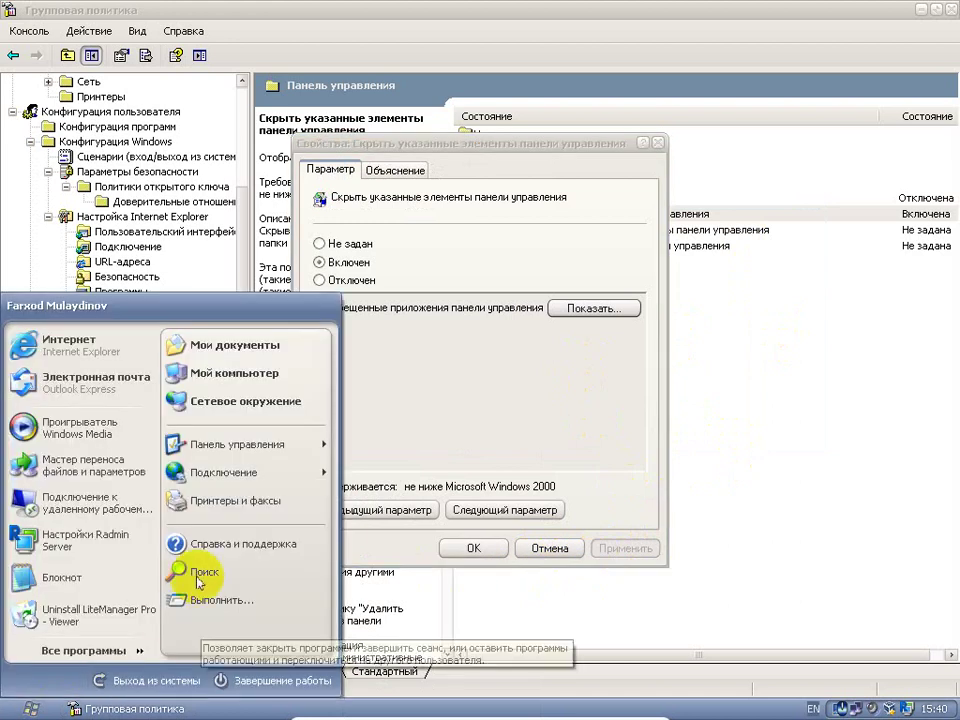
pyautogui.moveTo(255, 460)
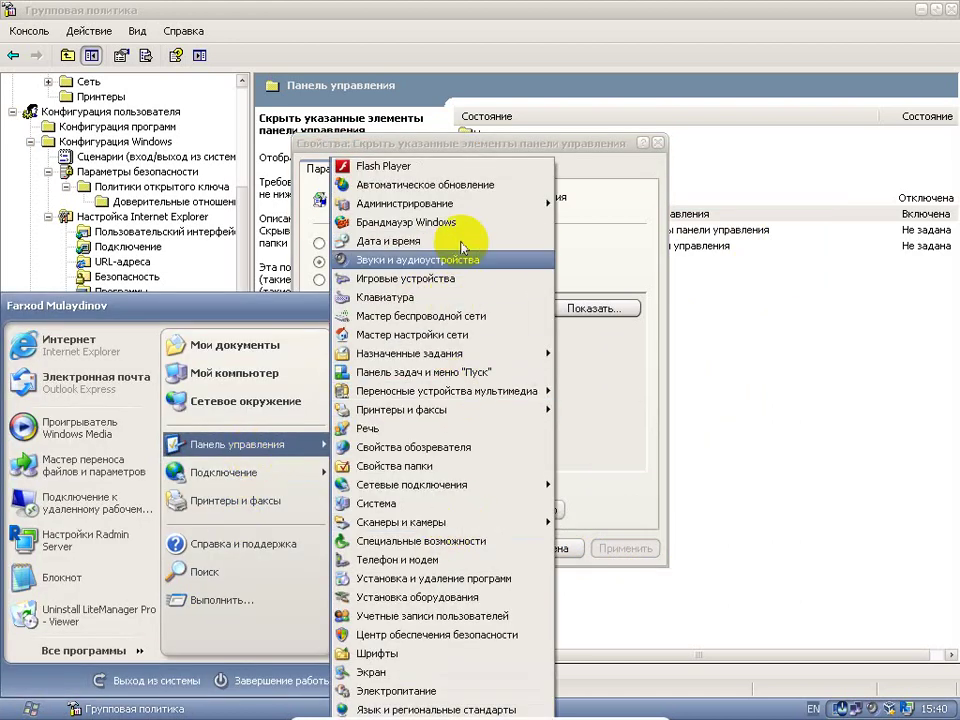
pyautogui.click(590, 265)
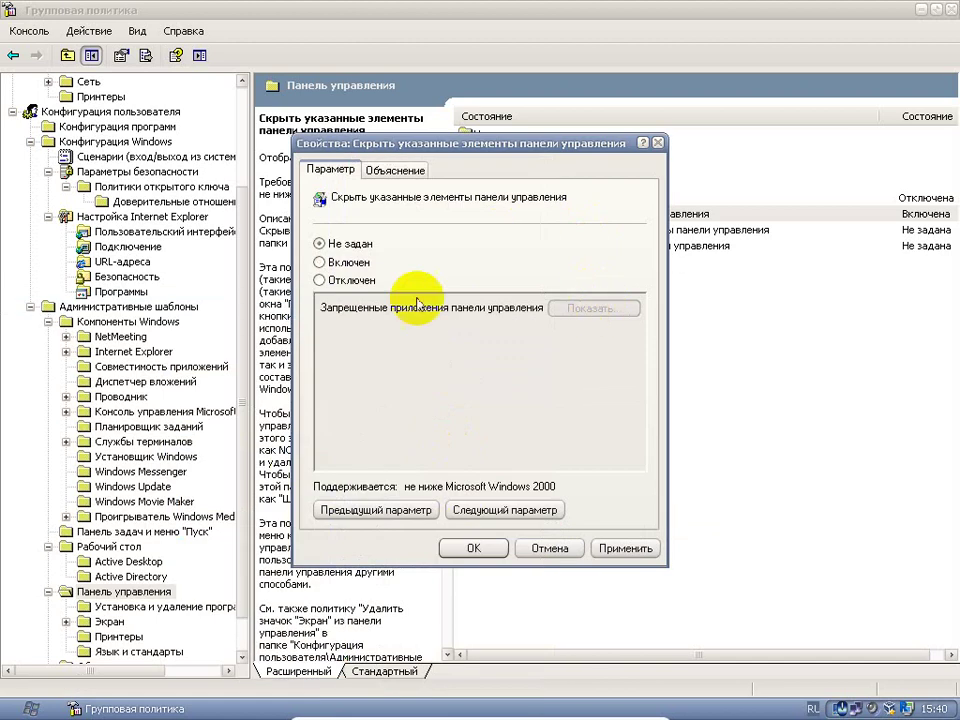
# Keep "Скрыть указанные элементы панели управления" set to "Включен", add "Дата и время" to its prohibited applications and apply the policy.
pyautogui.click(319, 262)
pyautogui.click(598, 309)
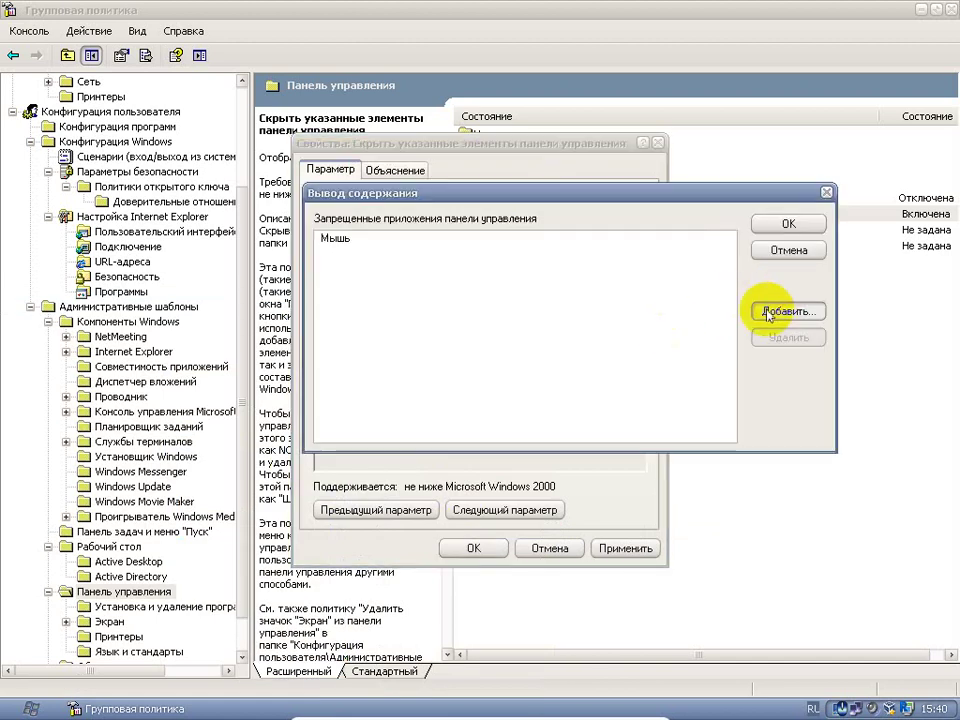
pyautogui.click(786, 311)
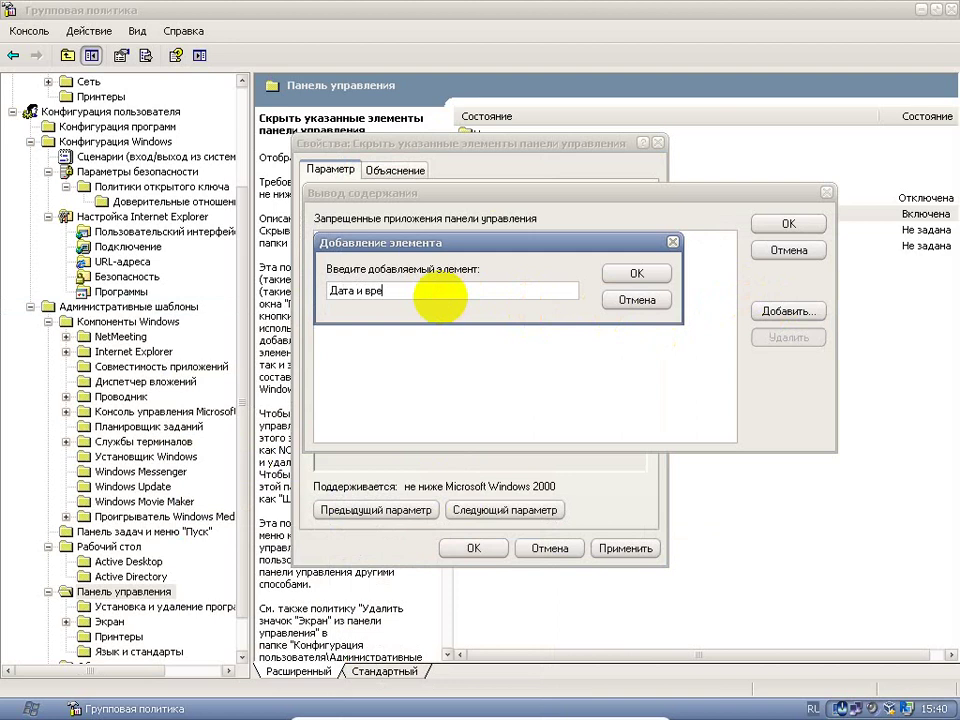
pyautogui.click(640, 274)
pyautogui.click(789, 224)
pyautogui.click(603, 545)
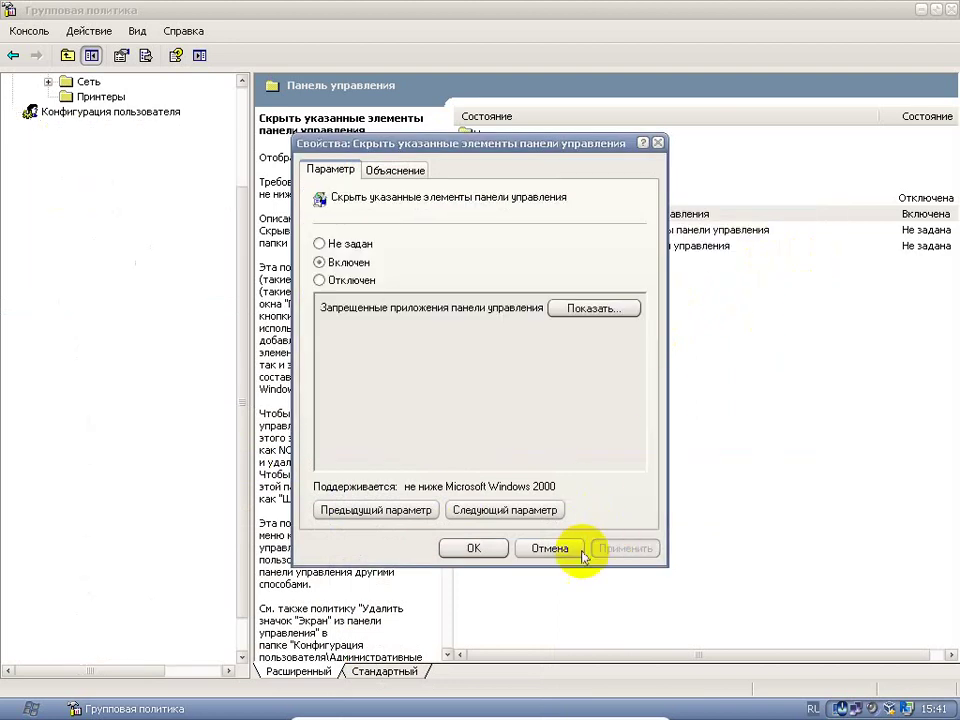
# Check the list of Control Panel items for the effect of hiding "Дата и время".
pyautogui.press('super')
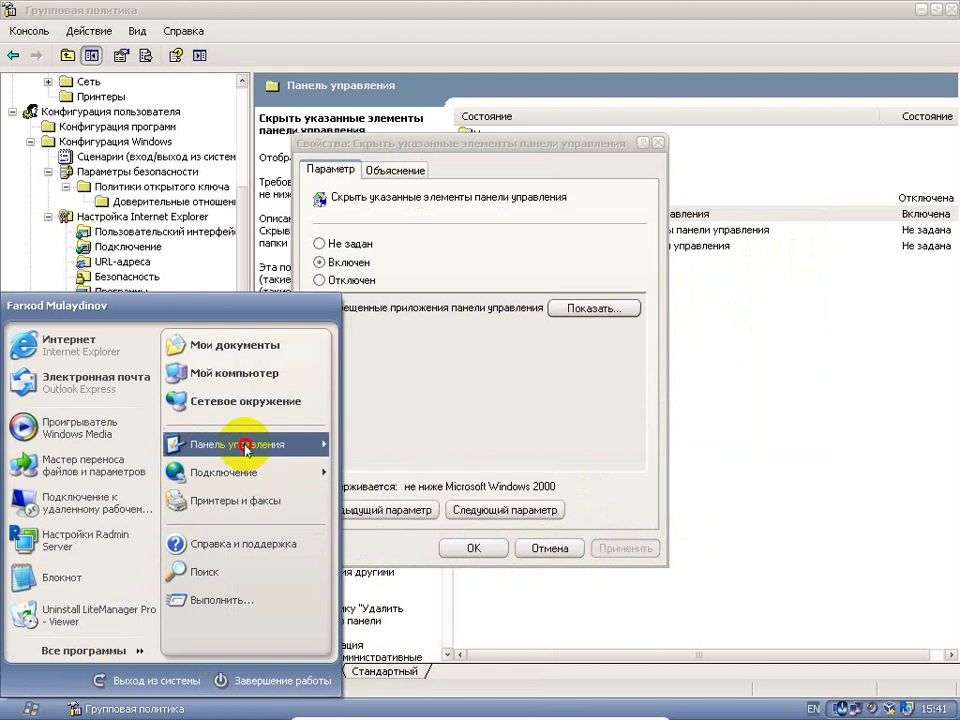
pyautogui.moveTo(246, 450)
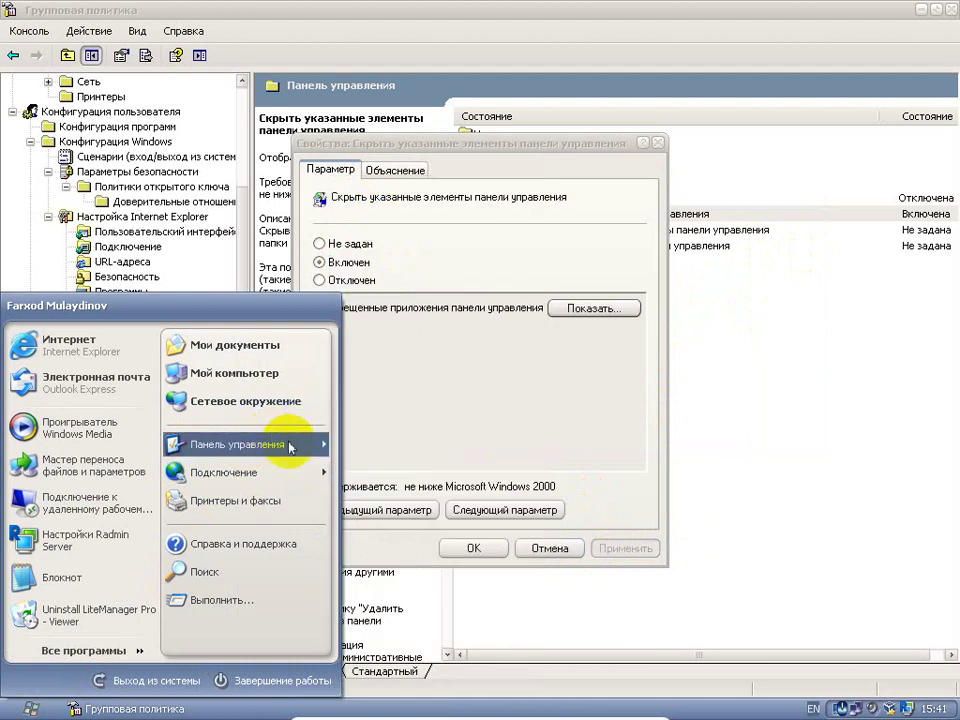
pyautogui.moveTo(300, 444)
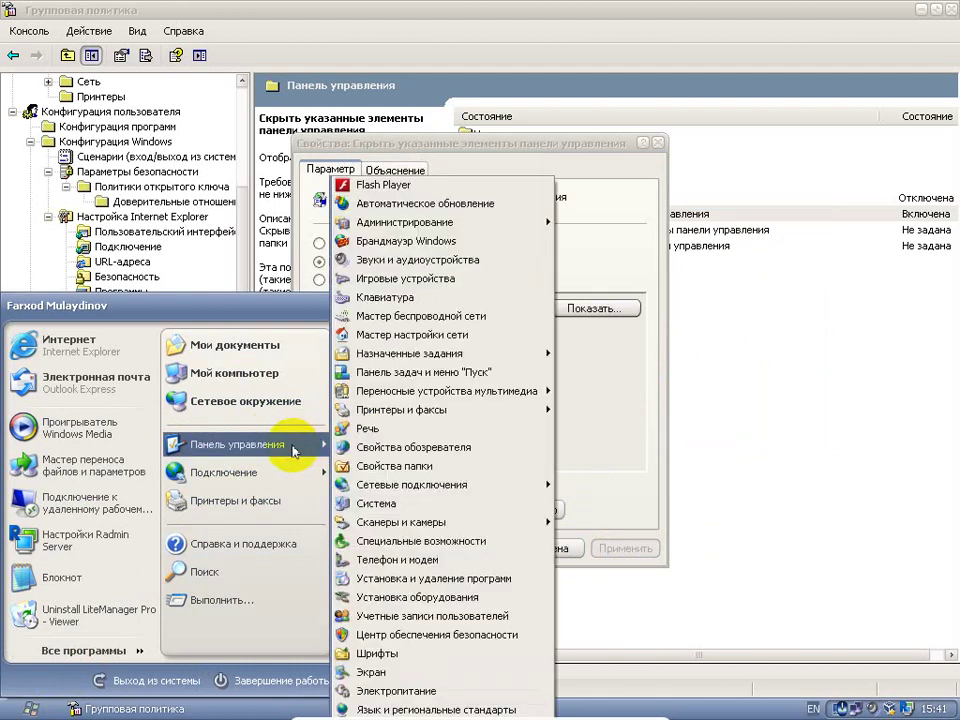
pyautogui.moveTo(463, 223)
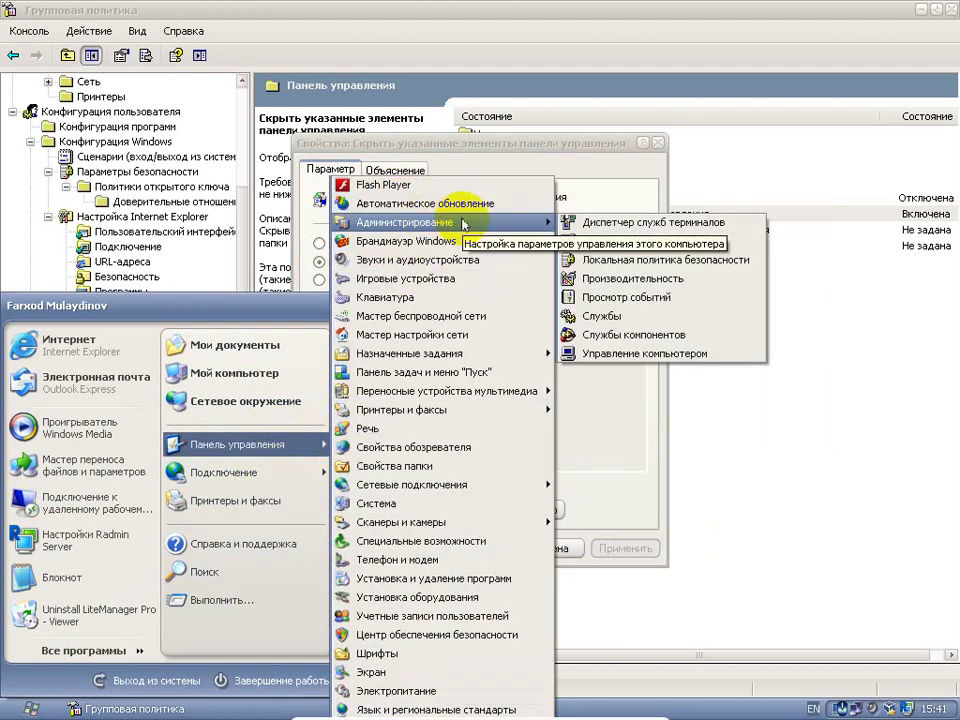
pyautogui.click(578, 146)
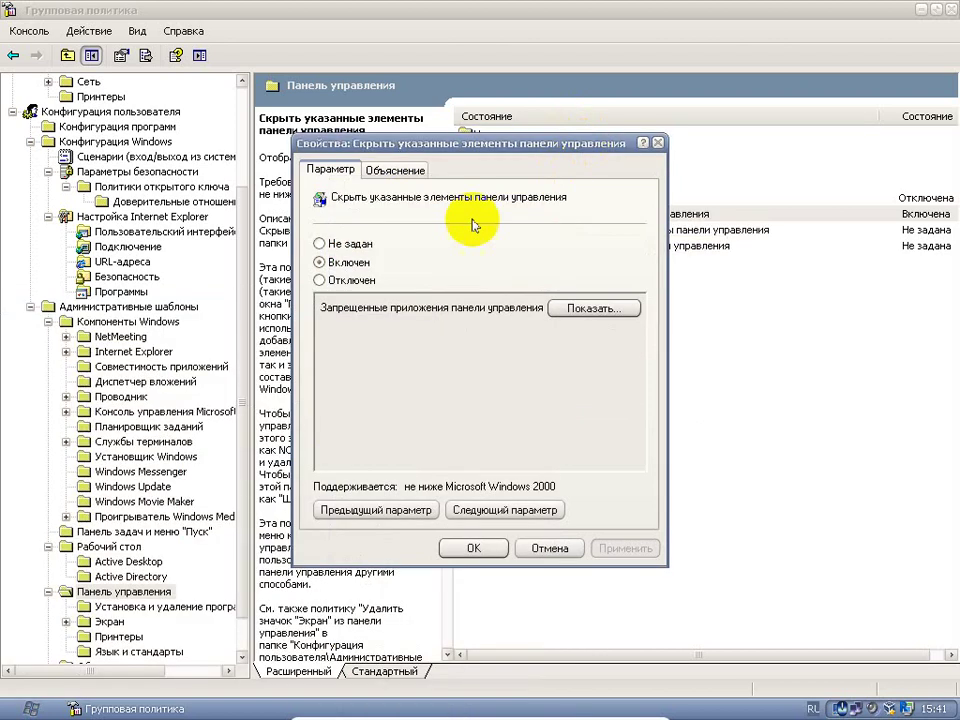
# Add "Администрирование" to the prohibited applications of "Скрыть указанные элементы панели управления" and apply the policy.
pyautogui.click(600, 310)
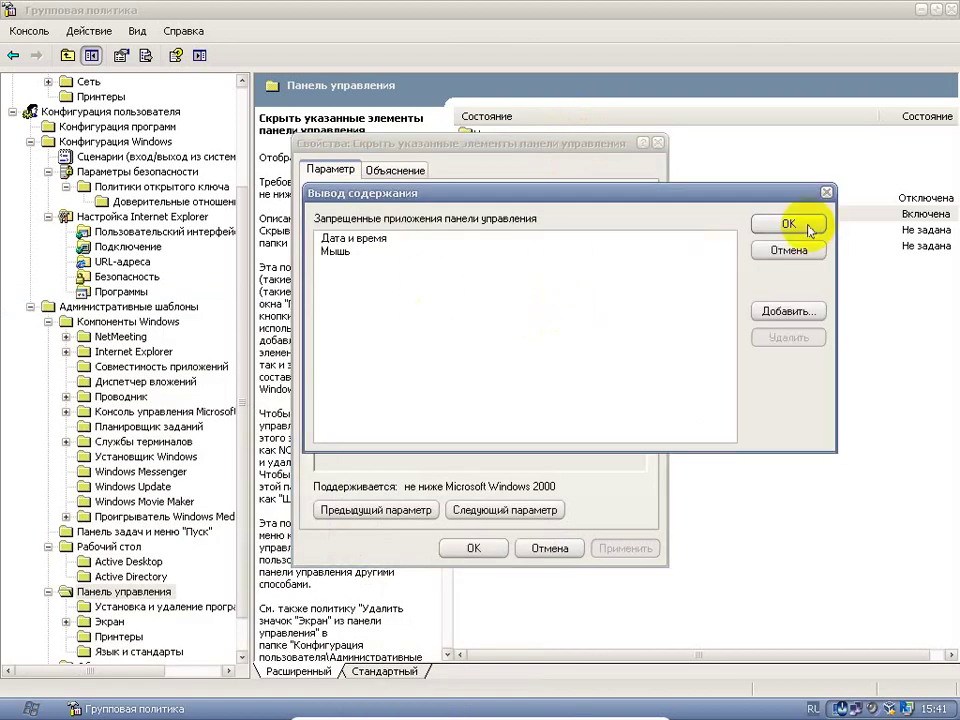
pyautogui.click(789, 313)
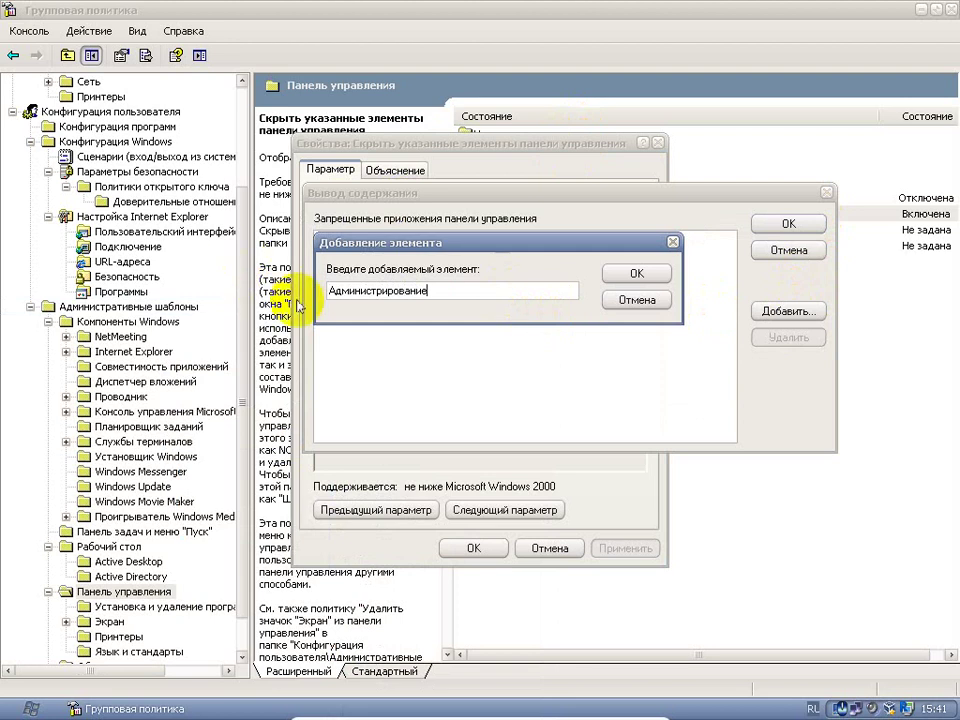
pyautogui.click(628, 273)
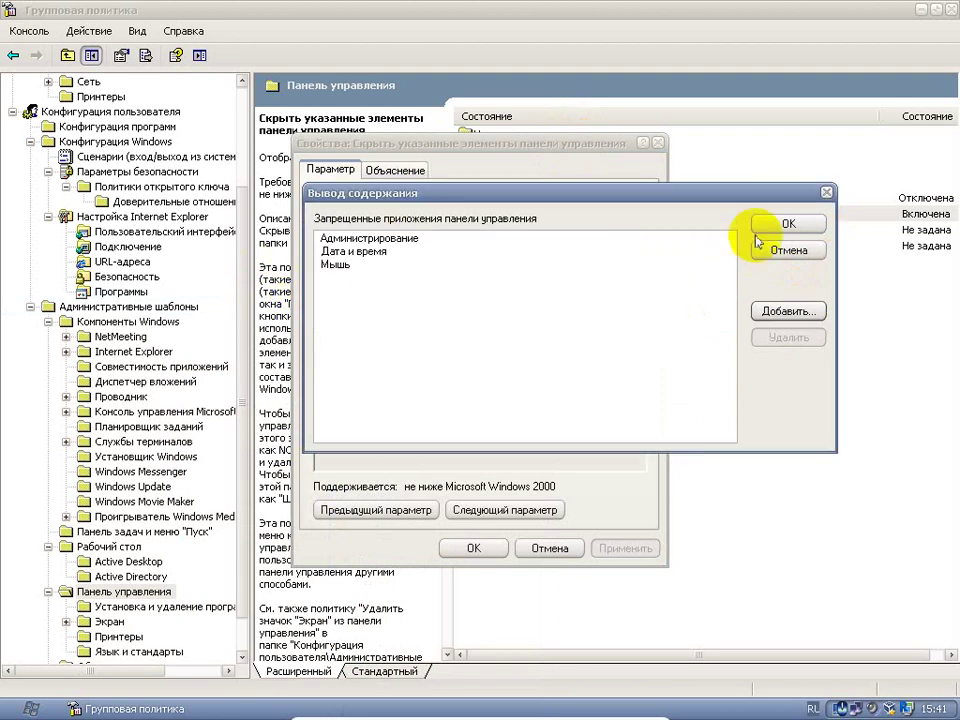
pyautogui.click(789, 223)
pyautogui.click(652, 548)
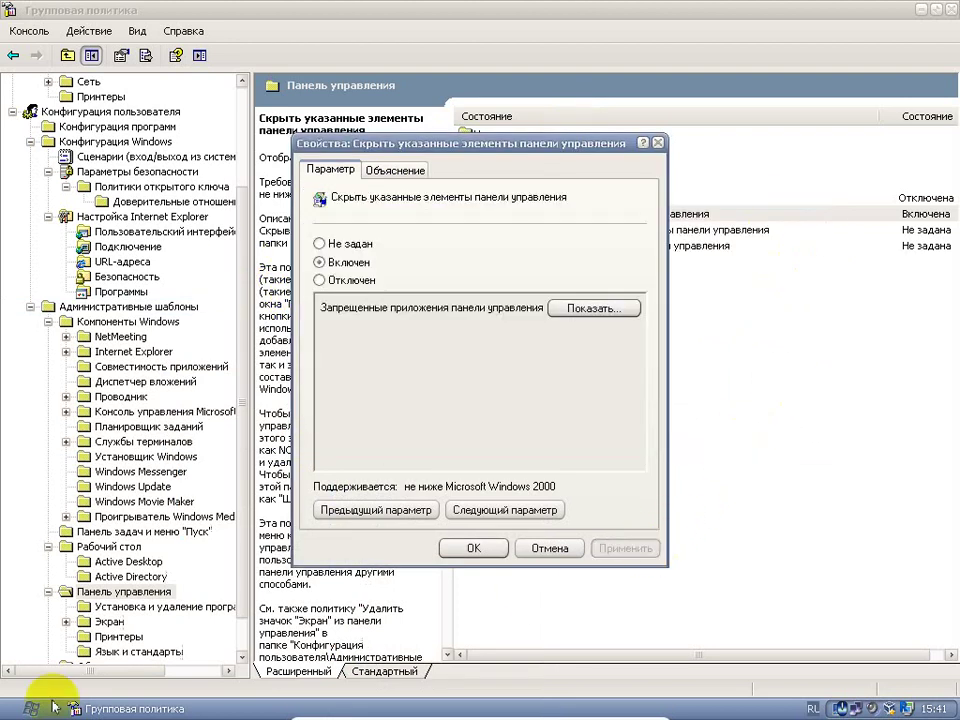
# Check the list of Control Panel items for the effect of hiding "Администрирование".
pyautogui.click(35, 705)
pyautogui.moveTo(287, 447)
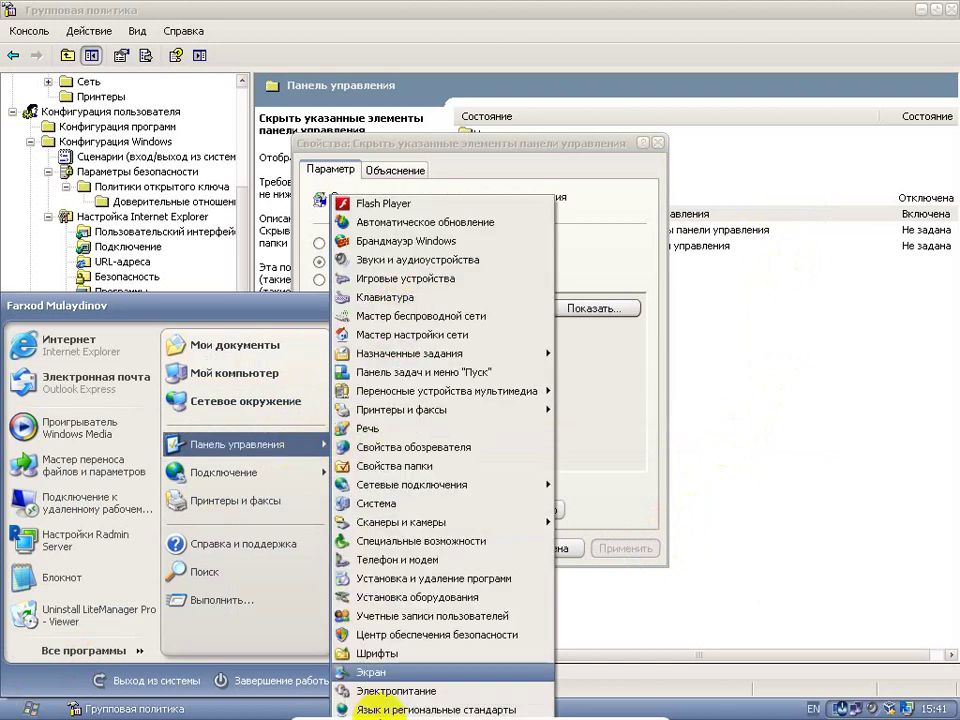
pyautogui.click(645, 170)
# Set "Скрыть указанные элементы панели управления" to "Отключен", apply the change and close the policy's properties.
pyautogui.click(362, 246)
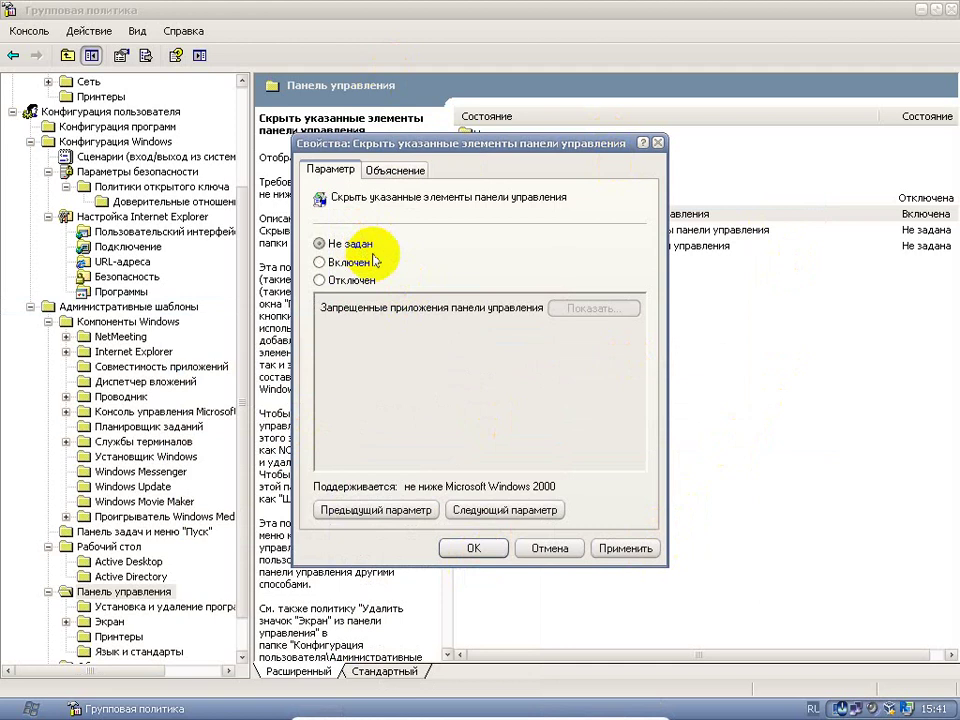
pyautogui.click(355, 277)
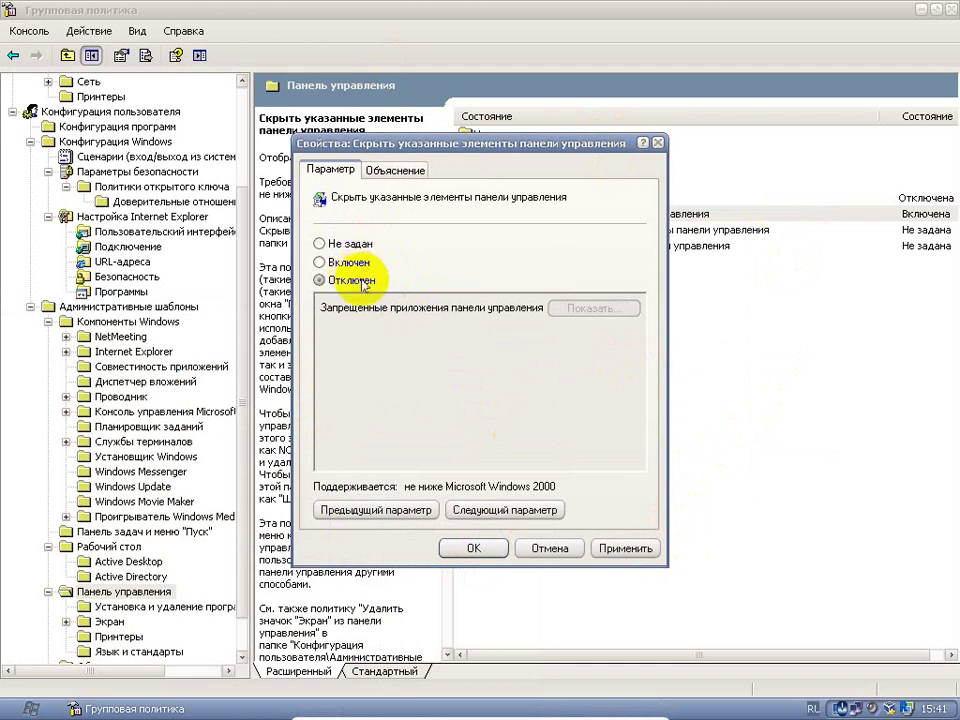
pyautogui.click(628, 548)
pyautogui.click(482, 550)
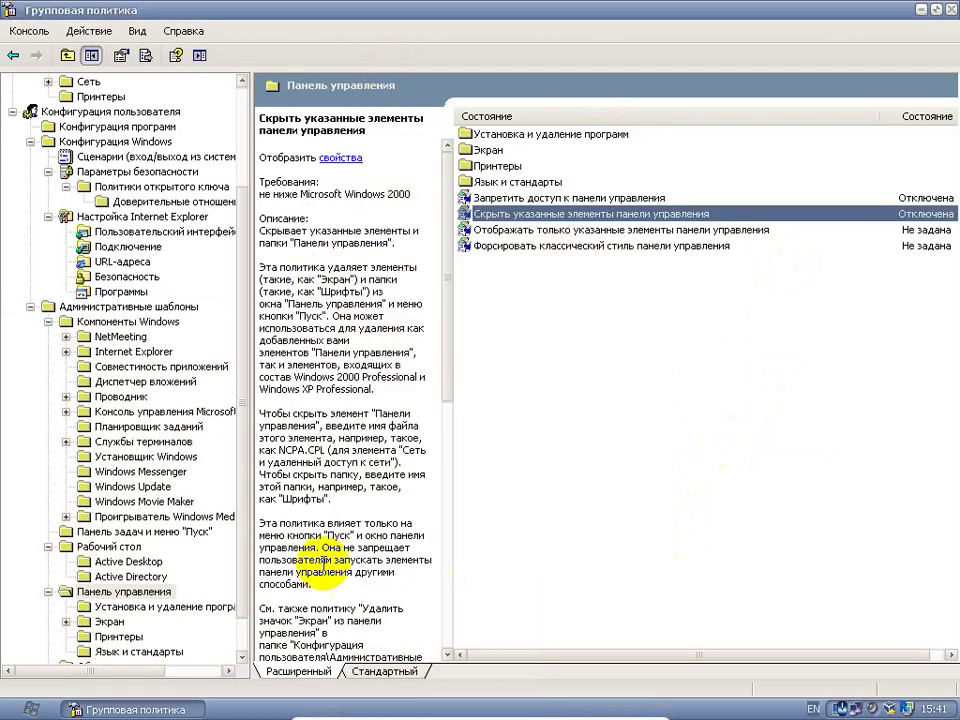
# Open the policy "Отображать только указанные элементы панели управления" and select "Включен" without applying it.
pyautogui.click(516, 232)
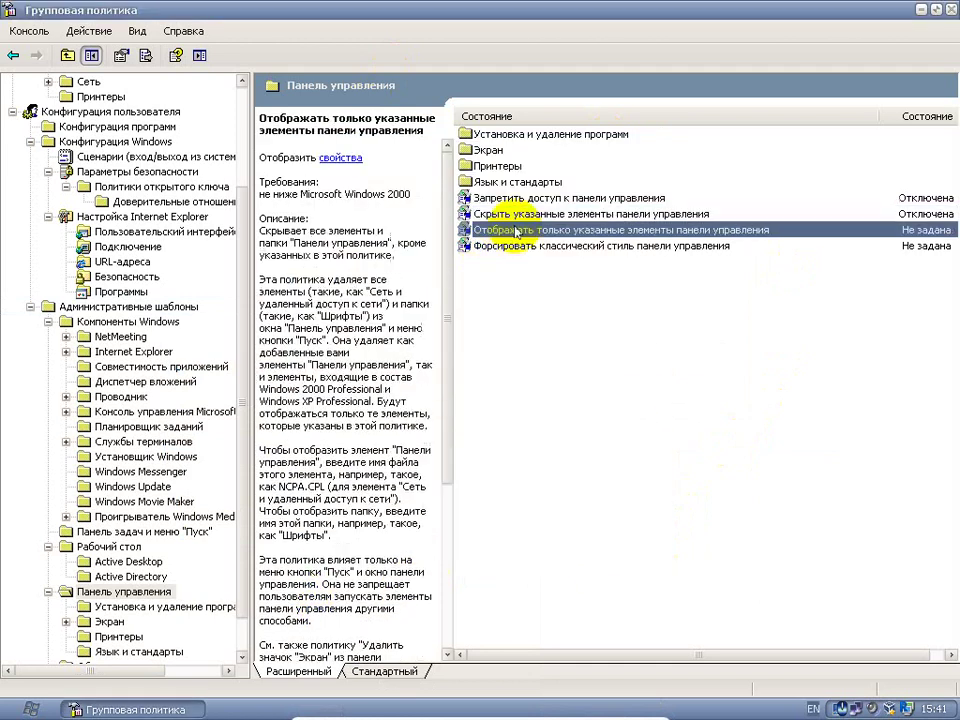
pyautogui.doubleClick(567, 232)
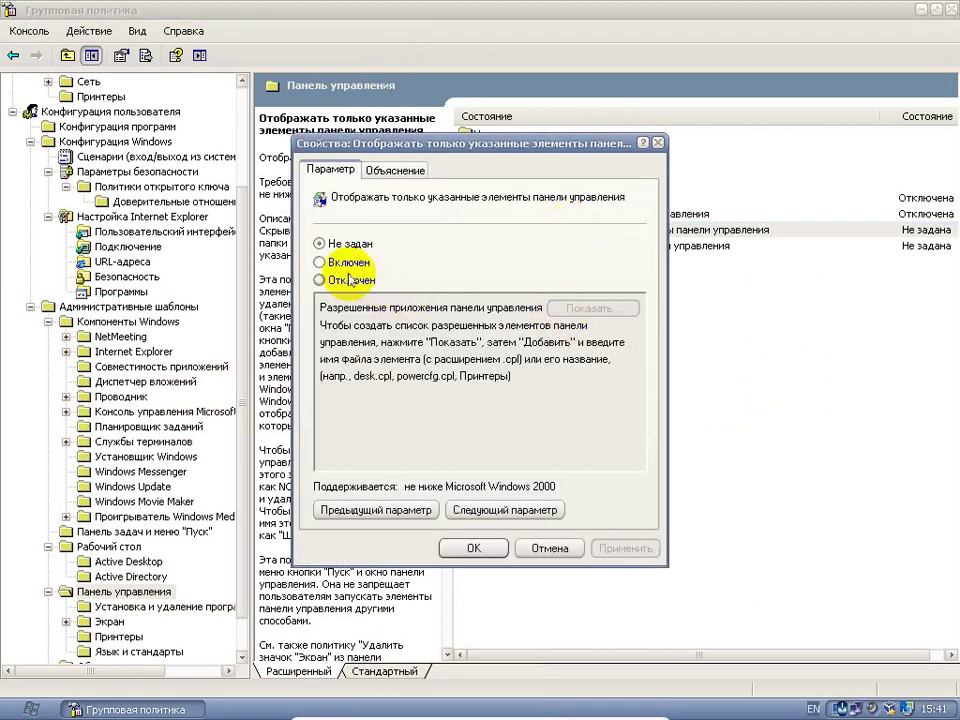
pyautogui.click(346, 263)
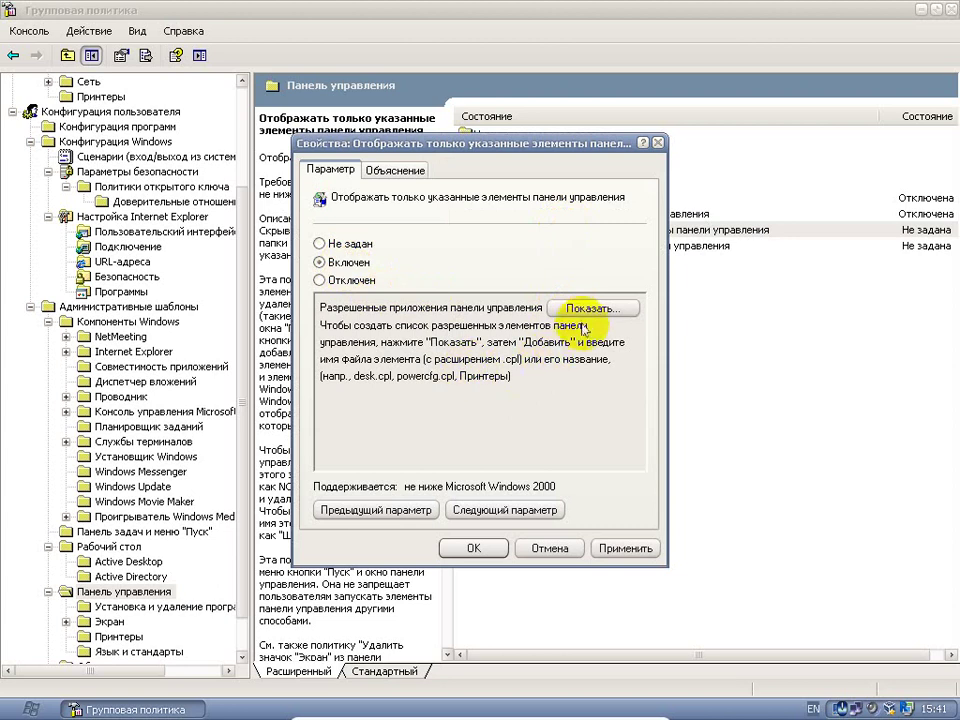
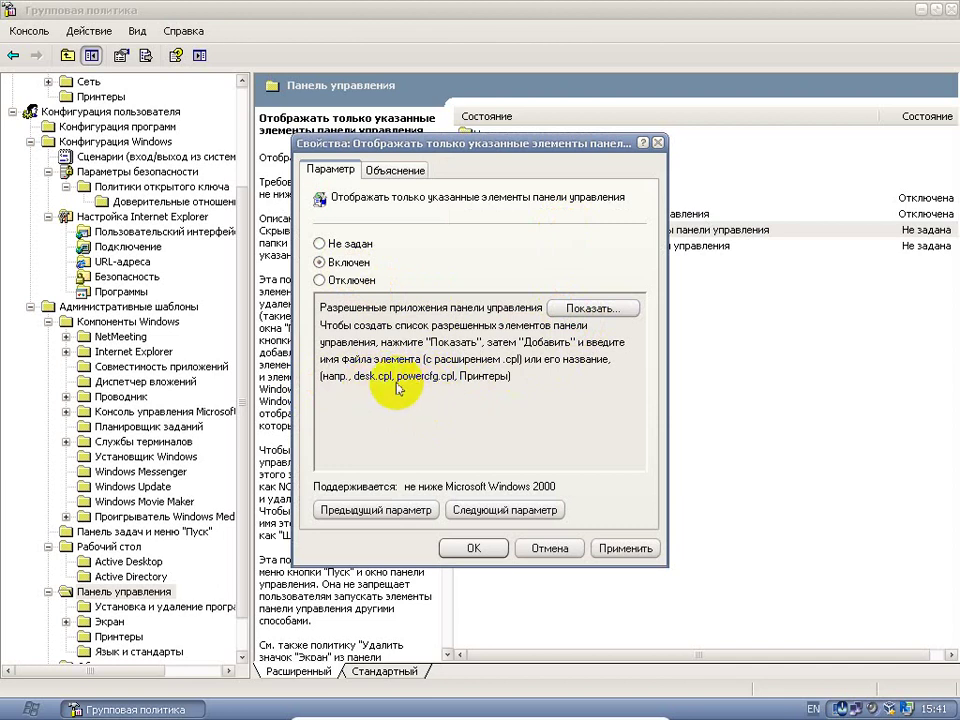
# Run desk.cpl to view the display properties that this file name opens, and close them again.
pyautogui.press('super+r')
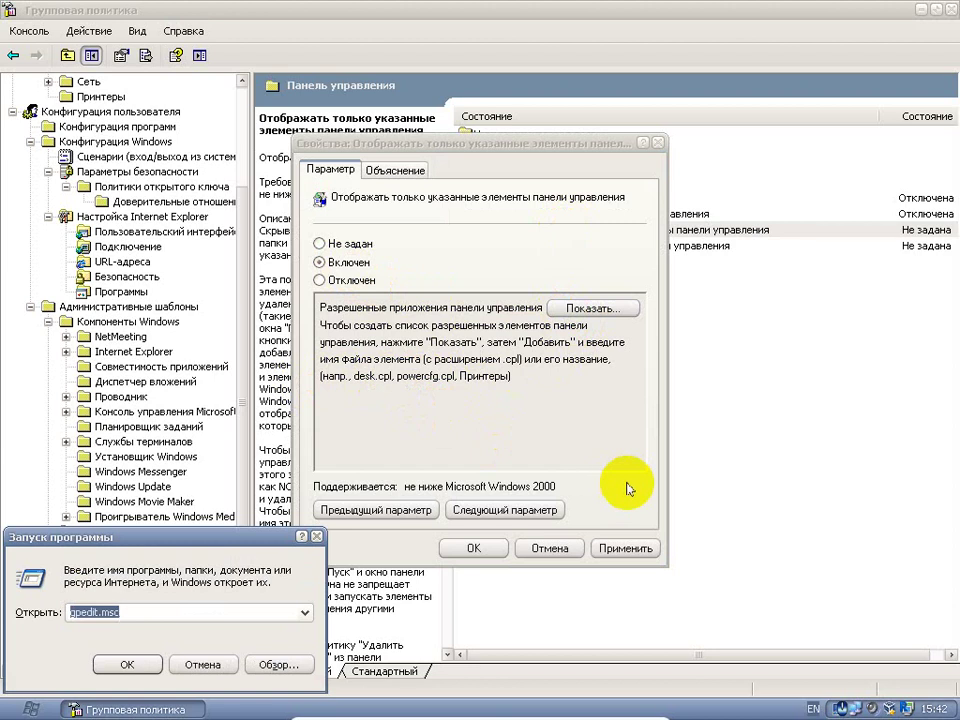
pyautogui.write('desk.cpl')
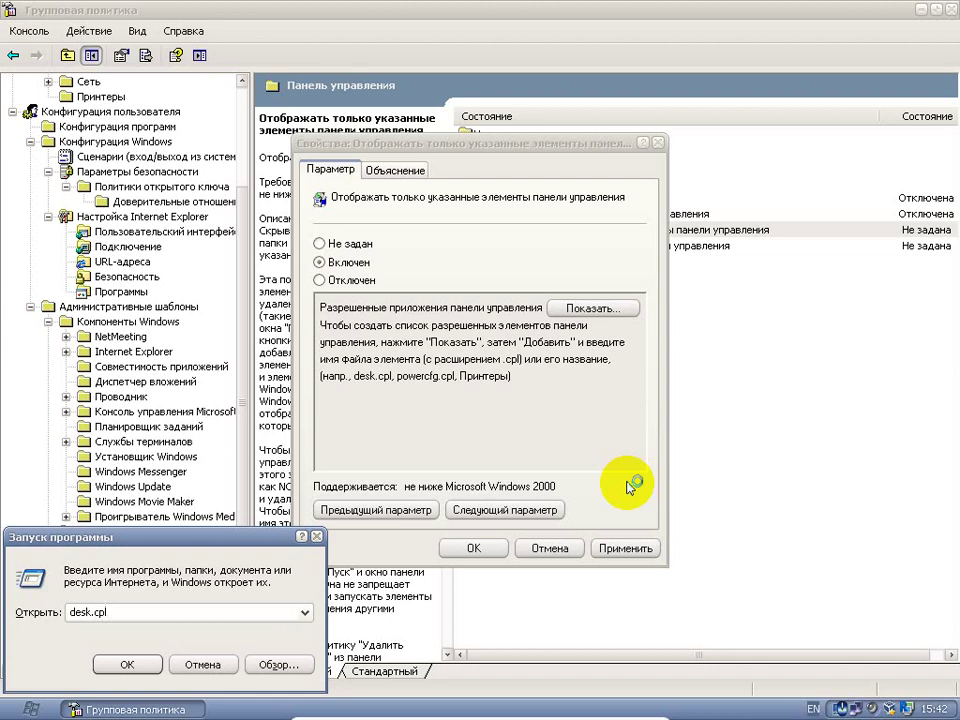
pyautogui.press('Return')
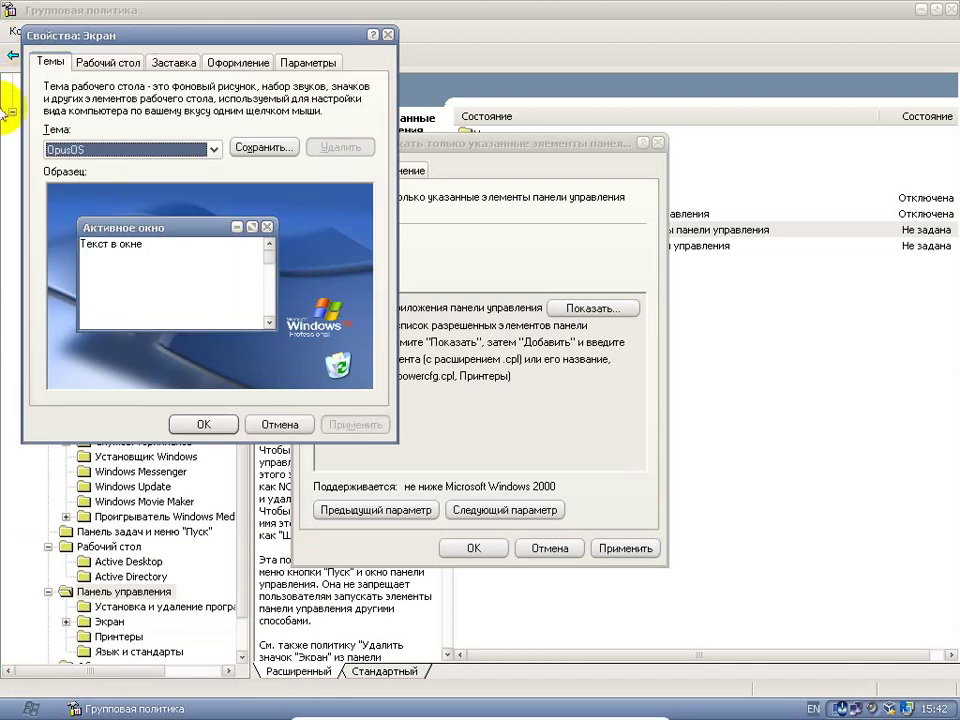
pyautogui.click(391, 36)
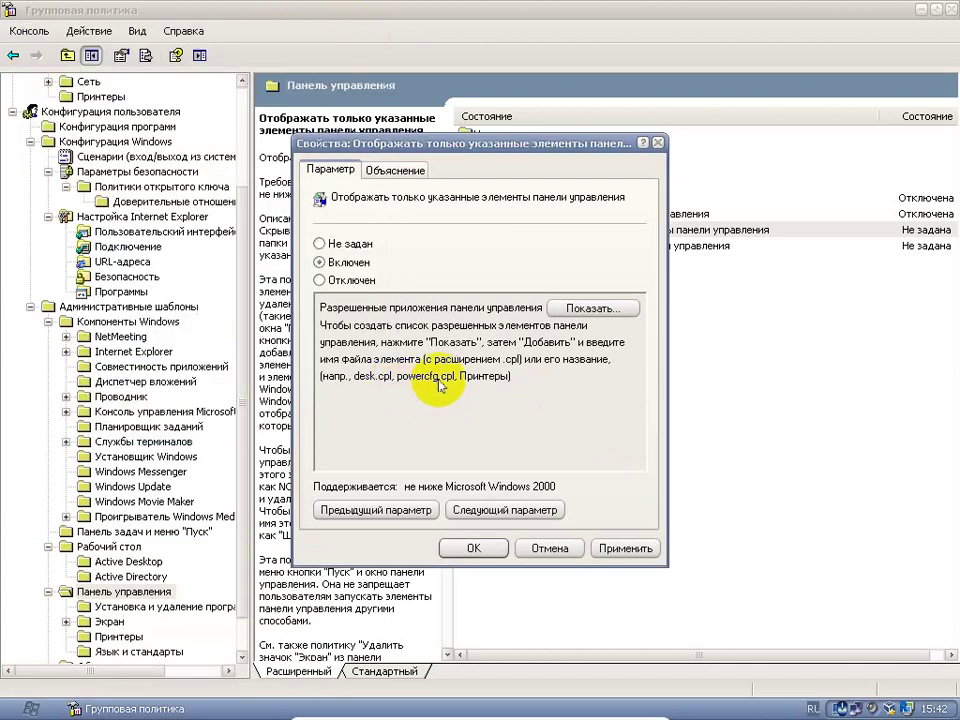
# Run powercfg.cpl to view the power options that this file name opens, and close them again.
pyautogui.press('super+r')
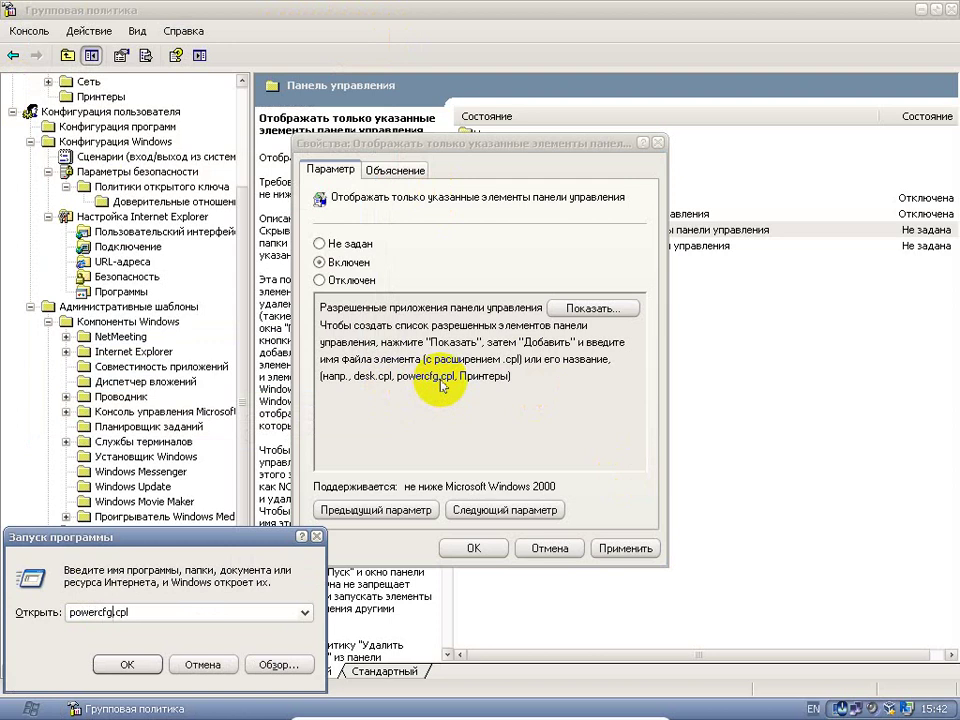
pyautogui.press('Return')
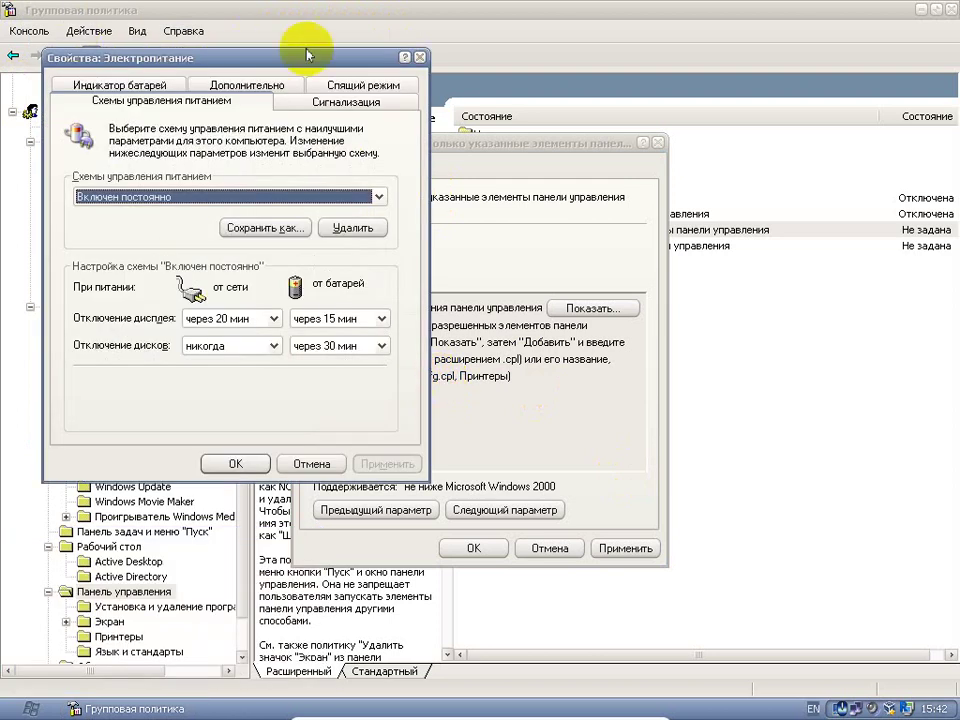
pyautogui.click(419, 58)
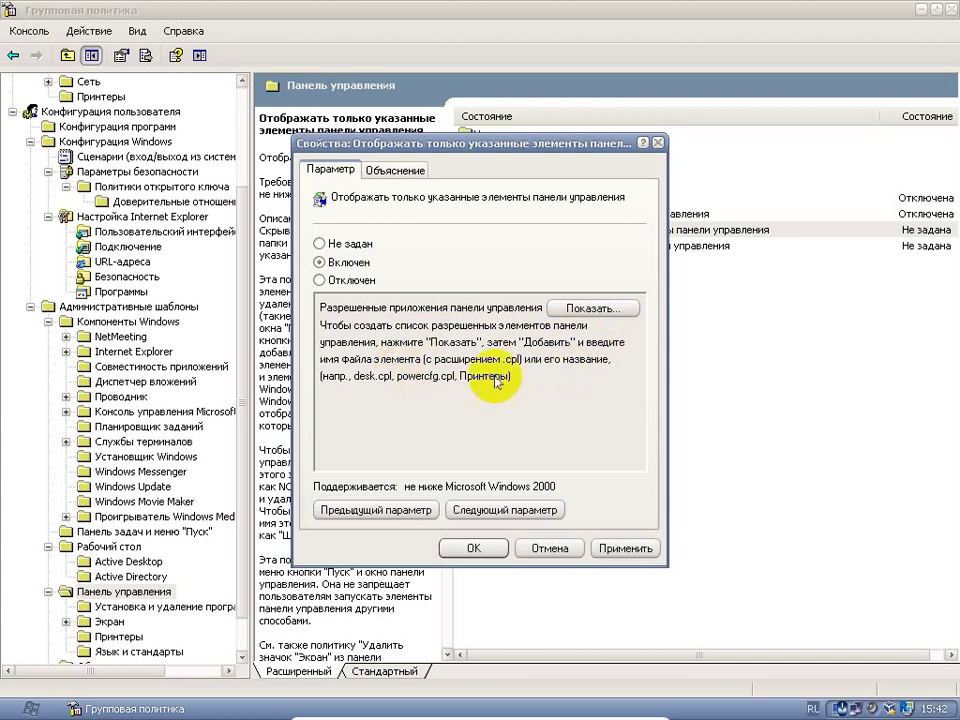
# View the policy's list of allowed Control Panel applications, and close the list and the policy's properties without saving.
pyautogui.click(608, 310)
pyautogui.click(825, 193)
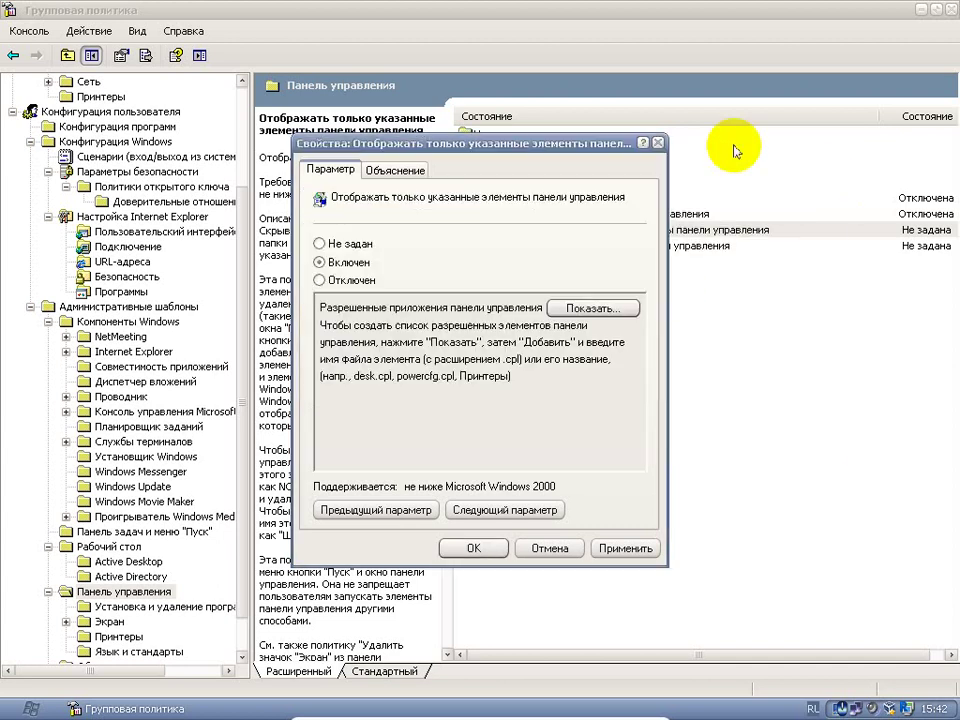
pyautogui.click(658, 143)
# Set the policy "Форсировать классический стиль панели управления" to "Отключен", apply it and check the Control Panel items.
pyautogui.click(524, 250)
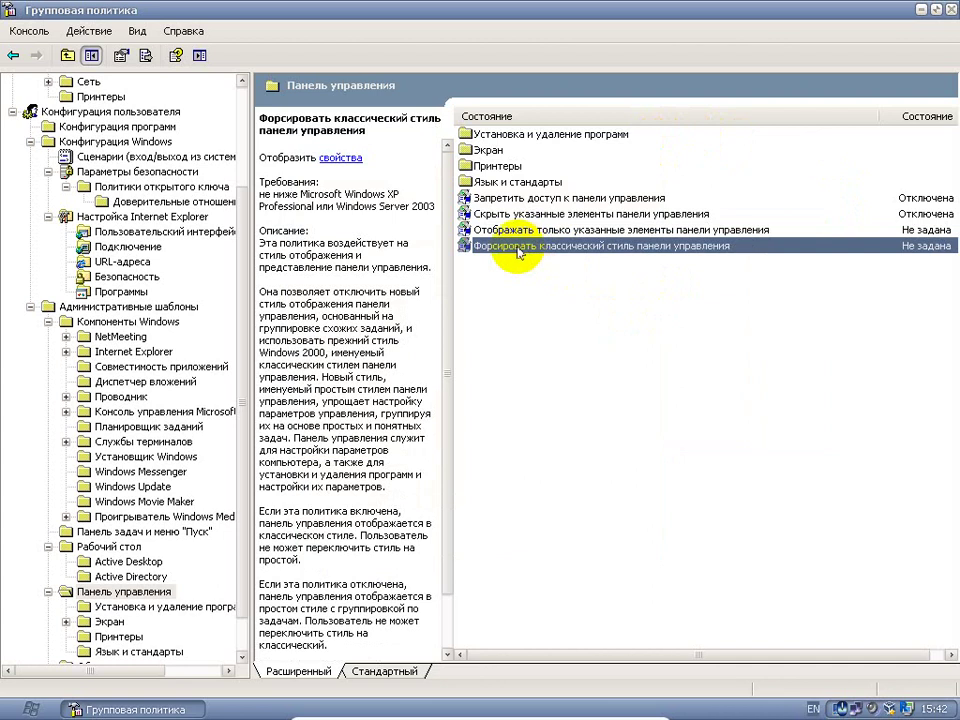
pyautogui.doubleClick(517, 250)
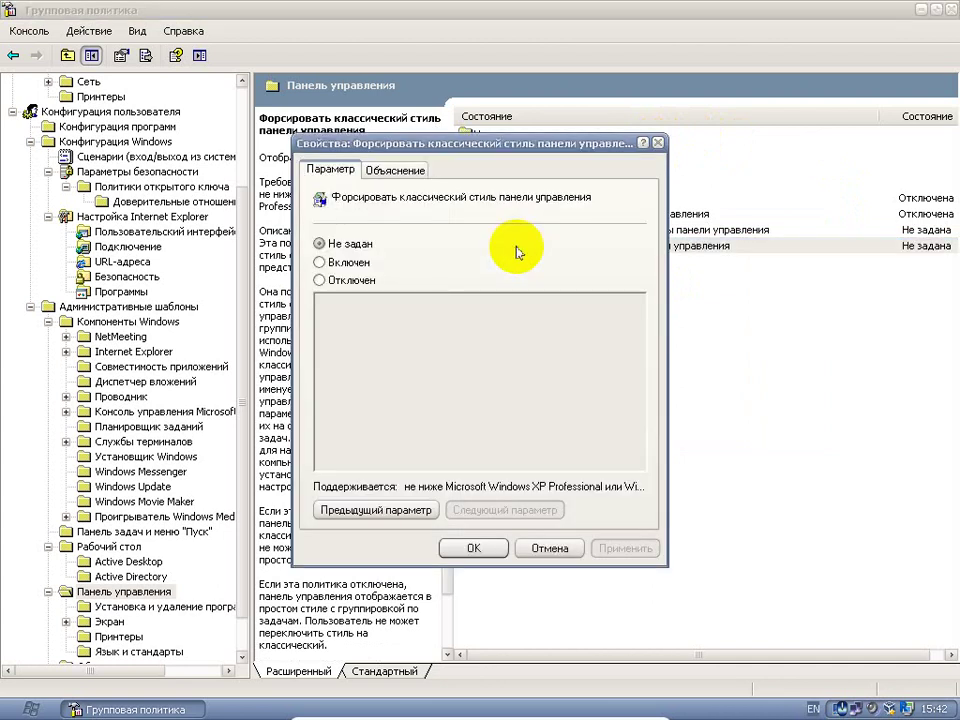
pyautogui.click(362, 262)
pyautogui.click(352, 280)
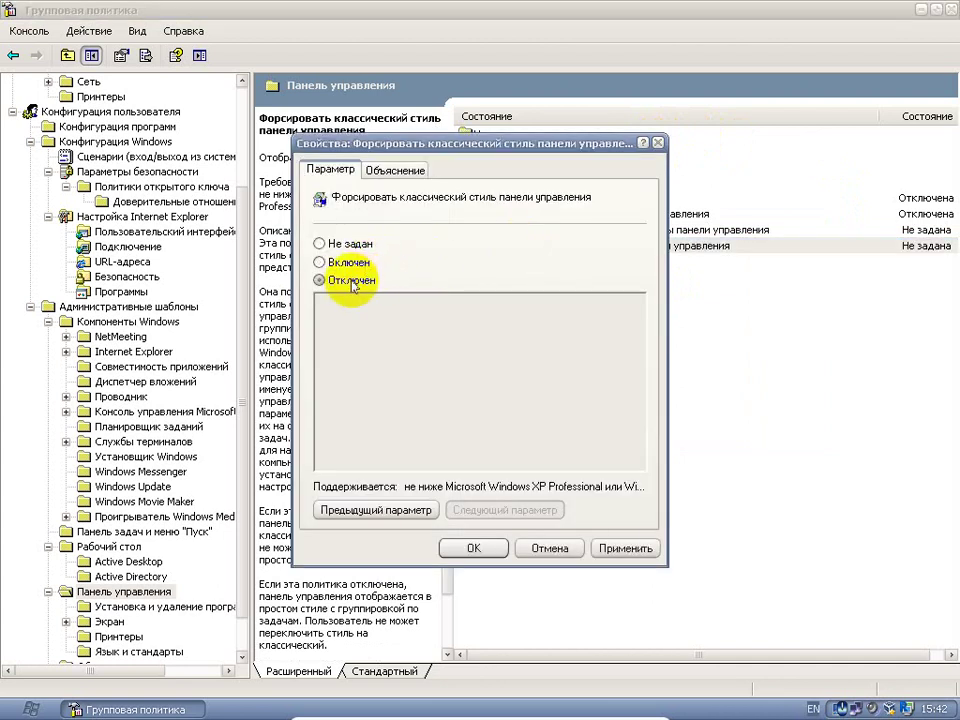
pyautogui.click(625, 548)
pyautogui.click(10, 704)
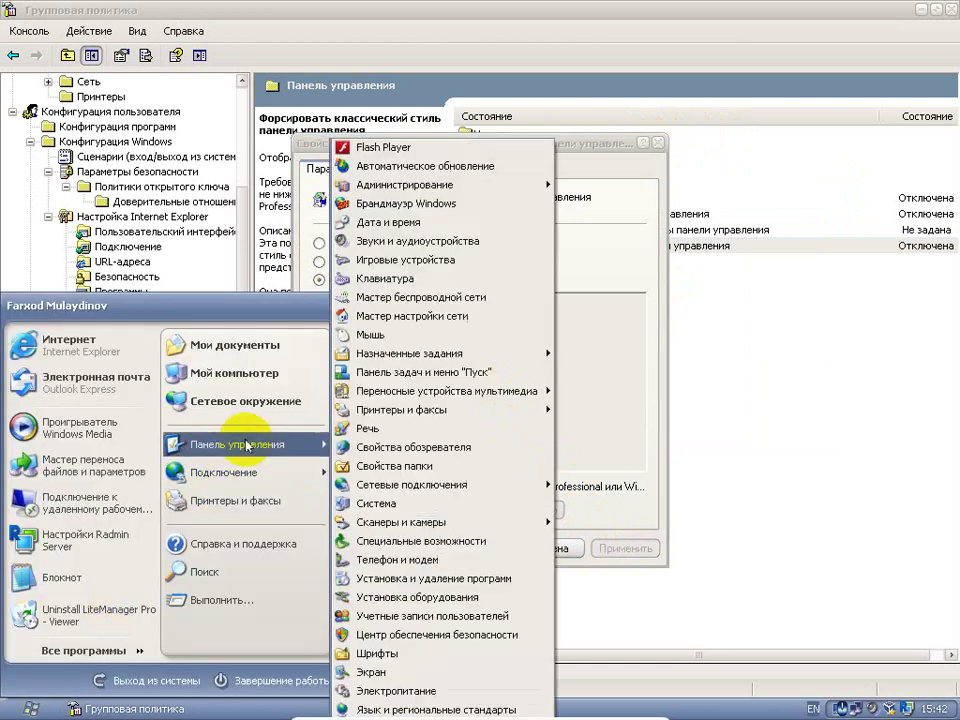
pyautogui.click(565, 310)
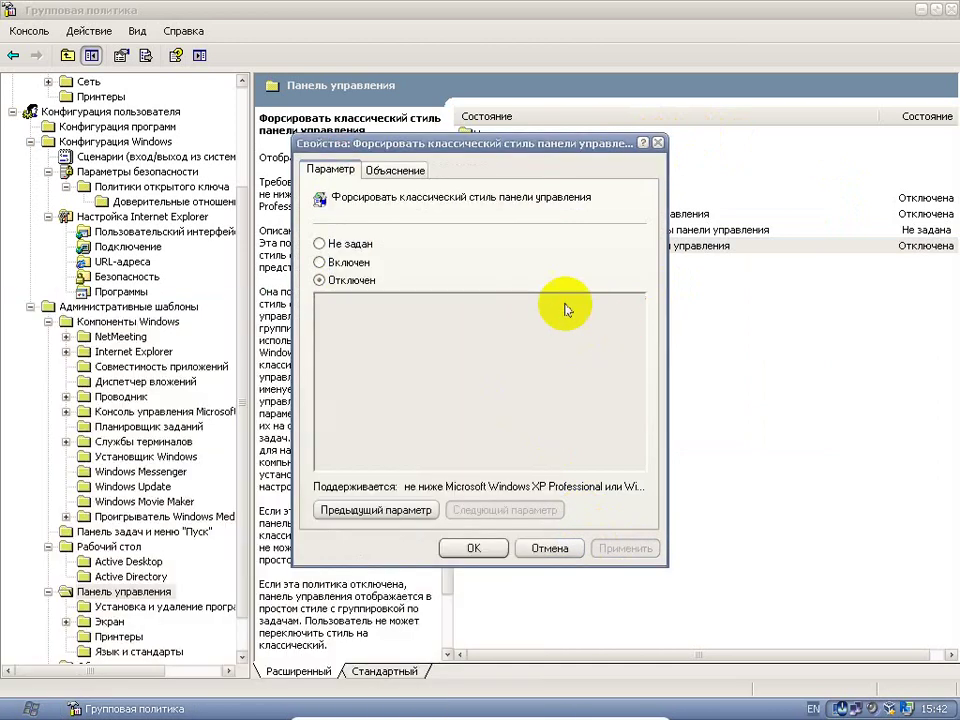
# Set "Форсировать классический стиль панели управления" to "Включен", apply it and check the Control Panel items.
pyautogui.hotkey('alt', 'shift')
pyautogui.click(345, 262)
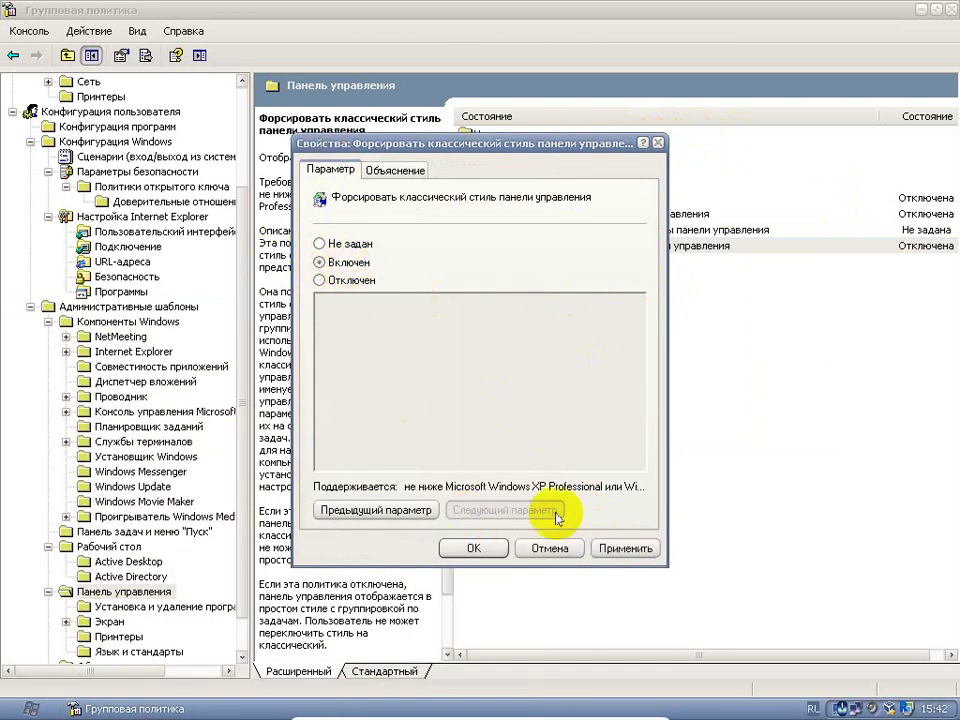
pyautogui.click(620, 548)
pyautogui.click(35, 708)
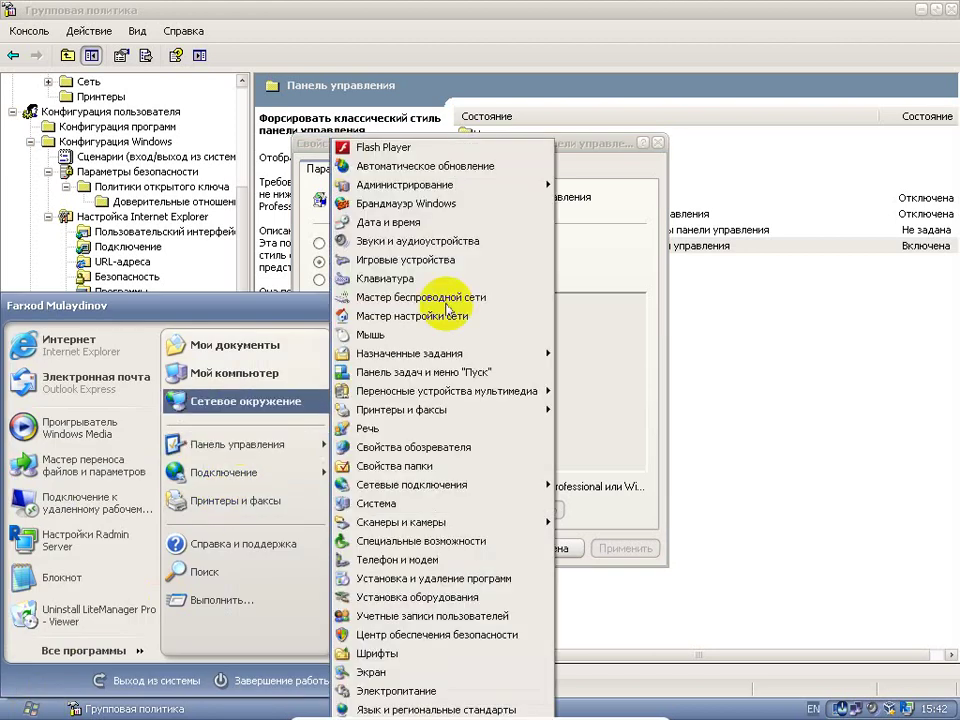
pyautogui.moveTo(311, 444)
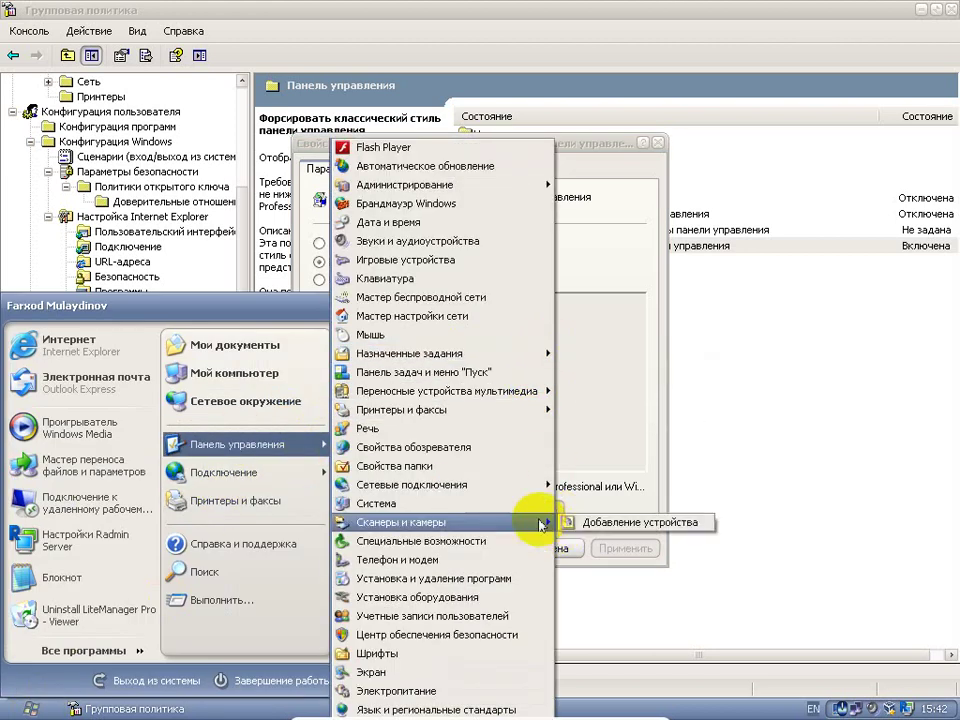
pyautogui.click(380, 258)
# Set "Форсировать классический стиль панели управления" to "Не задан", apply it, check the Control Panel items and close the policy's properties.
pyautogui.click(349, 244)
pyautogui.click(615, 548)
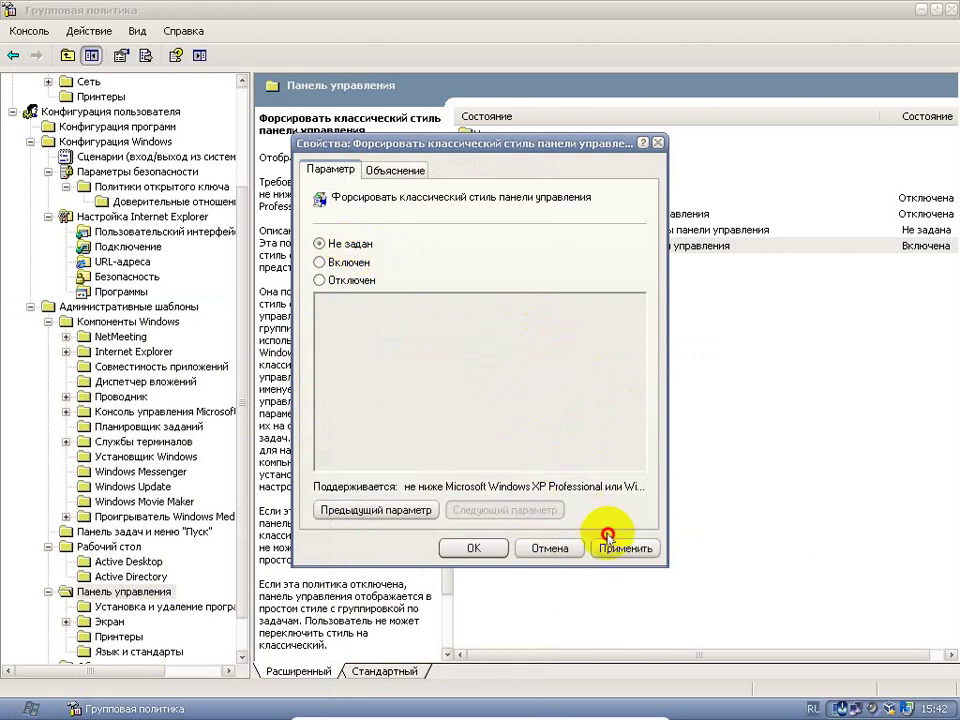
pyautogui.click(25, 708)
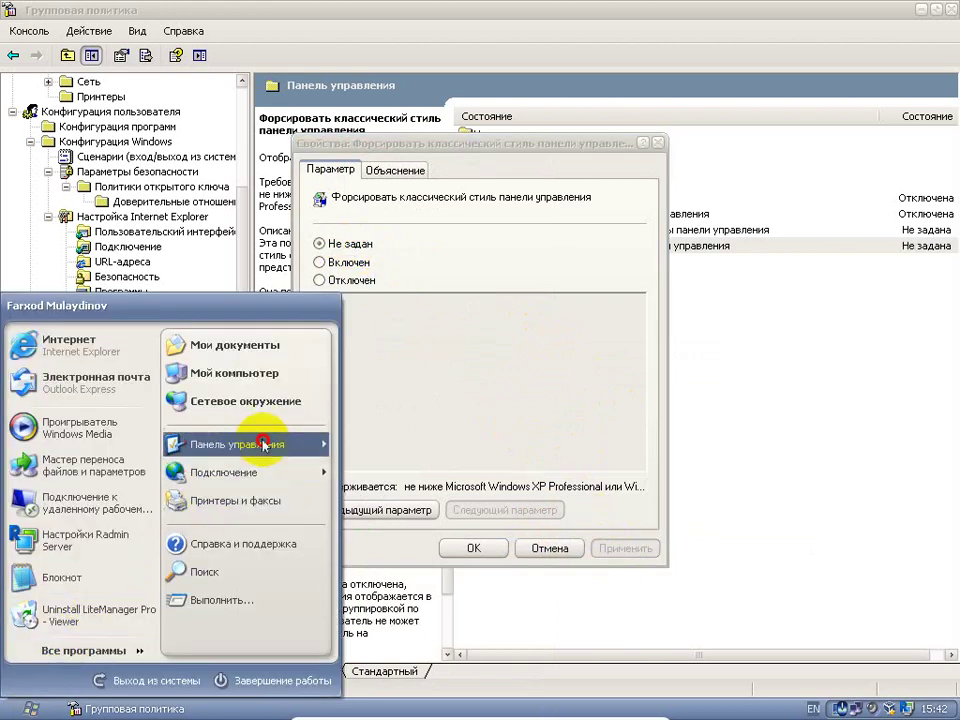
pyautogui.moveTo(330, 444)
pyautogui.click(678, 142)
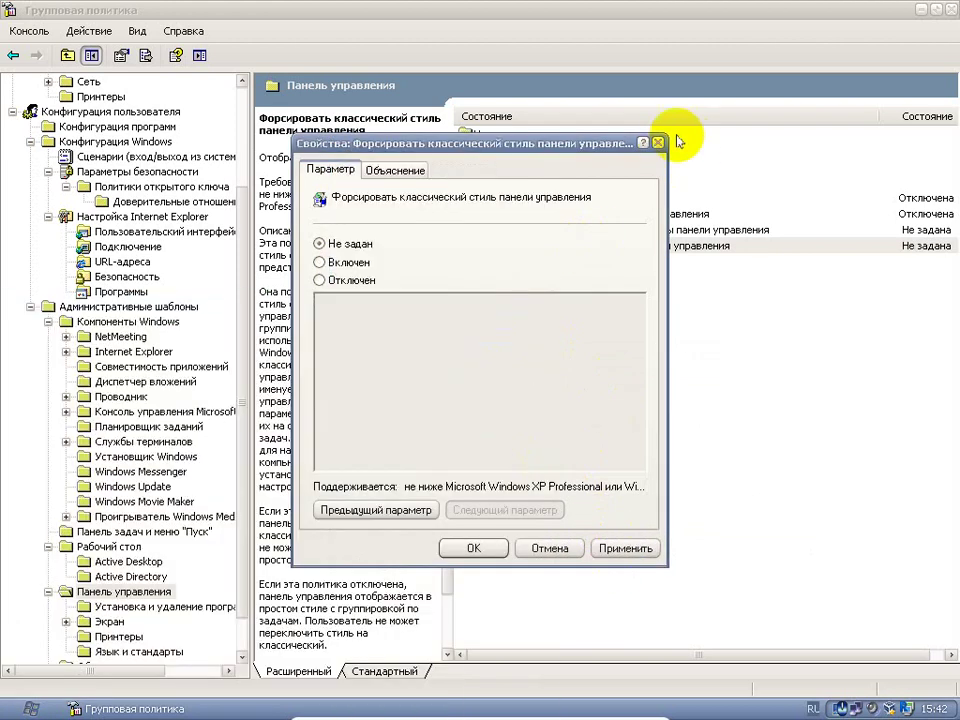
pyautogui.click(665, 143)
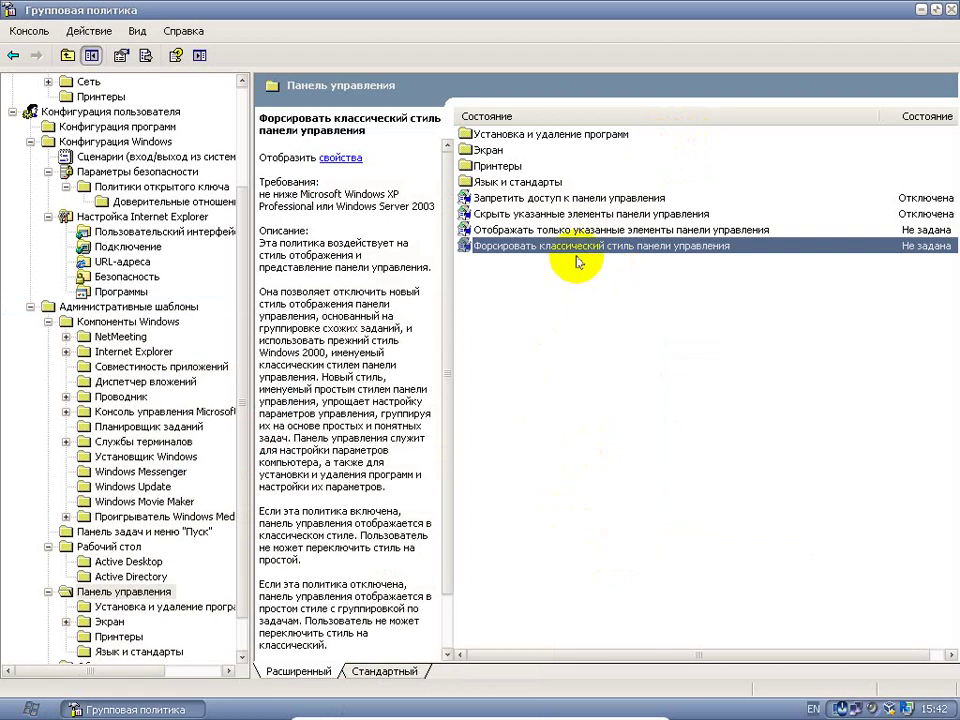
# Run secpol.msc to view the local security settings console, and close it again.
pyautogui.press('super+r')
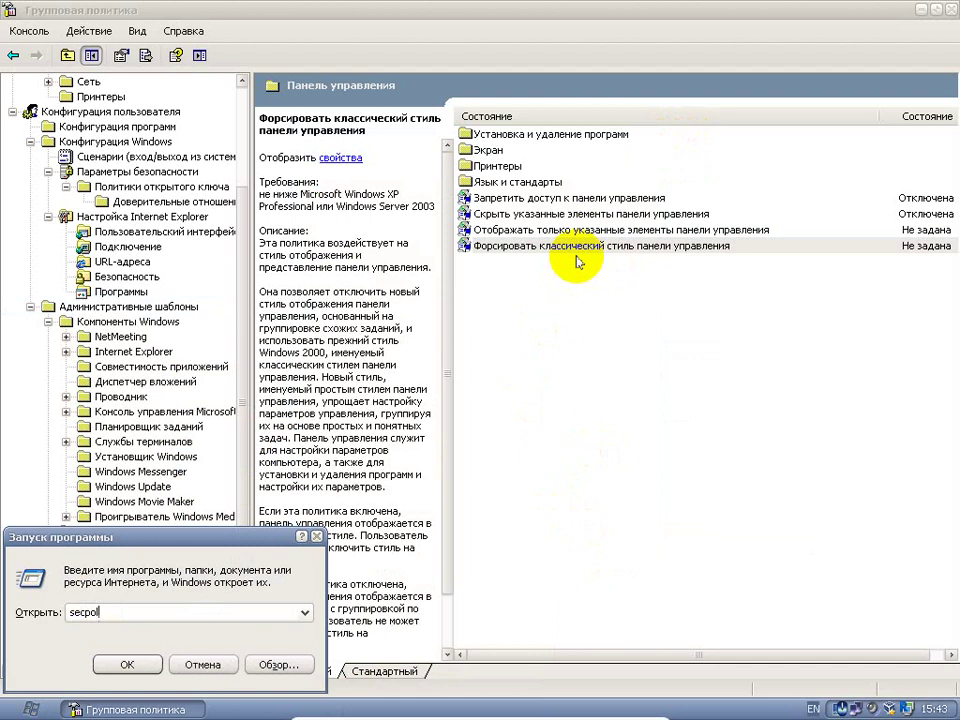
pyautogui.press('Return')
pyautogui.press('Return')
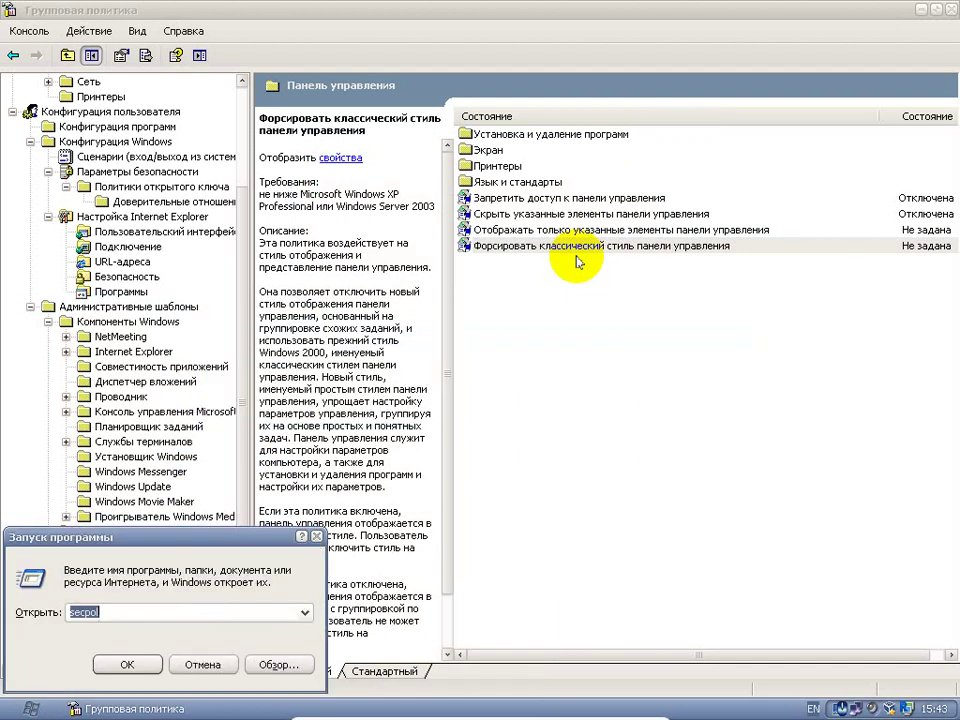
pyautogui.press('Return')
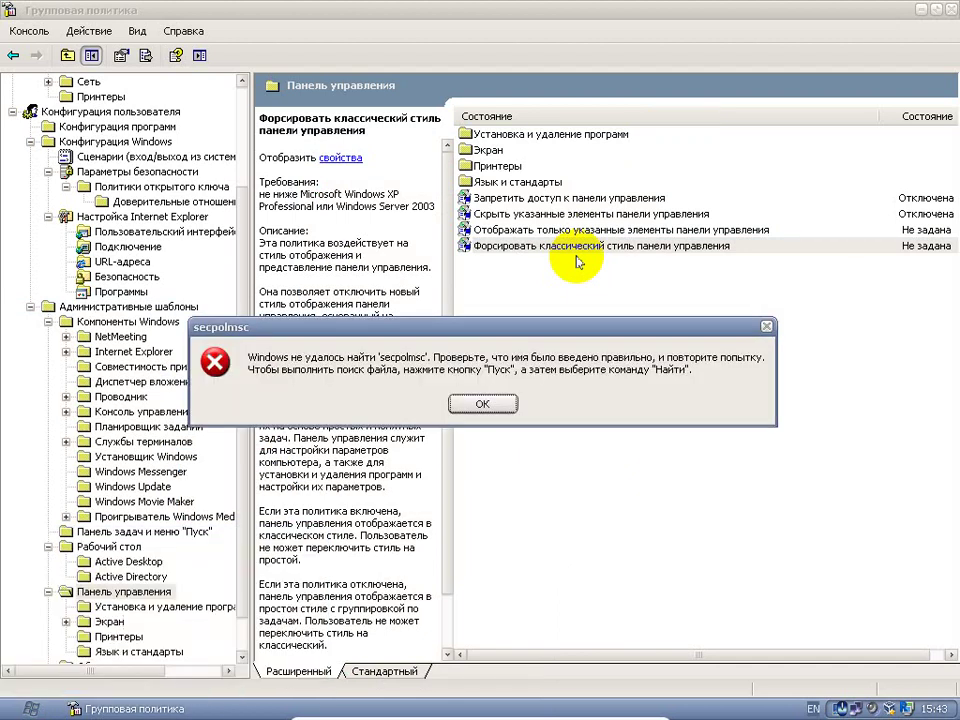
pyautogui.press('Return')
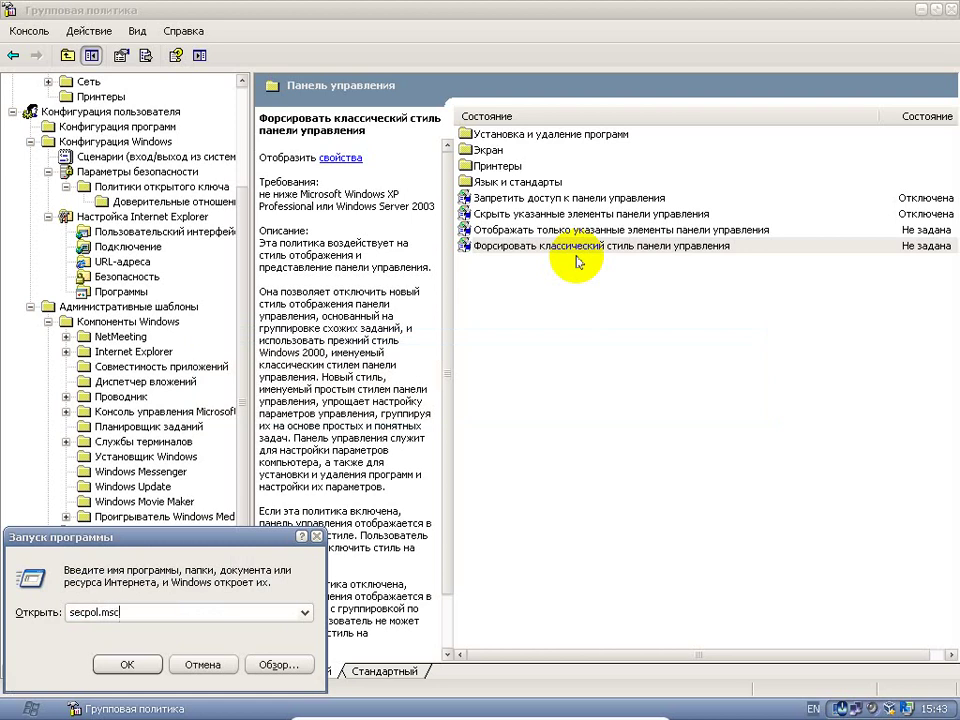
pyautogui.press('Return')
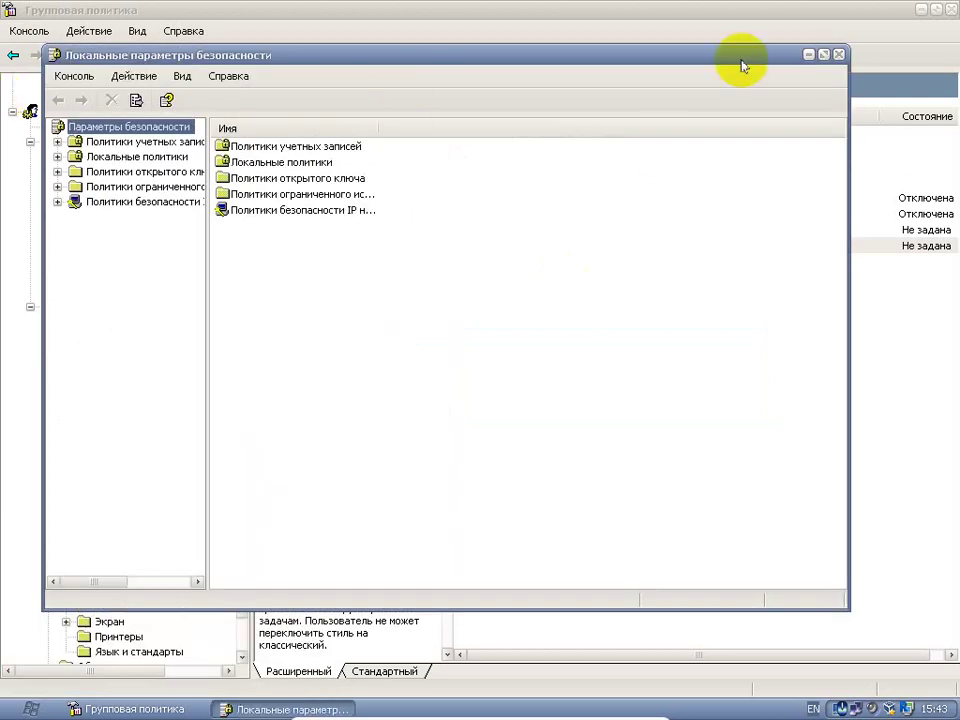
pyautogui.click(838, 54)
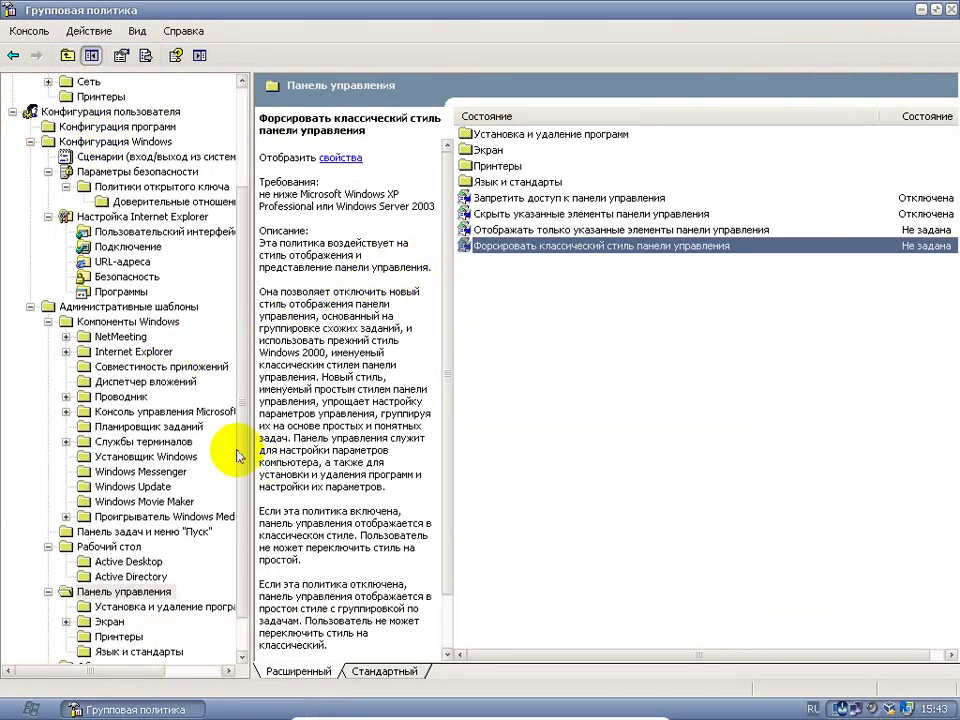
# Show the policies in the Control Panel subfolder "Экран" and list the Control Panel items to find the display settings.
pyautogui.click(476, 137)
pyautogui.doubleClick(485, 150)
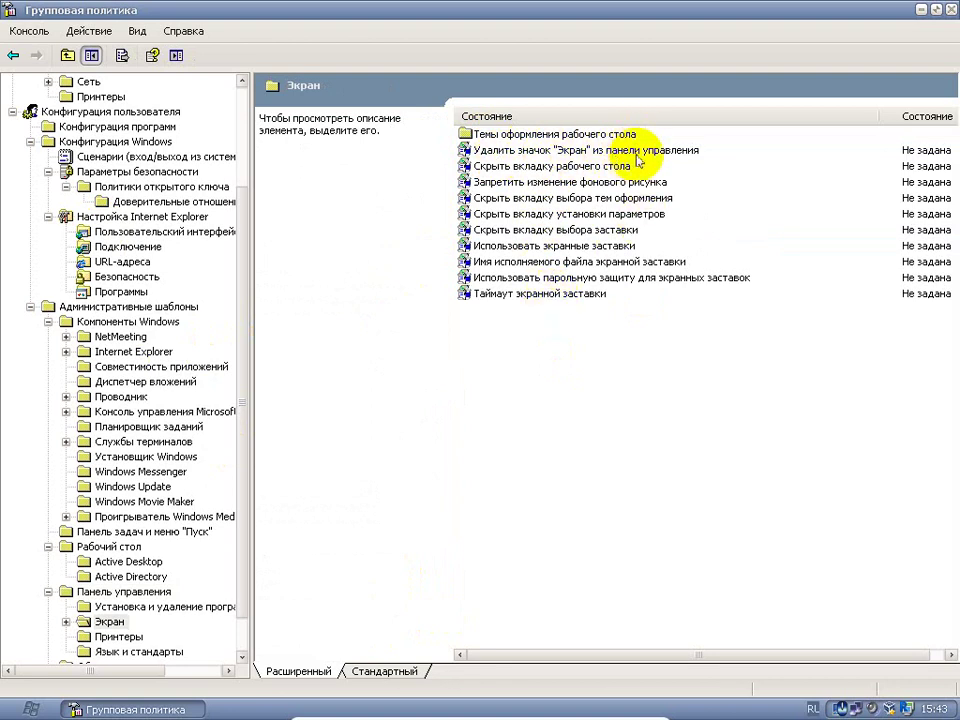
pyautogui.click(30, 708)
pyautogui.moveTo(320, 442)
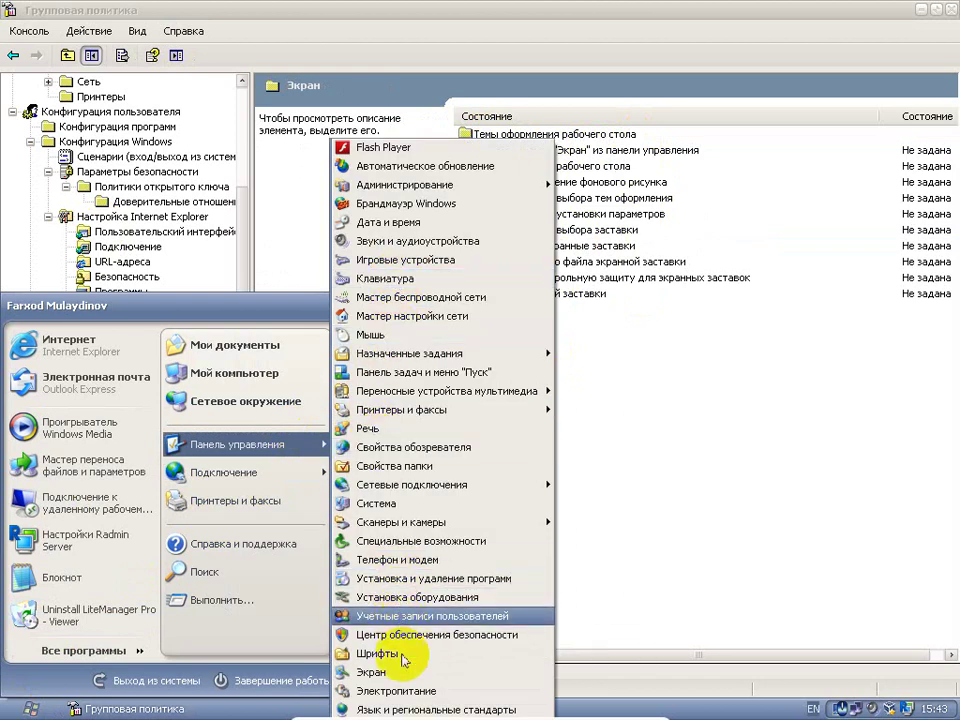
# Read the descriptions of the policies "Скрыть вкладку выбора заставки" and "Скрыть вкладку рабочего стола" in the Экран folder.
pyautogui.click(716, 232)
pyautogui.hotkey('alt', 'shift')
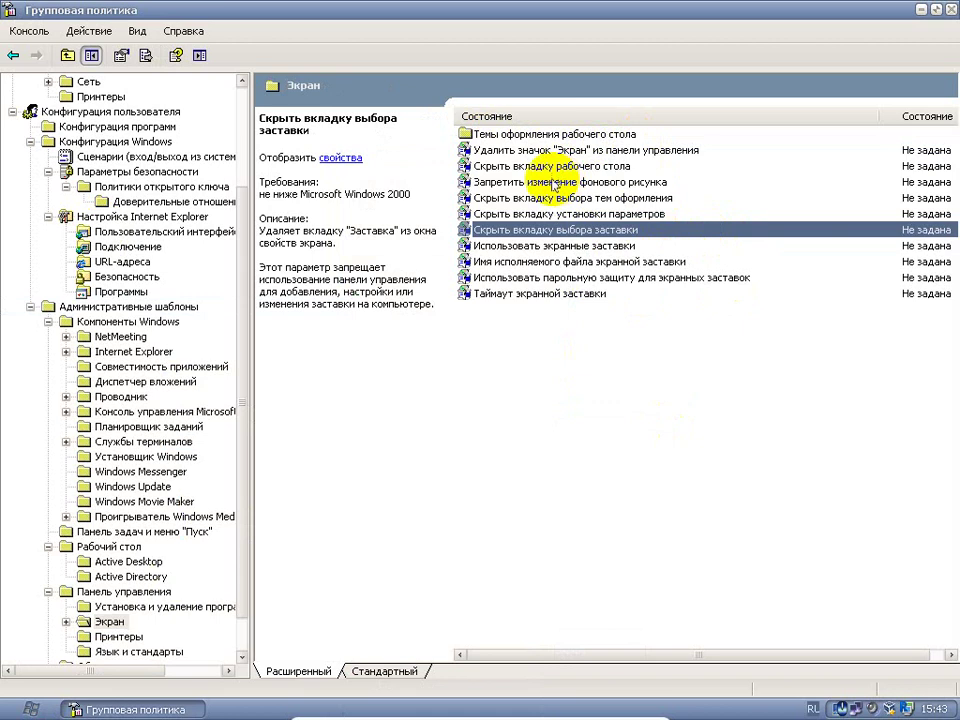
pyautogui.click(587, 167)
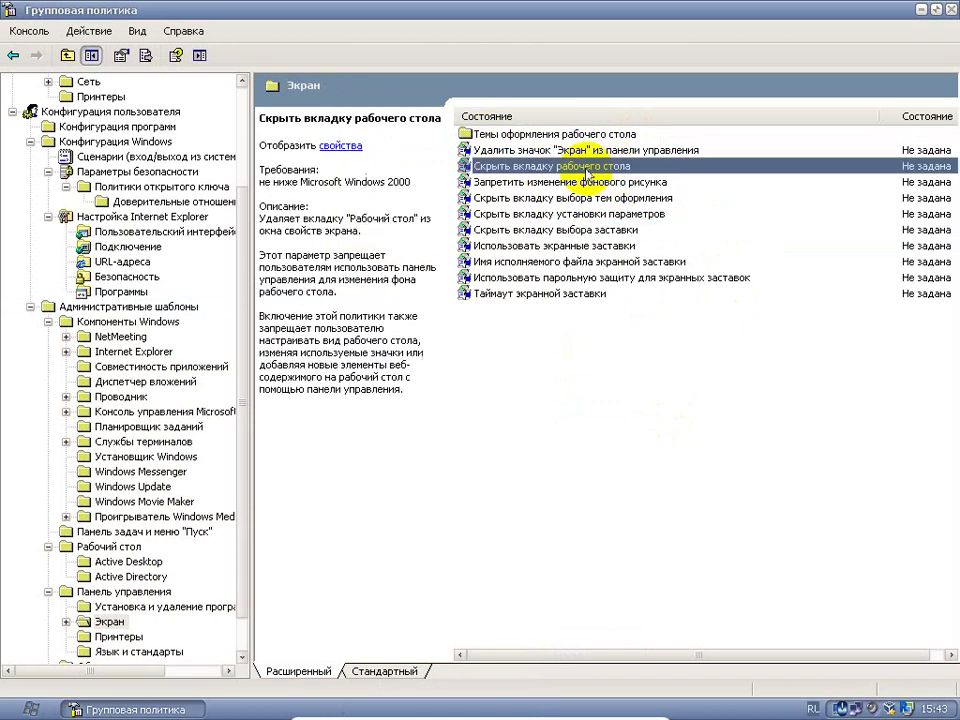
# Open the folder "Темы оформления рабочего стола" and read the policies on disabling theme settings and prohibiting theme colour selection.
pyautogui.click(521, 136)
pyautogui.doubleClick(522, 137)
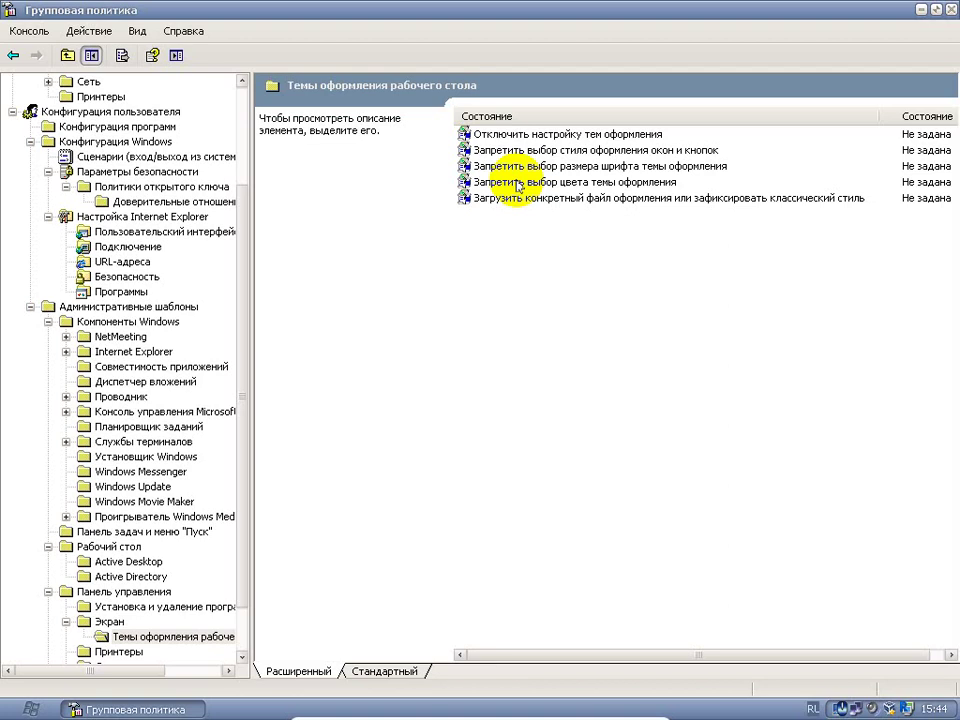
pyautogui.click(536, 134)
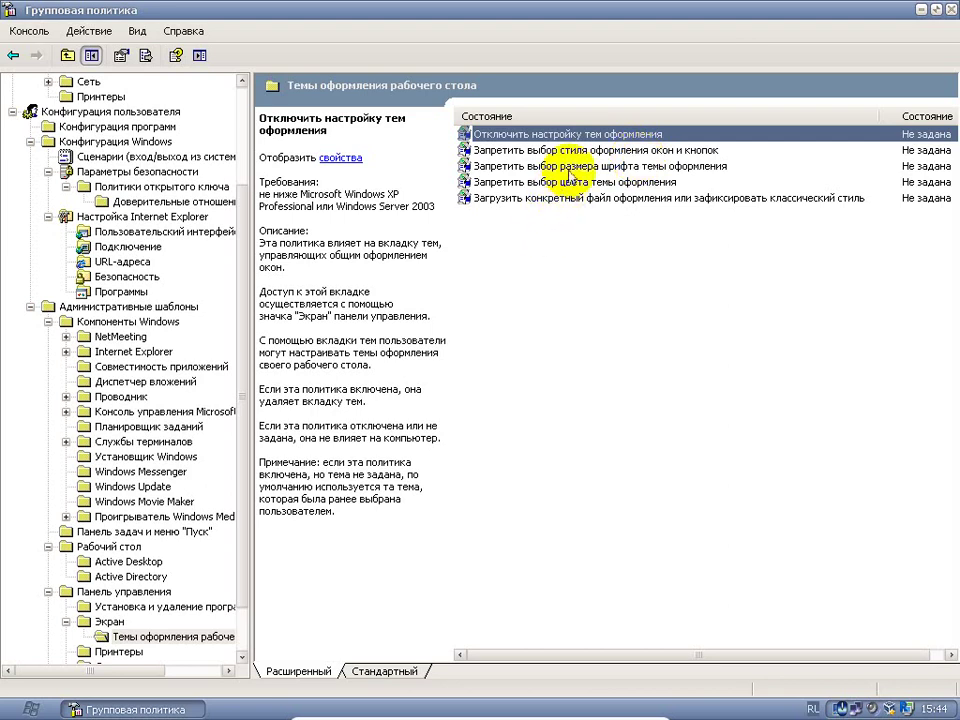
pyautogui.click(498, 180)
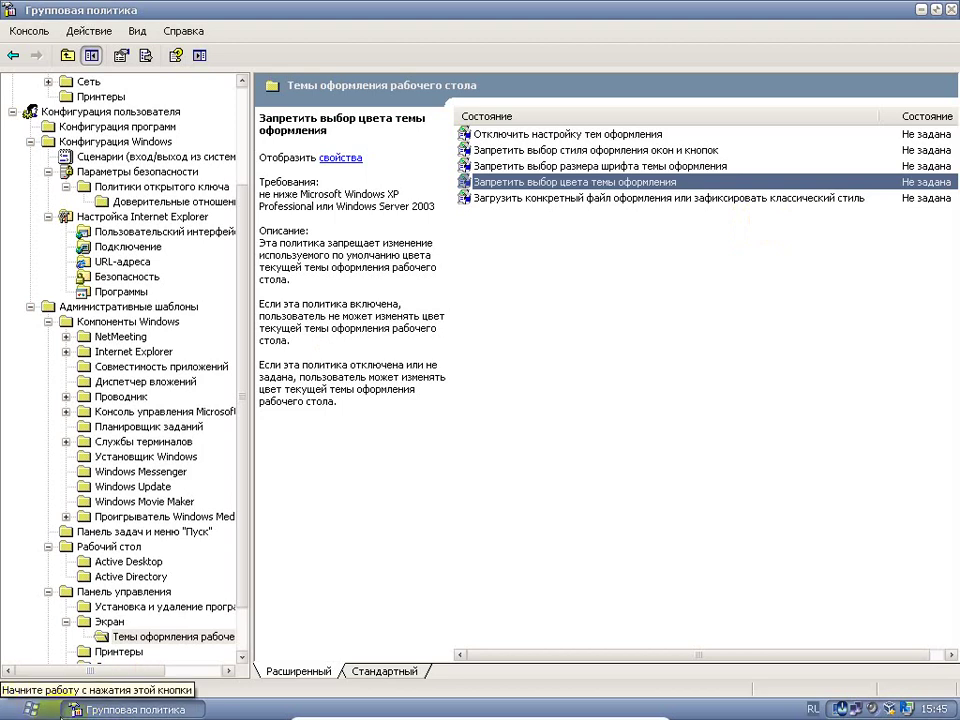
# Switch to the Windows 8 host desktop and view its shutdown options and the Control Panel items.
pyautogui.click(611, 709)
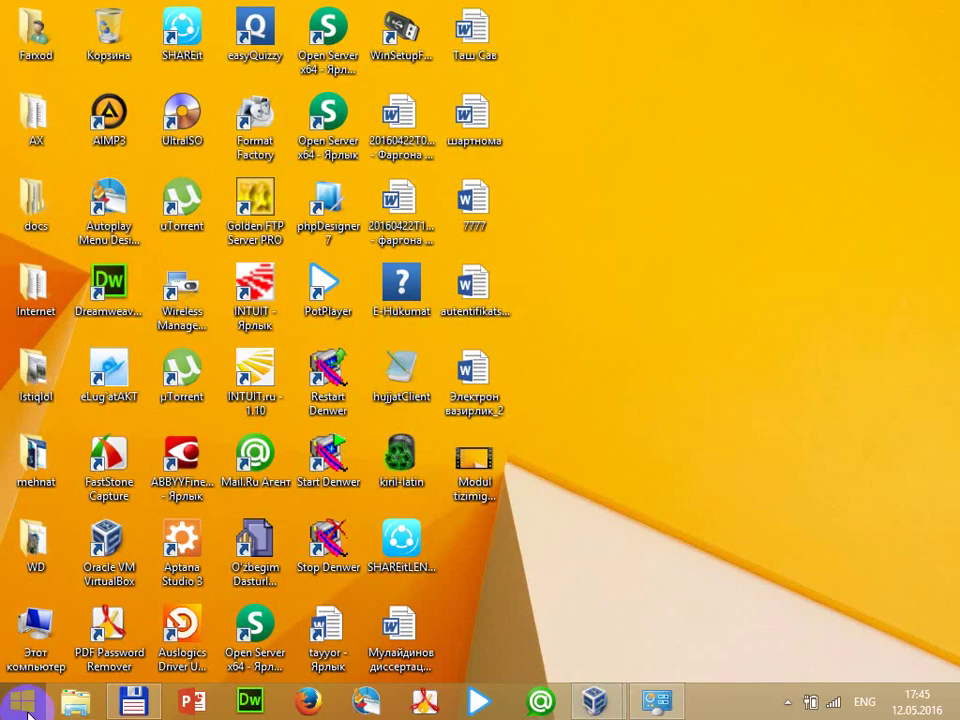
pyautogui.click(22, 700)
pyautogui.click(375, 657)
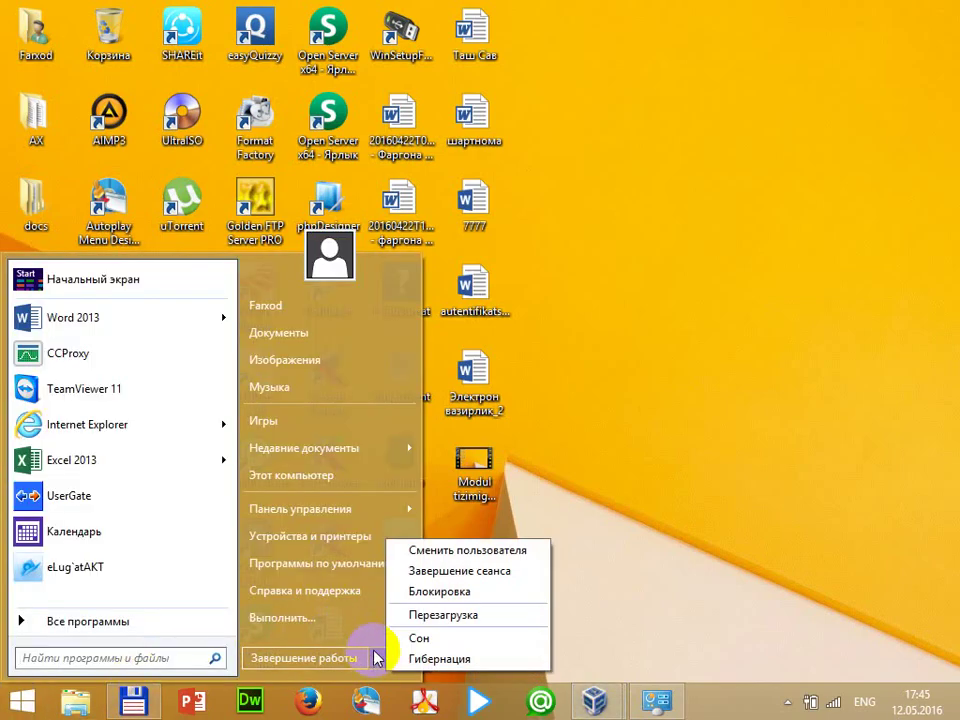
pyautogui.moveTo(317, 510)
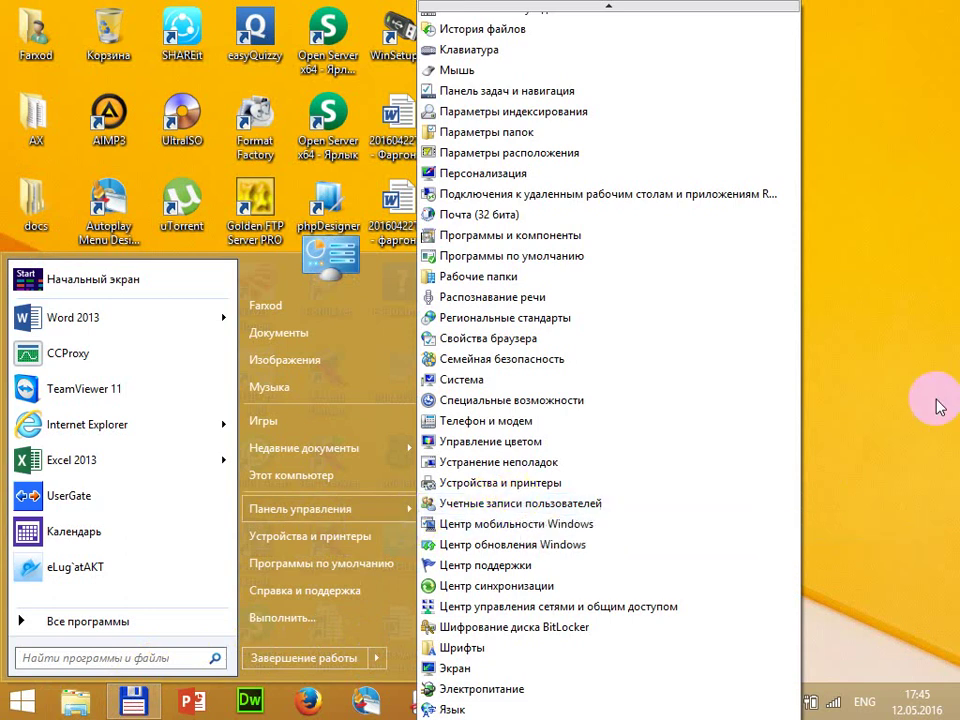
# Open the Windows Start screen and view the options for the signed-in account.
pyautogui.click(218, 288)
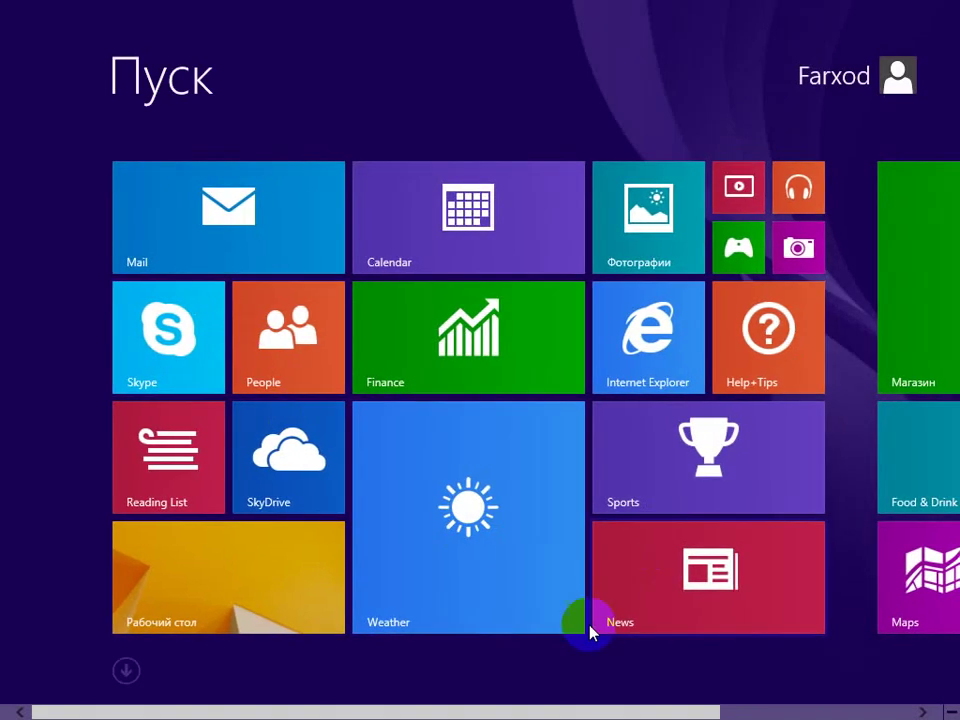
pyautogui.moveTo(424, 712); pyautogui.dragTo(396, 690)
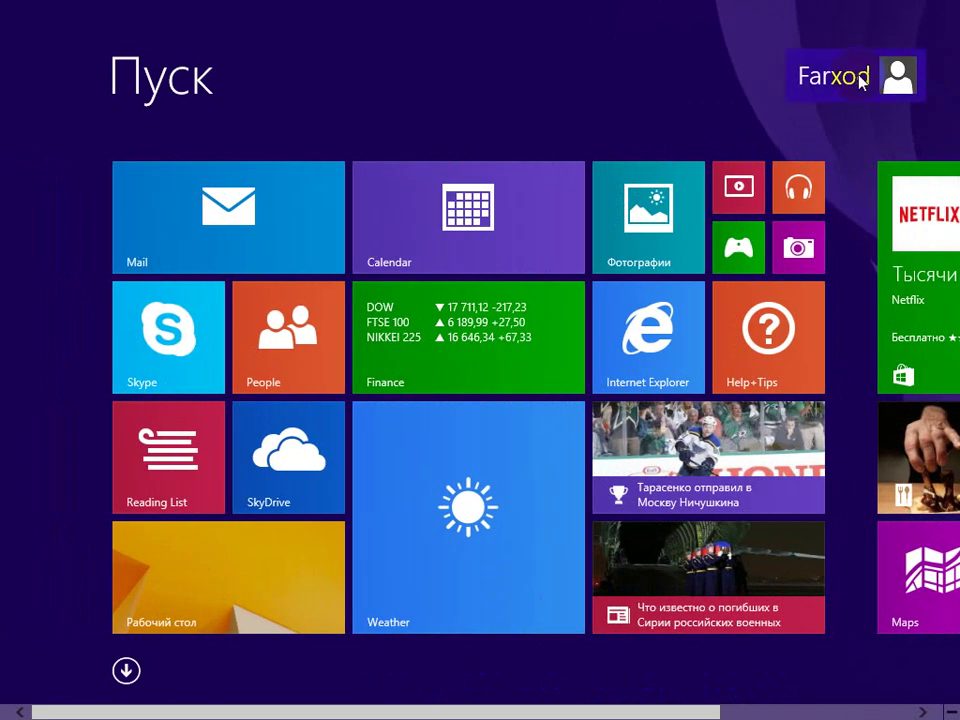
pyautogui.click(900, 78)
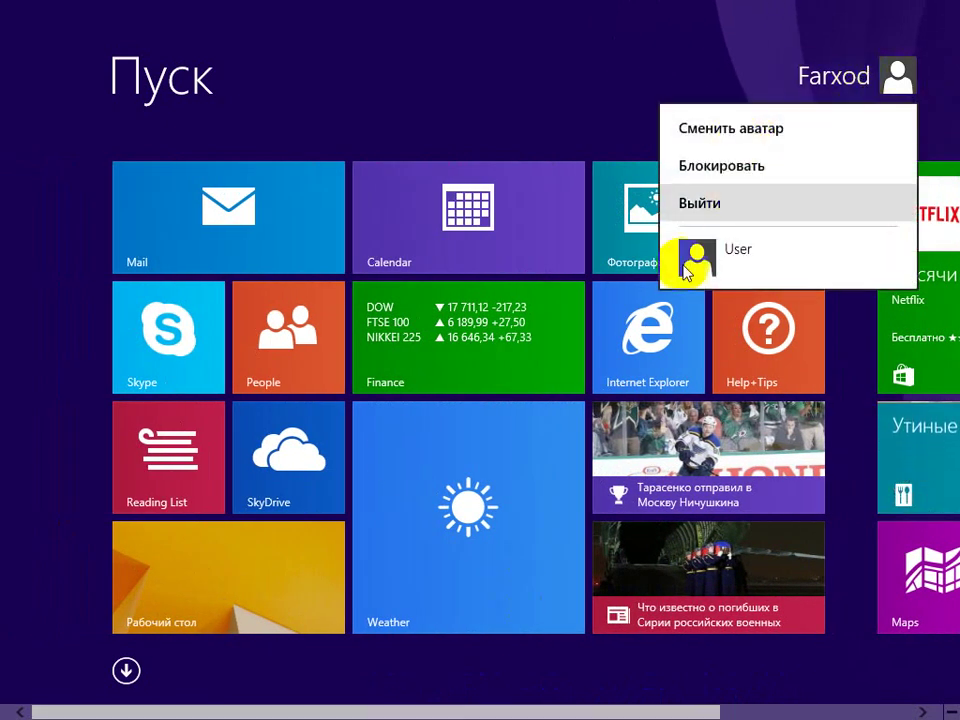
pyautogui.click(343, 516)
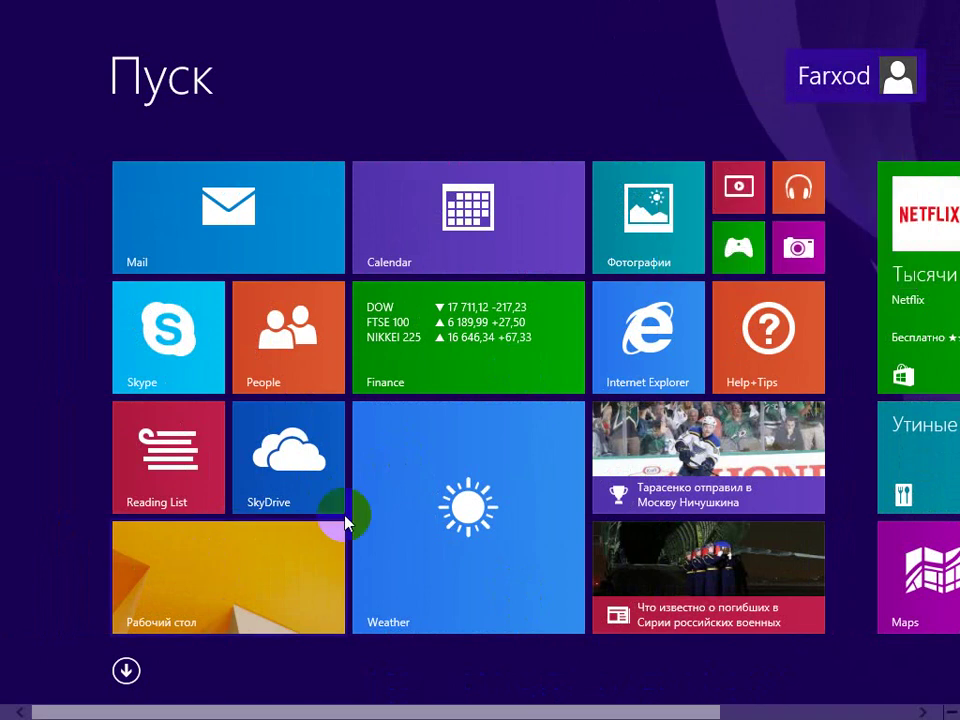
# Return to the desktop and open "Учетные записи пользователей" from the Control Panel items.
pyautogui.click(276, 583)
pyautogui.press('super')
pyautogui.moveTo(289, 512)
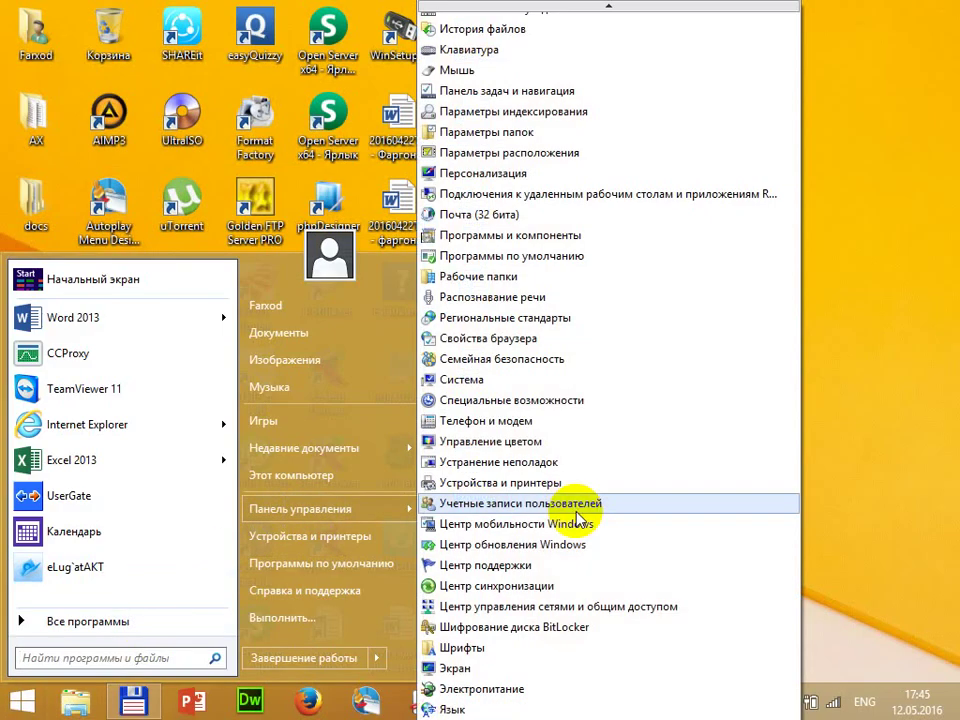
pyautogui.click(523, 502)
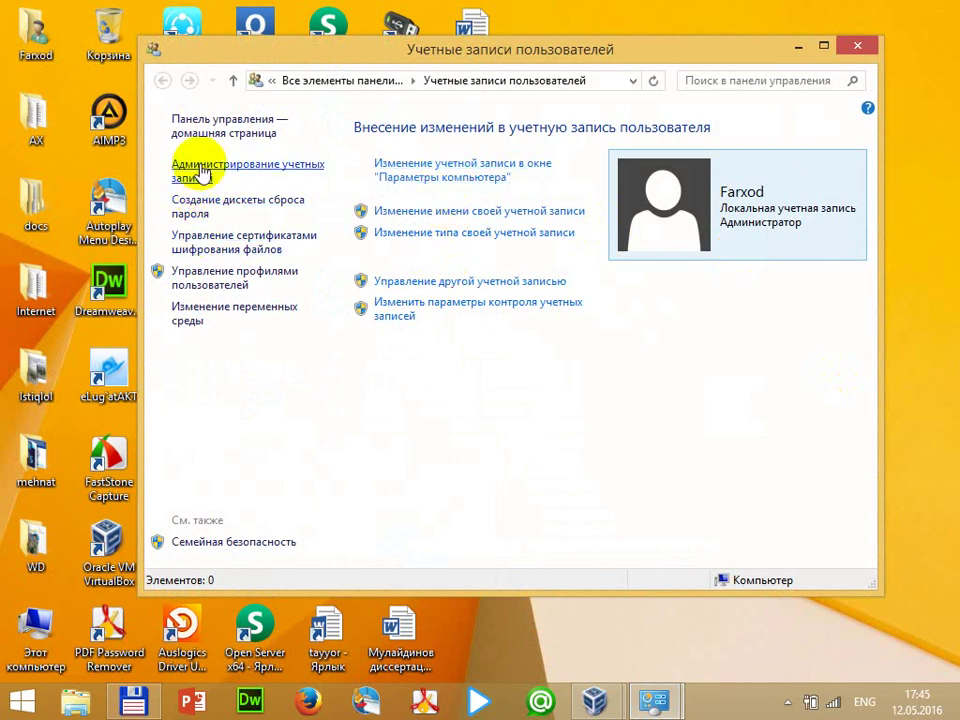
# Look at the user profiles stored on the computer and the Family Safety page, leaving the profiles unchanged.
pyautogui.click(224, 287)
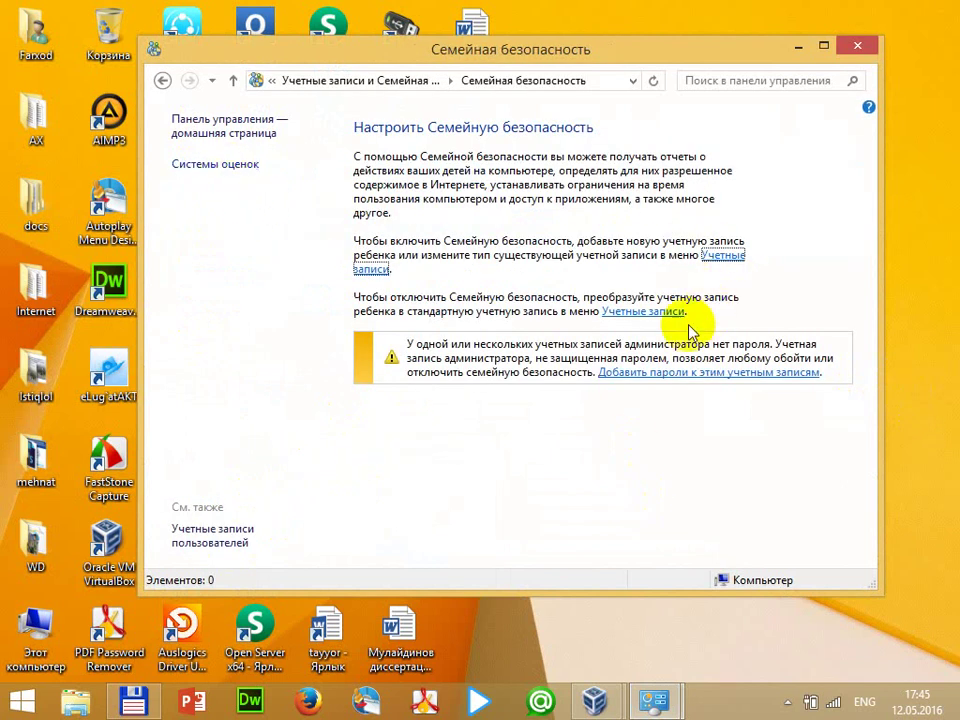
pyautogui.click(636, 376)
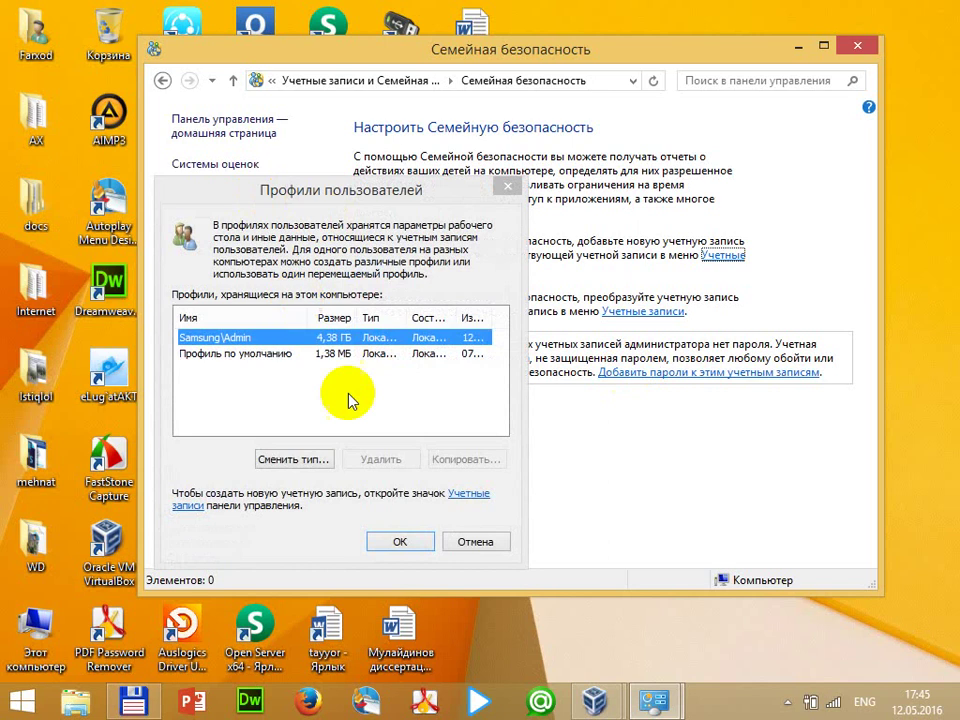
pyautogui.click(475, 543)
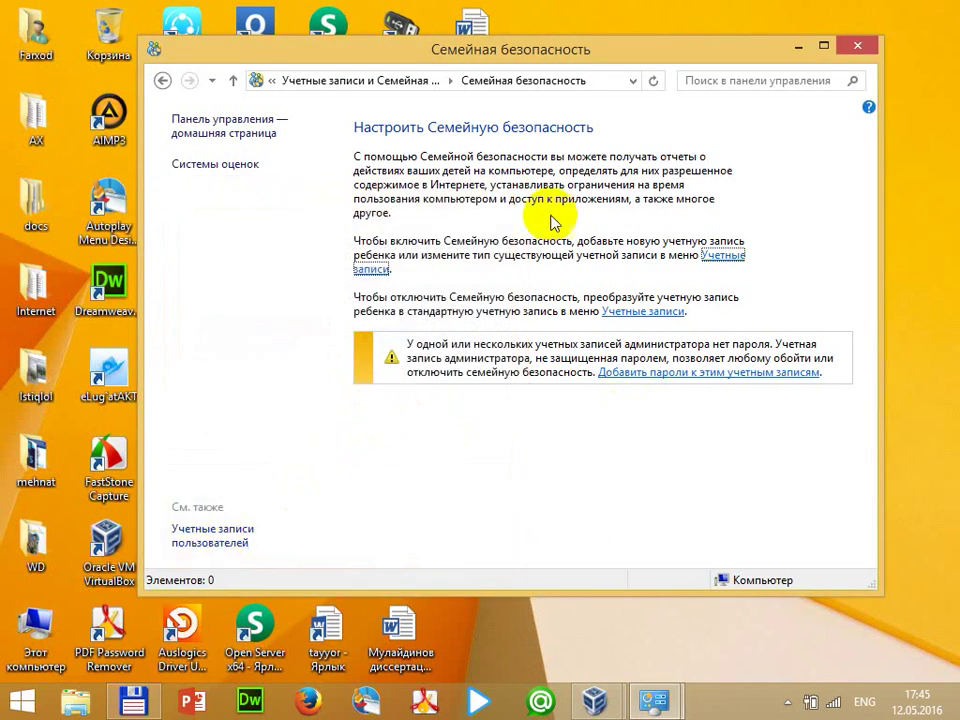
# Open the restricted access setup via the Family Safety accounts link and view which accounts can be restricted, without choosing one.
pyautogui.click(729, 258)
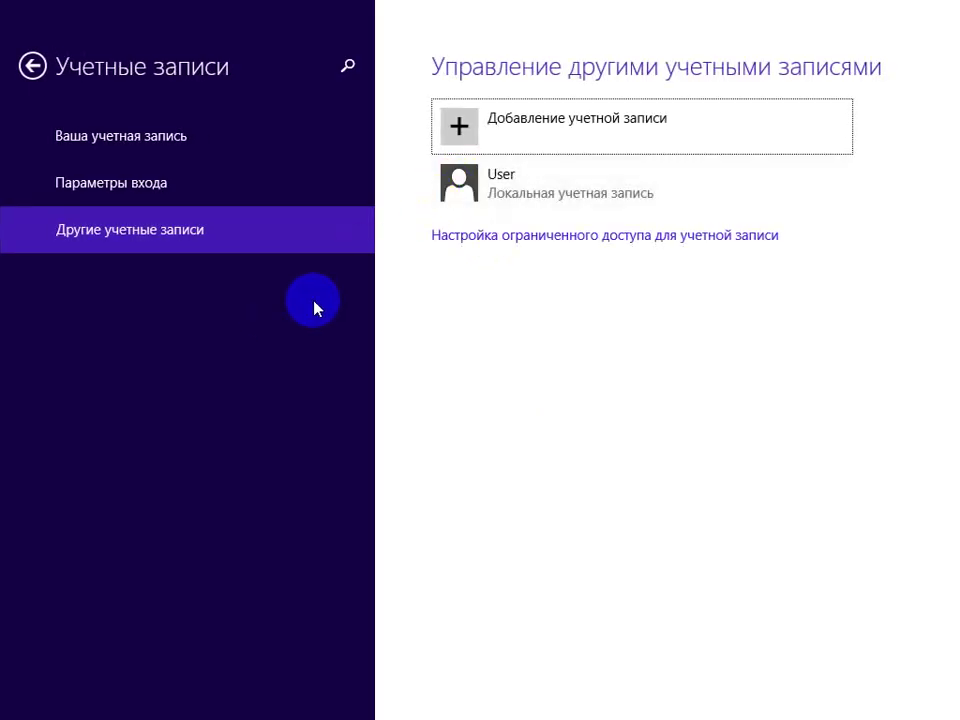
pyautogui.click(671, 238)
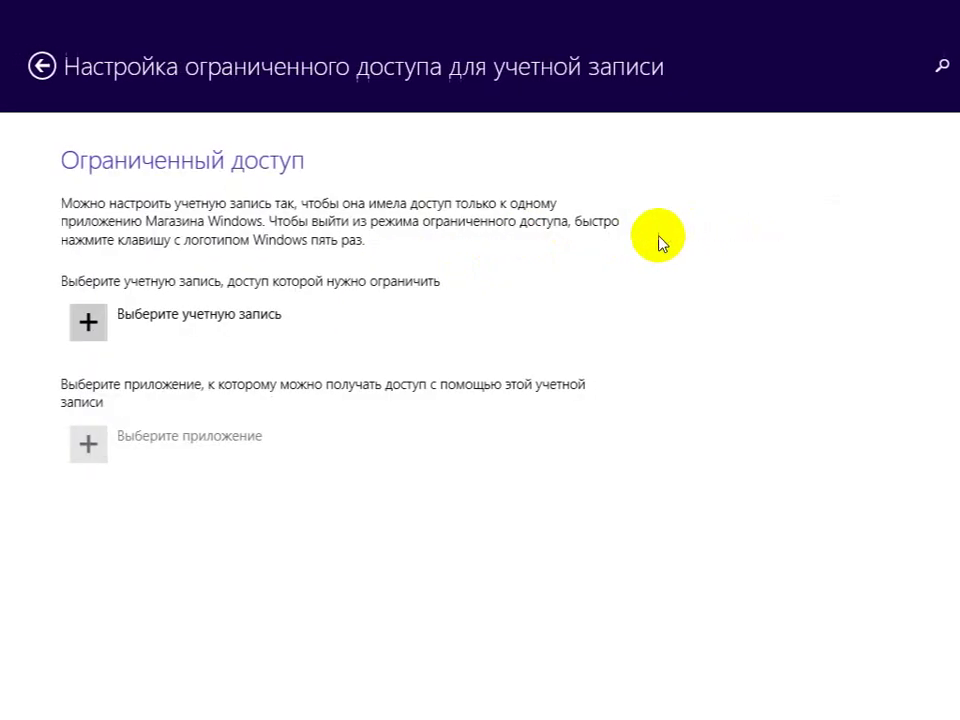
pyautogui.click(253, 326)
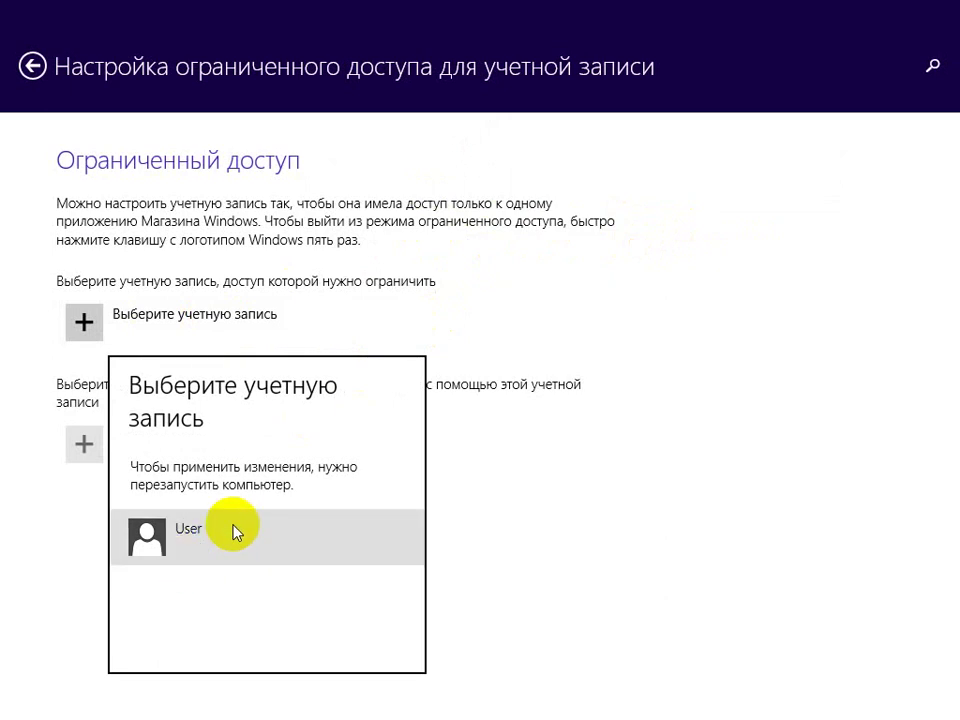
pyautogui.click(611, 180)
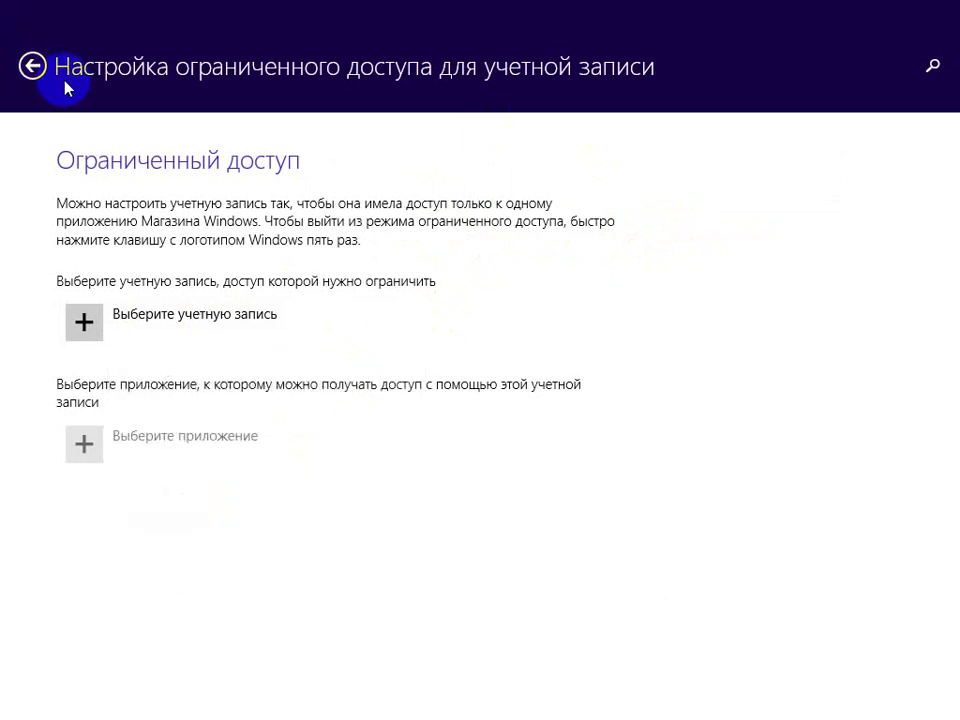
# Go back to the "Параметры ПК" overview and look at the lock screen personalization.
pyautogui.click(31, 66)
pyautogui.click(30, 65)
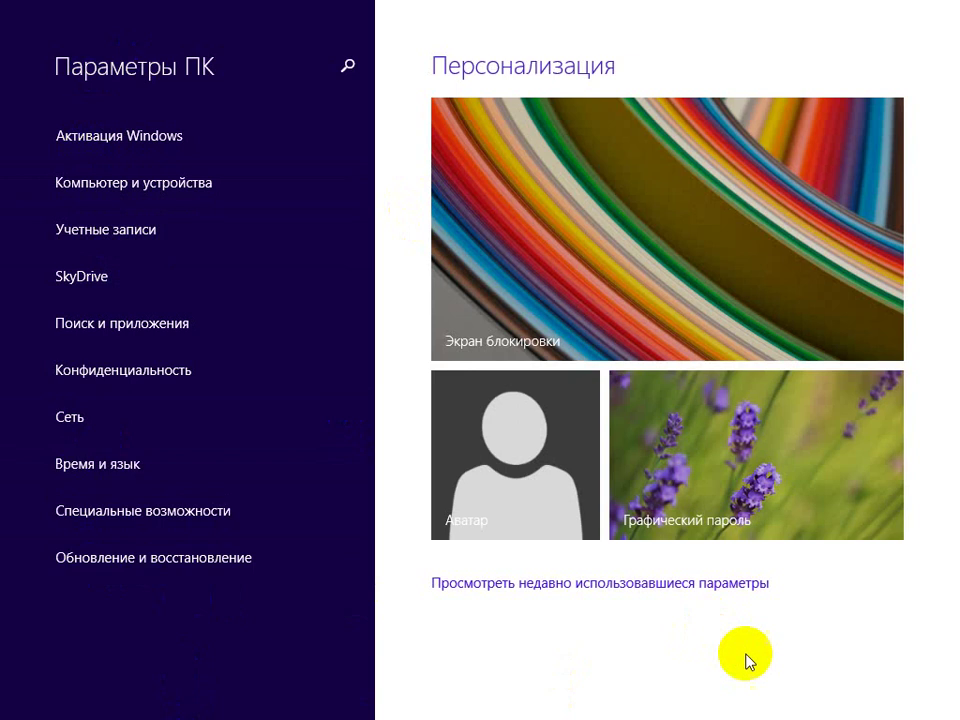
pyautogui.click(538, 314)
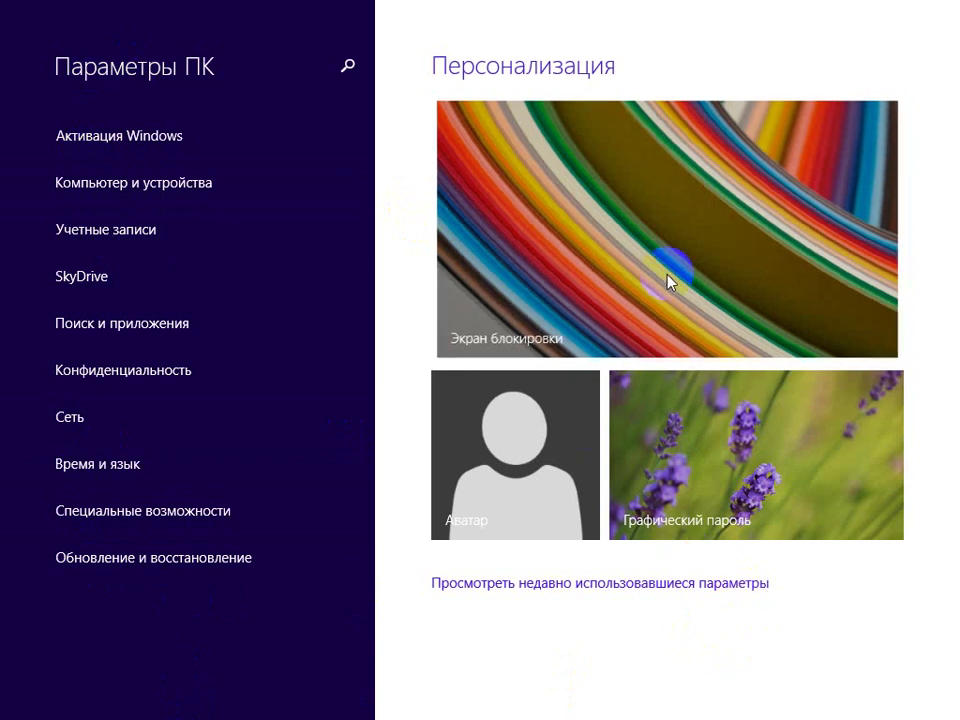
# Open Computer Management from the desktop and display the Пользователи list of the local users and groups.
pyautogui.press('super+w')
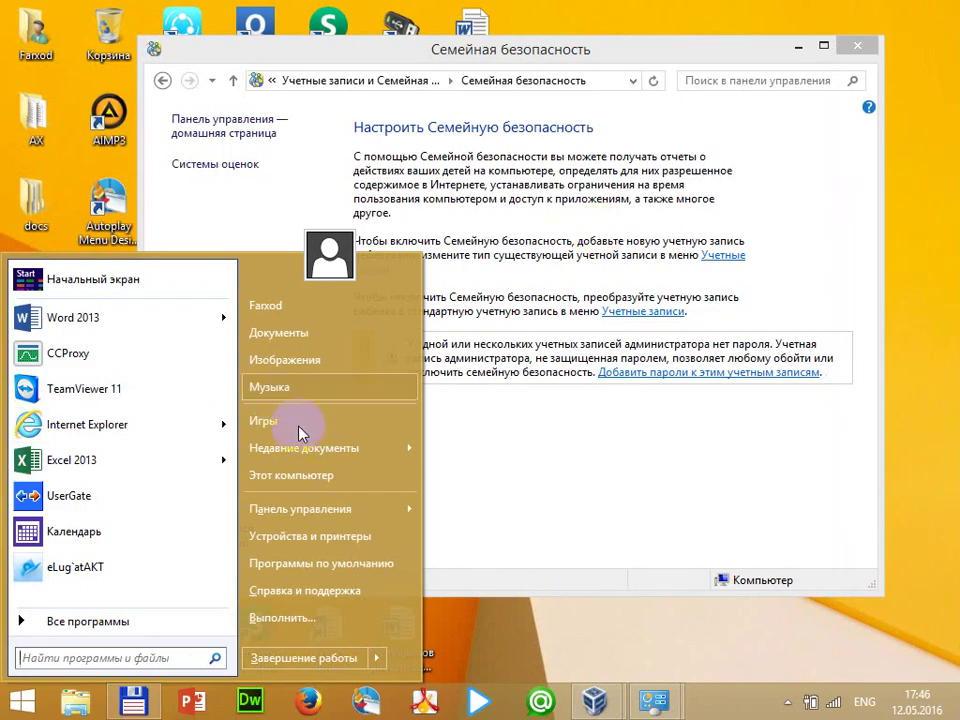
pyautogui.rightClick(317, 476)
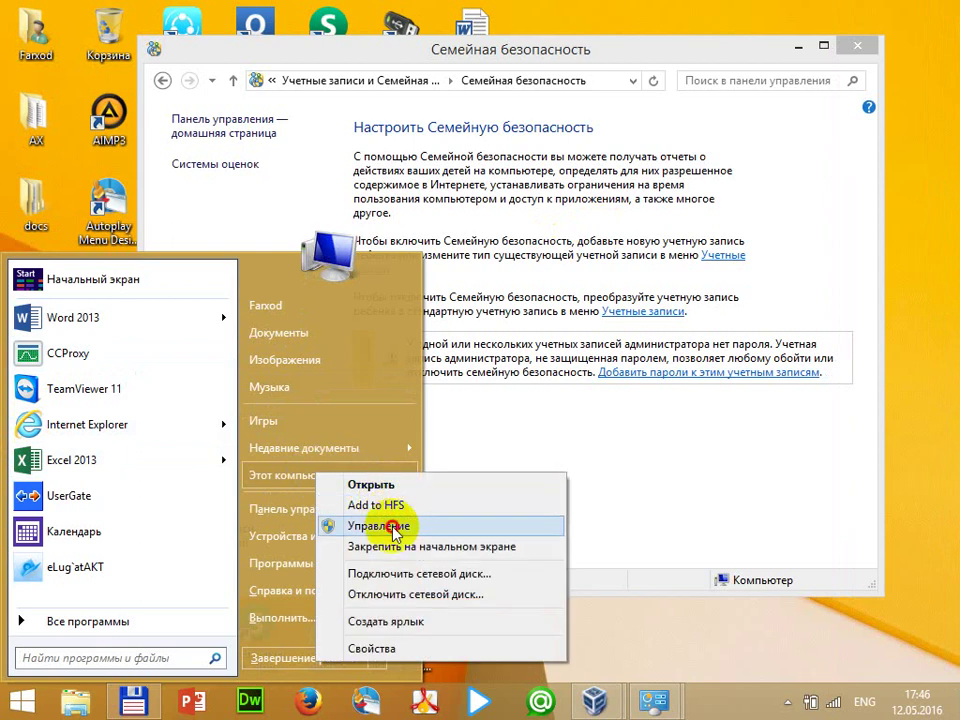
pyautogui.click(392, 525)
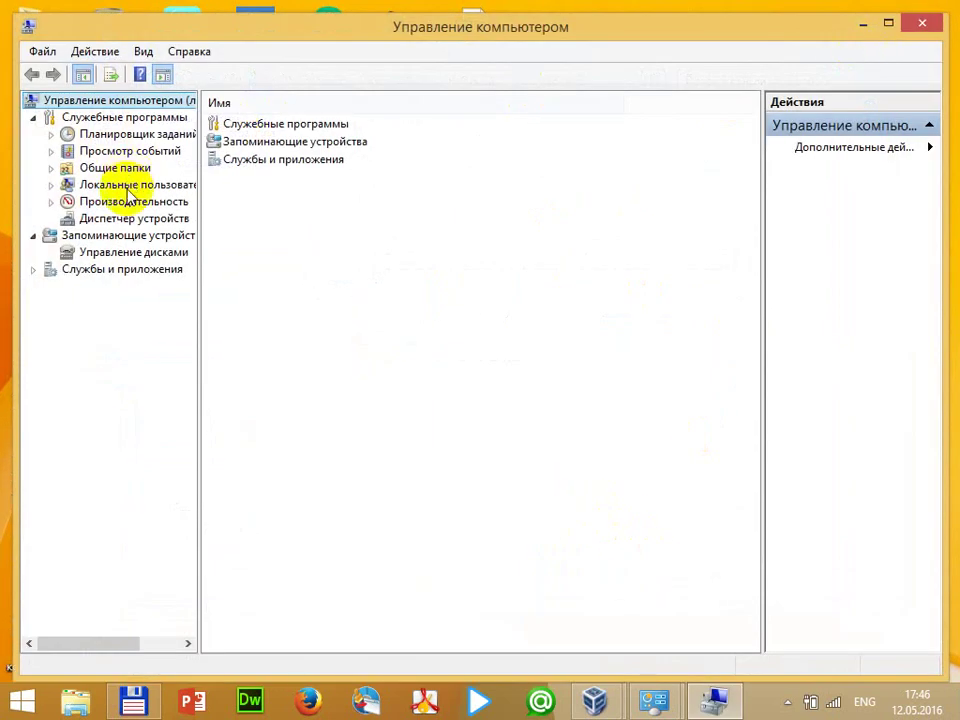
pyautogui.doubleClick(132, 185)
pyautogui.doubleClick(259, 130)
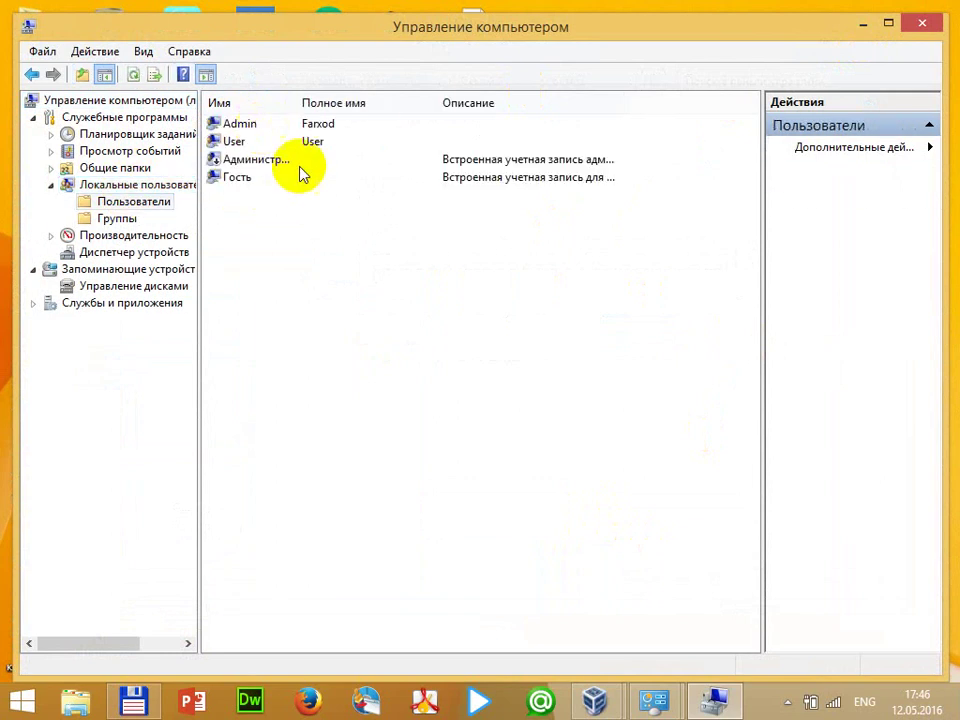
# Compare the Admin and User entries with the currently signed-in account, and close Computer Management.
pyautogui.click(272, 139)
pyautogui.click(272, 126)
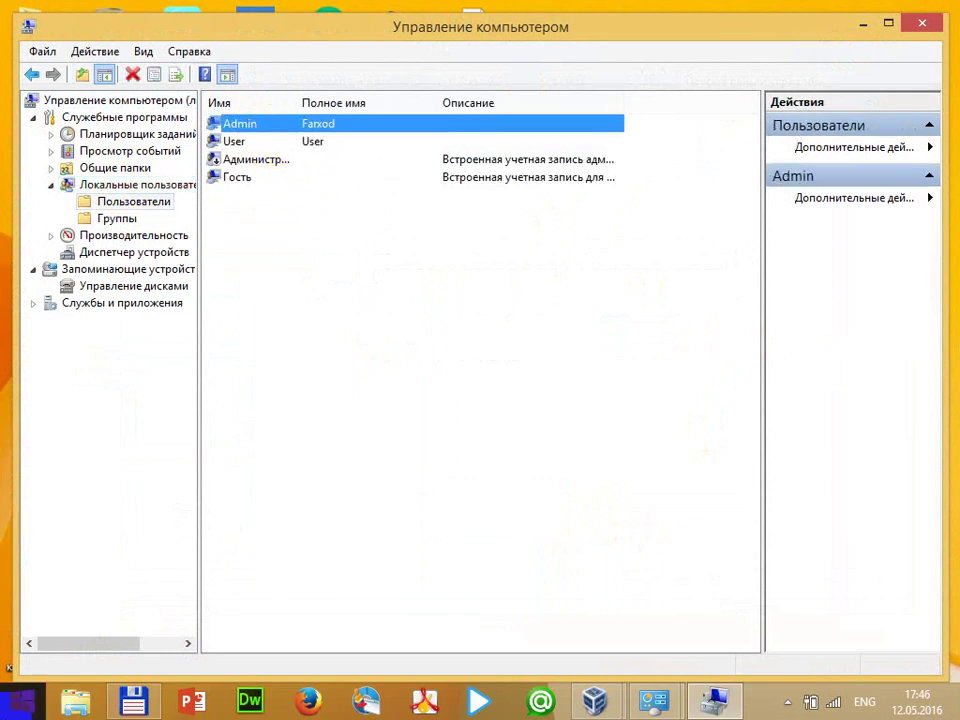
pyautogui.press('super')
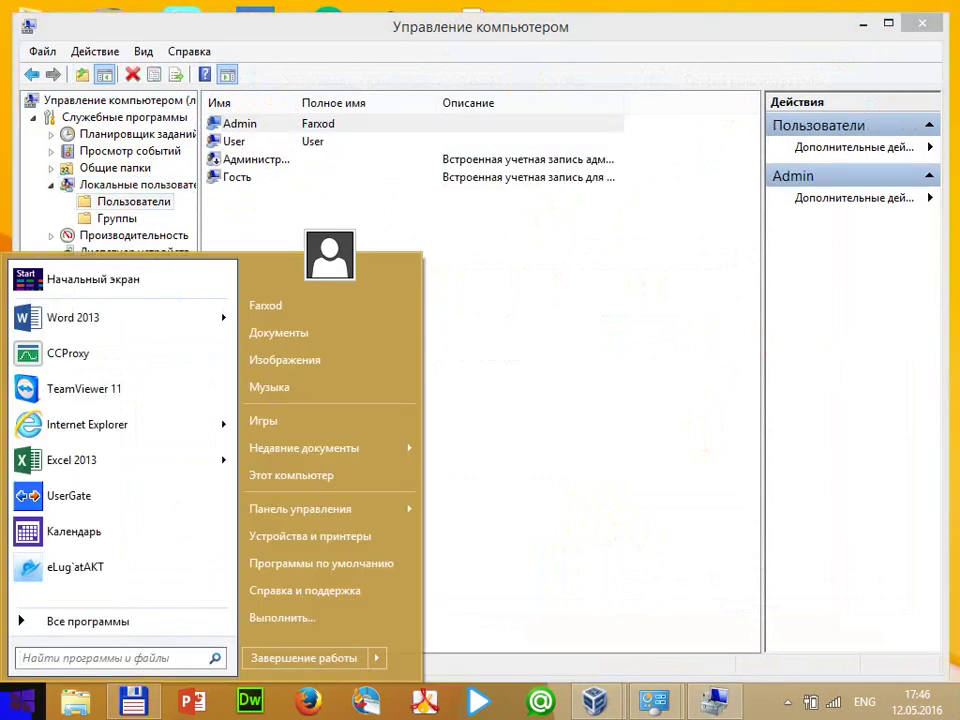
pyautogui.click(370, 141)
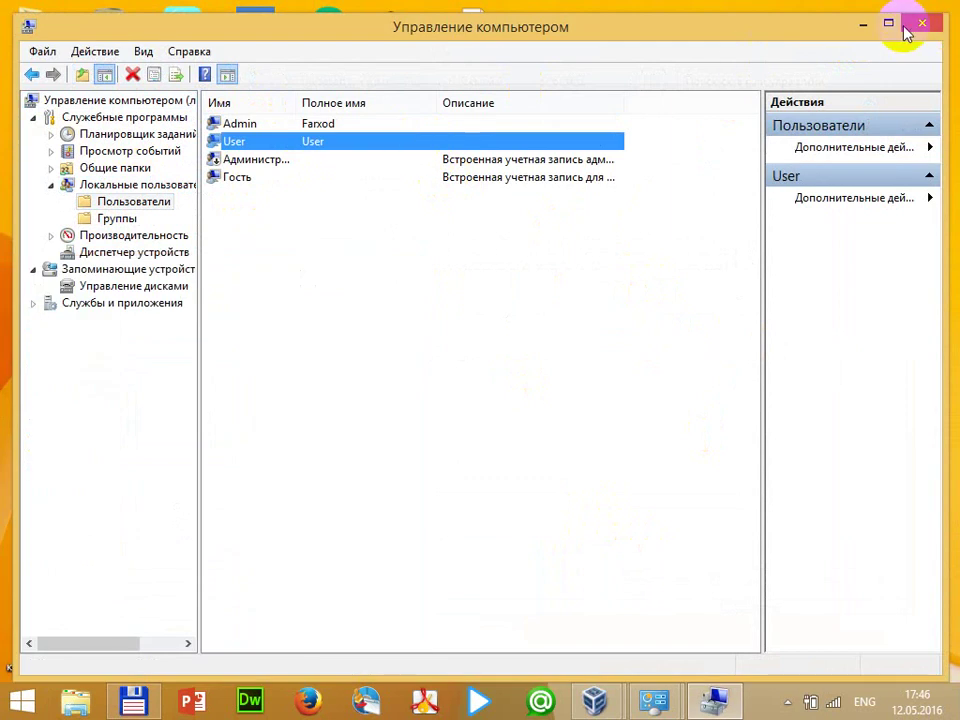
pyautogui.click(906, 30)
# Reopen "Учетные записи пользователей" from the Control Panel items and go to the "Семейная безопасность" page.
pyautogui.click(22, 700)
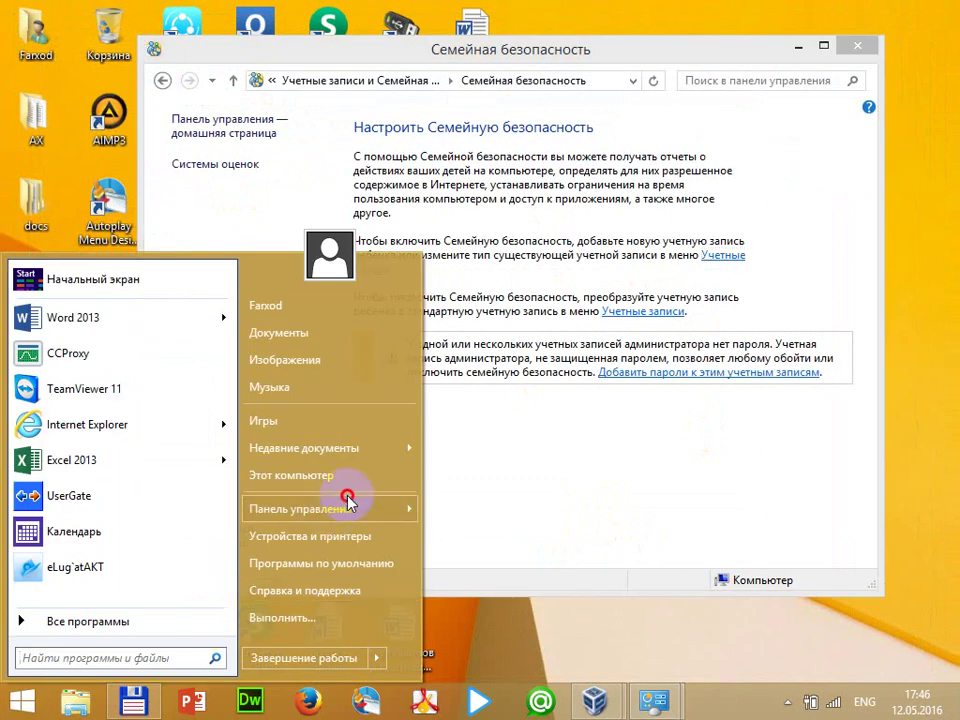
pyautogui.moveTo(347, 500)
pyautogui.click(396, 501)
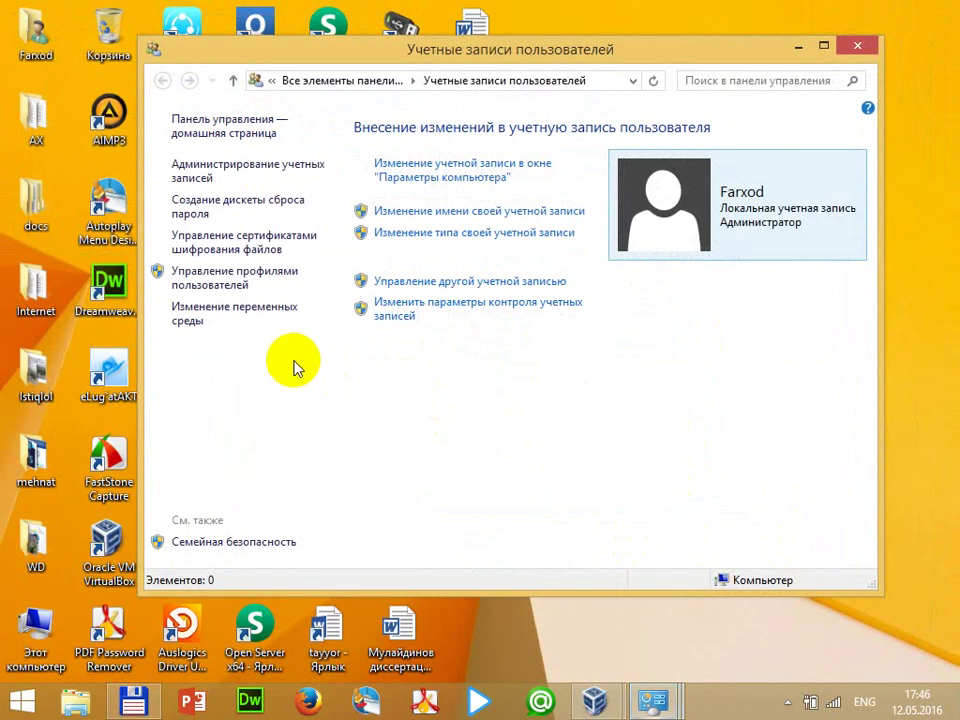
pyautogui.click(253, 543)
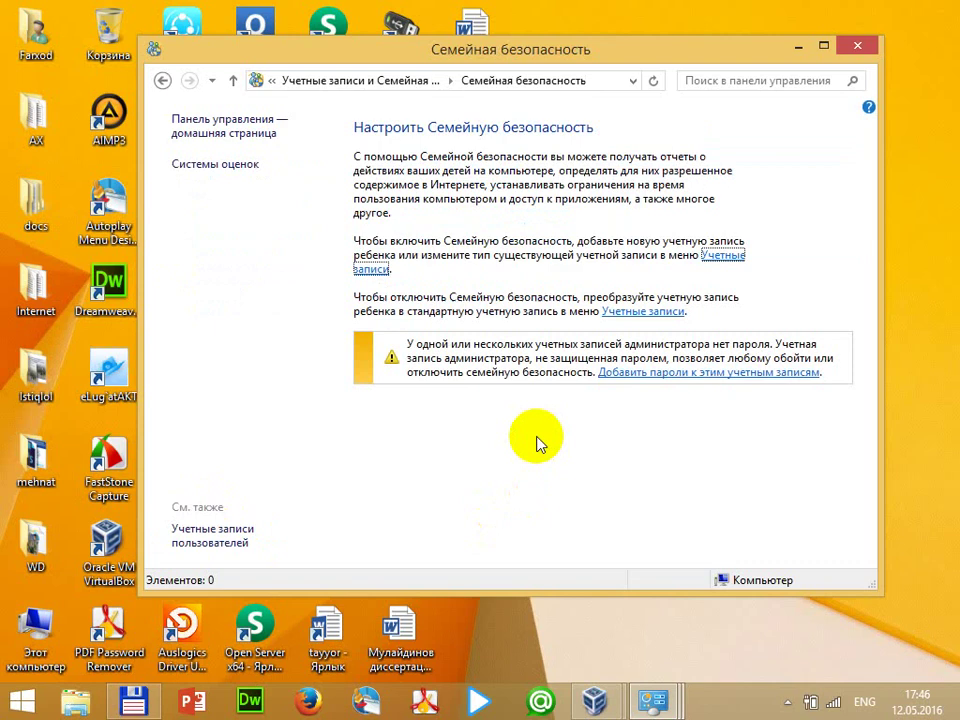
# Go from Family Safety to the restricted access setup for other accounts and choose User as the account to restrict.
pyautogui.click(735, 256)
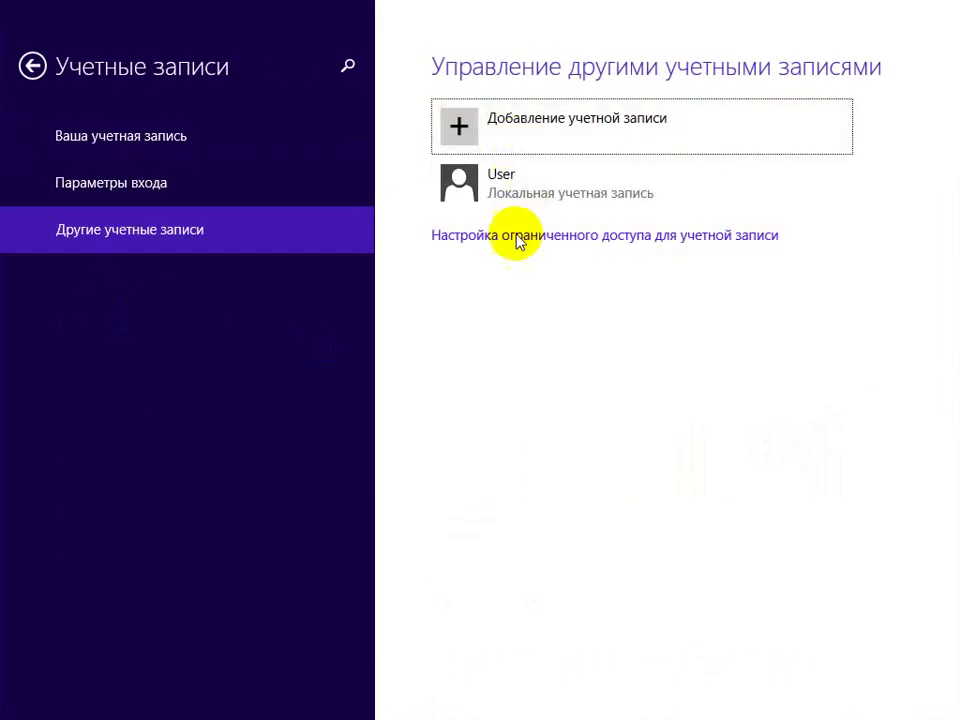
pyautogui.click(516, 244)
pyautogui.click(137, 326)
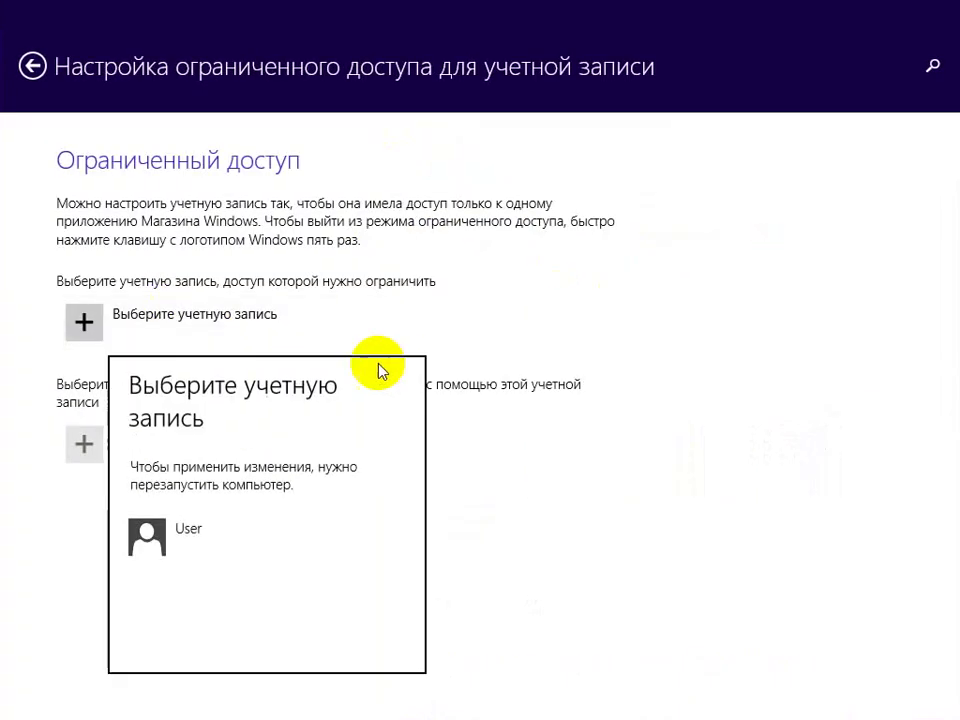
pyautogui.click(188, 530)
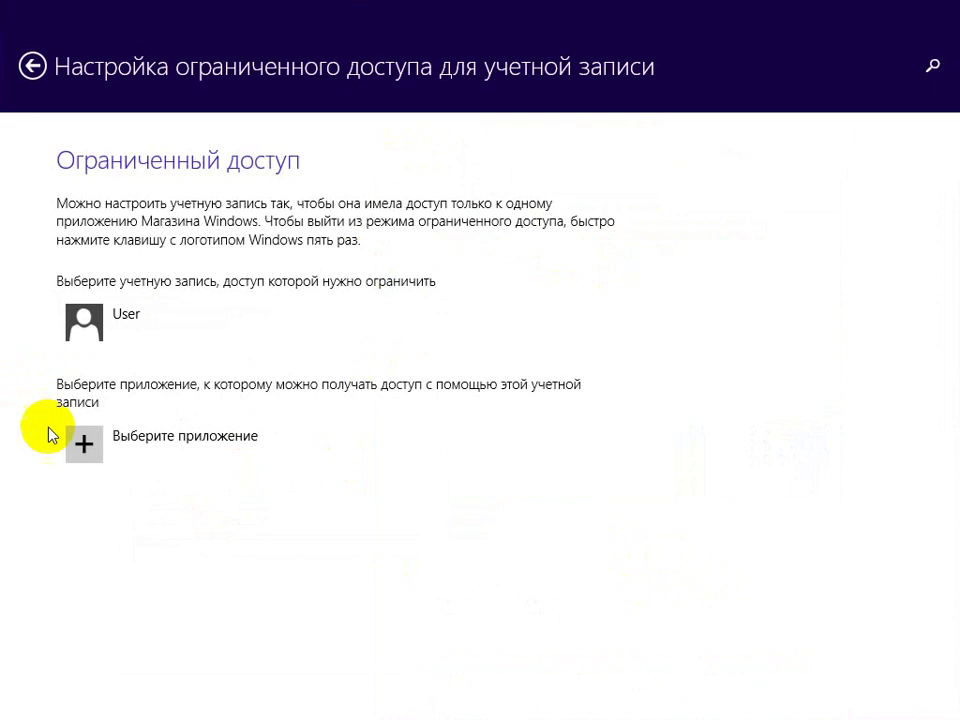
# Try to choose the app that the restricted User account is allowed to access.
pyautogui.click(148, 447)
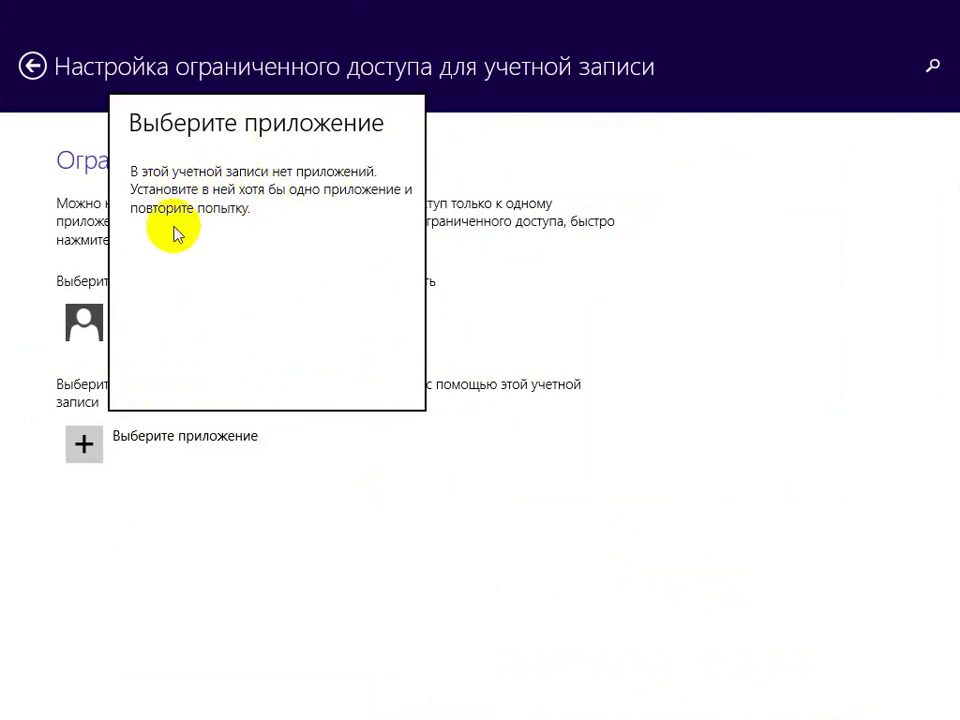
pyautogui.click(193, 291)
pyautogui.click(364, 517)
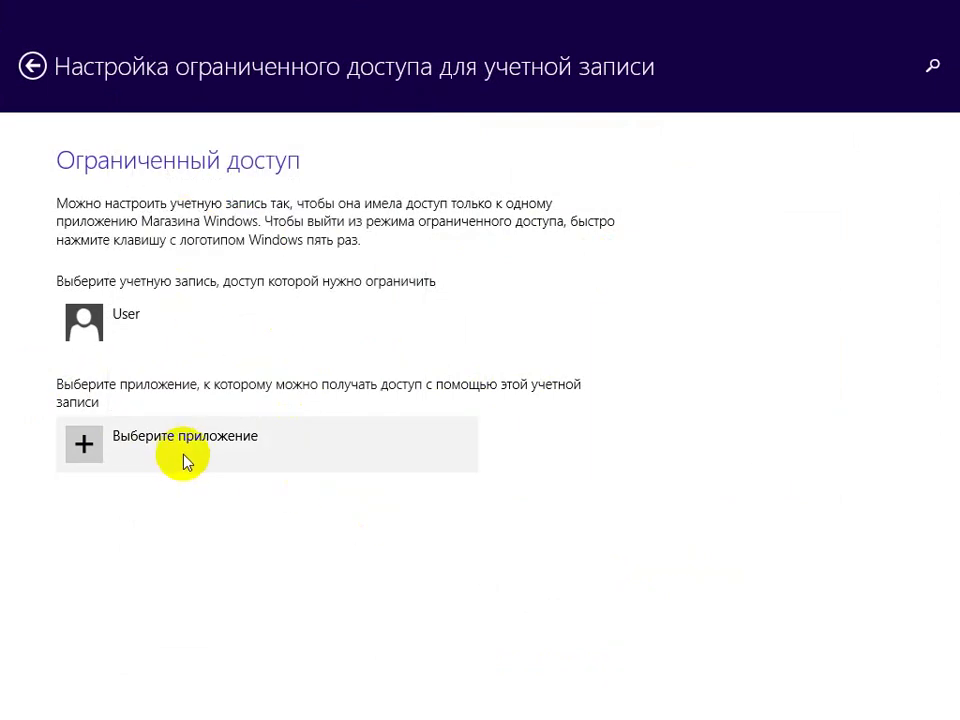
pyautogui.click(183, 456)
pyautogui.click(181, 450)
pyautogui.click(180, 448)
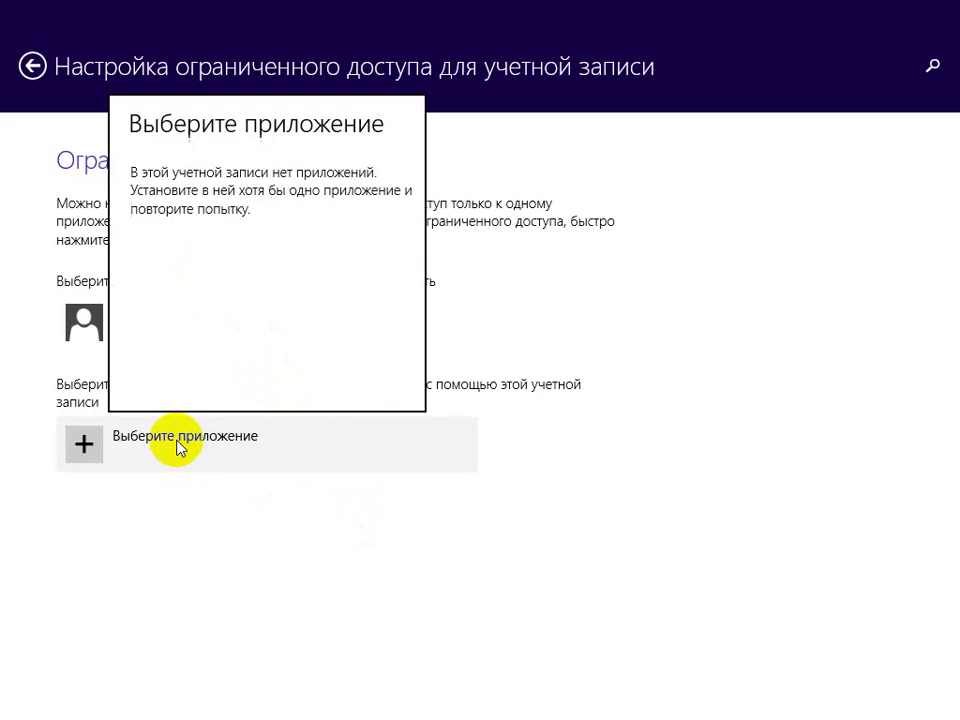
pyautogui.click(180, 448)
# Select the User account again, retry the app selection, and leave PC settings for the Family Safety window.
pyautogui.click(137, 345)
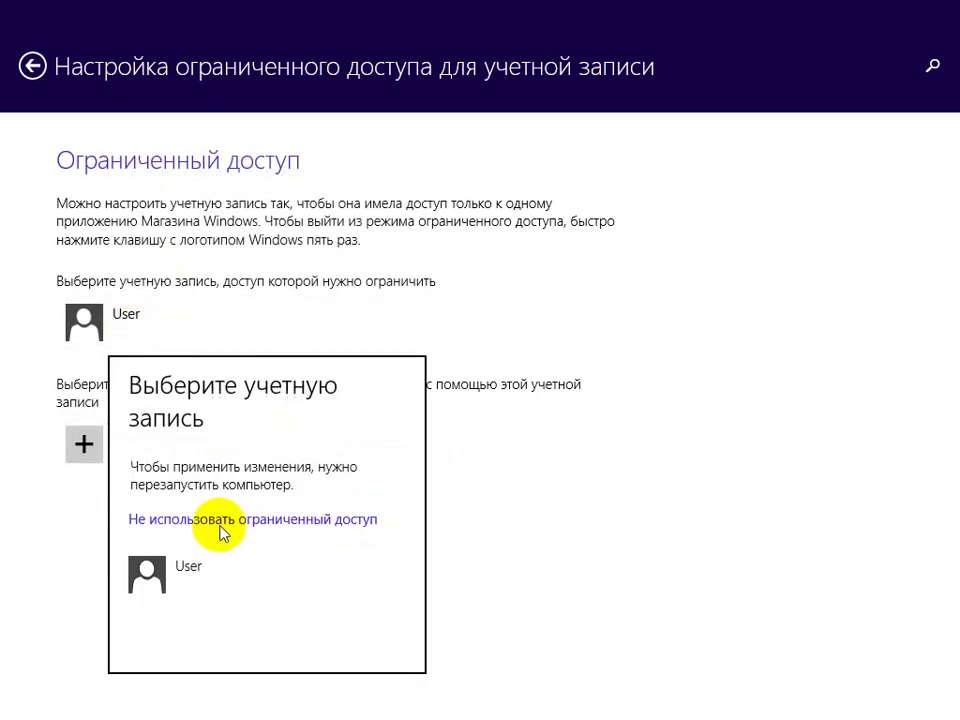
pyautogui.click(203, 569)
pyautogui.click(182, 456)
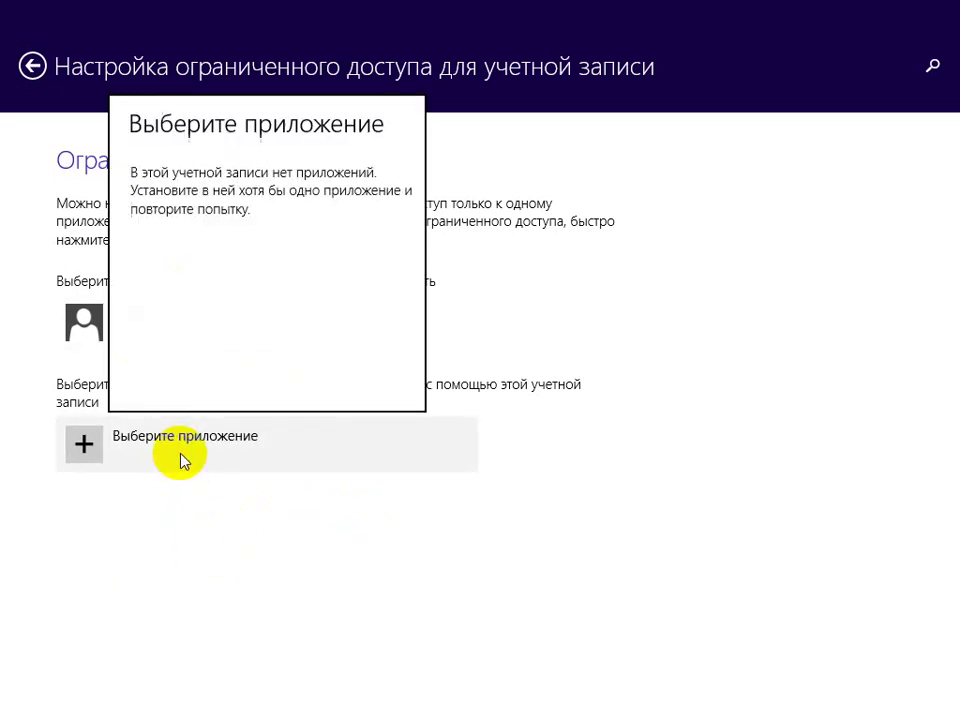
pyautogui.click(20, 25)
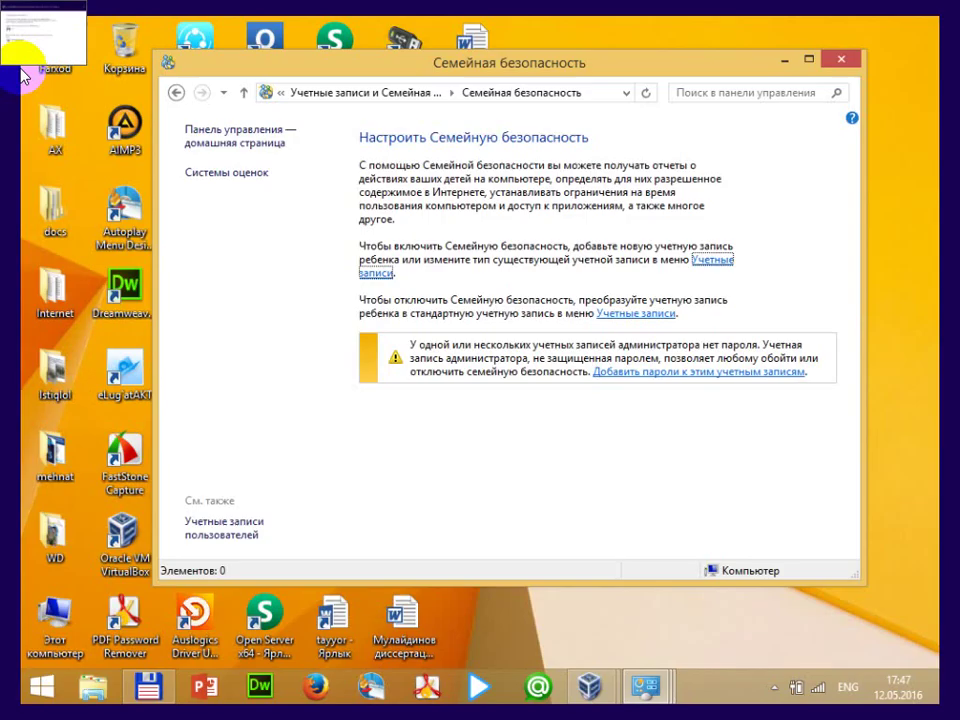
# Reopen the restricted access setup from Family Safety, retry choosing an app for User, and return to the other accounts list.
pyautogui.click(722, 256)
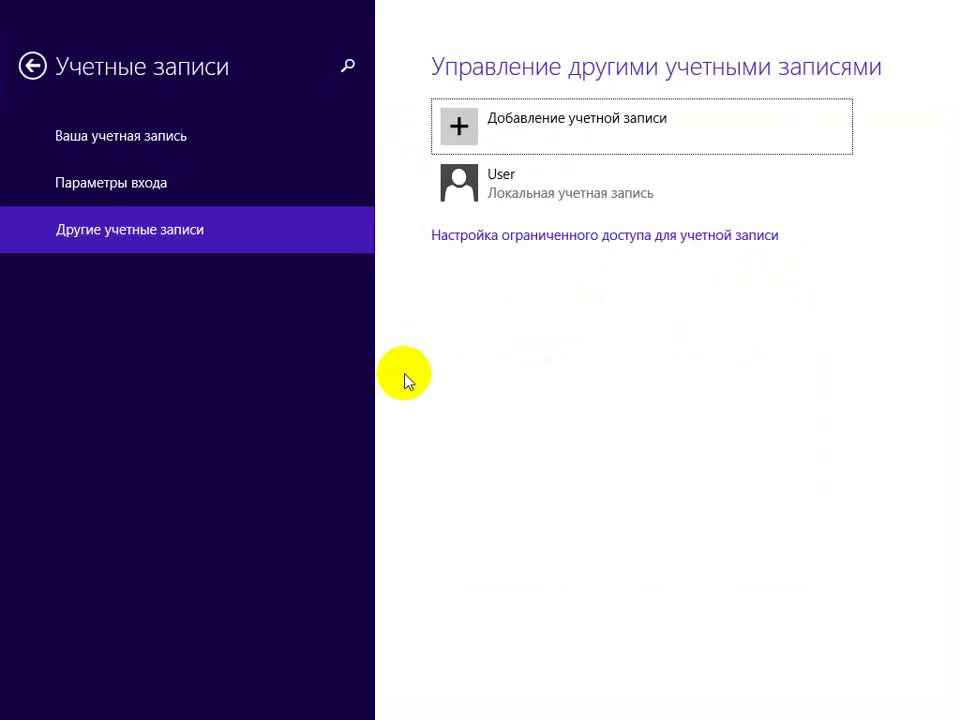
pyautogui.click(530, 237)
pyautogui.click(150, 440)
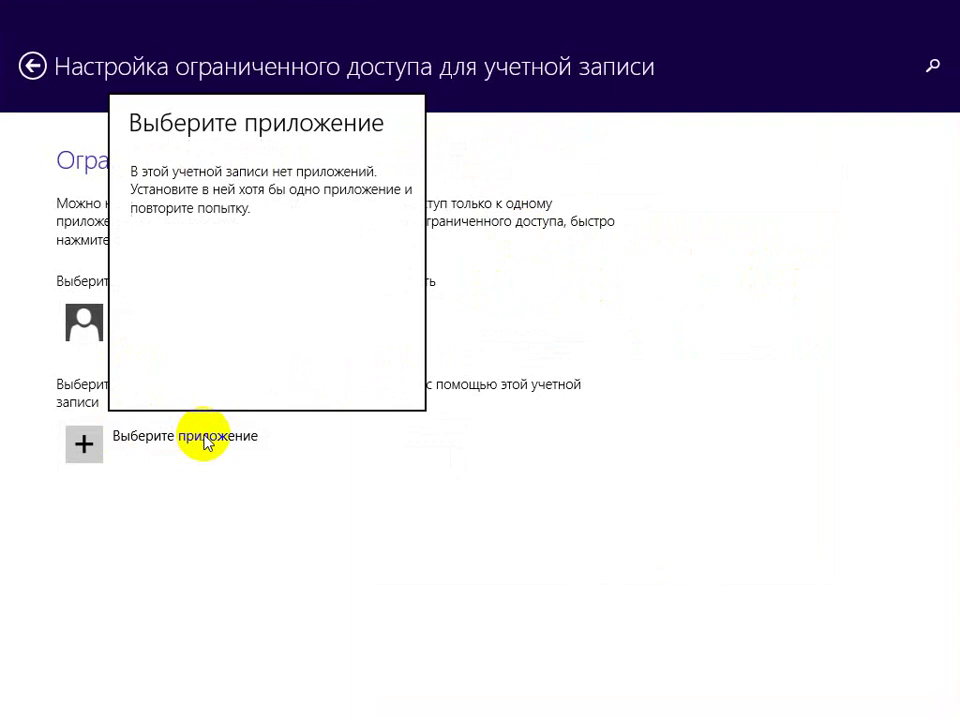
pyautogui.click(719, 423)
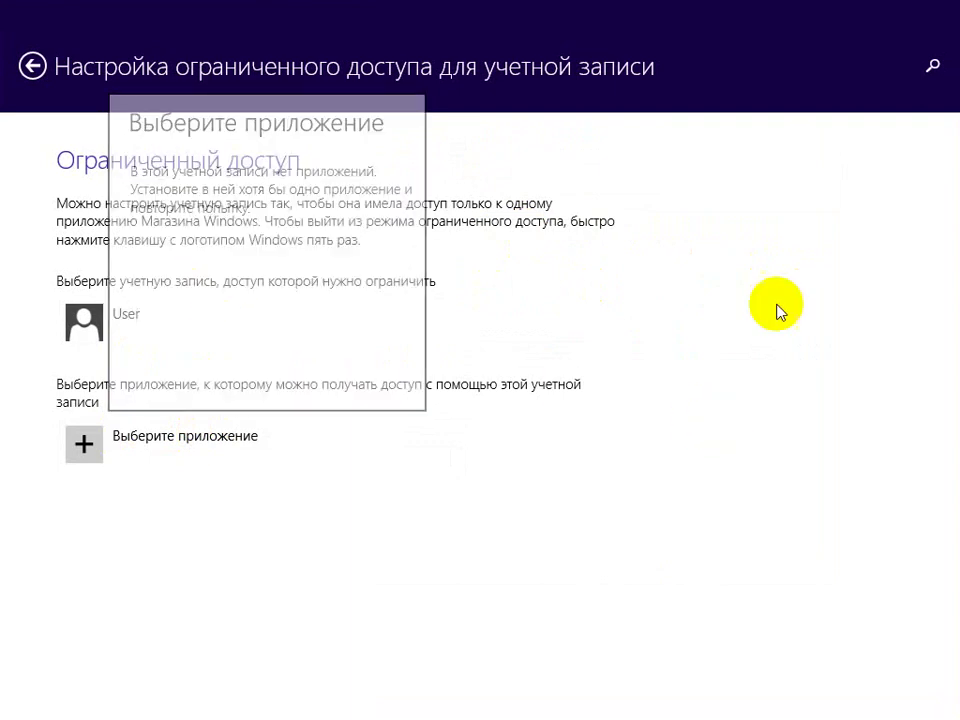
pyautogui.click(932, 66)
pyautogui.click(424, 536)
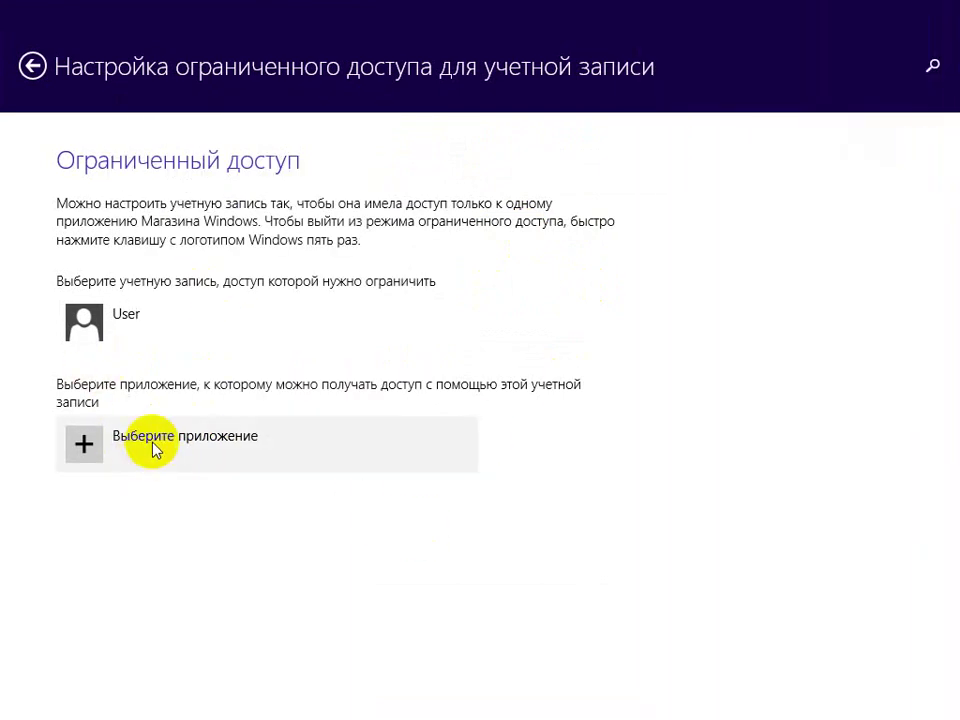
pyautogui.click(154, 450)
pyautogui.click(4, 70)
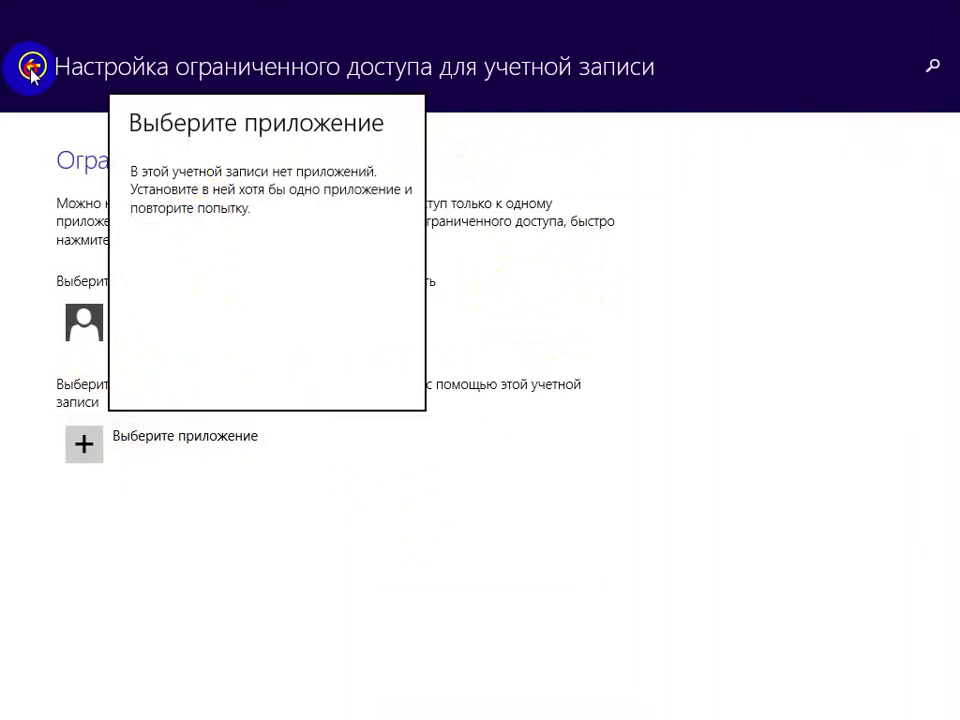
pyautogui.click(32, 68)
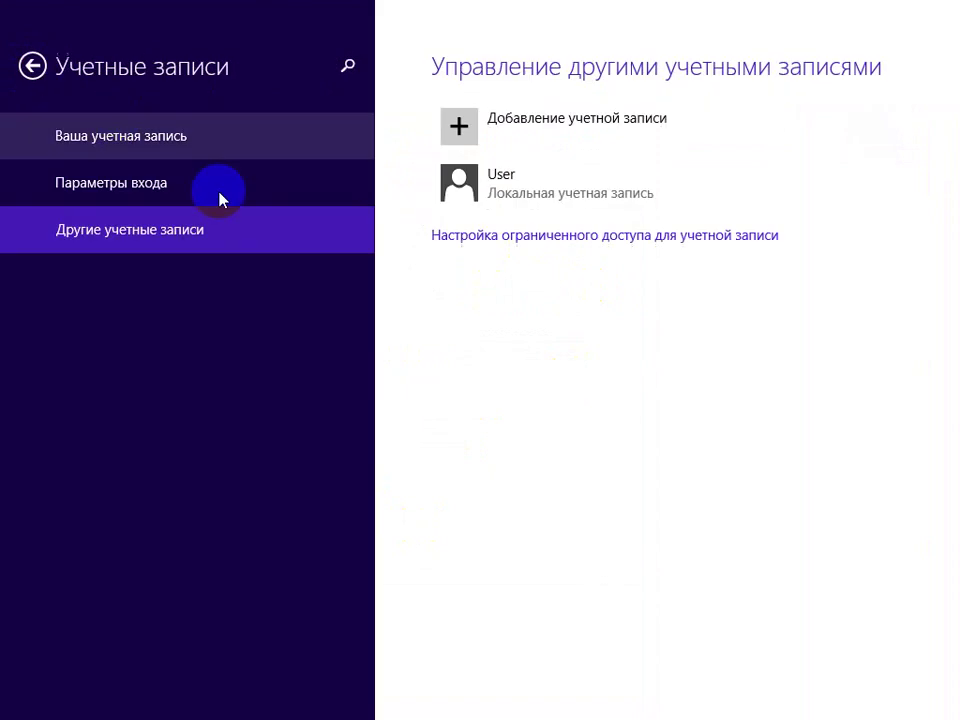
# Review the "Параметры входа" and "Ваша учетная запись" pages and the PC settings overview, ending at "Другие учетные записи".
pyautogui.click(166, 201)
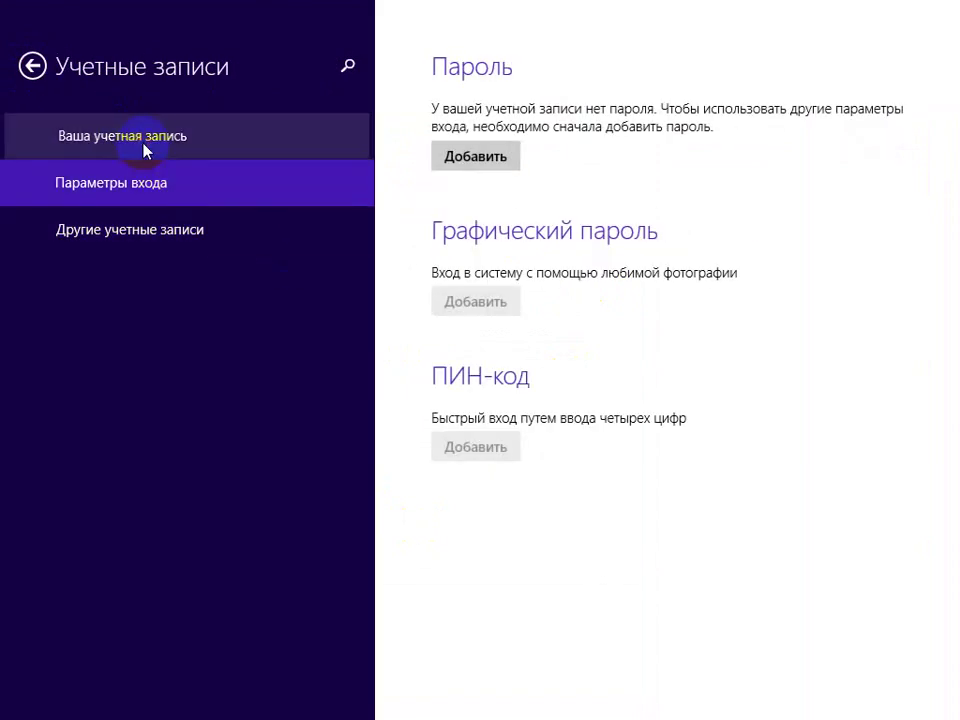
pyautogui.click(145, 150)
pyautogui.click(32, 66)
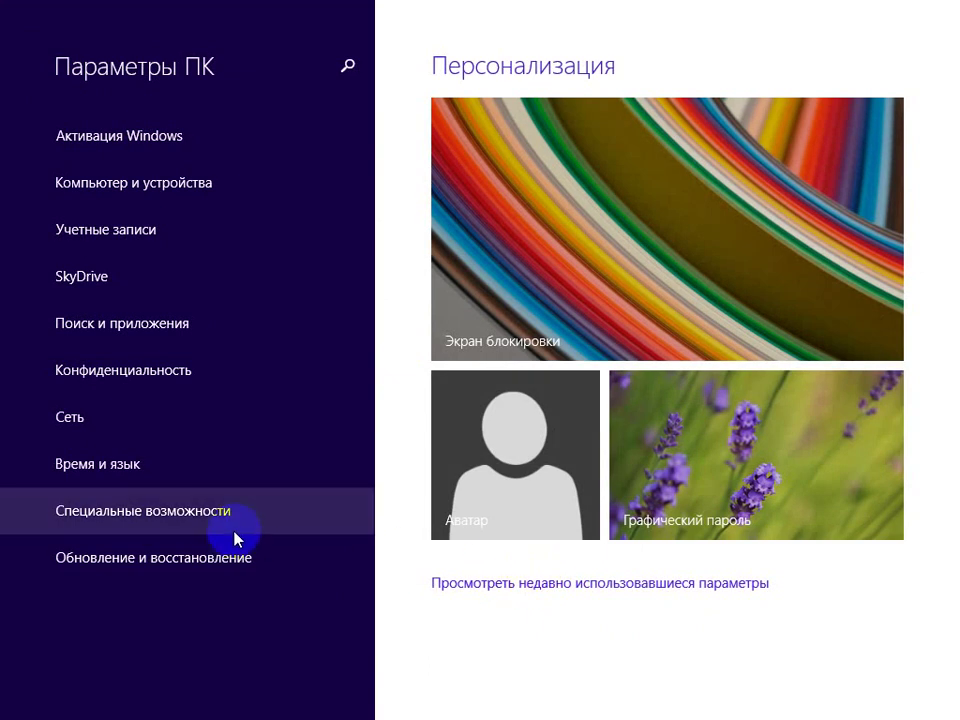
pyautogui.click(163, 238)
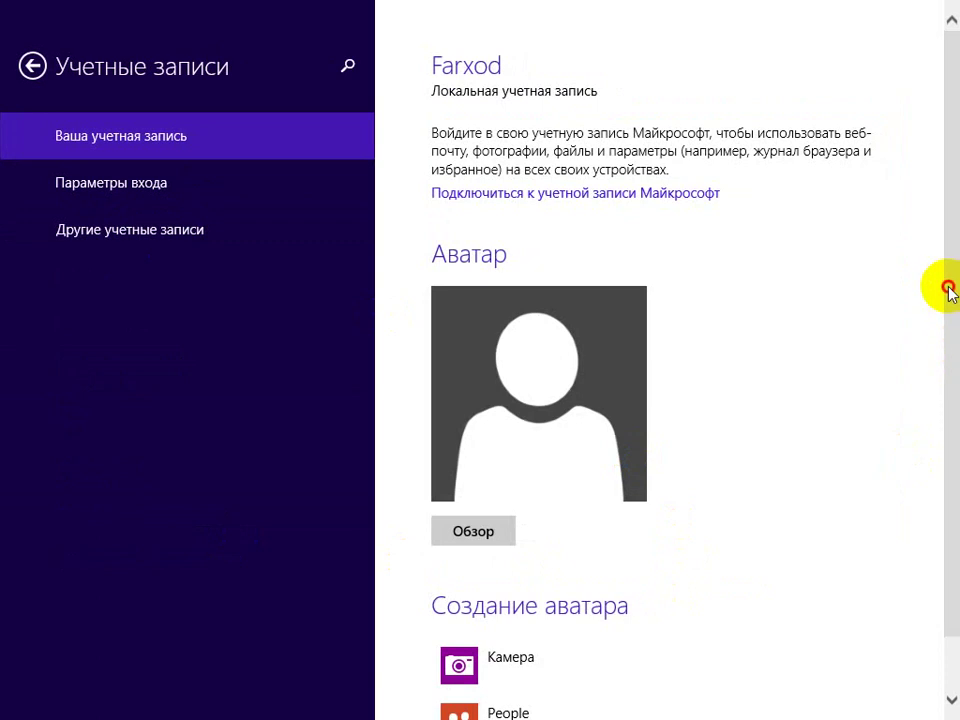
pyautogui.moveTo(943, 285); pyautogui.dragTo(950, 598)
pyautogui.moveTo(955, 300); pyautogui.dragTo(935, 207)
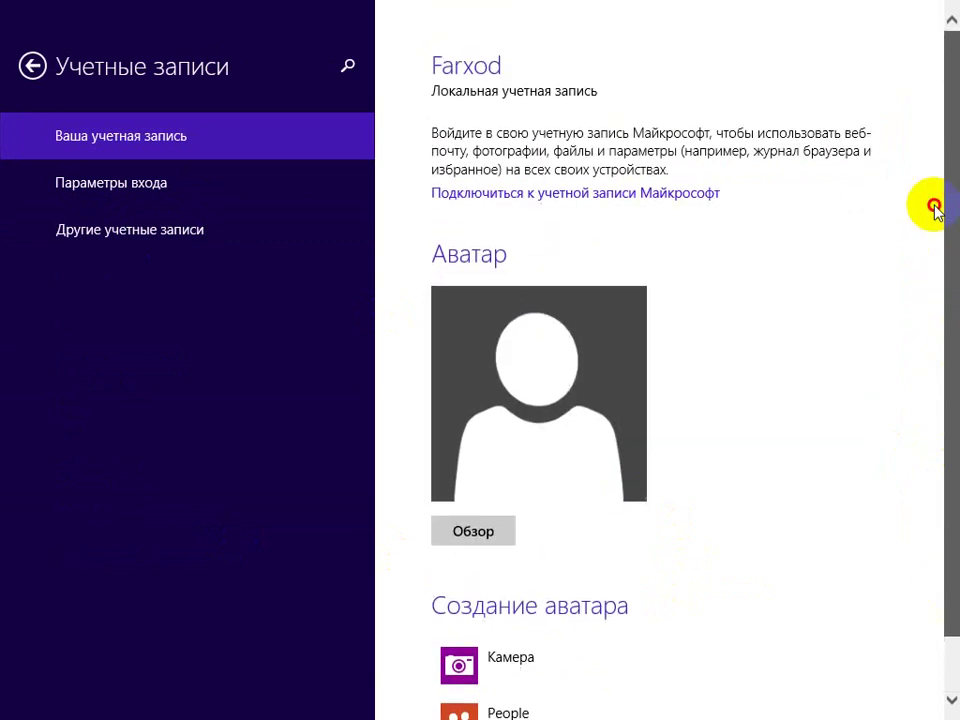
pyautogui.click(140, 198)
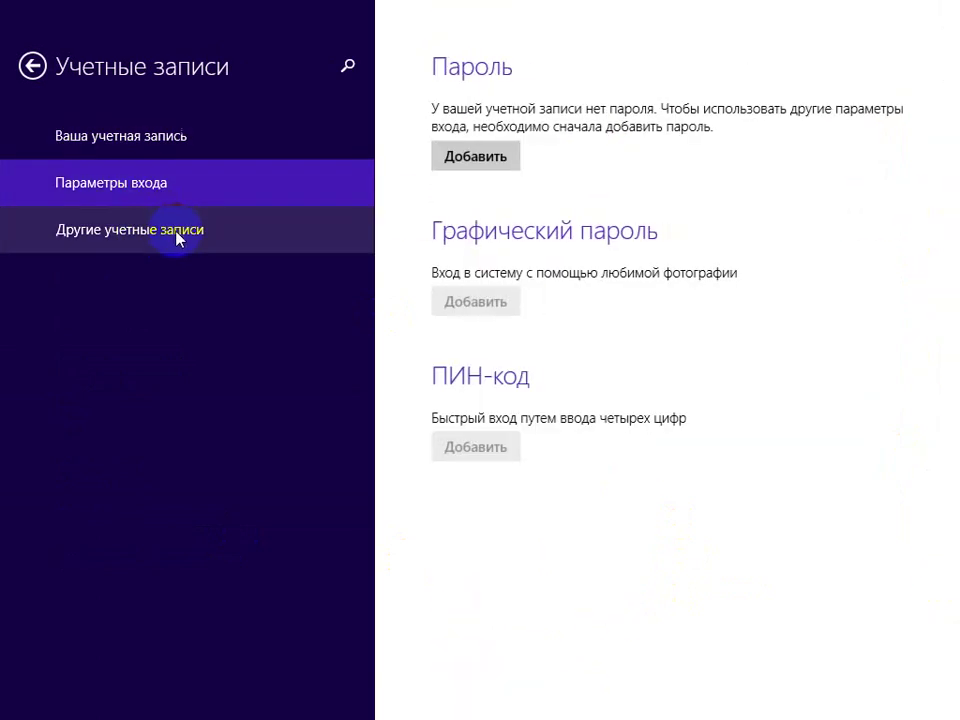
pyautogui.click(162, 232)
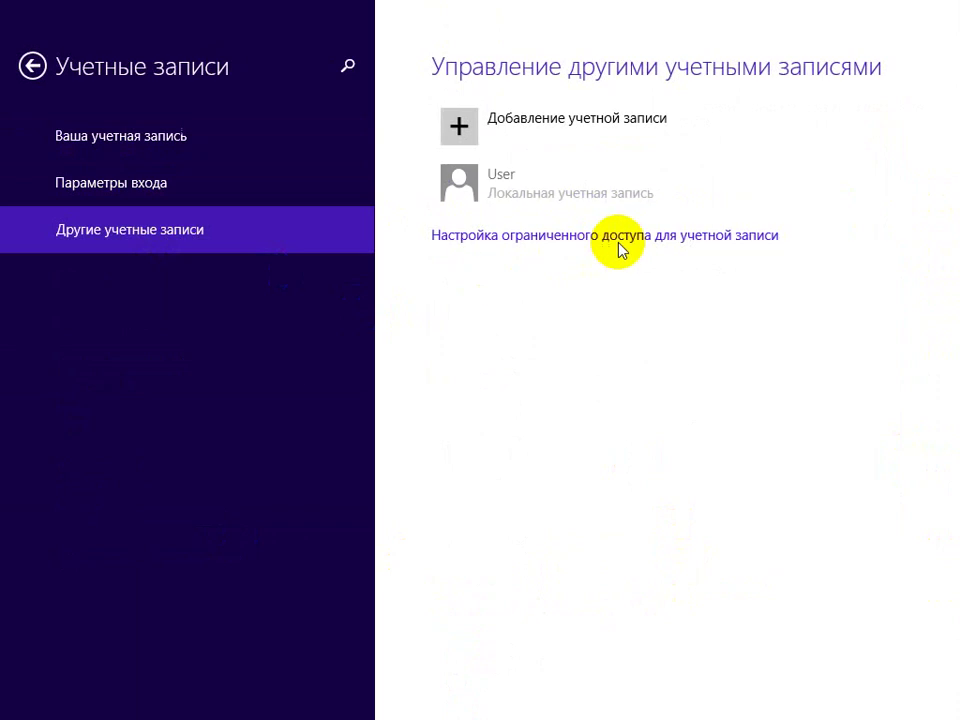
# Check the app choices in the restricted access setup once more and go back to the other accounts list.
pyautogui.click(508, 240)
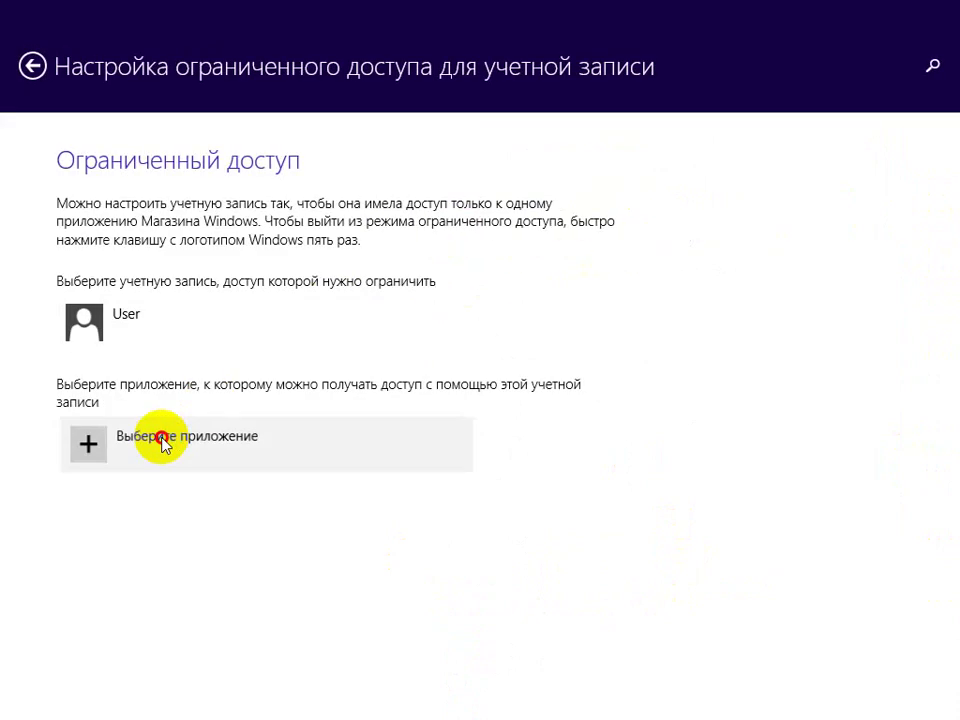
pyautogui.click(165, 443)
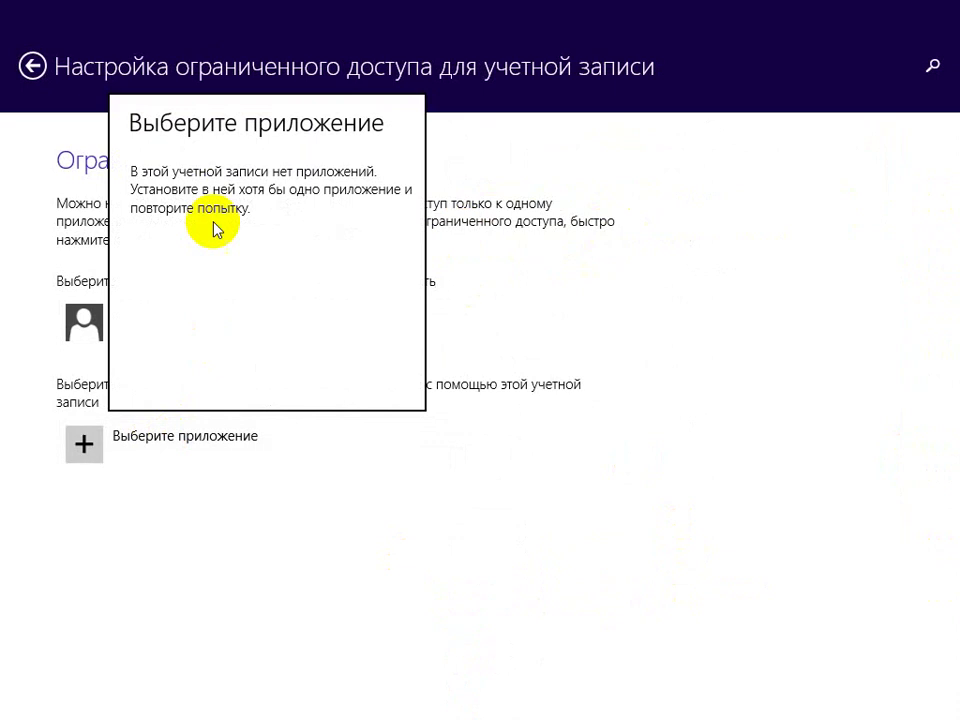
pyautogui.click(31, 66)
pyautogui.click(31, 66)
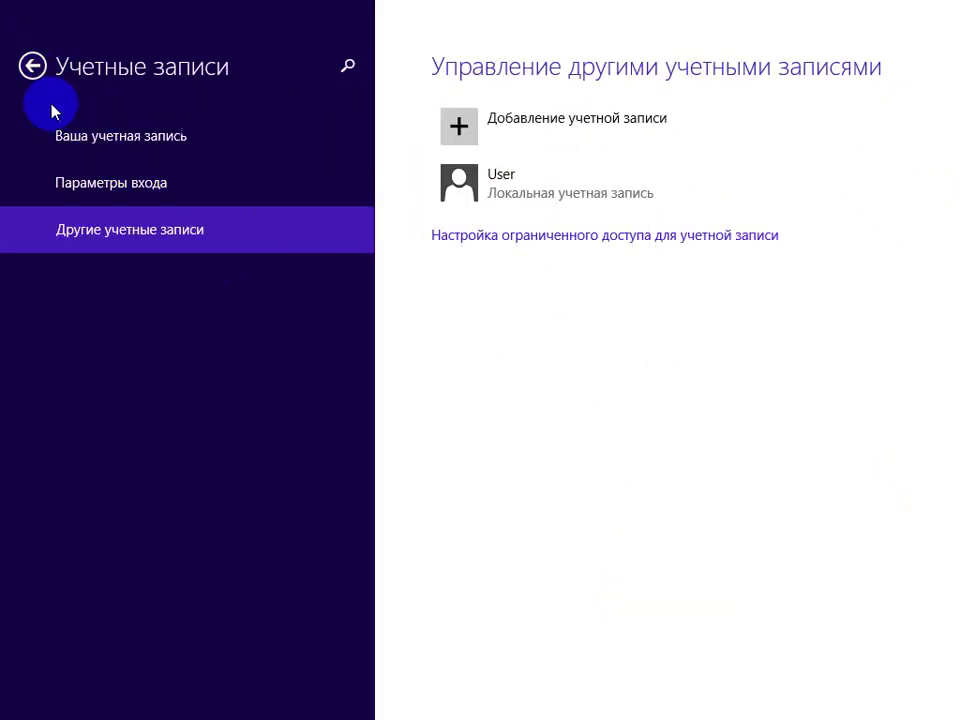
# Start adding a new child account without an e-mail address.
pyautogui.click(617, 142)
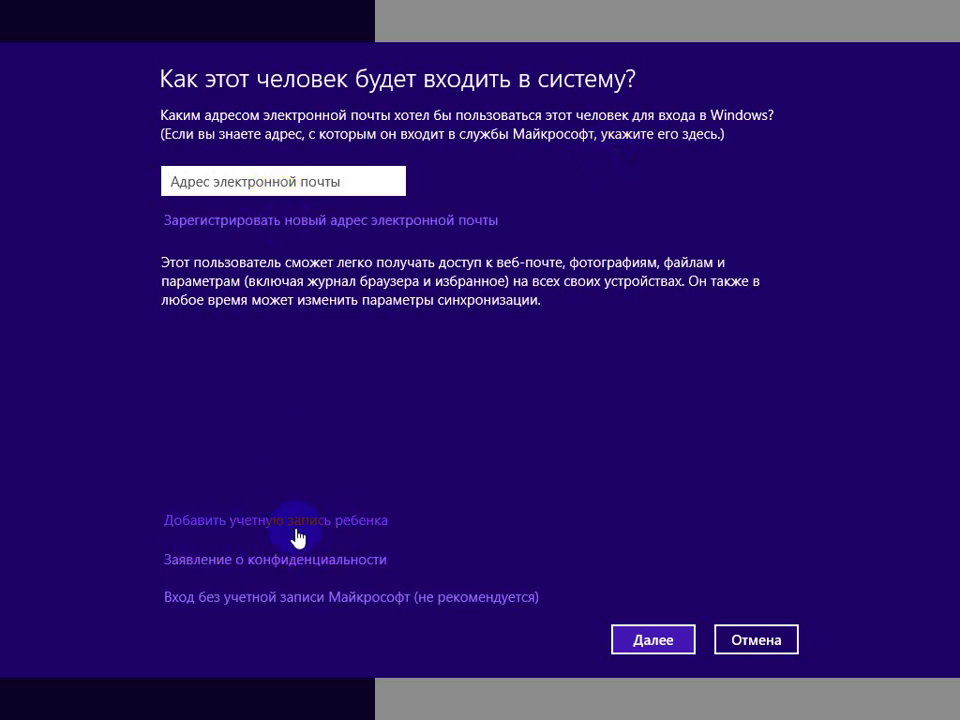
pyautogui.click(236, 524)
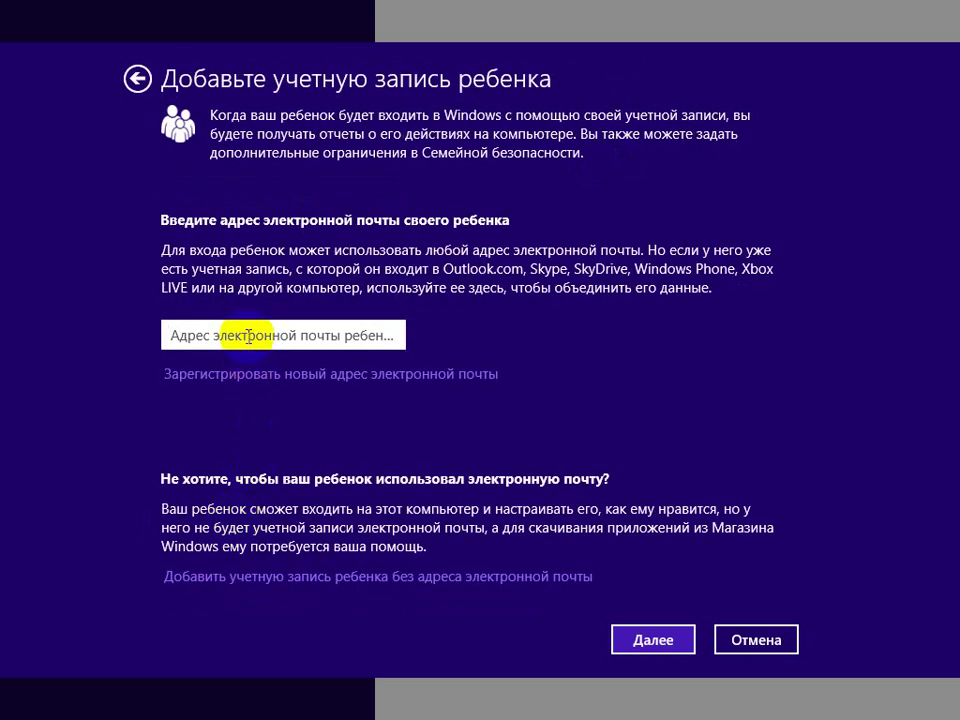
pyautogui.click(248, 336)
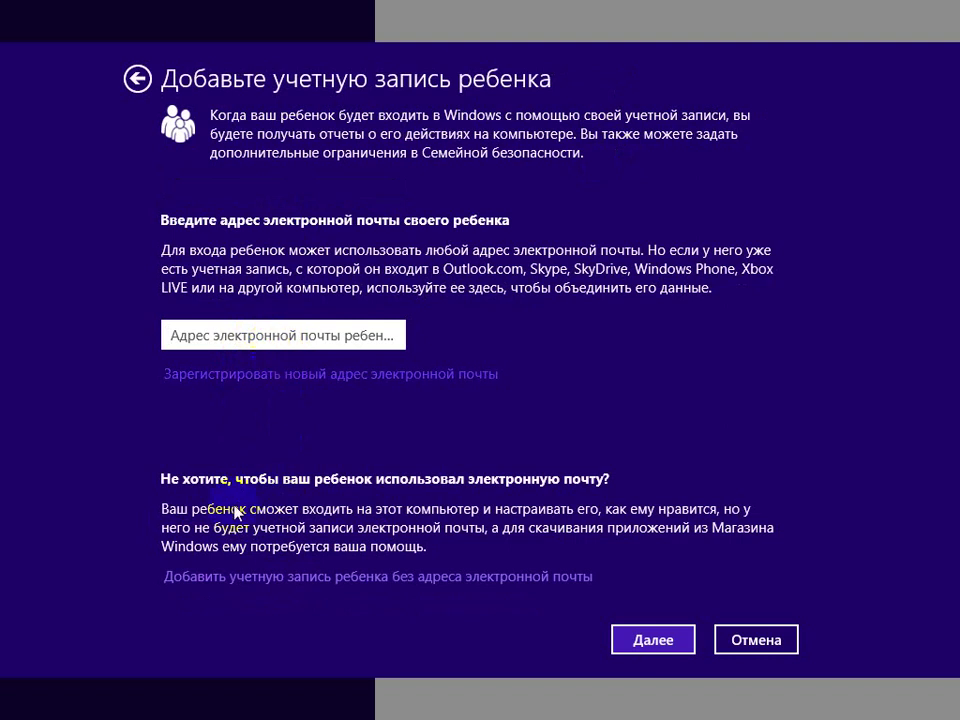
pyautogui.click(472, 577)
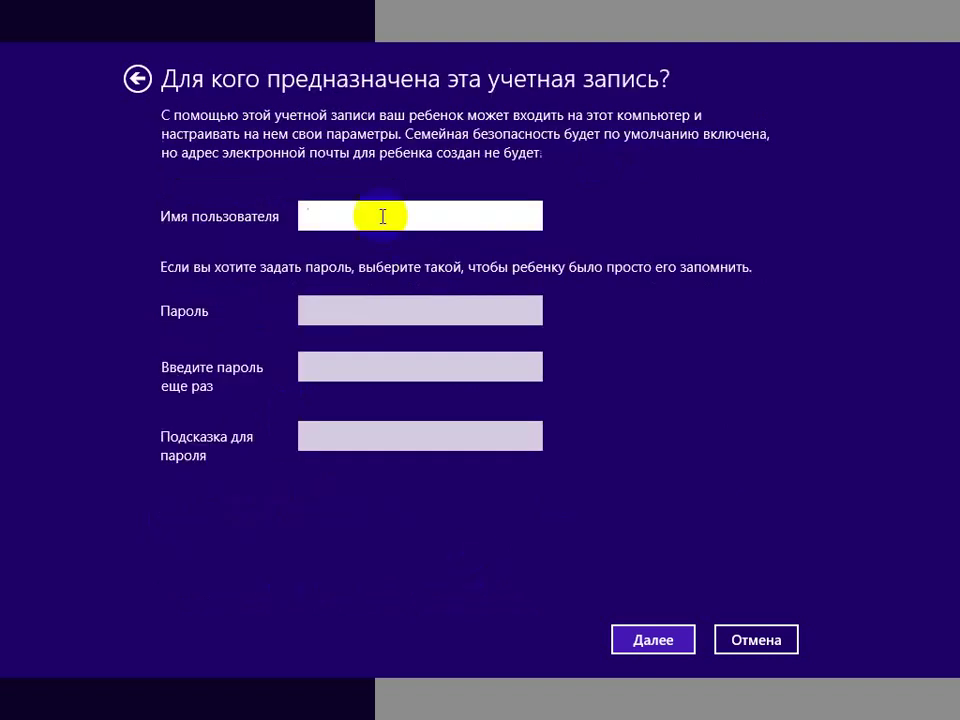
# Name the child account cheklov, enter and repeat the account password, add the password hint "z", and finish creating the account.
pyautogui.write('cheklov')
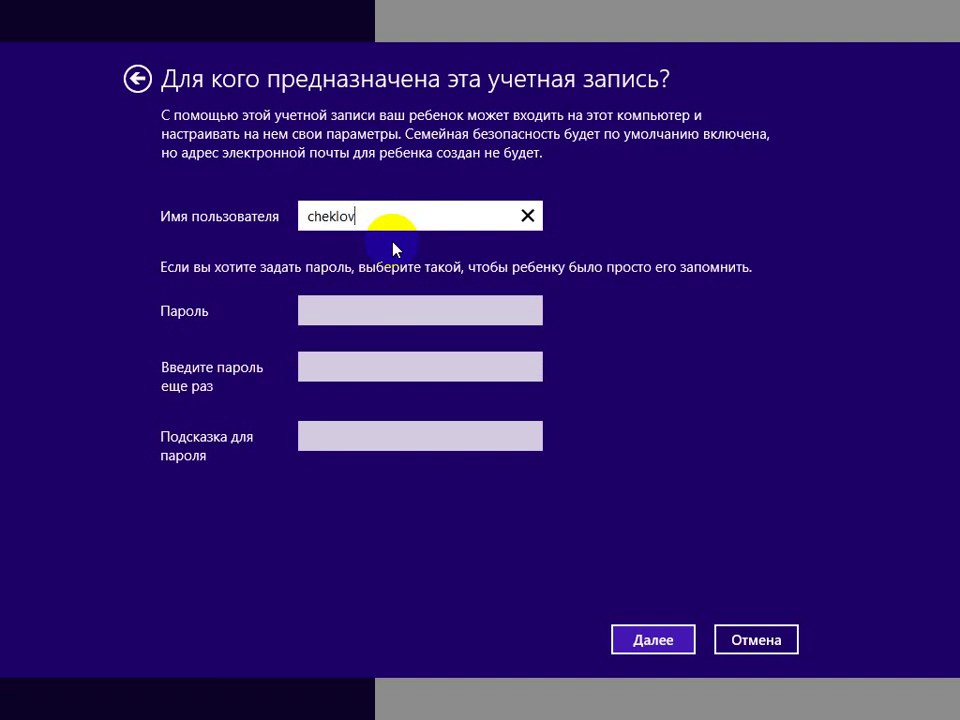
pyautogui.click(356, 313)
pyautogui.write('1')
pyautogui.press('Tab')
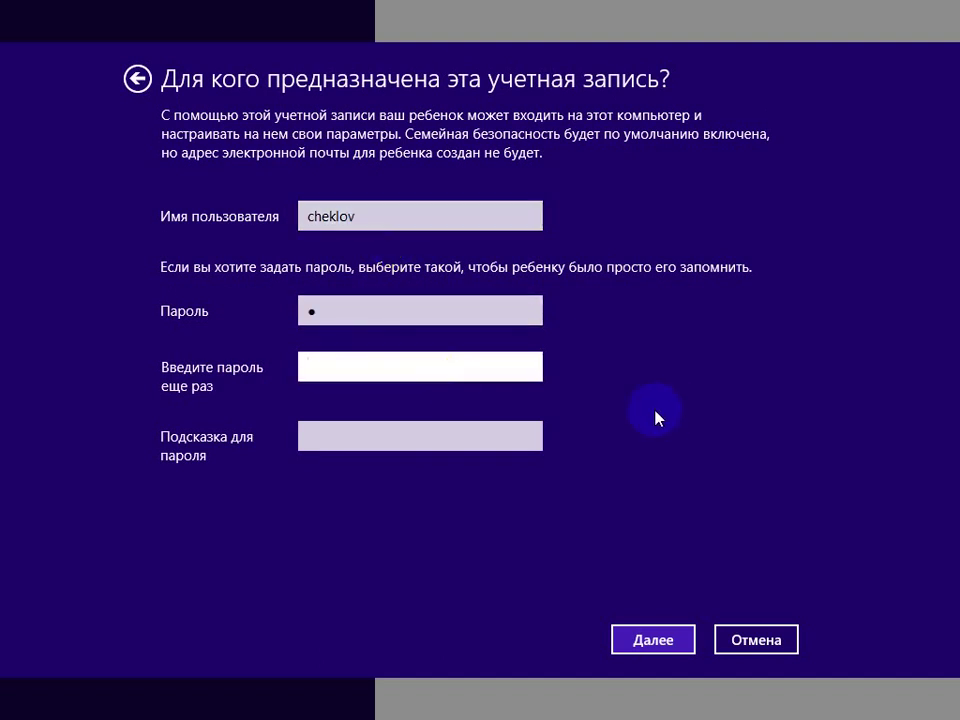
pyautogui.write('1')
pyautogui.press('Tab')
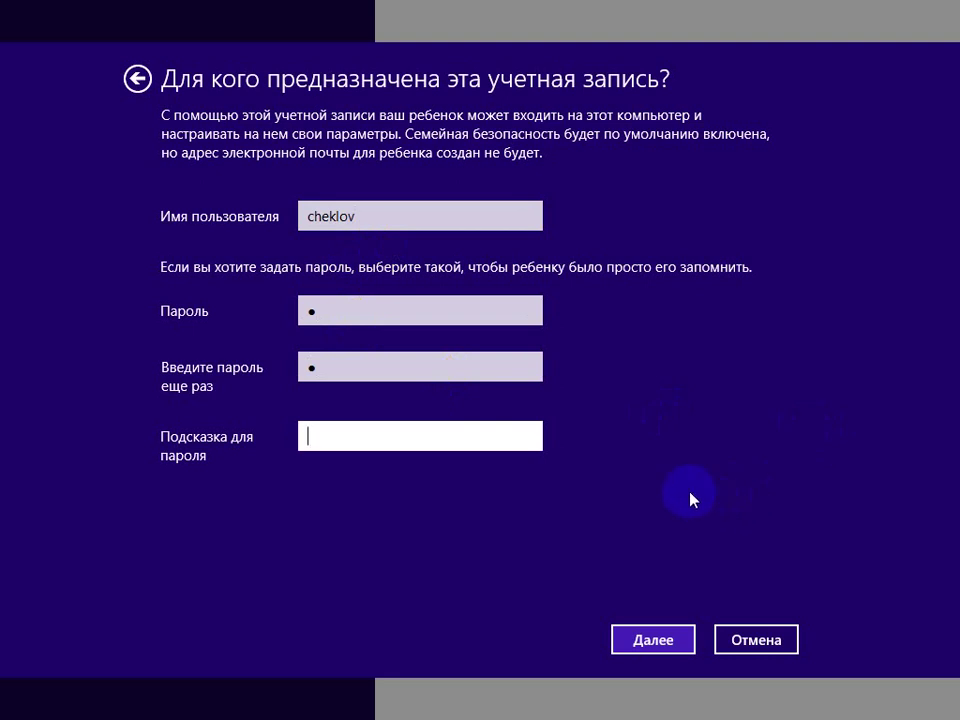
pyautogui.write('z')
pyautogui.click(673, 642)
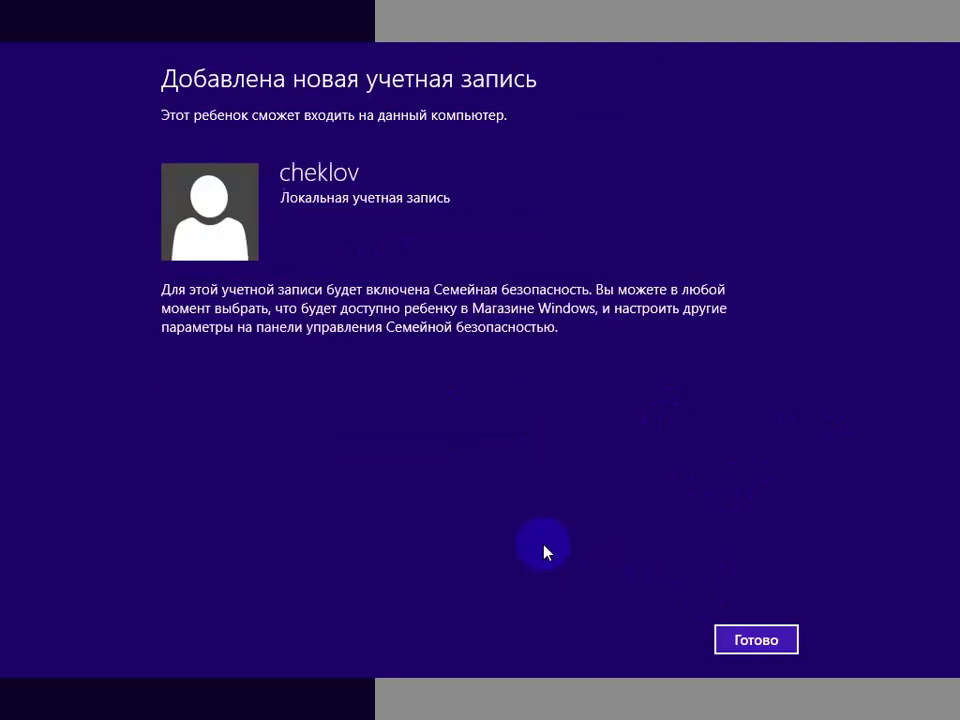
pyautogui.click(772, 645)
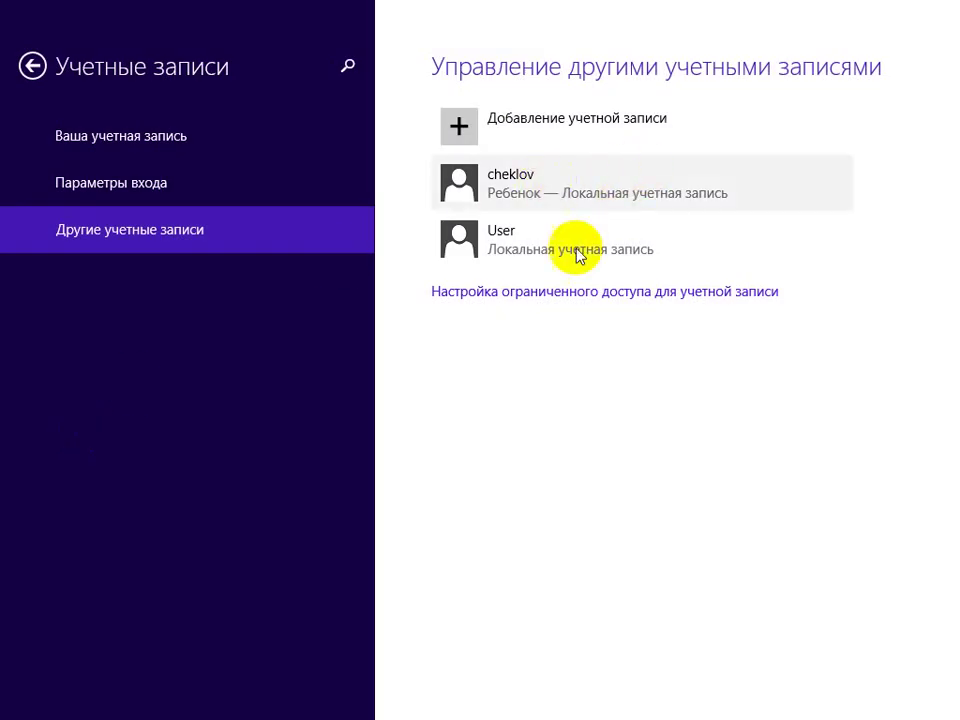
# Choose cheklov as the account to limit in the restricted access setup and check which apps it offers.
pyautogui.click(579, 193)
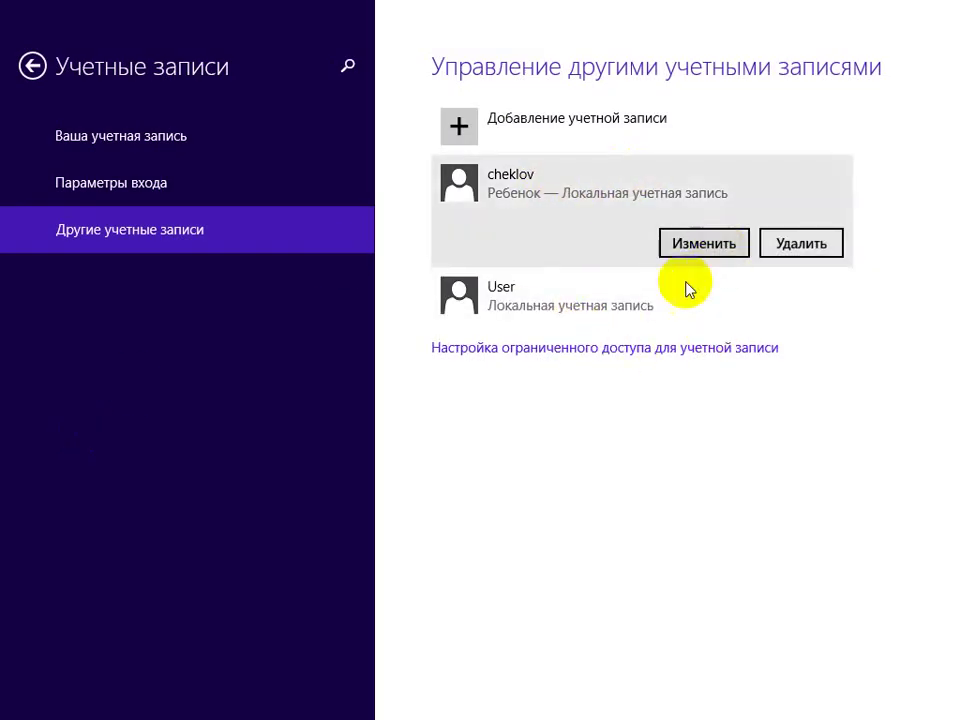
pyautogui.click(564, 349)
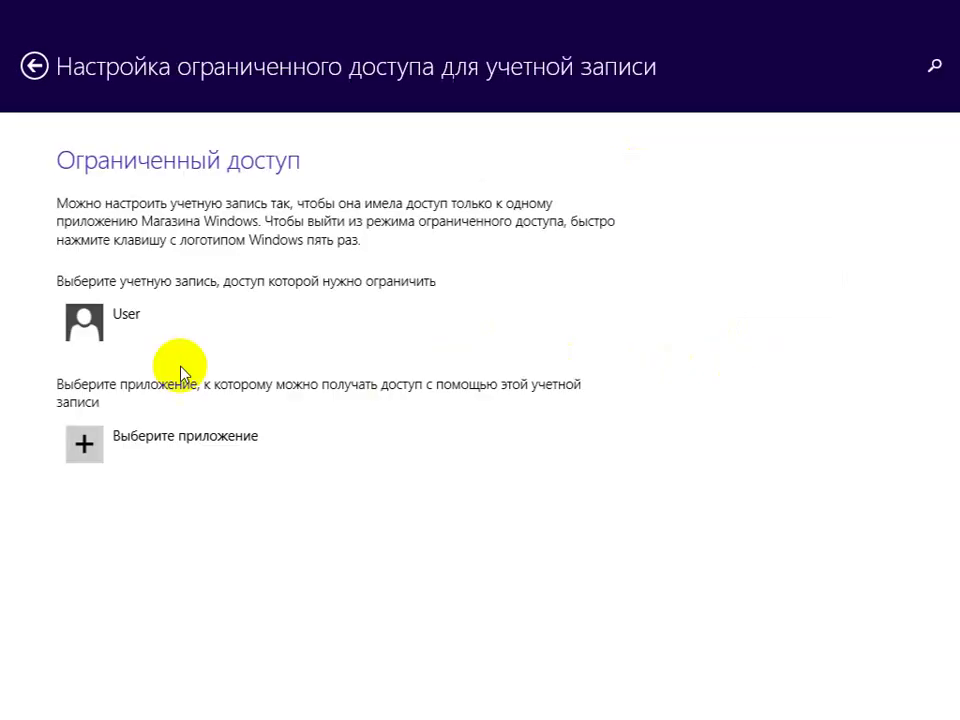
pyautogui.click(141, 332)
pyautogui.click(170, 592)
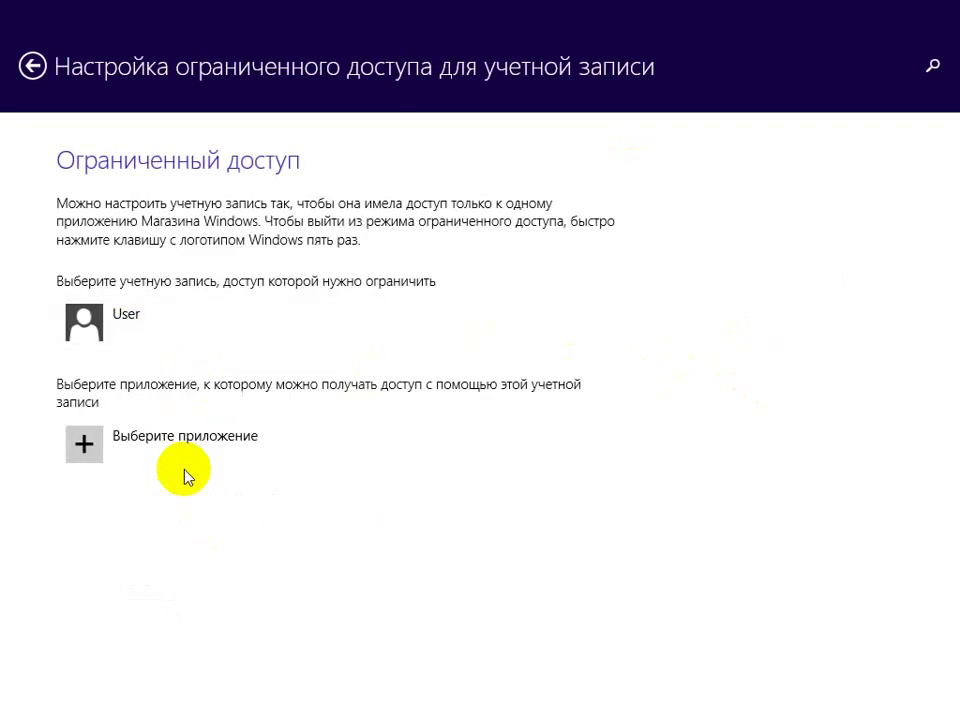
pyautogui.click(180, 448)
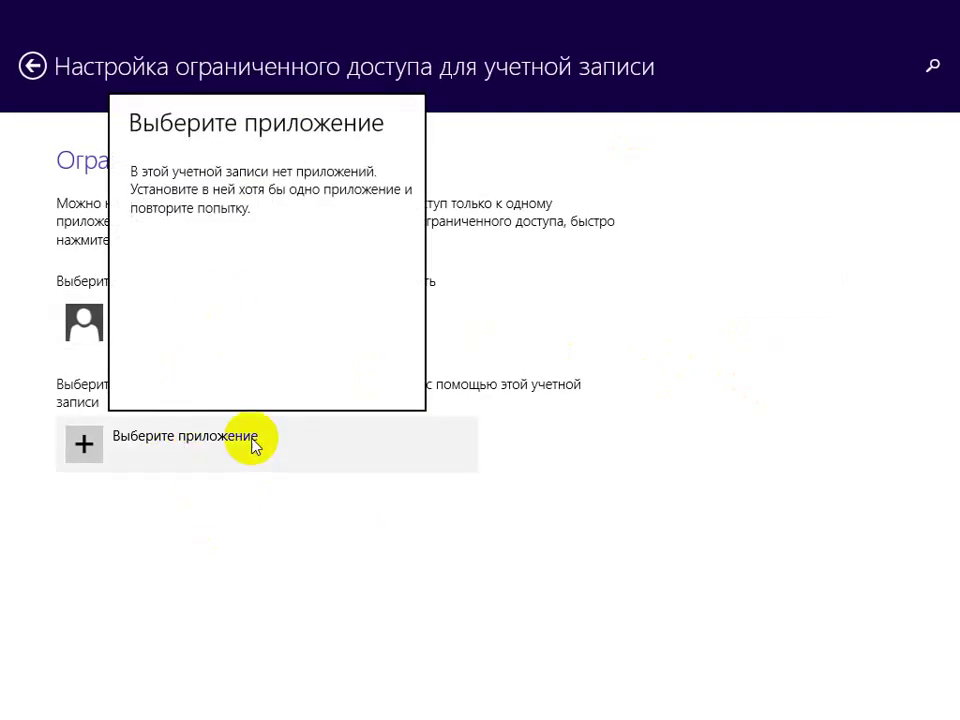
# Reselect cheklov as the restricted account, check its app choices again and return to the PC settings overview.
pyautogui.click(133, 336)
pyautogui.click(133, 338)
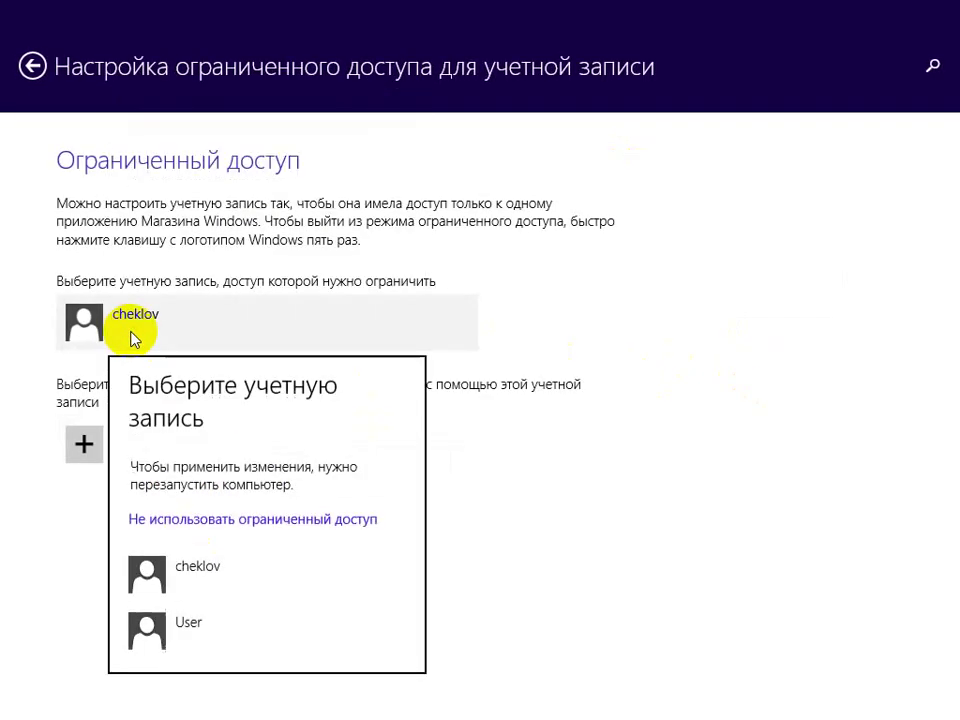
pyautogui.click(242, 566)
pyautogui.click(200, 448)
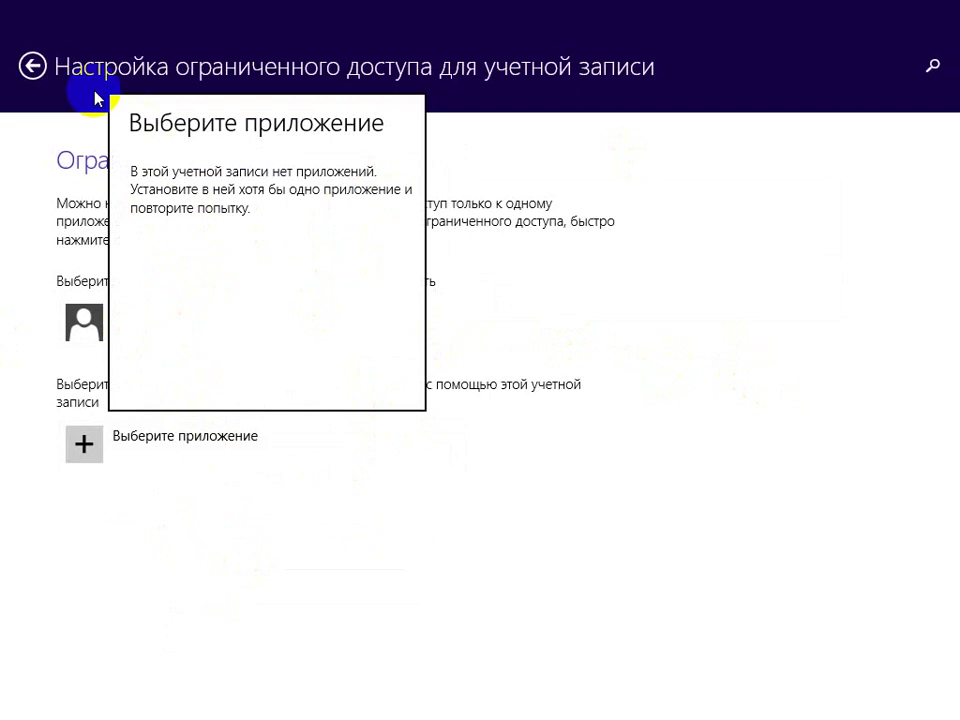
pyautogui.click(514, 471)
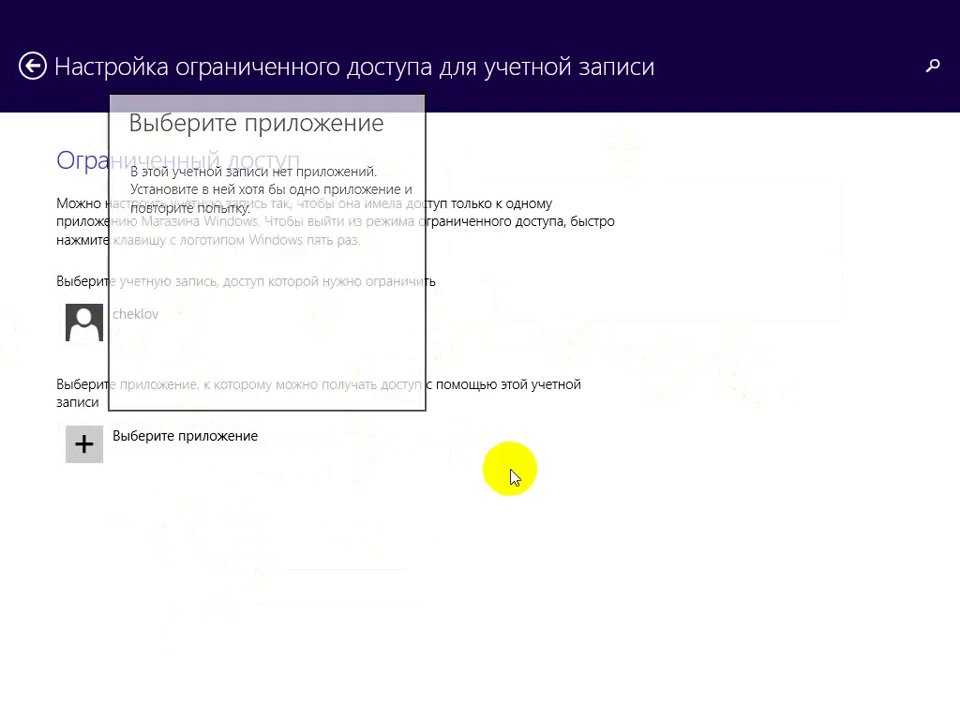
pyautogui.click(32, 67)
pyautogui.click(31, 66)
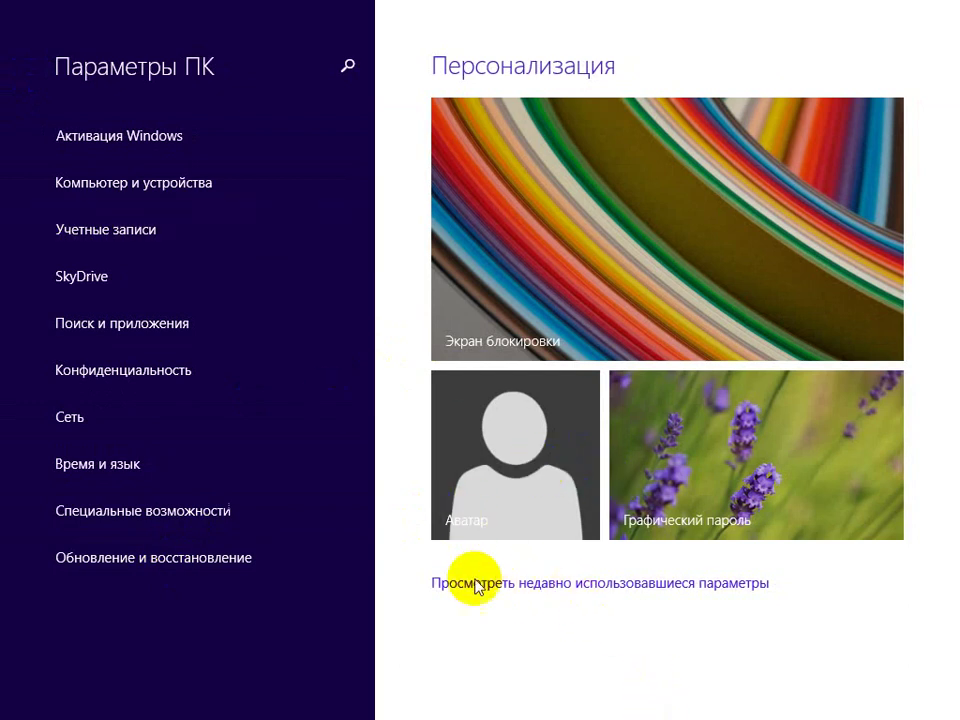
# Review the recently used settings and the privacy pages for general options, location, webcam, microphone and other devices.
pyautogui.click(679, 588)
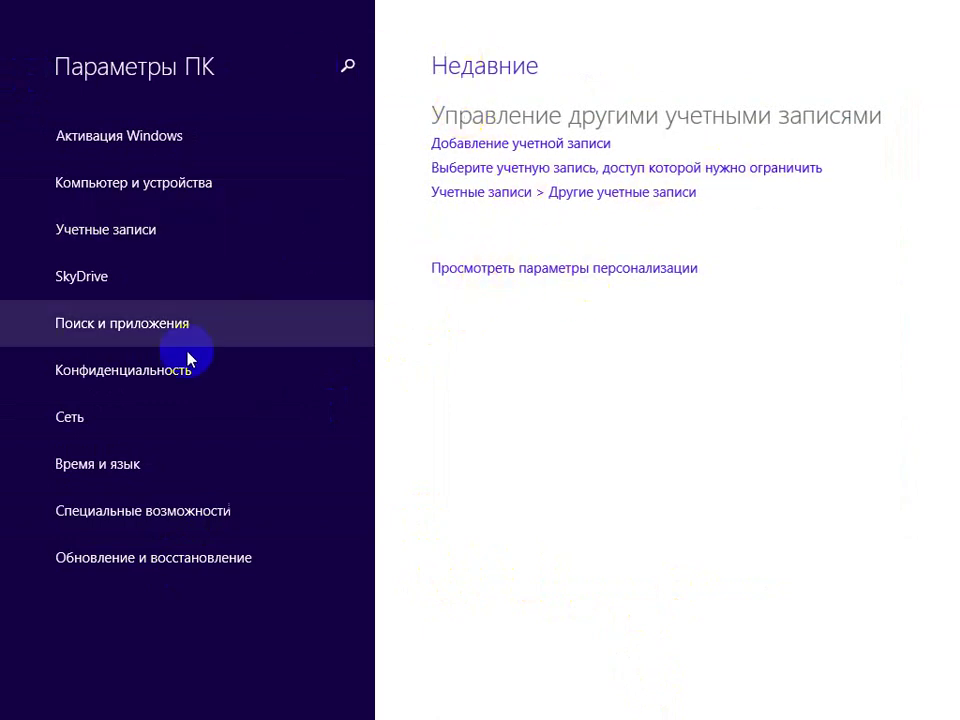
pyautogui.click(270, 369)
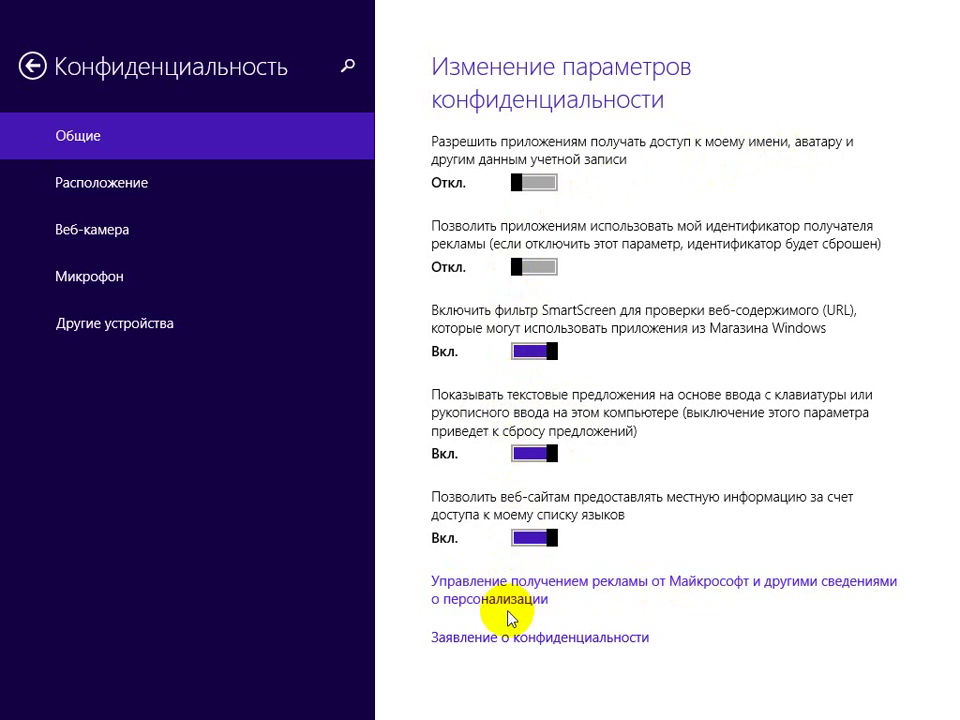
pyautogui.click(124, 184)
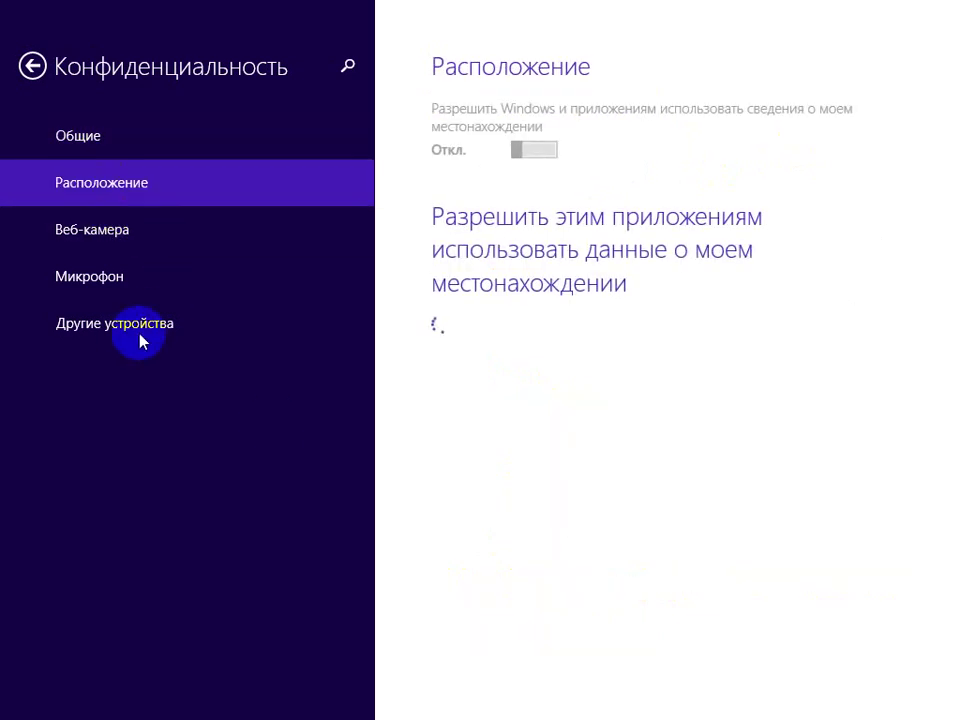
pyautogui.click(143, 327)
pyautogui.click(124, 276)
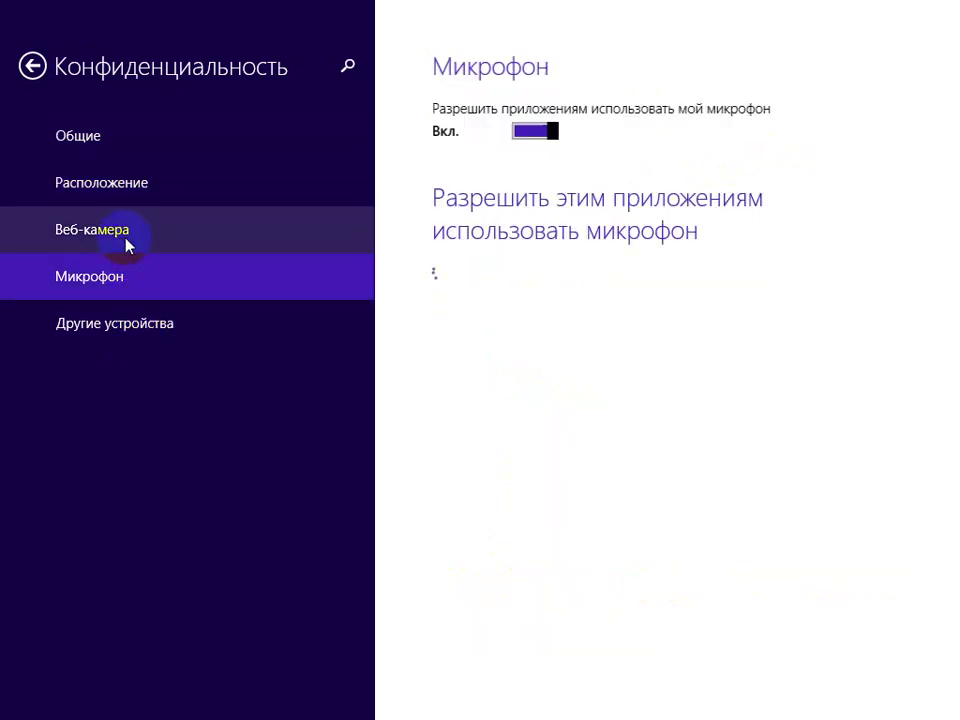
pyautogui.click(124, 234)
pyautogui.click(122, 180)
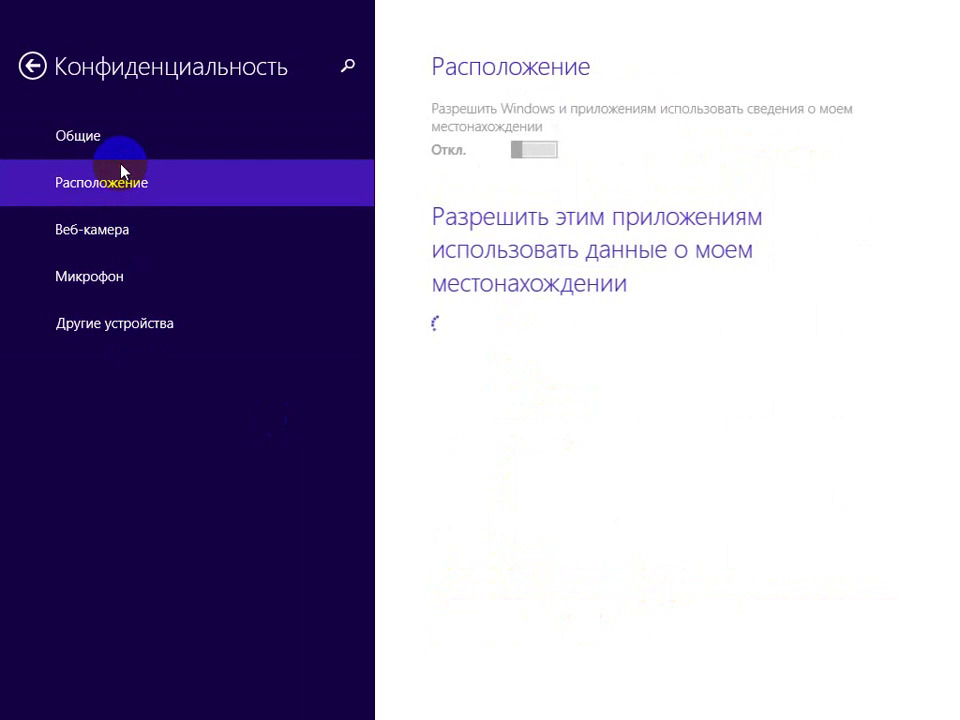
pyautogui.click(118, 144)
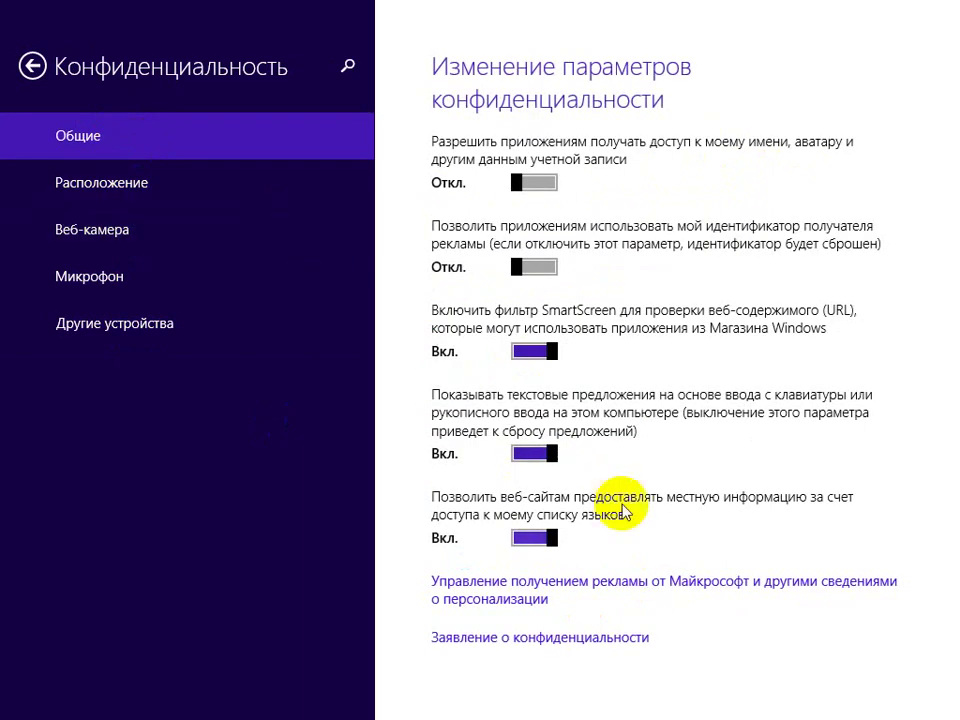
# Close the "Семейная безопасность" window and switch to the running VirtualBox machine "Sistema".
pyautogui.click(34, 67)
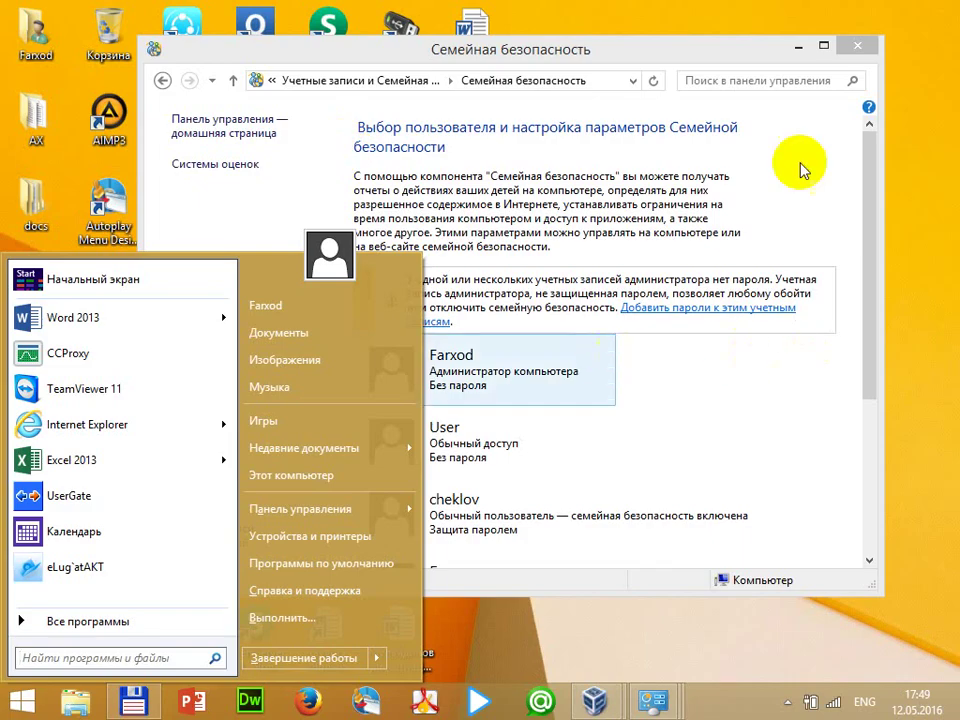
pyautogui.click(940, 183)
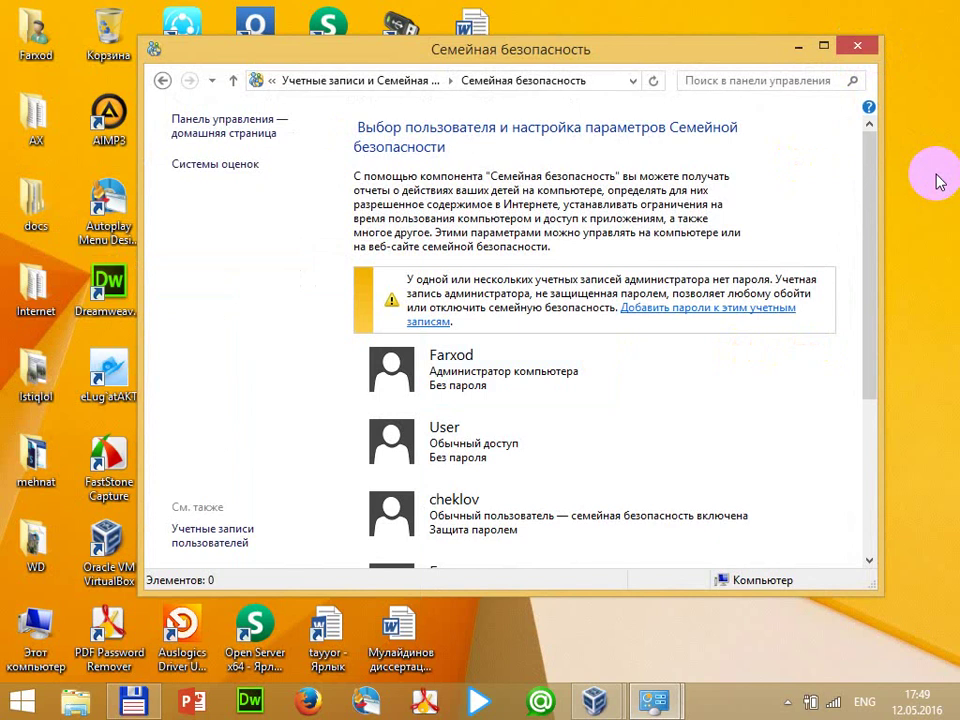
pyautogui.click(857, 45)
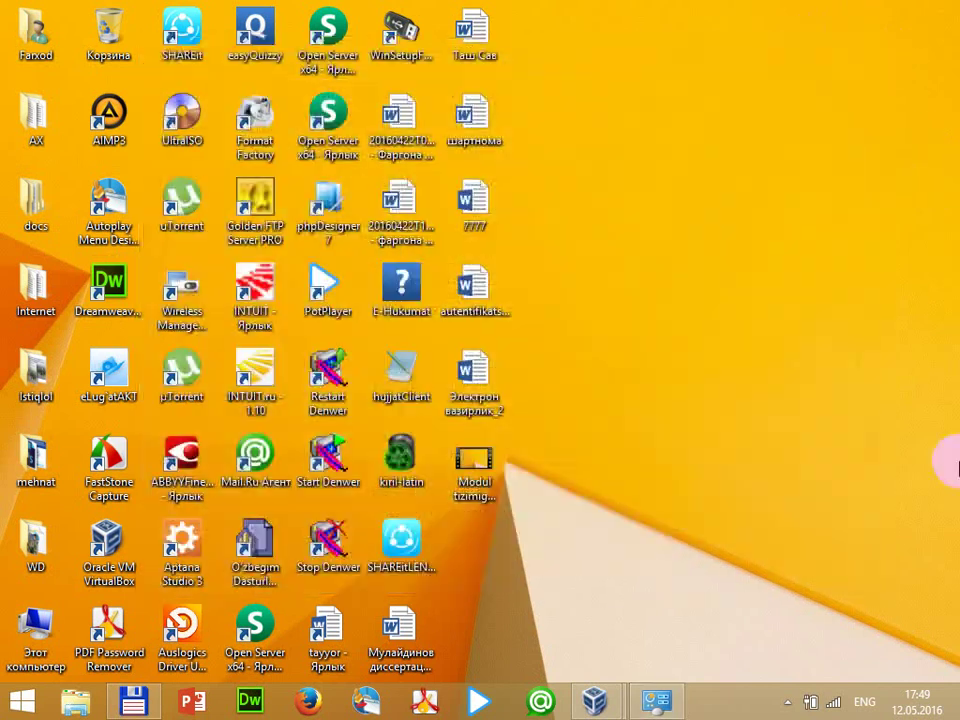
pyautogui.moveTo(594, 700)
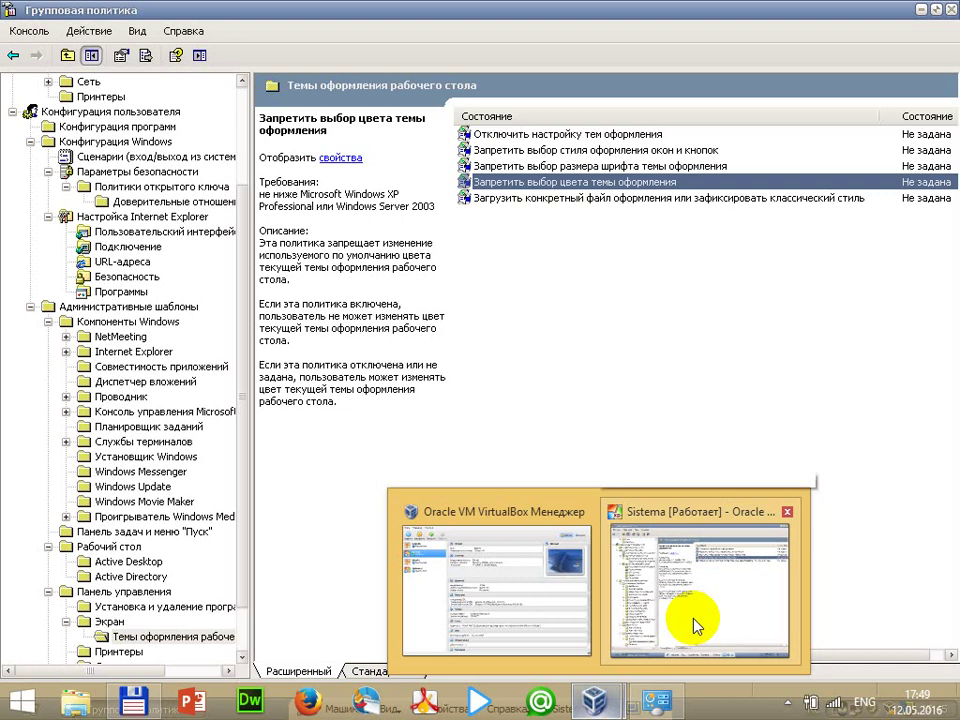
pyautogui.click(697, 625)
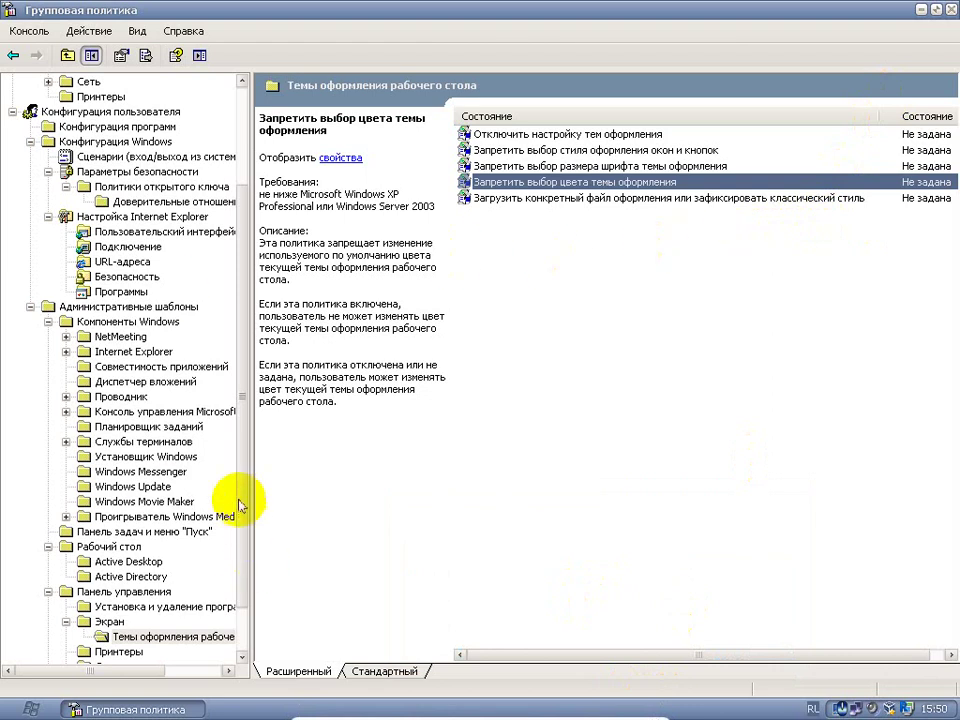
# Look over the "Принтеры" policies under "Панель управления" and go back to "Темы оформления рабочего стола".
pyautogui.moveTo(246, 471); pyautogui.dragTo(251, 579)
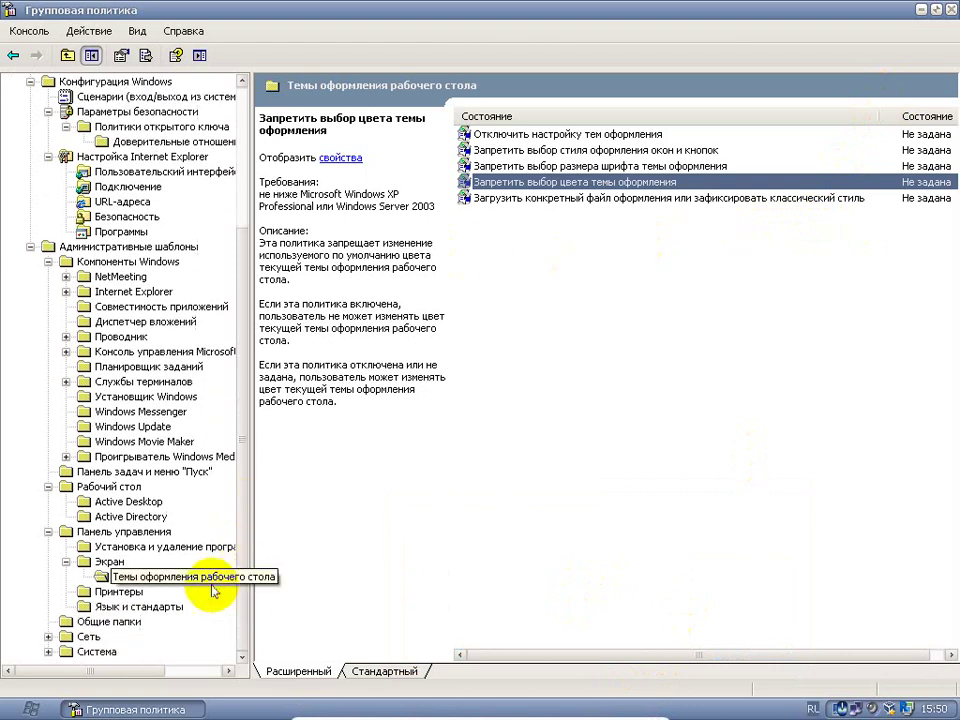
pyautogui.click(119, 592)
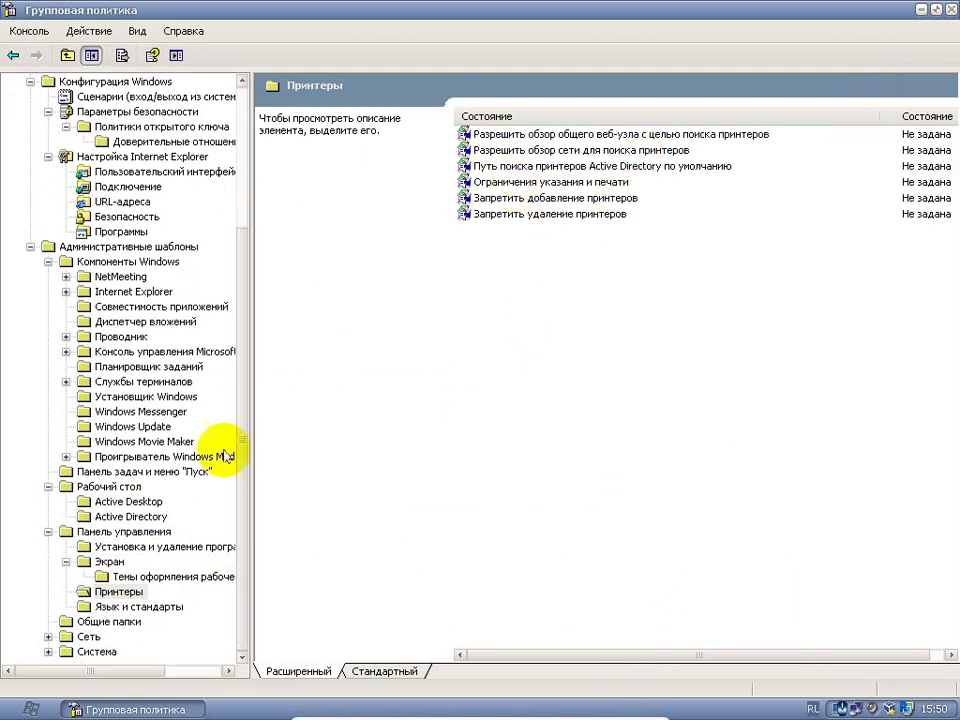
pyautogui.click(180, 580)
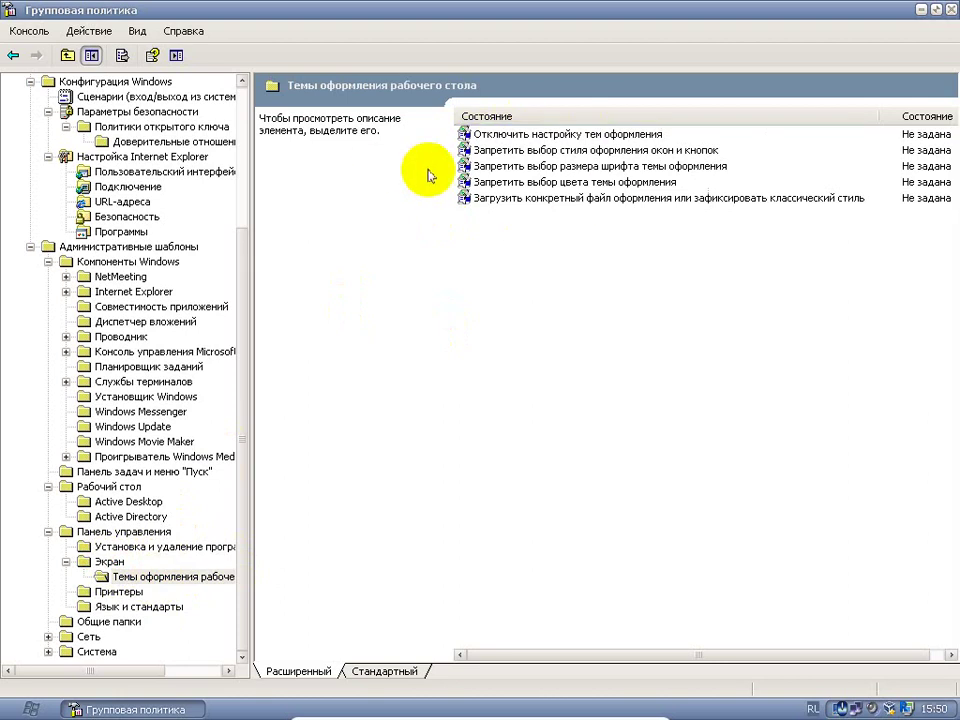
# Set the policy "Отключить настройку тем оформления" to "Включен" and apply it.
pyautogui.click(526, 136)
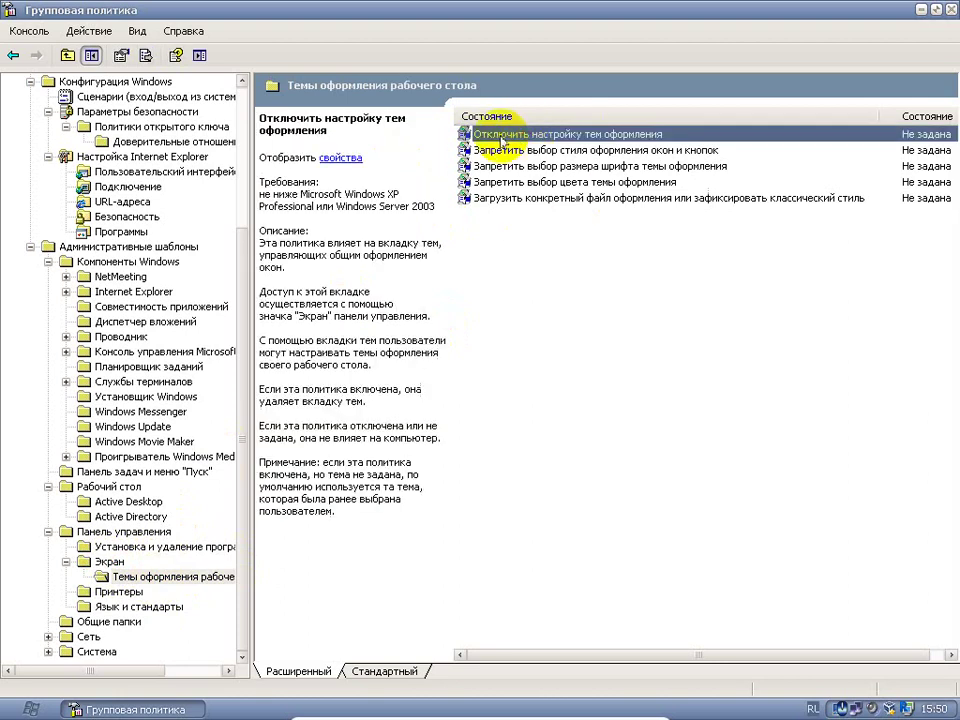
pyautogui.doubleClick(660, 137)
pyautogui.click(319, 262)
pyautogui.click(624, 549)
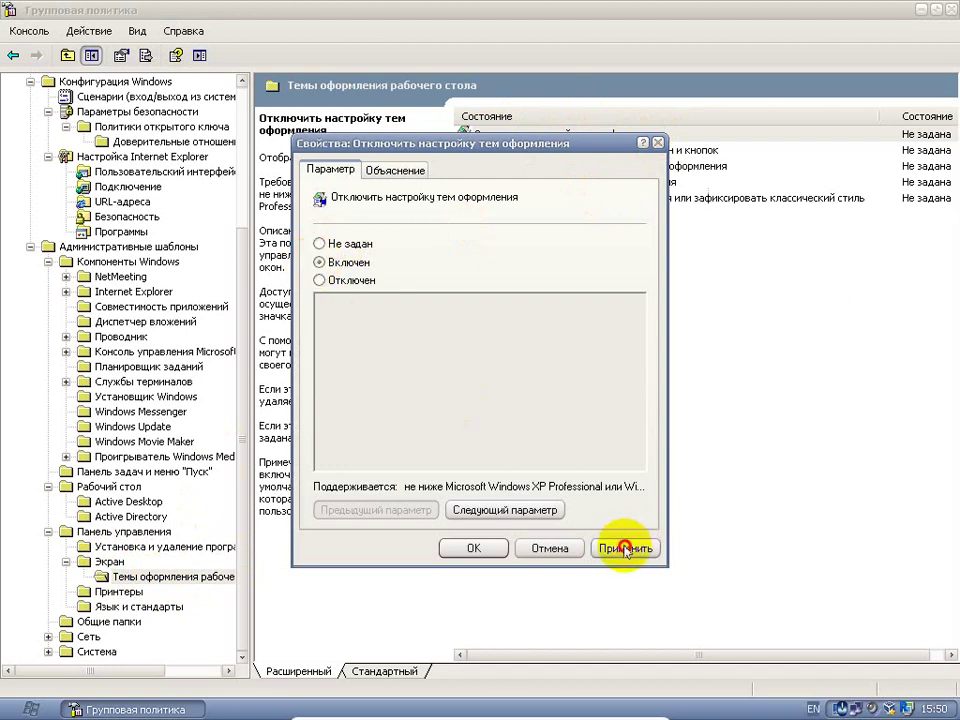
pyautogui.click(474, 548)
# Check the desktop's display properties for the effect of the theme policy and return to the Group Policy window.
pyautogui.click(919, 10)
pyautogui.rightClick(755, 145)
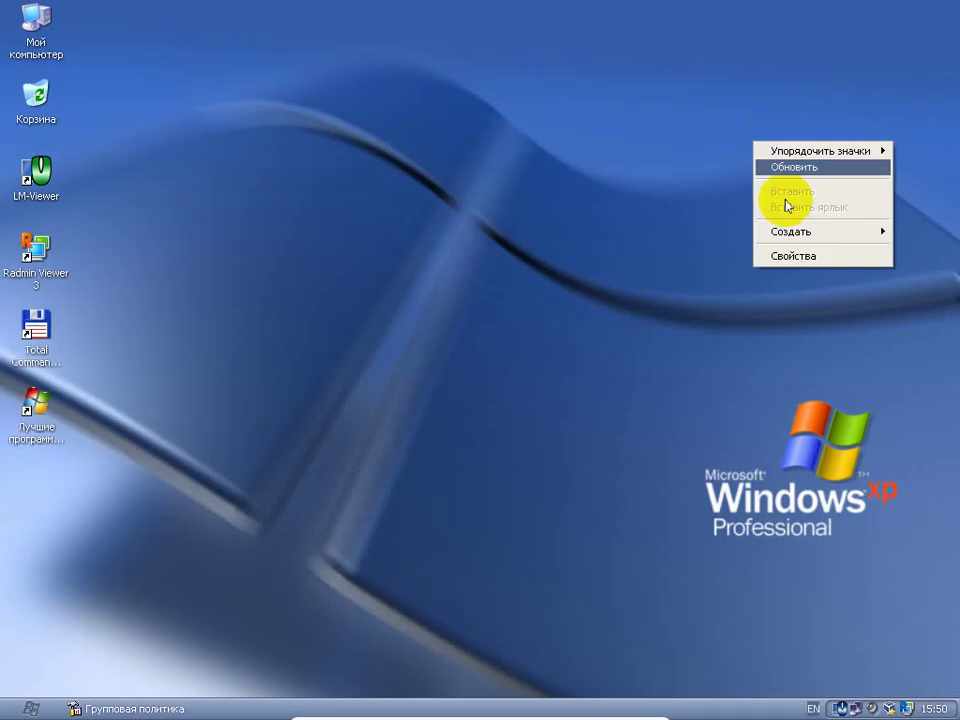
pyautogui.click(790, 255)
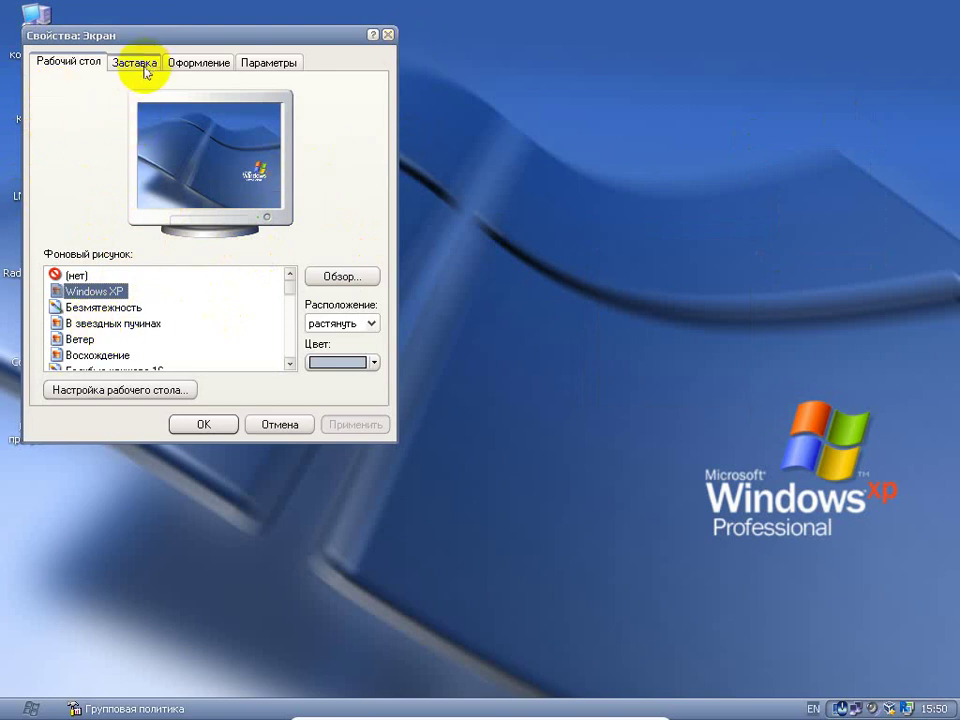
pyautogui.click(388, 35)
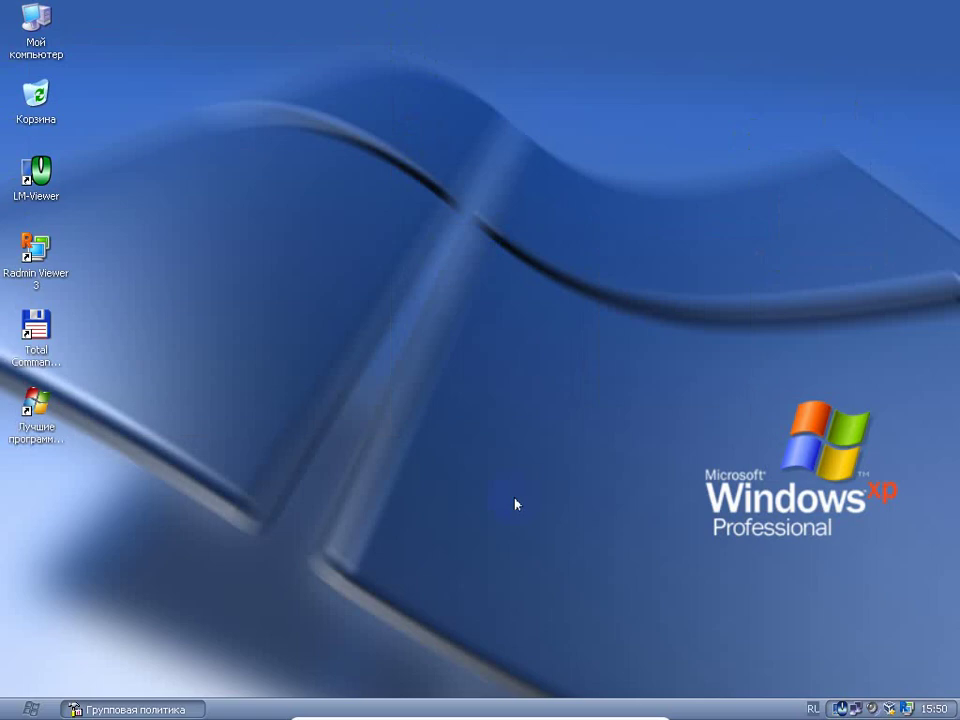
pyautogui.click(170, 708)
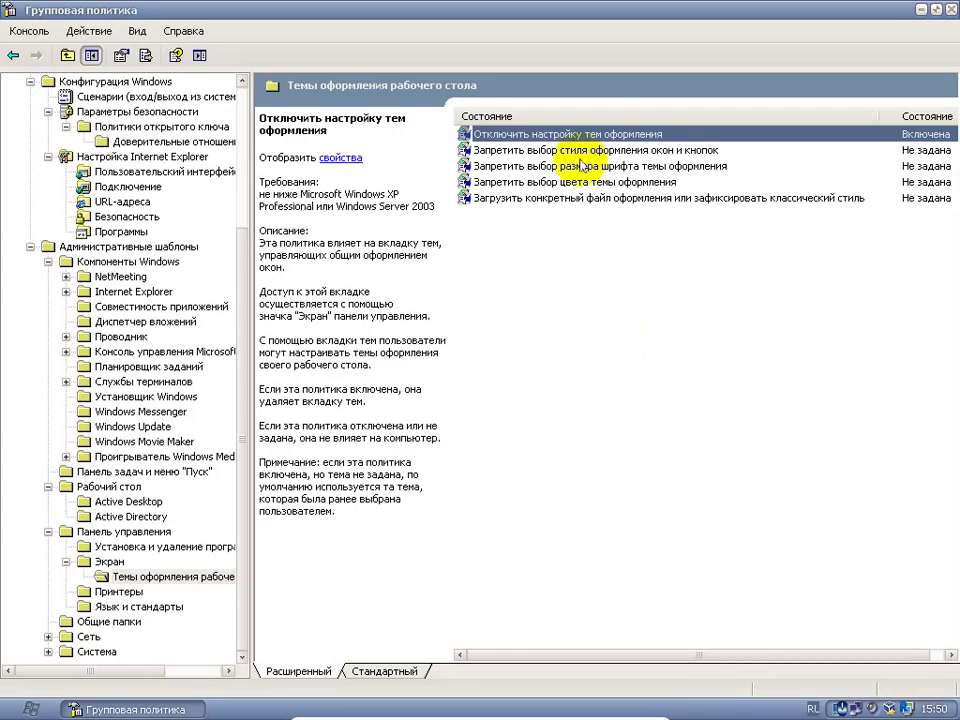
# Set the policy "Запретить выбор цвета темы оформления" to "Включен" and apply it.
pyautogui.click(487, 150)
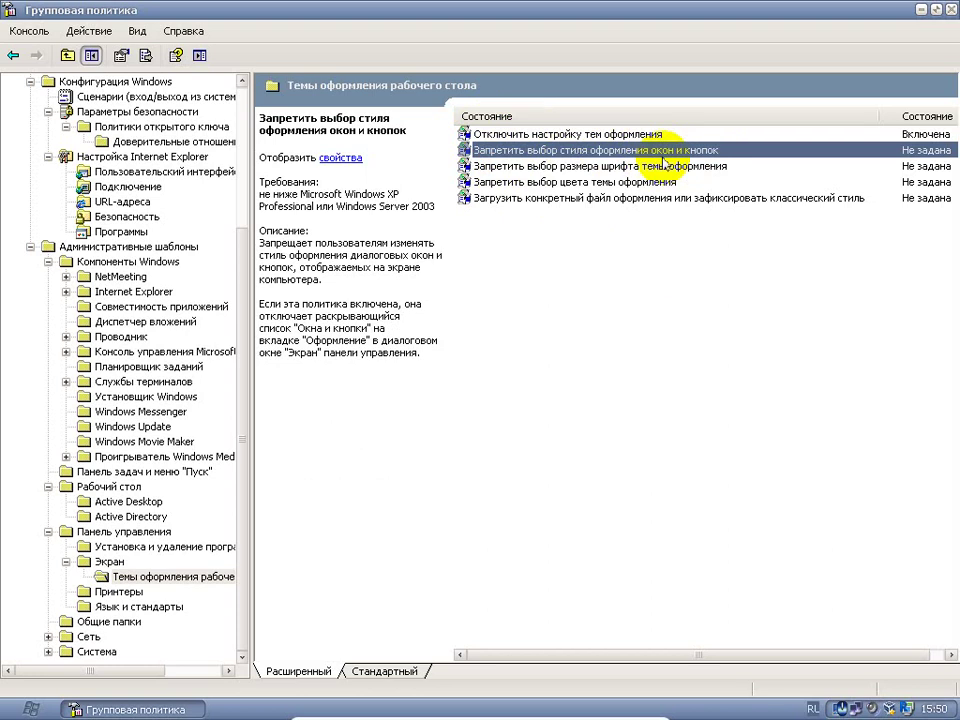
pyautogui.click(517, 183)
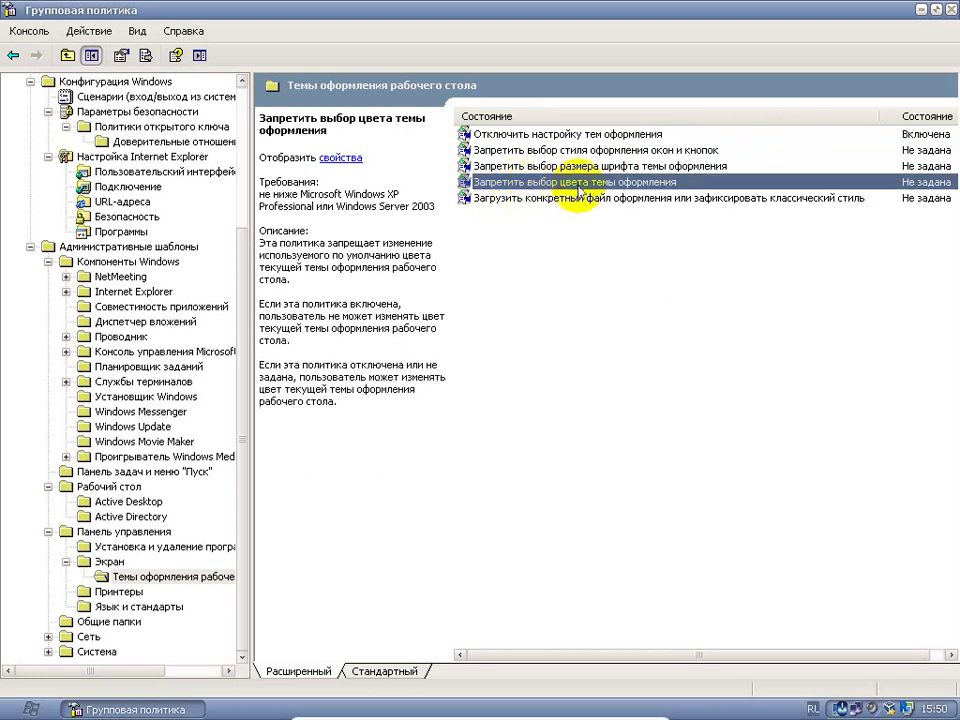
pyautogui.doubleClick(620, 188)
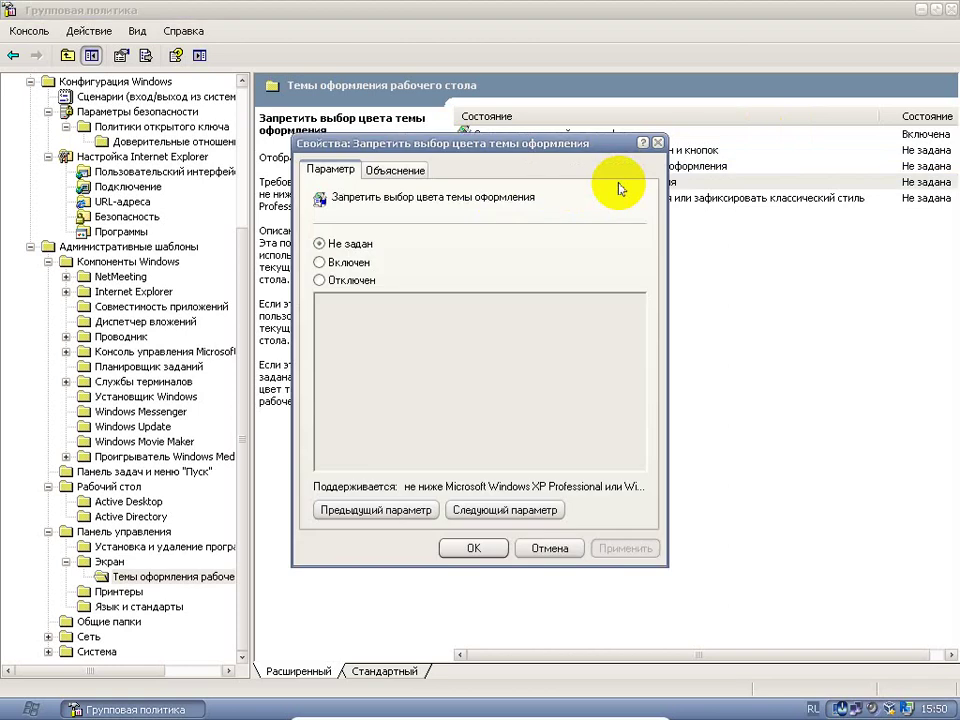
pyautogui.click(322, 261)
pyautogui.click(656, 548)
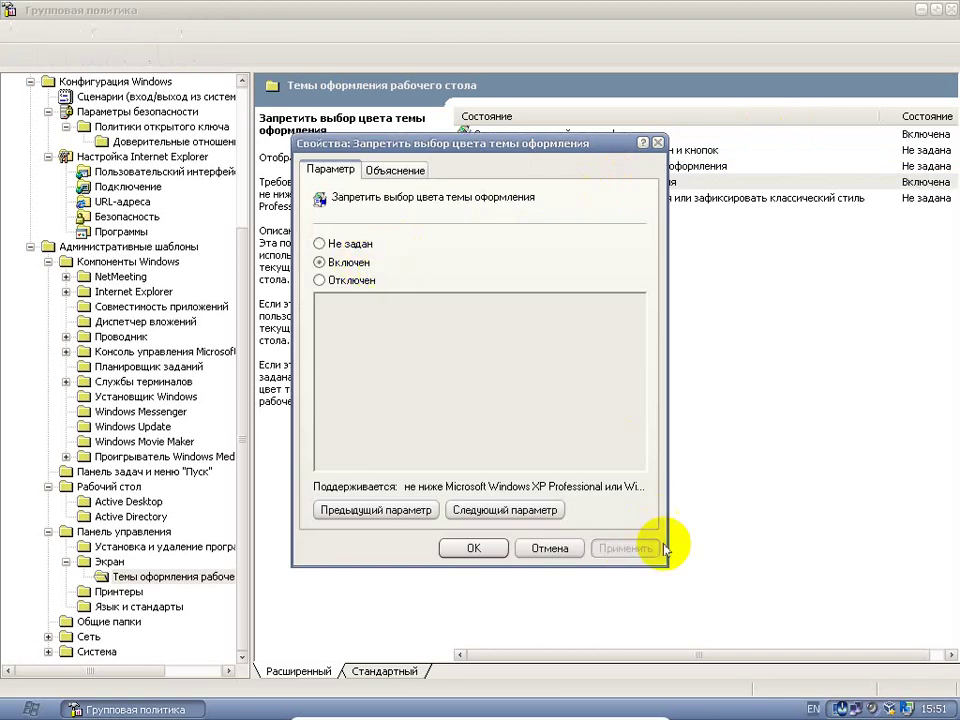
pyautogui.click(487, 546)
# Read the descriptions of the desktop theme policies on loading a specific style file, font size and theme colour.
pyautogui.click(517, 200)
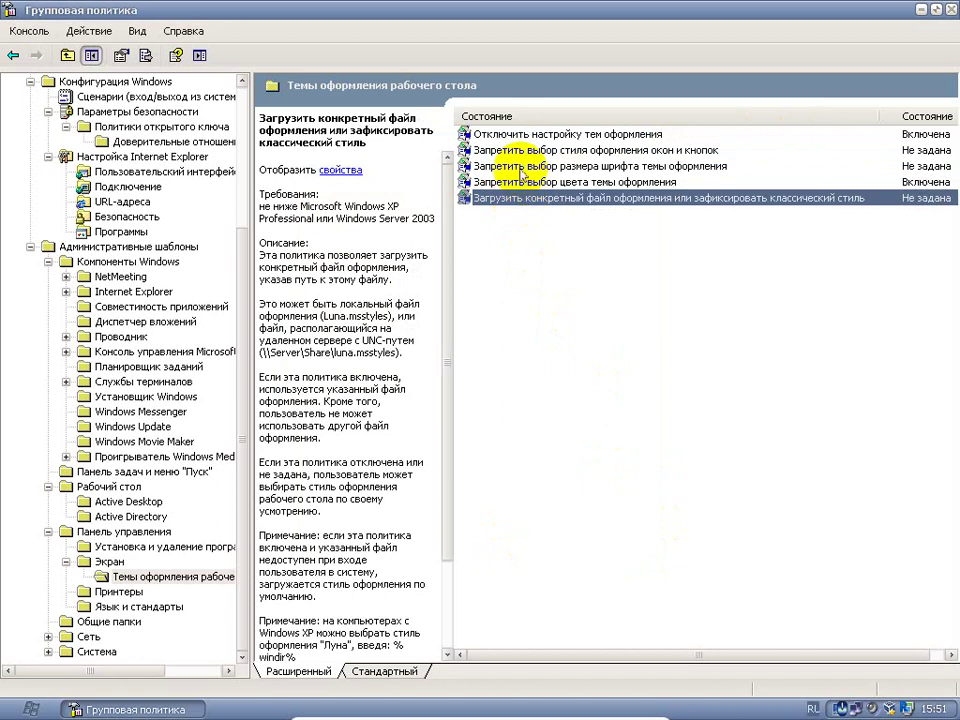
pyautogui.click(530, 166)
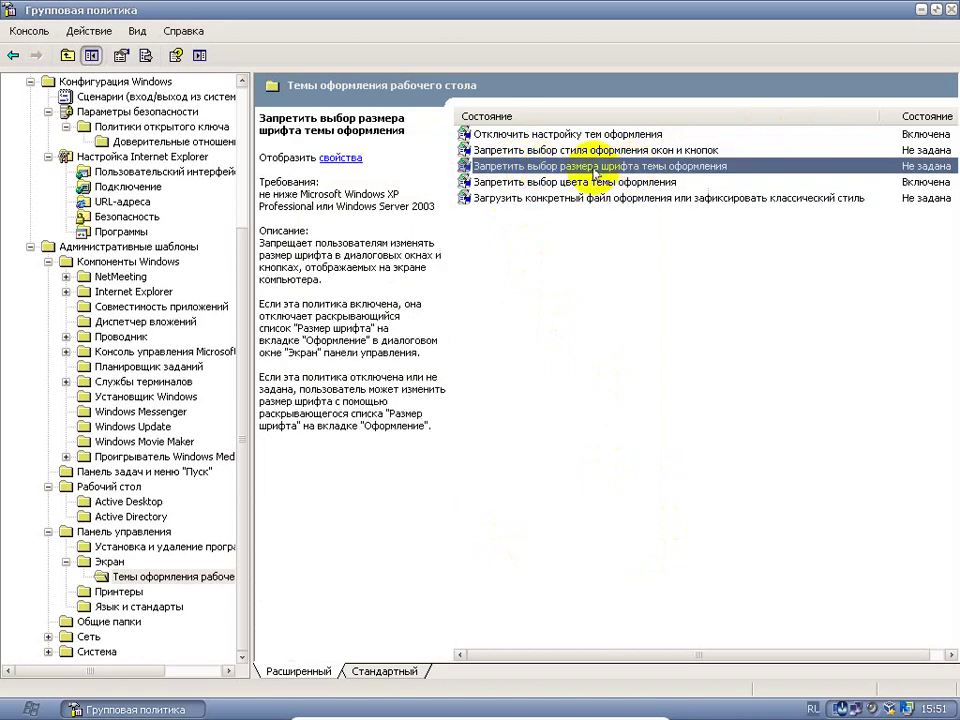
pyautogui.click(512, 183)
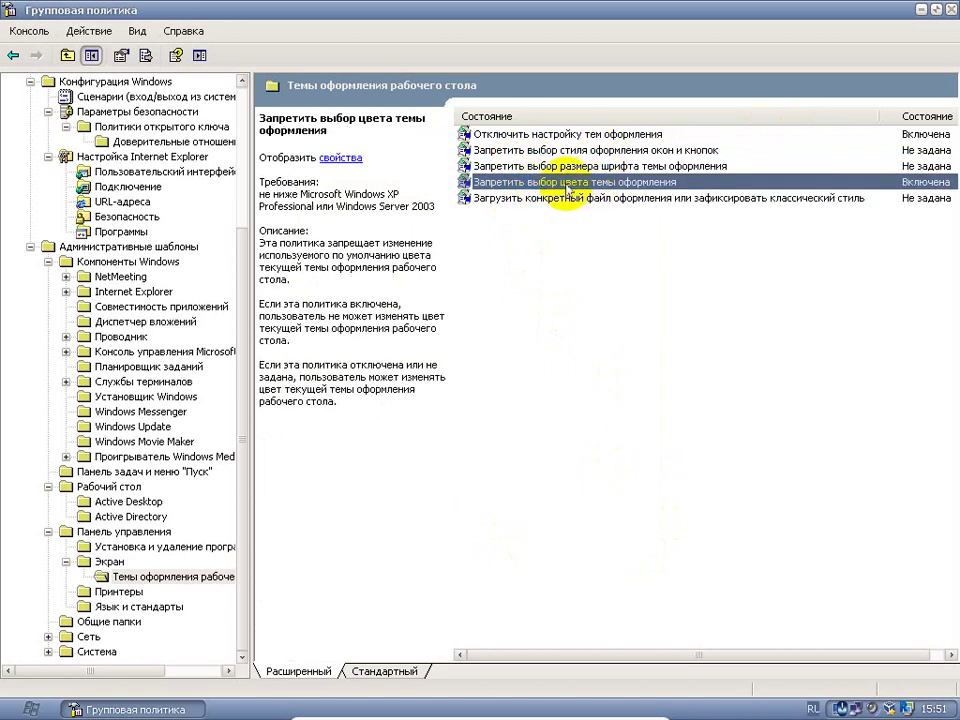
# Check the desktop's display properties for the effect of the theme colour policy and return to the Group Policy window.
pyautogui.click(914, 12)
pyautogui.rightClick(800, 130)
pyautogui.click(821, 243)
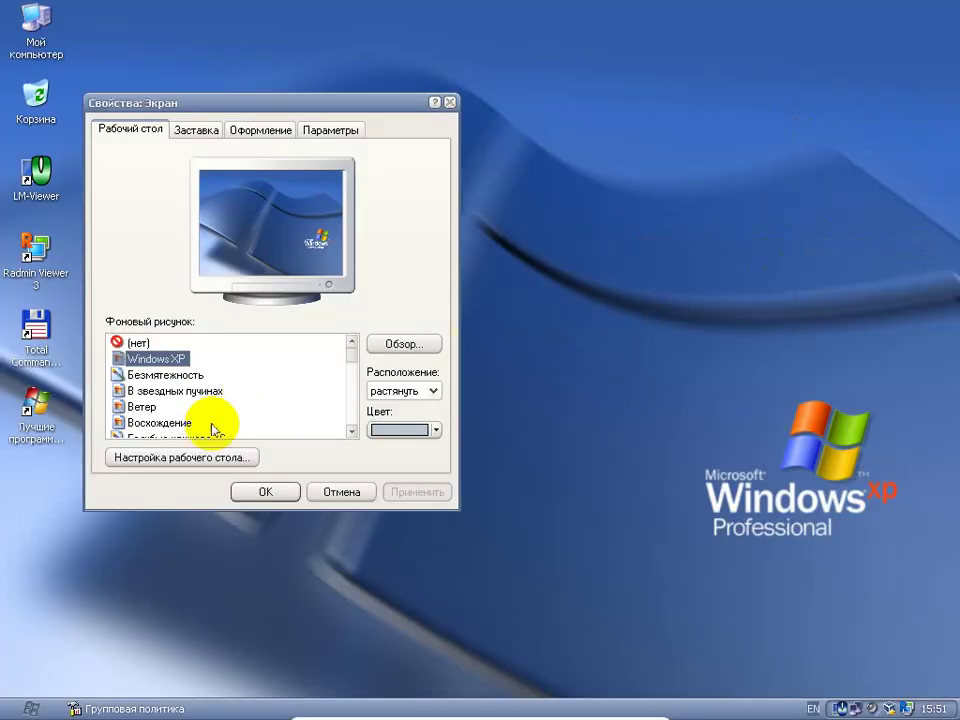
pyautogui.click(128, 709)
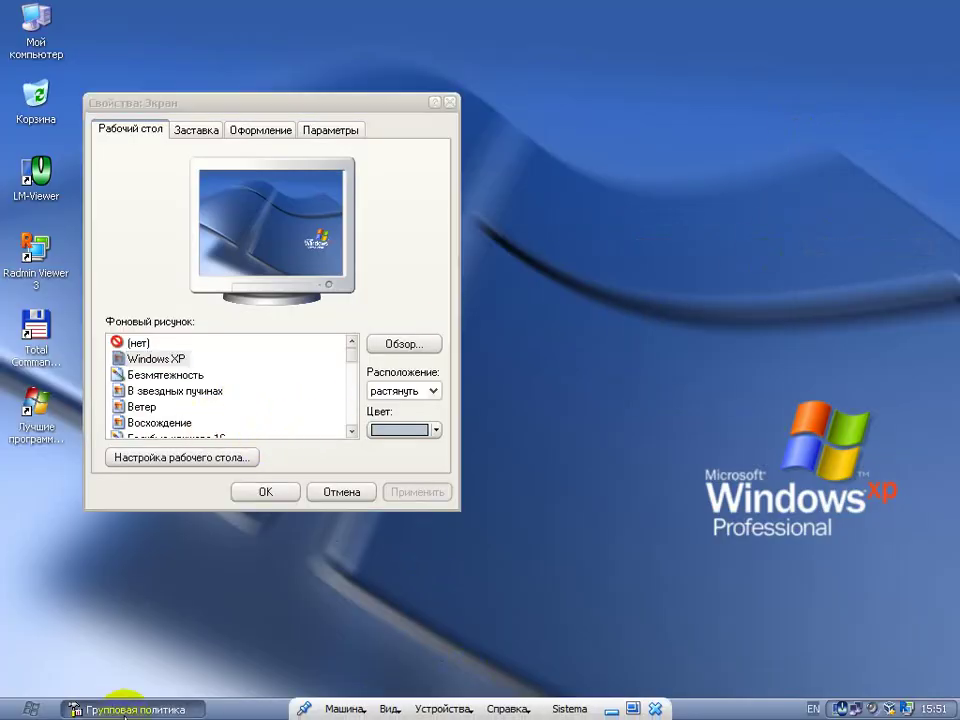
pyautogui.click(527, 198)
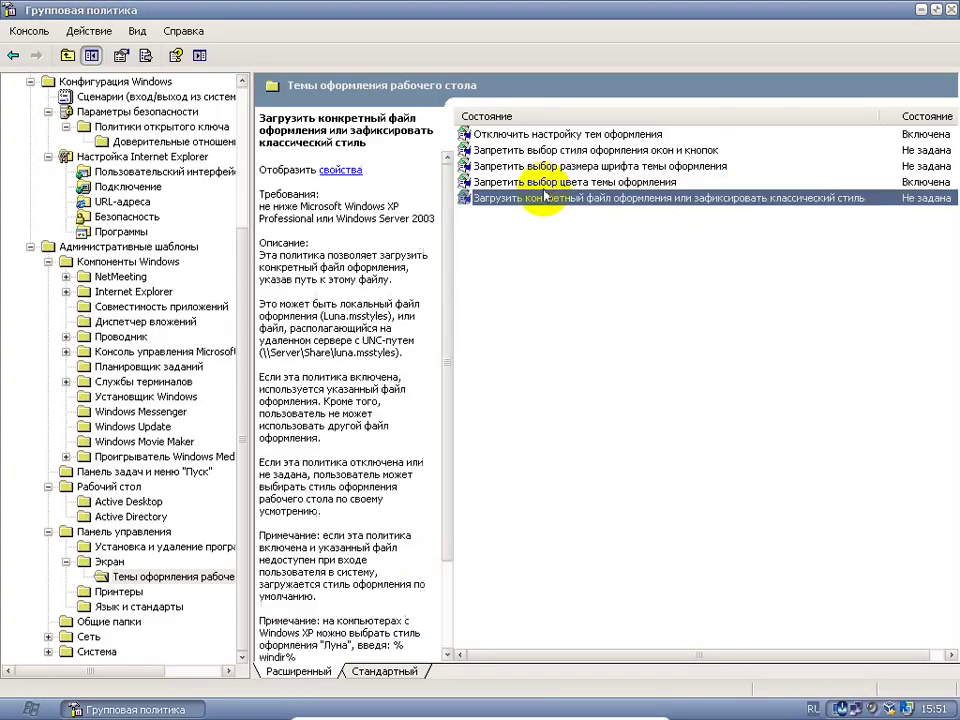
pyautogui.doubleClick(690, 200)
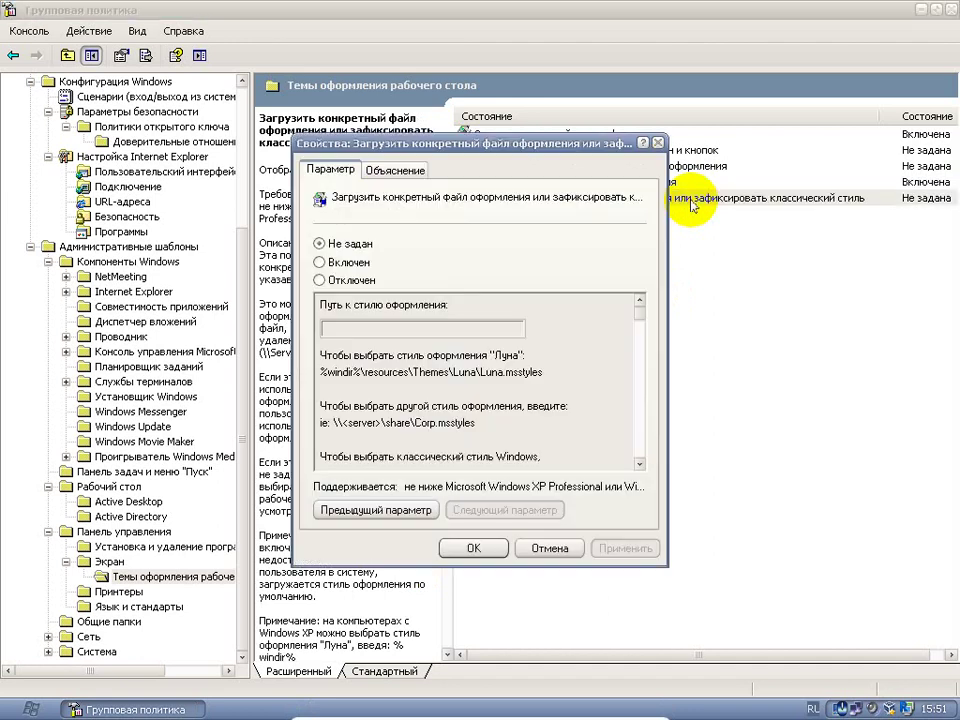
pyautogui.click(348, 262)
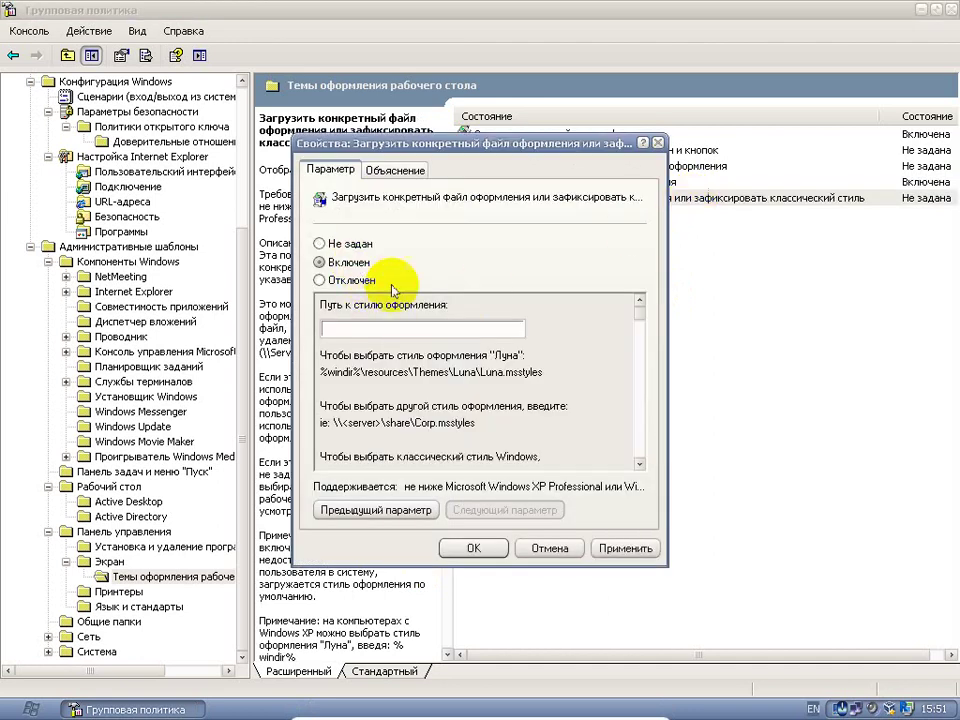
pyautogui.click(451, 334)
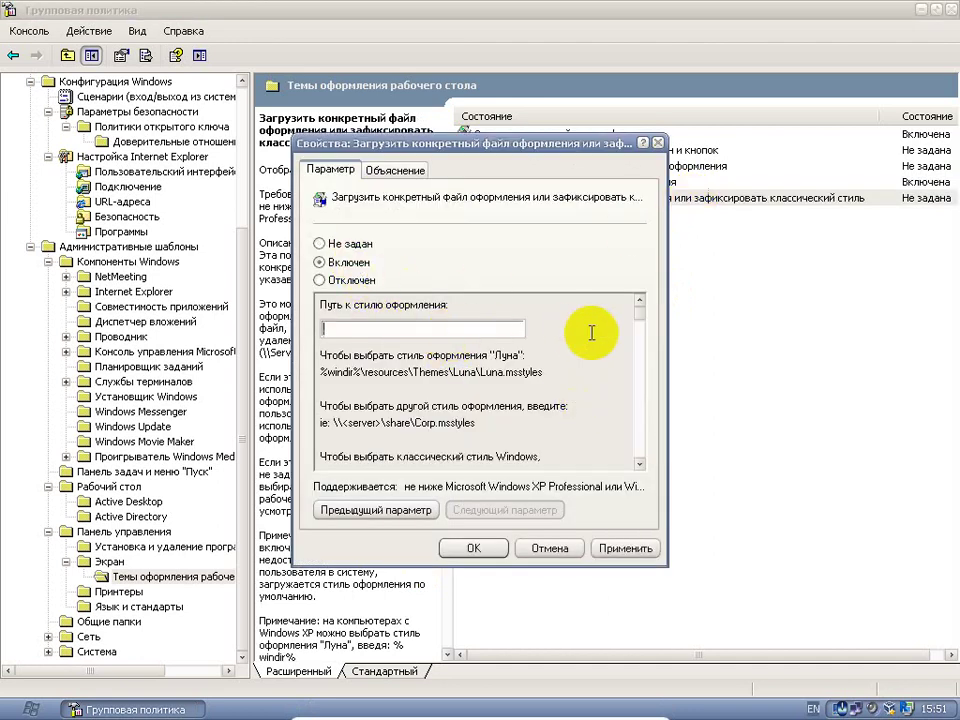
pyautogui.moveTo(642, 320); pyautogui.dragTo(643, 490)
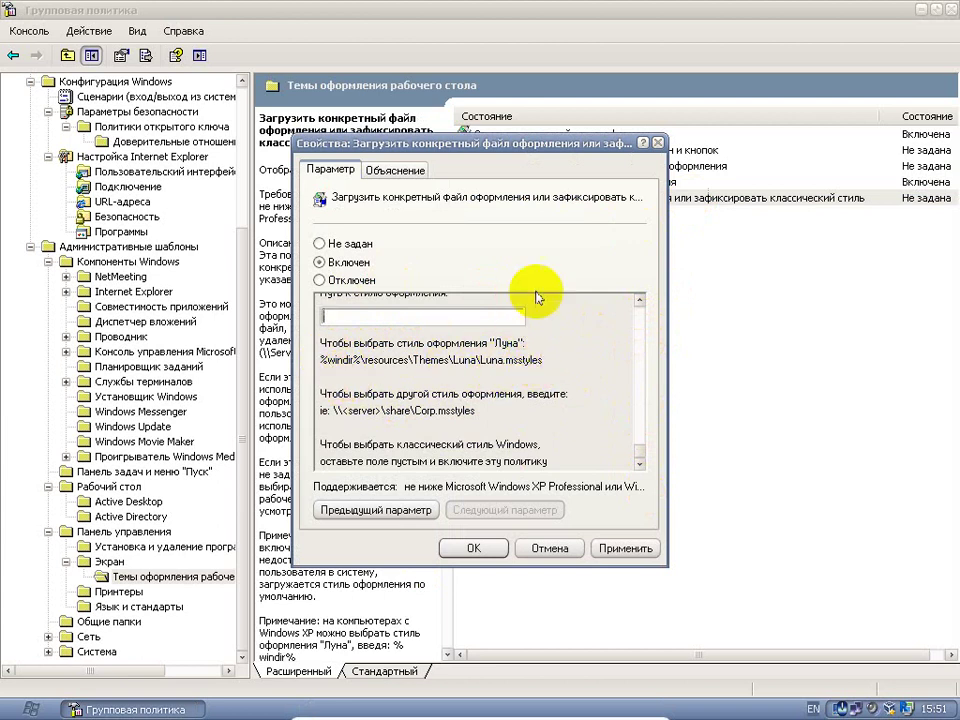
pyautogui.click(659, 143)
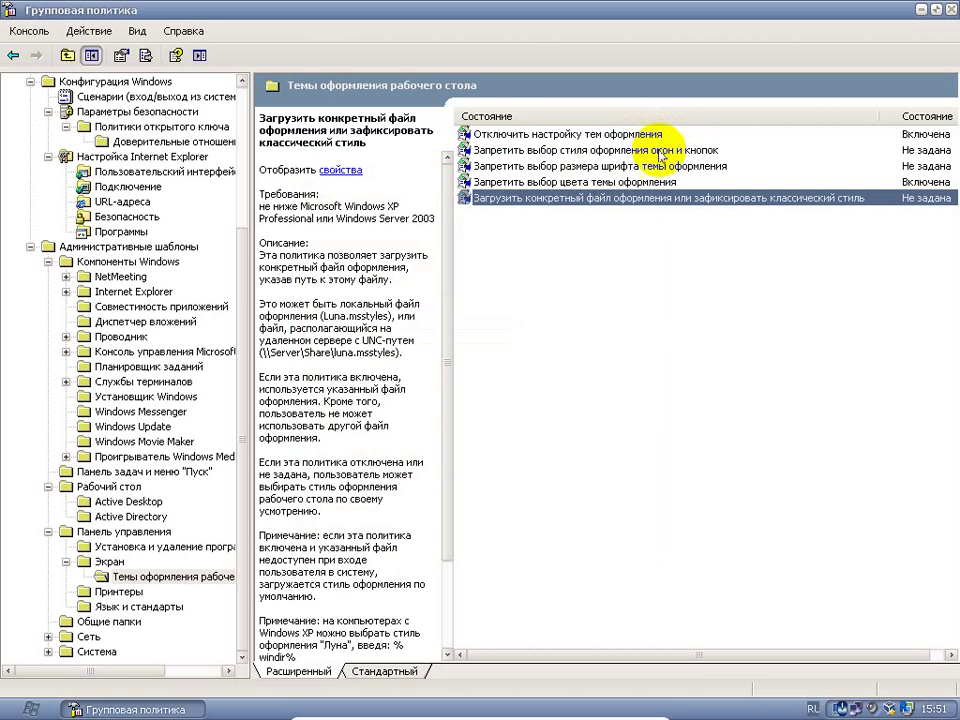
# Select "Включен" for the policy "Загрузить конкретный файл оформления или зафиксировать классический стиль" and open the folder C:\WINDOWS\Resources\Themes in My Computer.
pyautogui.doubleClick(576, 206)
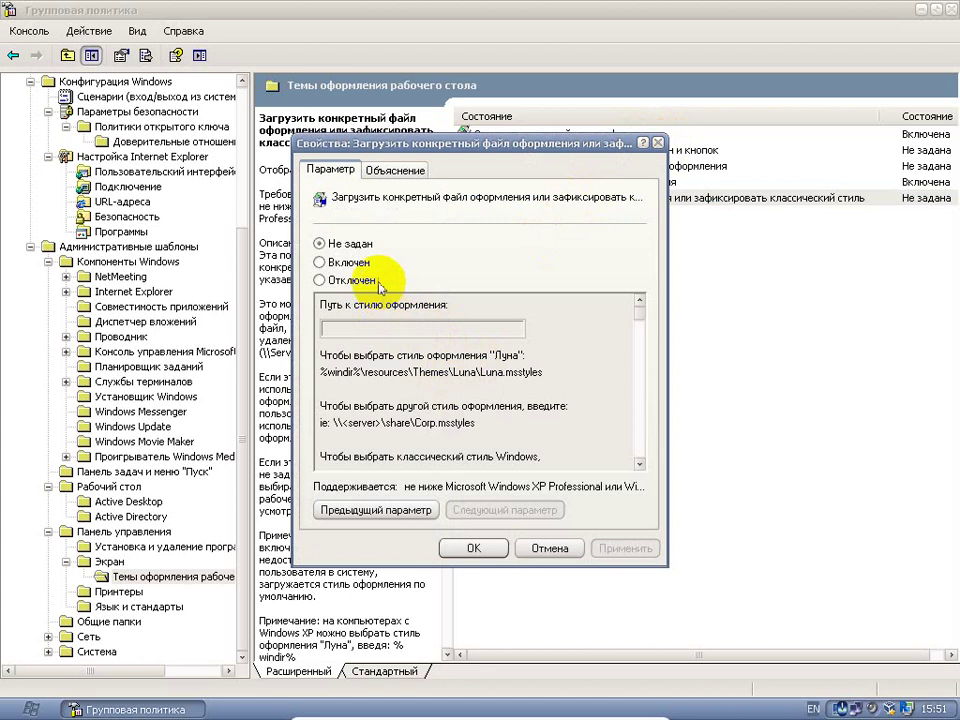
pyautogui.click(322, 262)
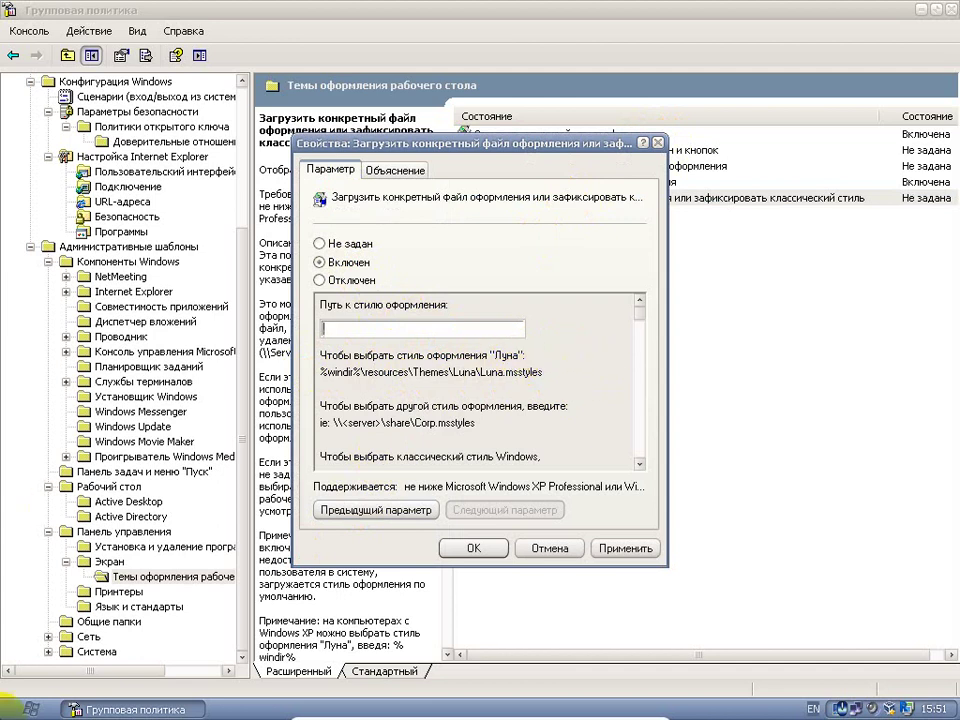
pyautogui.press('super')
pyautogui.click(250, 374)
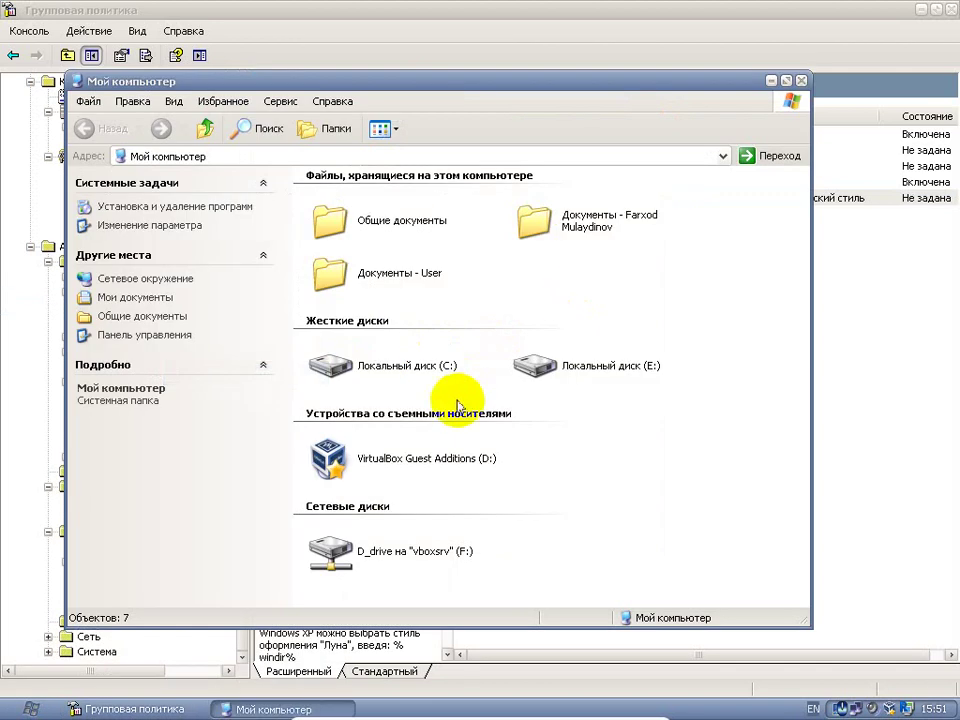
pyautogui.doubleClick(430, 375)
pyautogui.doubleClick(355, 246)
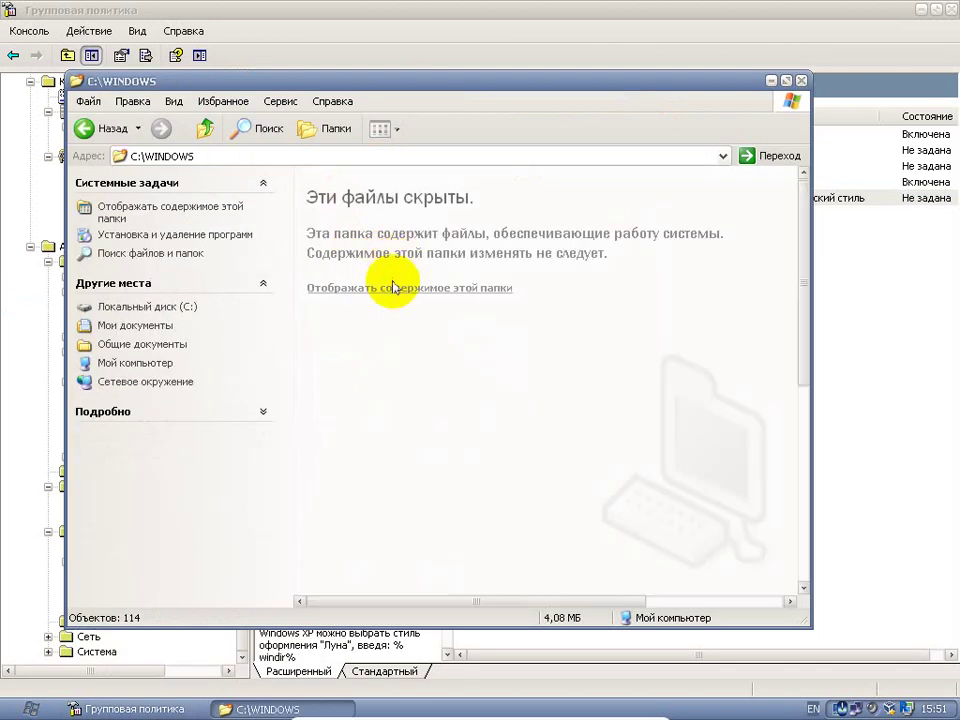
pyautogui.click(386, 288)
pyautogui.click(540, 462)
pyautogui.doubleClick(462, 468)
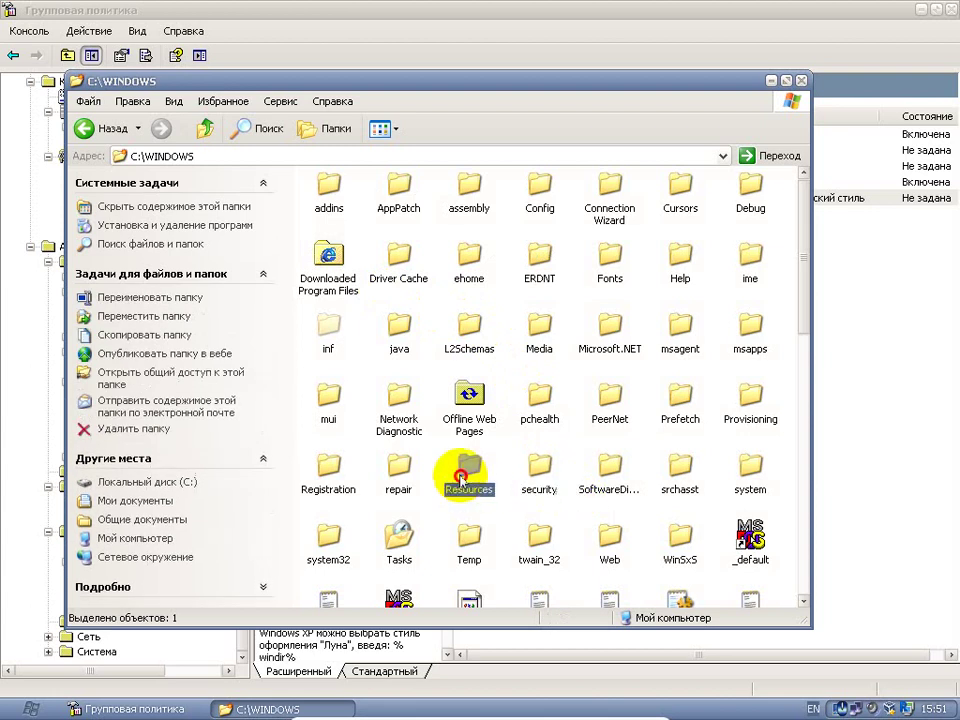
pyautogui.doubleClick(366, 212)
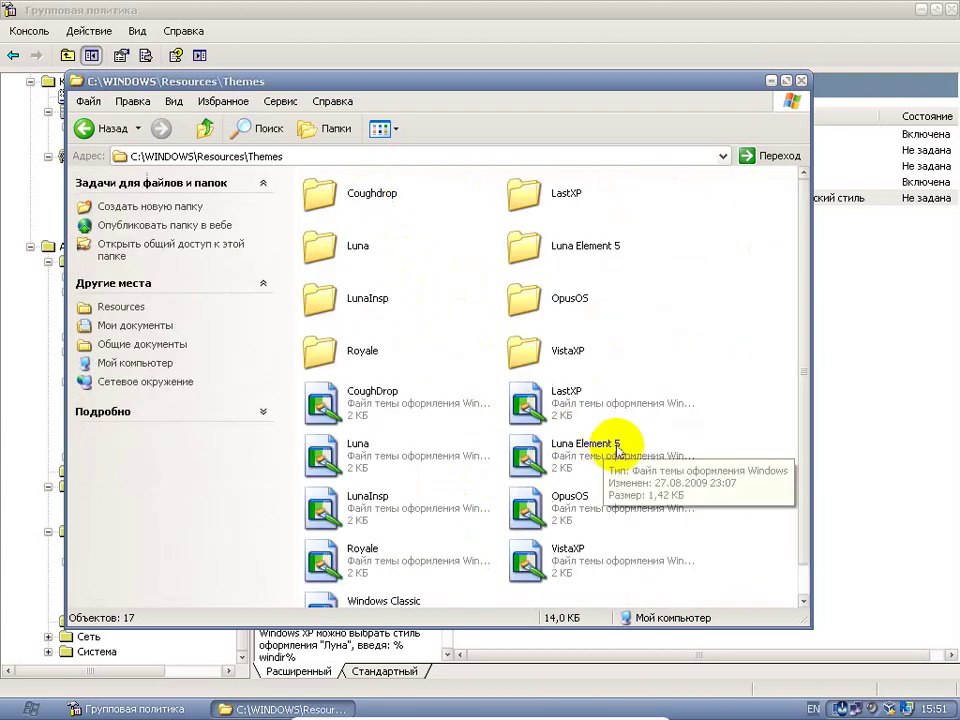
# Select the VistaXP theme file and copy the path of the Themes folder.
pyautogui.click(583, 558)
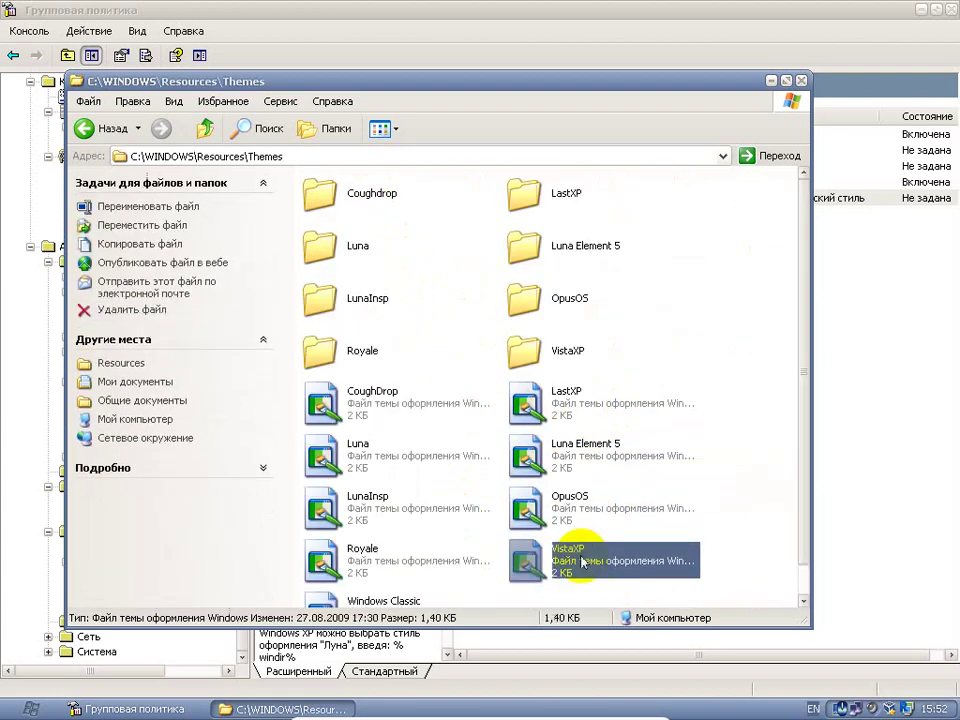
pyautogui.click(335, 158)
pyautogui.hotkey('ctrl', 'c')
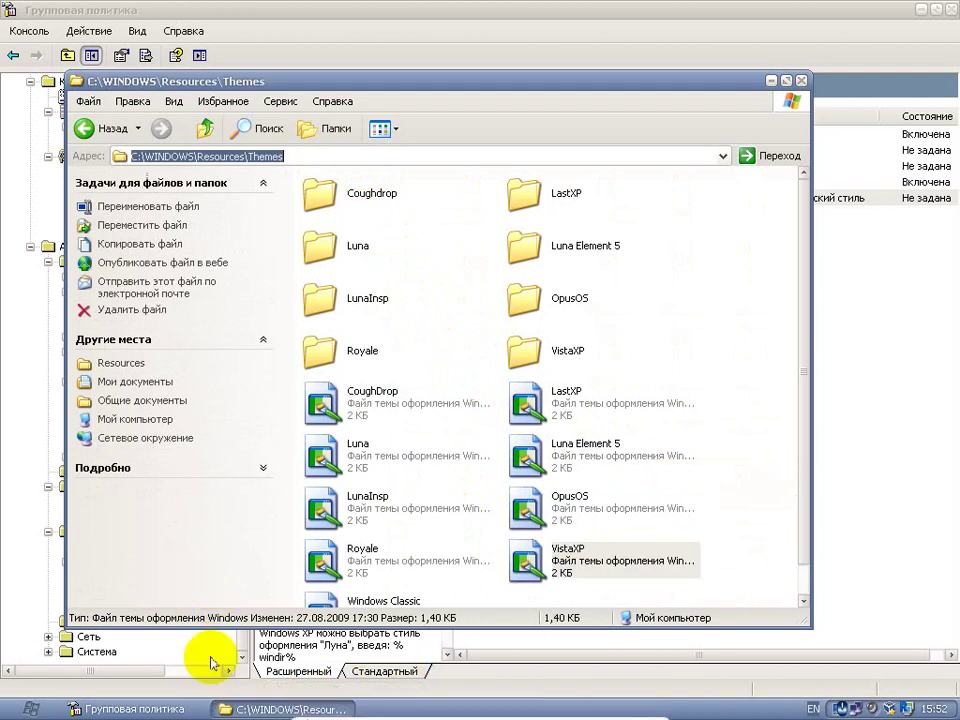
# Paste the copied path as the policy's style path and edit it to %windir%\Resources\Themes\.
pyautogui.click(180, 709)
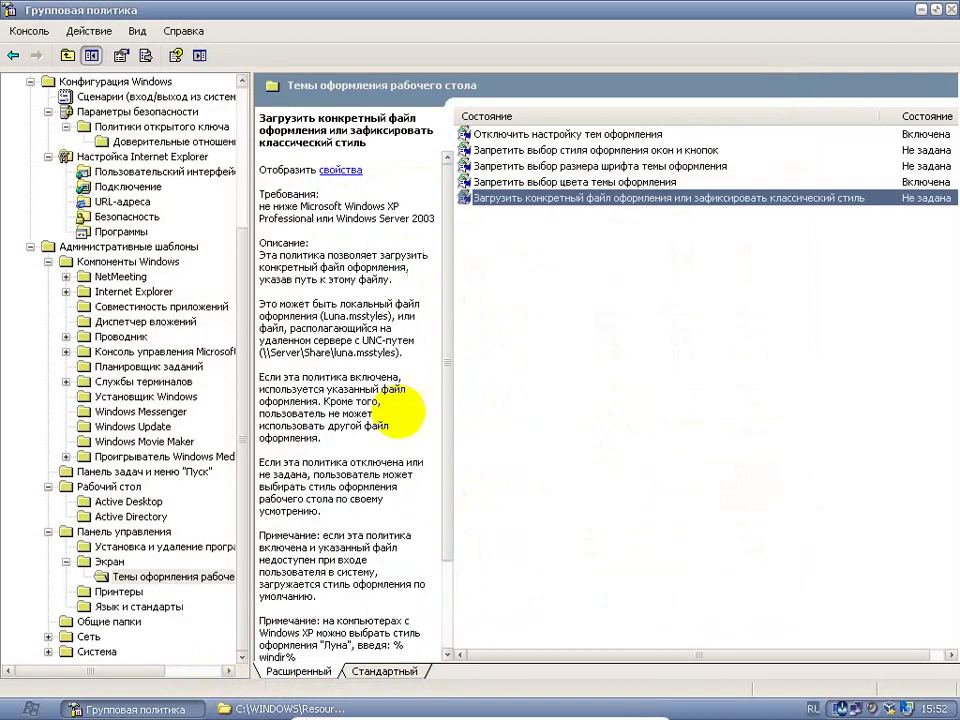
pyautogui.doubleClick(562, 198)
pyautogui.click(319, 262)
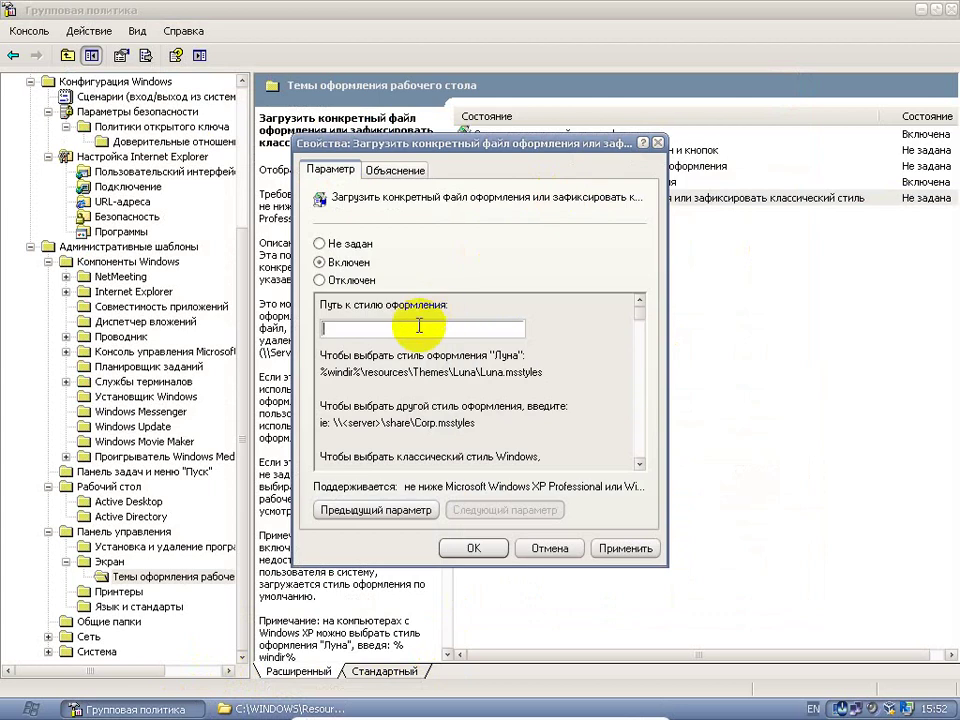
pyautogui.click(340, 328)
pyautogui.hotkey('ctrl', 'v')
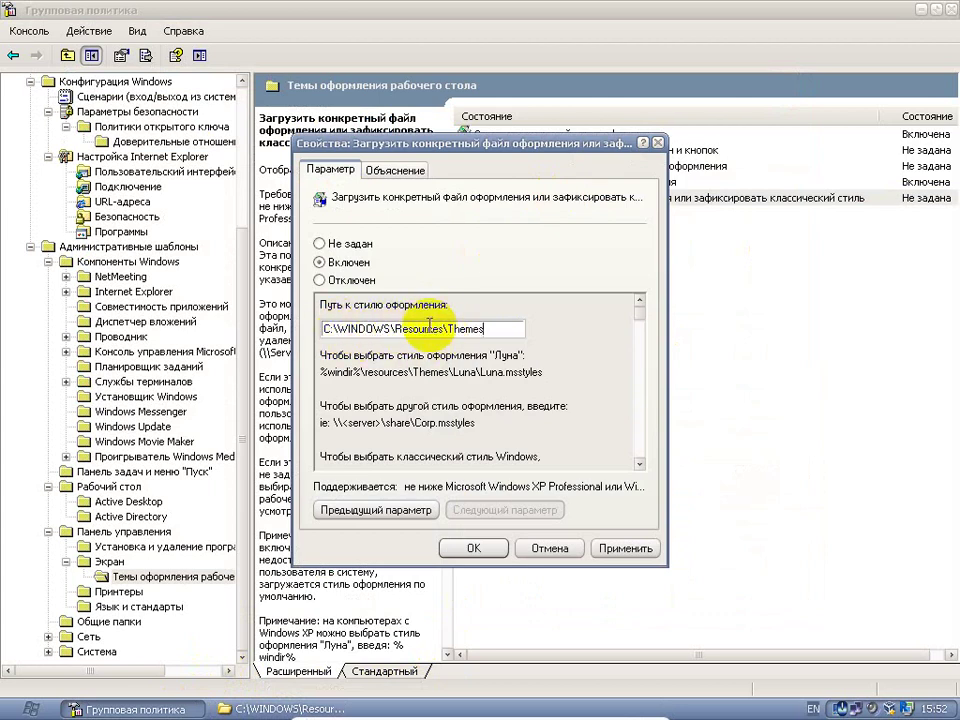
pyautogui.moveTo(381, 329); pyautogui.dragTo(322, 329)
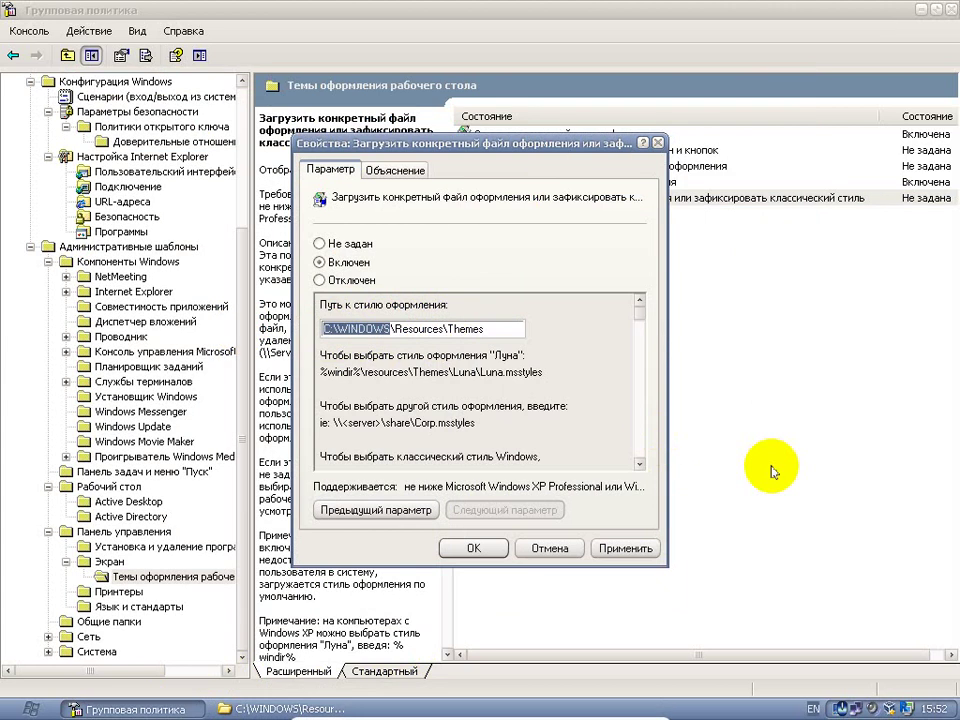
pyautogui.write('%windir%')
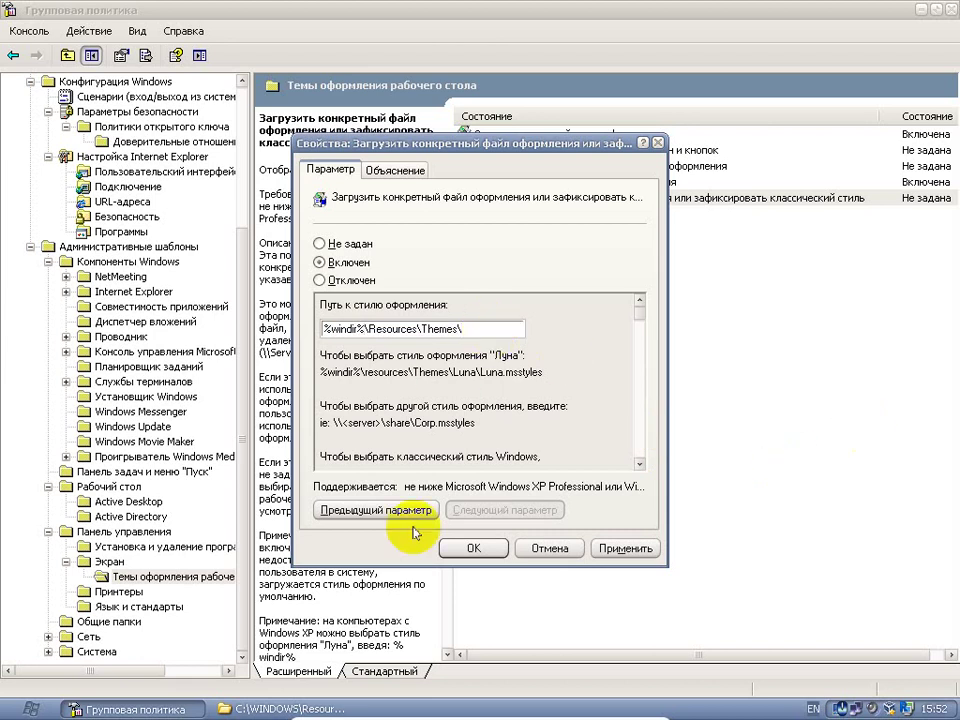
# Look up the OpusOS theme file's name in the Themes folder and complete the policy's style path with opusos.msstyles.
pyautogui.click(280, 708)
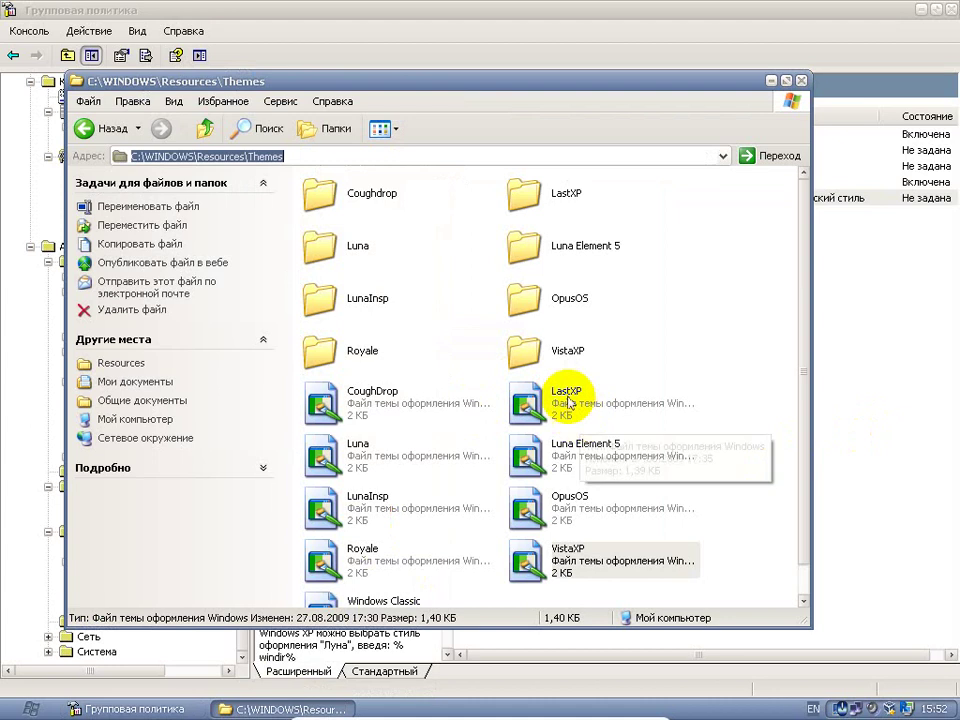
pyautogui.click(558, 400)
pyautogui.click(615, 505)
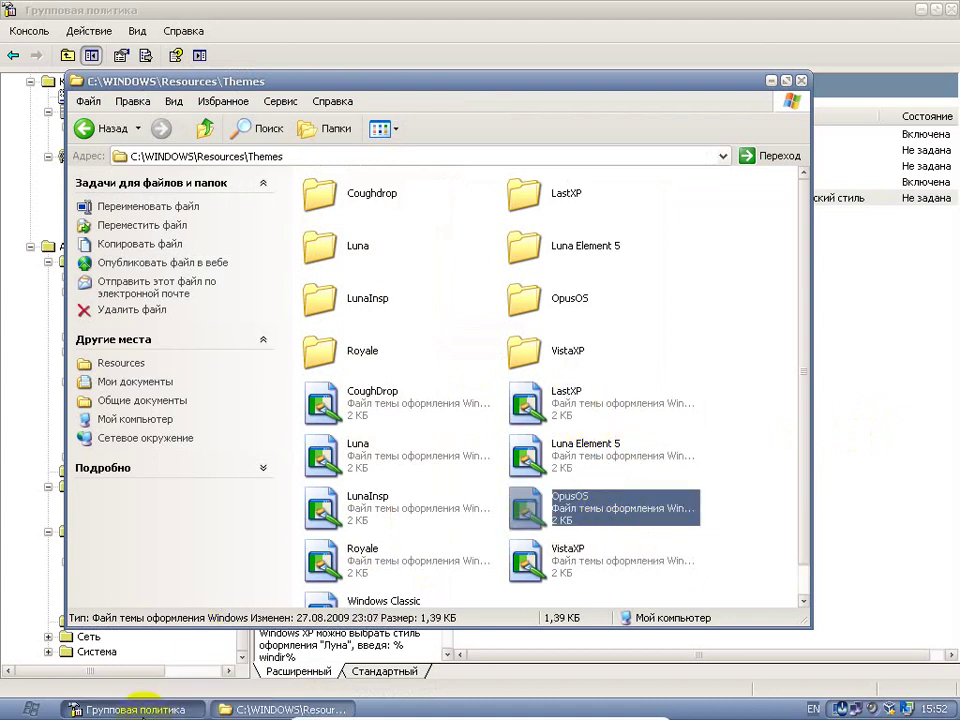
pyautogui.click(120, 708)
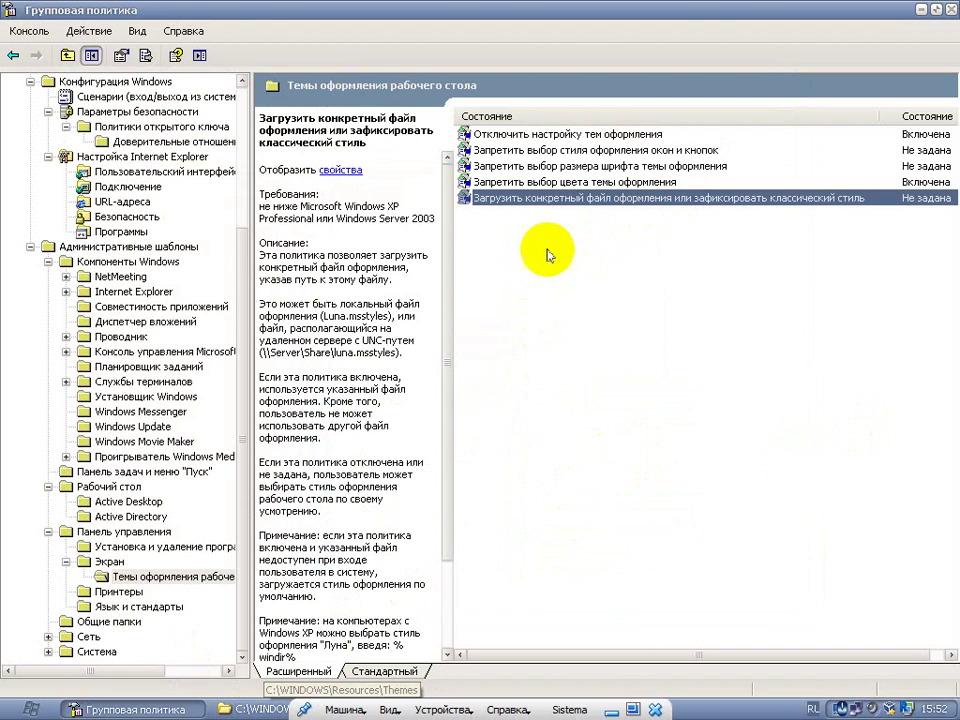
pyautogui.doubleClick(553, 199)
pyautogui.click(489, 328)
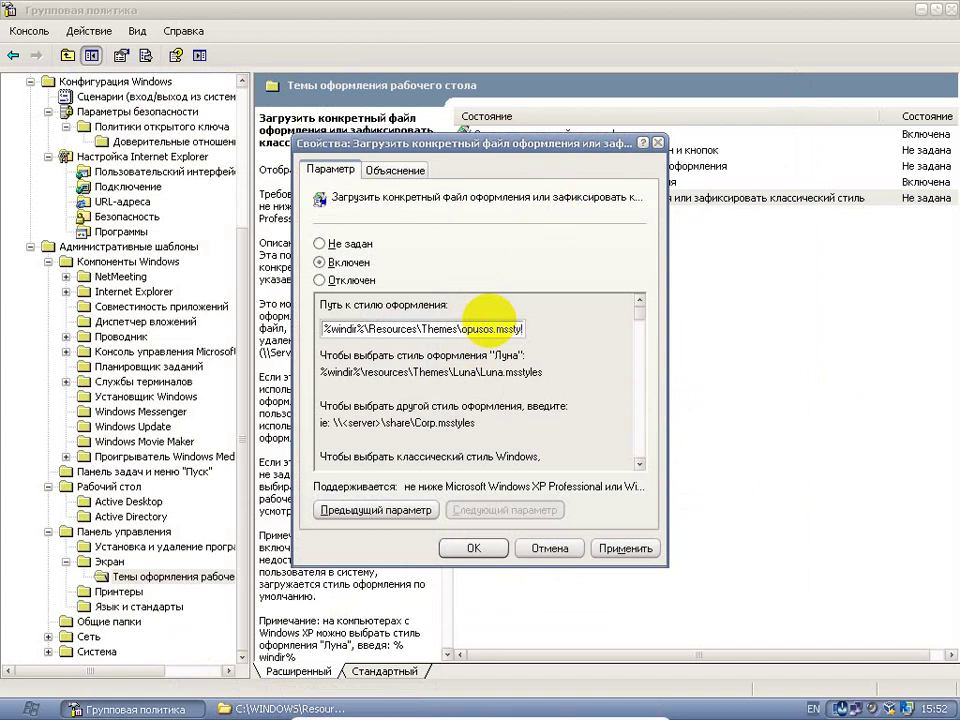
pyautogui.write('es')
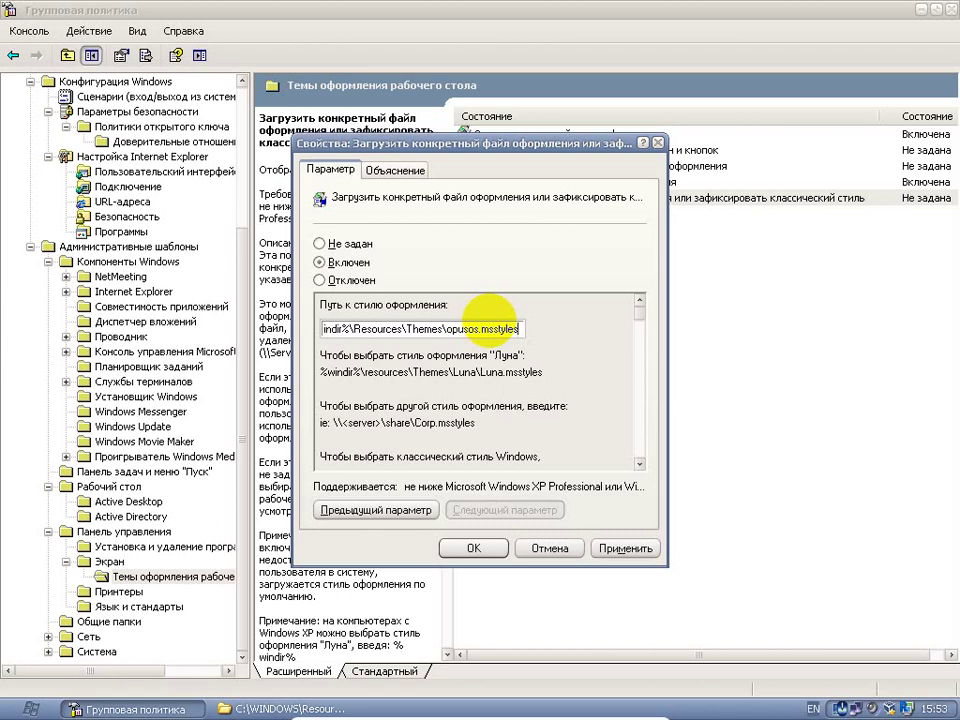
# Recheck the theme names in the Themes folder, change the style path's file name to vistaxp.msstyles and apply the policy.
pyautogui.press('super+d')
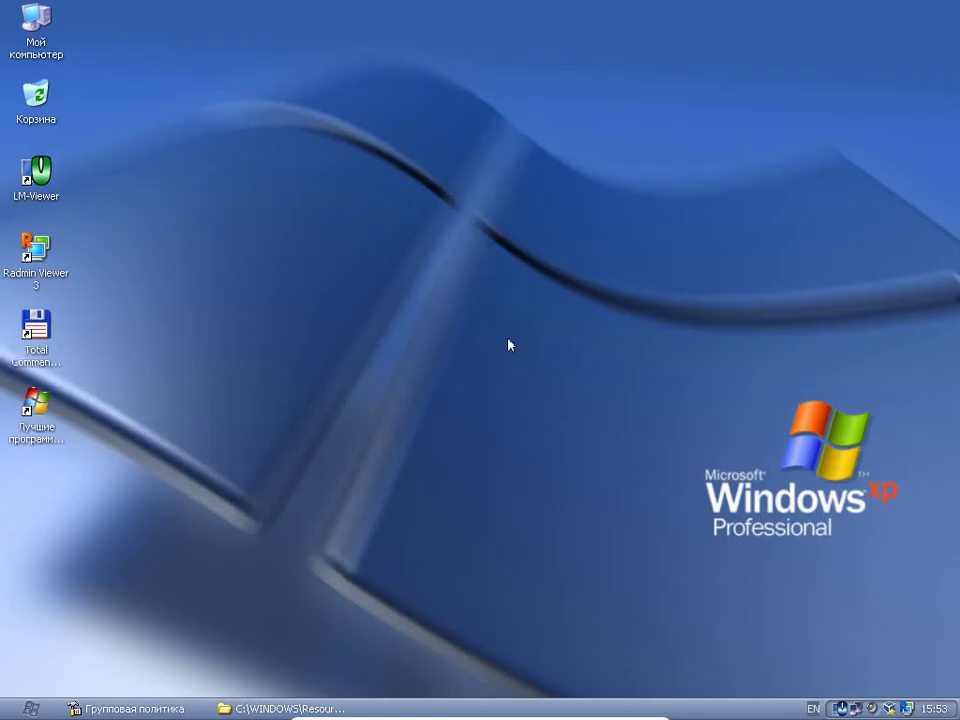
pyautogui.click(228, 709)
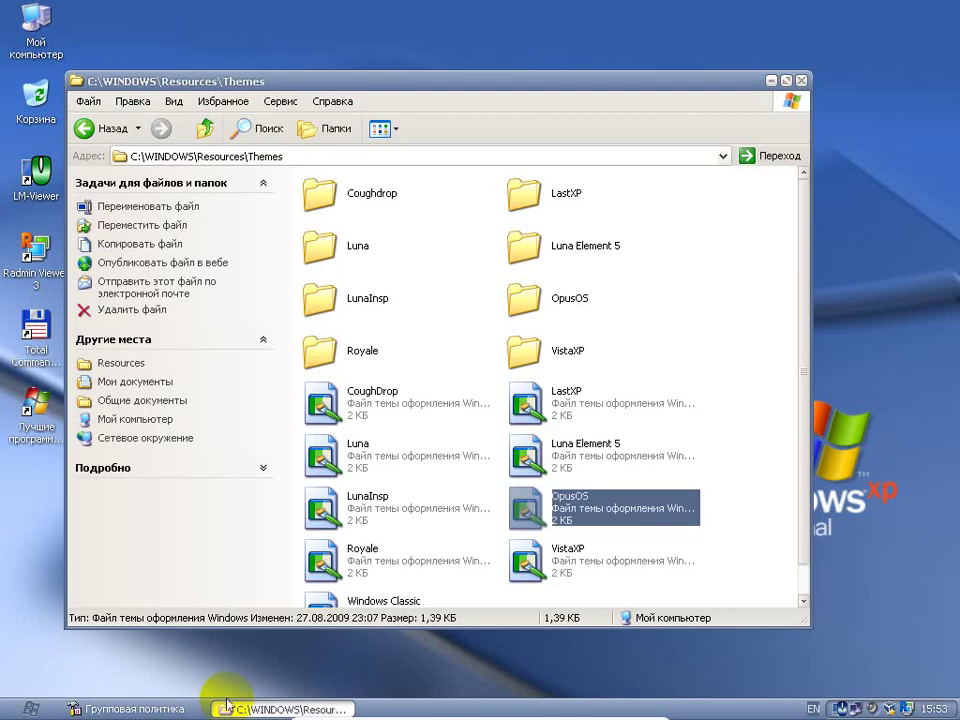
pyautogui.scroll(-1, 560, 525)
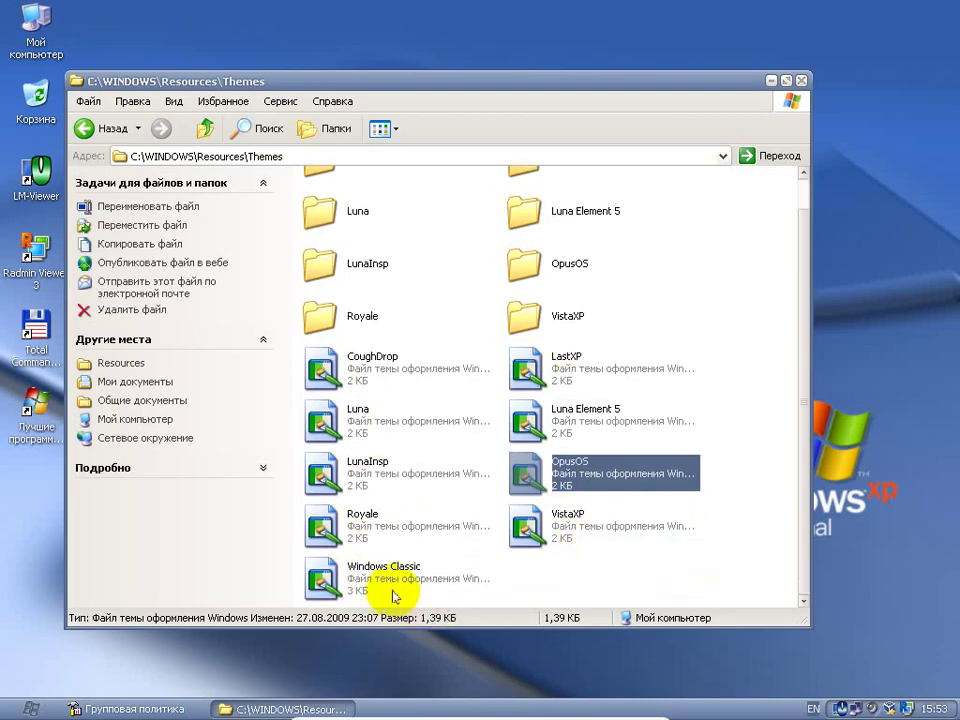
pyautogui.click(146, 707)
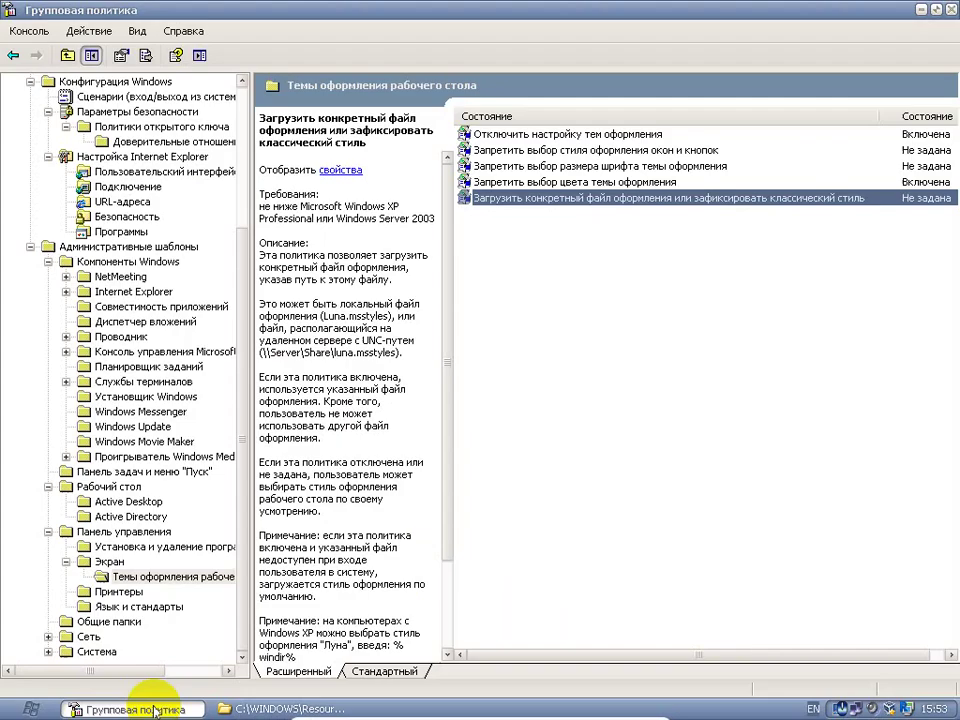
pyautogui.doubleClick(560, 197)
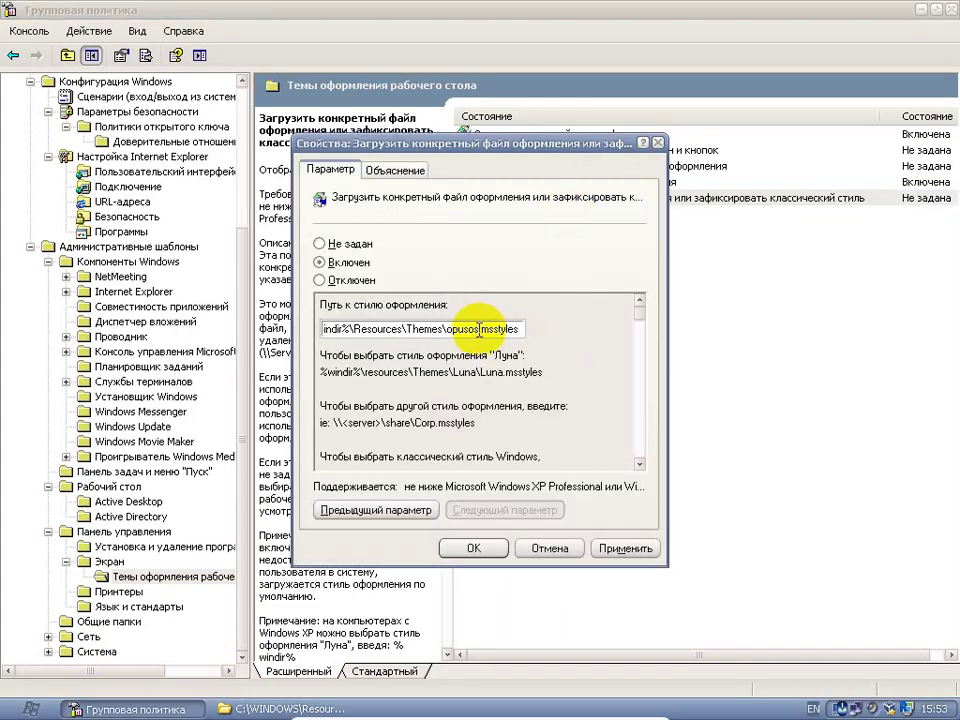
pyautogui.moveTo(480, 330); pyautogui.dragTo(446, 332)
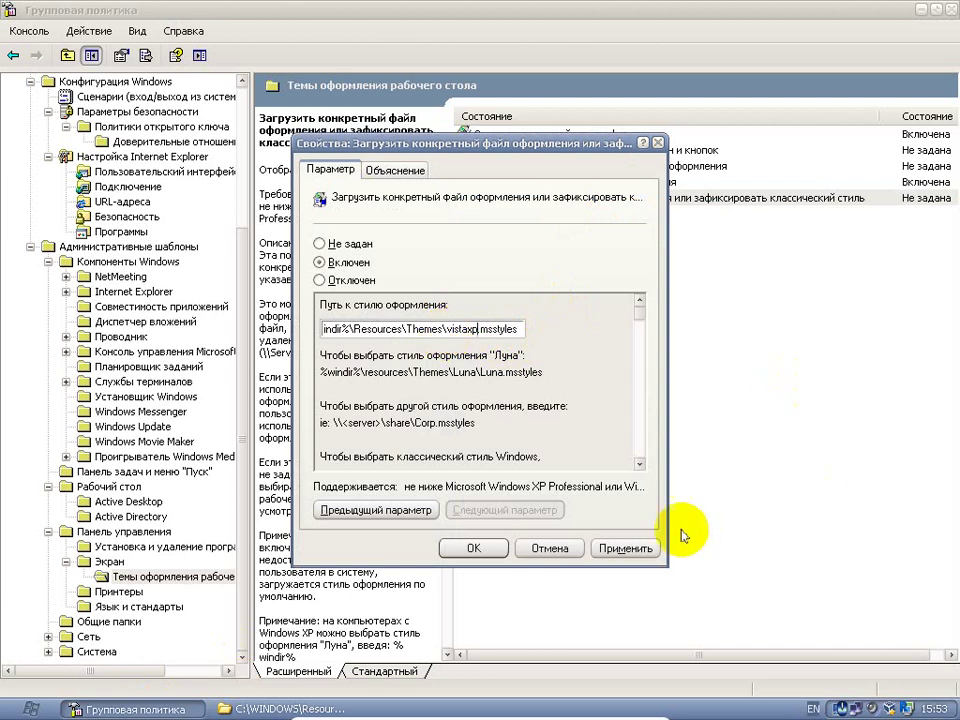
pyautogui.click(641, 549)
pyautogui.click(474, 548)
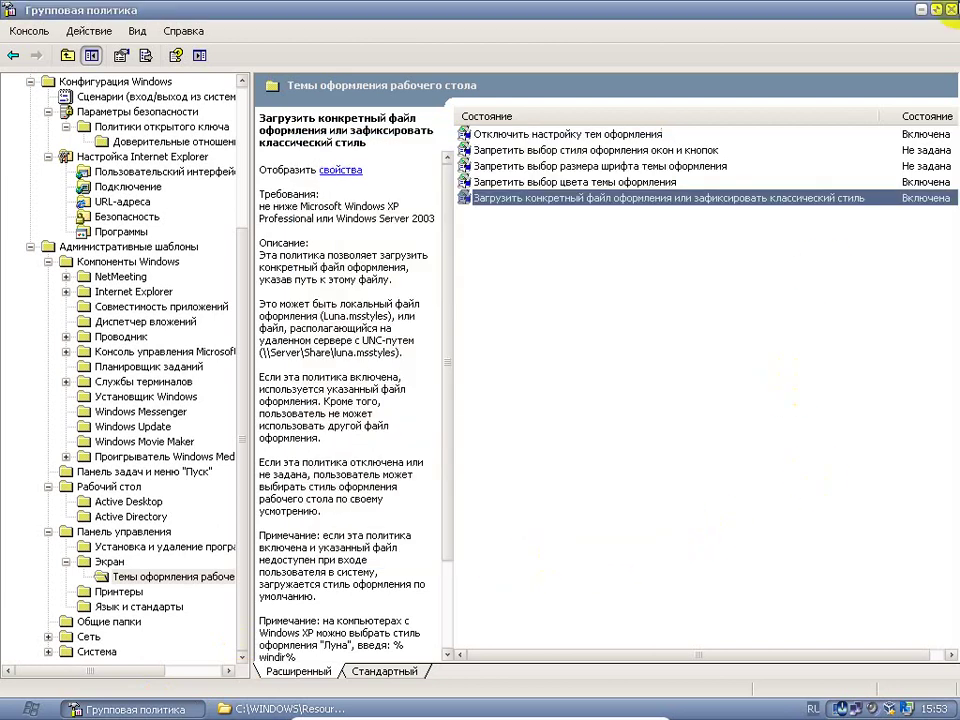
# Minimise the Group Policy and Themes windows, refresh the desktop and open its display properties to check the style policy's effect.
pyautogui.click(922, 10)
pyautogui.rightClick(857, 184)
pyautogui.click(798, 211)
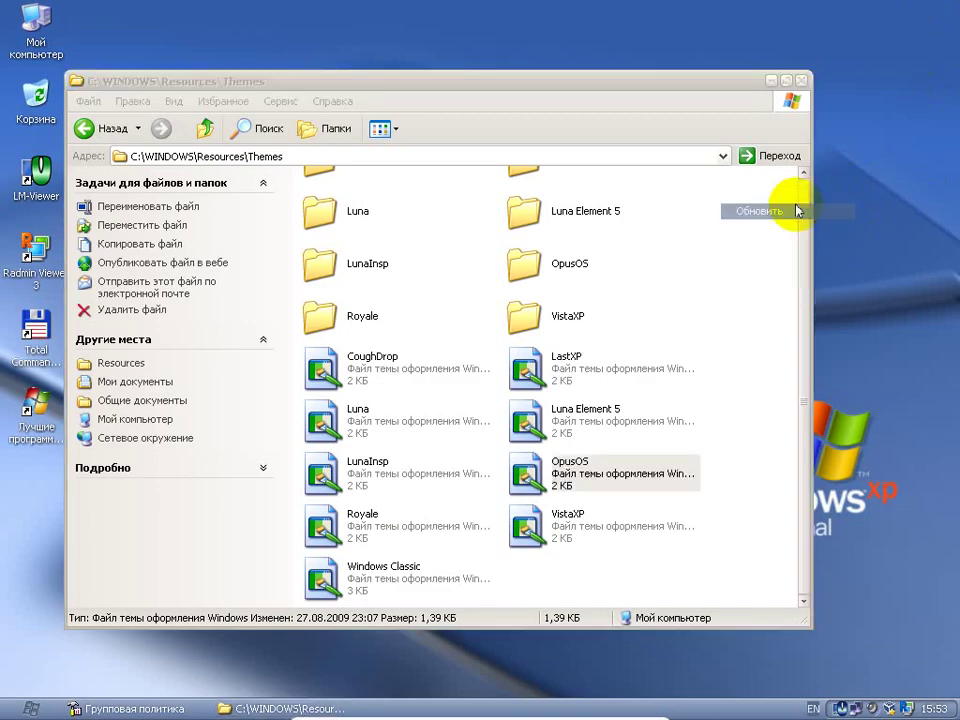
pyautogui.click(770, 80)
pyautogui.rightClick(669, 99)
pyautogui.click(717, 214)
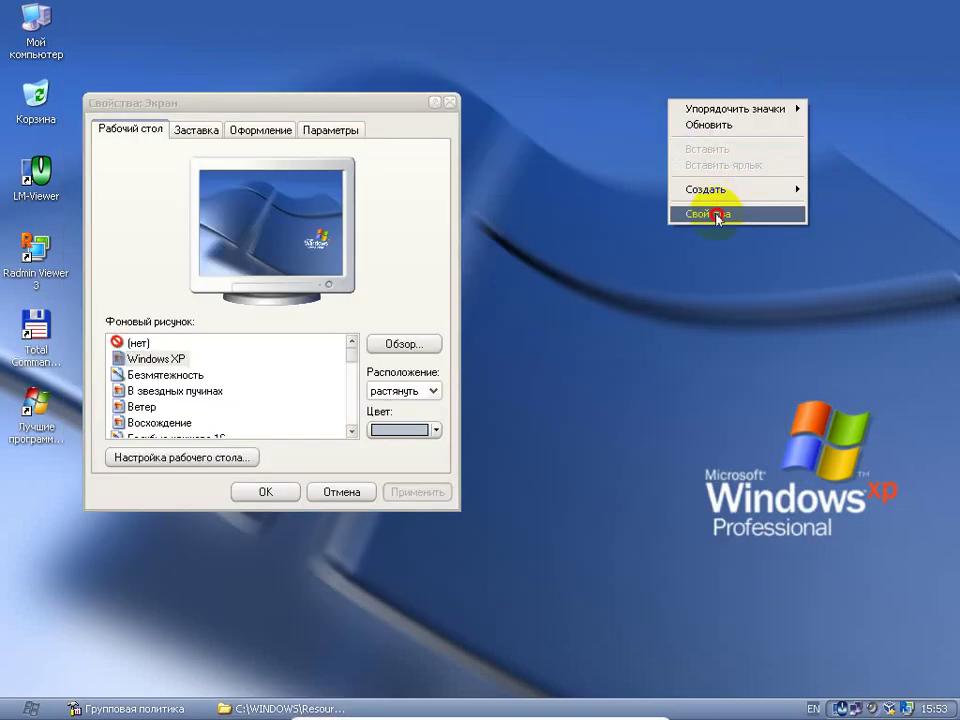
# Close the display properties, log off from Windows and log back on.
pyautogui.click(190, 132)
pyautogui.click(450, 102)
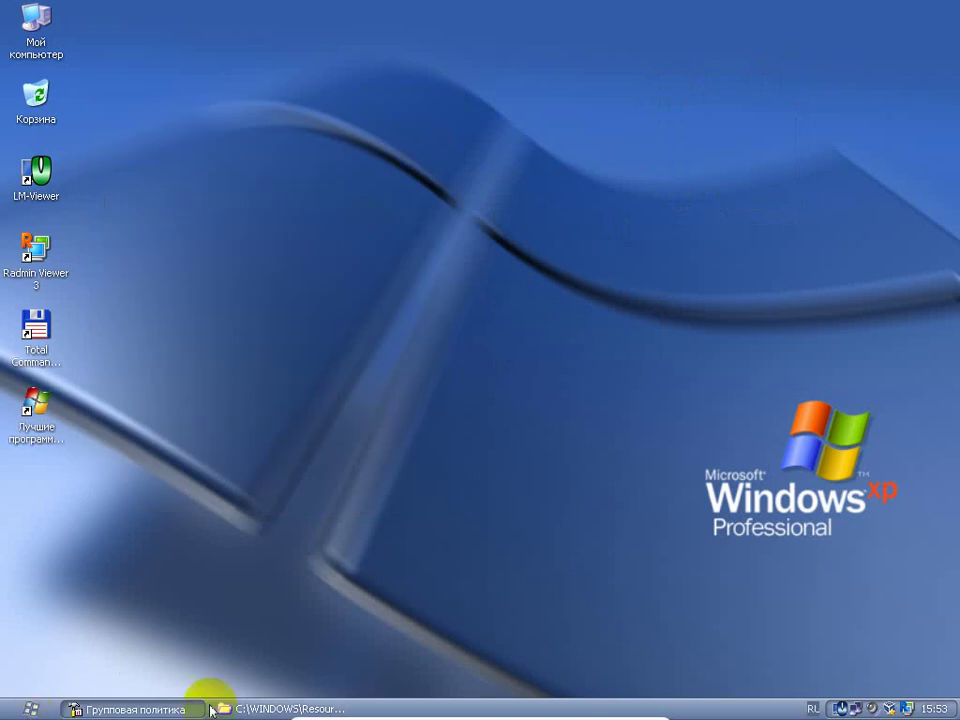
pyautogui.click(30, 708)
pyautogui.click(140, 677)
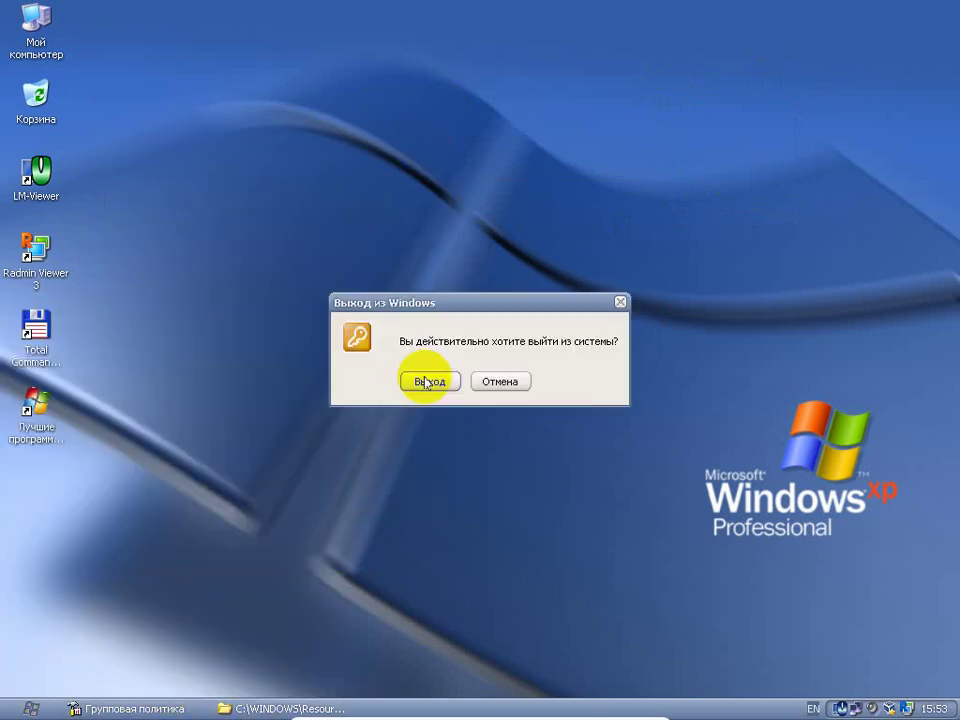
pyautogui.click(427, 381)
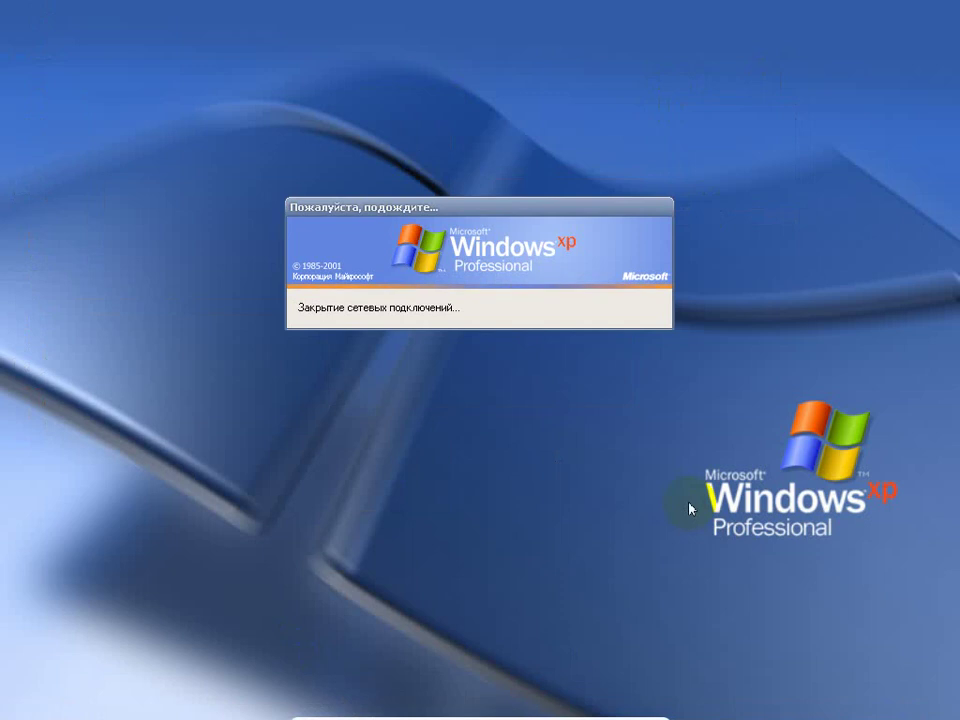
pyautogui.press('Return')
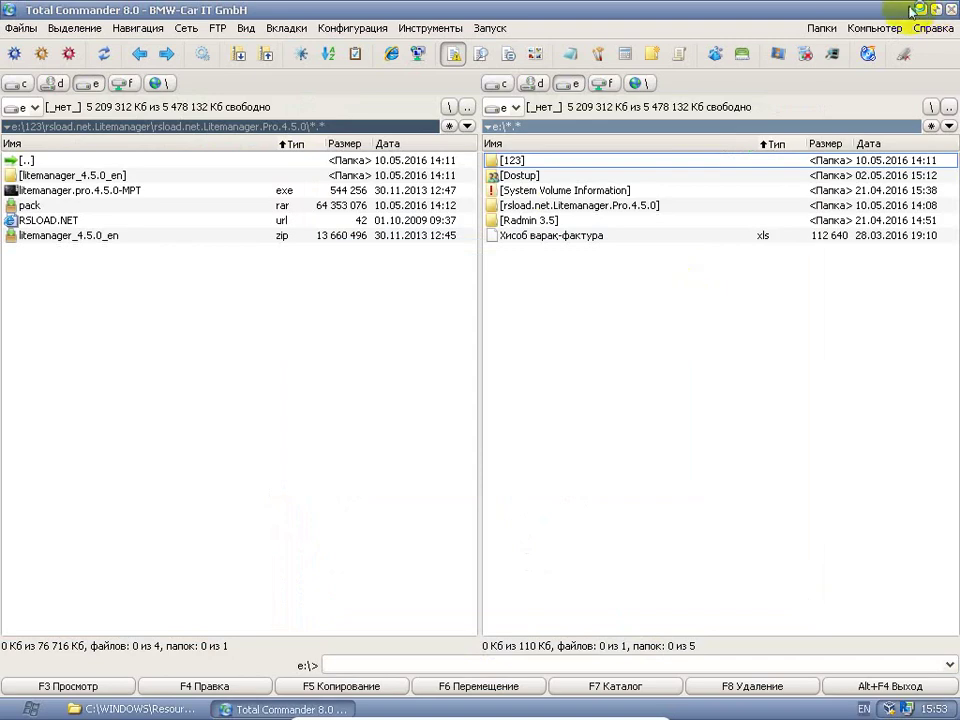
# Clear the Total Commander and Themes folder windows from view and refresh the desktop.
pyautogui.click(918, 10)
pyautogui.click(797, 79)
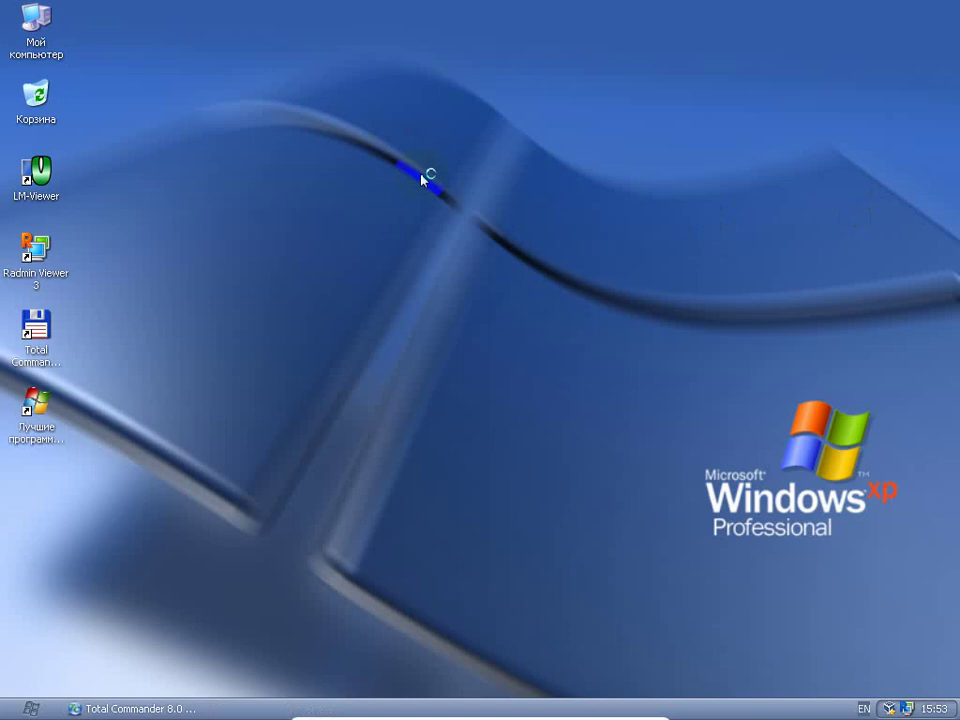
pyautogui.rightClick(390, 133)
pyautogui.click(433, 156)
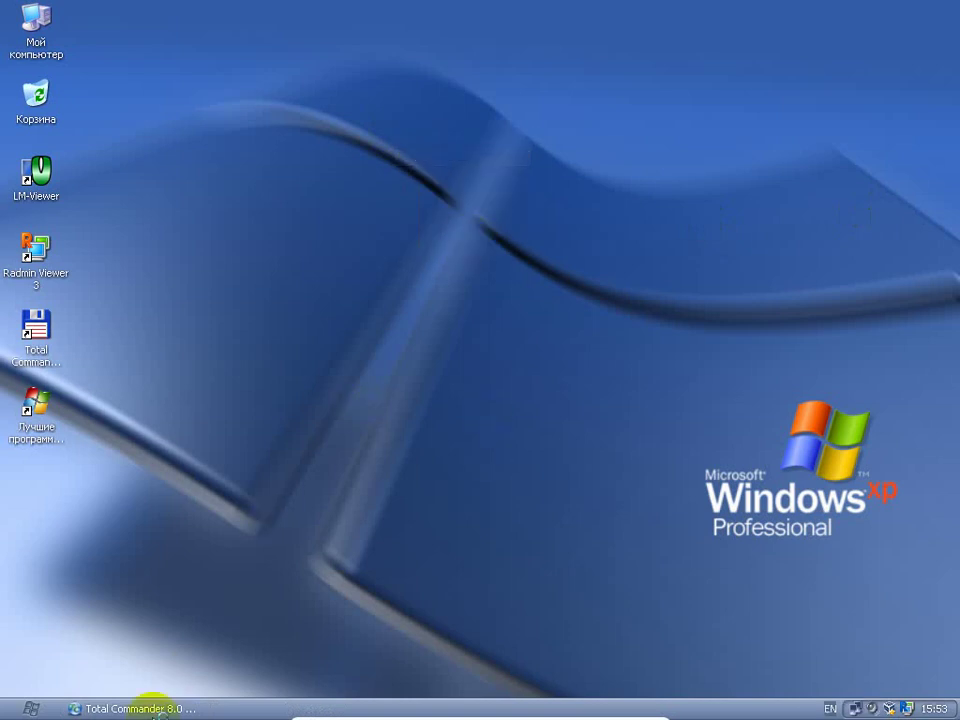
pyautogui.press('super+r')
pyautogui.click(158, 672)
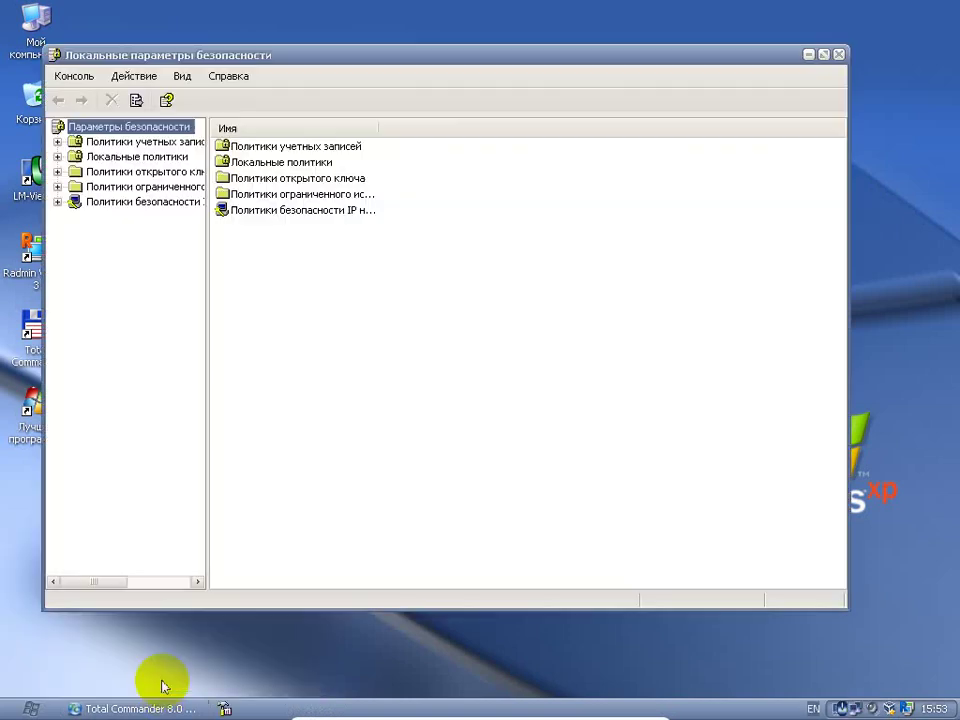
pyautogui.click(824, 55)
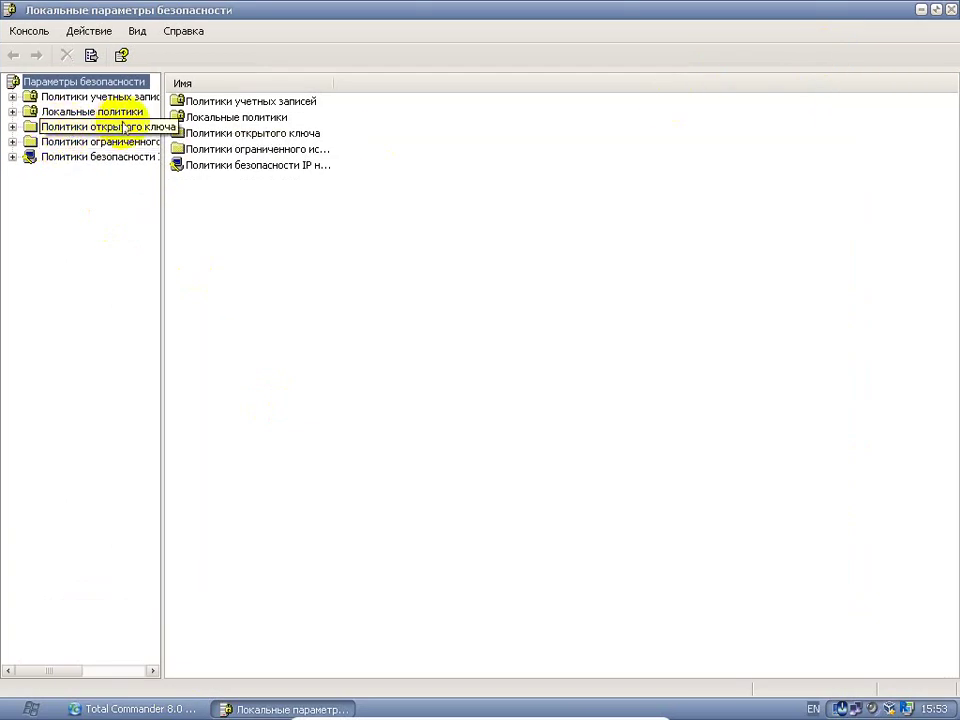
pyautogui.click(951, 9)
# Open the Group Policy editor and widen its console tree.
pyautogui.press('super+r')
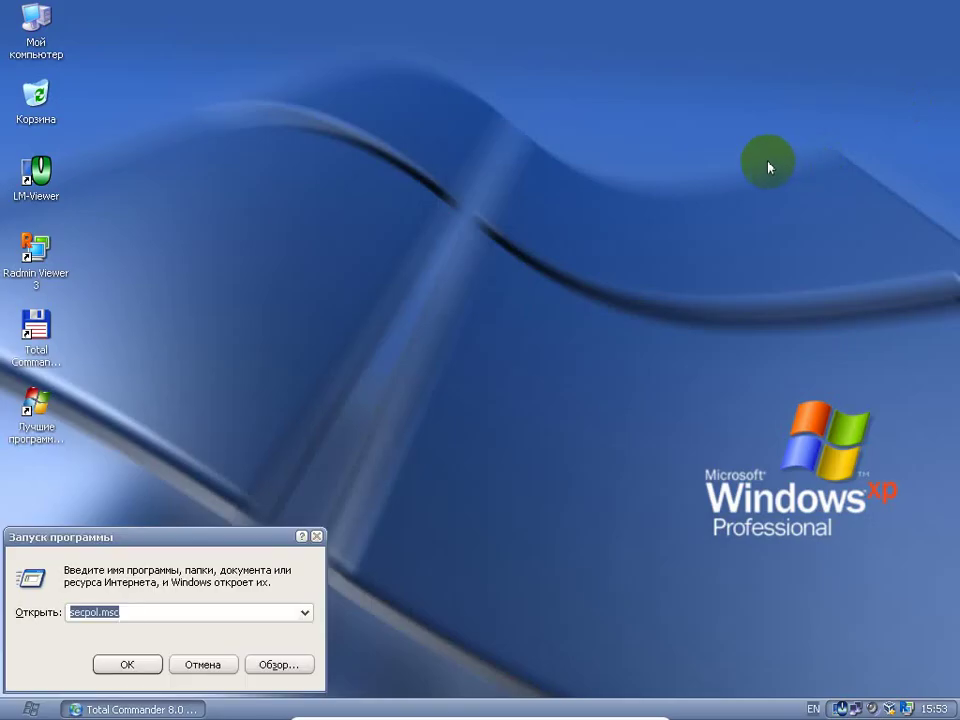
pyautogui.press('Return')
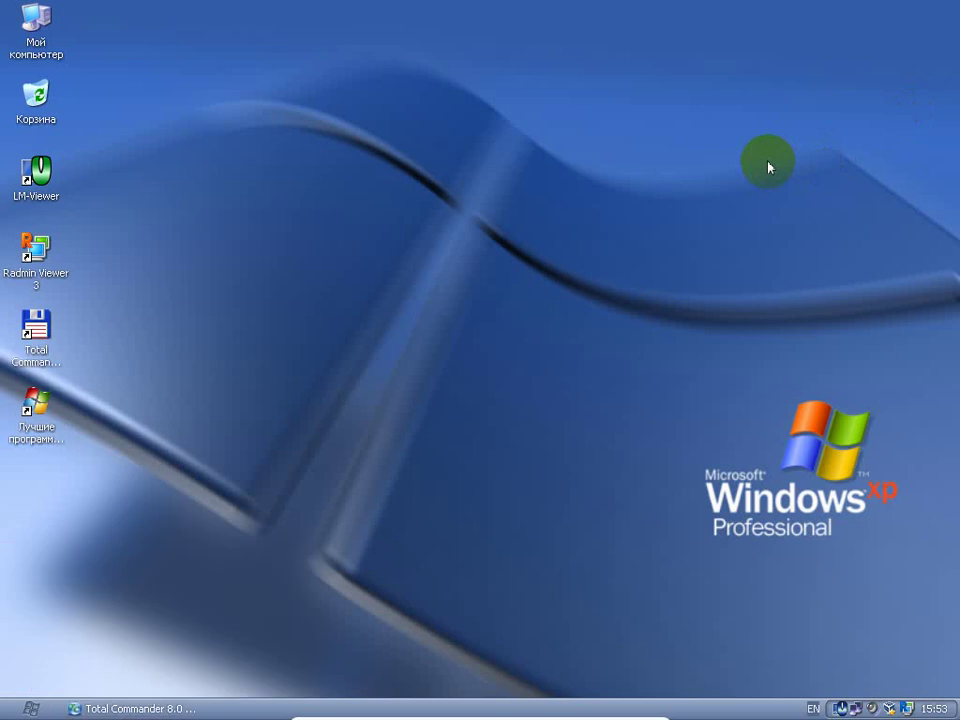
pyautogui.click(806, 86)
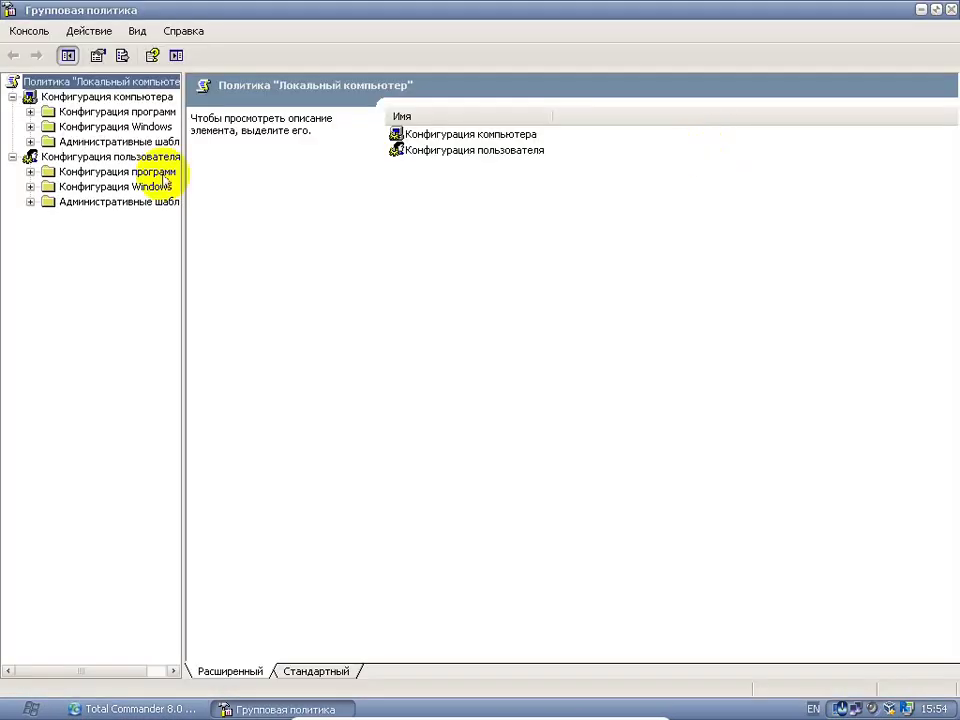
pyautogui.moveTo(183, 172); pyautogui.dragTo(410, 171)
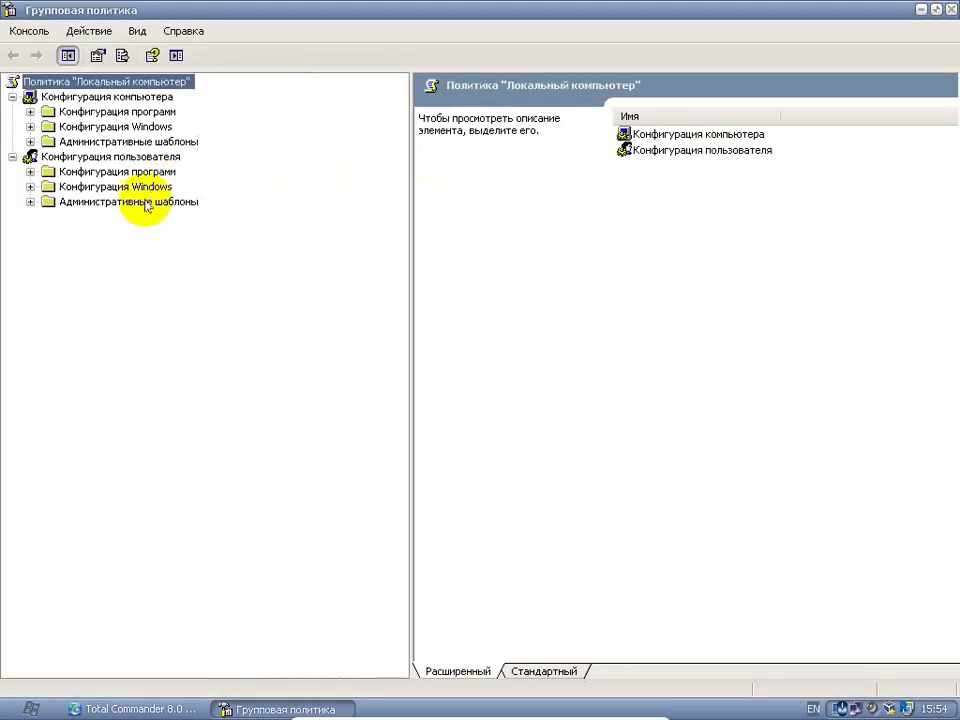
# Browse Компоненты Windows and Рабочий стол in the user's Административные шаблоны, ending on the policies of Панель задач и меню "Пуск".
pyautogui.doubleClick(115, 201)
pyautogui.click(100, 231)
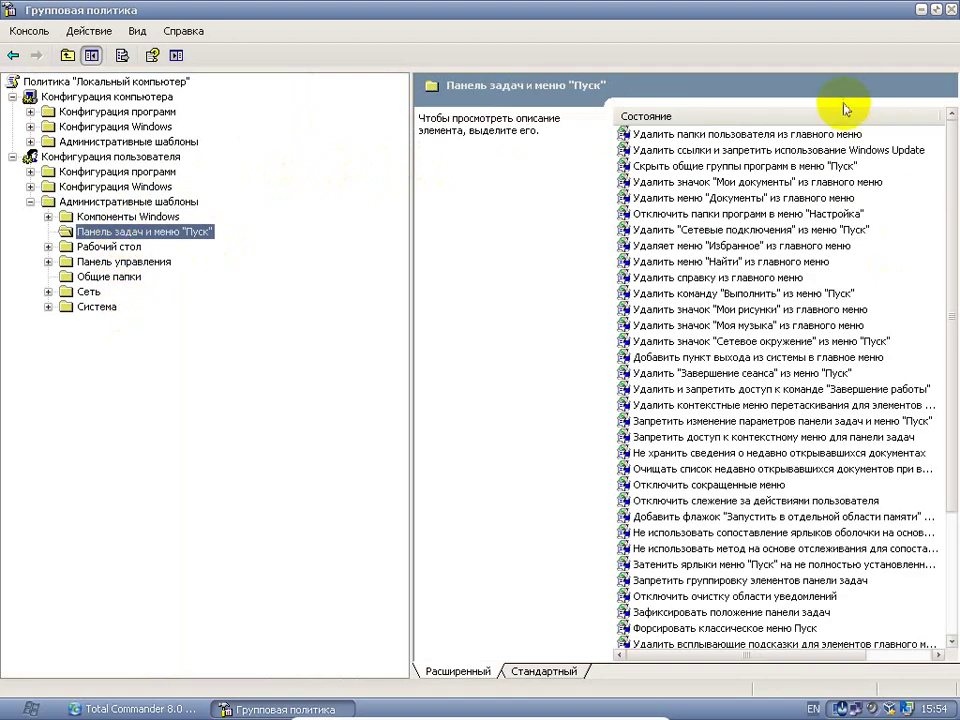
pyautogui.doubleClick(125, 216)
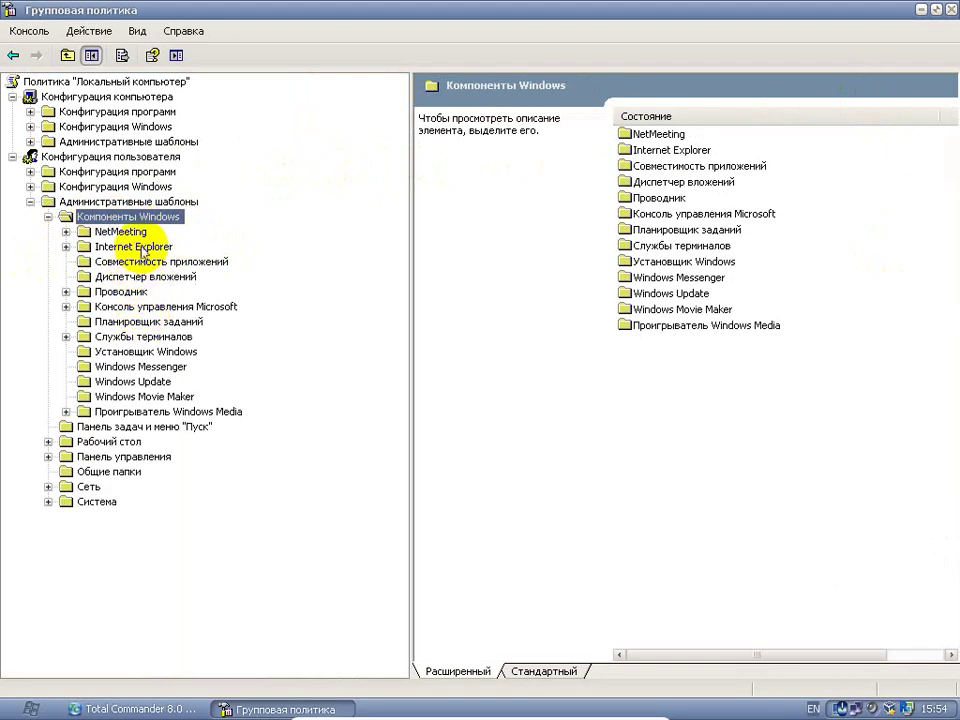
pyautogui.doubleClick(125, 218)
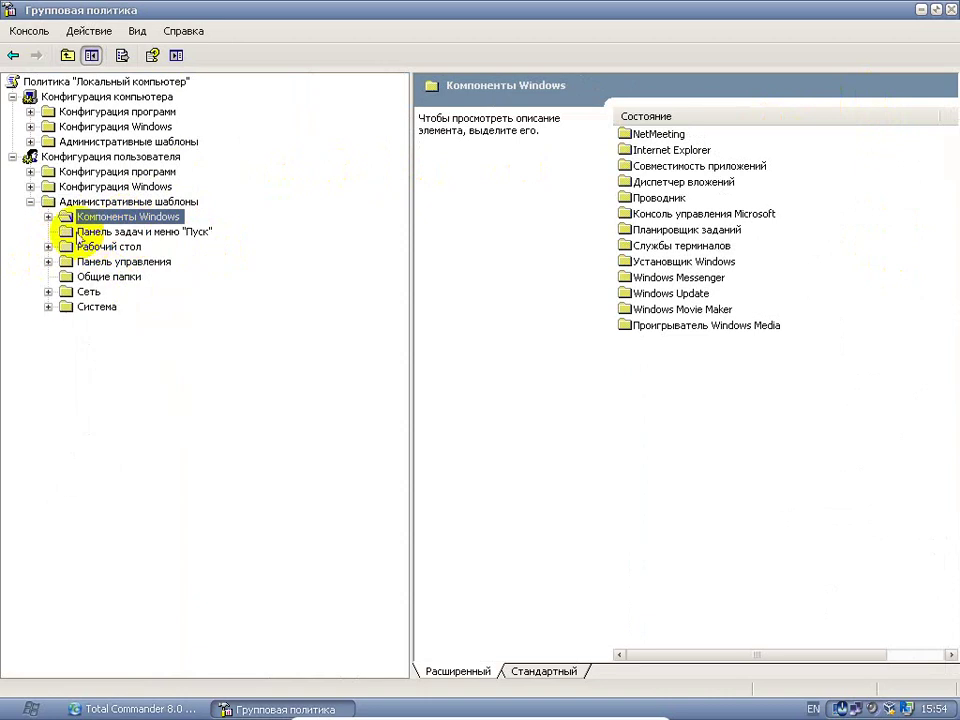
pyautogui.doubleClick(105, 247)
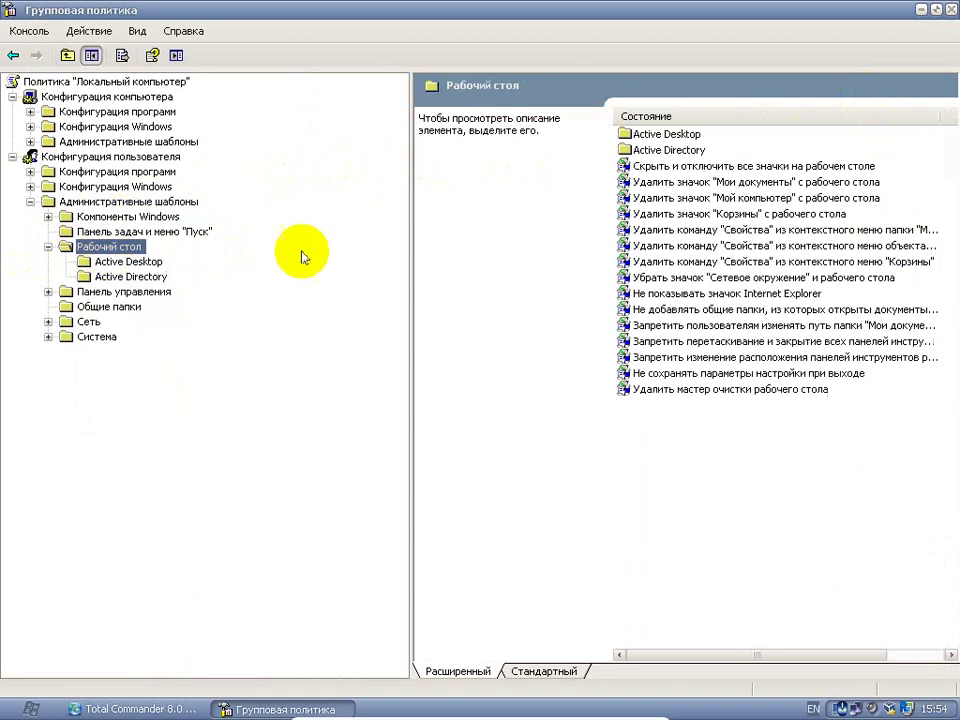
pyautogui.click(175, 232)
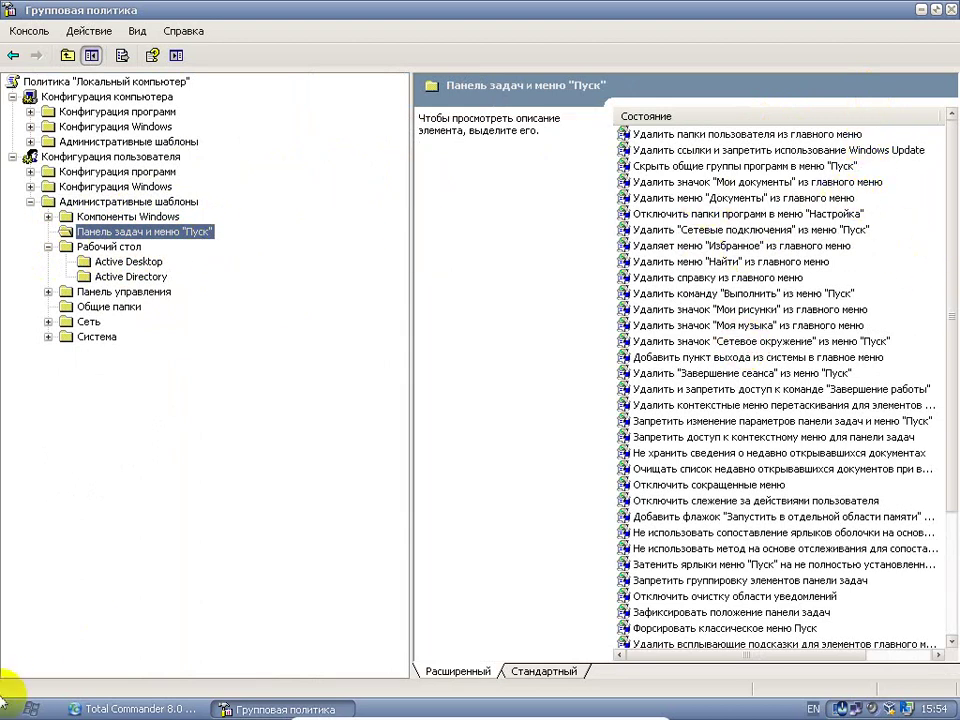
# View the Start menu's exit commands and read the log-off policies, ending on Удалить "Завершение сеанса" из меню "Пуск".
pyautogui.click(33, 700)
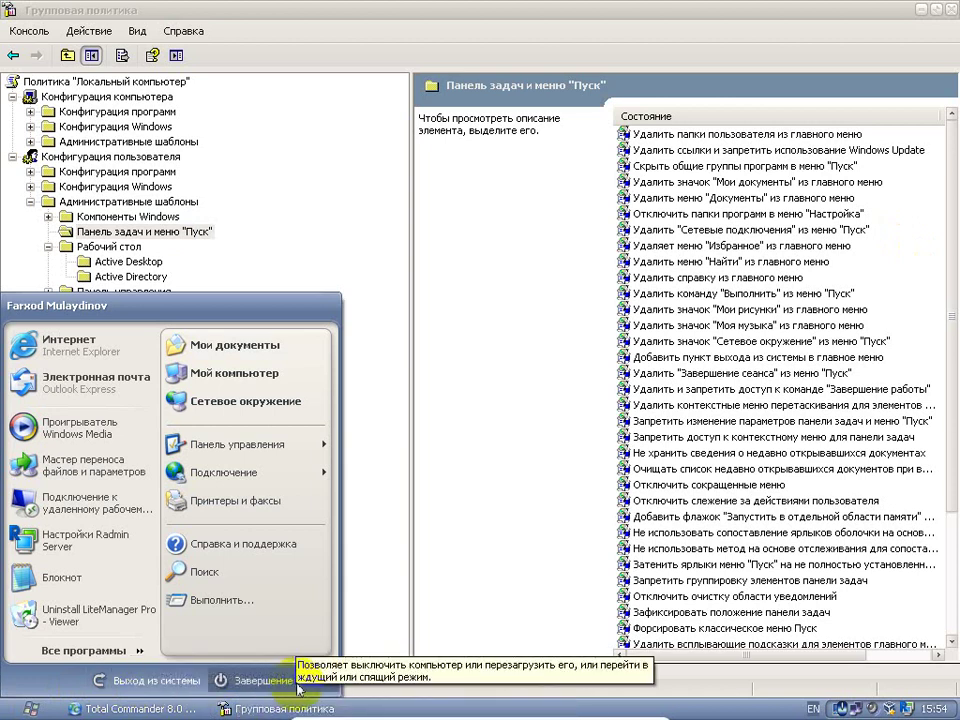
pyautogui.click(795, 370)
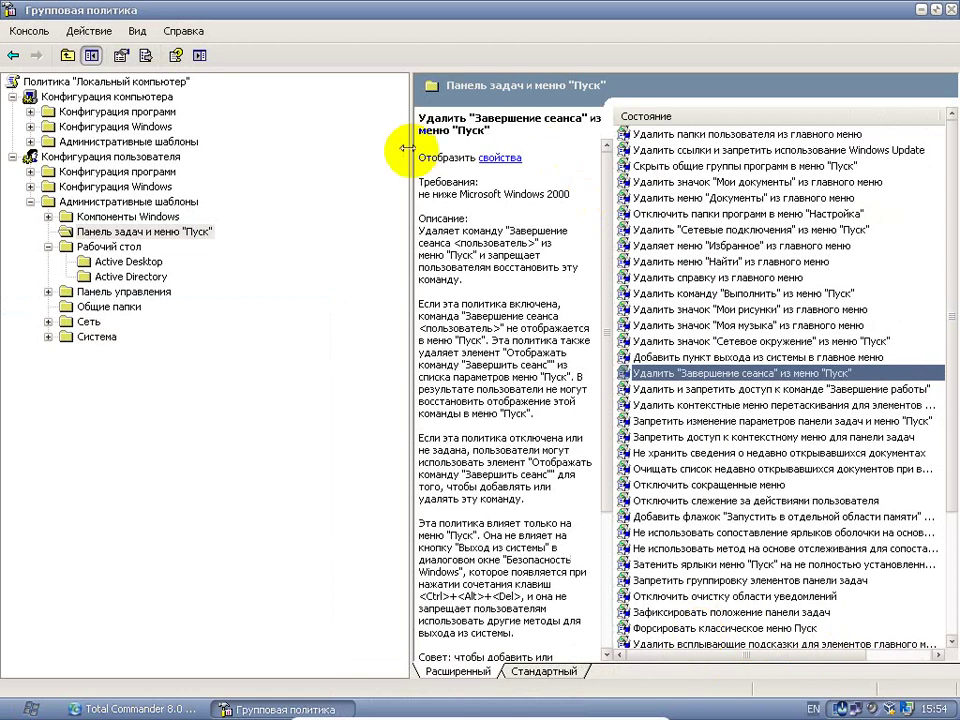
pyautogui.moveTo(407, 148); pyautogui.dragTo(224, 160)
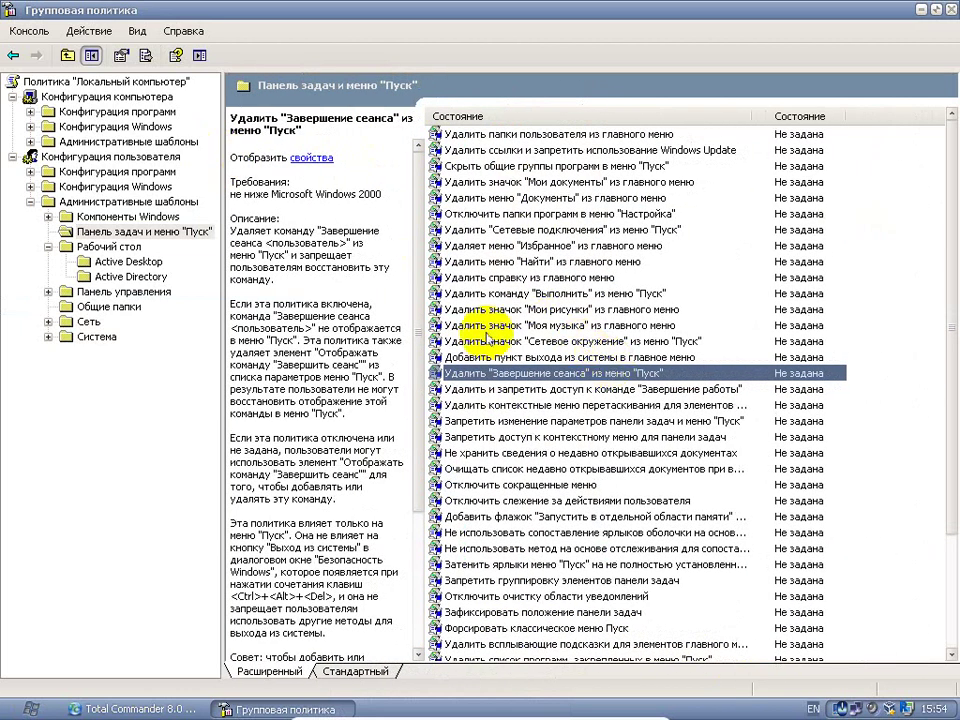
pyautogui.click(520, 245)
pyautogui.click(515, 357)
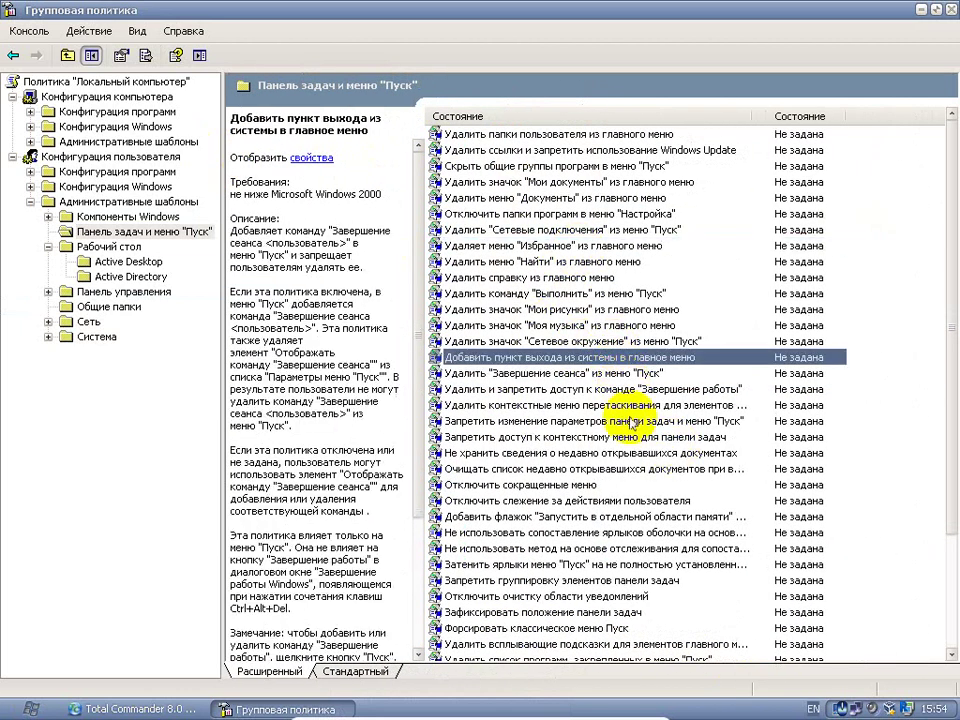
pyautogui.click(569, 375)
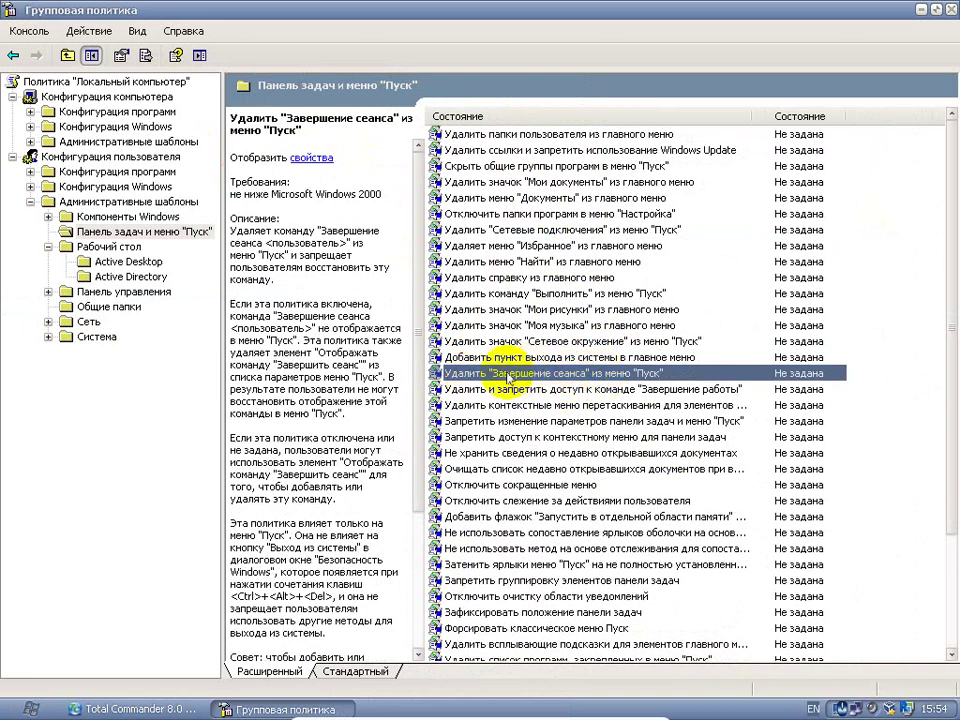
# Bring up the log-off confirmation and the Windows shutdown options from the Start menu, cancelling each.
pyautogui.click(14, 712)
pyautogui.click(113, 680)
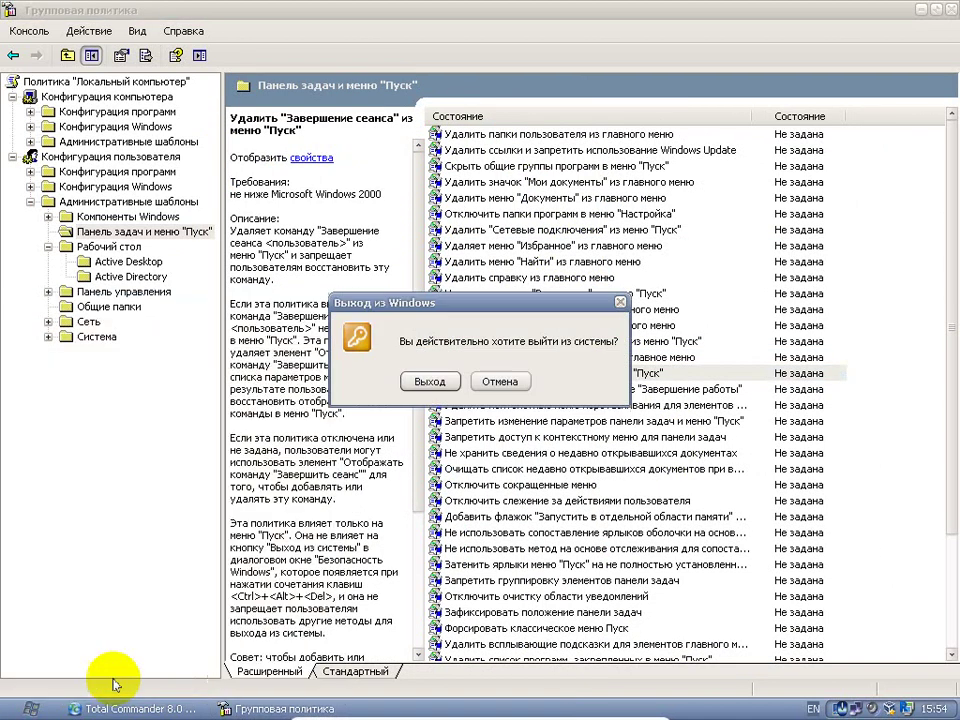
pyautogui.click(500, 381)
pyautogui.click(20, 710)
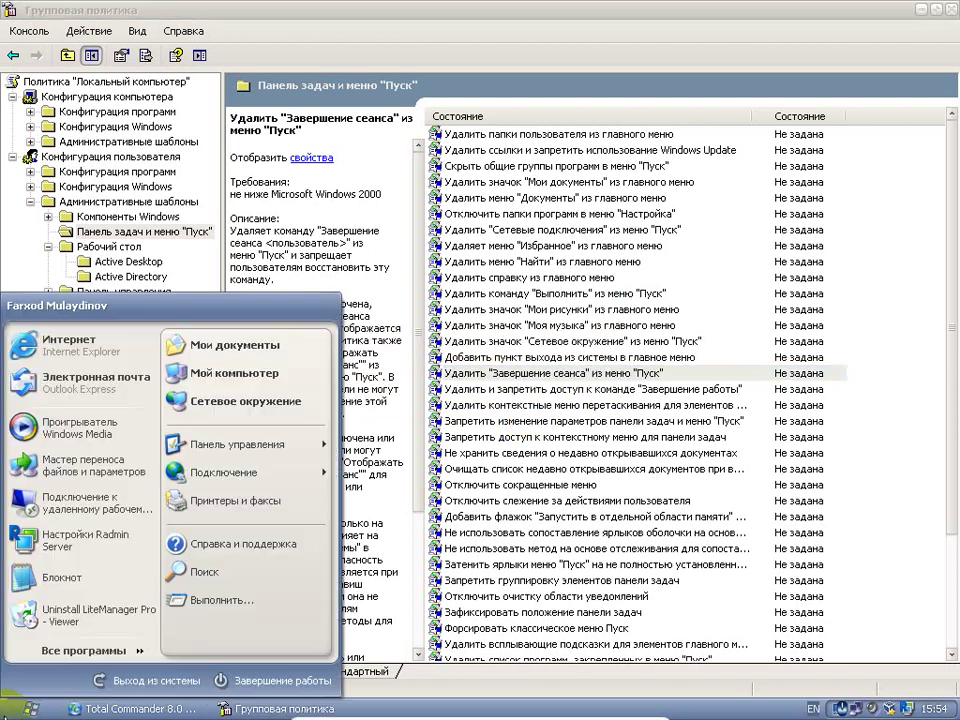
pyautogui.click(253, 683)
pyautogui.click(440, 299)
pyautogui.click(442, 306)
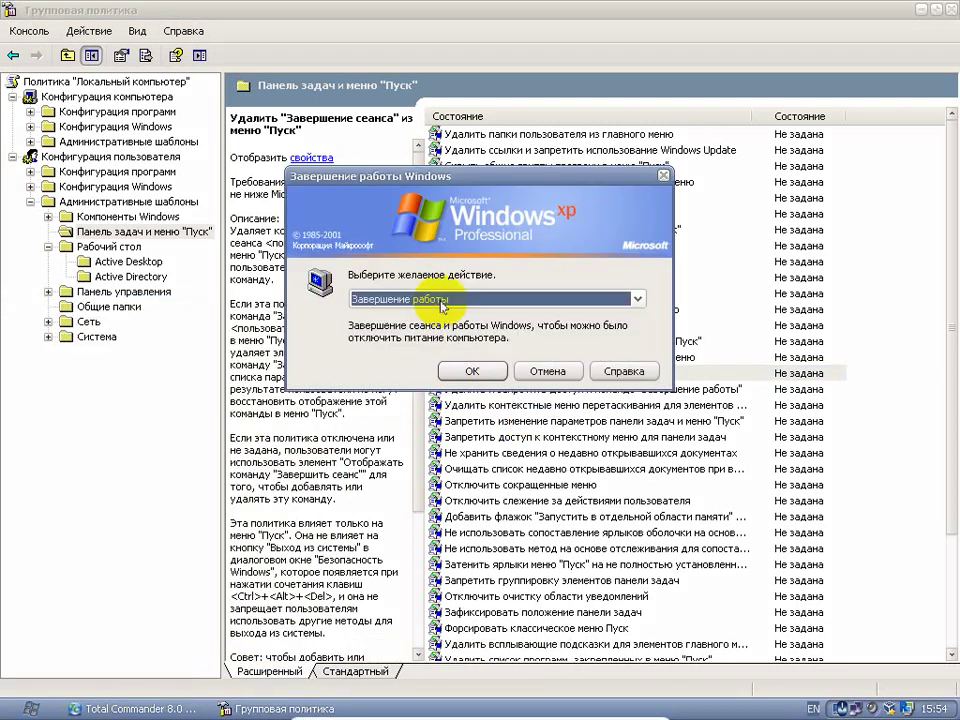
pyautogui.click(662, 176)
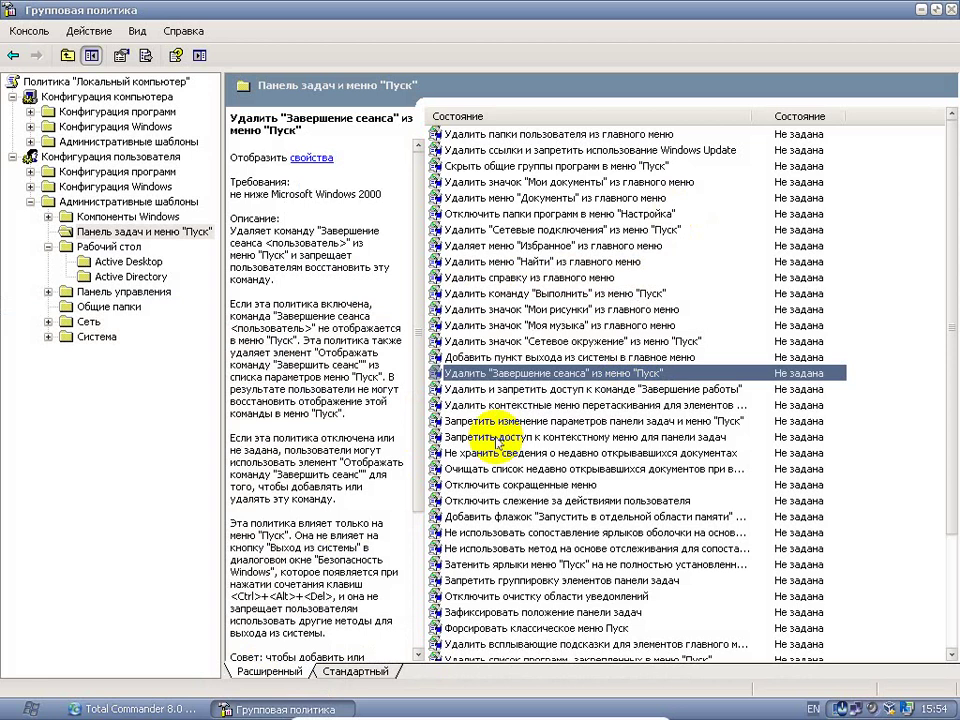
# Enable and apply the policy Удалить "Завершение сеанса" из меню "Пуск" and check its effect in the Start menu.
pyautogui.doubleClick(613, 373)
pyautogui.click(372, 262)
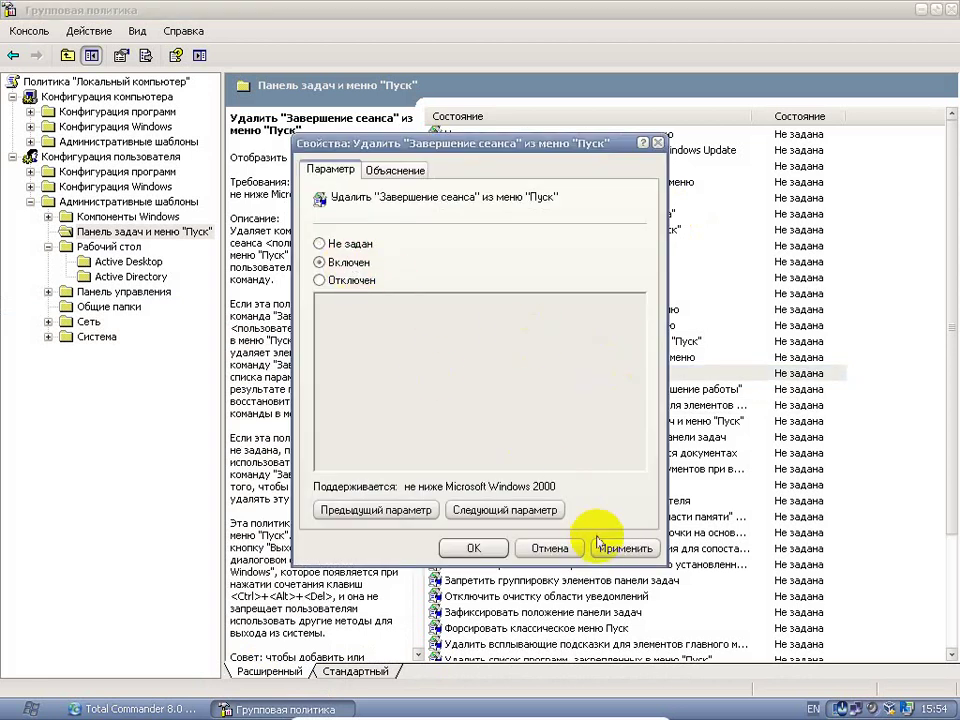
pyautogui.click(610, 548)
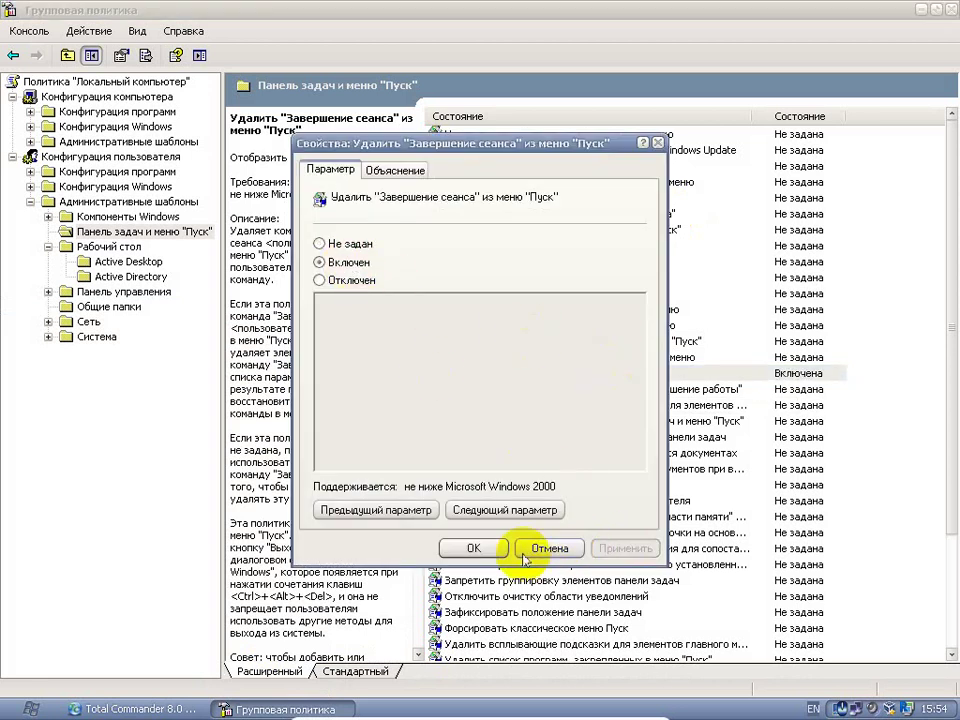
pyautogui.click(38, 708)
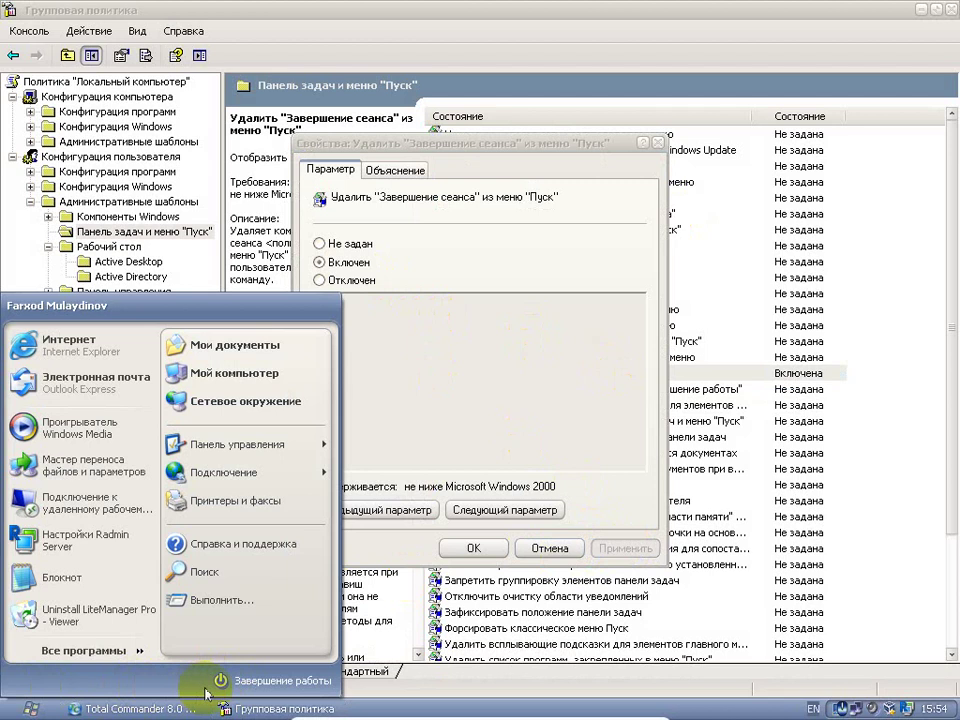
pyautogui.click(568, 343)
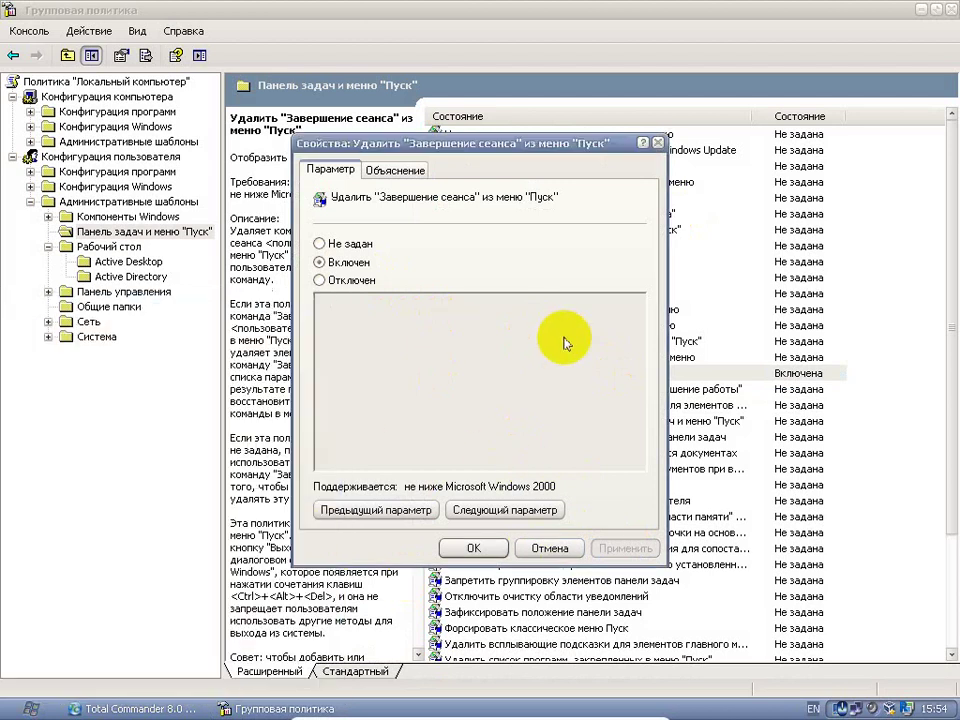
# Set the policy Удалить "Завершение сеанса" из меню "Пуск" back to Не задан and confirm it.
pyautogui.click(358, 245)
pyautogui.click(480, 550)
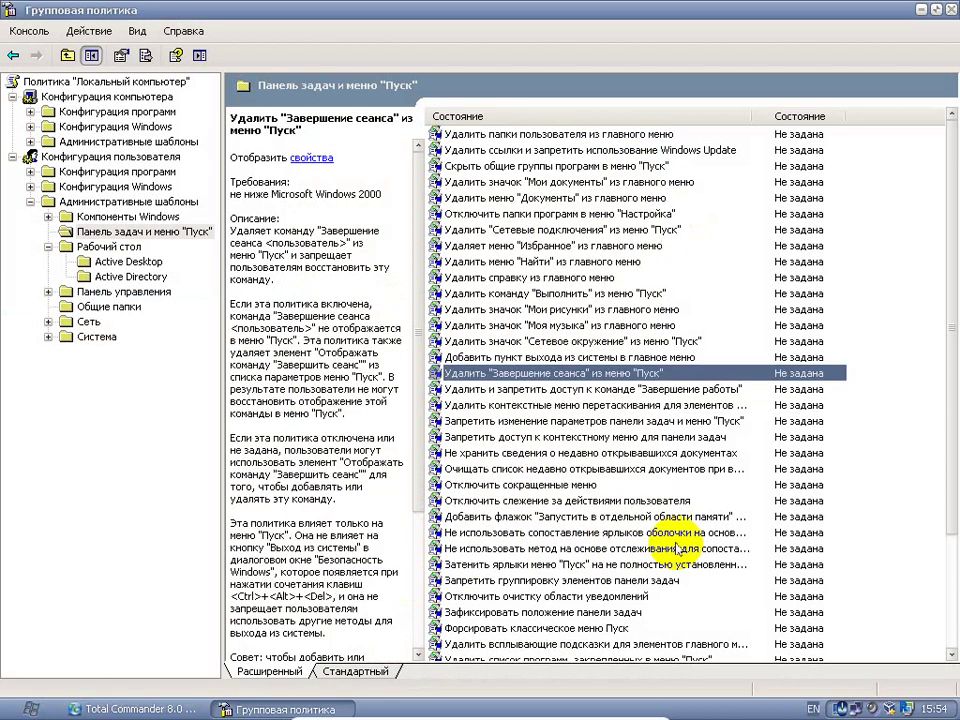
# Look through the notification area, taskbar and undock button policies further down the list and compare them with the Start menu's contents.
pyautogui.click(490, 580)
pyautogui.click(490, 596)
pyautogui.scroll(-2, 700, 610)
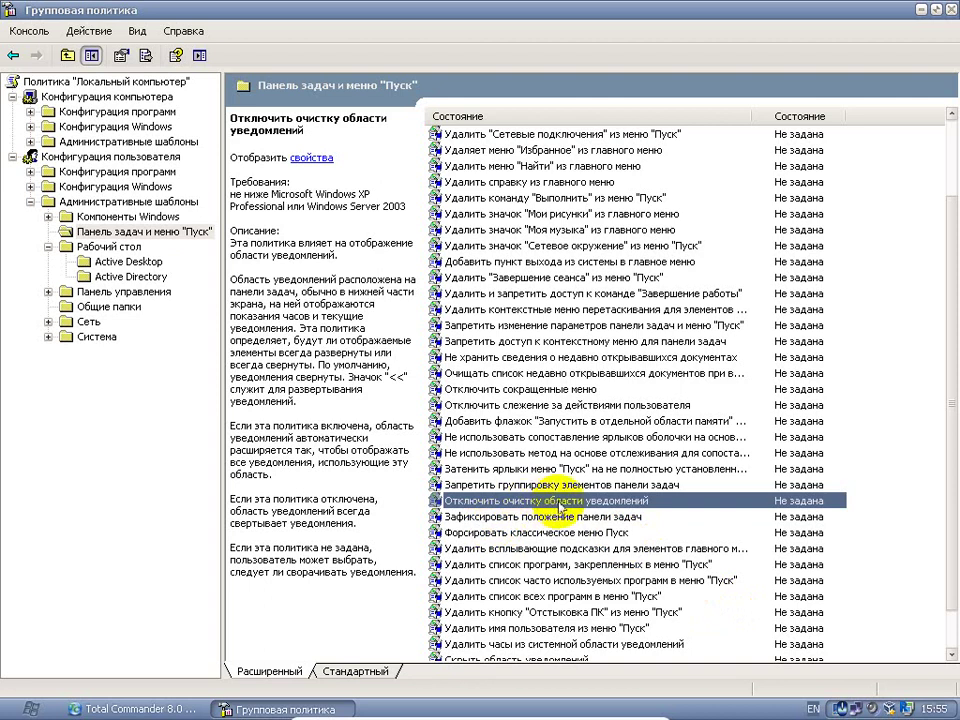
pyautogui.click(12, 700)
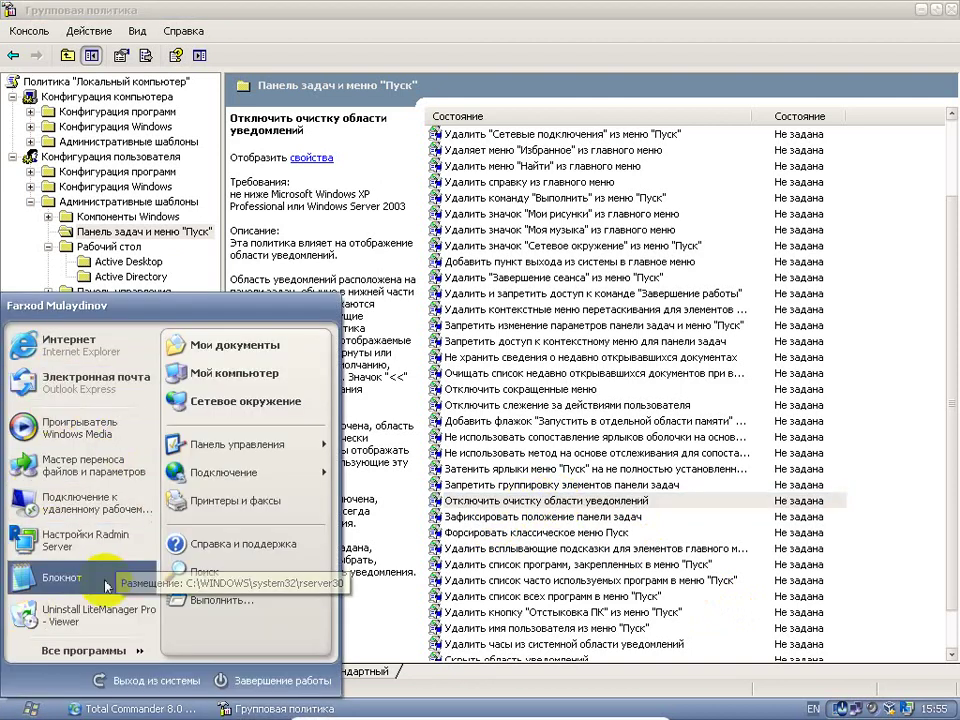
pyautogui.click(666, 612)
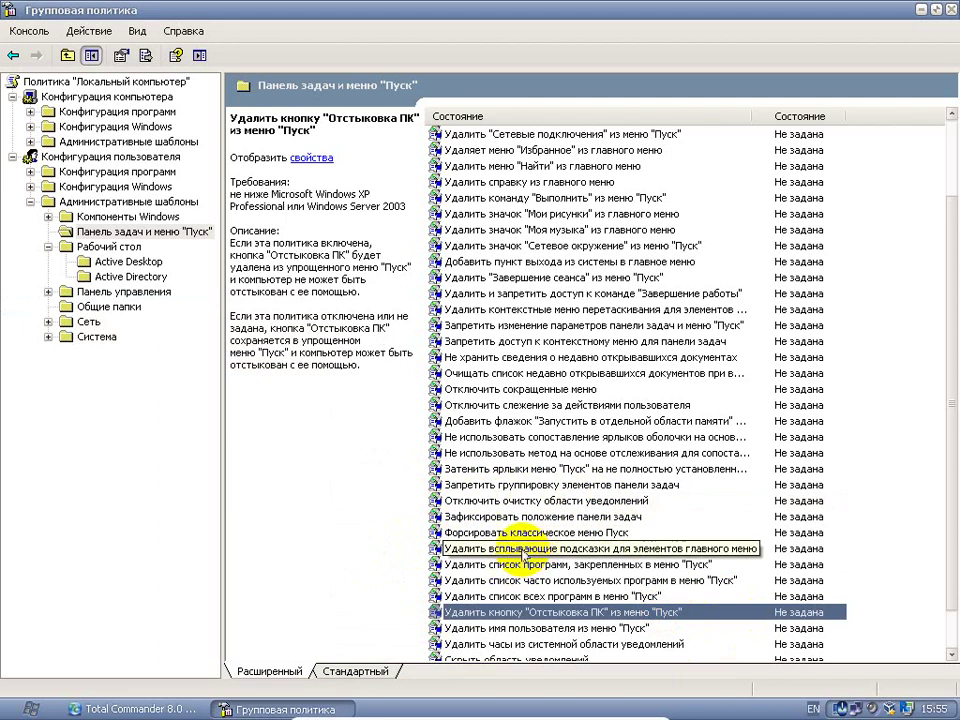
pyautogui.click(25, 708)
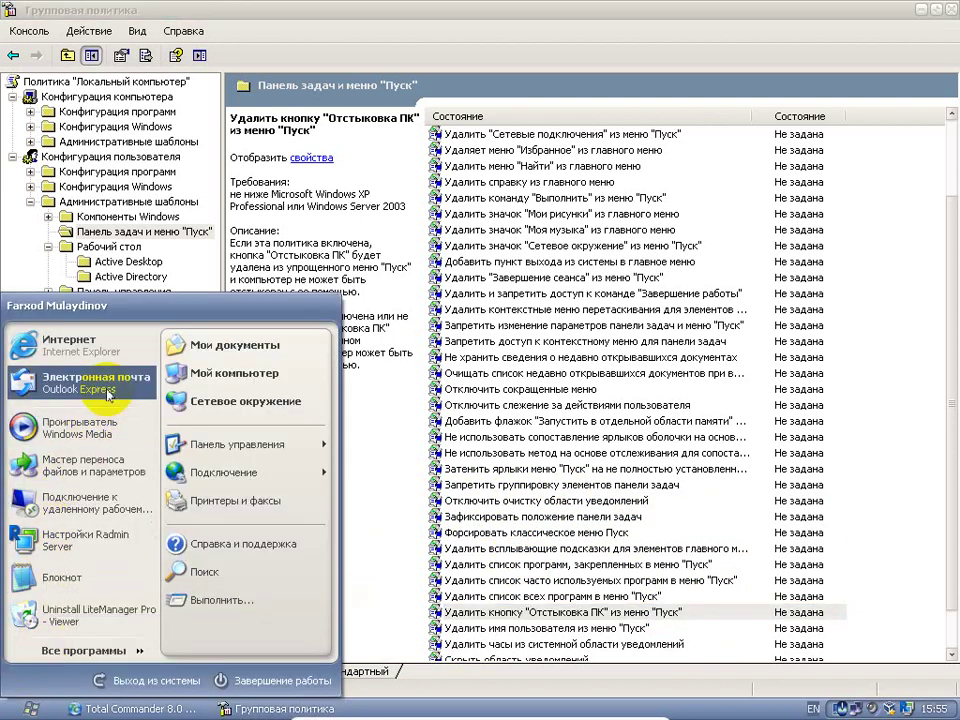
# Read the policies on removing pinned and frequently used program lists and compare them with the Start menu's program entries.
pyautogui.click(674, 563)
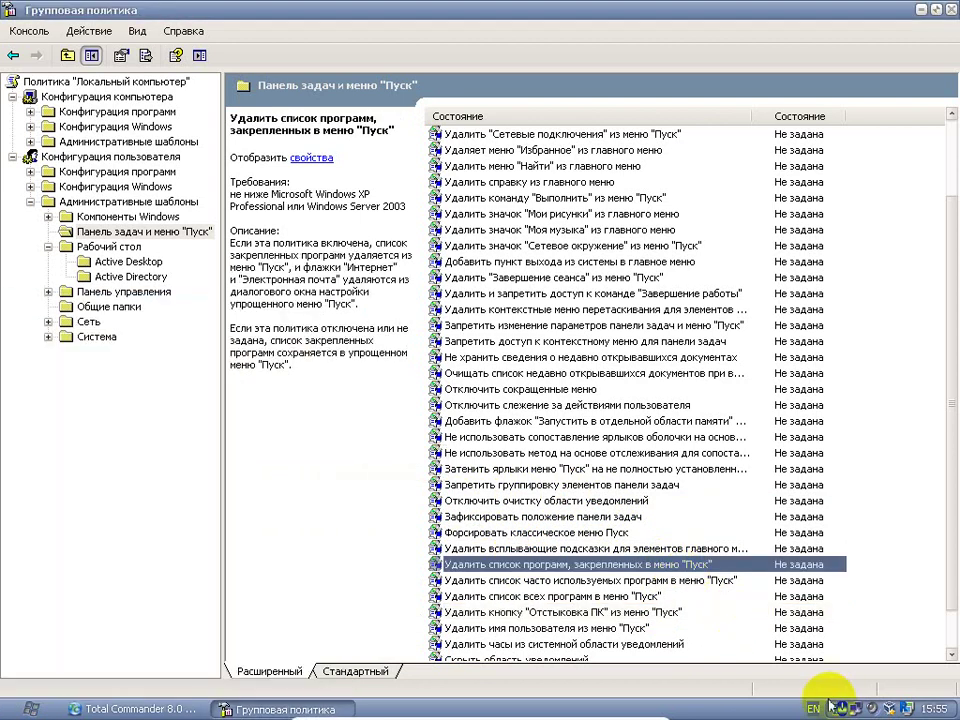
pyautogui.scroll(-1, 604, 585)
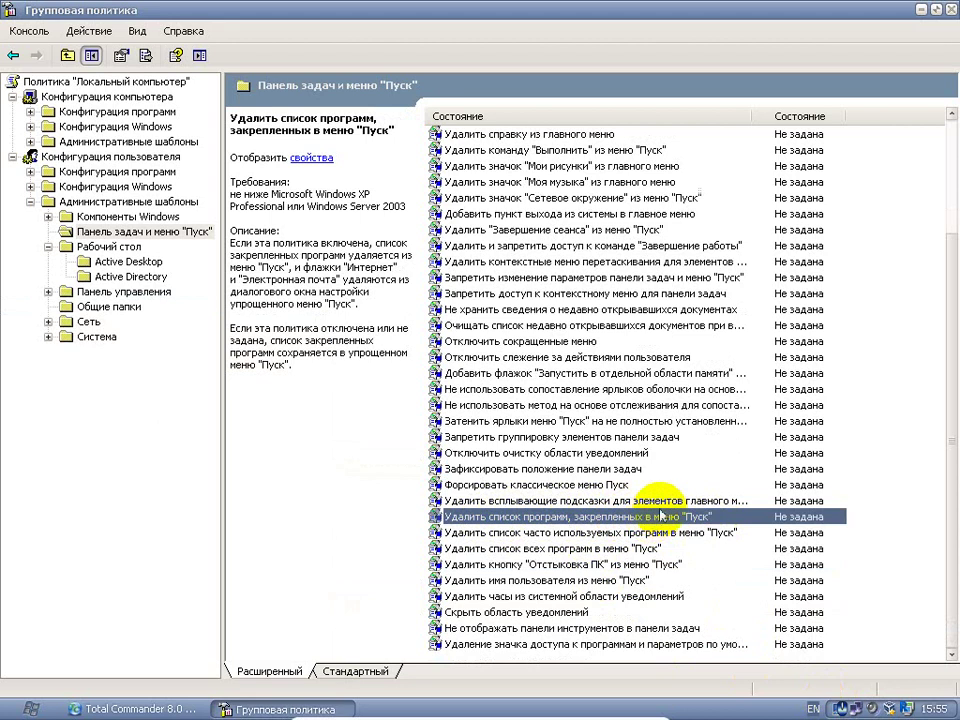
pyautogui.click(450, 532)
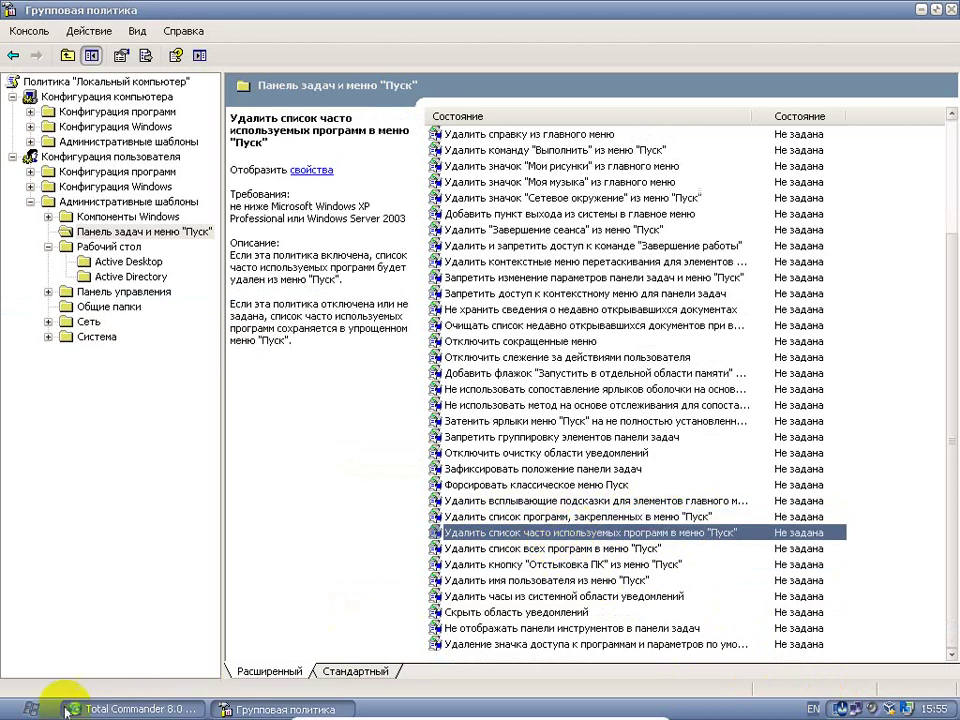
pyautogui.click(24, 708)
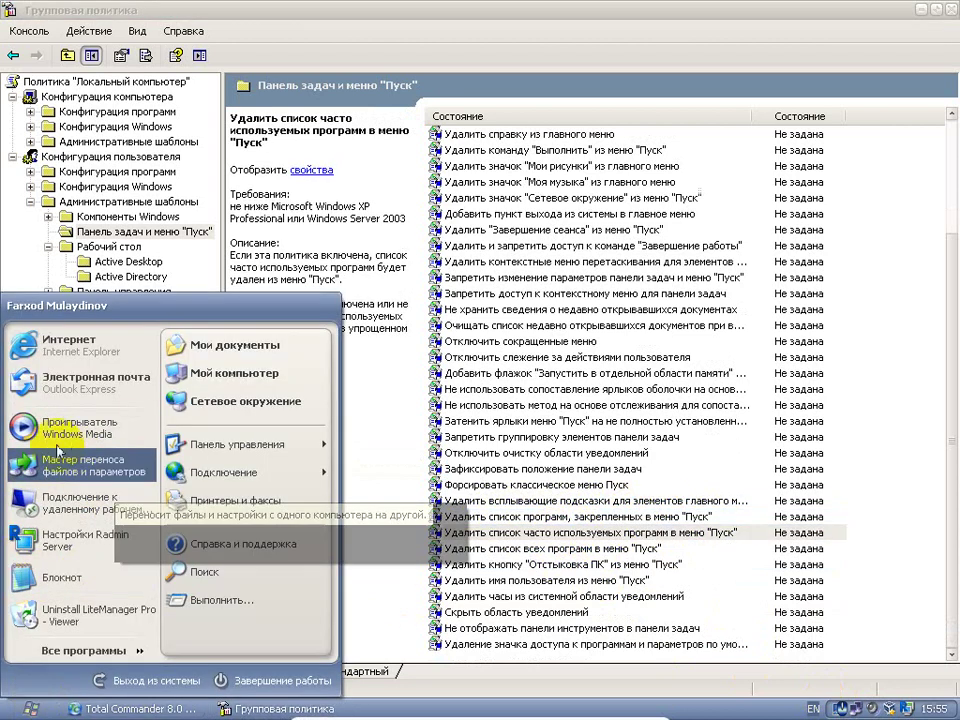
# Enable and apply the policy Удалить список часто используемых программ в меню "Пуск" and check its effect in the Start menu.
pyautogui.click(627, 537)
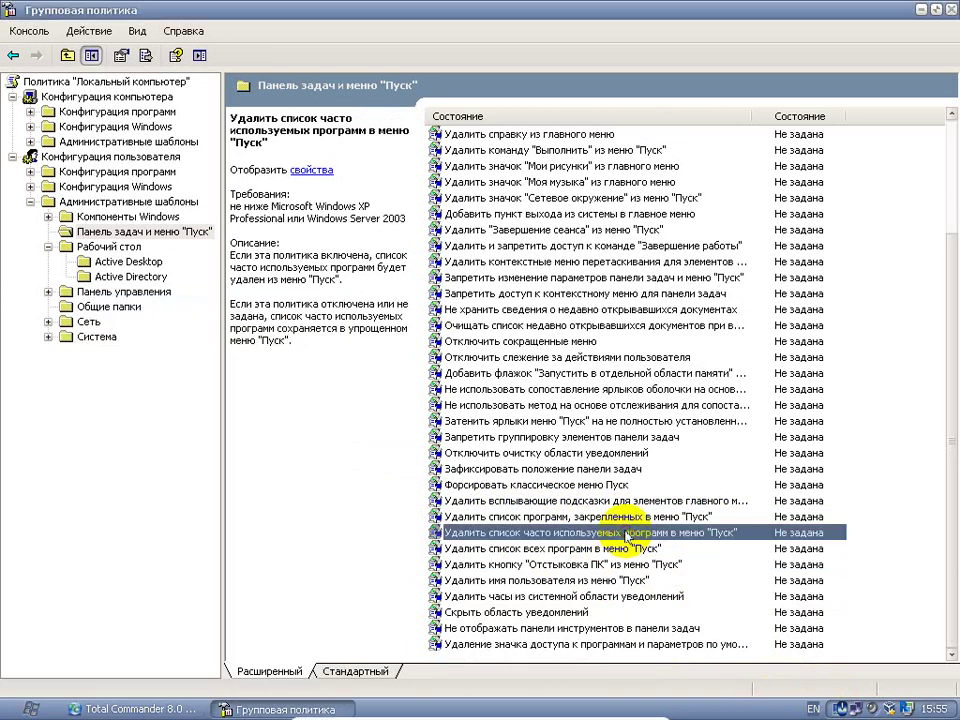
pyautogui.doubleClick(625, 535)
pyautogui.click(350, 262)
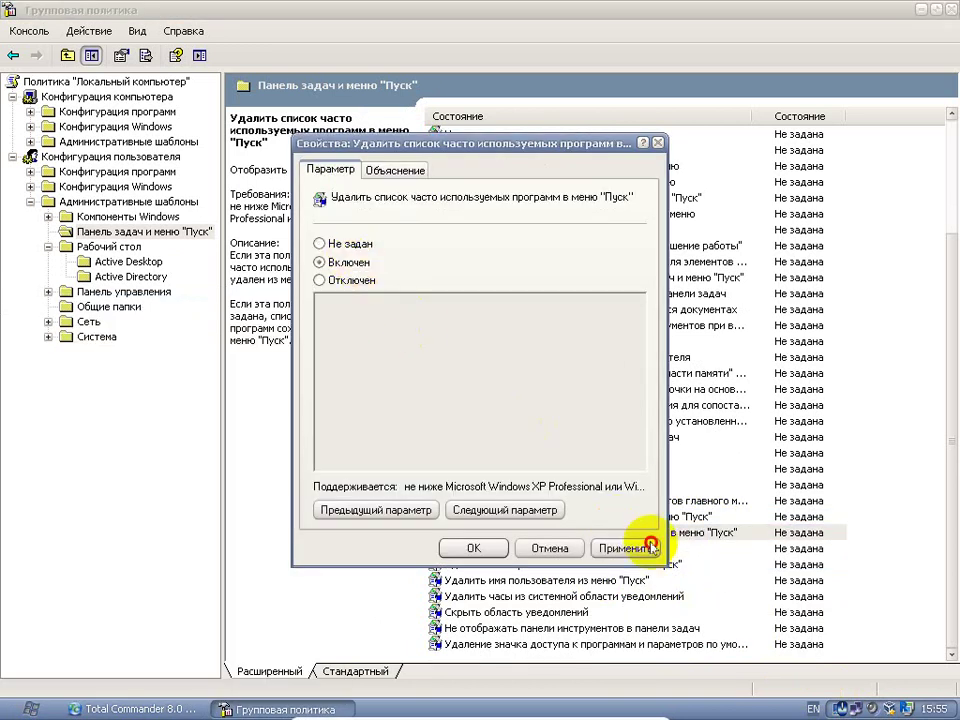
pyautogui.click(625, 548)
pyautogui.click(24, 708)
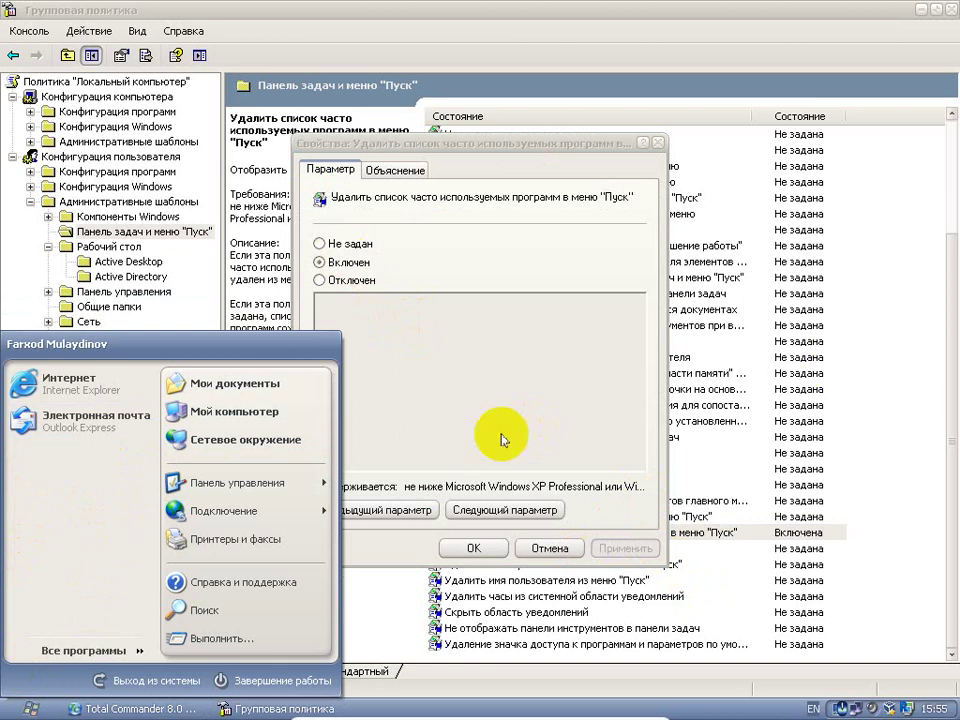
pyautogui.click(844, 482)
pyautogui.click(703, 534)
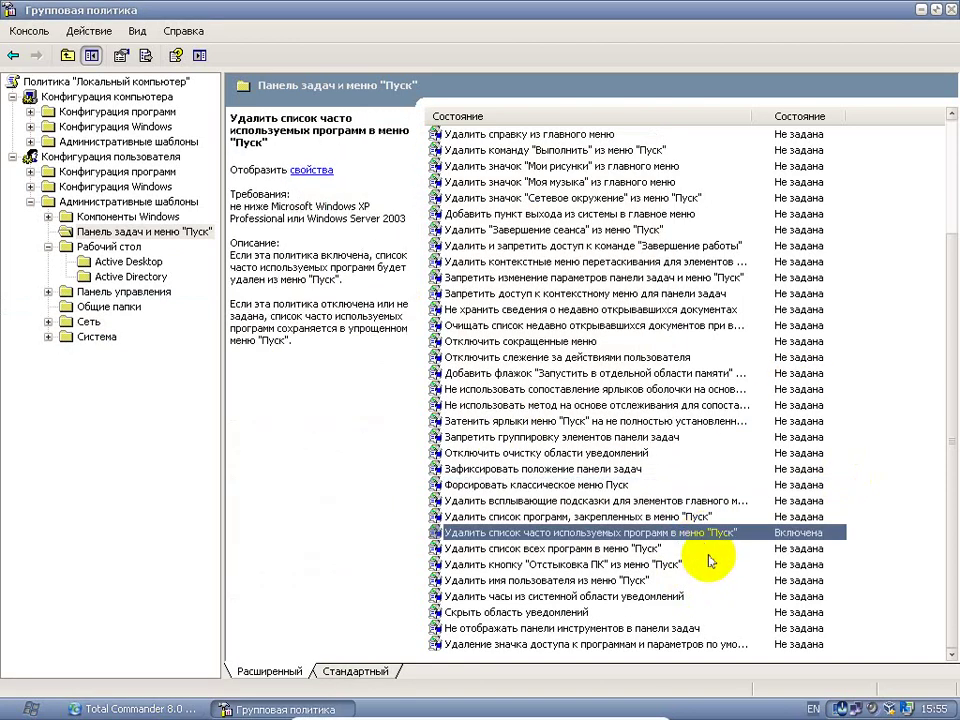
# Read the policies on removing "Избранное" and "Сетевые подключения" and look through the Start menu's general and additional customization options.
pyautogui.scroll(3, 708, 562)
pyautogui.click(582, 245)
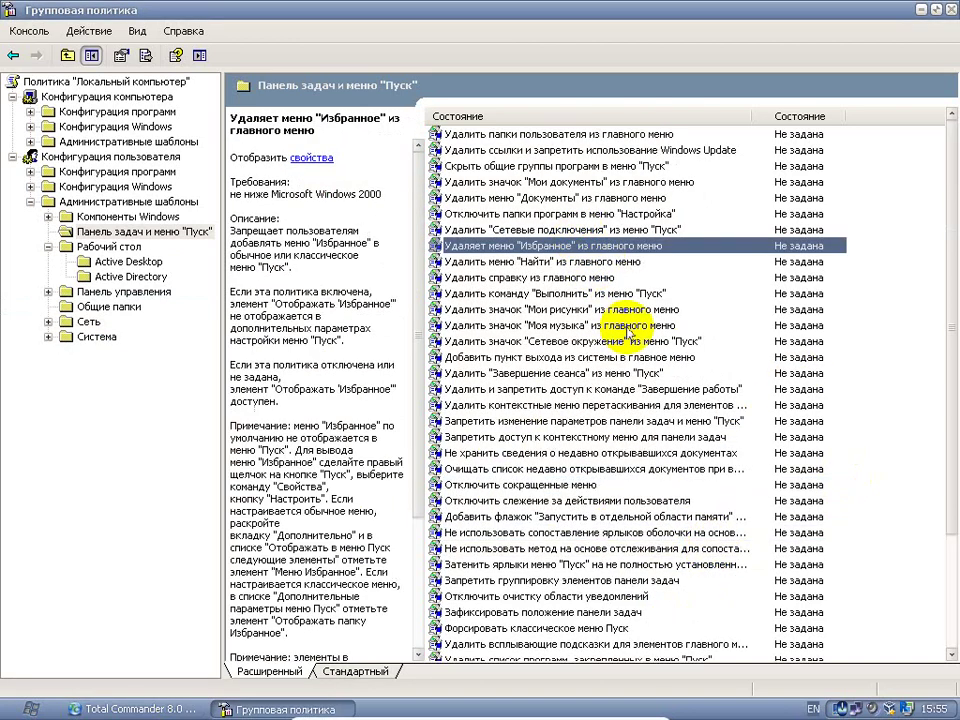
pyautogui.click(612, 229)
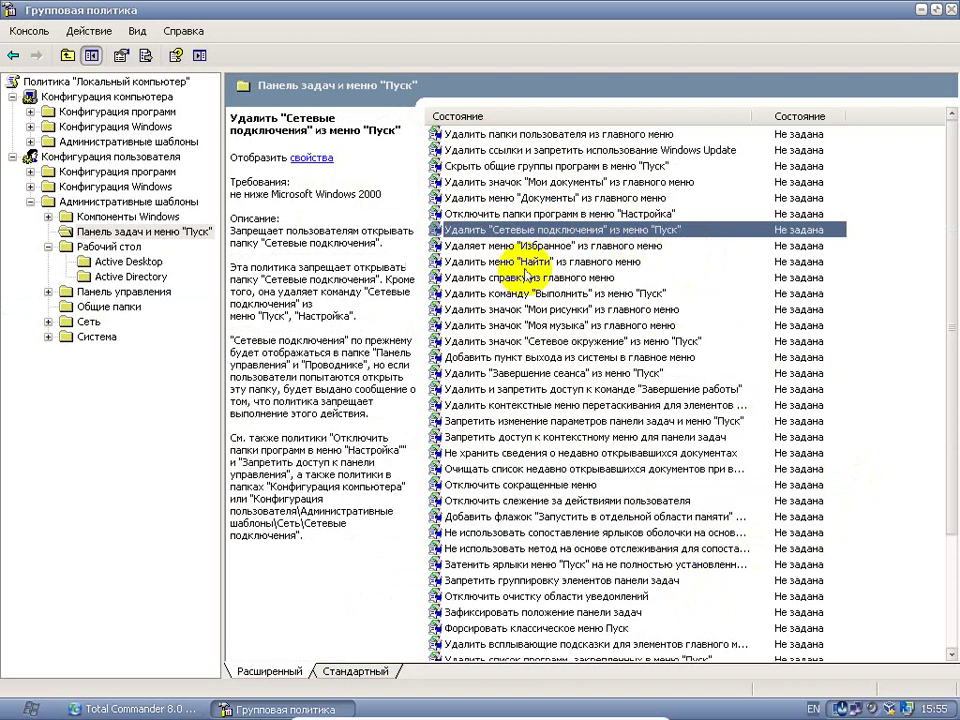
pyautogui.rightClick(30, 708)
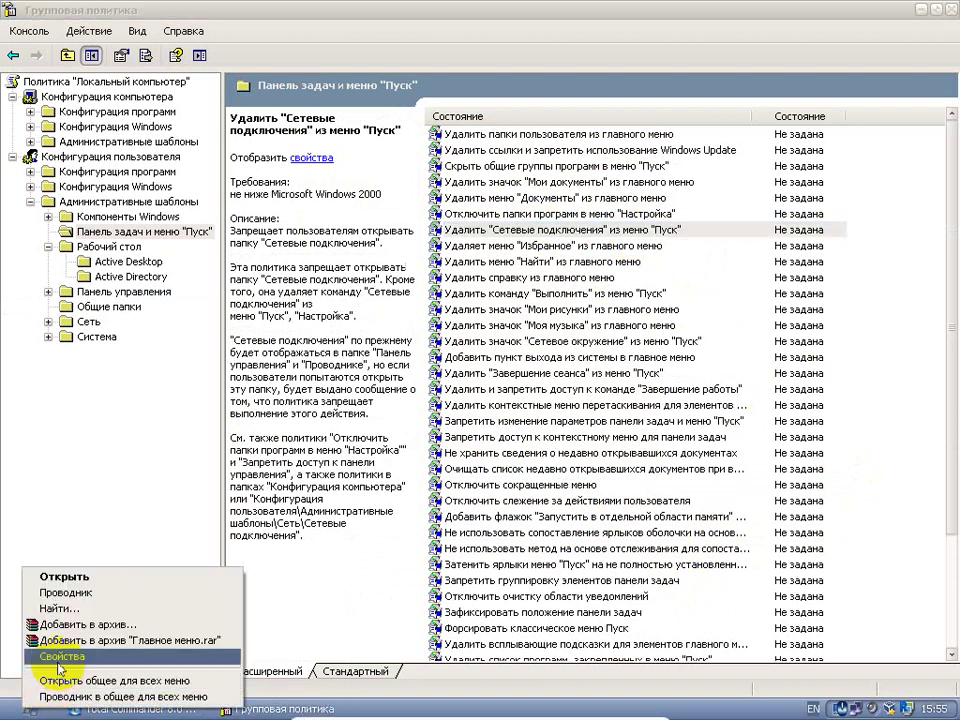
pyautogui.click(59, 657)
pyautogui.click(322, 529)
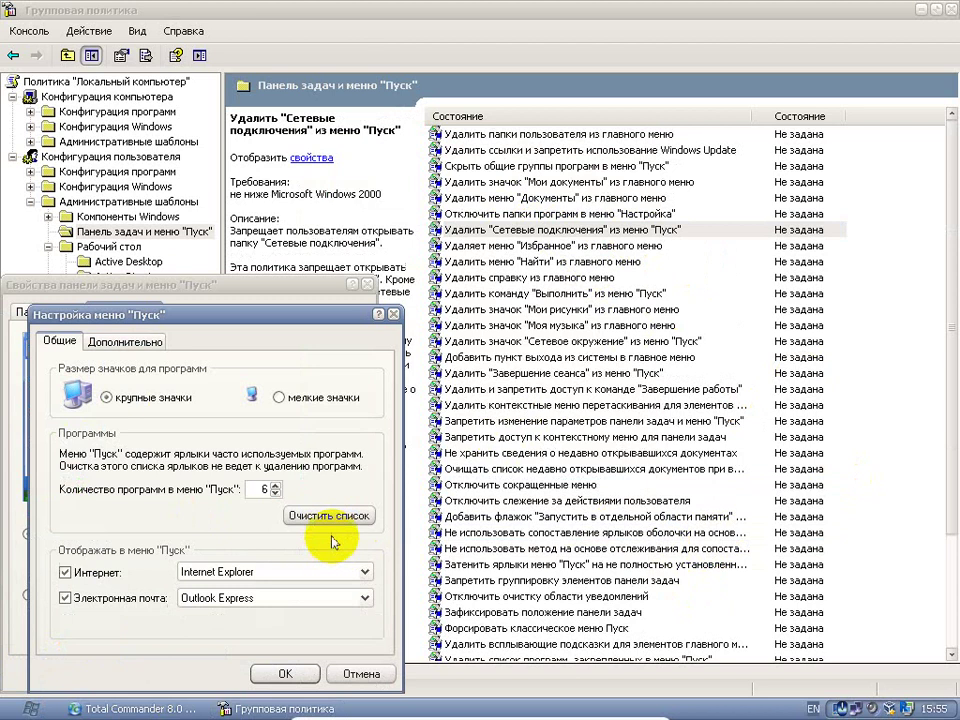
pyautogui.click(115, 341)
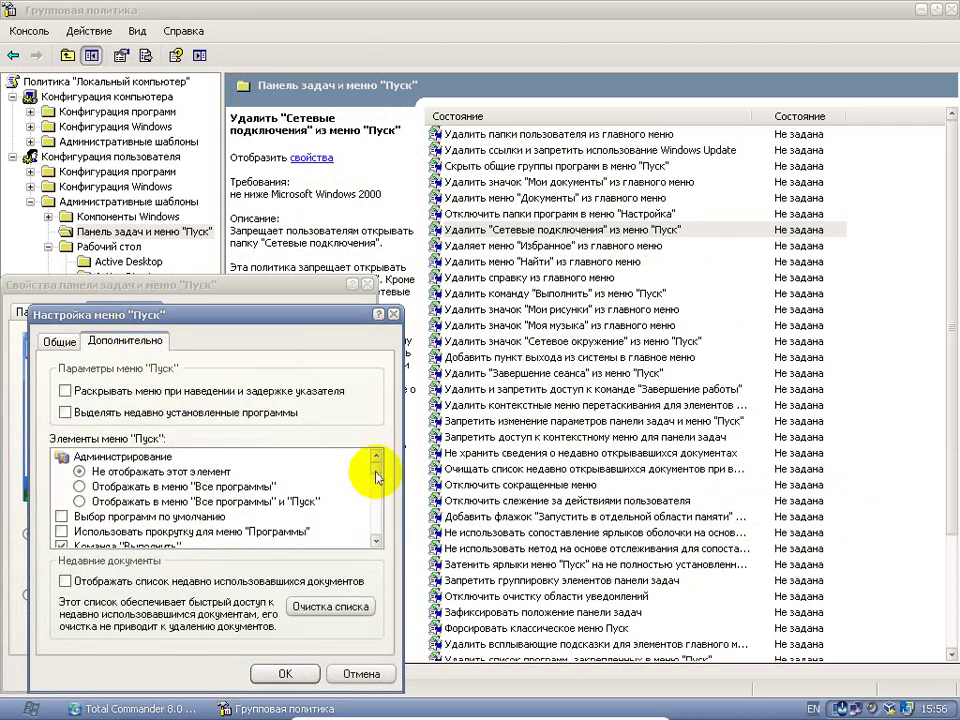
pyautogui.click(377, 544)
pyautogui.click(372, 550)
pyautogui.click(393, 314)
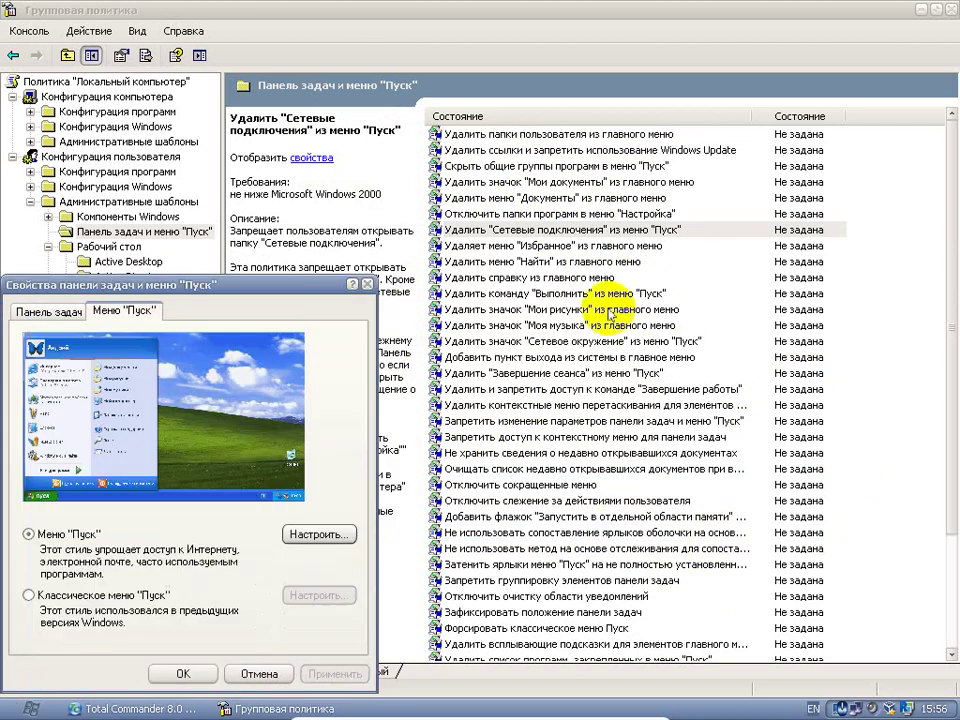
# Enable and apply the policy Удалить команду "Выполнить" из меню "Пуск" and check its effect in the Start menu.
pyautogui.click(650, 293)
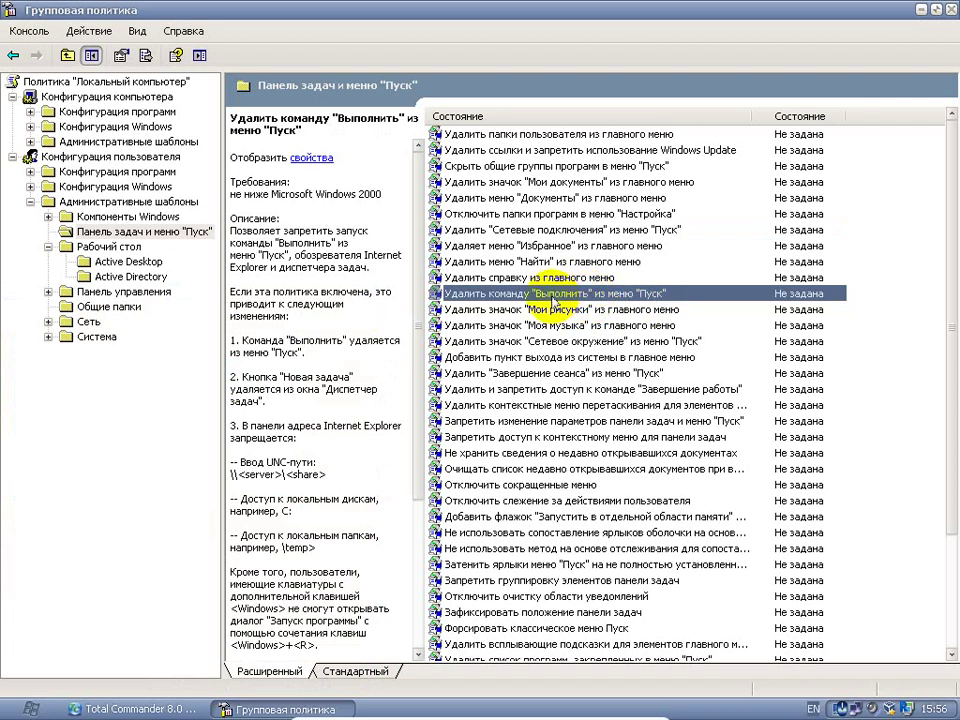
pyautogui.click(30, 708)
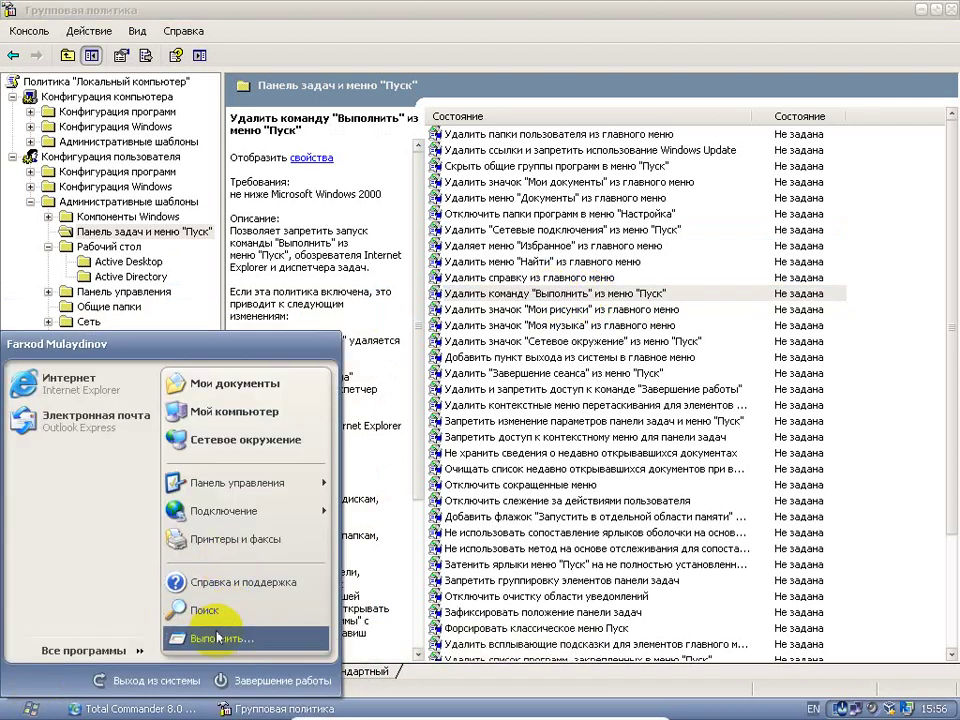
pyautogui.doubleClick(445, 292)
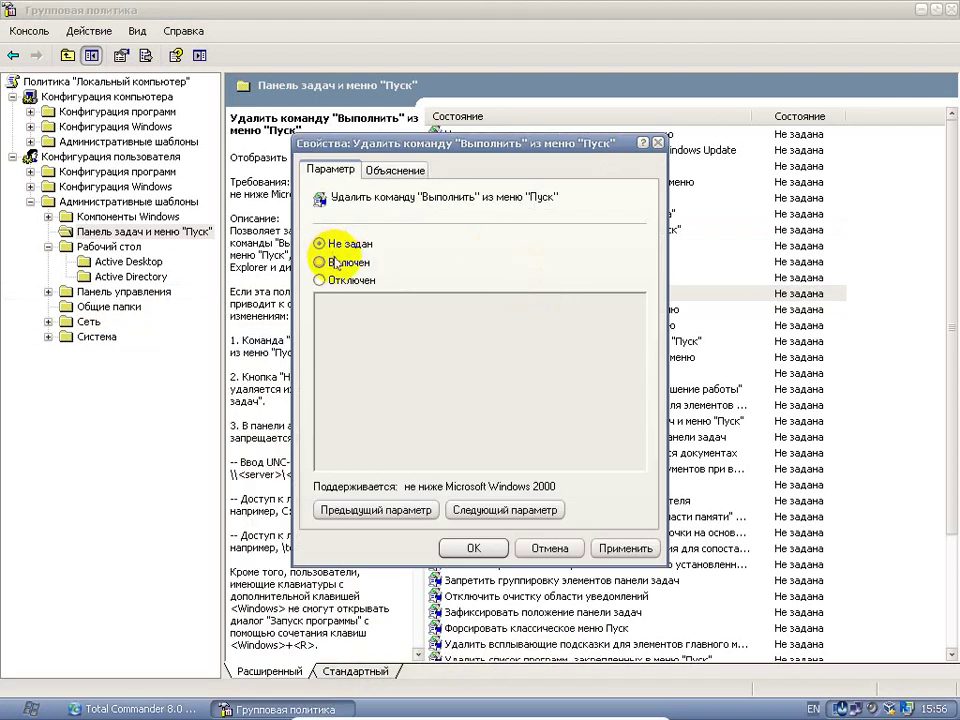
pyautogui.click(336, 262)
pyautogui.click(626, 548)
pyautogui.click(30, 708)
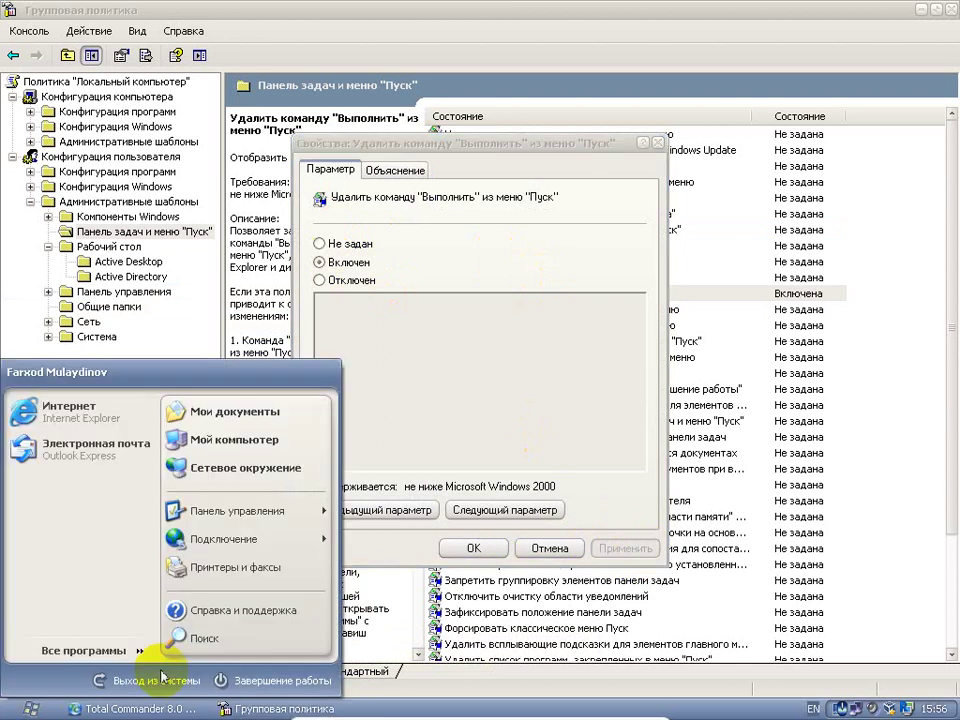
pyautogui.click(446, 367)
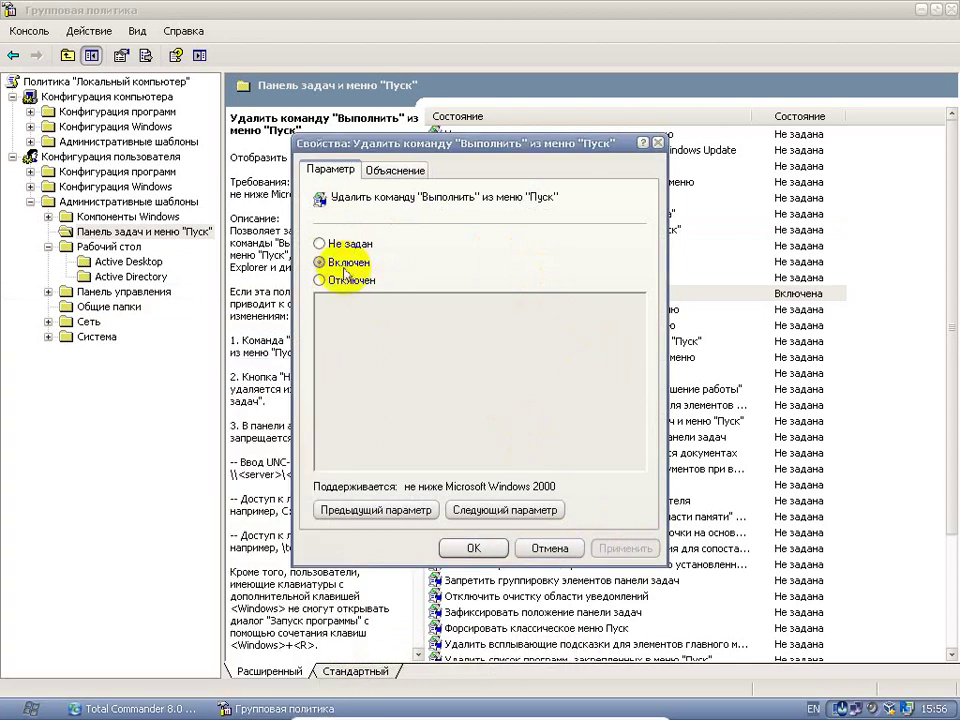
# Set the policy Удалить команду "Выполнить" из меню "Пуск" to Отключен, apply it and check the Start menu again.
pyautogui.click(352, 280)
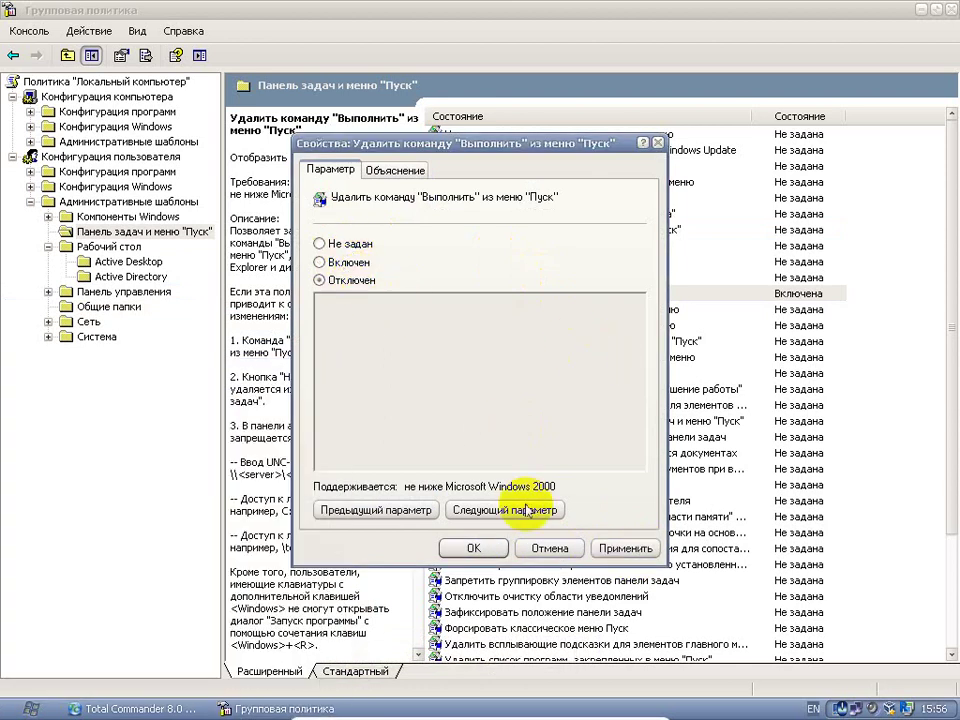
pyautogui.click(622, 548)
pyautogui.click(30, 708)
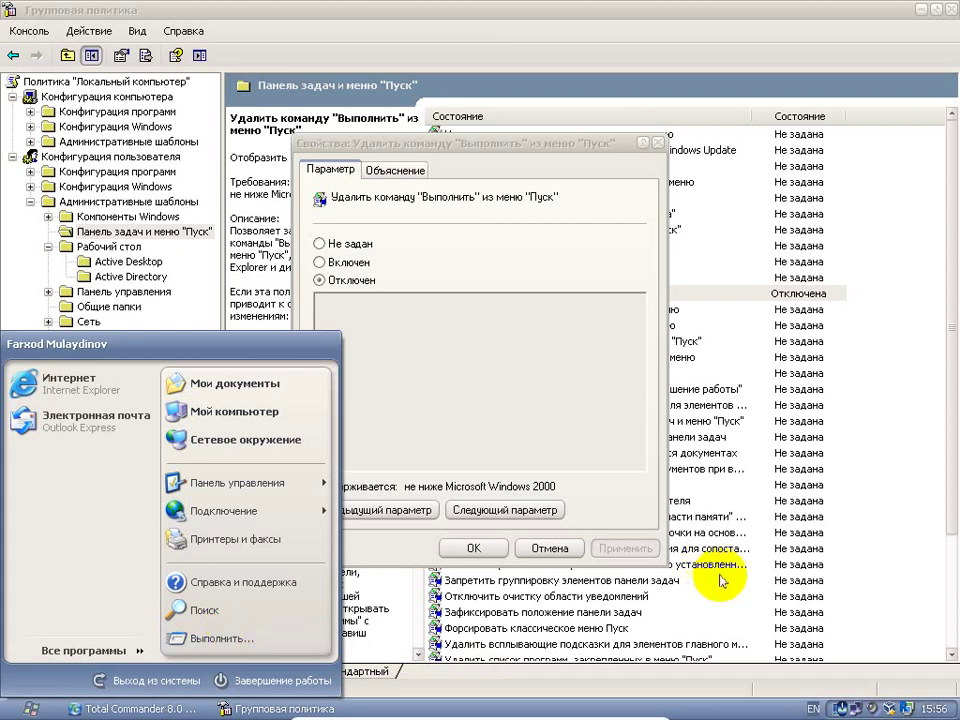
pyautogui.click(538, 550)
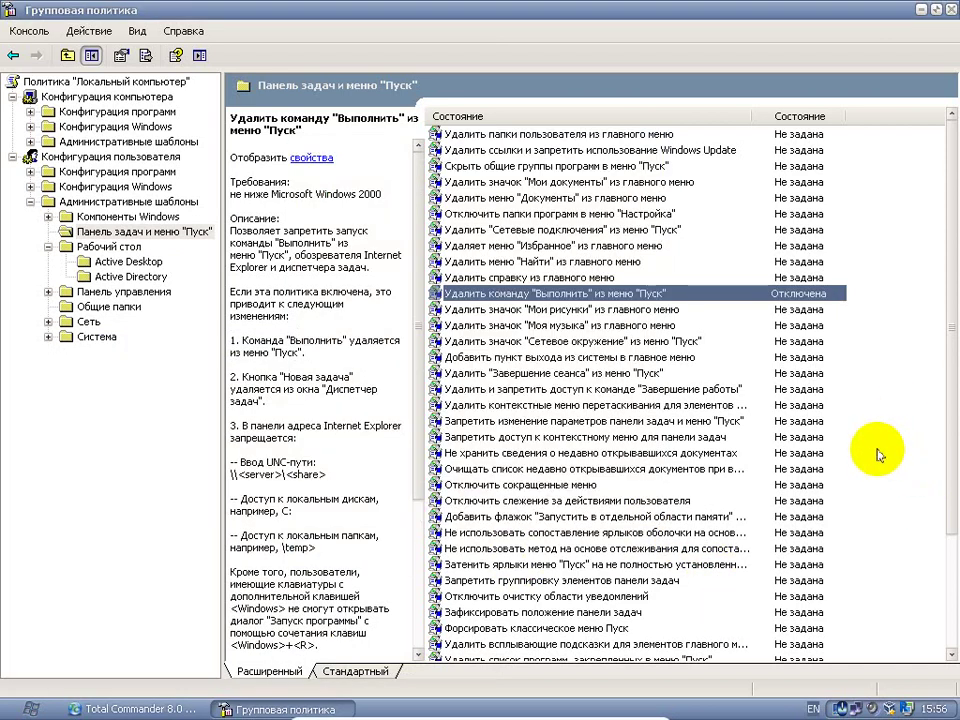
# Expand the Система folder of the user administrative templates and display the policies in Возможности Ctrl+Alt+Del.
pyautogui.doubleClick(96, 337)
pyautogui.press('Down')
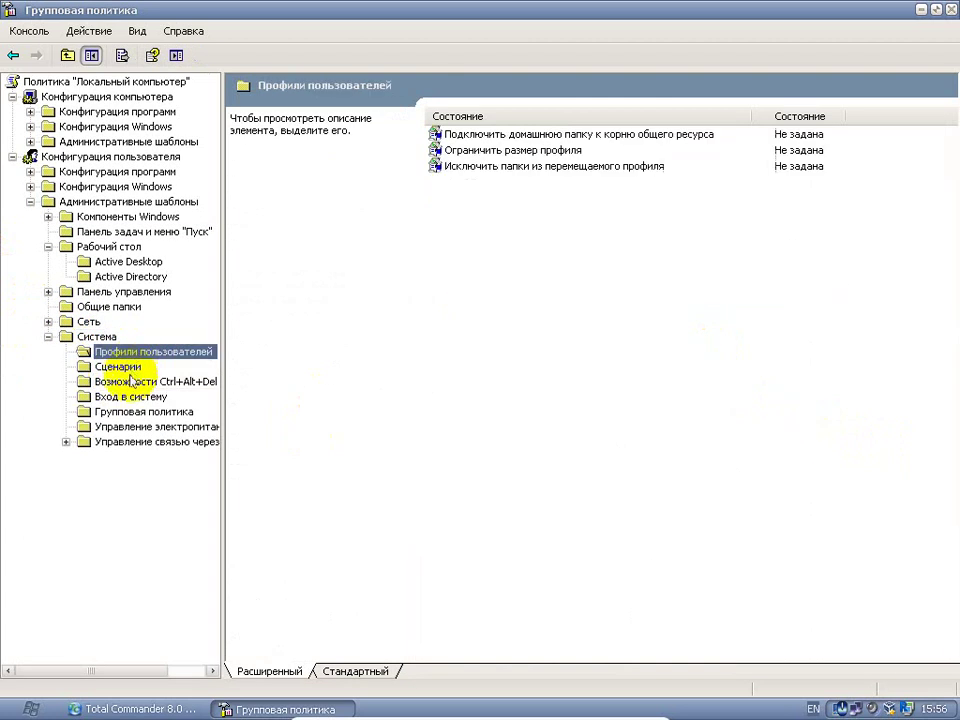
pyautogui.press('Down')
pyautogui.press('Down')
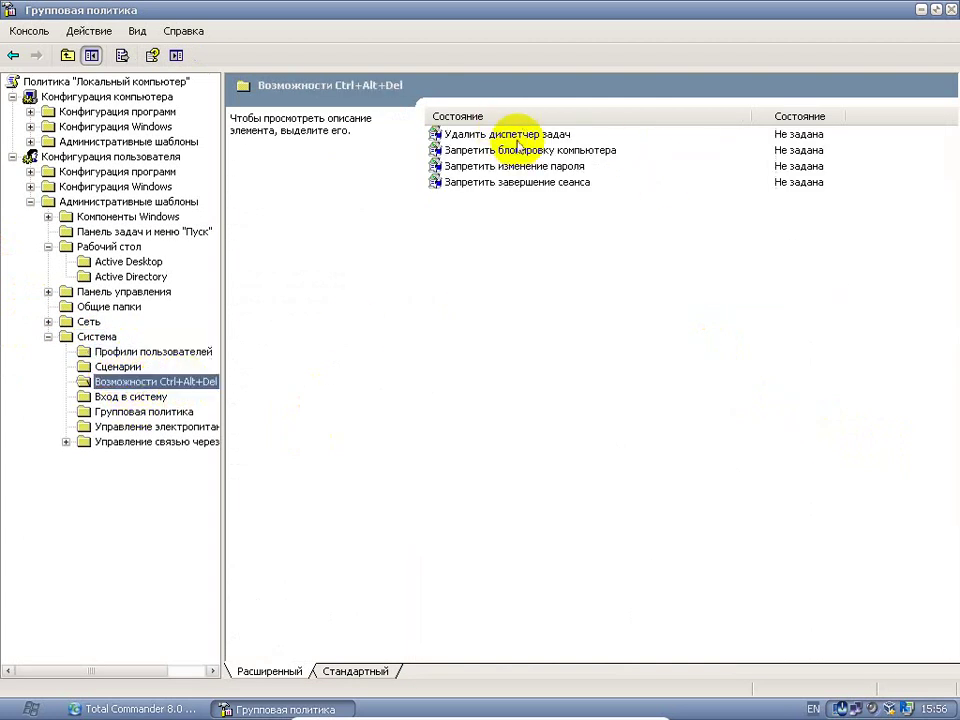
pyautogui.click(803, 113)
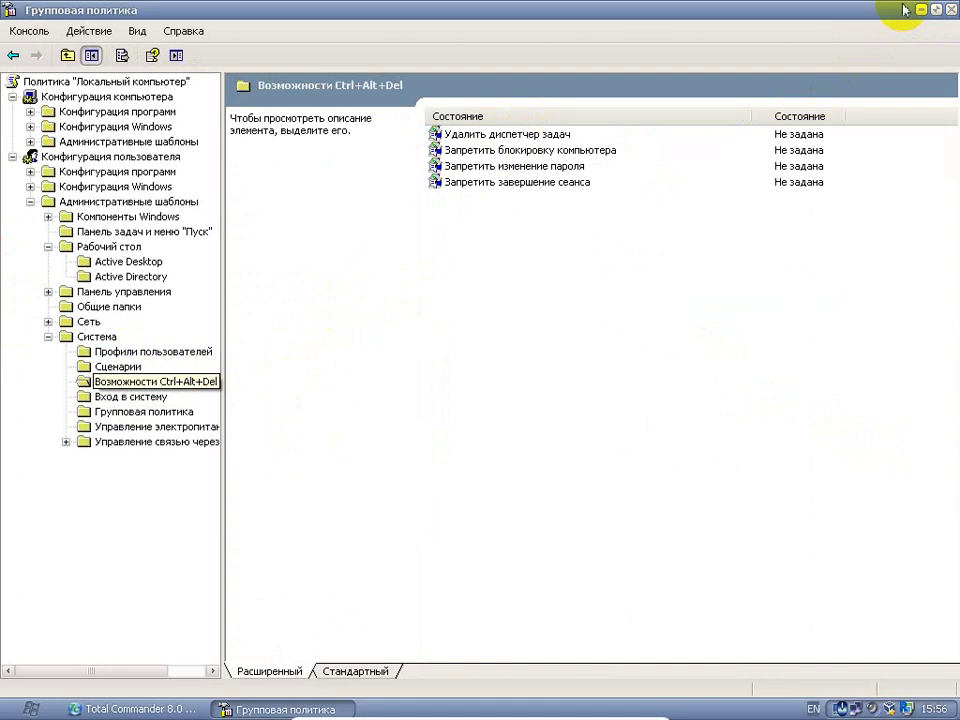
# Send Ctrl-Alt-Del to the virtual machine to check the available Windows security options.
pyautogui.moveTo(561, 709)
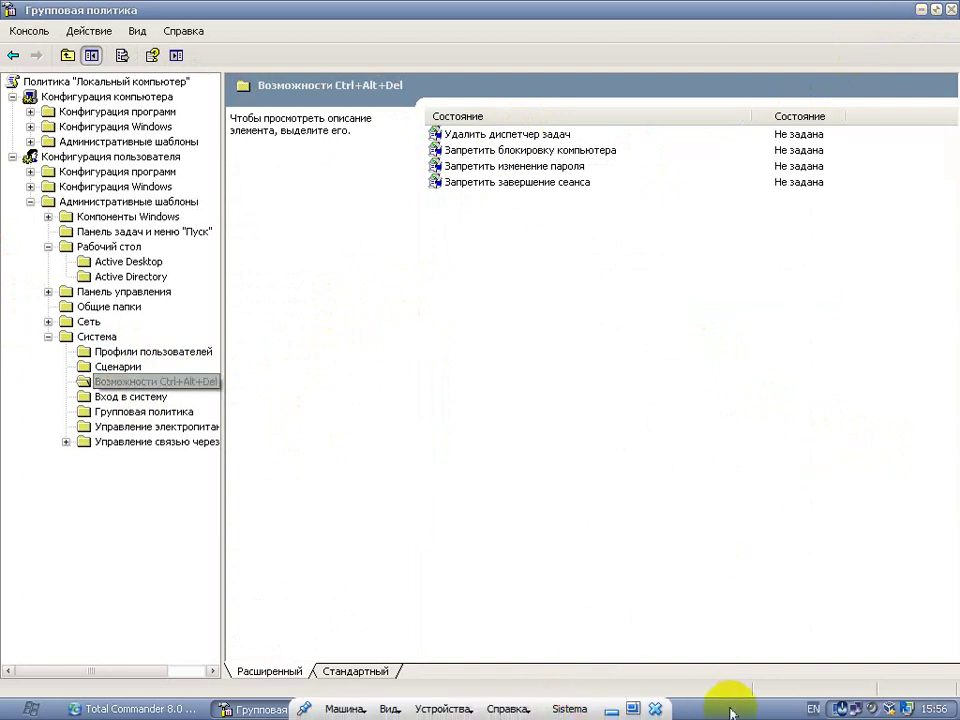
pyautogui.click(392, 709)
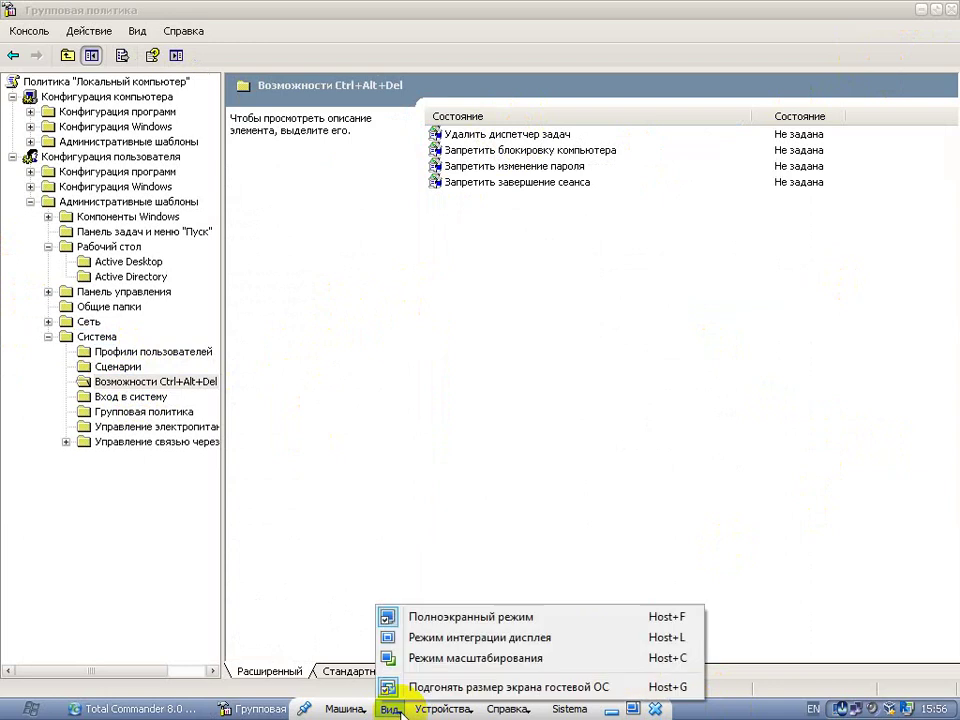
pyautogui.moveTo(430, 708)
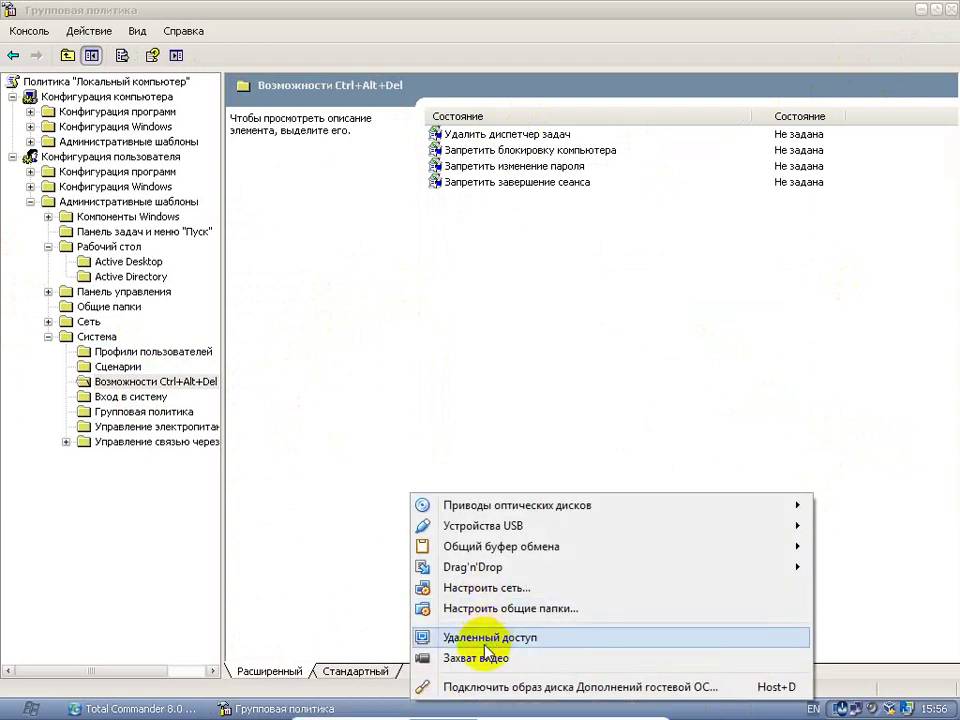
pyautogui.moveTo(343, 708)
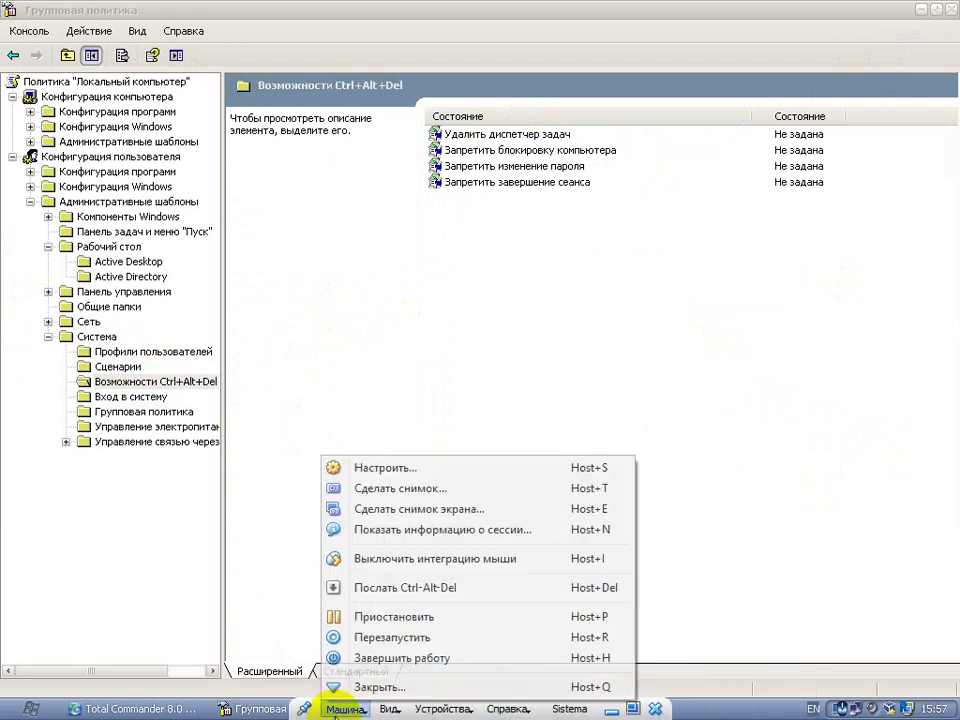
pyautogui.click(408, 592)
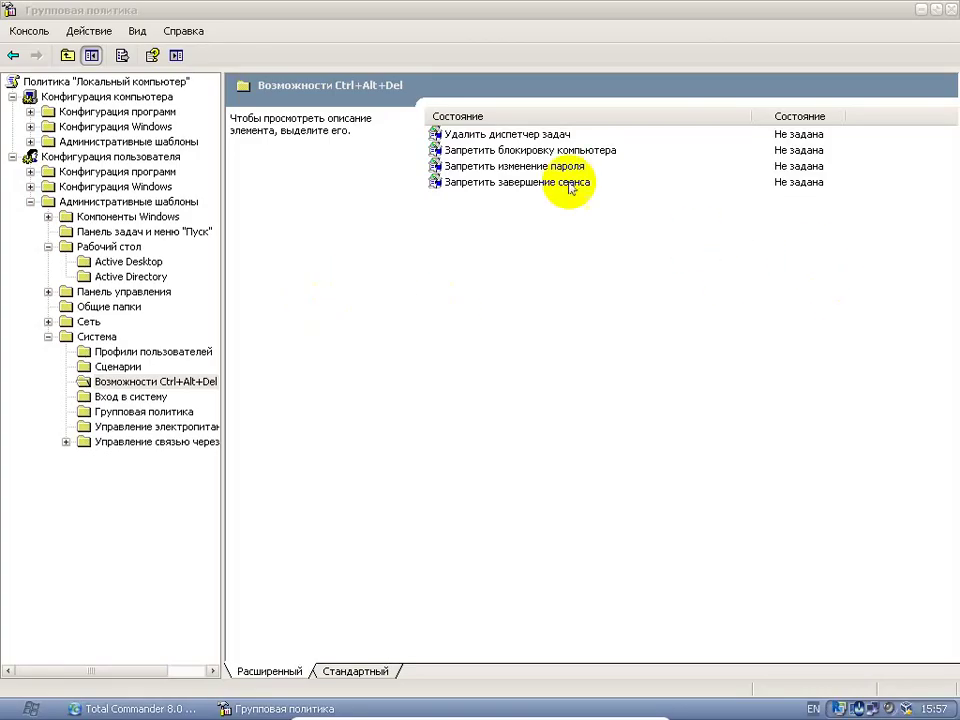
# Enable and apply the policy Удалить диспетчер задач and check its effect by sending Ctrl-Alt-Del to the virtual machine.
pyautogui.click(495, 133)
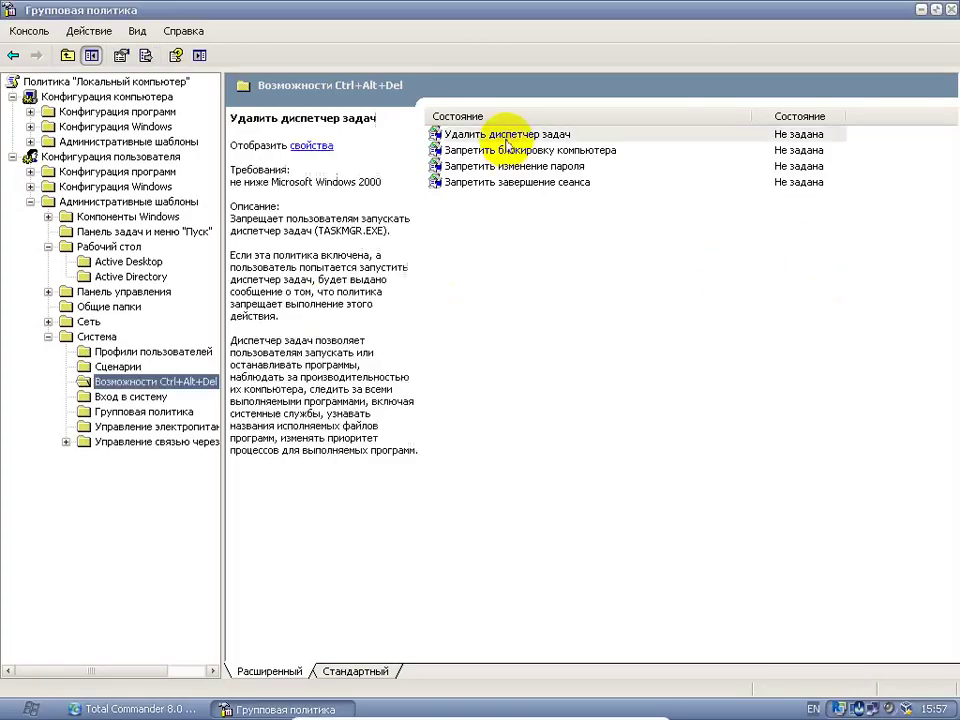
pyautogui.doubleClick(617, 143)
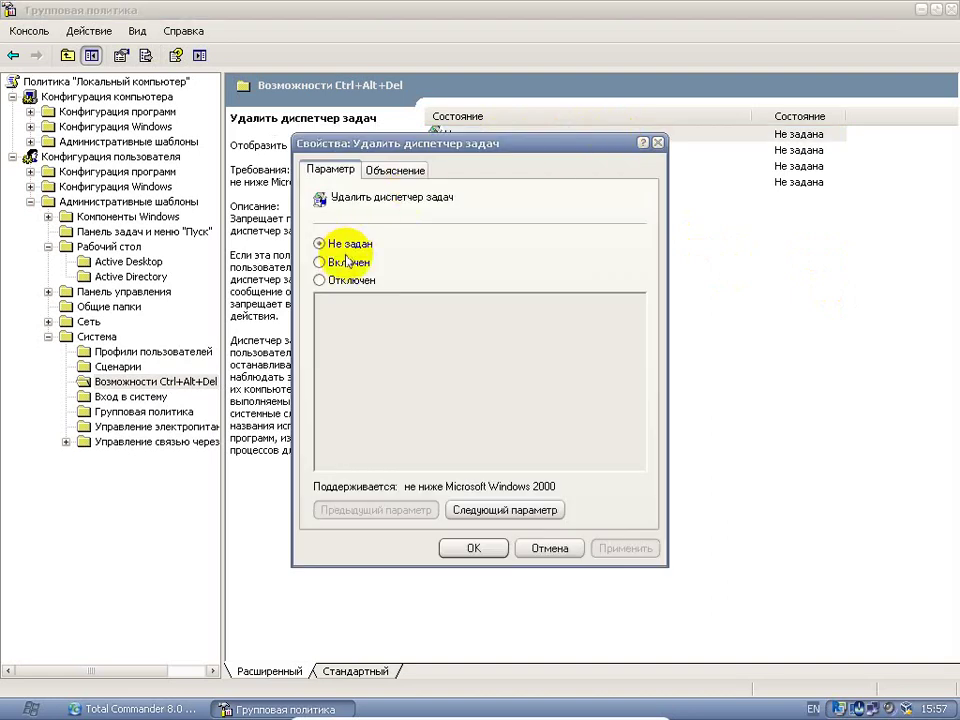
pyautogui.click(320, 262)
pyautogui.click(612, 550)
pyautogui.click(480, 548)
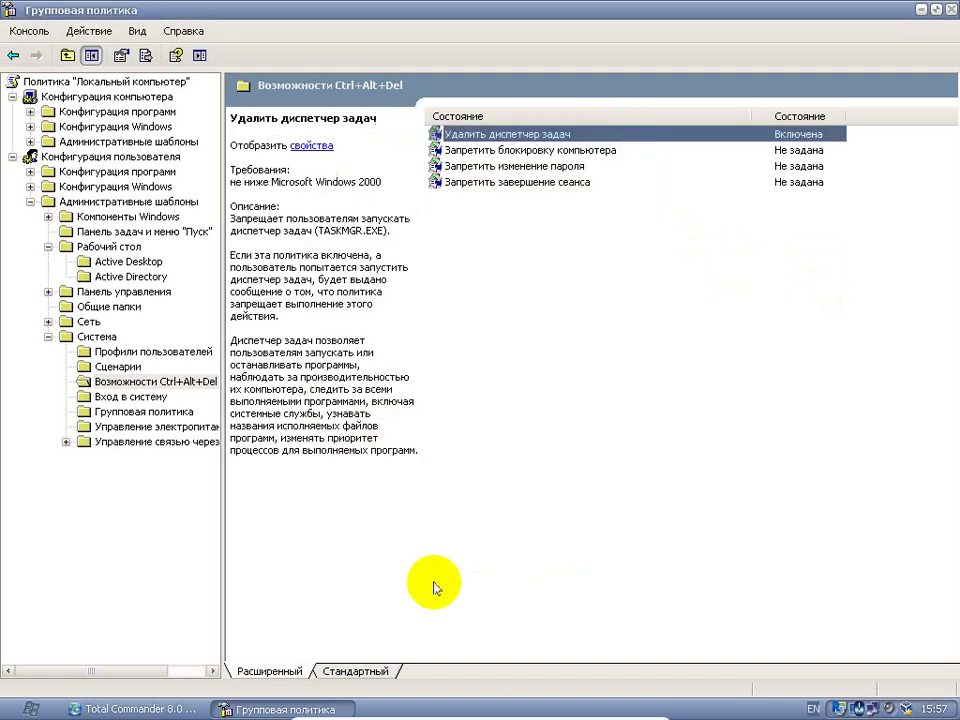
pyautogui.click(350, 709)
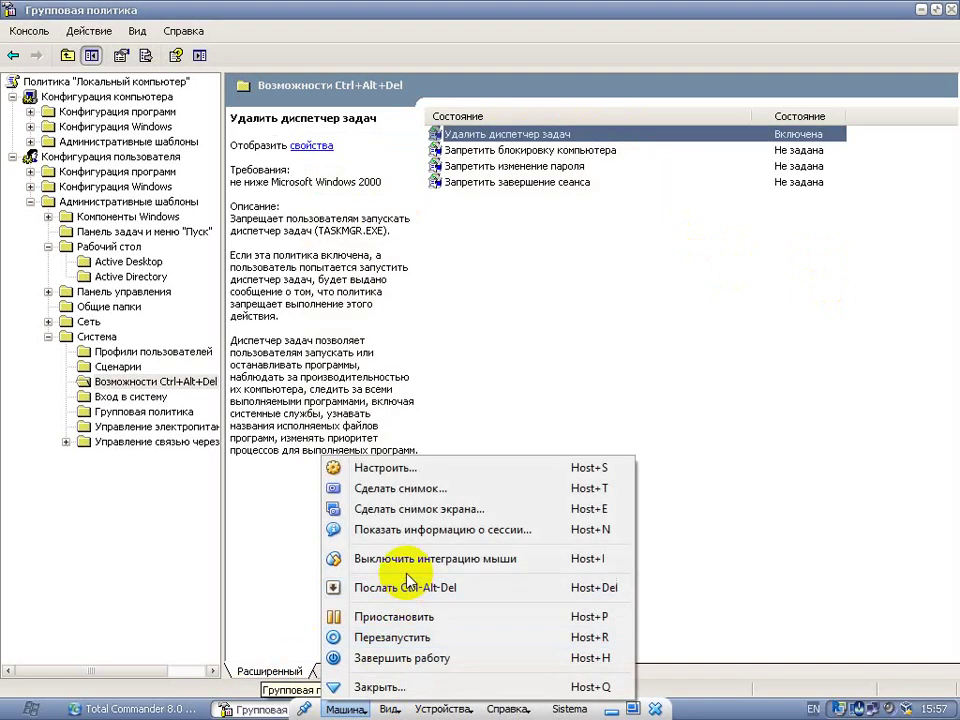
pyautogui.click(400, 405)
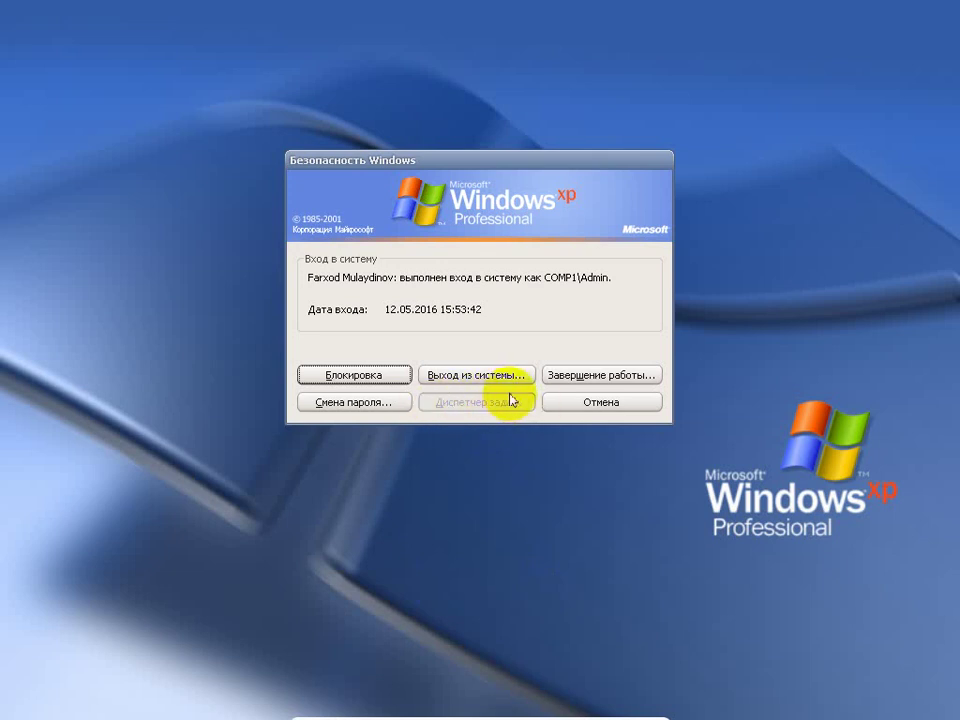
# Enable and apply the policy Запретить блокировку компьютера and check its effect by sending Ctrl-Alt-Del to the virtual machine.
pyautogui.press('Escape')
pyautogui.click(506, 152)
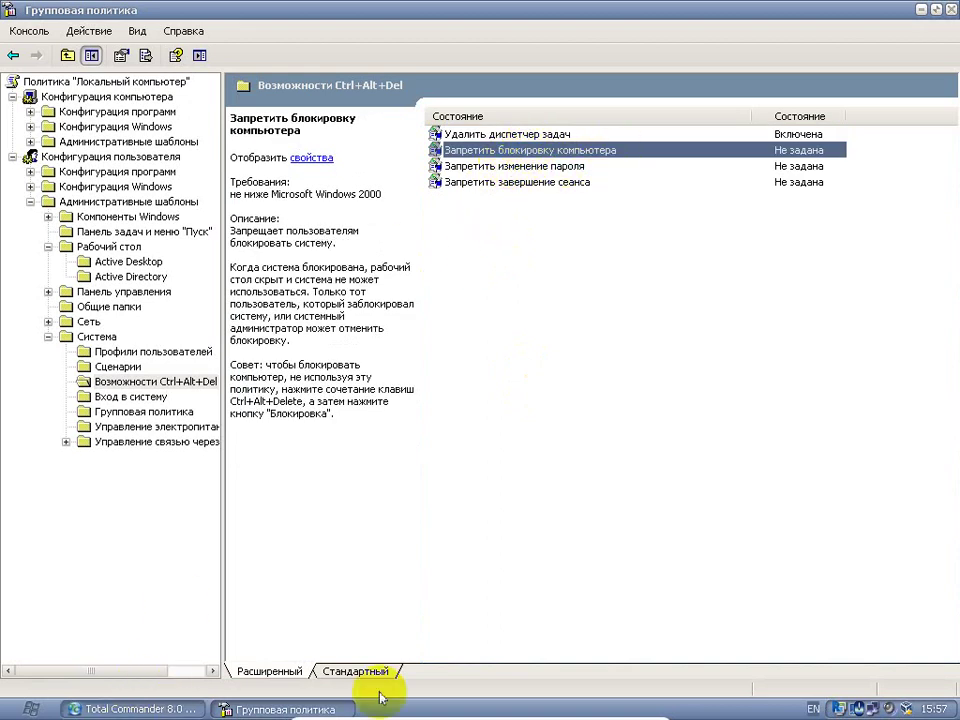
pyautogui.moveTo(322, 680)
pyautogui.click(345, 708)
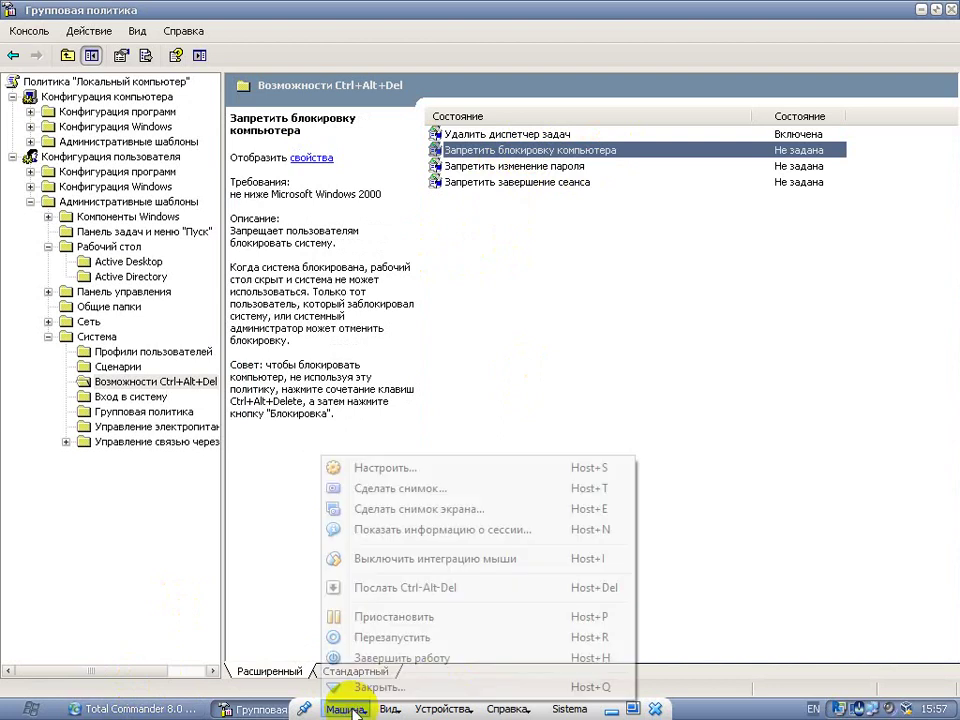
pyautogui.click(377, 526)
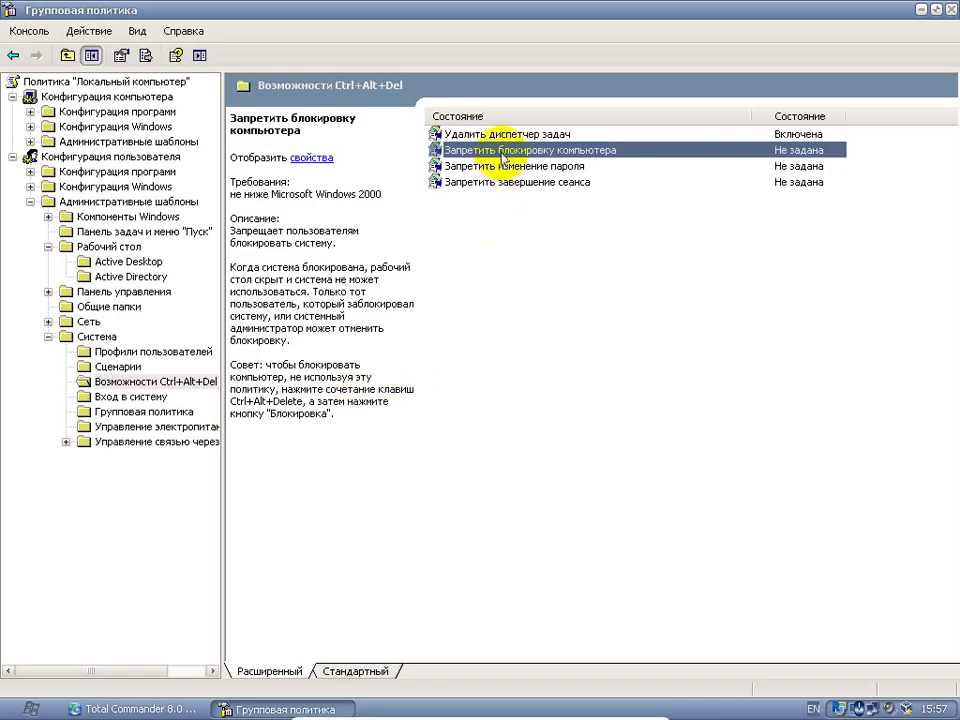
pyautogui.doubleClick(440, 150)
pyautogui.click(349, 263)
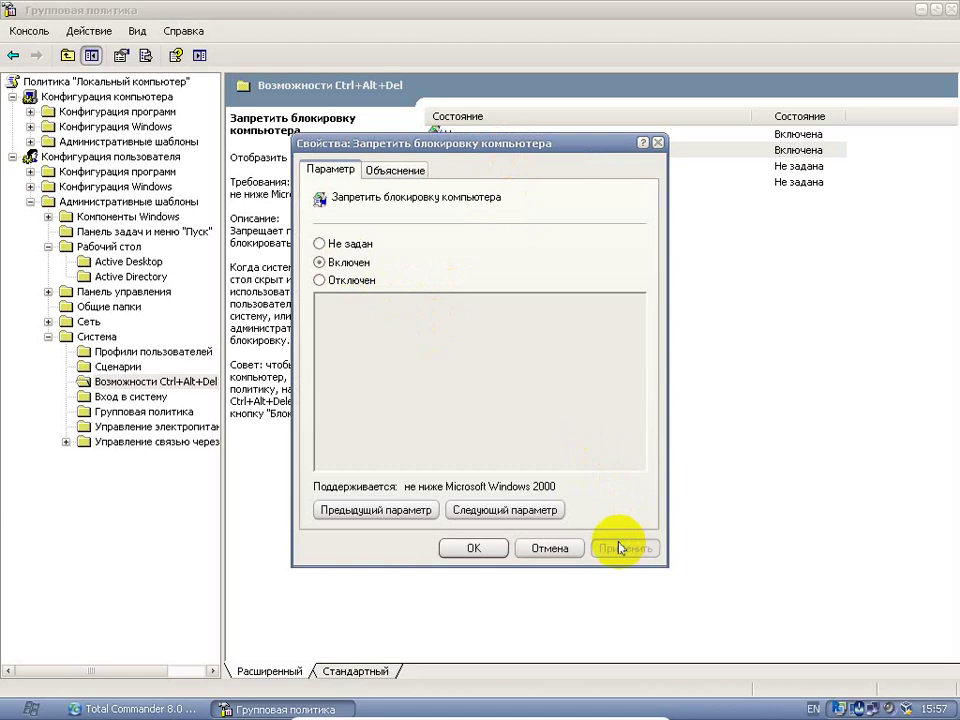
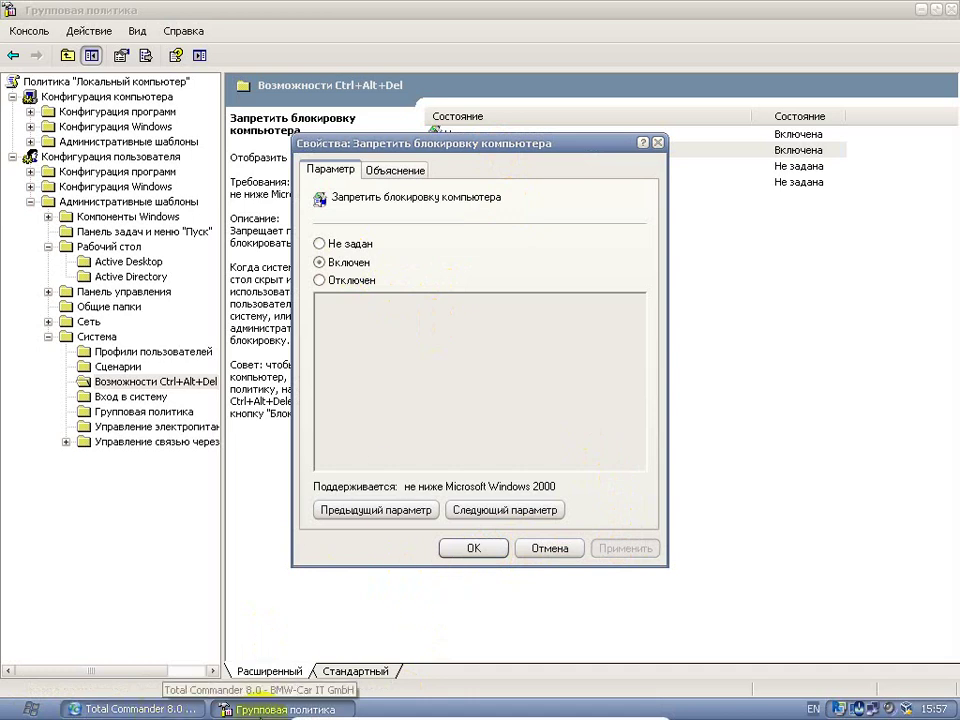
pyautogui.click(345, 708)
pyautogui.click(400, 581)
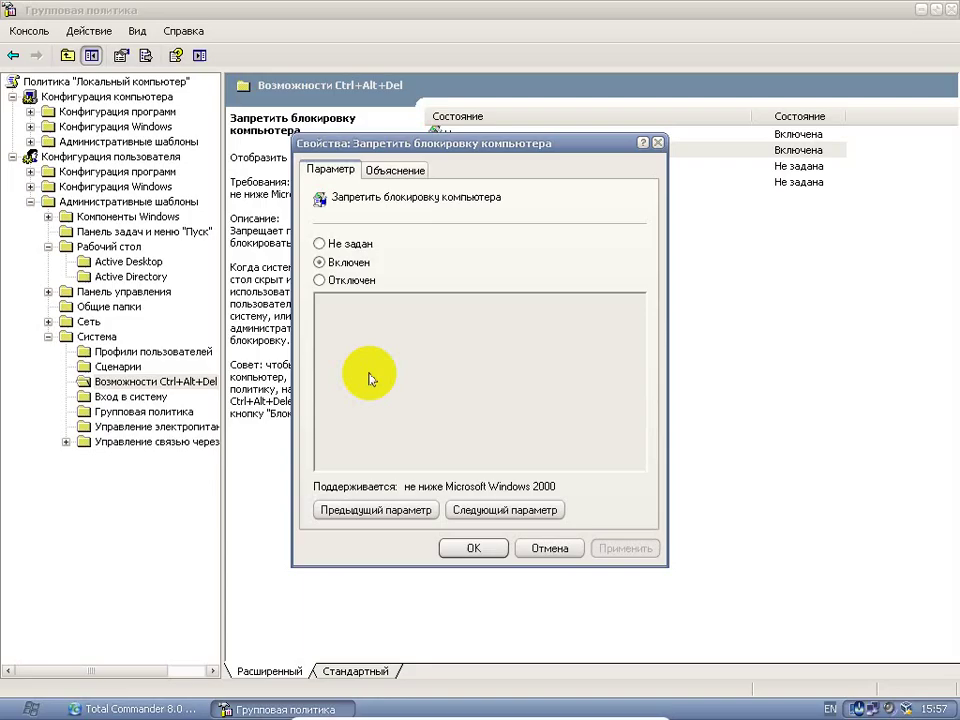
pyautogui.click(653, 143)
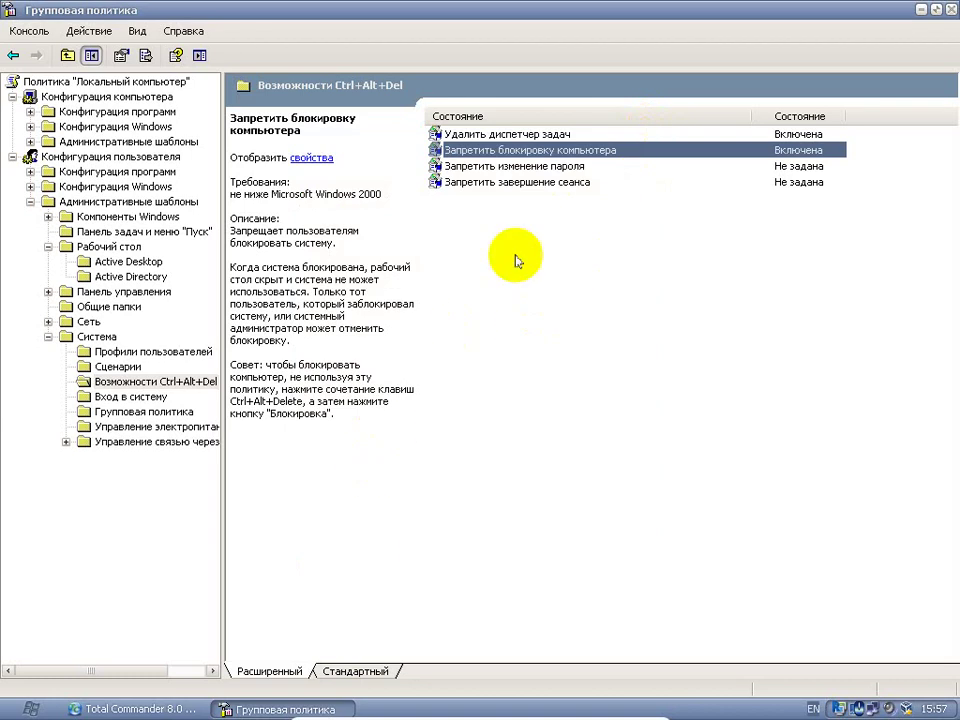
# View the descriptions of the password change and logoff policies, and set Запретить блокировку компьютера to Не задан.
pyautogui.click(568, 167)
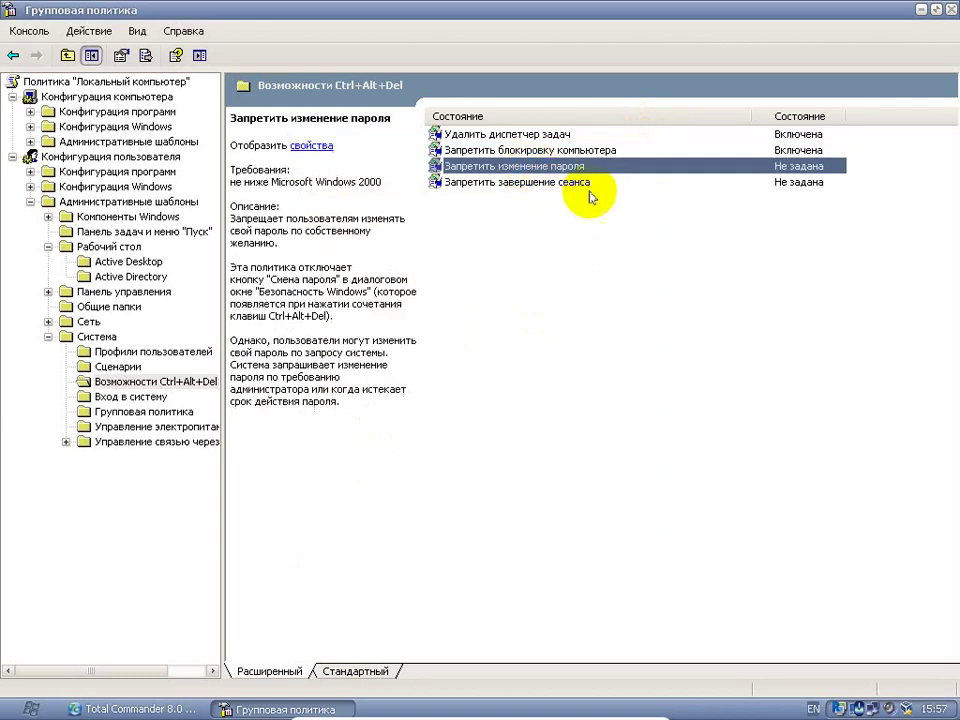
pyautogui.click(500, 180)
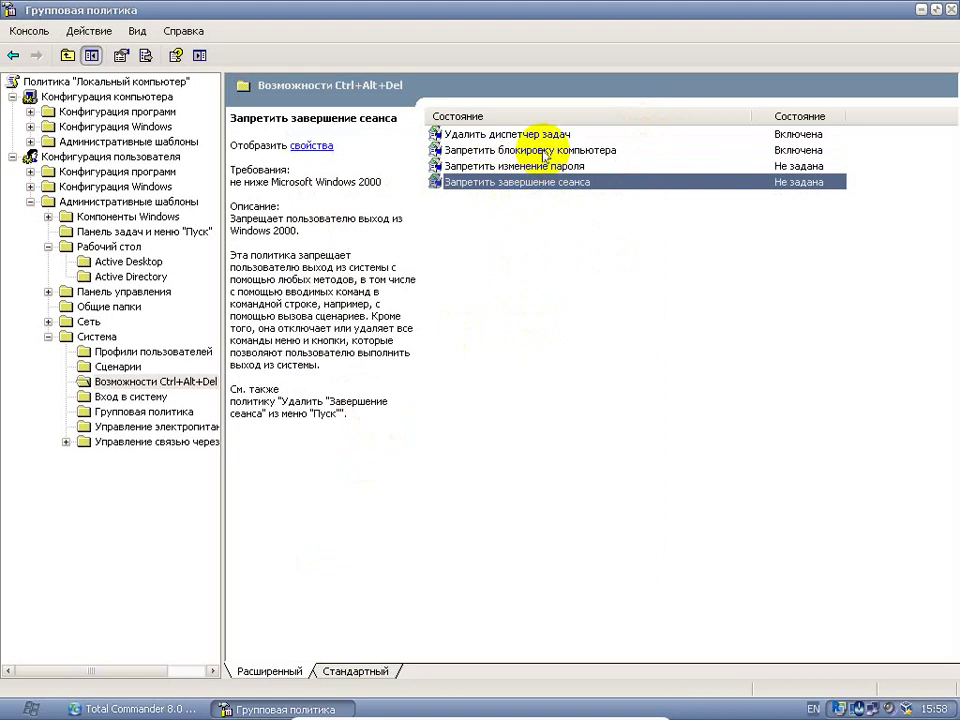
pyautogui.click(544, 152)
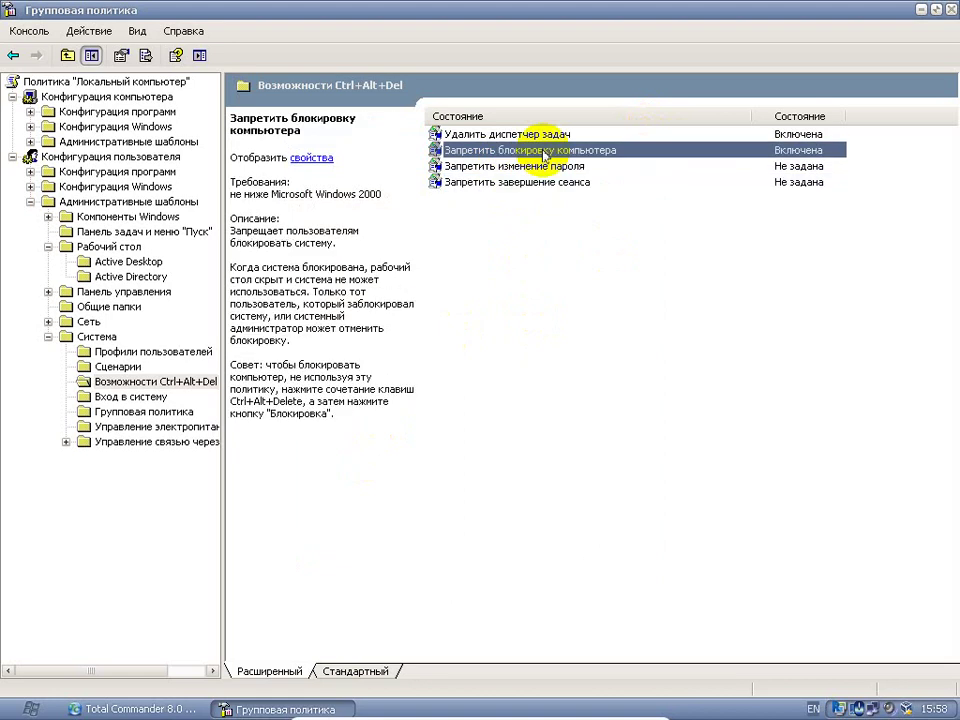
pyautogui.doubleClick(544, 155)
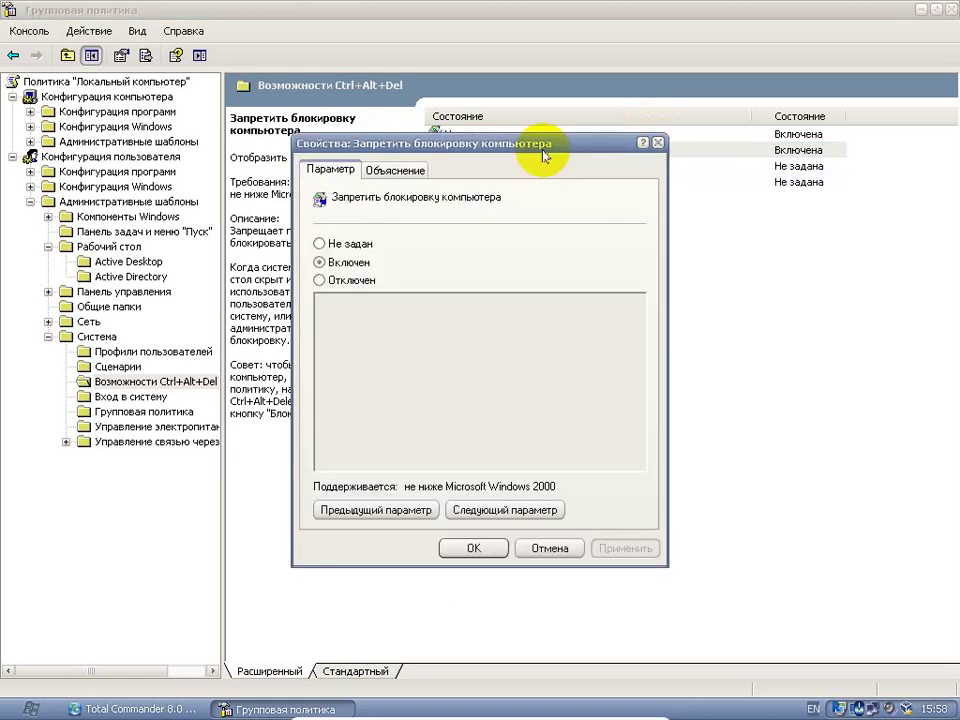
pyautogui.click(350, 244)
pyautogui.click(614, 549)
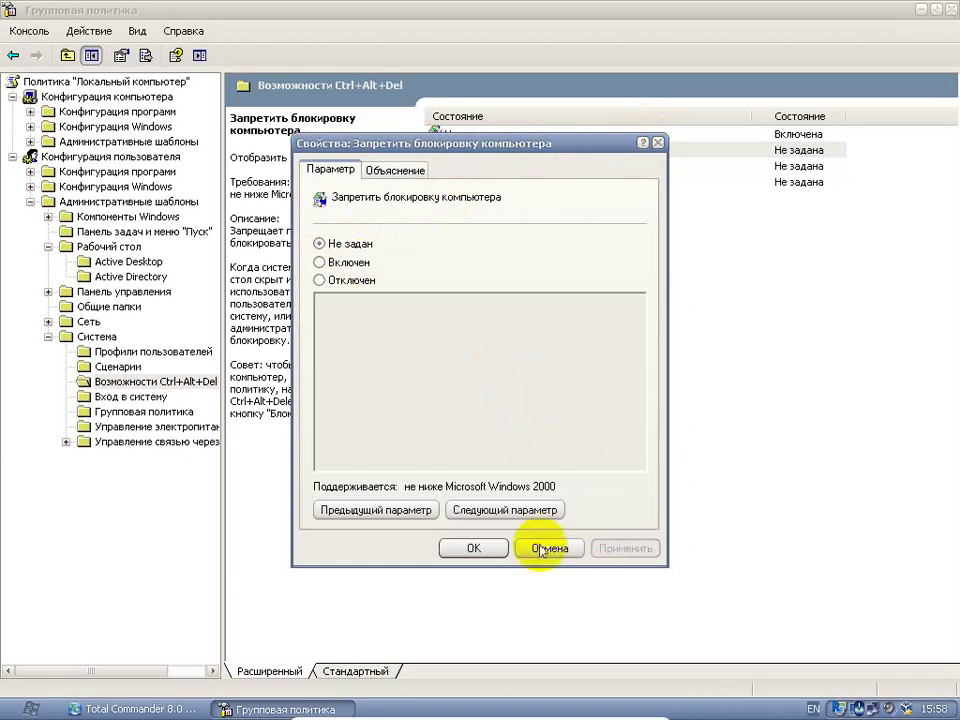
pyautogui.click(460, 552)
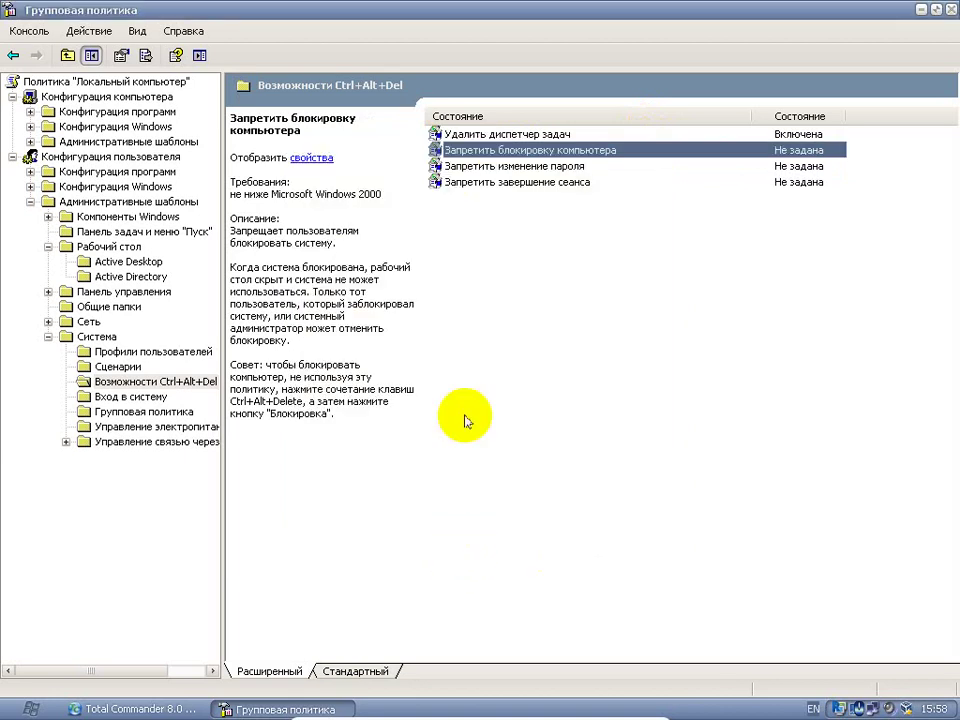
# Set the policy Удалить диспетчер задач to Не задан, apply it and close its properties.
pyautogui.click(519, 134)
pyautogui.doubleClick(519, 134)
pyautogui.click(365, 246)
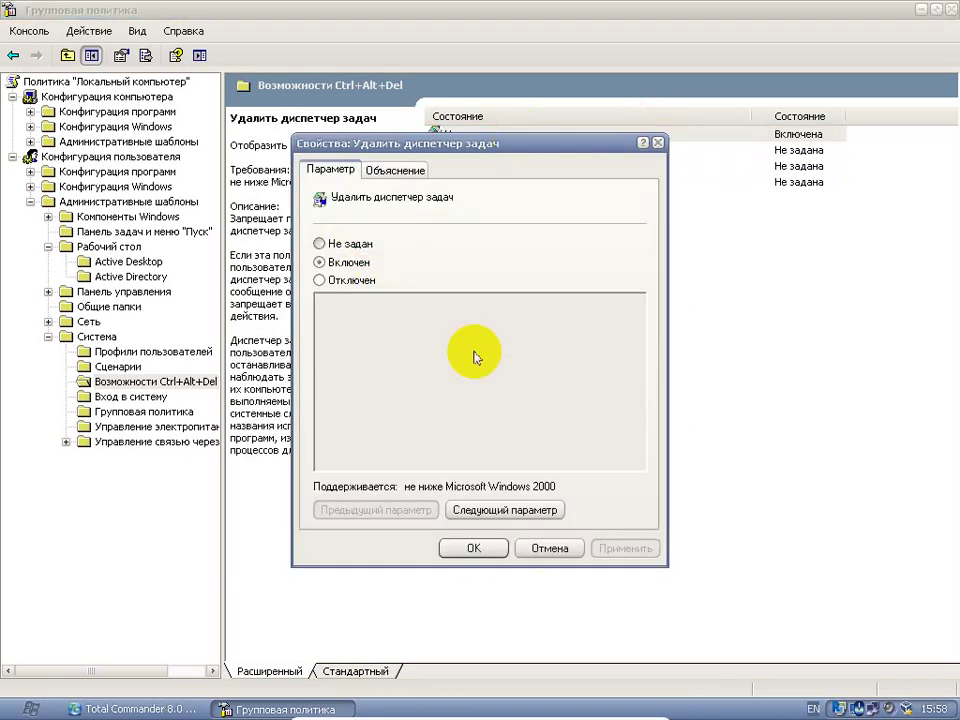
pyautogui.click(615, 549)
pyautogui.click(462, 550)
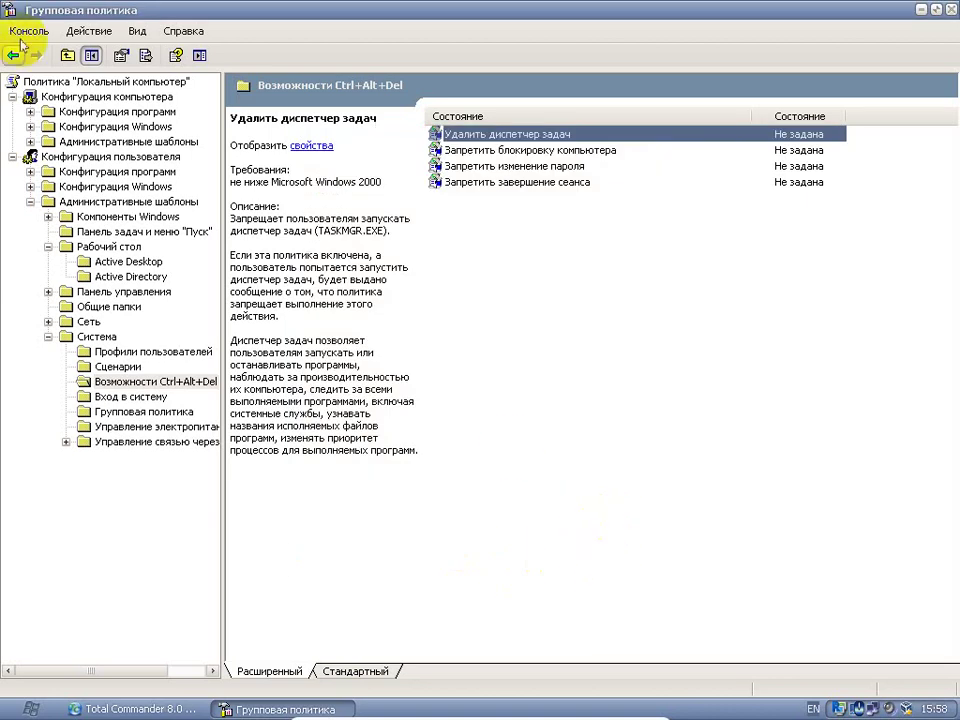
pyautogui.click(66, 35)
pyautogui.moveTo(45, 40)
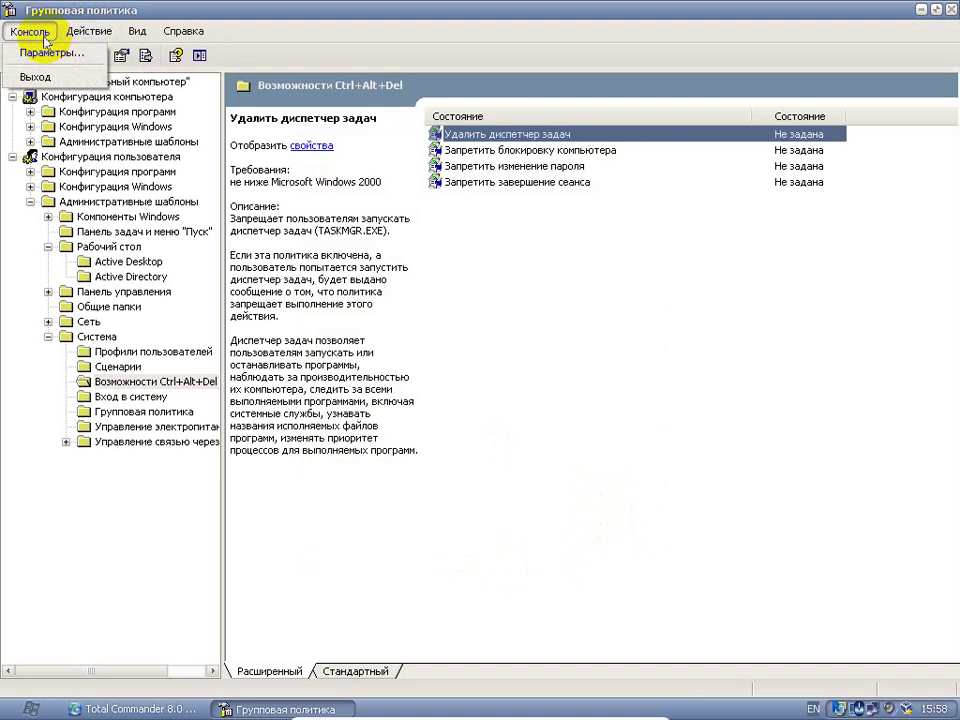
pyautogui.moveTo(112, 38)
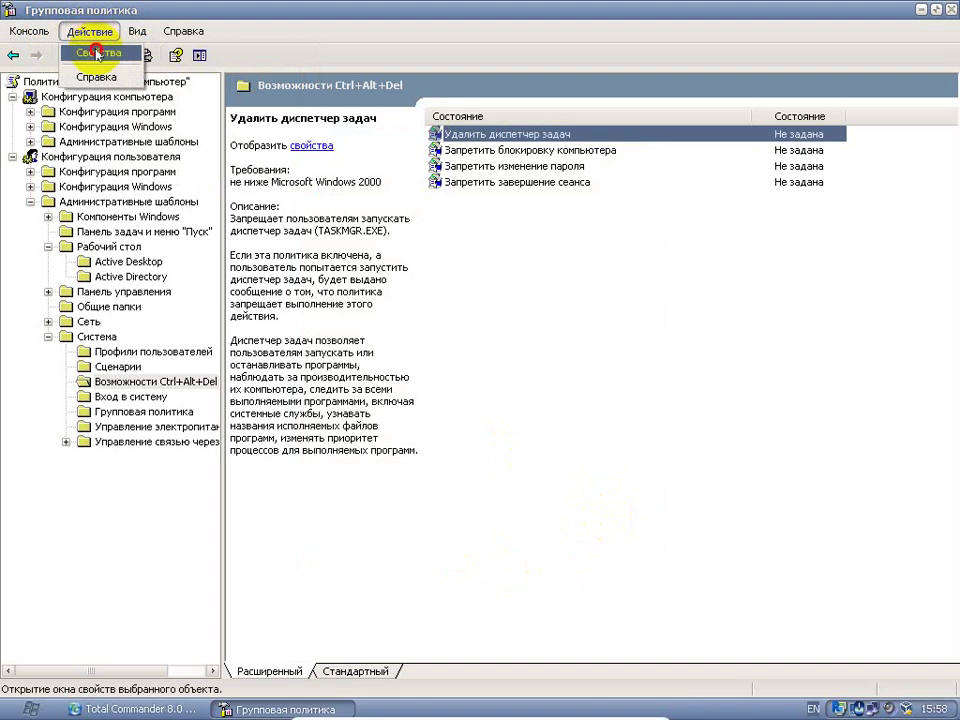
pyautogui.click(79, 47)
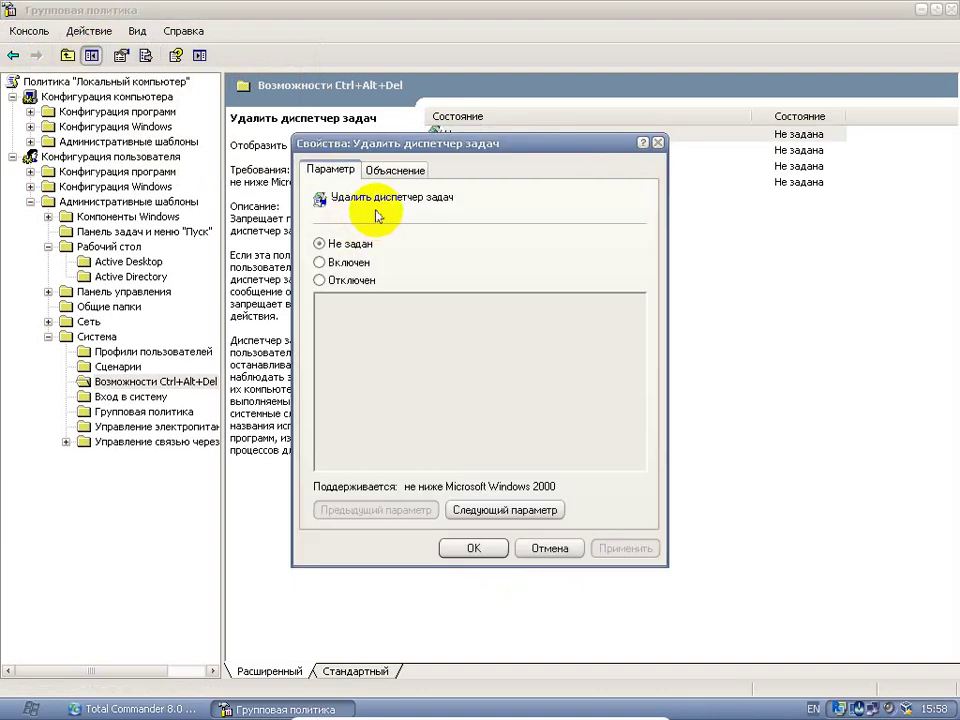
pyautogui.click(659, 145)
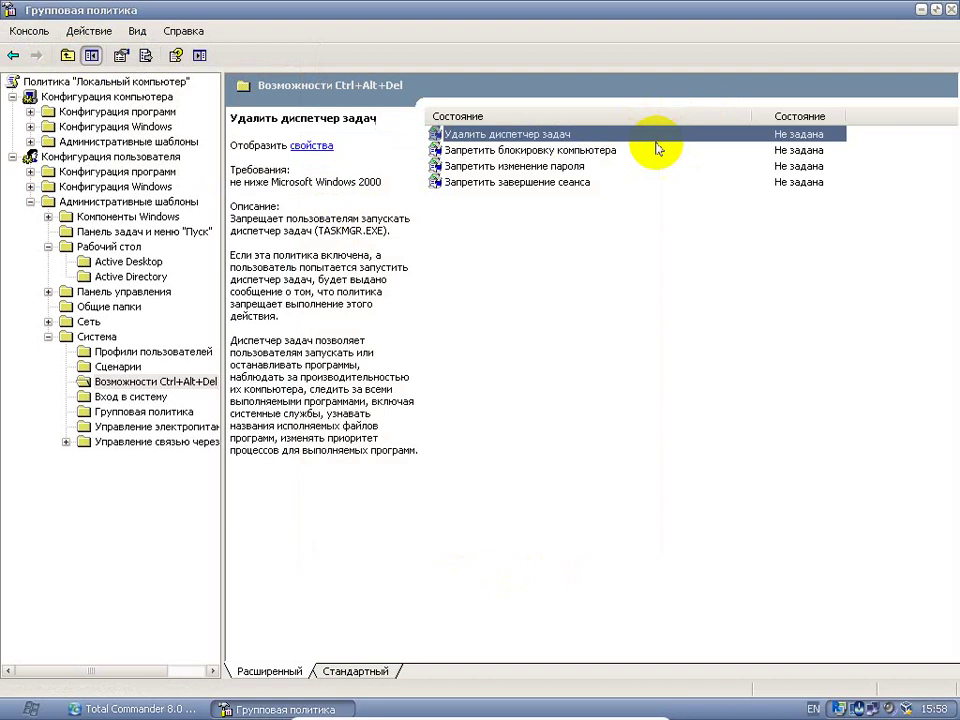
pyautogui.click(137, 31)
pyautogui.moveTo(172, 33)
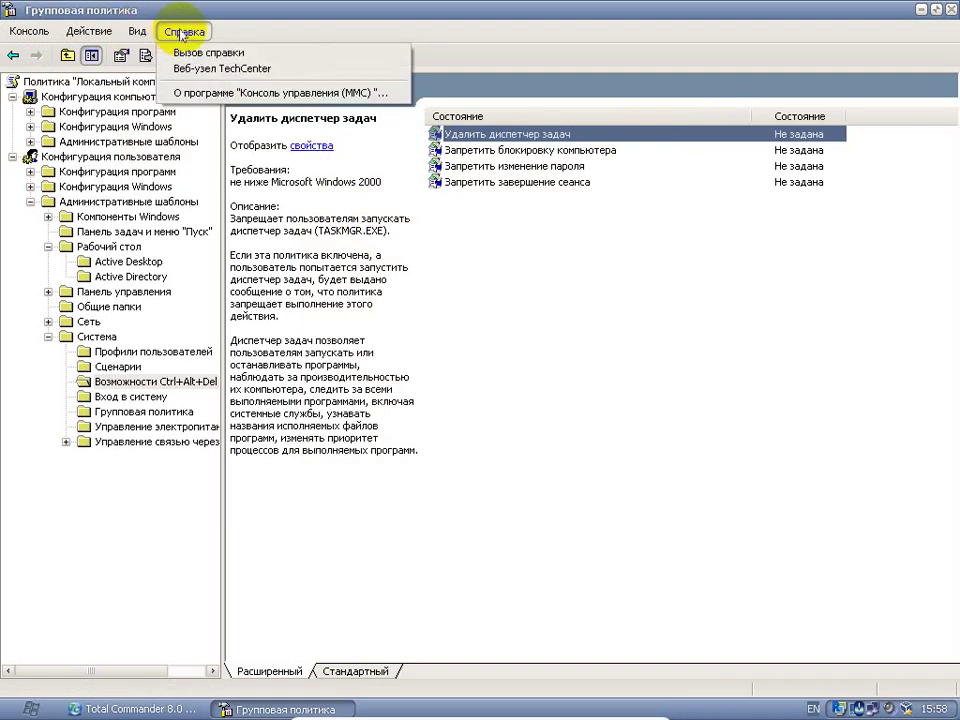
pyautogui.click(458, 240)
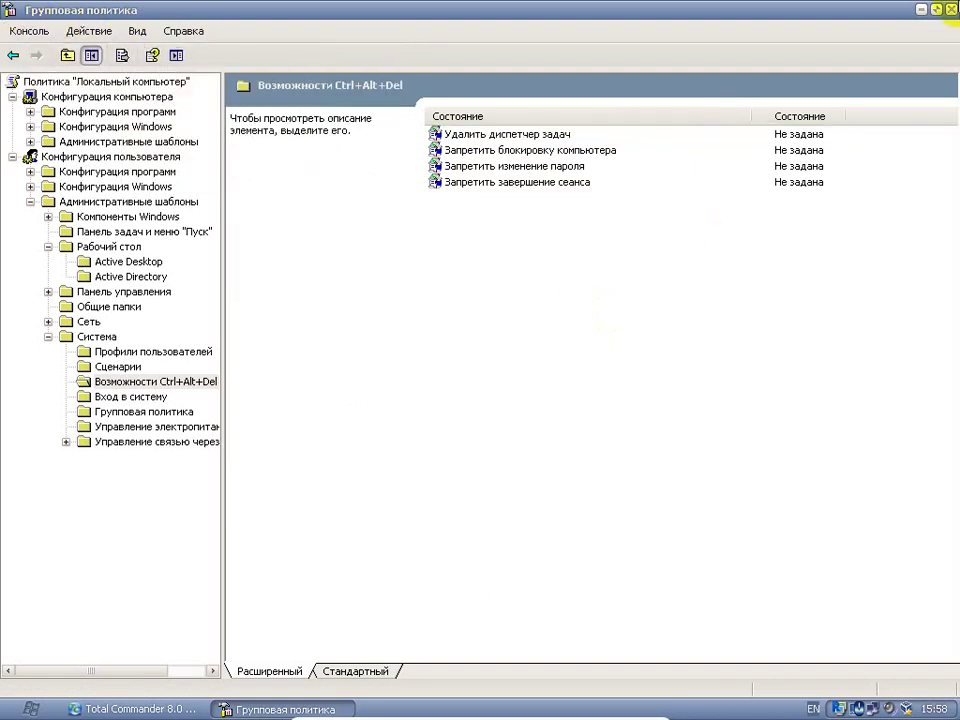
# In the user templates' Сеть folder, under Сетевые подключения, enable and apply Запретить доступ к свойствам подключений по локальной сети.
pyautogui.doubleClick(62, 321)
pyautogui.click(136, 352)
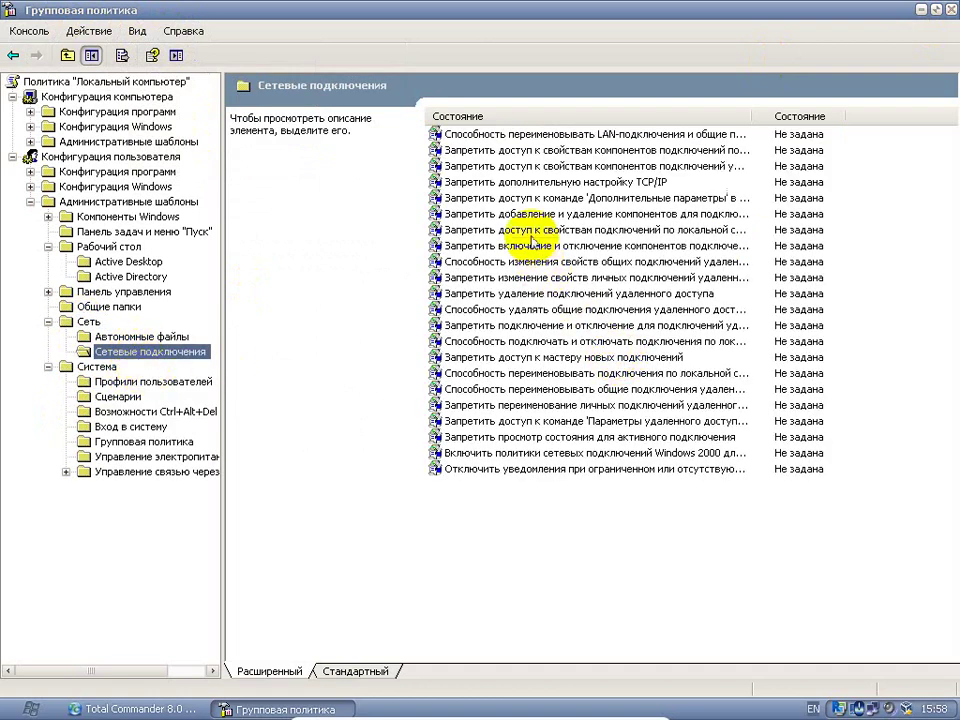
pyautogui.click(520, 231)
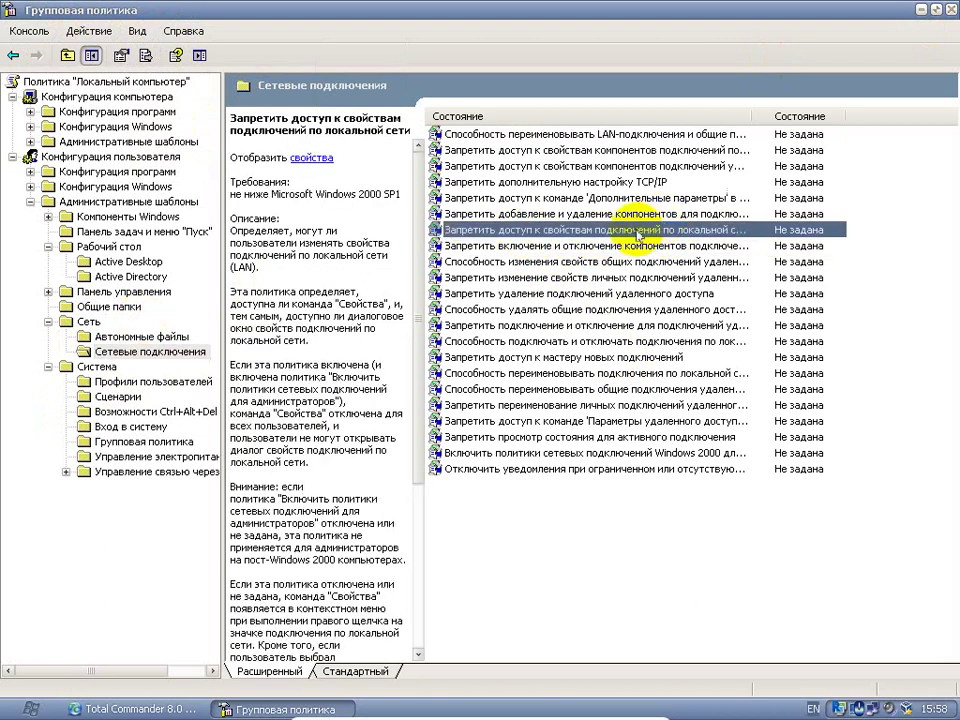
pyautogui.doubleClick(500, 231)
pyautogui.click(345, 262)
pyautogui.click(625, 548)
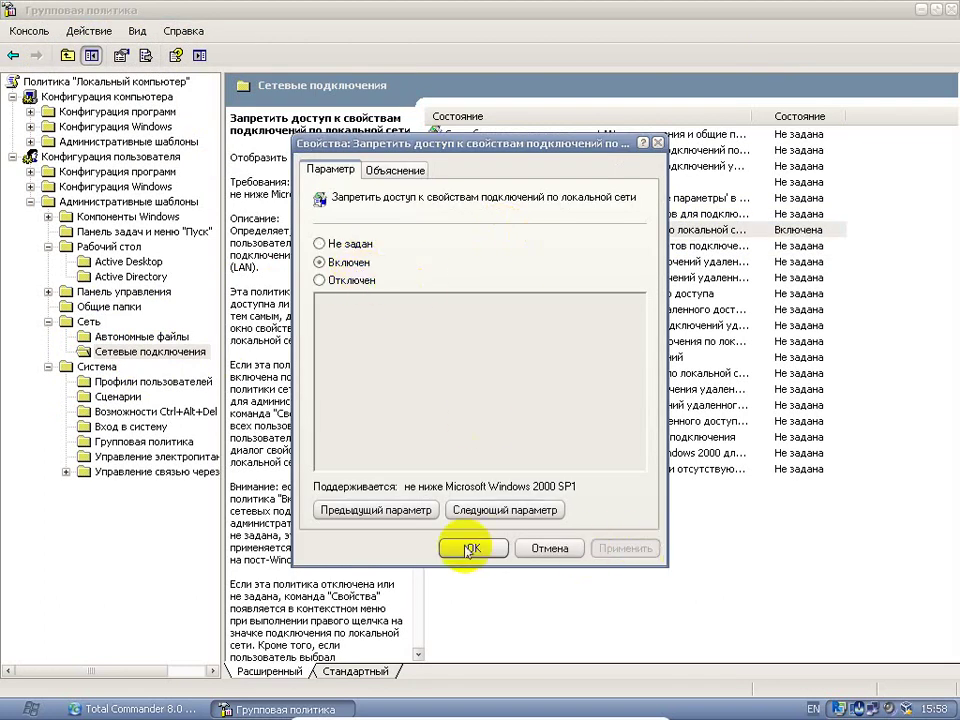
# Open Подключение по локальной сети from the Control Panel's network connections to check access, and close it.
pyautogui.click(30, 708)
pyautogui.moveTo(289, 482)
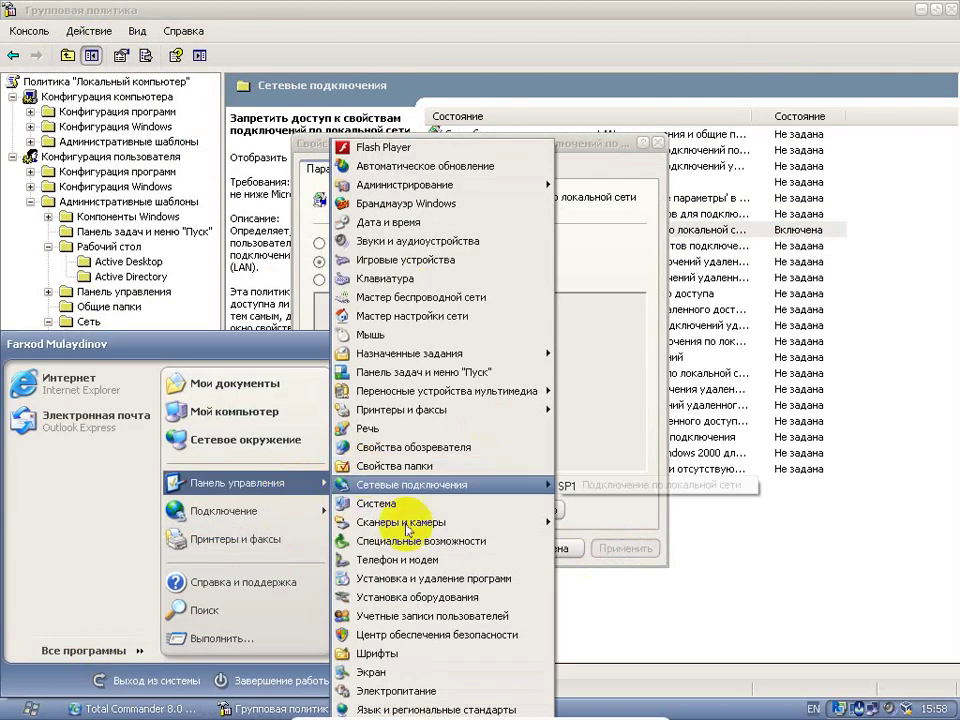
pyautogui.moveTo(423, 488)
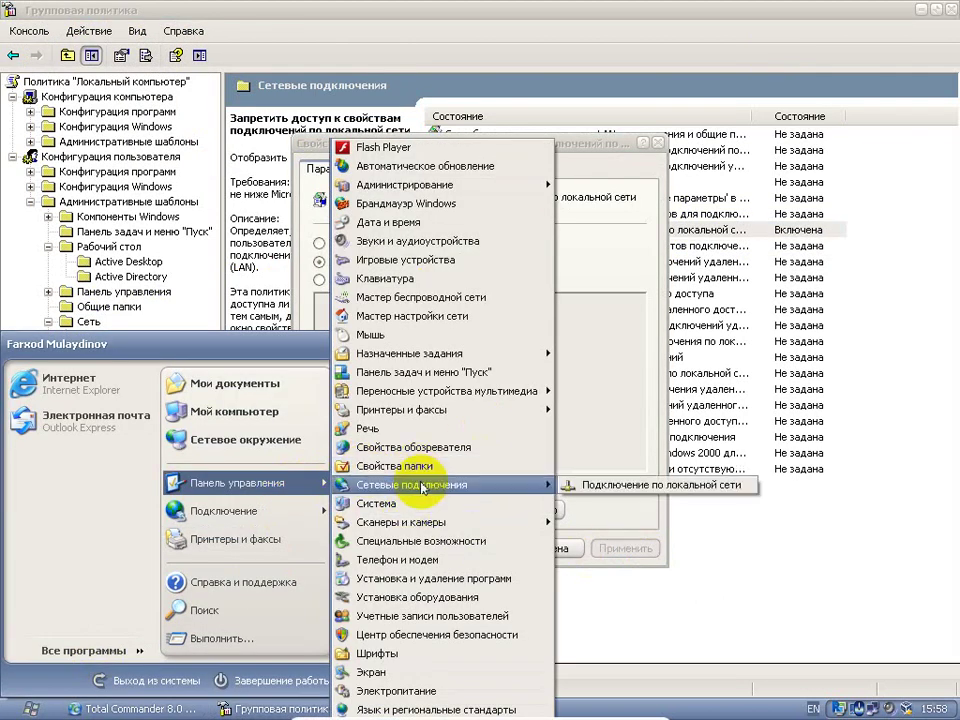
pyautogui.click(643, 487)
pyautogui.click(608, 548)
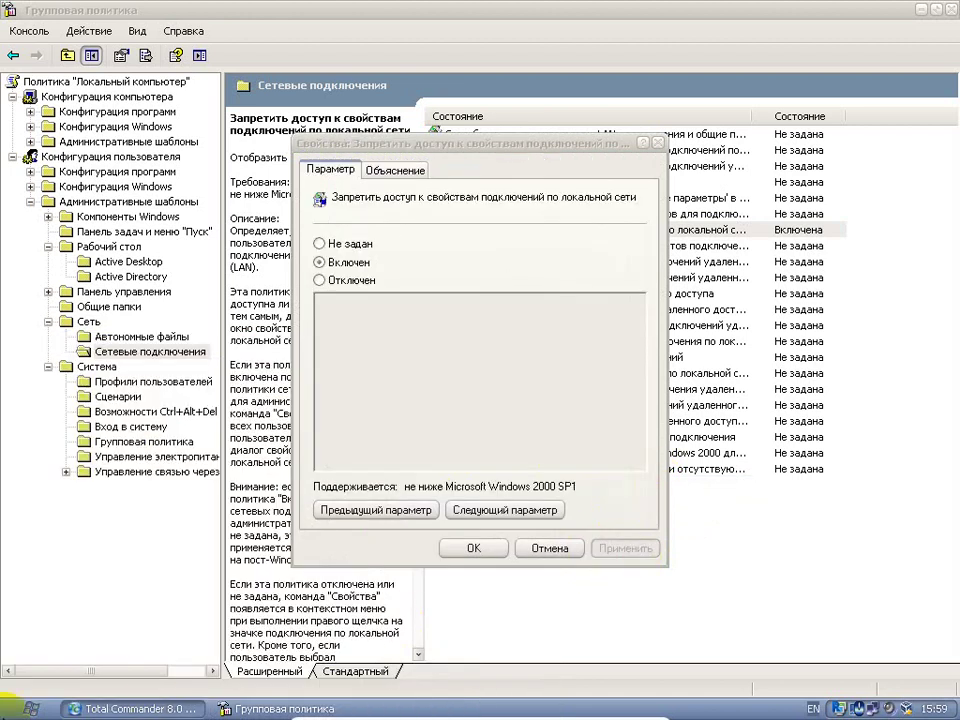
# Display all network connections and check whether the local connection's properties and its TCP/IP settings can be opened.
pyautogui.click(30, 708)
pyautogui.moveTo(303, 520)
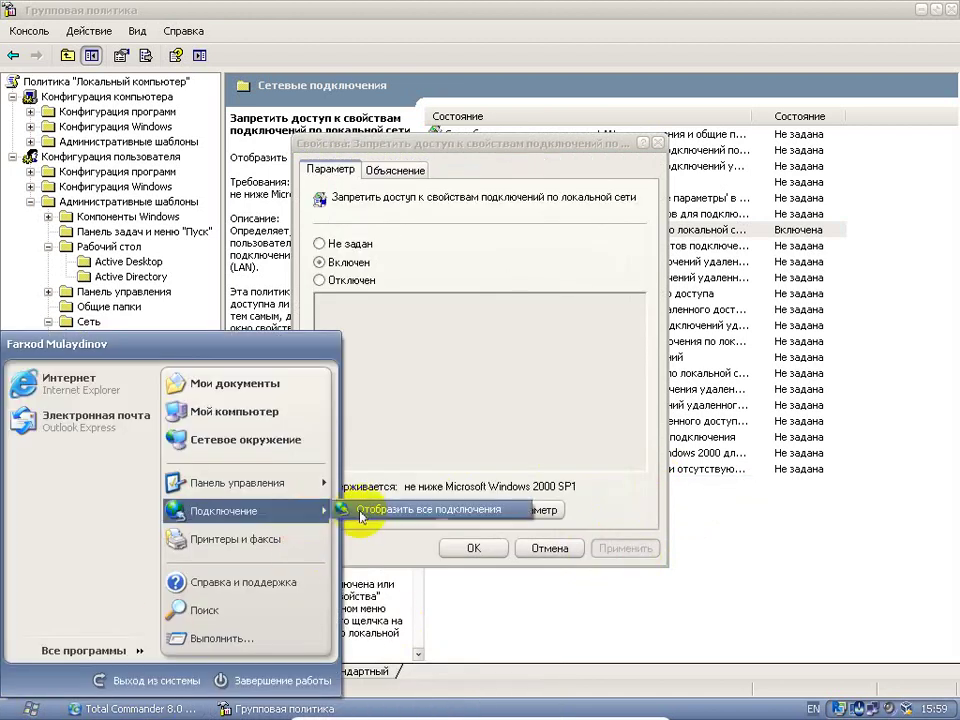
pyautogui.click(380, 514)
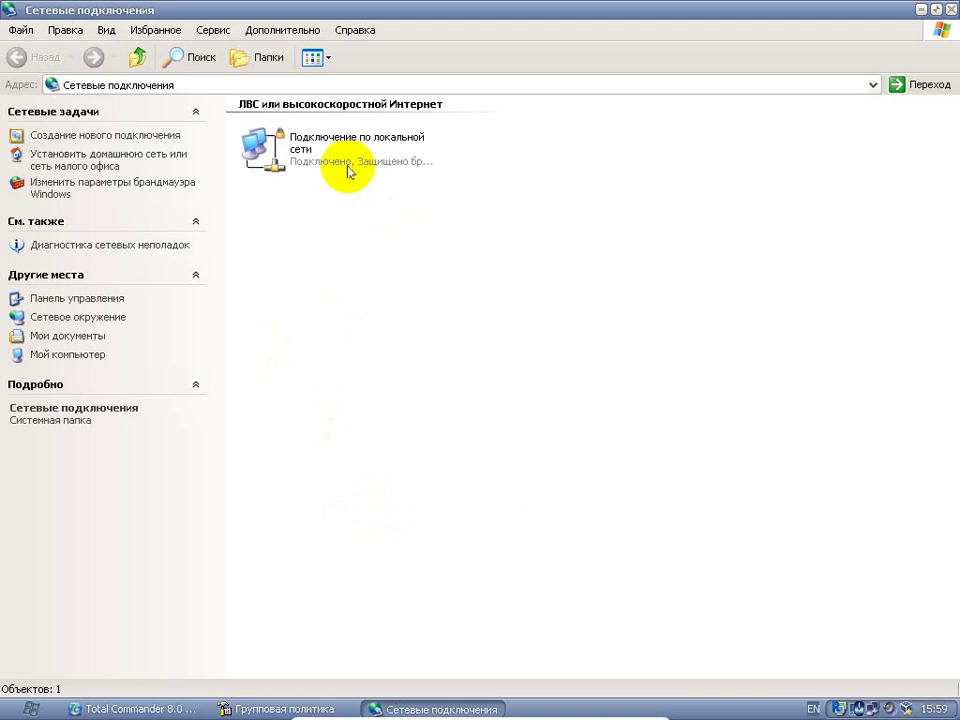
pyautogui.rightClick(348, 168)
pyautogui.click(396, 313)
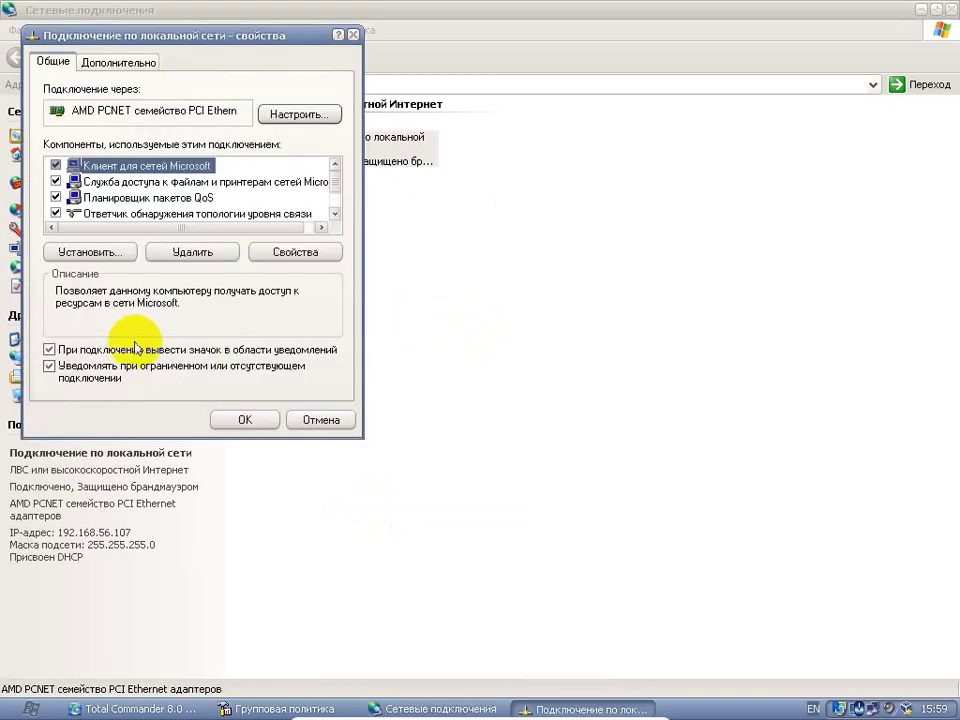
pyautogui.scroll(-2, 234, 226)
pyautogui.doubleClick(206, 199)
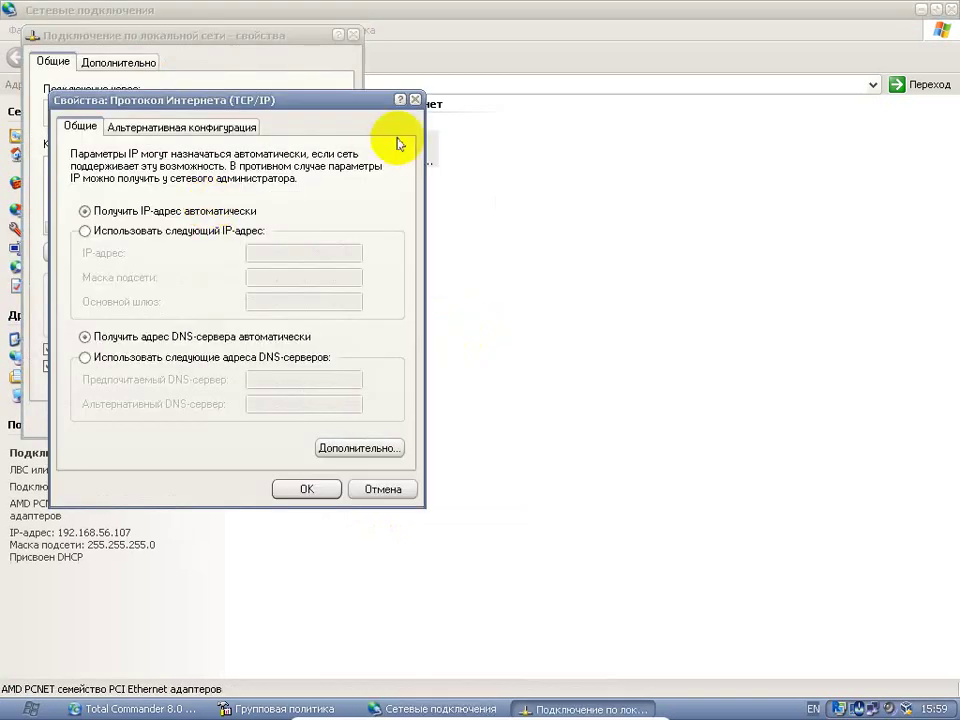
pyautogui.click(412, 100)
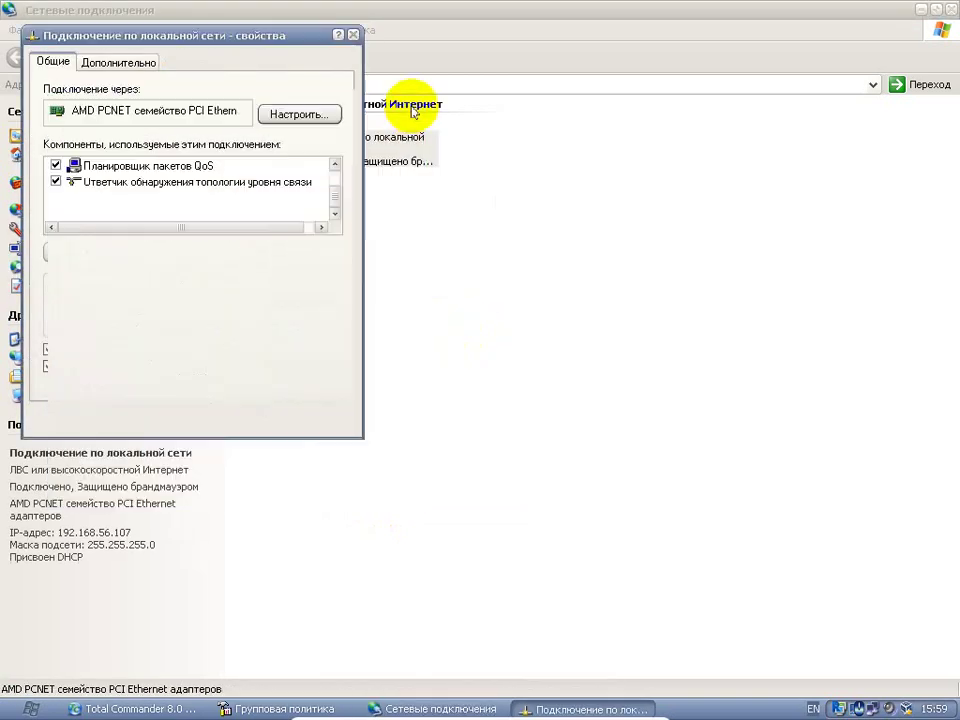
pyautogui.click(354, 36)
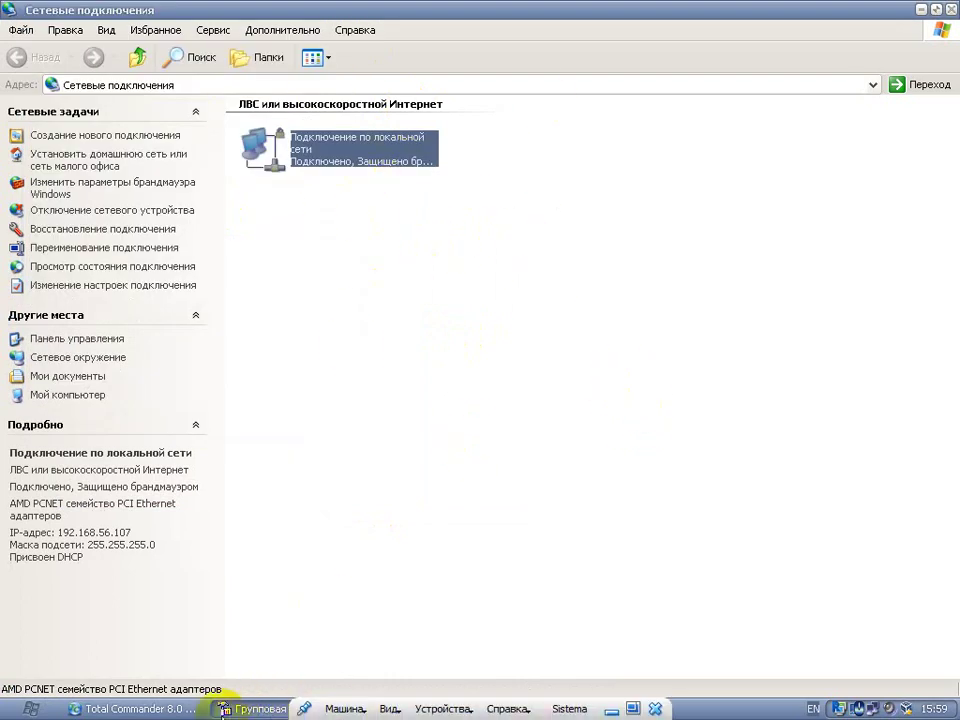
# Return to Групповая политика and display the description of Запретить доступ к команде 'Дополнительные параметры' в меню 'Дополнительно'.
pyautogui.click(262, 709)
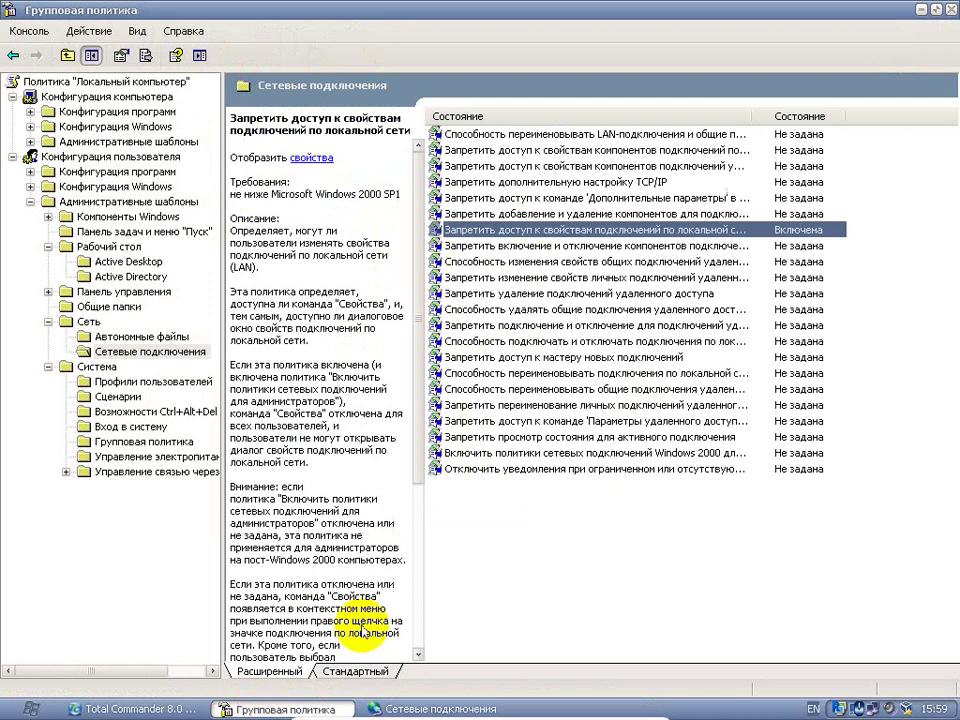
pyautogui.click(568, 215)
pyautogui.click(570, 199)
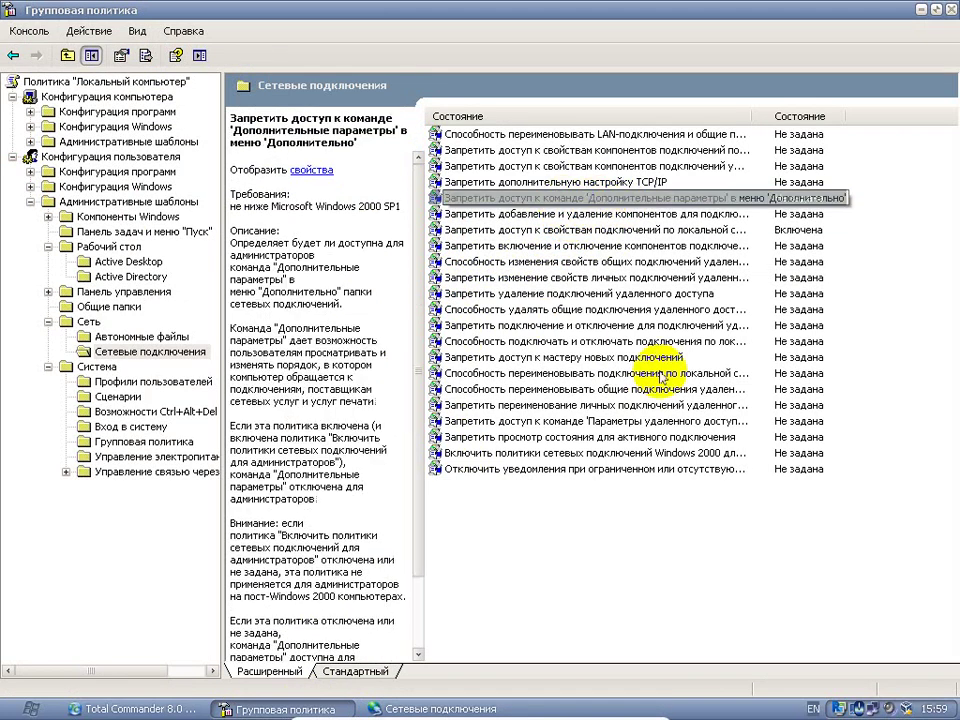
# Widen the policy name column and examine the descriptions of the policies on renaming personal remote connections, remote access options, connection status and Windows 2000 network policies.
pyautogui.click(620, 405)
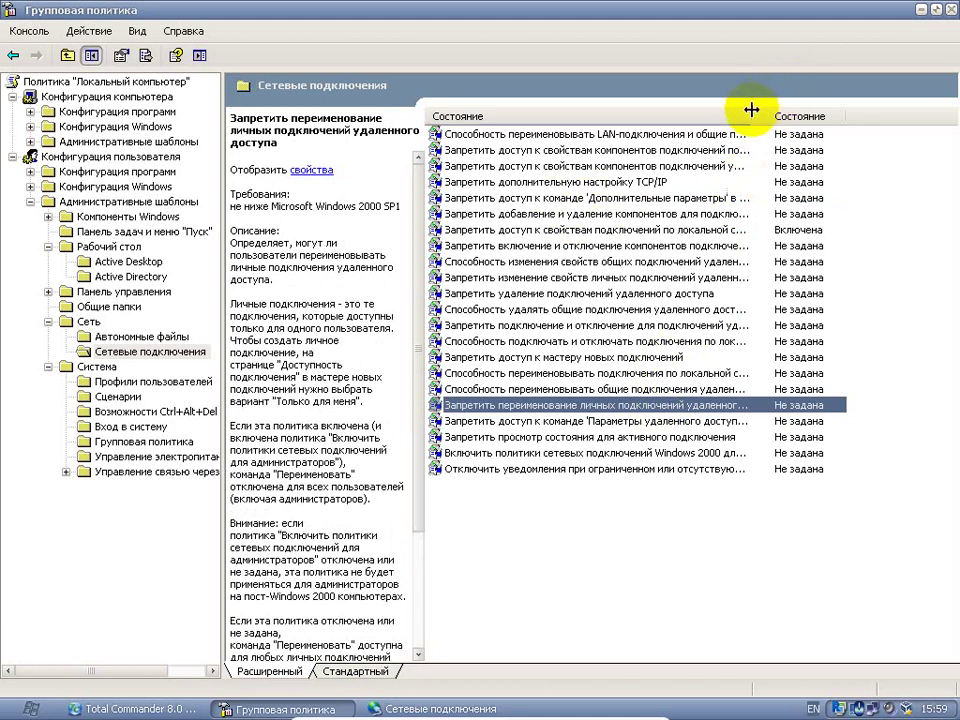
pyautogui.moveTo(770, 116); pyautogui.dragTo(928, 116)
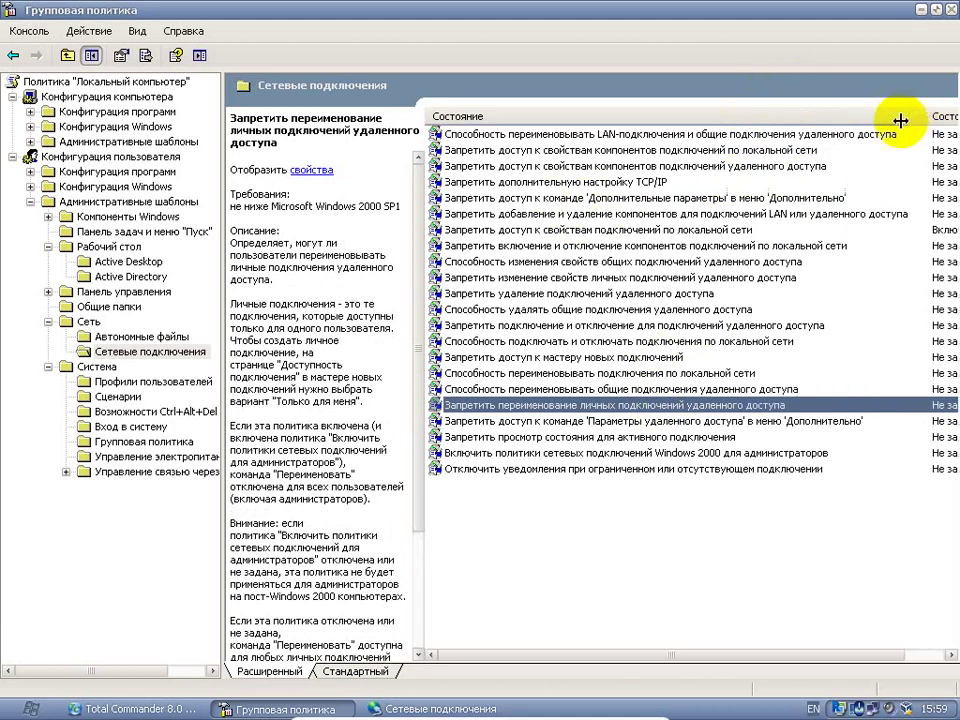
pyautogui.click(542, 422)
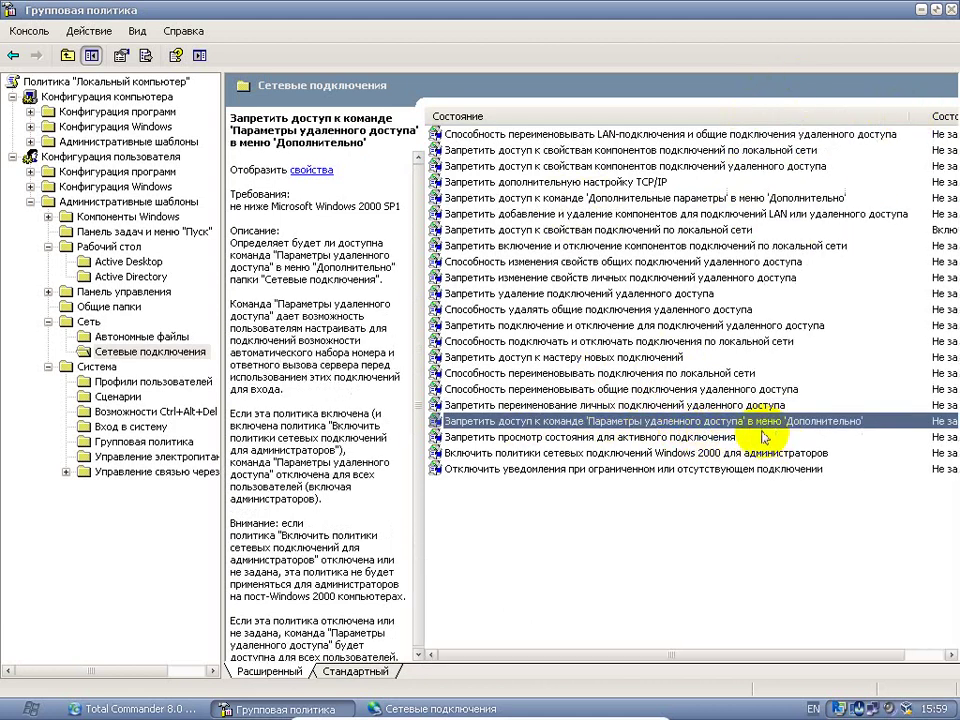
pyautogui.click(645, 438)
pyautogui.click(760, 454)
pyautogui.click(763, 424)
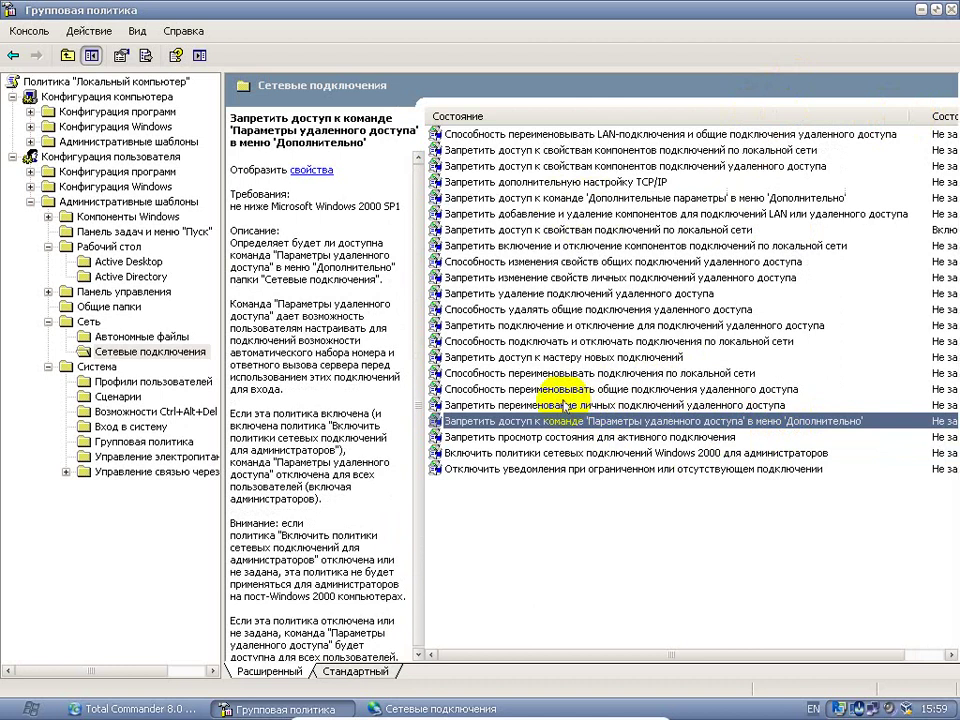
# Check which commands the context menu of Мой компьютер offers in the Start menu.
pyautogui.click(28, 708)
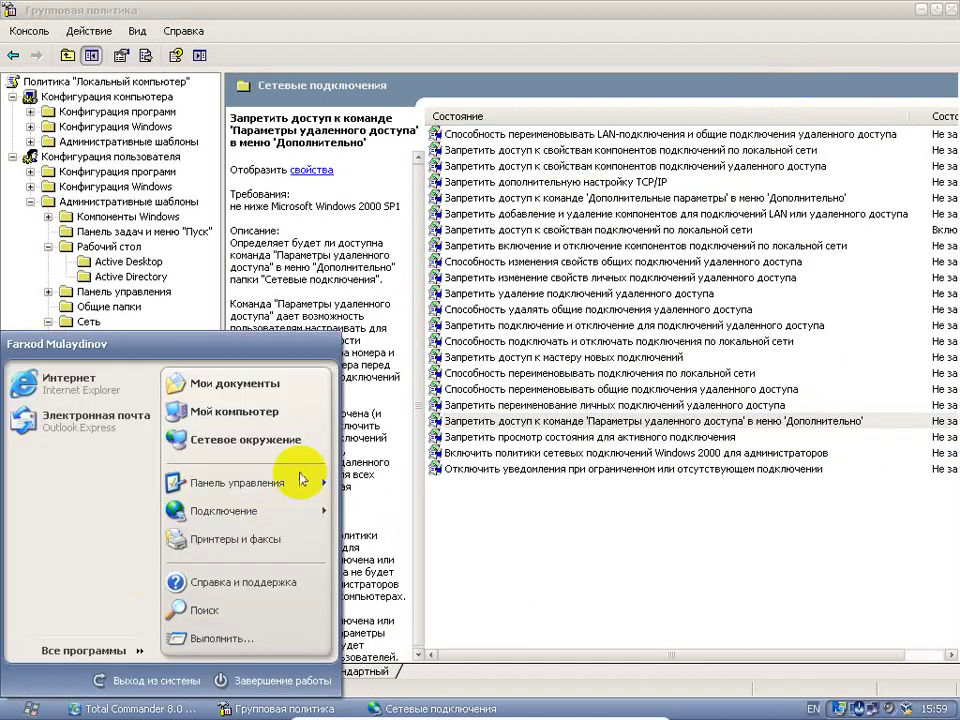
pyautogui.rightClick(279, 418)
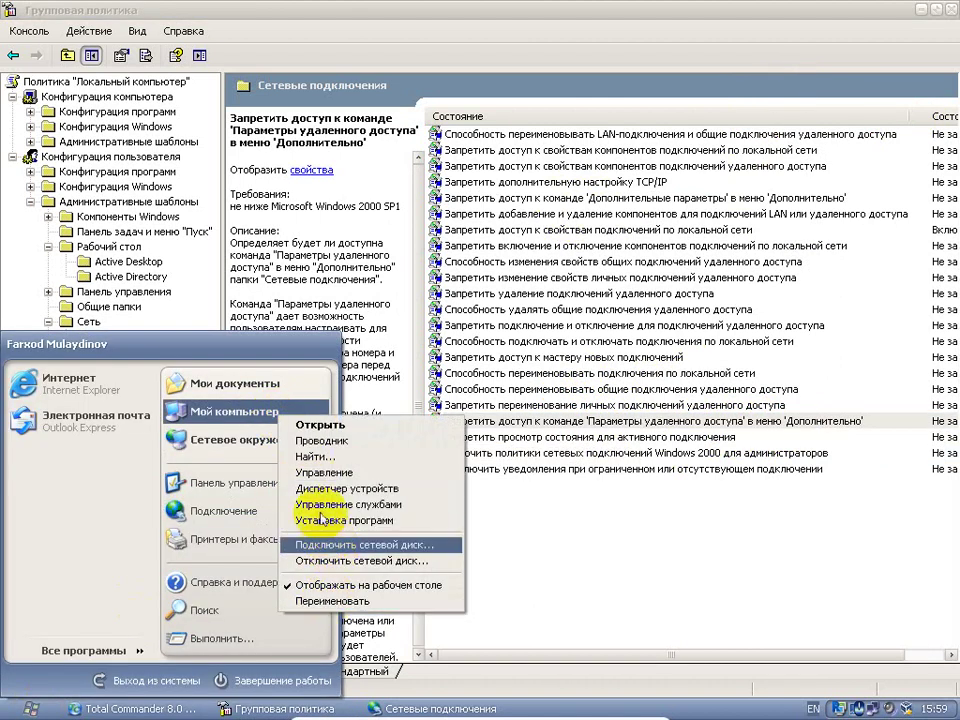
pyautogui.click(603, 249)
# In the user templates' Рабочий стол folder, set Удалить команду 'Свойства' из контекстного меню объекта 'Мой компьютер' to Не задан and apply it.
pyautogui.click(106, 246)
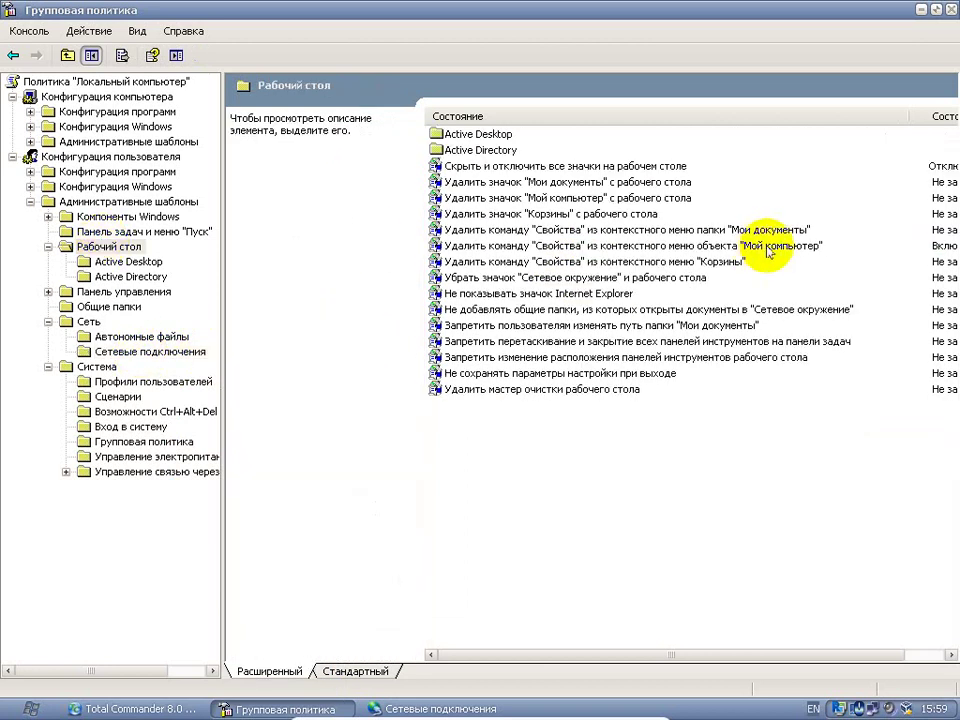
pyautogui.click(588, 235)
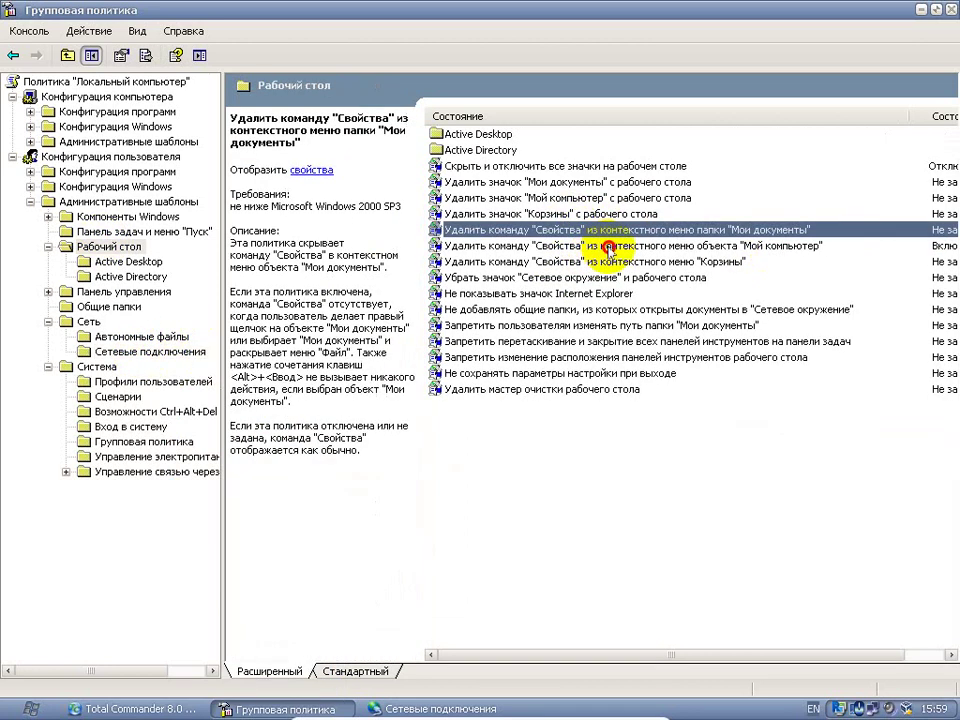
pyautogui.doubleClick(606, 246)
pyautogui.click(349, 245)
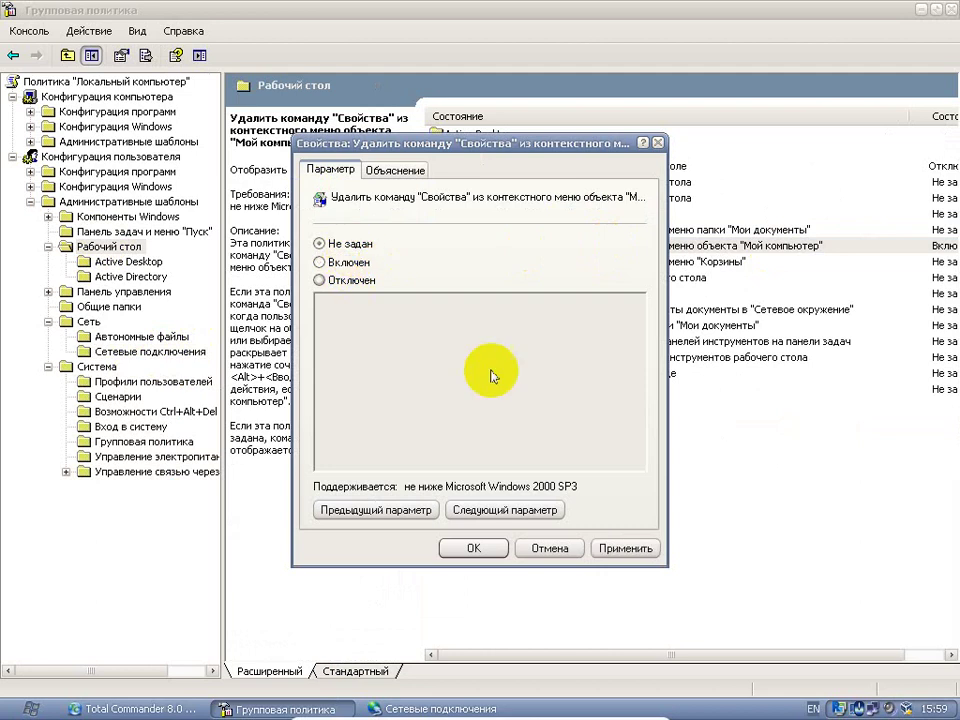
pyautogui.click(626, 550)
pyautogui.click(474, 548)
# Check for the Свойства command in the context menus of Мой компьютер in the Start menu and on the desktop, and return to the maximized policy window.
pyautogui.click(10, 705)
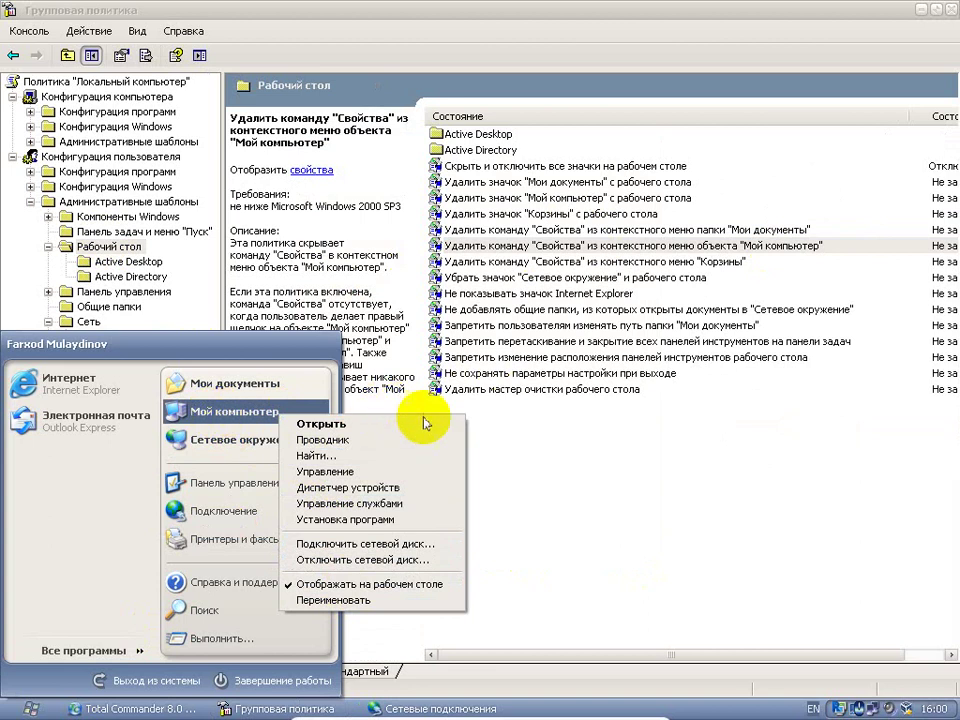
pyautogui.click(592, 515)
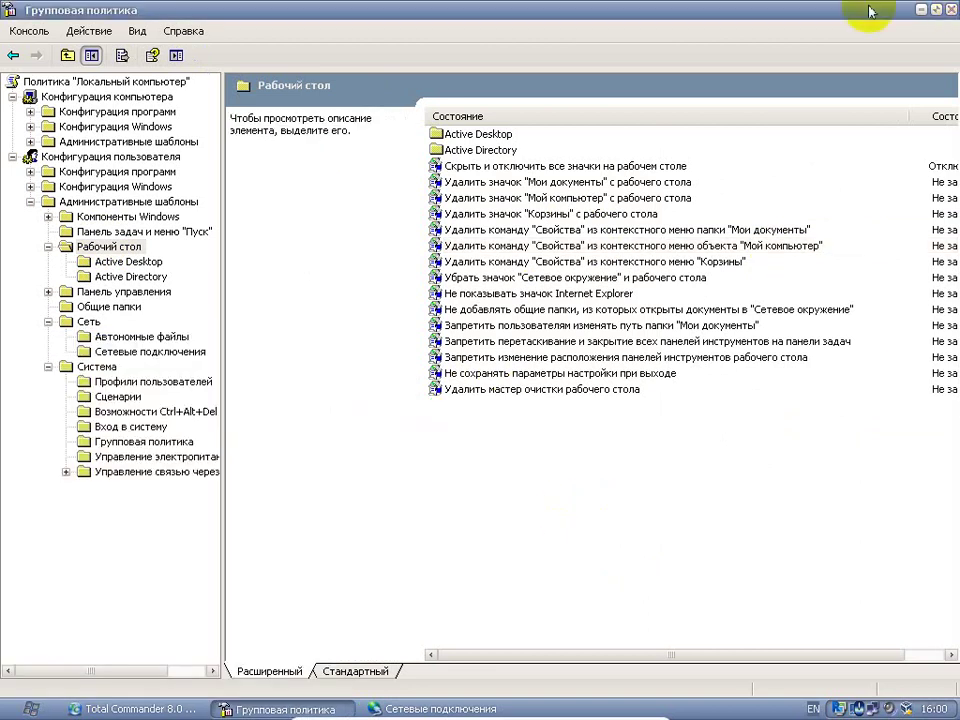
pyautogui.click(608, 214)
pyautogui.click(611, 246)
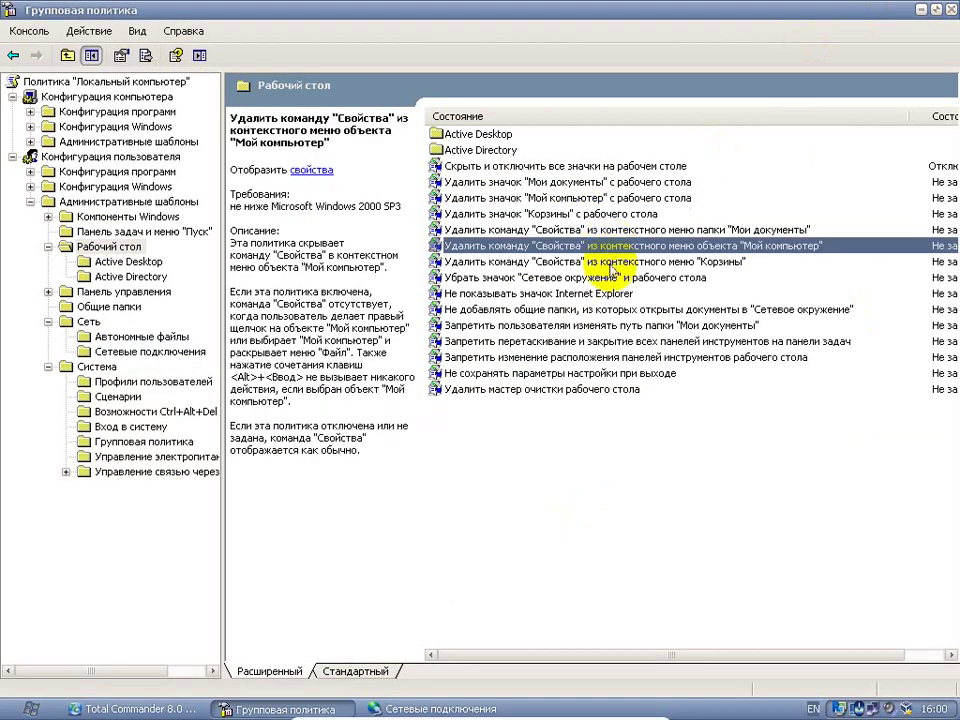
pyautogui.click(932, 12)
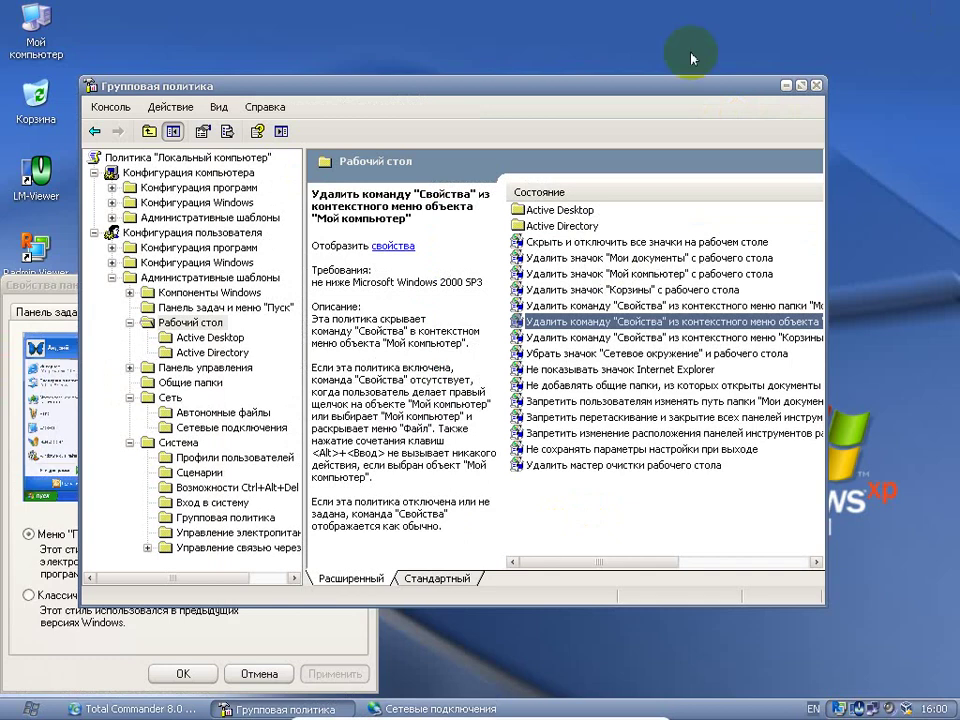
pyautogui.rightClick(57, 37)
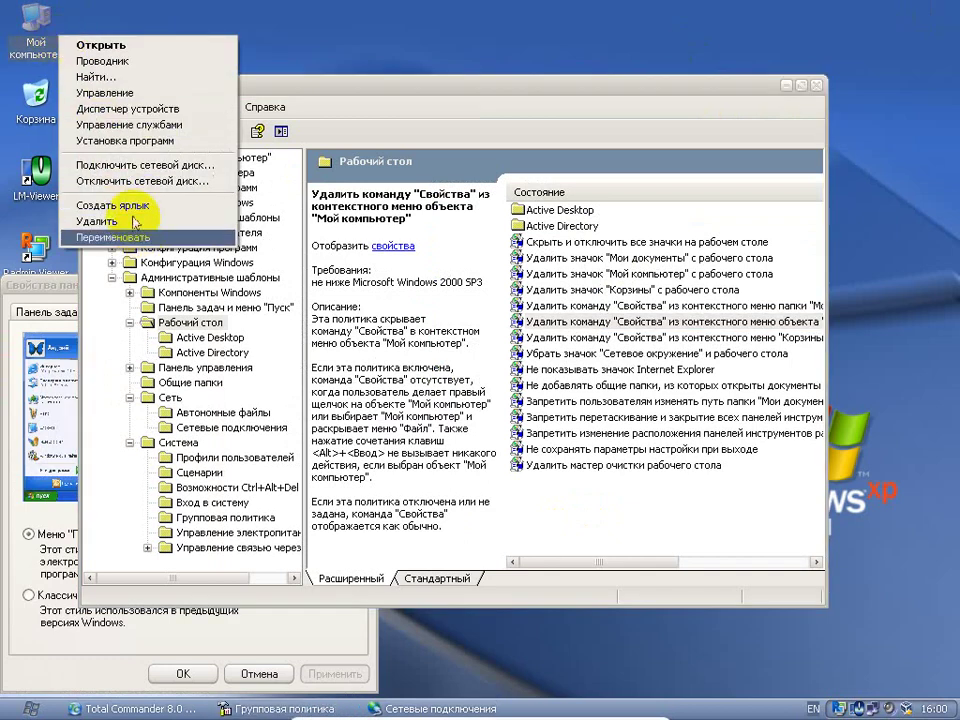
pyautogui.click(400, 47)
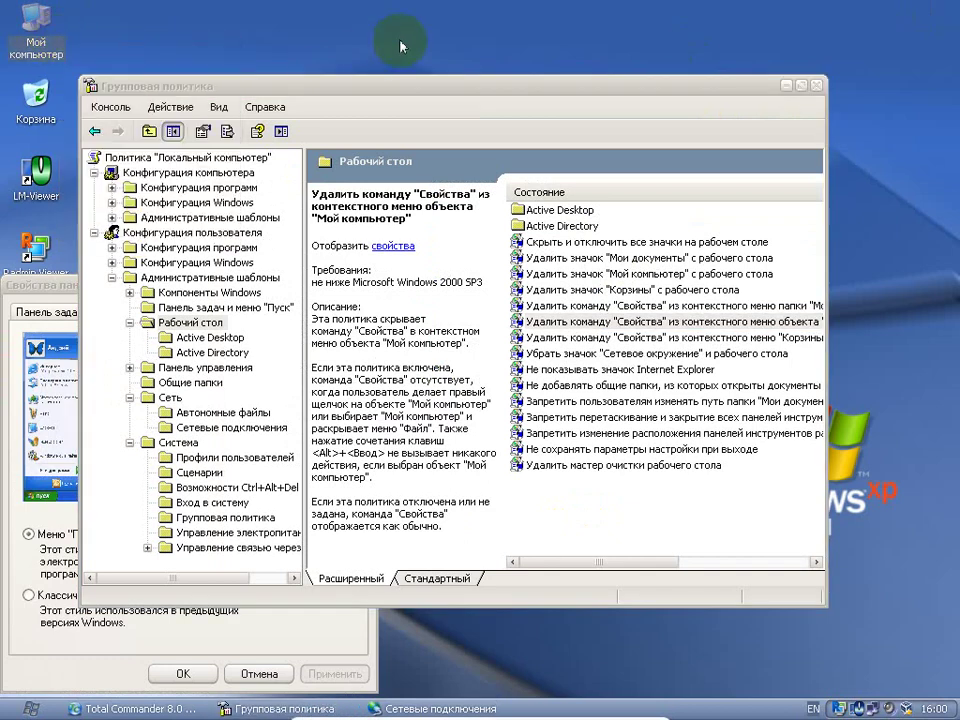
pyautogui.click(801, 86)
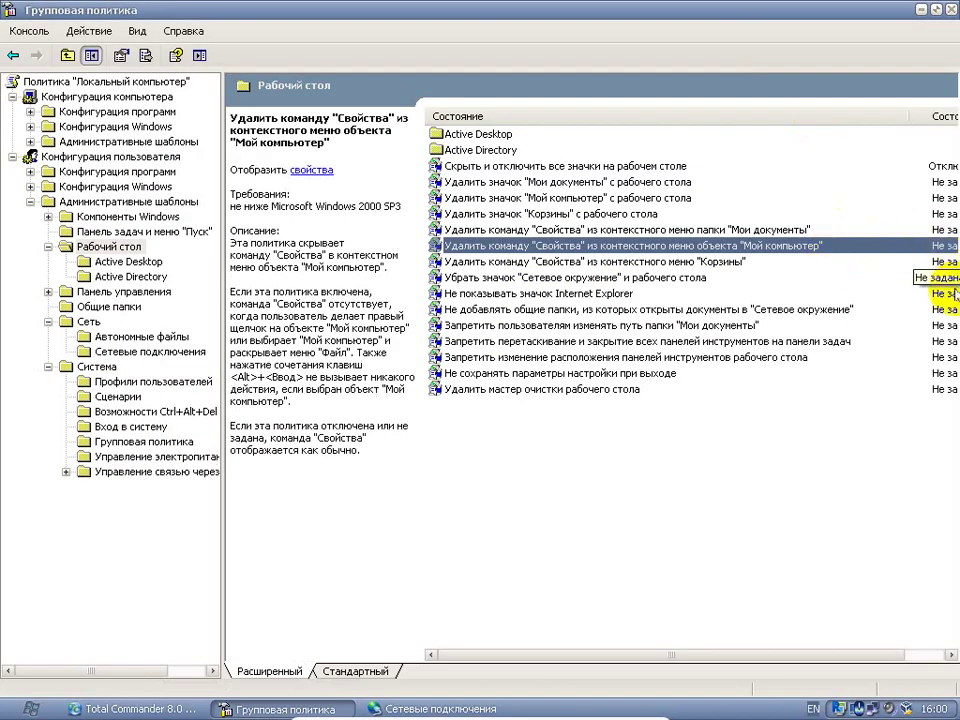
# Set the policy Скрыть и отключить все значки на рабочем столе to Не задан and apply it.
pyautogui.click(619, 168)
pyautogui.doubleClick(619, 168)
pyautogui.click(320, 244)
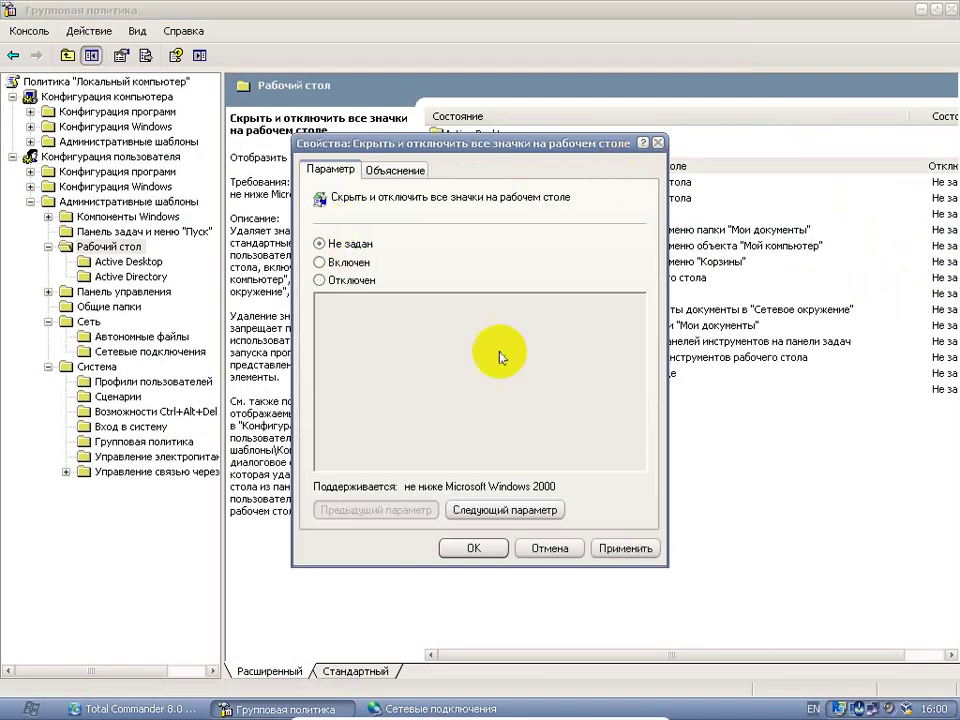
pyautogui.click(624, 548)
pyautogui.click(489, 556)
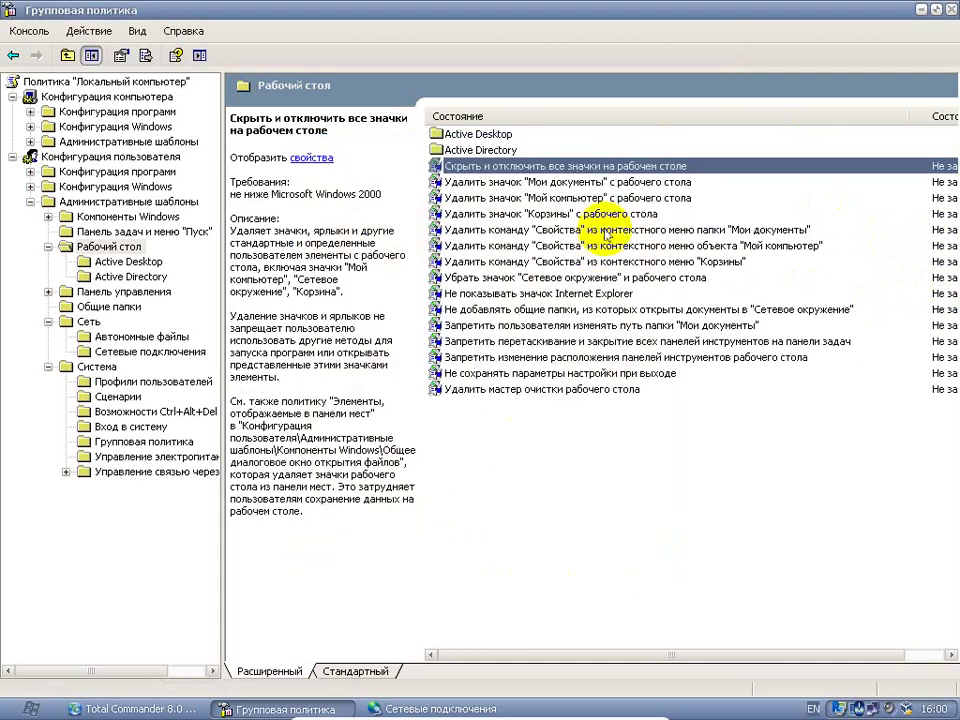
# Set the policy removing Свойства from the Мой компьютер context menu to Отключен, apply it, and check that menu from the Start menu.
pyautogui.click(710, 246)
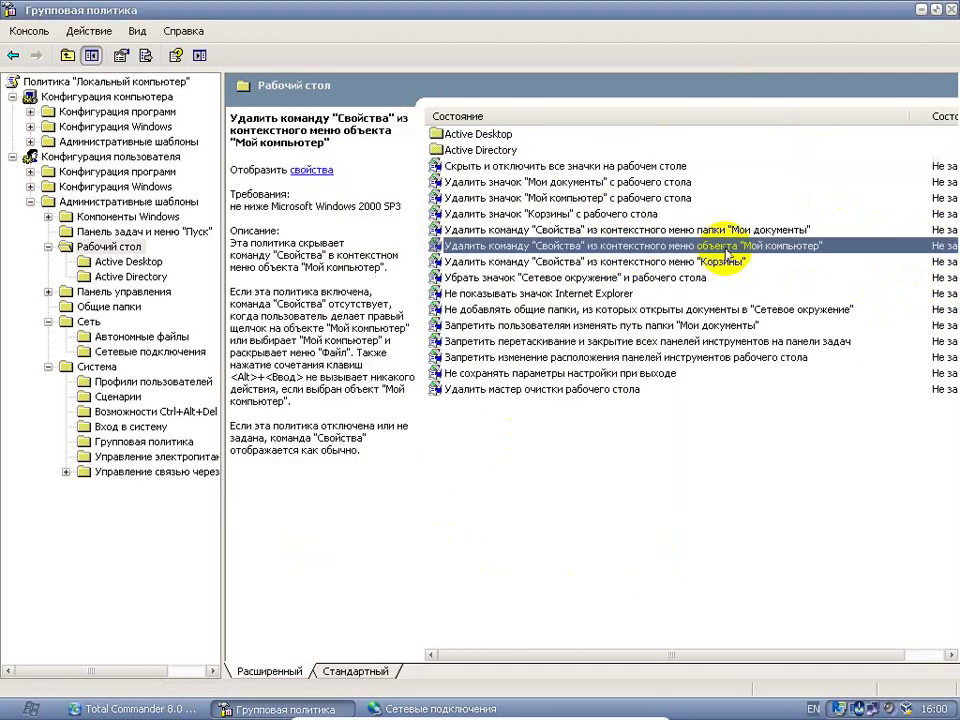
pyautogui.doubleClick(518, 255)
pyautogui.click(320, 280)
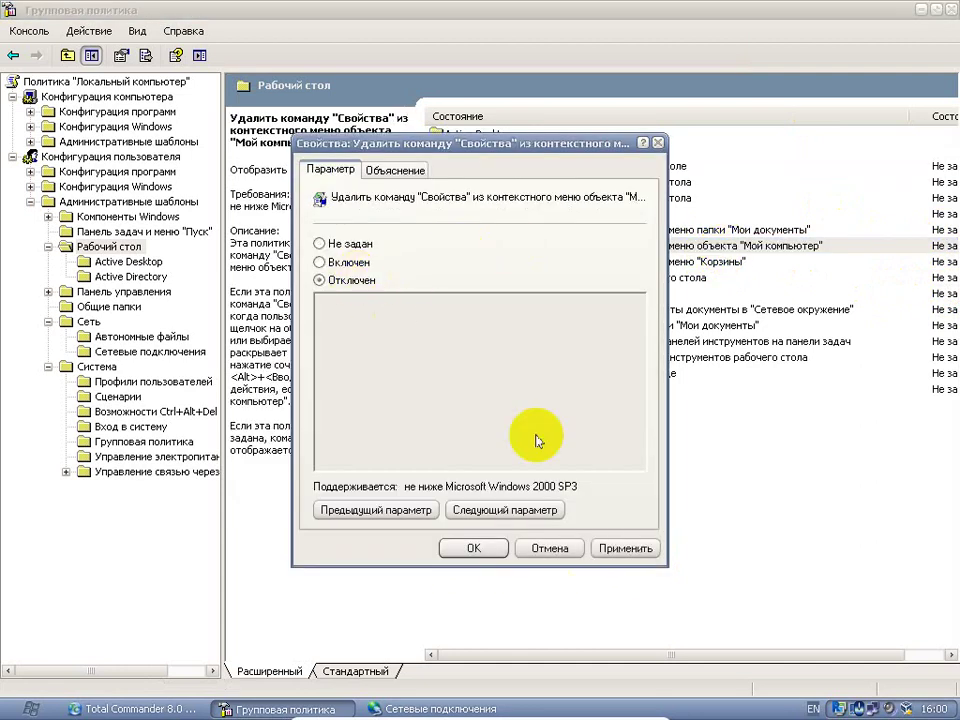
pyautogui.click(624, 548)
pyautogui.click(20, 707)
pyautogui.rightClick(247, 416)
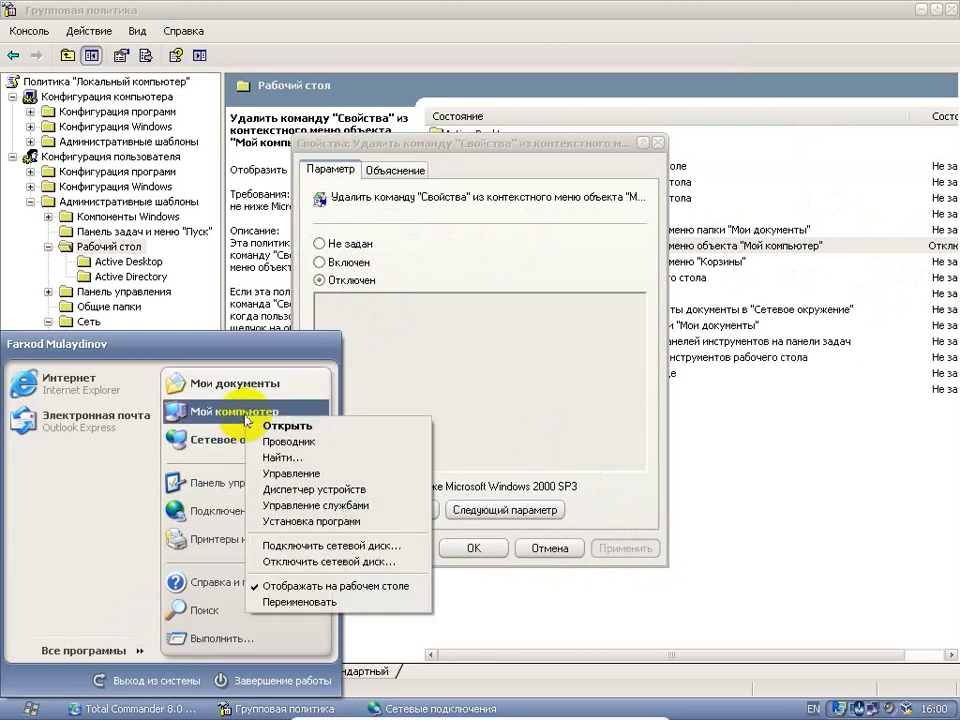
pyautogui.click(536, 403)
# Switch the Мой компьютер properties policy to Не задан and back to Отключен, reapply it, and recheck the object's context menu.
pyautogui.click(322, 244)
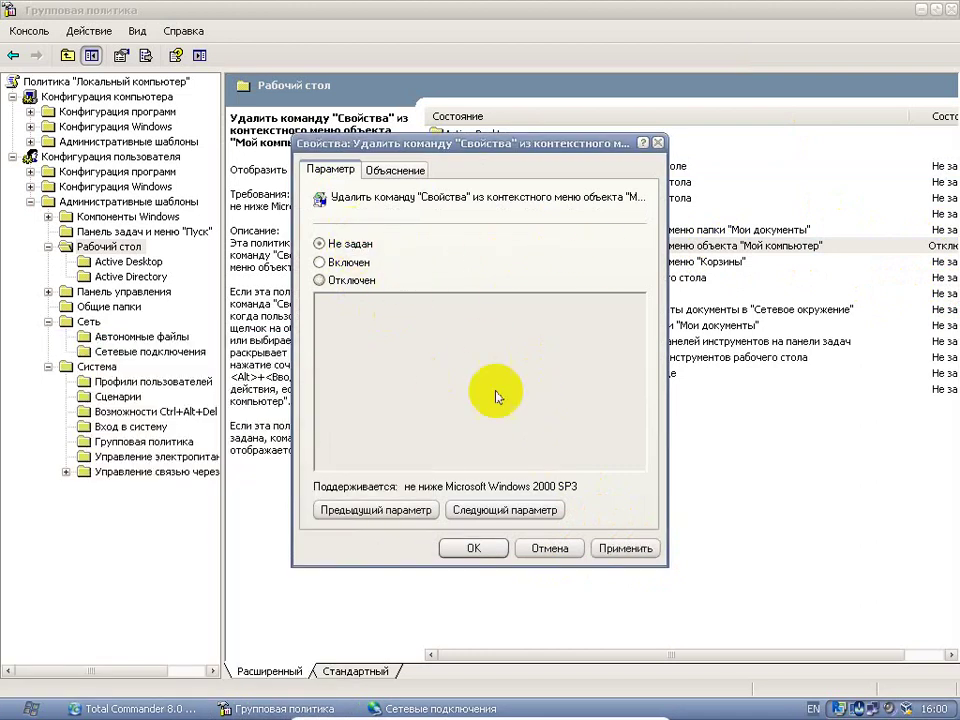
pyautogui.click(335, 281)
pyautogui.click(620, 548)
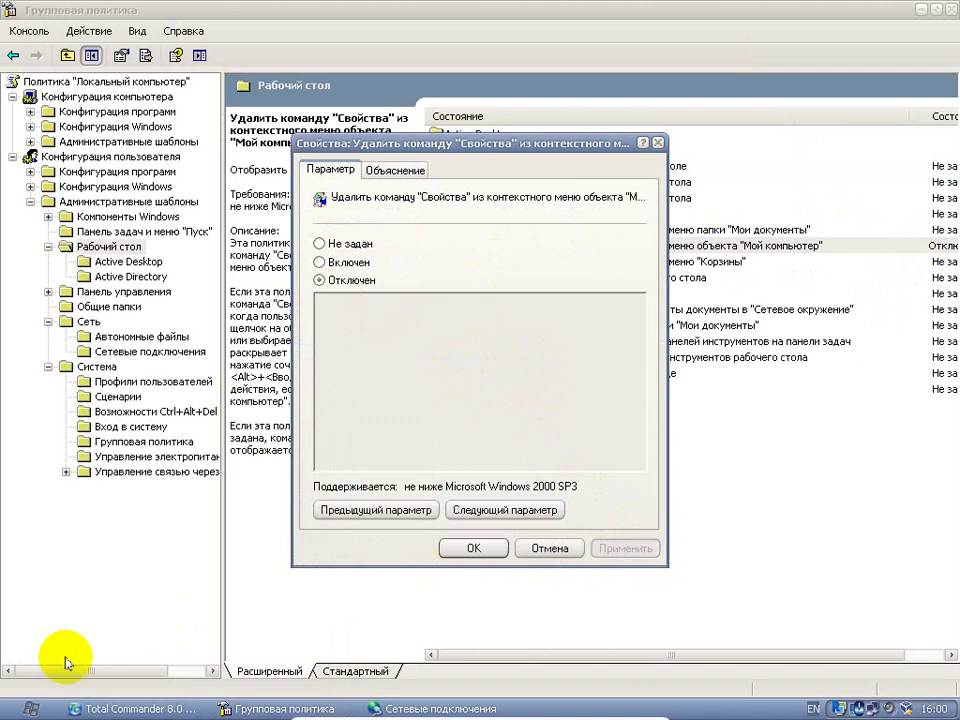
pyautogui.click(20, 707)
pyautogui.rightClick(250, 420)
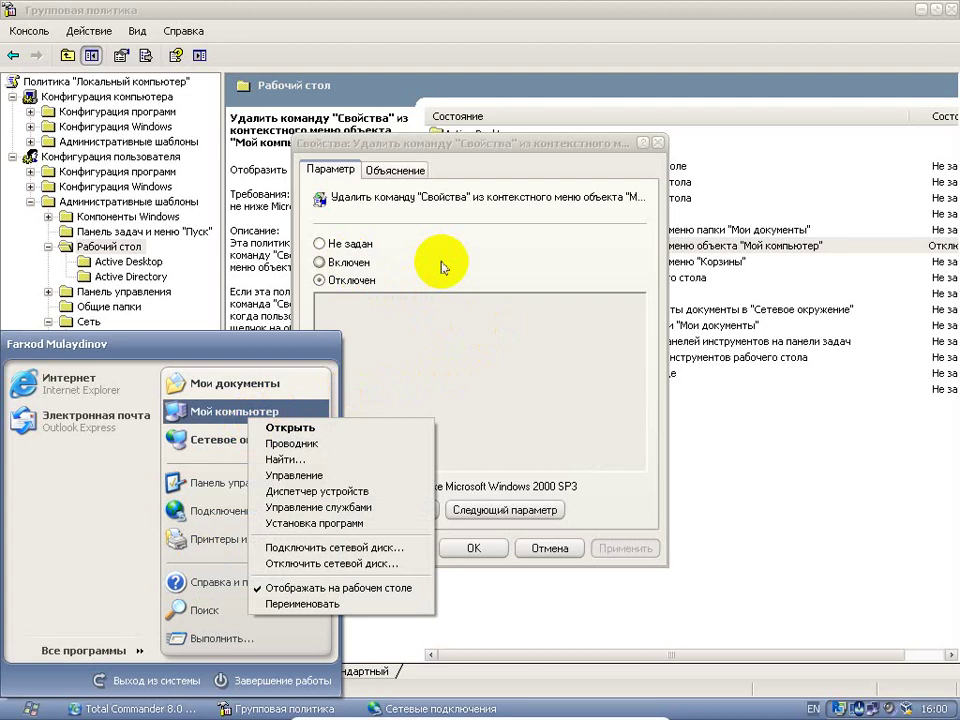
# Set the policy removing Свойства from the Мой компьютер context menu to Включен, apply it, and check the menu in the Start menu.
pyautogui.click(395, 262)
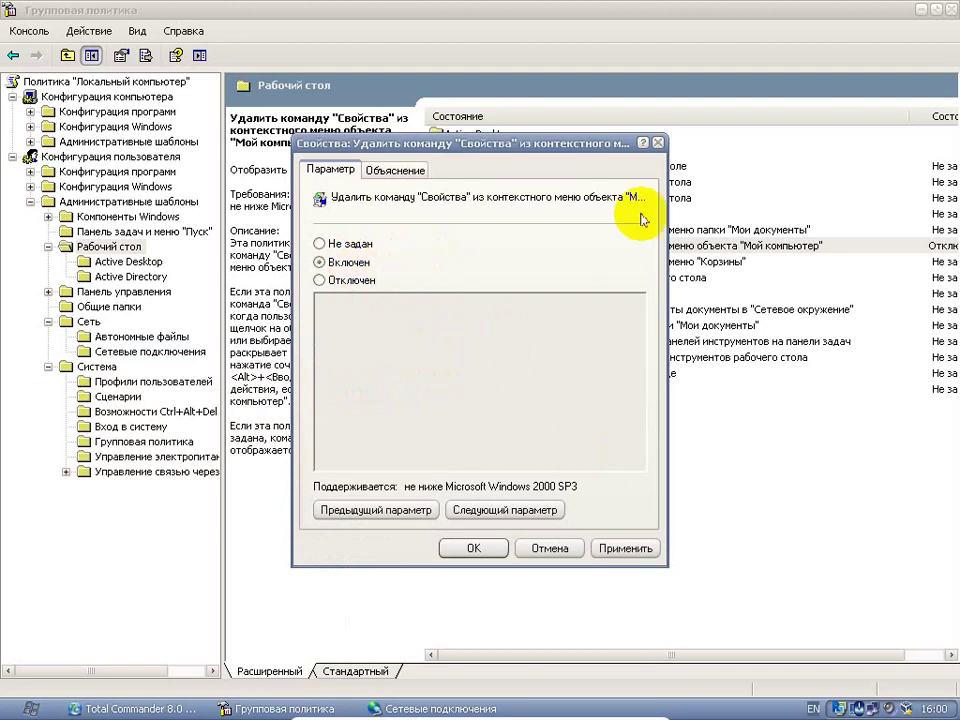
pyautogui.click(657, 143)
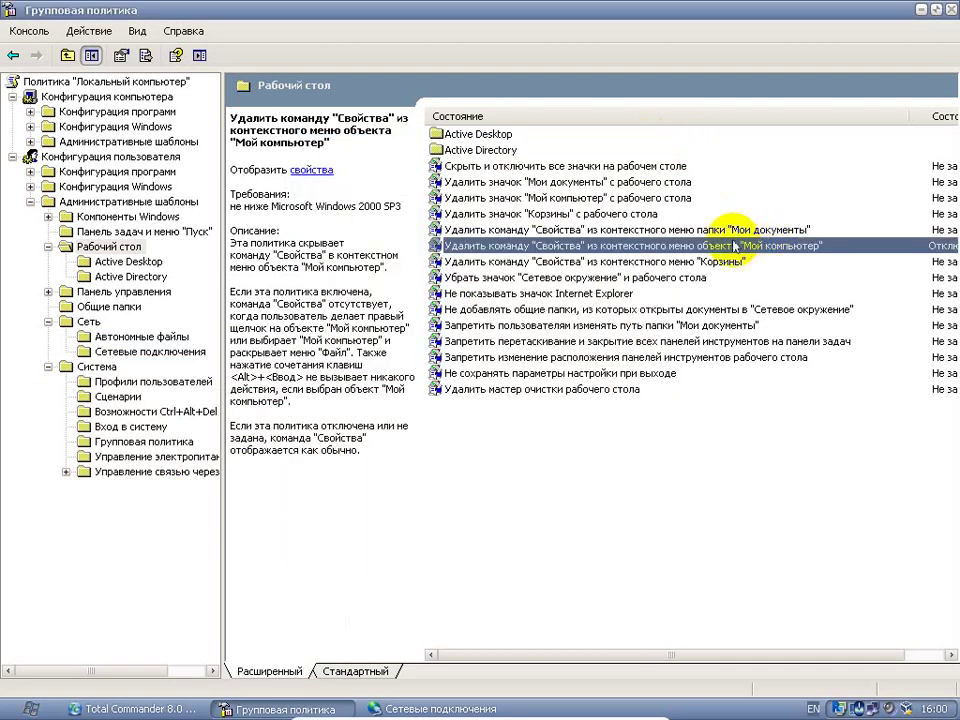
pyautogui.doubleClick(857, 251)
pyautogui.click(352, 262)
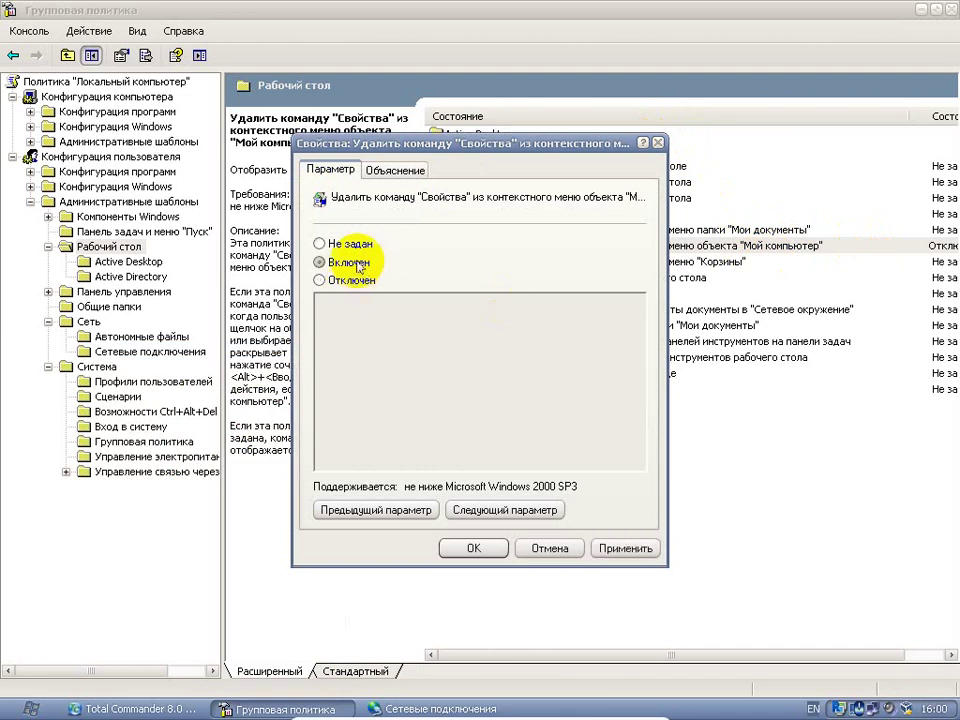
pyautogui.click(622, 553)
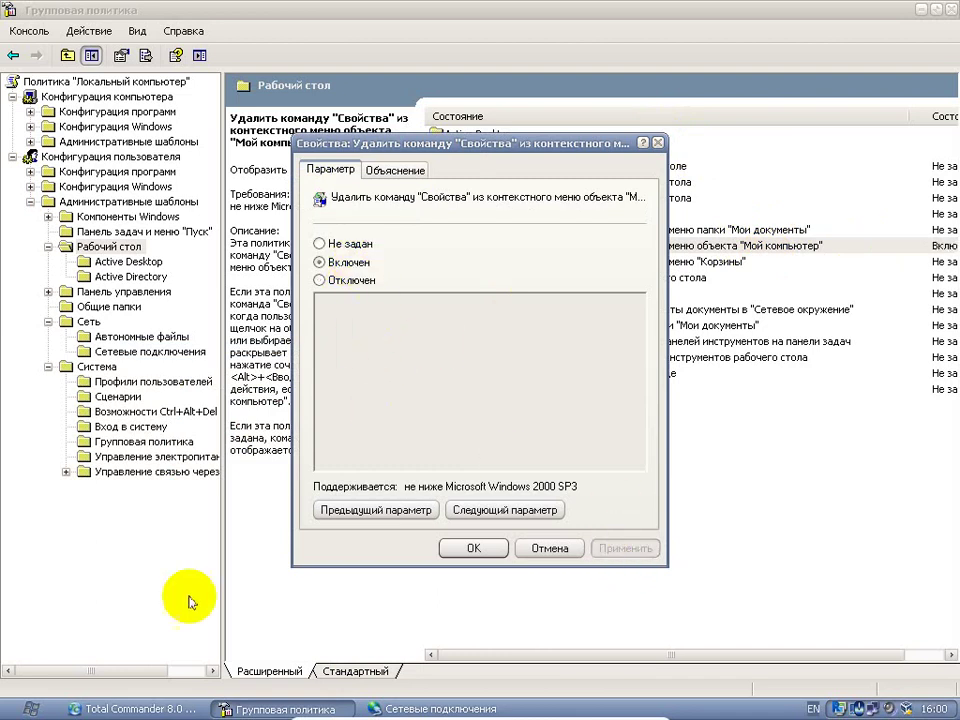
pyautogui.click(30, 708)
pyautogui.rightClick(226, 412)
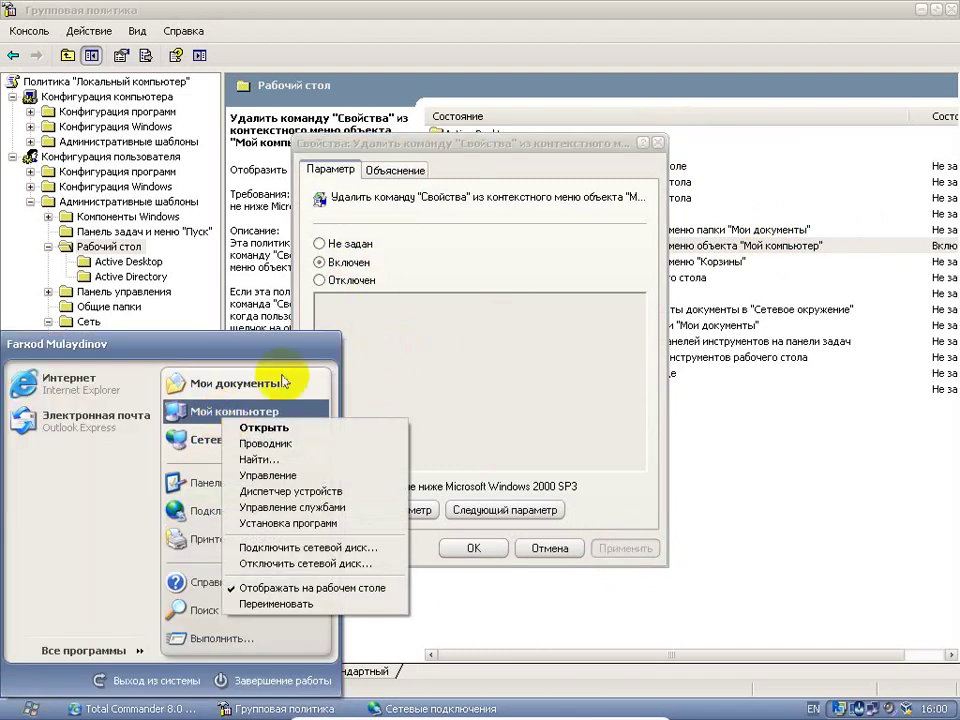
# Return the Мой компьютер properties policy to Отключен, apply it, and inspect the object's Start menu context menu again.
pyautogui.click(352, 280)
pyautogui.click(622, 548)
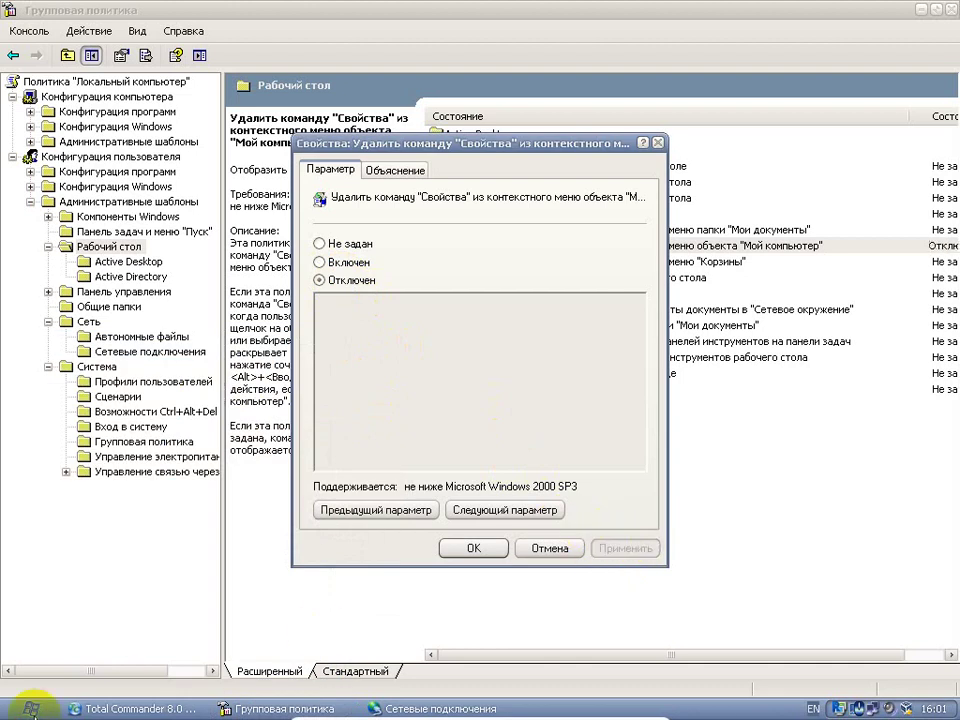
pyautogui.click(30, 708)
pyautogui.rightClick(222, 412)
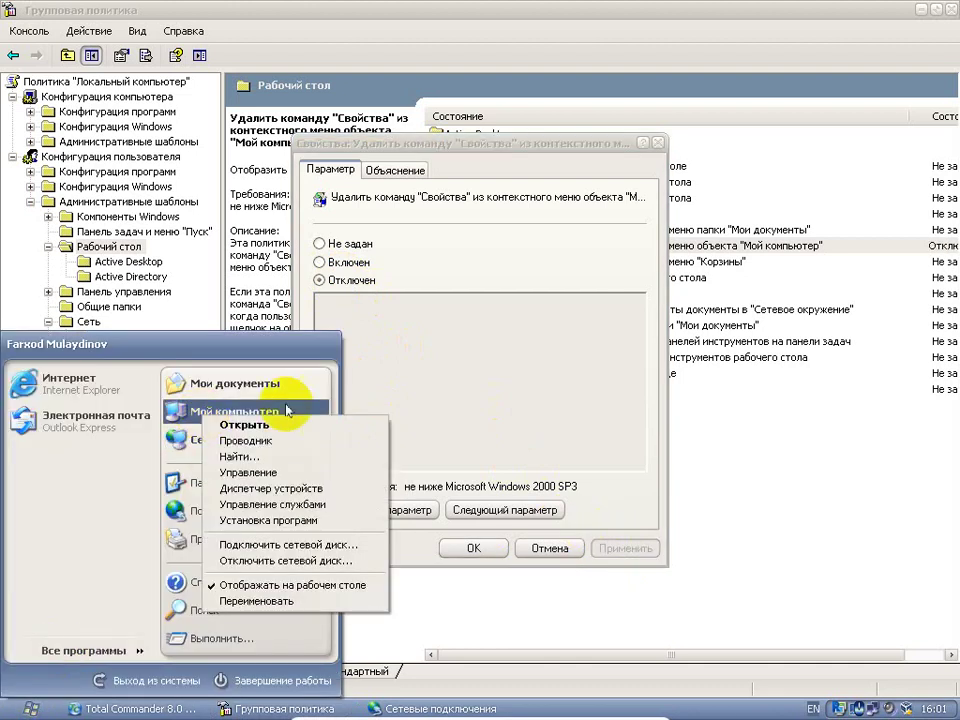
pyautogui.click(489, 339)
# Log off from Windows with the policy dialog still open, and log back on.
pyautogui.click(30, 708)
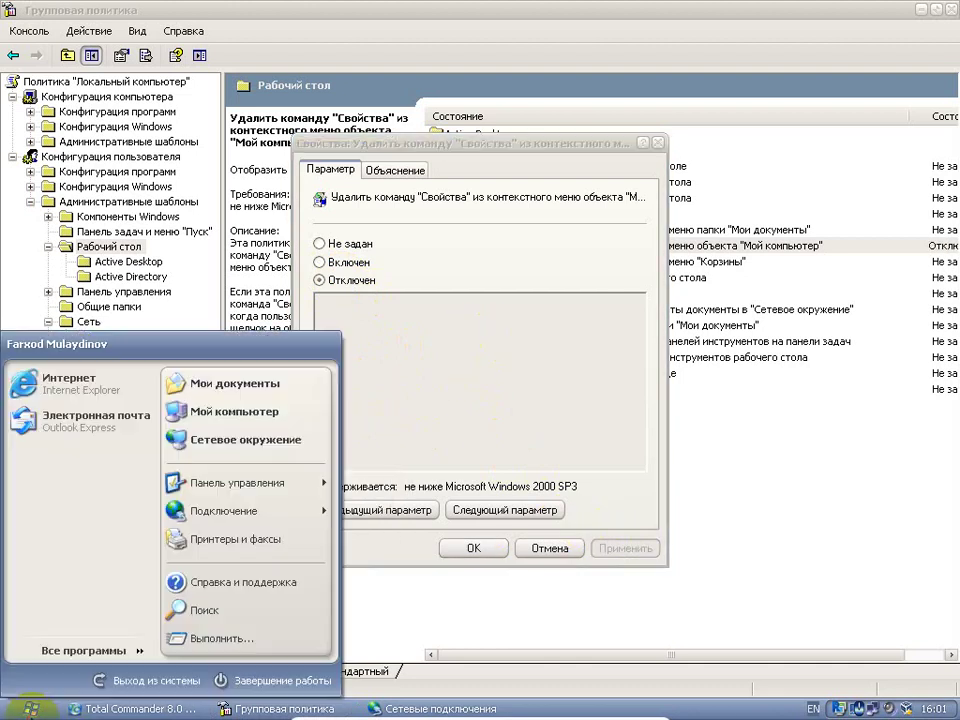
pyautogui.click(172, 690)
pyautogui.click(429, 379)
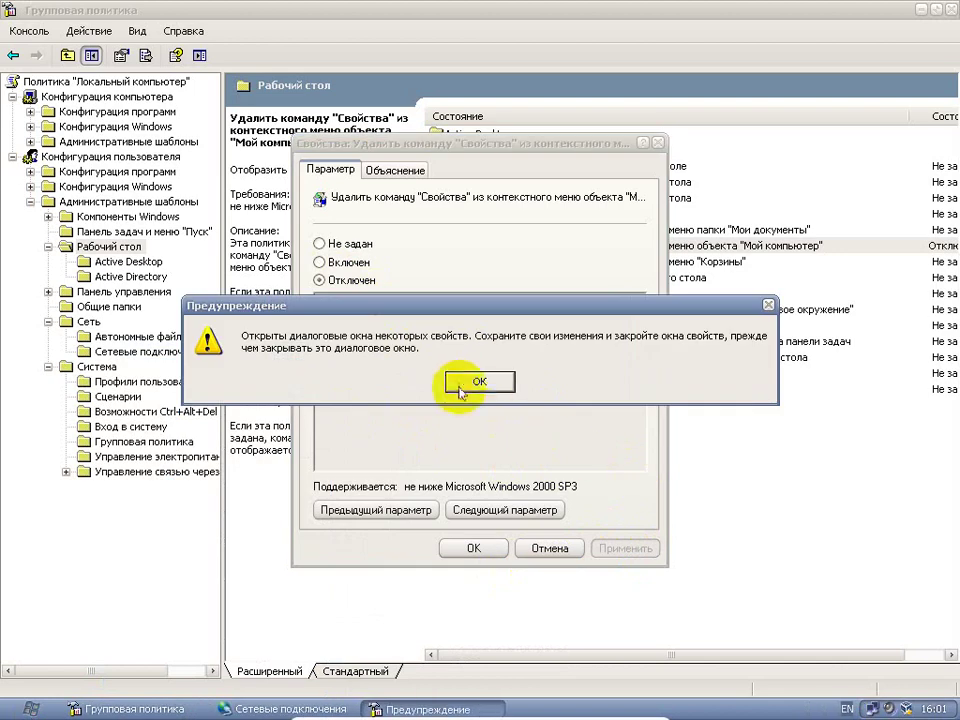
pyautogui.click(475, 382)
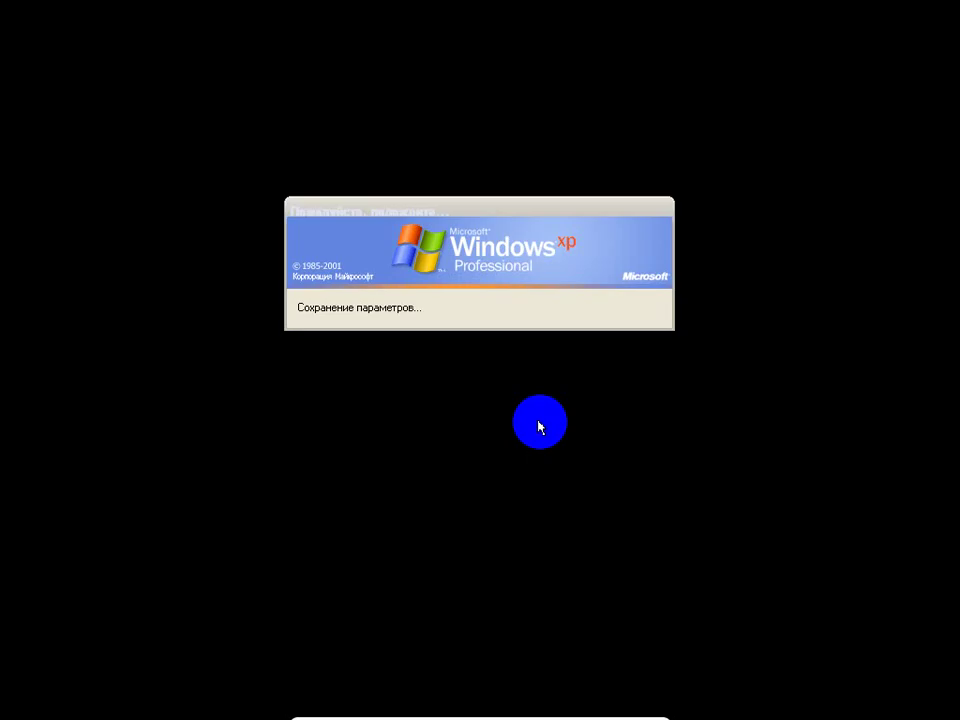
pyautogui.press('Return')
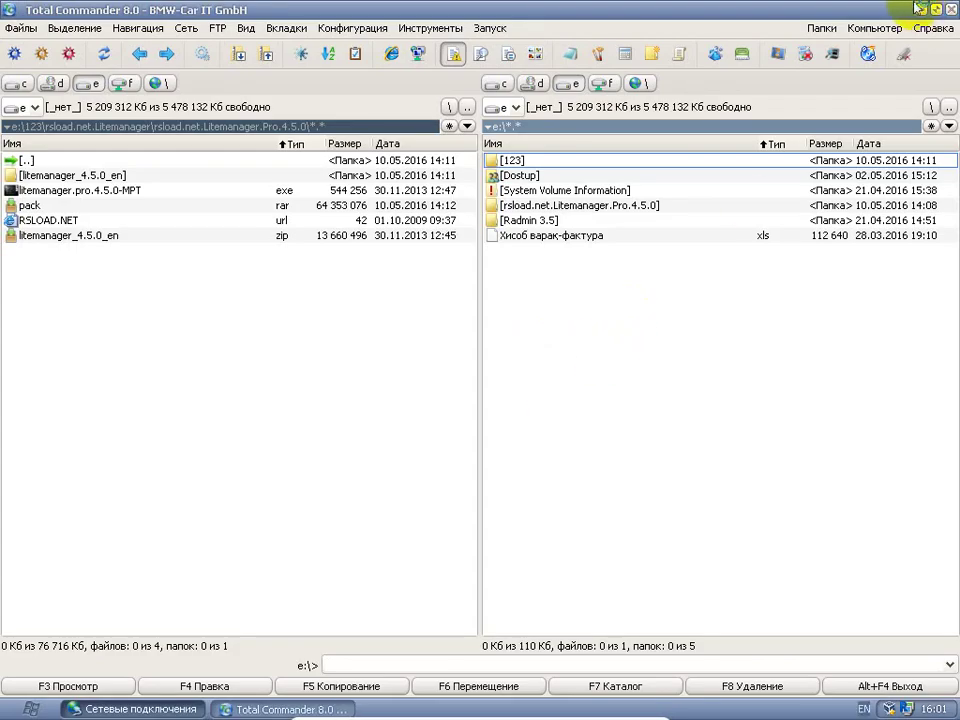
# Clear the open windows from the desktop and open gpedit.msc maximized, with its policy tree widened.
pyautogui.click(921, 9)
pyautogui.click(781, 57)
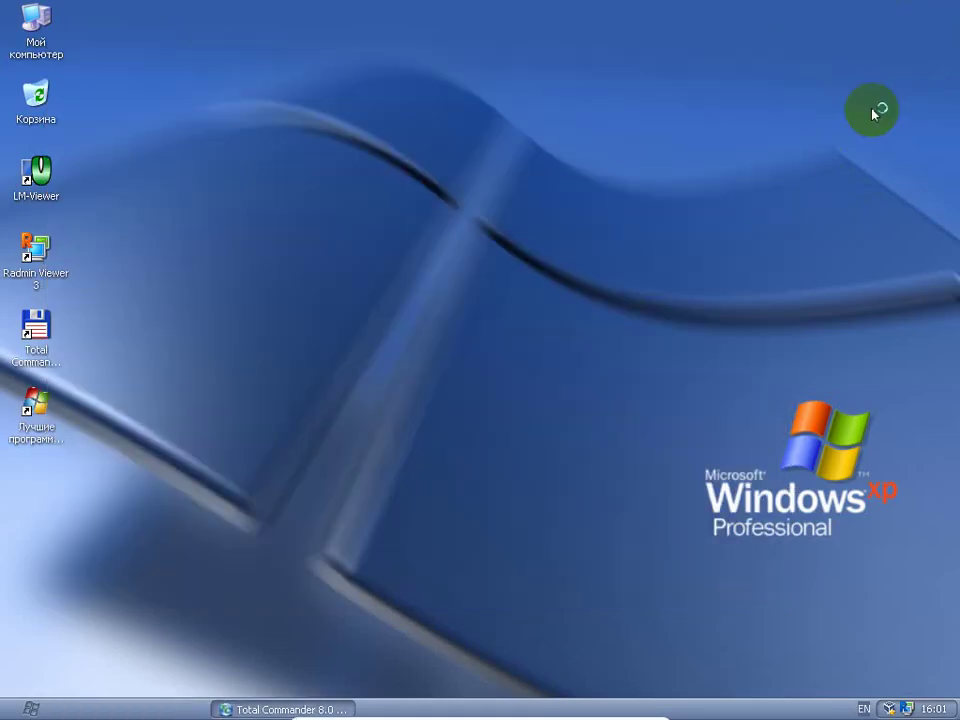
pyautogui.press('super+r')
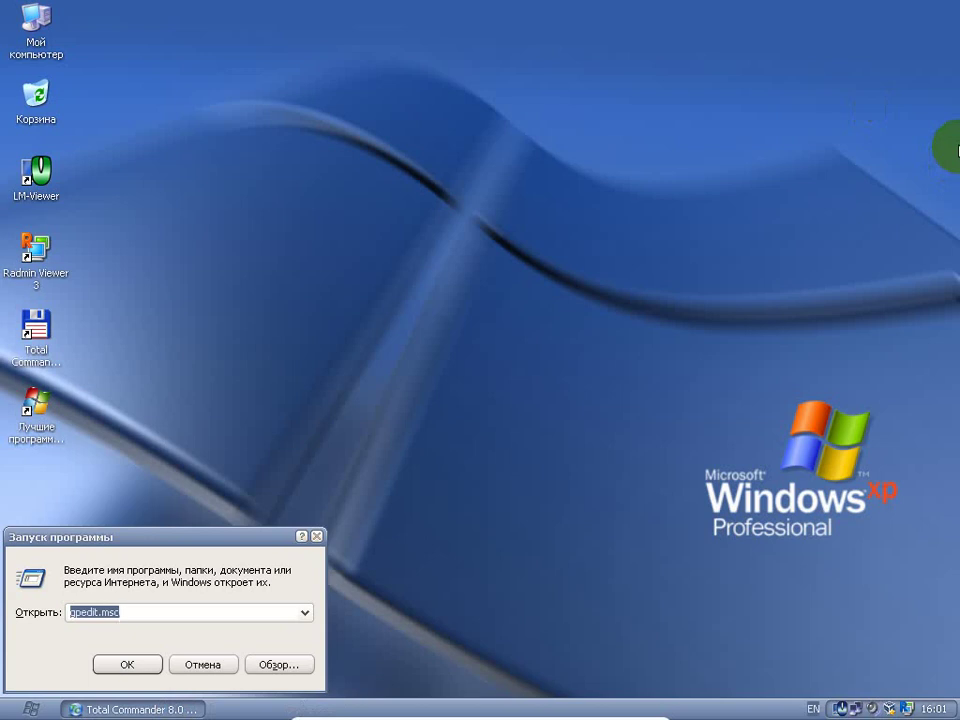
pyautogui.press('Return')
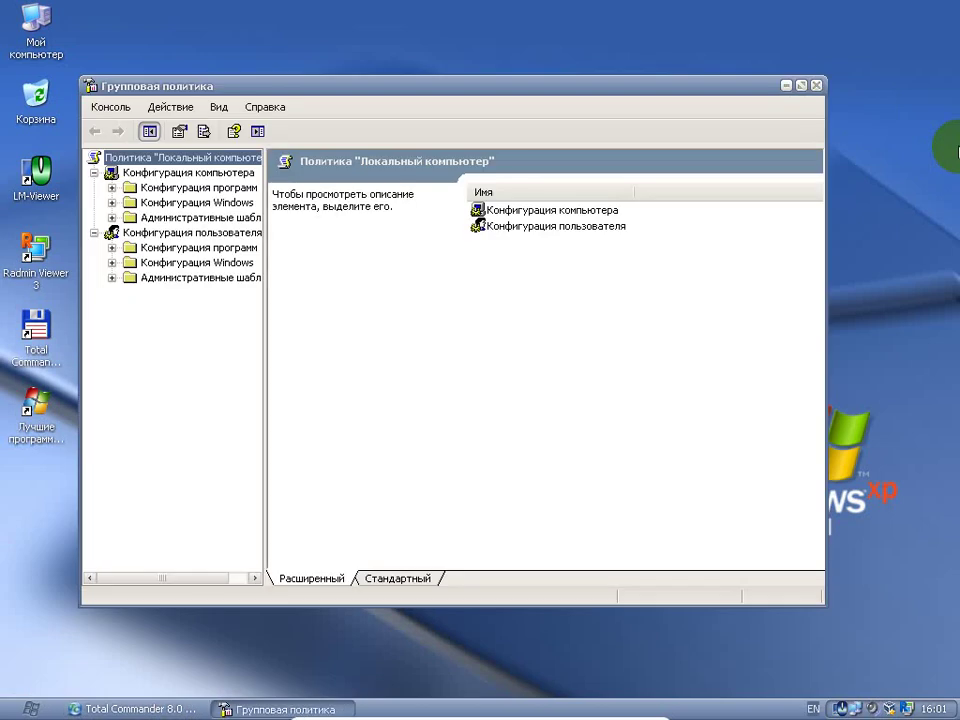
pyautogui.click(803, 88)
pyautogui.moveTo(180, 294); pyautogui.dragTo(319, 298)
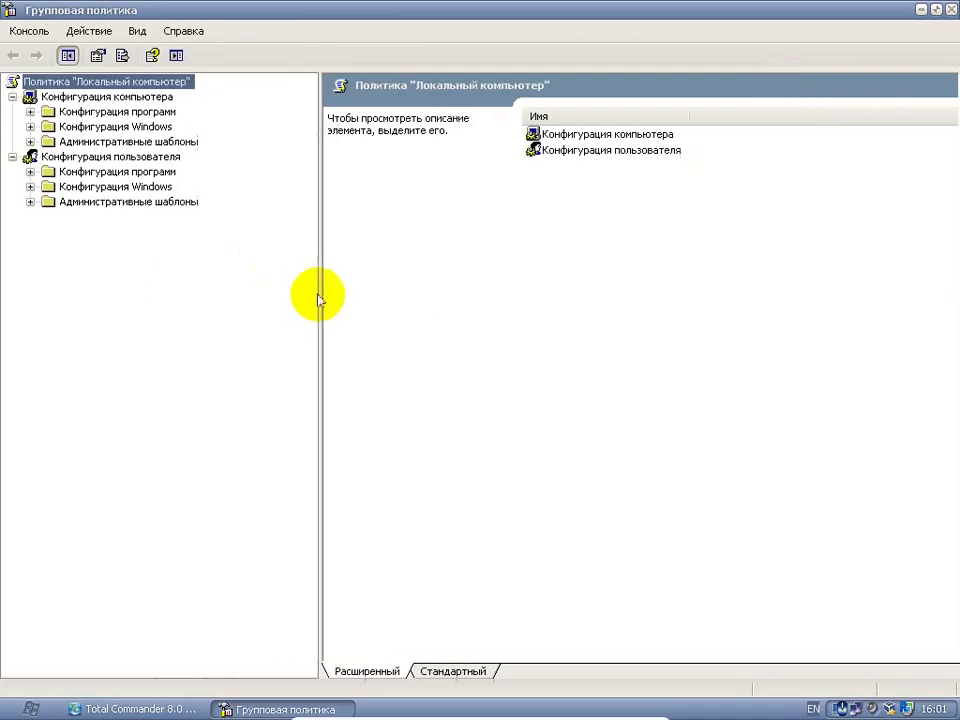
# Set the computer configuration logon policy Всегда использовать классический вход в систему to Не задан and check the setting again.
pyautogui.doubleClick(95, 141)
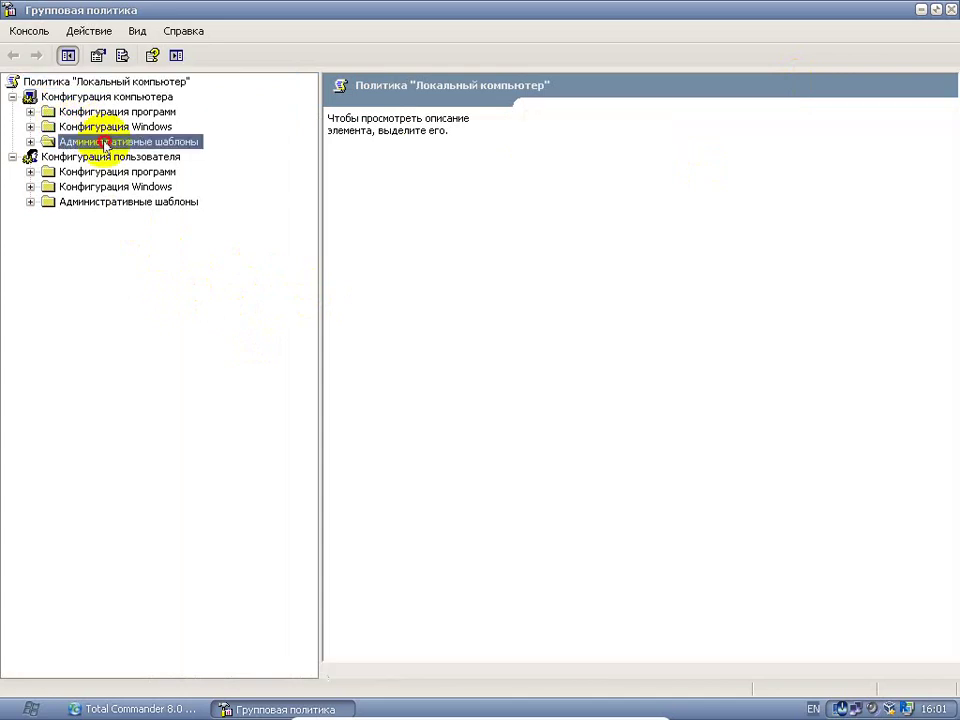
pyautogui.click(104, 174)
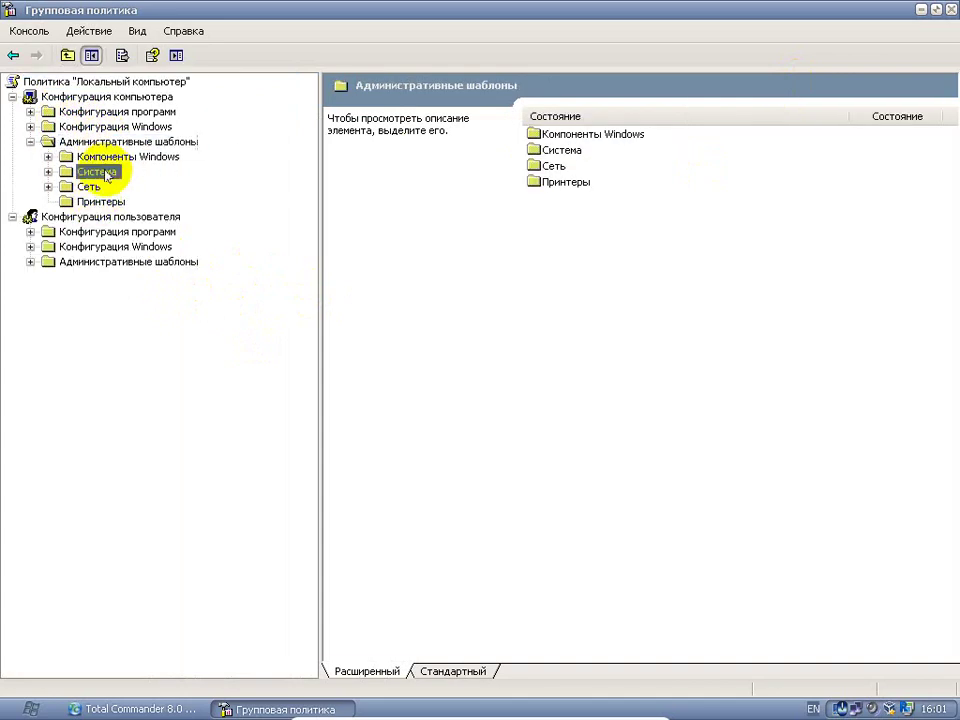
pyautogui.doubleClick(104, 174)
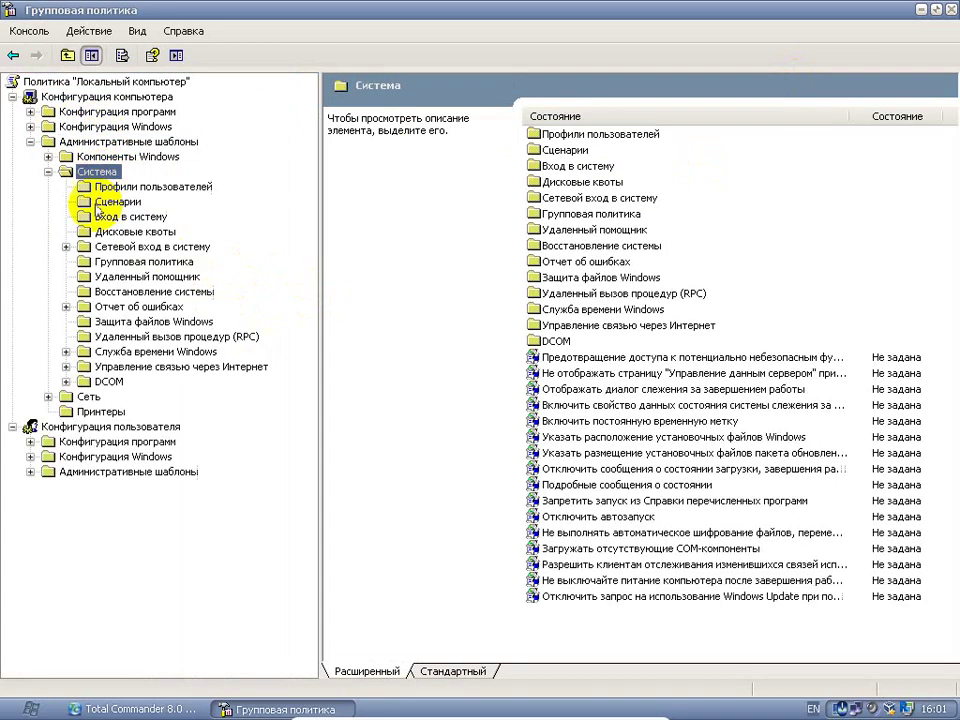
pyautogui.click(128, 216)
pyautogui.click(632, 152)
pyautogui.doubleClick(632, 152)
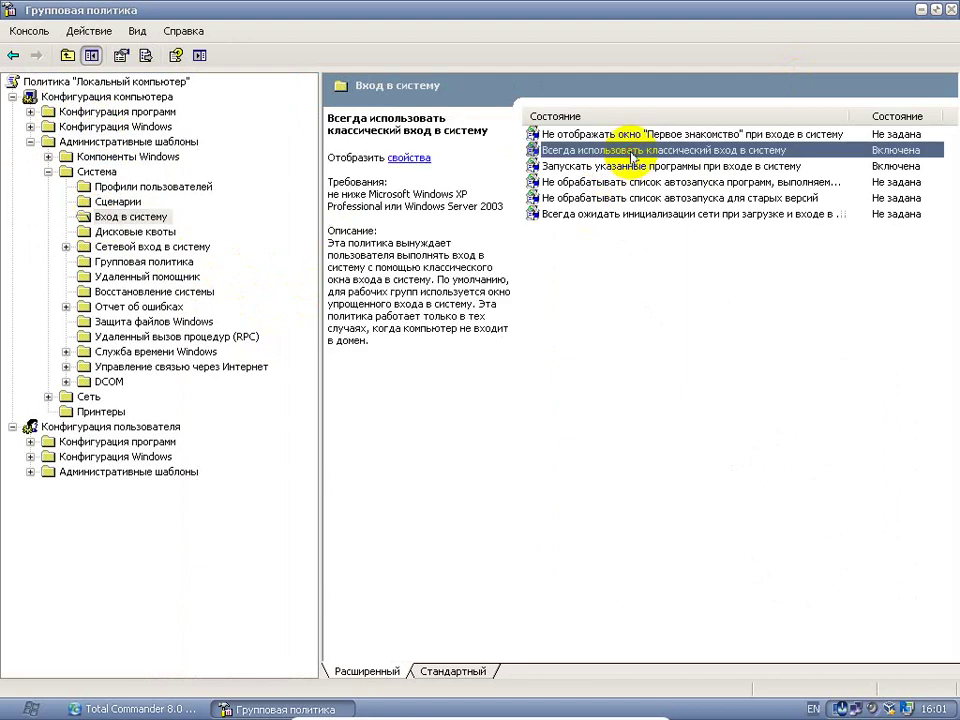
pyautogui.click(320, 243)
pyautogui.click(610, 545)
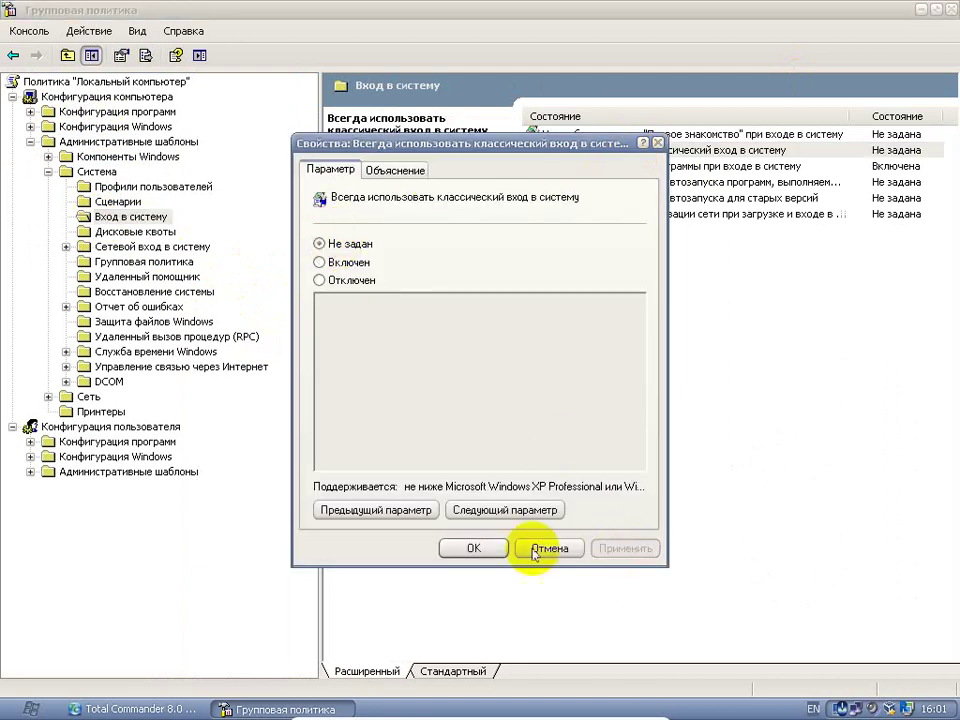
pyautogui.click(490, 549)
pyautogui.doubleClick(604, 155)
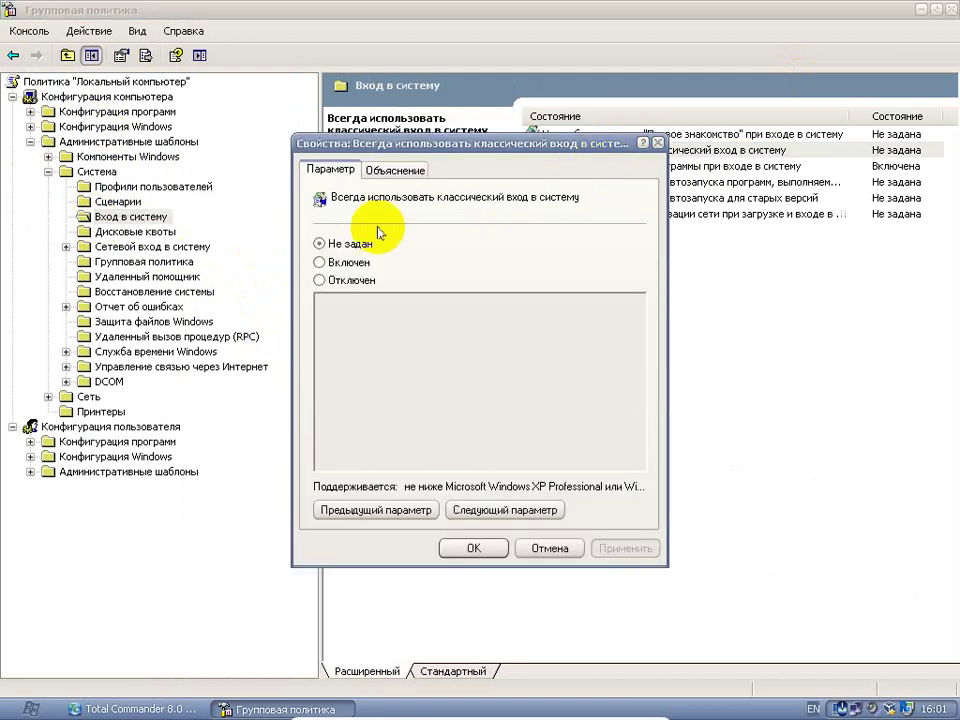
pyautogui.click(478, 543)
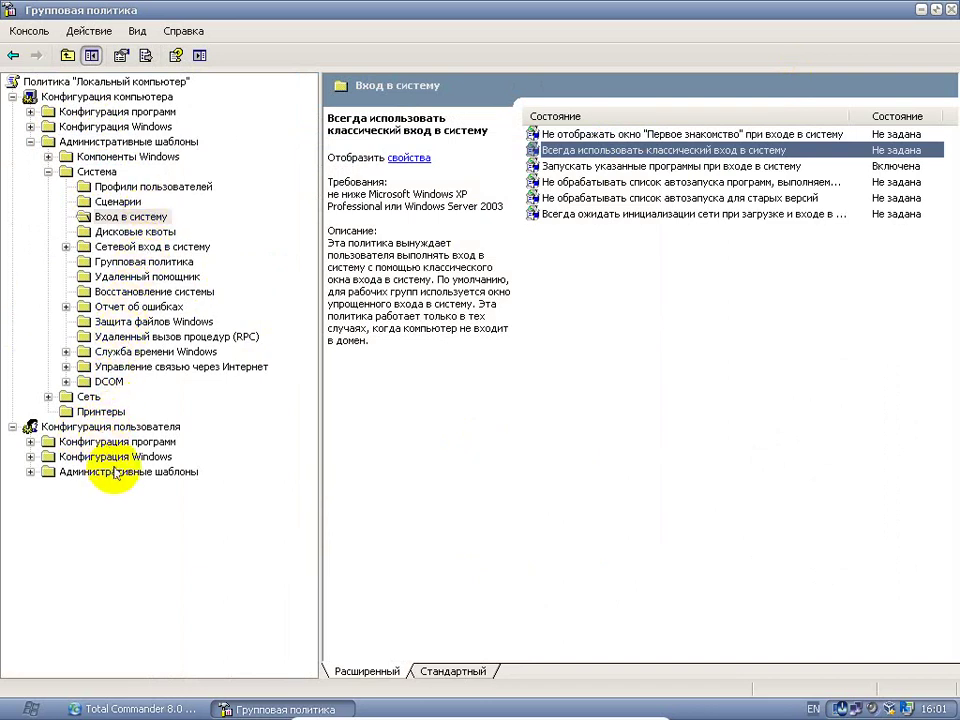
# Set the computer logon policy Запускать указанные программы при входе в систему to Не задан and apply it.
pyautogui.click(790, 167)
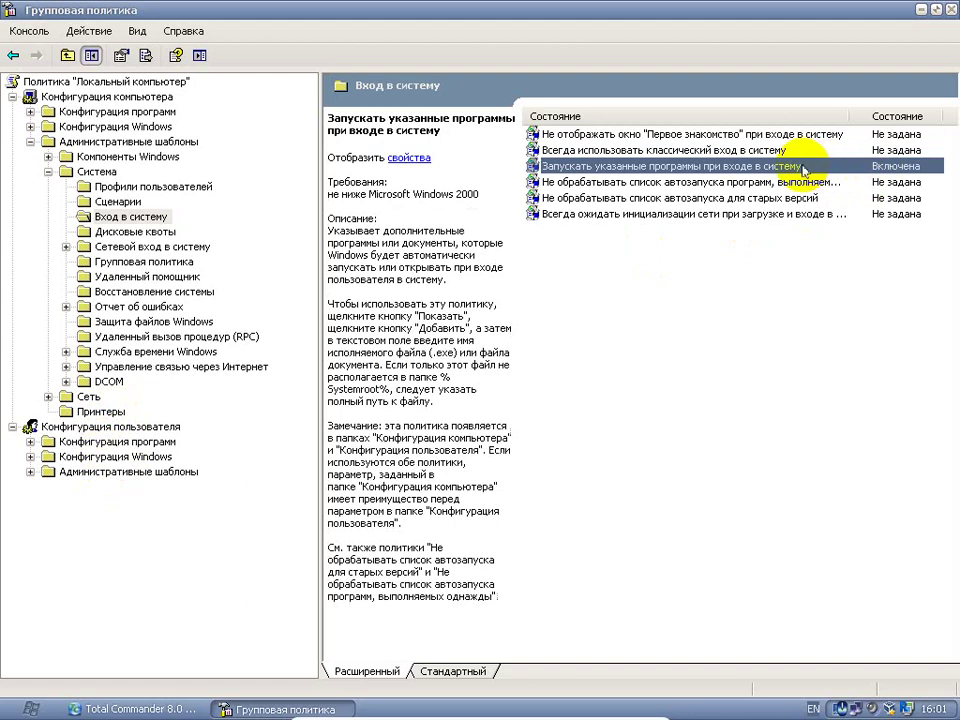
pyautogui.doubleClick(803, 170)
pyautogui.click(369, 243)
pyautogui.click(625, 548)
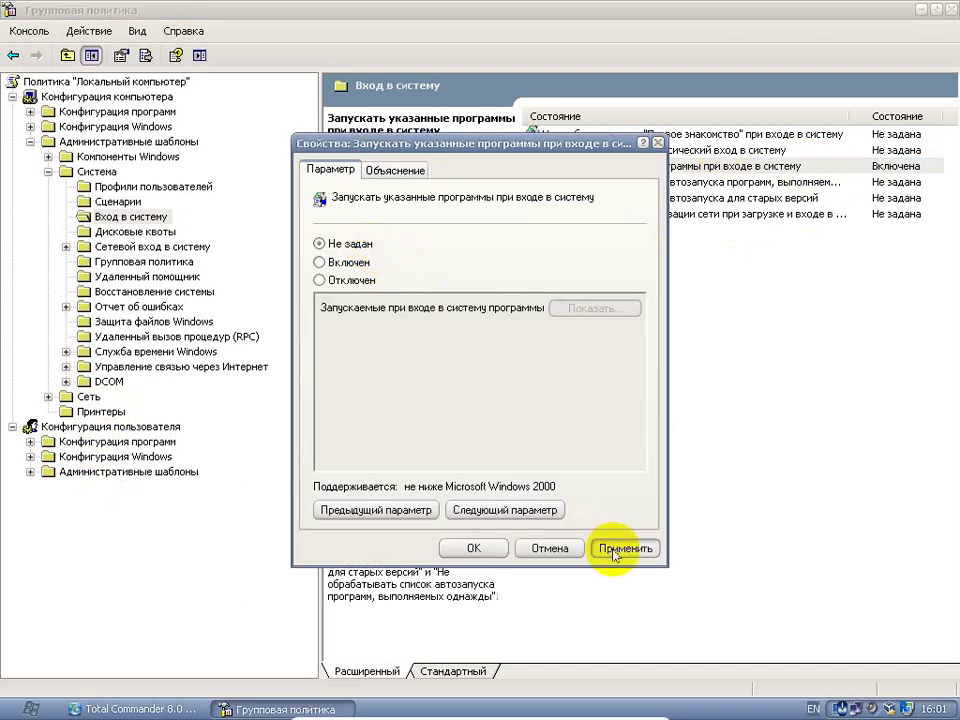
pyautogui.click(459, 550)
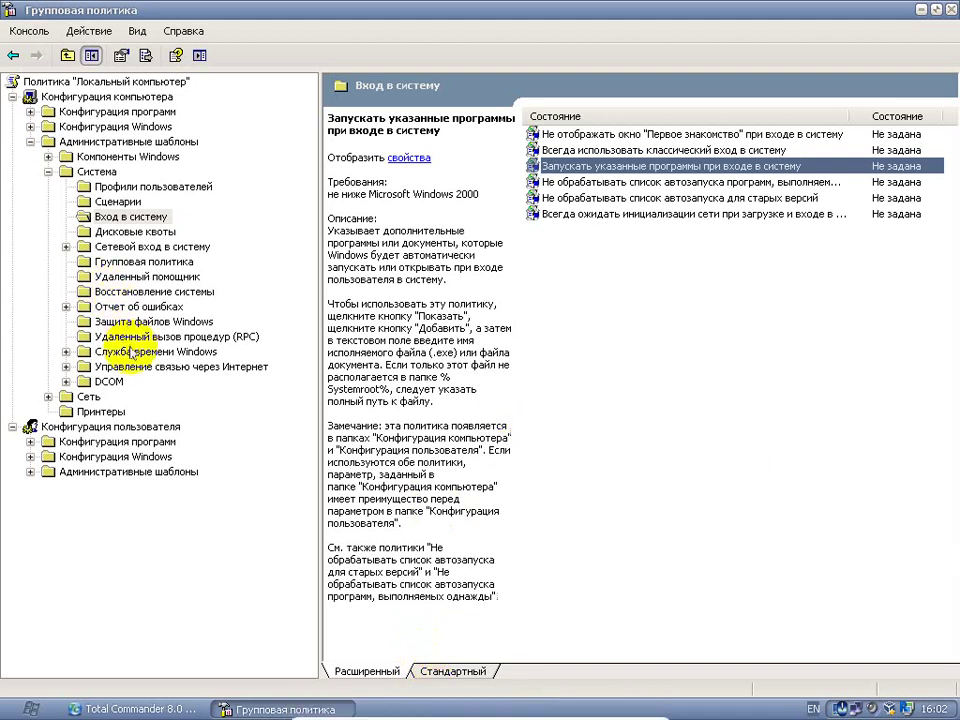
# Set the user configuration desktop policy removing Свойства from the Мой компьютер context menu to Не задан and apply it.
pyautogui.click(128, 263)
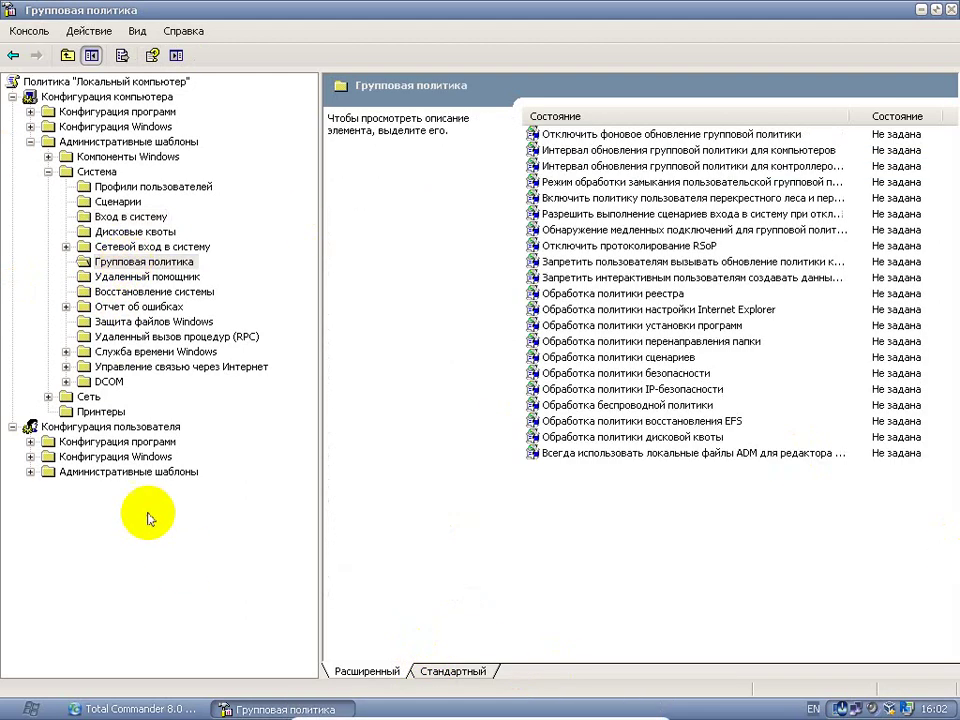
pyautogui.click(84, 455)
pyautogui.doubleClick(100, 471)
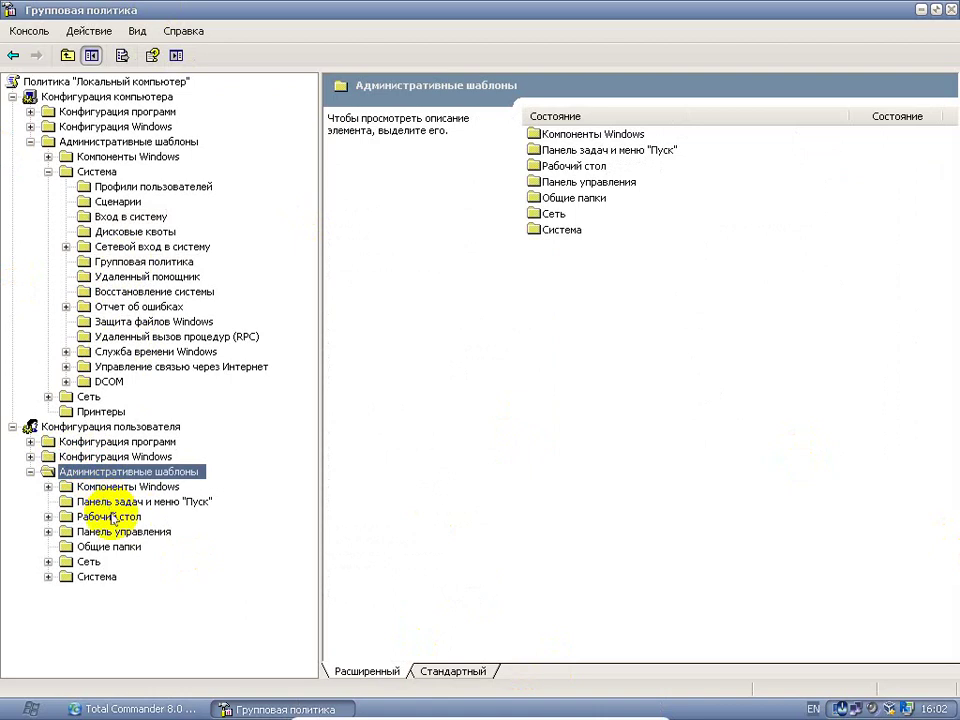
pyautogui.doubleClick(110, 517)
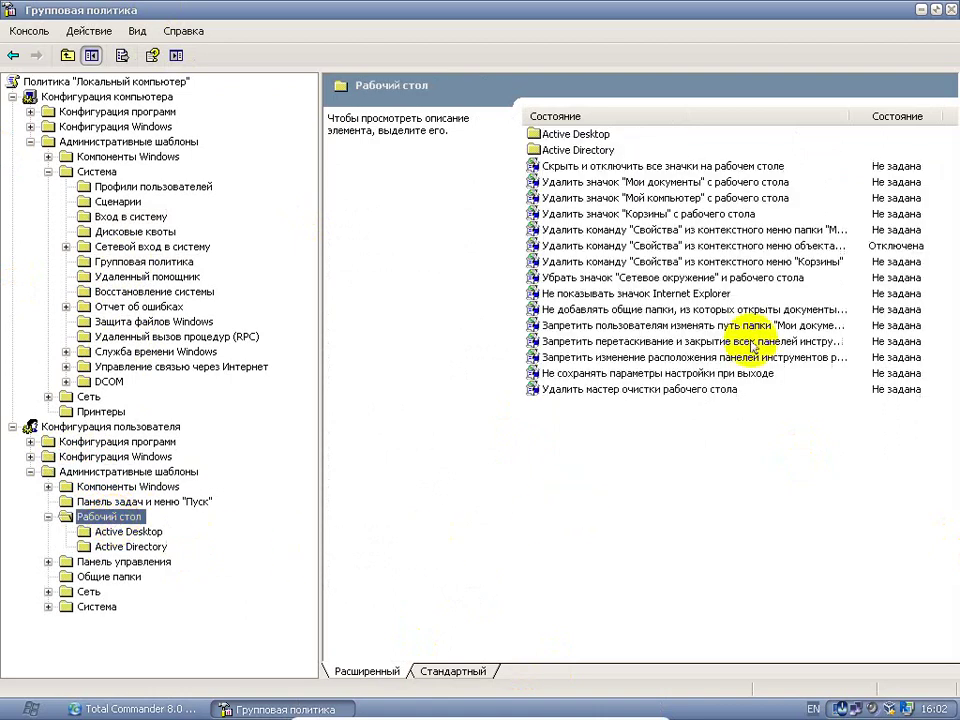
pyautogui.doubleClick(719, 247)
pyautogui.click(349, 245)
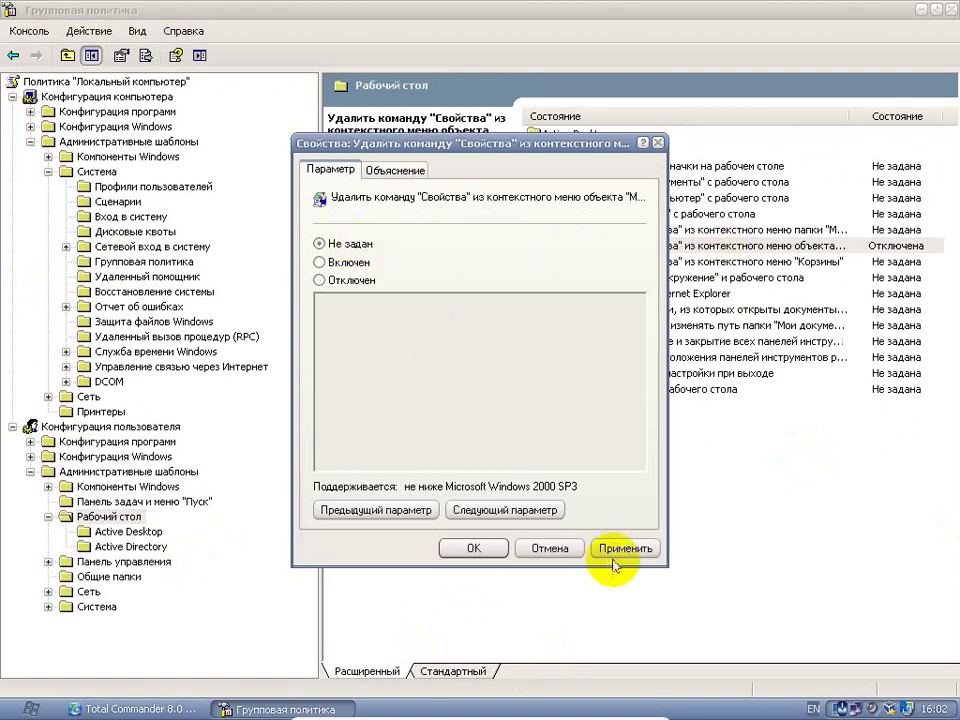
pyautogui.click(614, 549)
pyautogui.click(474, 548)
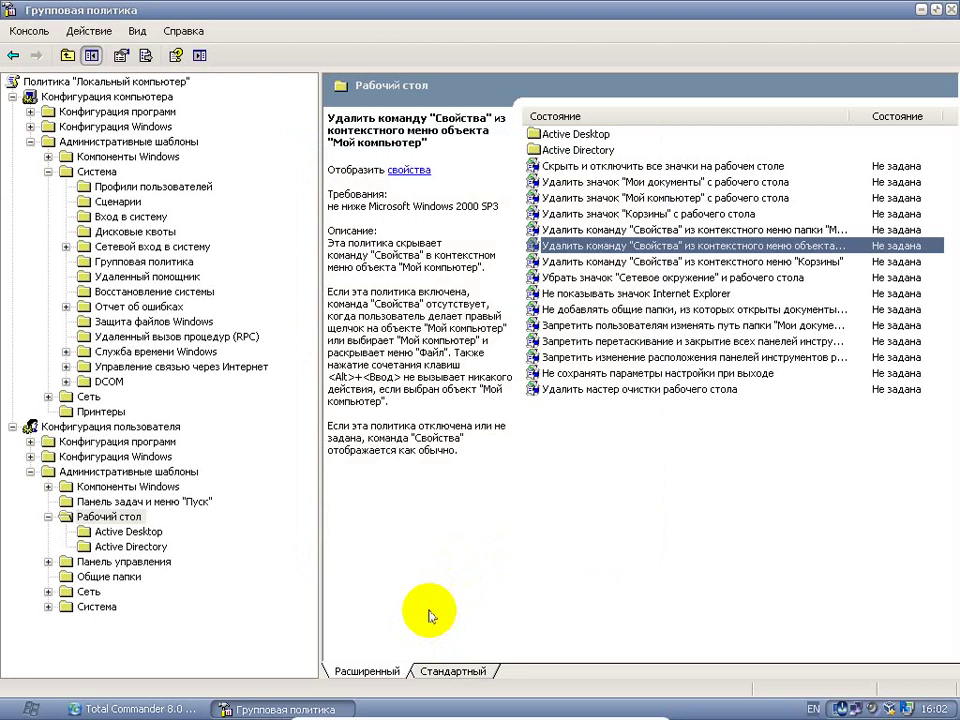
# Open the properties of Мой компьютер from the Start menu and view the Удаленные сеансы settings.
pyautogui.click(32, 710)
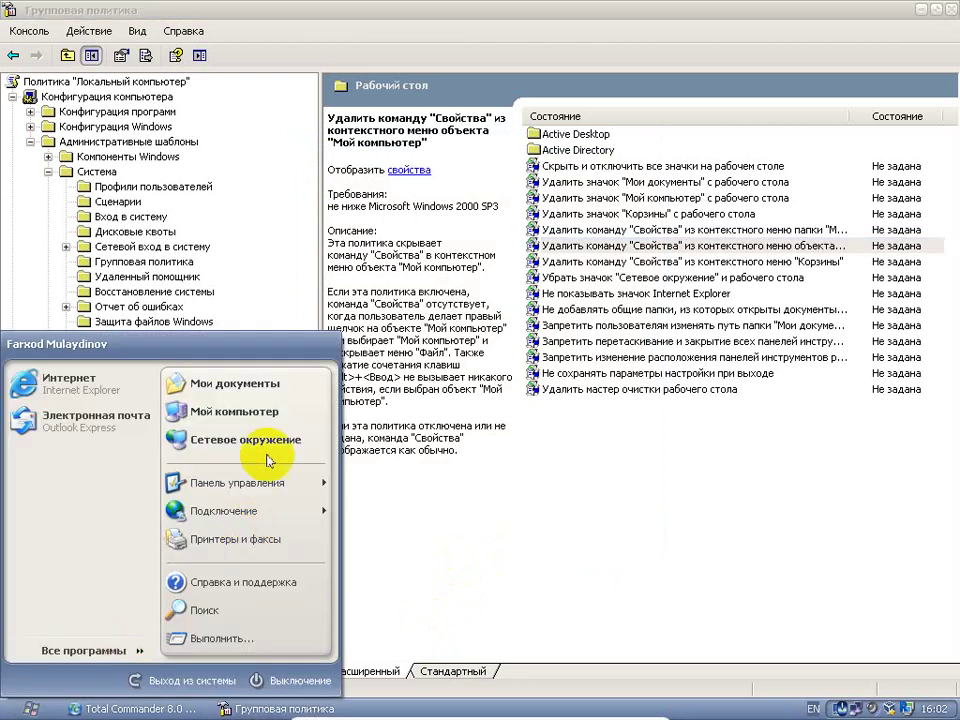
pyautogui.rightClick(276, 416)
pyautogui.click(333, 624)
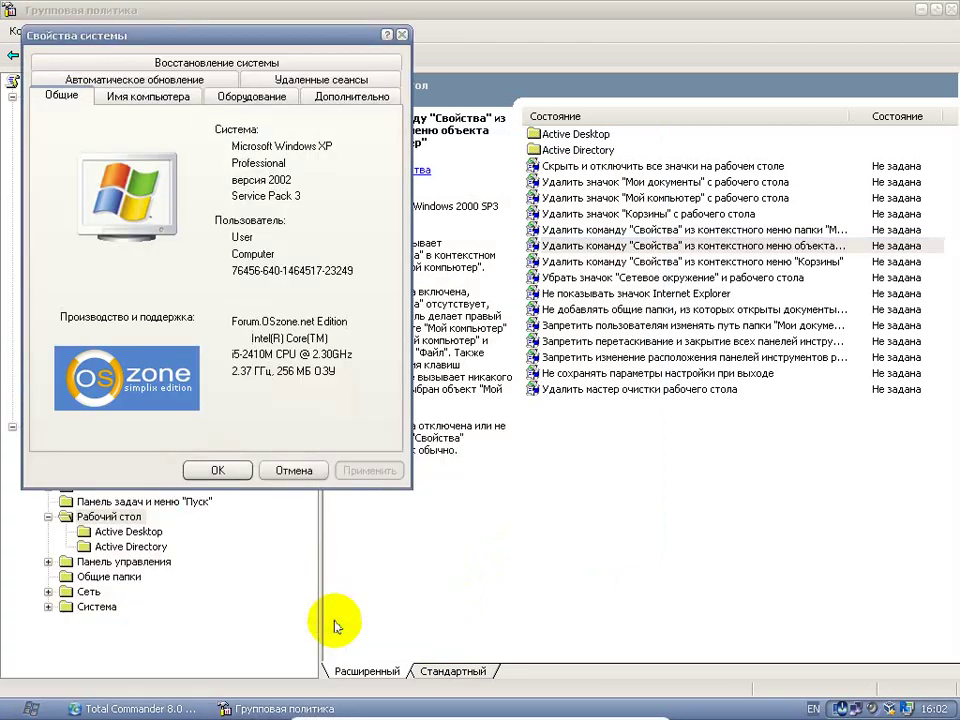
pyautogui.click(302, 77)
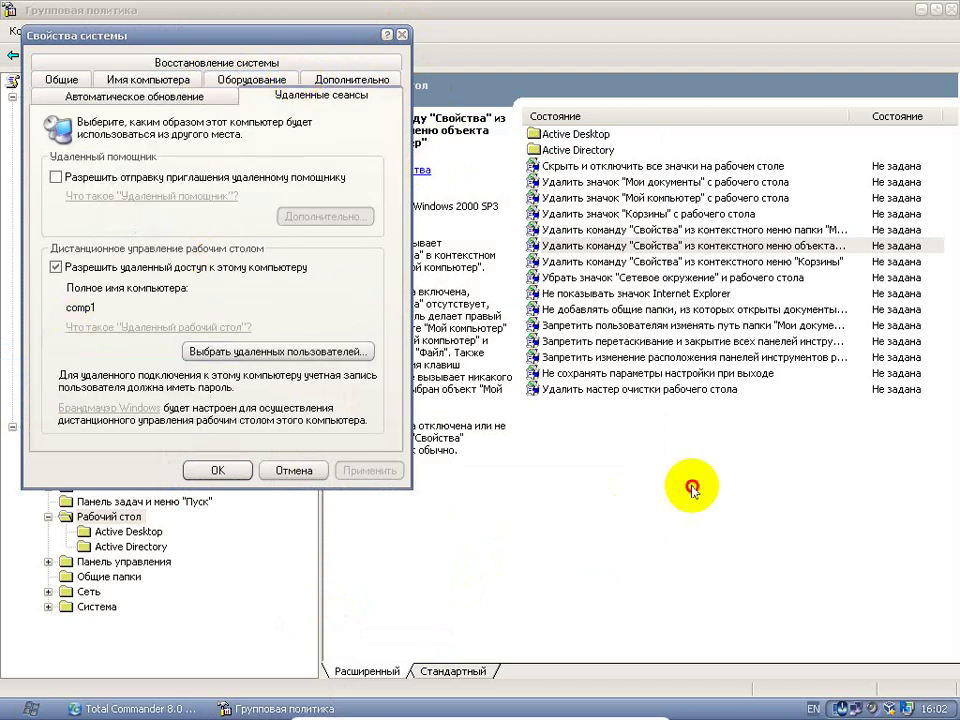
pyautogui.press('Escape')
# Look through the user configuration's Система policies, and close the Group Policy editor and the system properties.
pyautogui.click(90, 608)
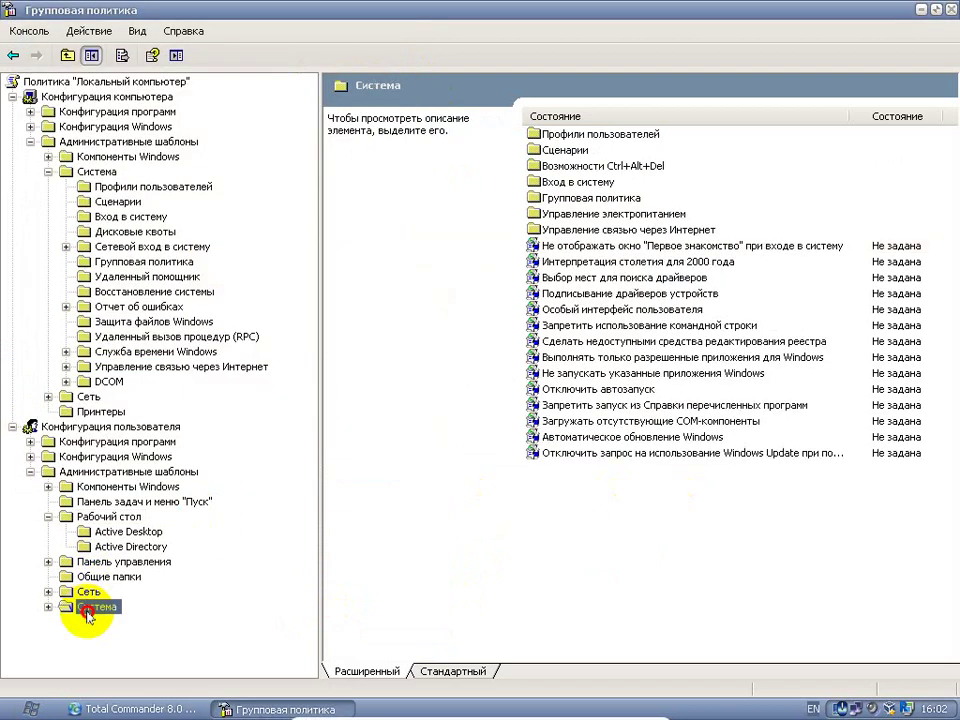
pyautogui.doubleClick(88, 609)
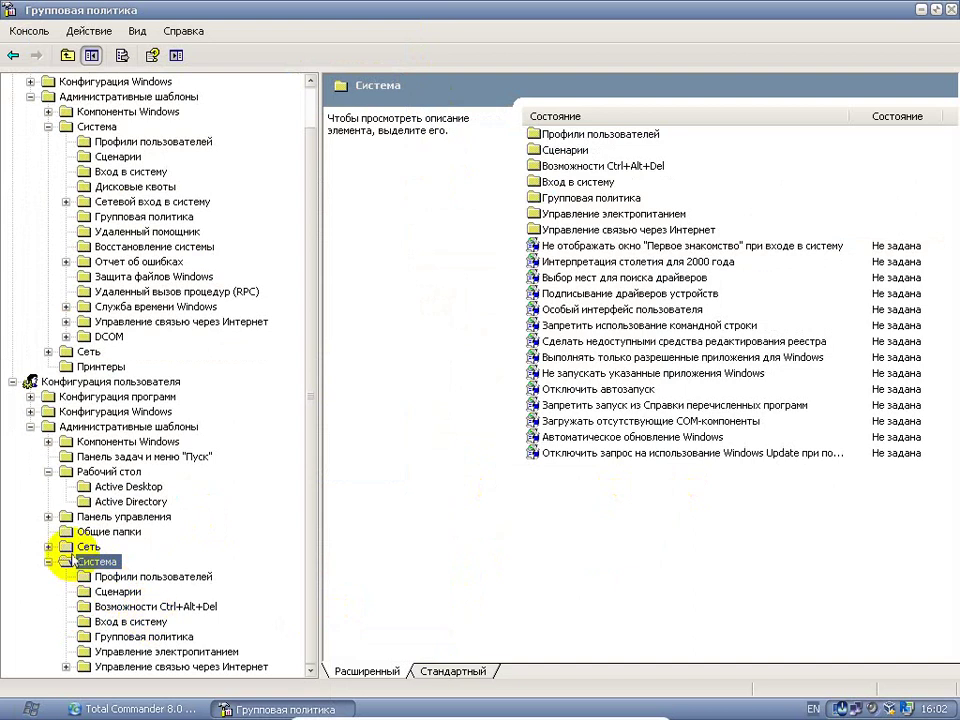
pyautogui.doubleClick(73, 560)
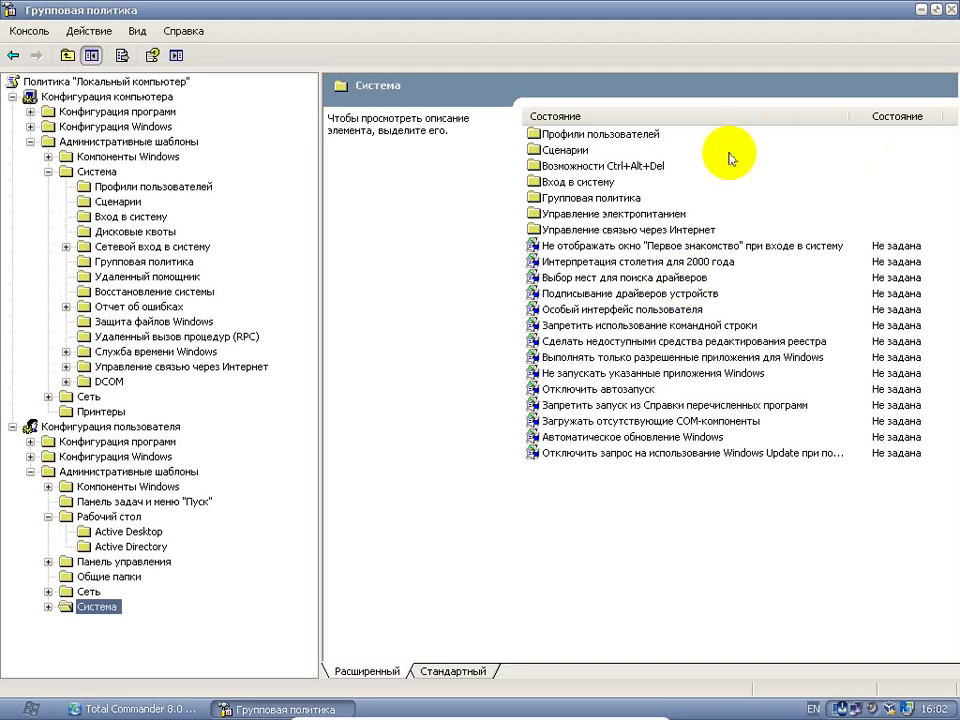
pyautogui.click(946, 10)
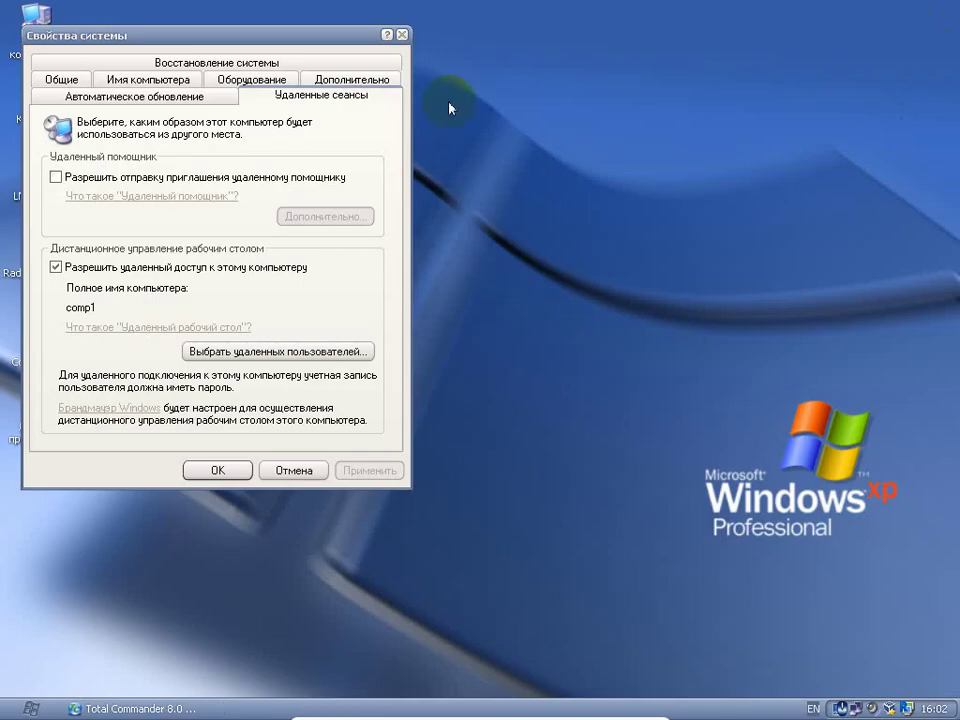
pyautogui.click(406, 30)
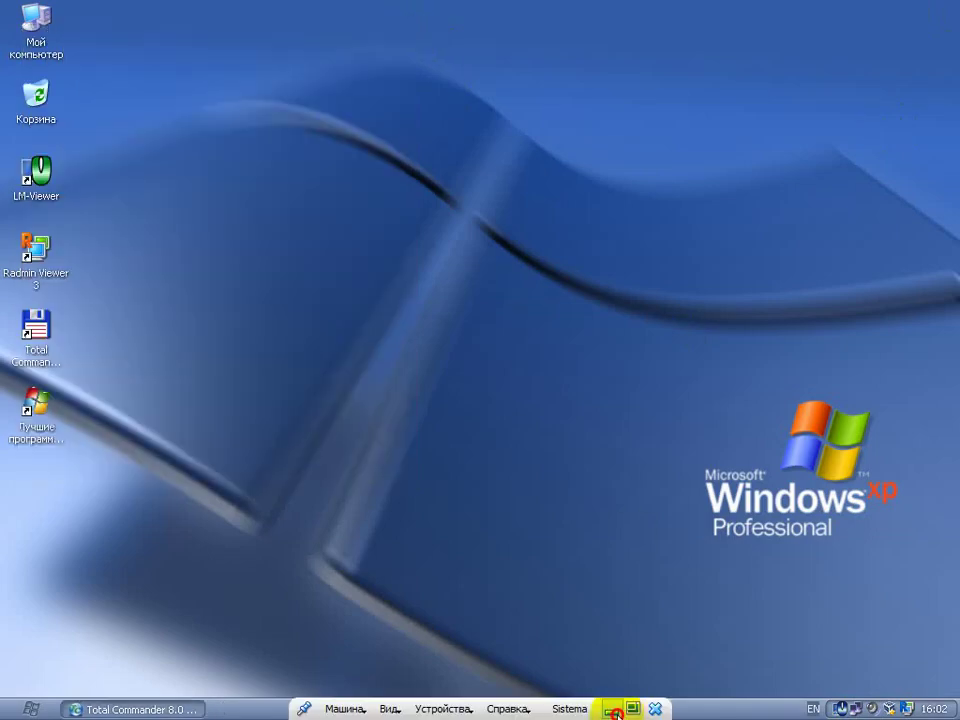
# Switch from the virtual machine to the host's Этот компьютер window and open the properties of Локальный диск (D:).
pyautogui.click(615, 711)
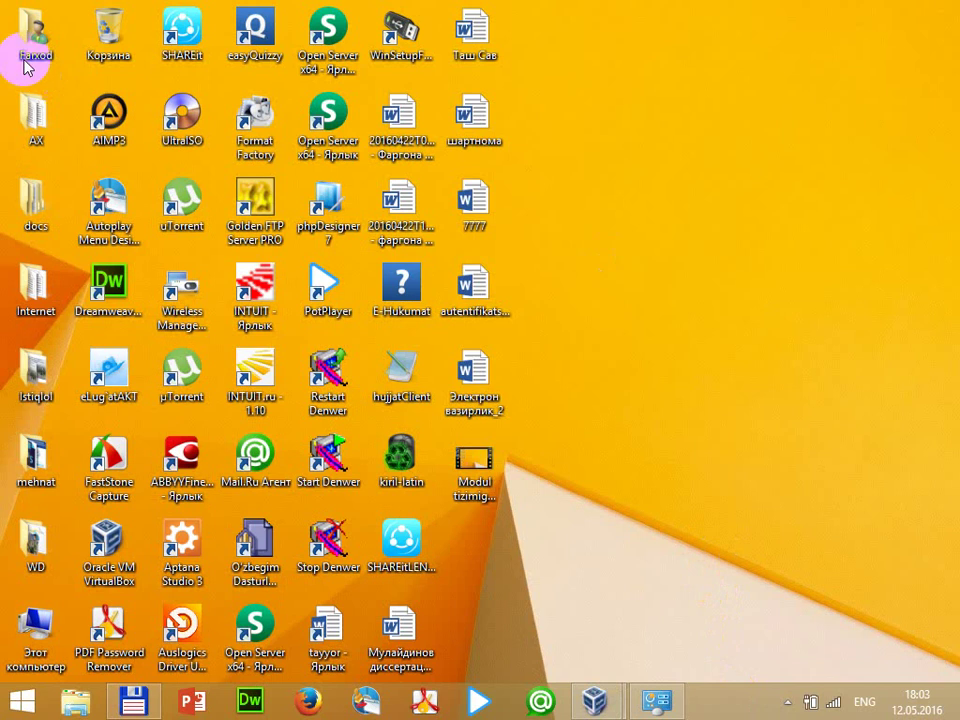
pyautogui.click(22, 700)
pyautogui.click(307, 478)
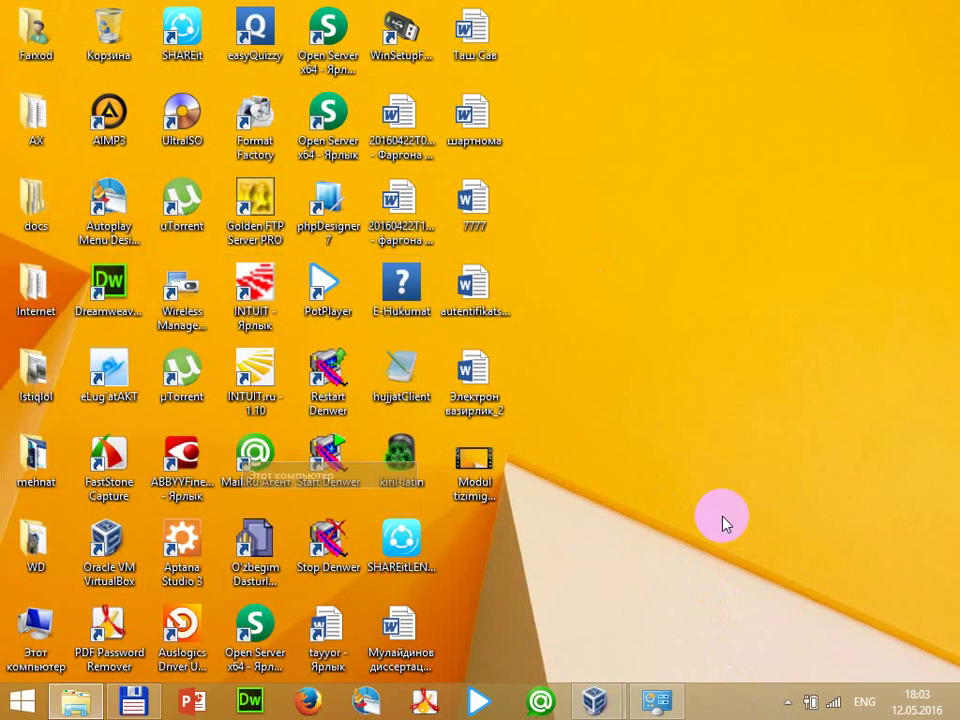
pyautogui.click(623, 408)
pyautogui.rightClick(623, 408)
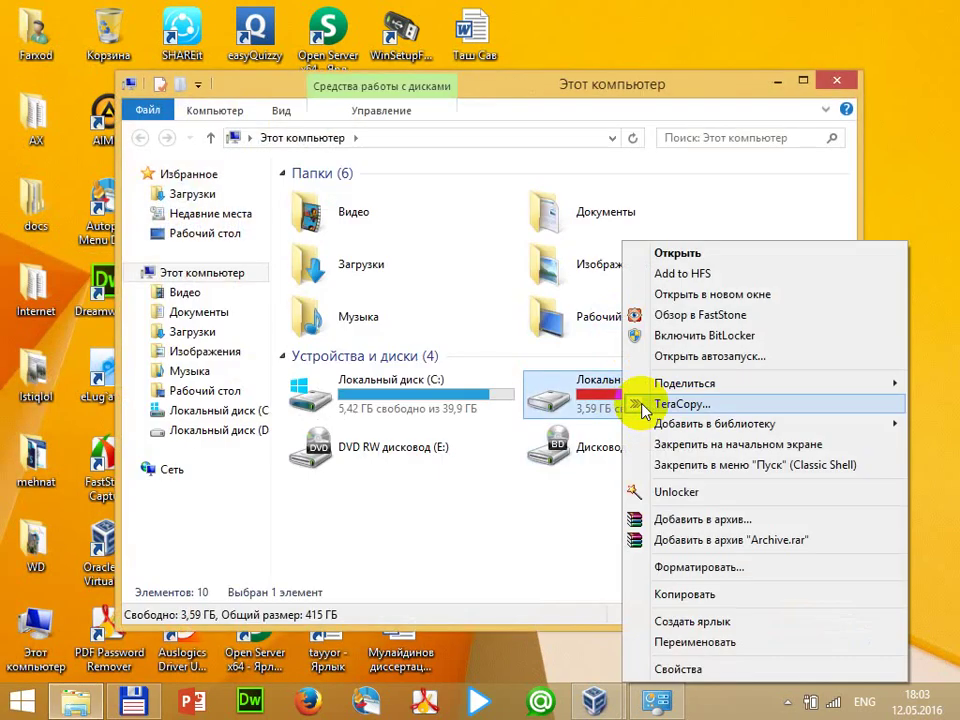
pyautogui.click(660, 672)
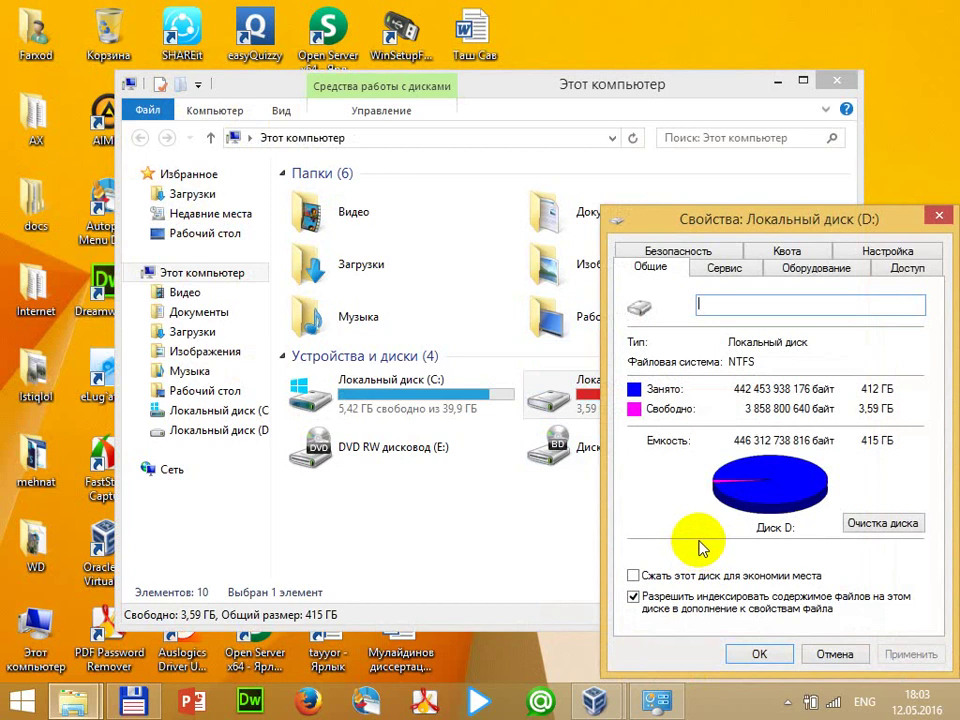
pyautogui.moveTo(789, 200); pyautogui.dragTo(622, 178)
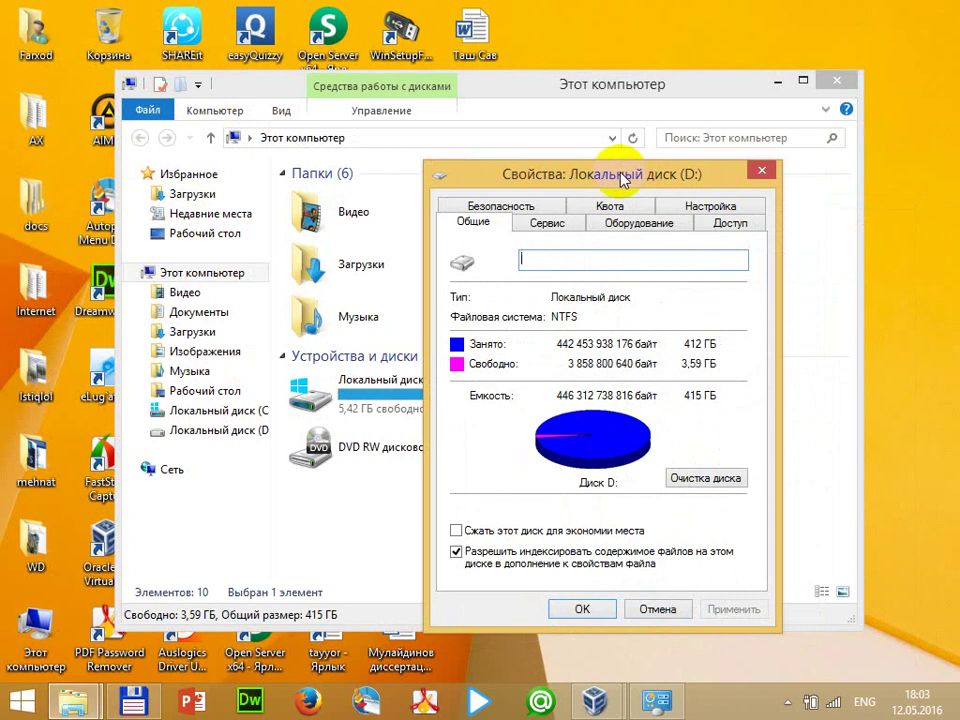
# Examine the Сервис, Оборудование, Доступ and Безопасность settings of Локальный диск (D:).
pyautogui.click(541, 224)
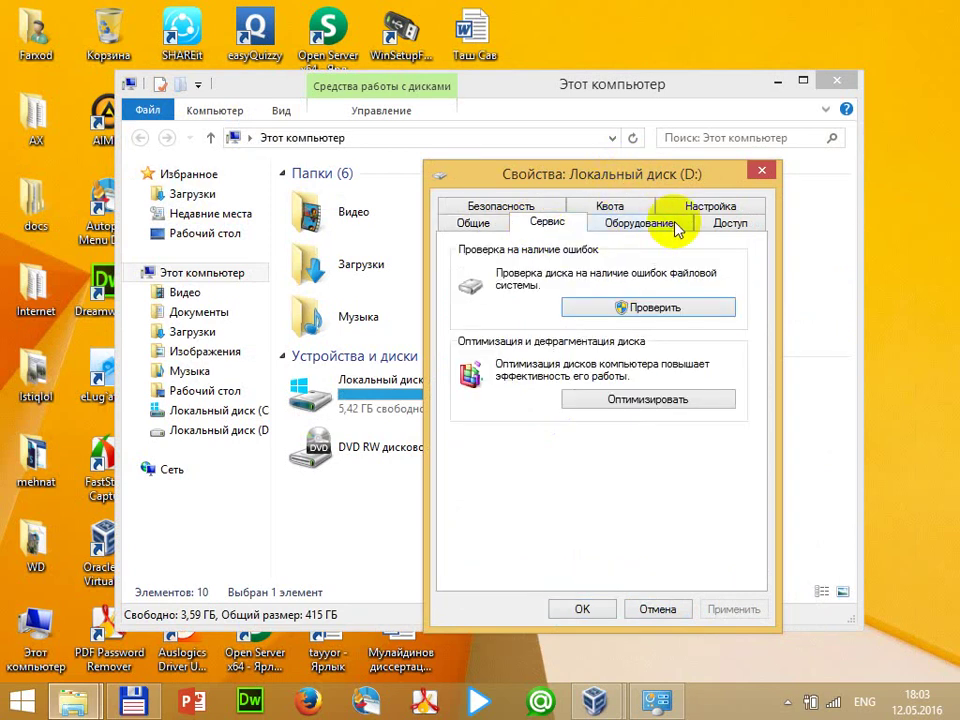
pyautogui.click(655, 222)
pyautogui.click(730, 222)
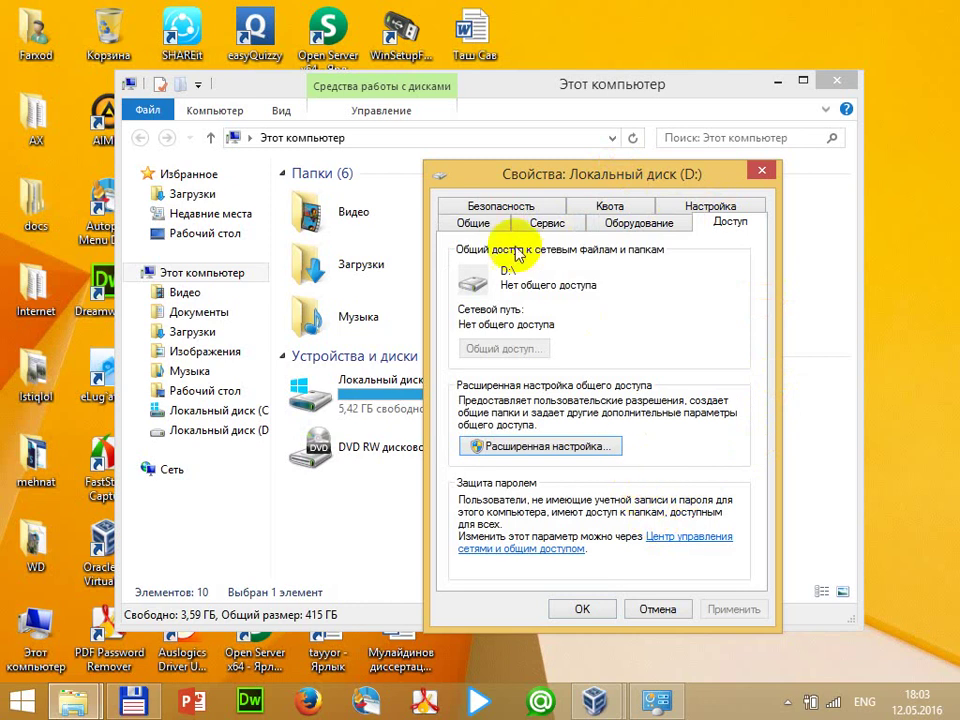
pyautogui.click(500, 205)
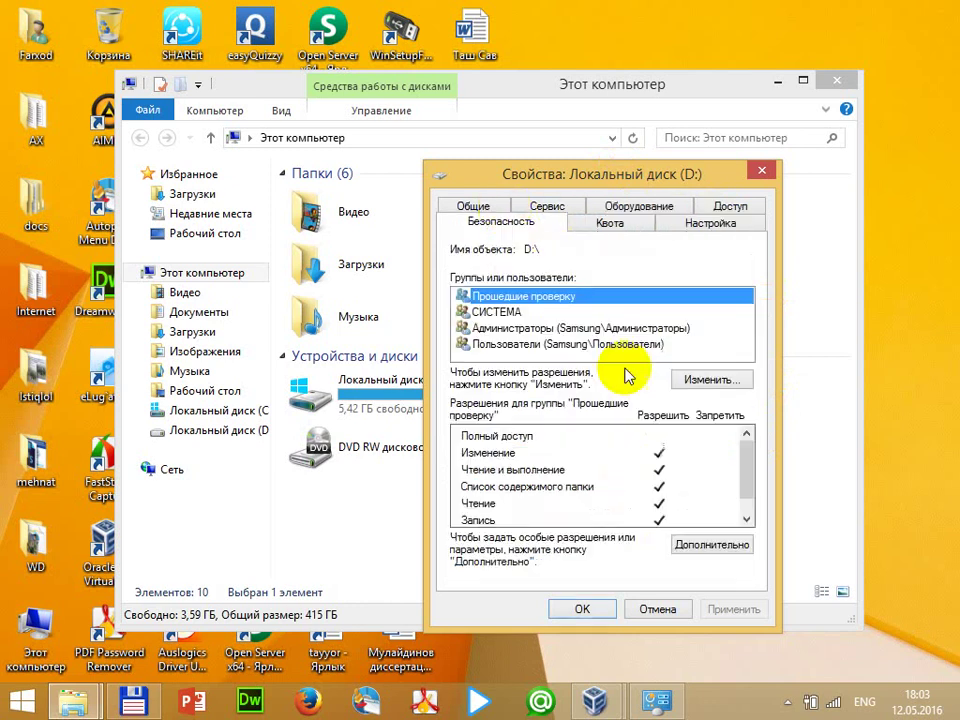
# Examine drive D:'s advanced security settings, search the accounts available for its Владелец, and close them without changing the owner.
pyautogui.click(711, 545)
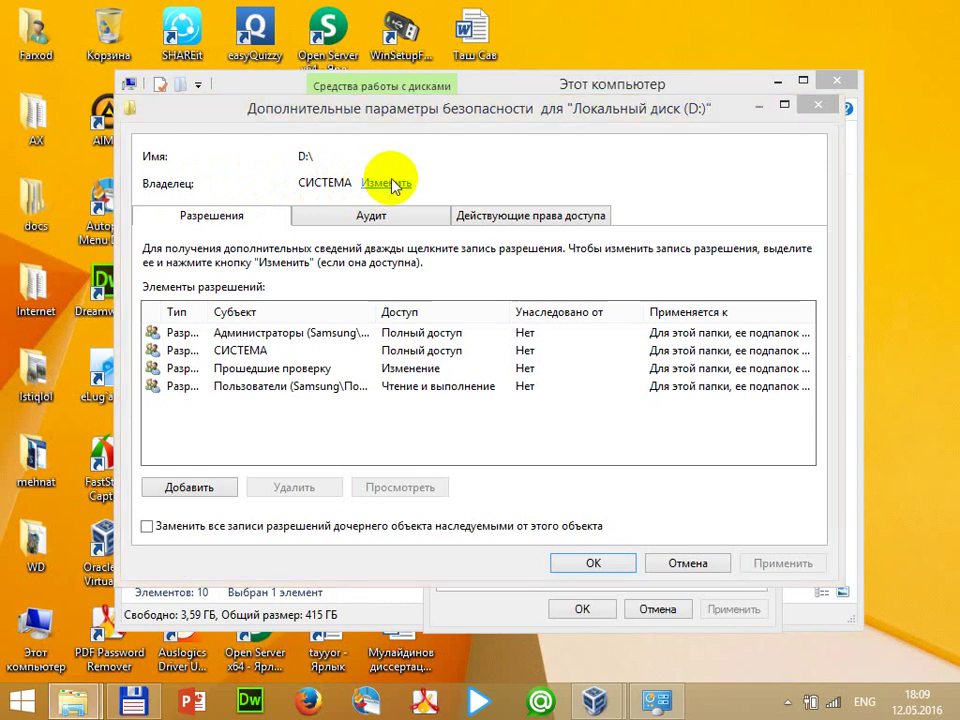
pyautogui.click(391, 184)
pyautogui.click(182, 338)
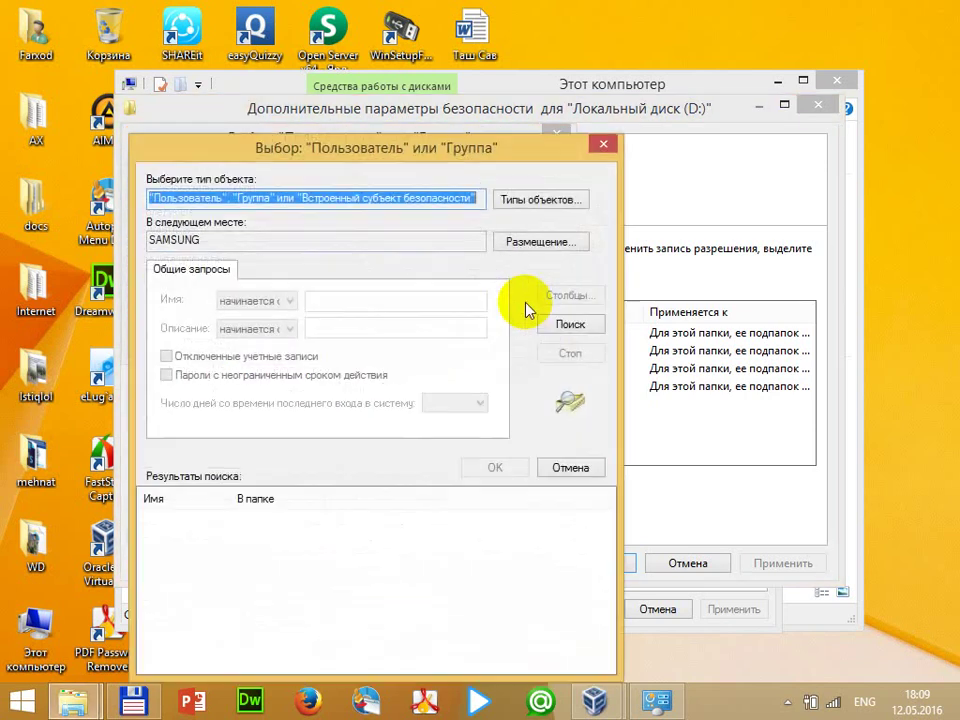
pyautogui.click(570, 326)
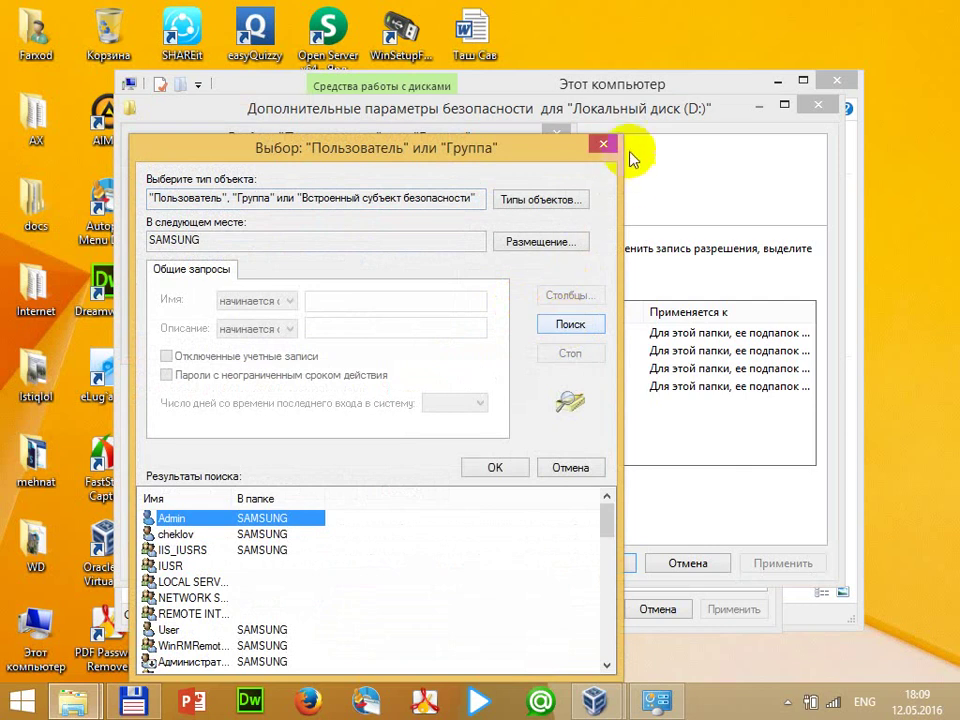
pyautogui.click(605, 143)
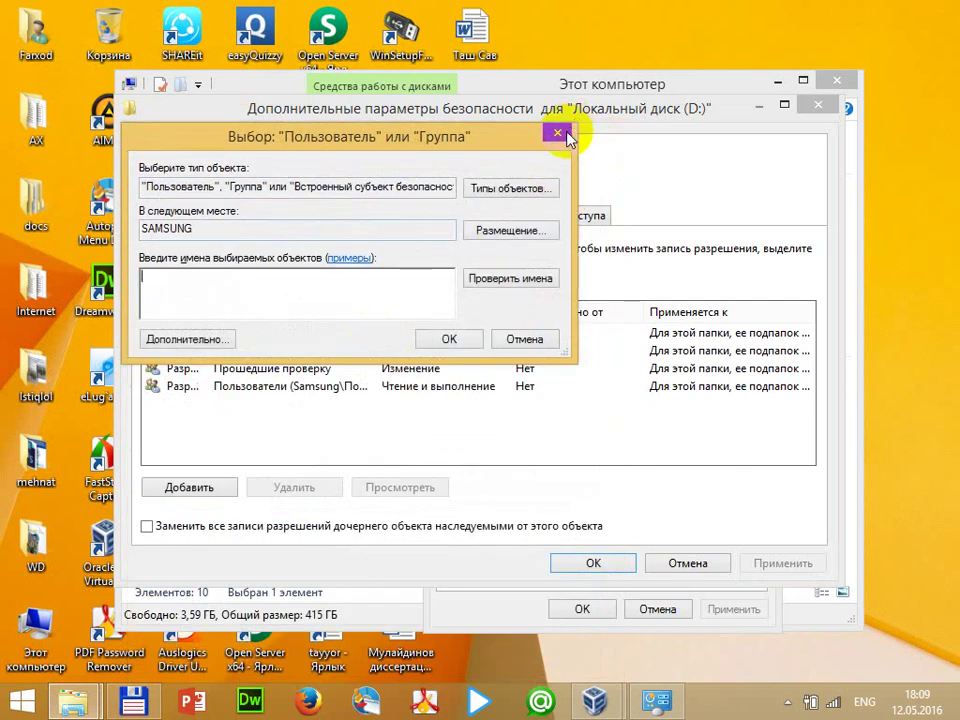
pyautogui.press('Escape')
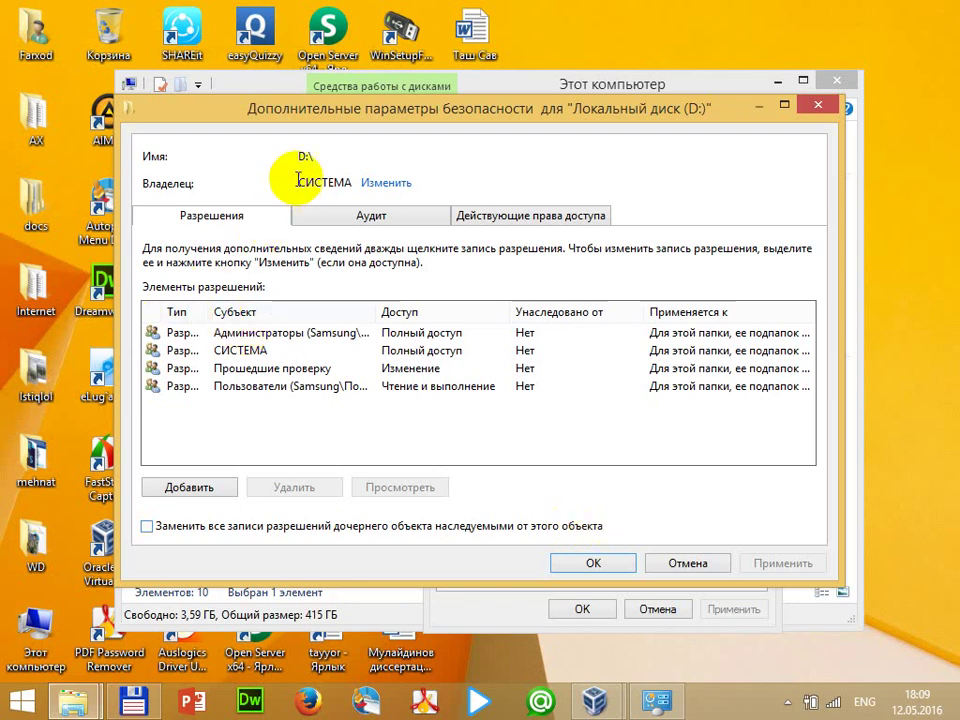
pyautogui.moveTo(297, 182); pyautogui.dragTo(346, 180)
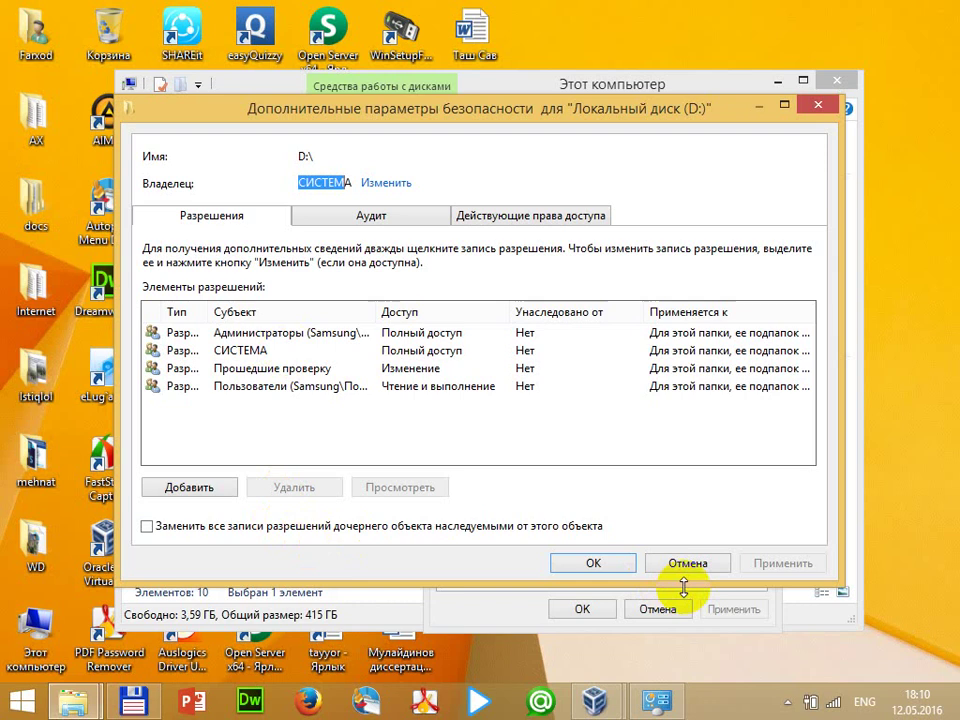
pyautogui.click(817, 105)
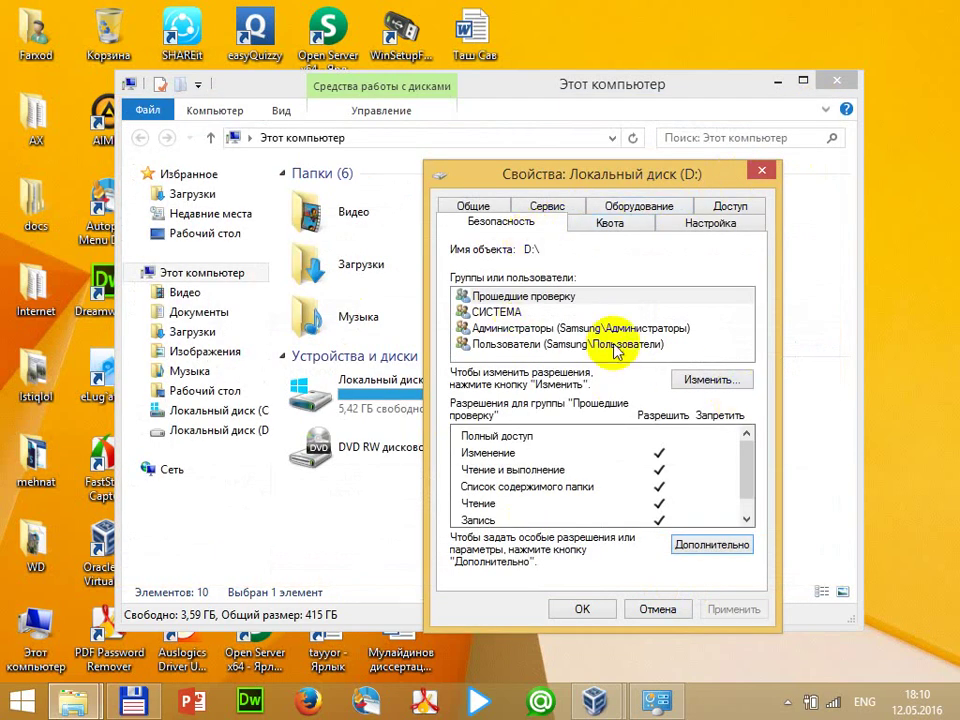
# Open the permissions of Локальный диск (D:) for editing and start adding a user or group.
pyautogui.click(710, 379)
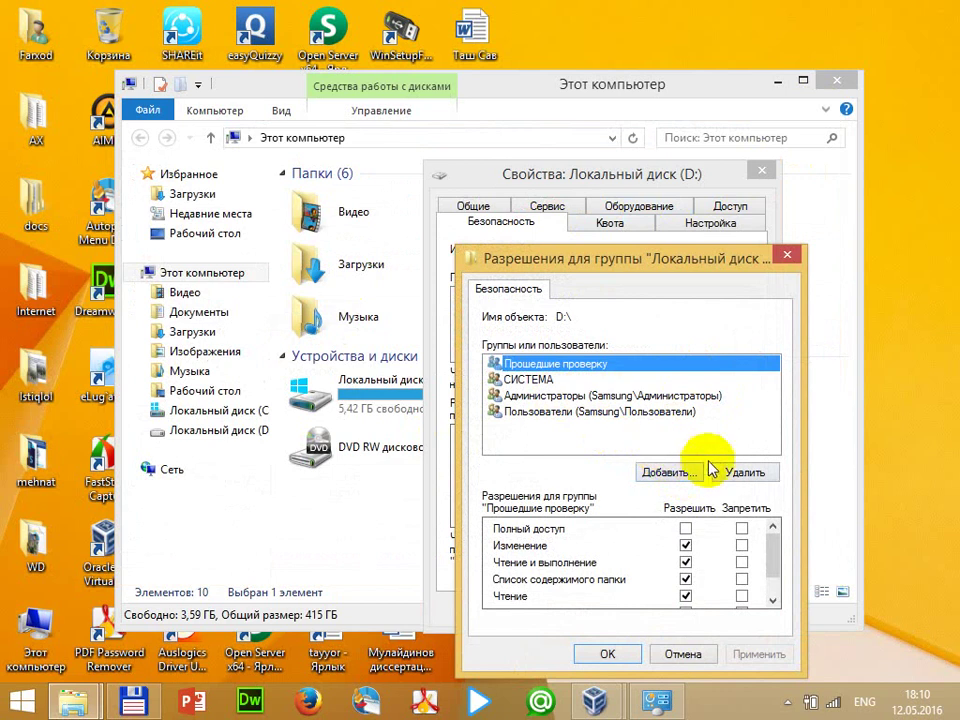
pyautogui.click(672, 472)
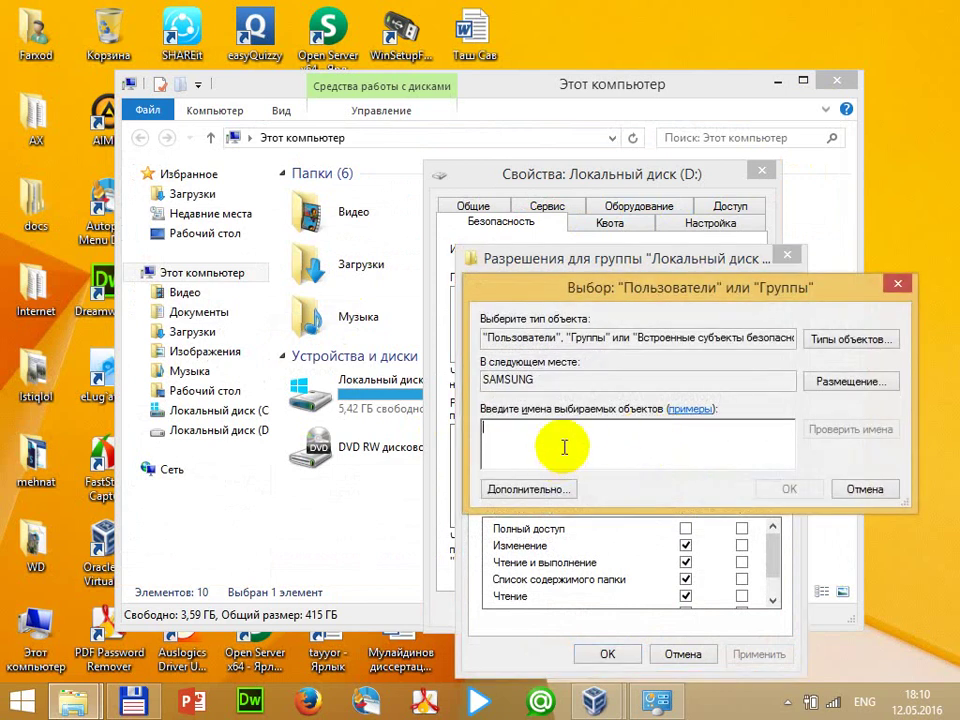